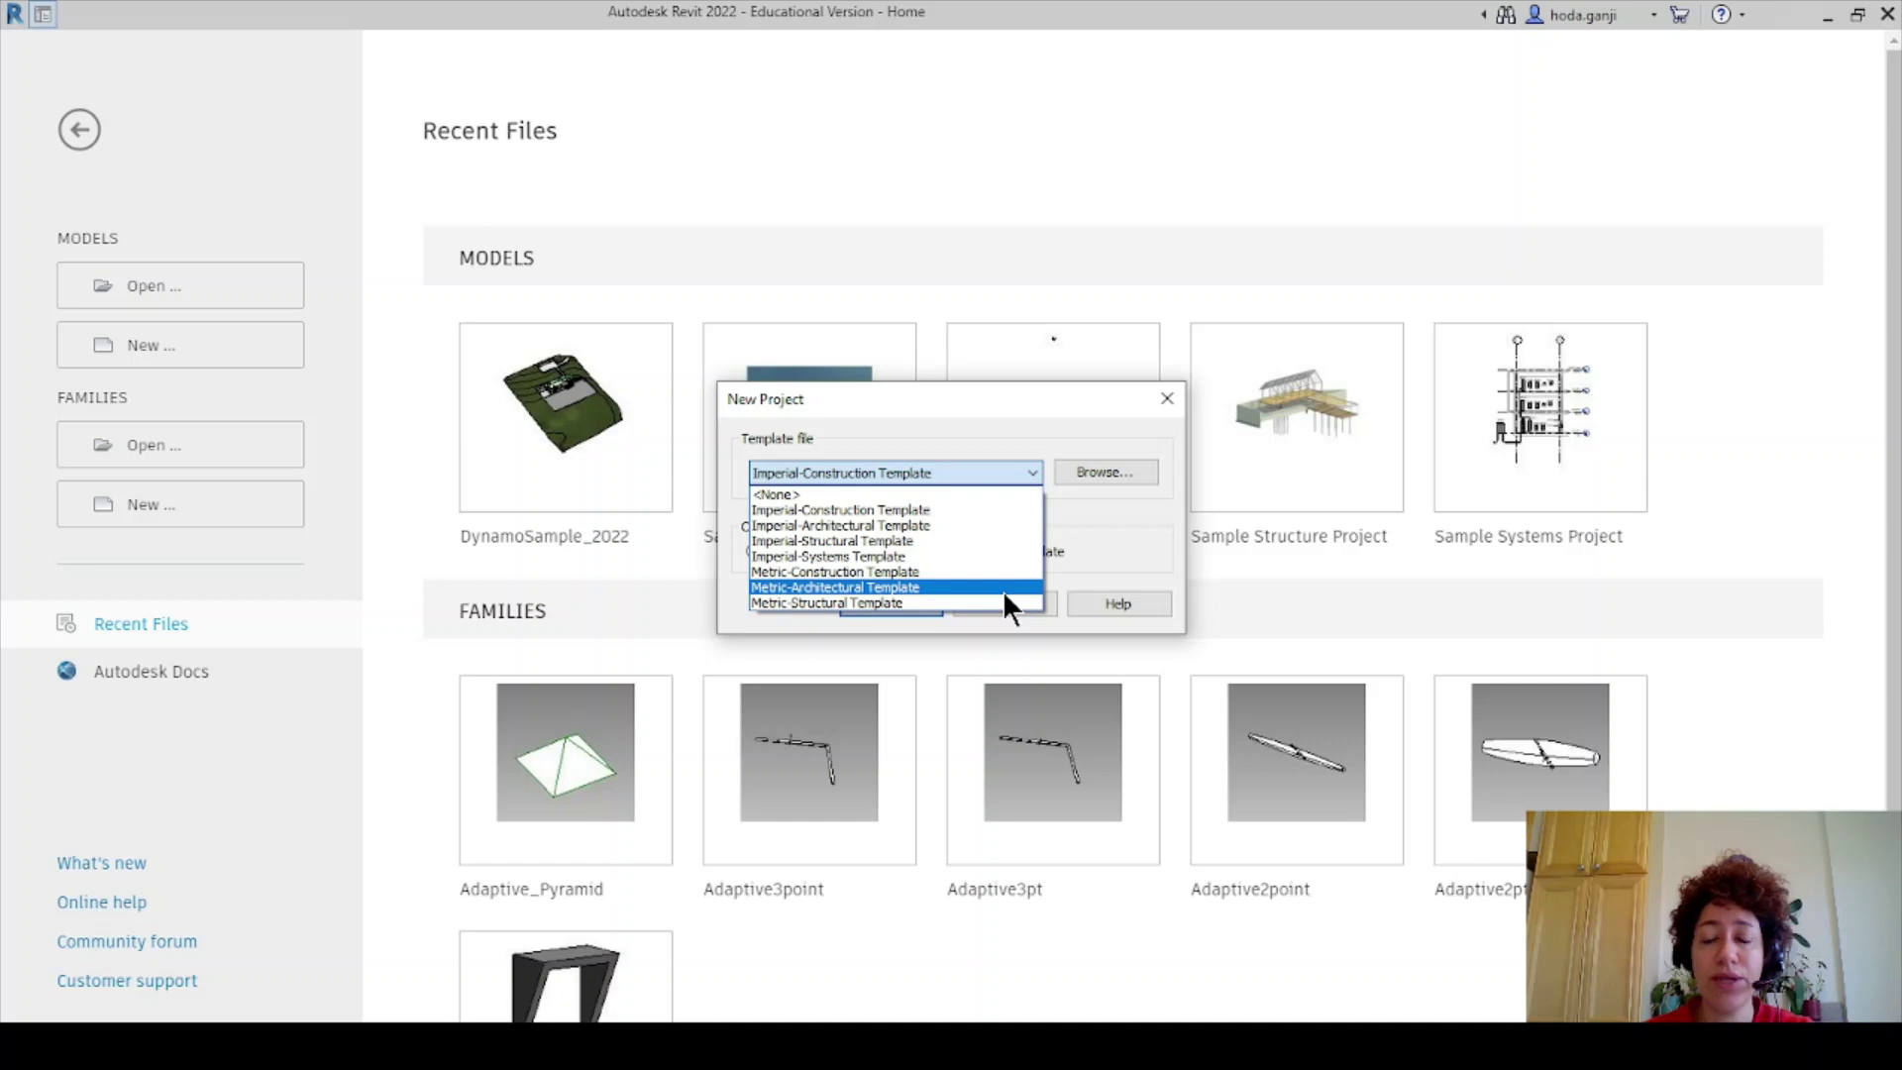
- Create a Metric-Architectural project and set length units to meters rounded to 3 decimal places
{"action": "left_click", "coordinate": [1002, 590]}
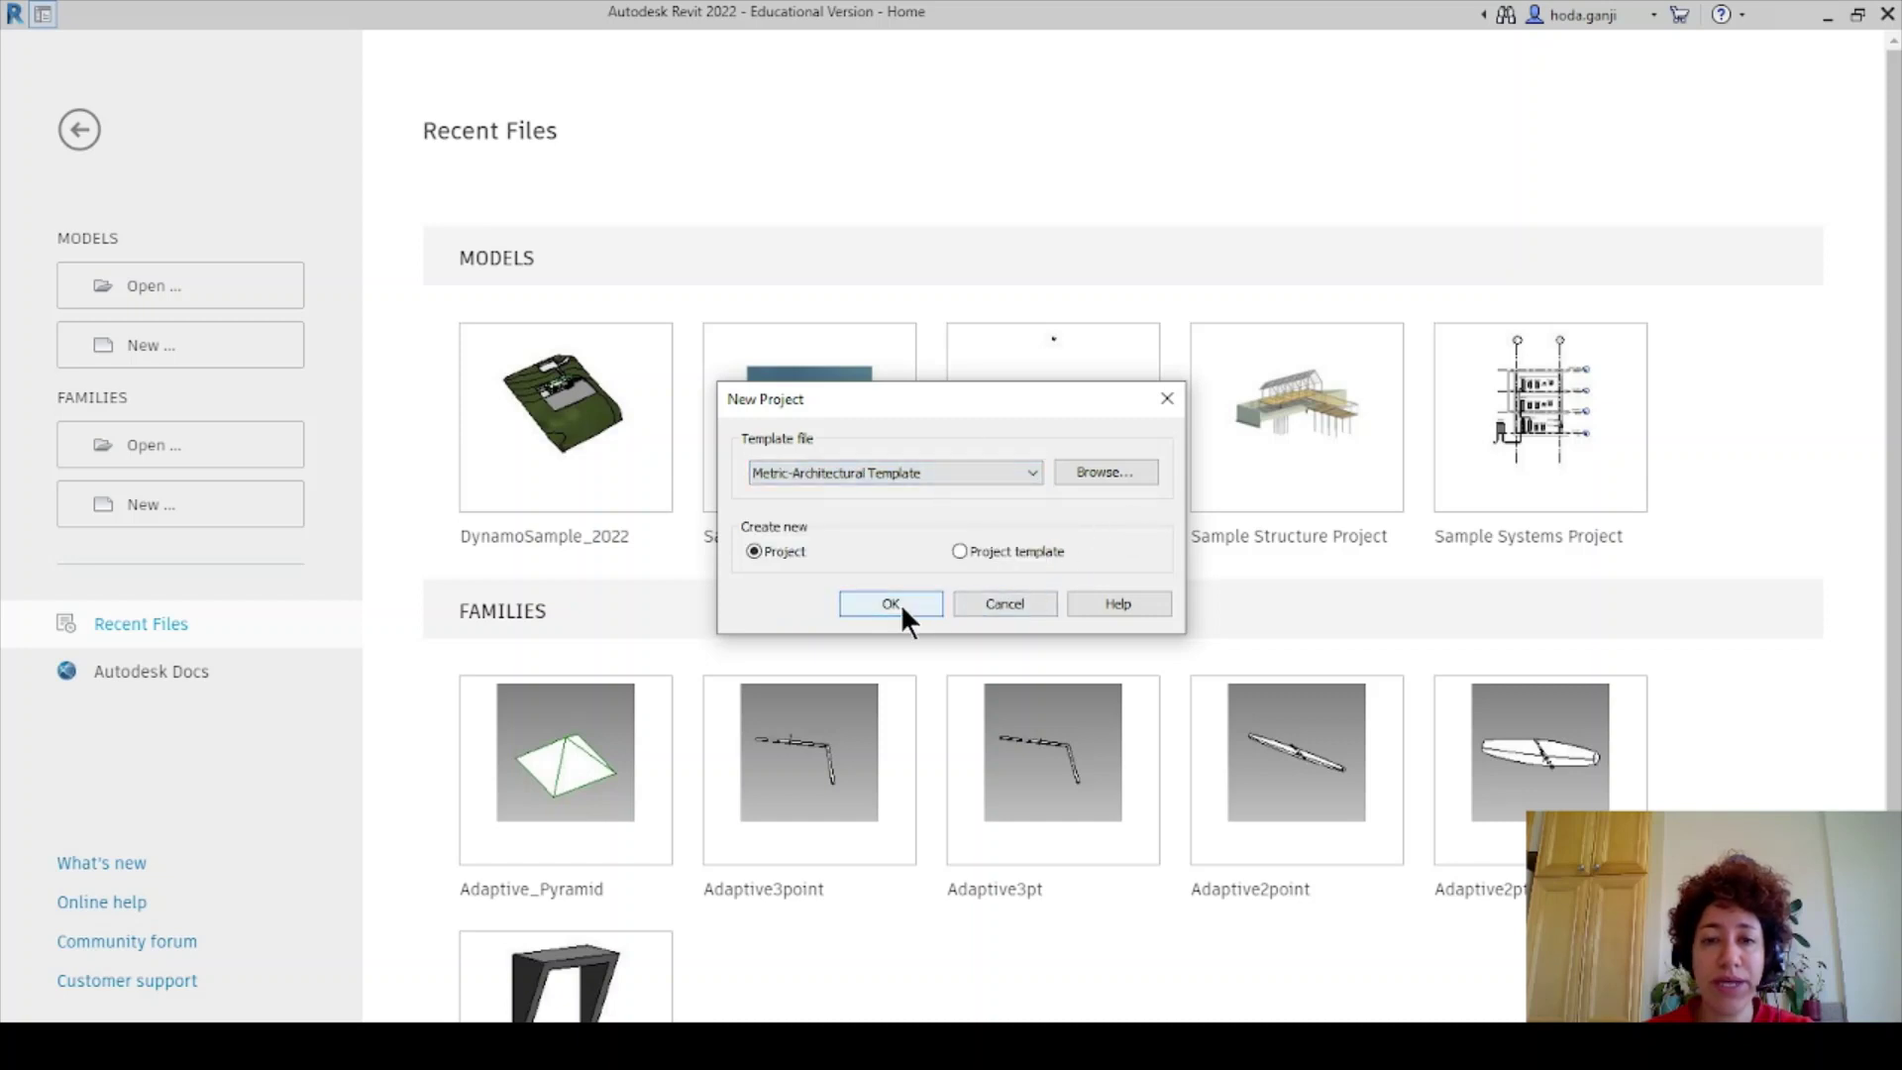
{"action": "left_click", "coordinate": [891, 604]}
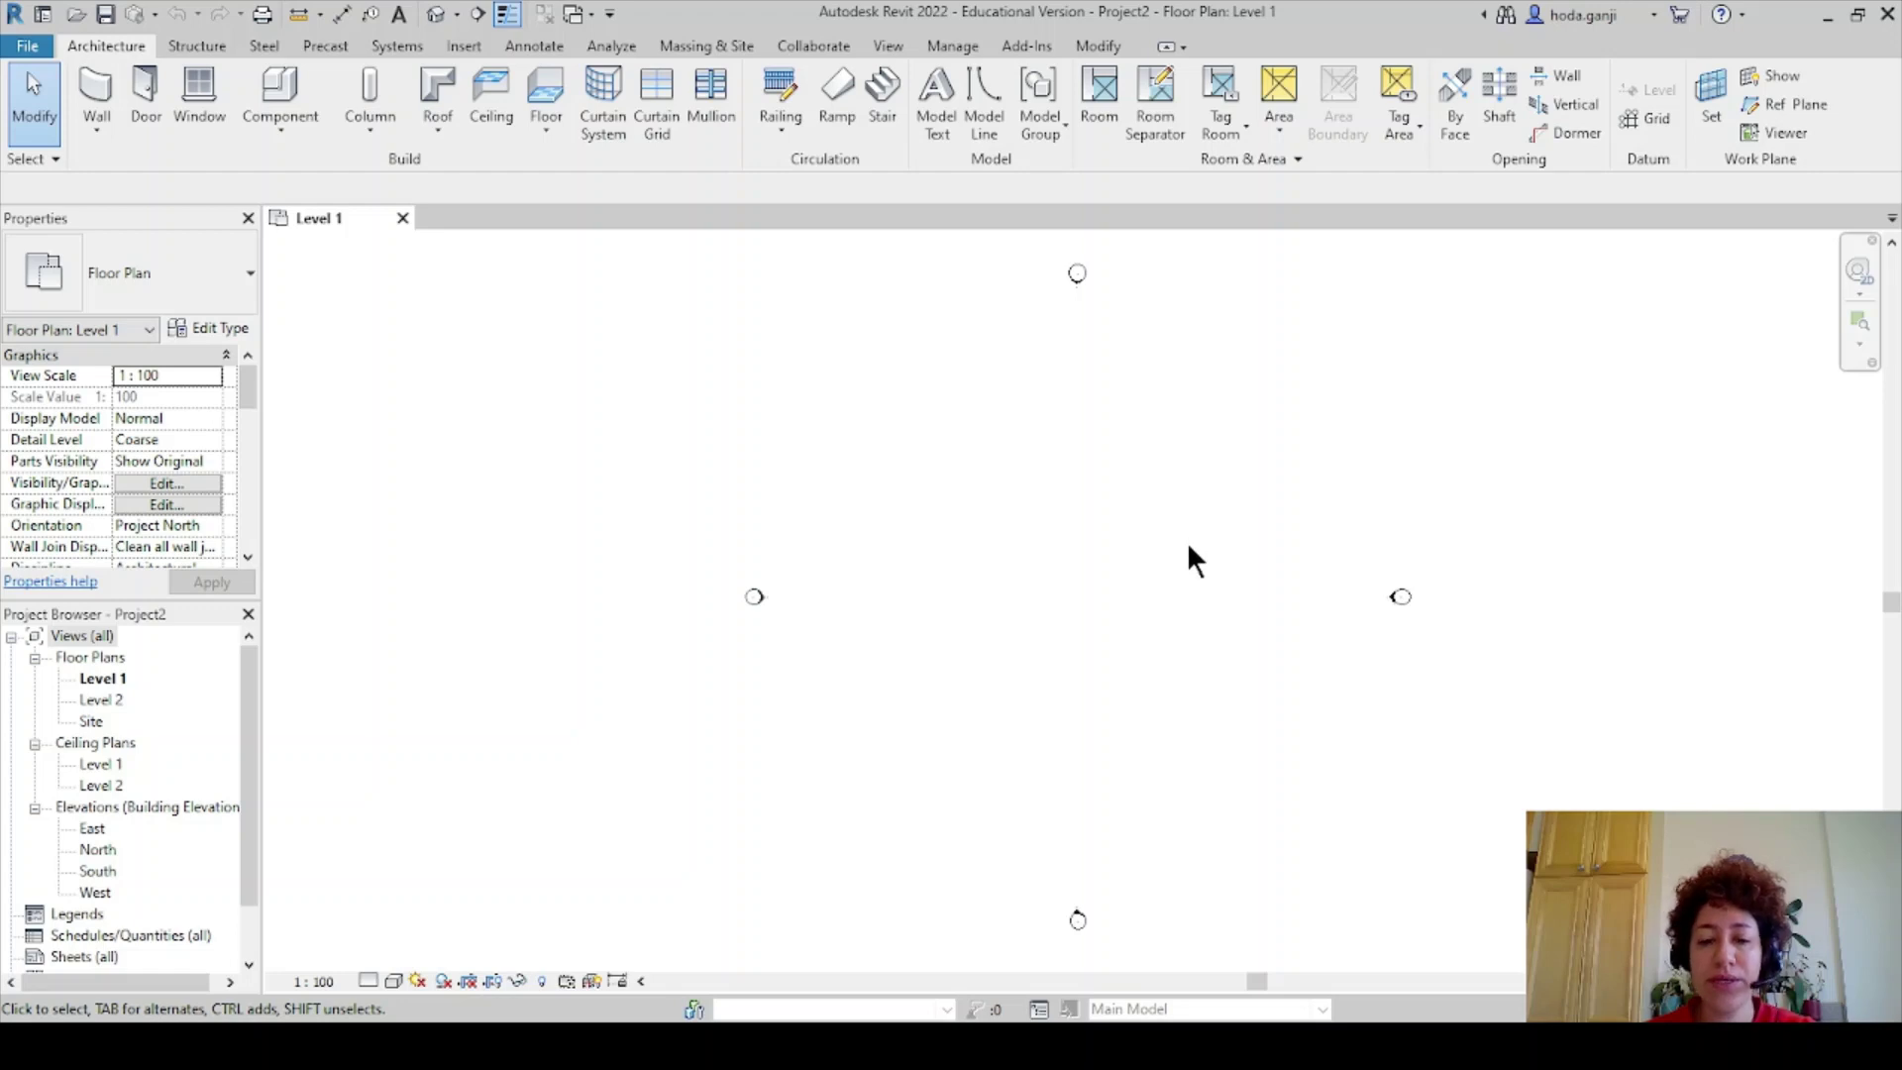
{"action": "key", "text": "u"}
{"action": "key", "text": "n"}
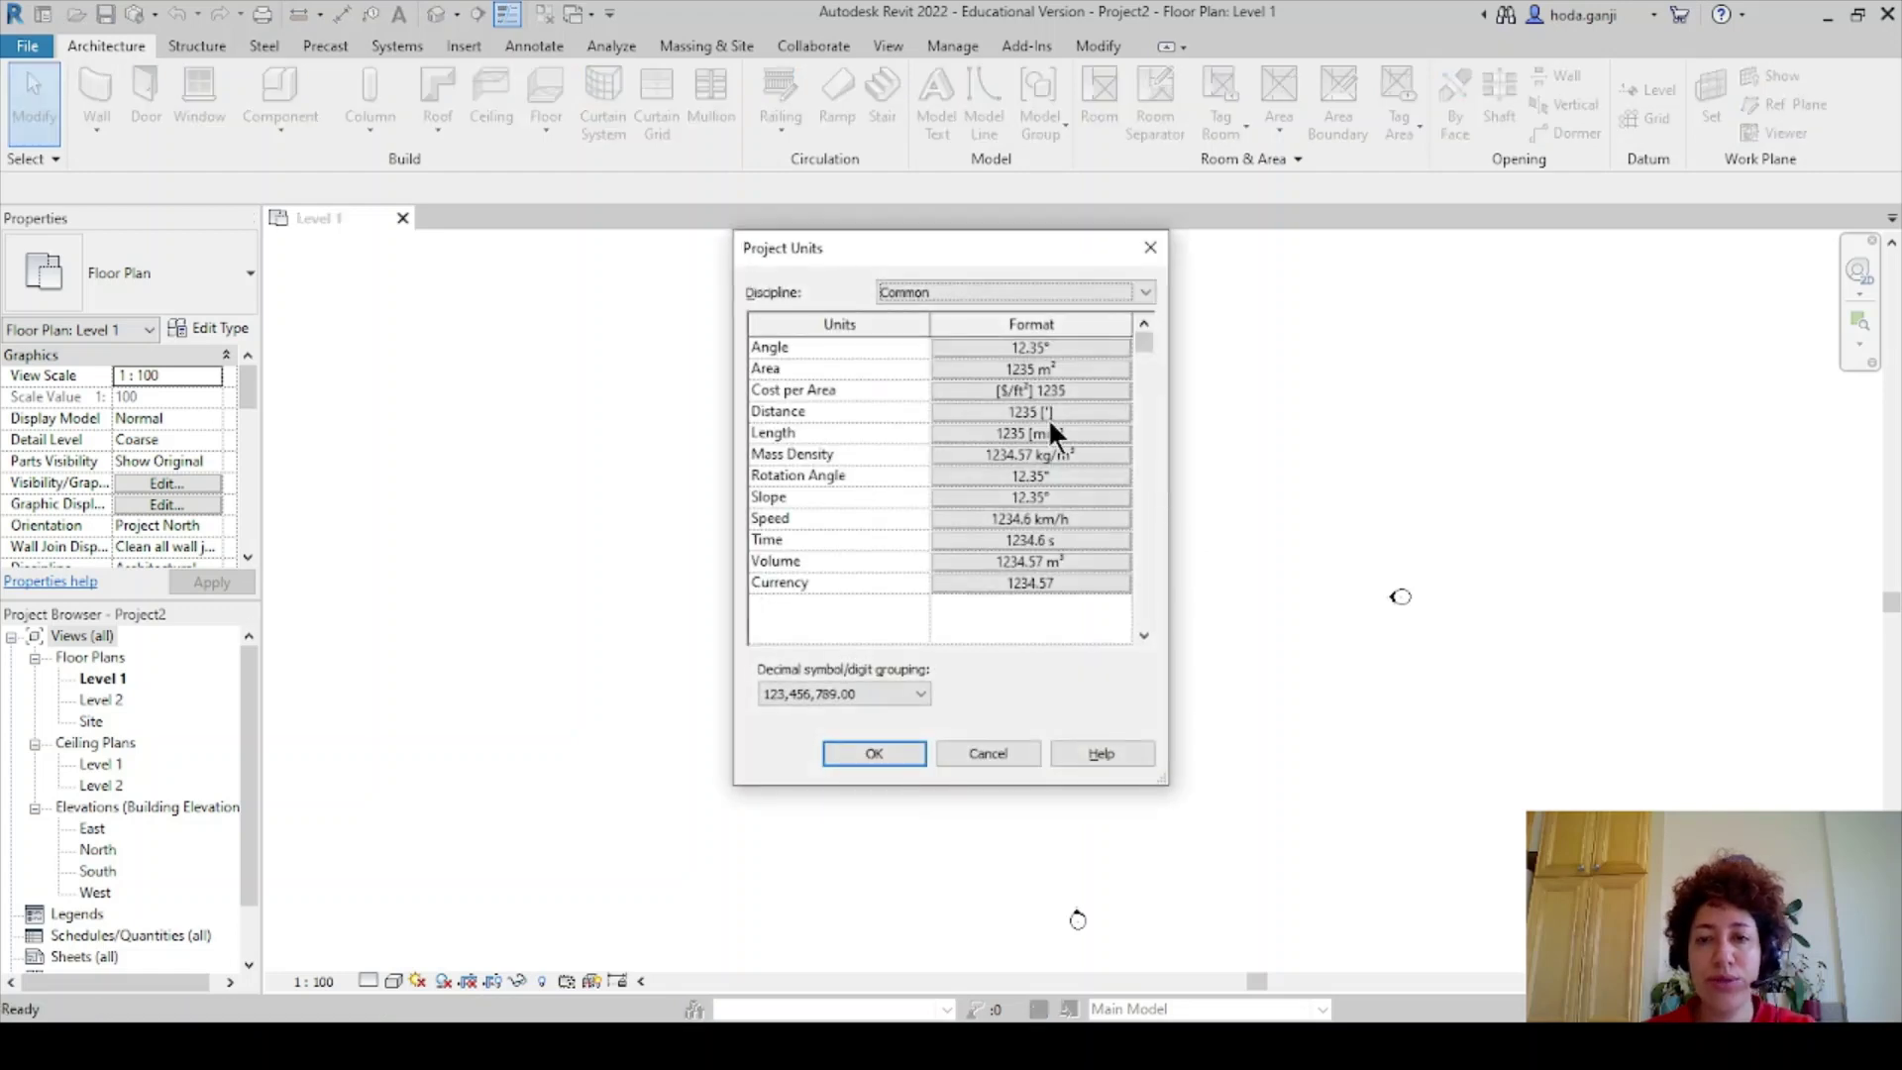
{"action": "left_click", "coordinate": [1044, 432]}
{"action": "left_click", "coordinate": [981, 390]}
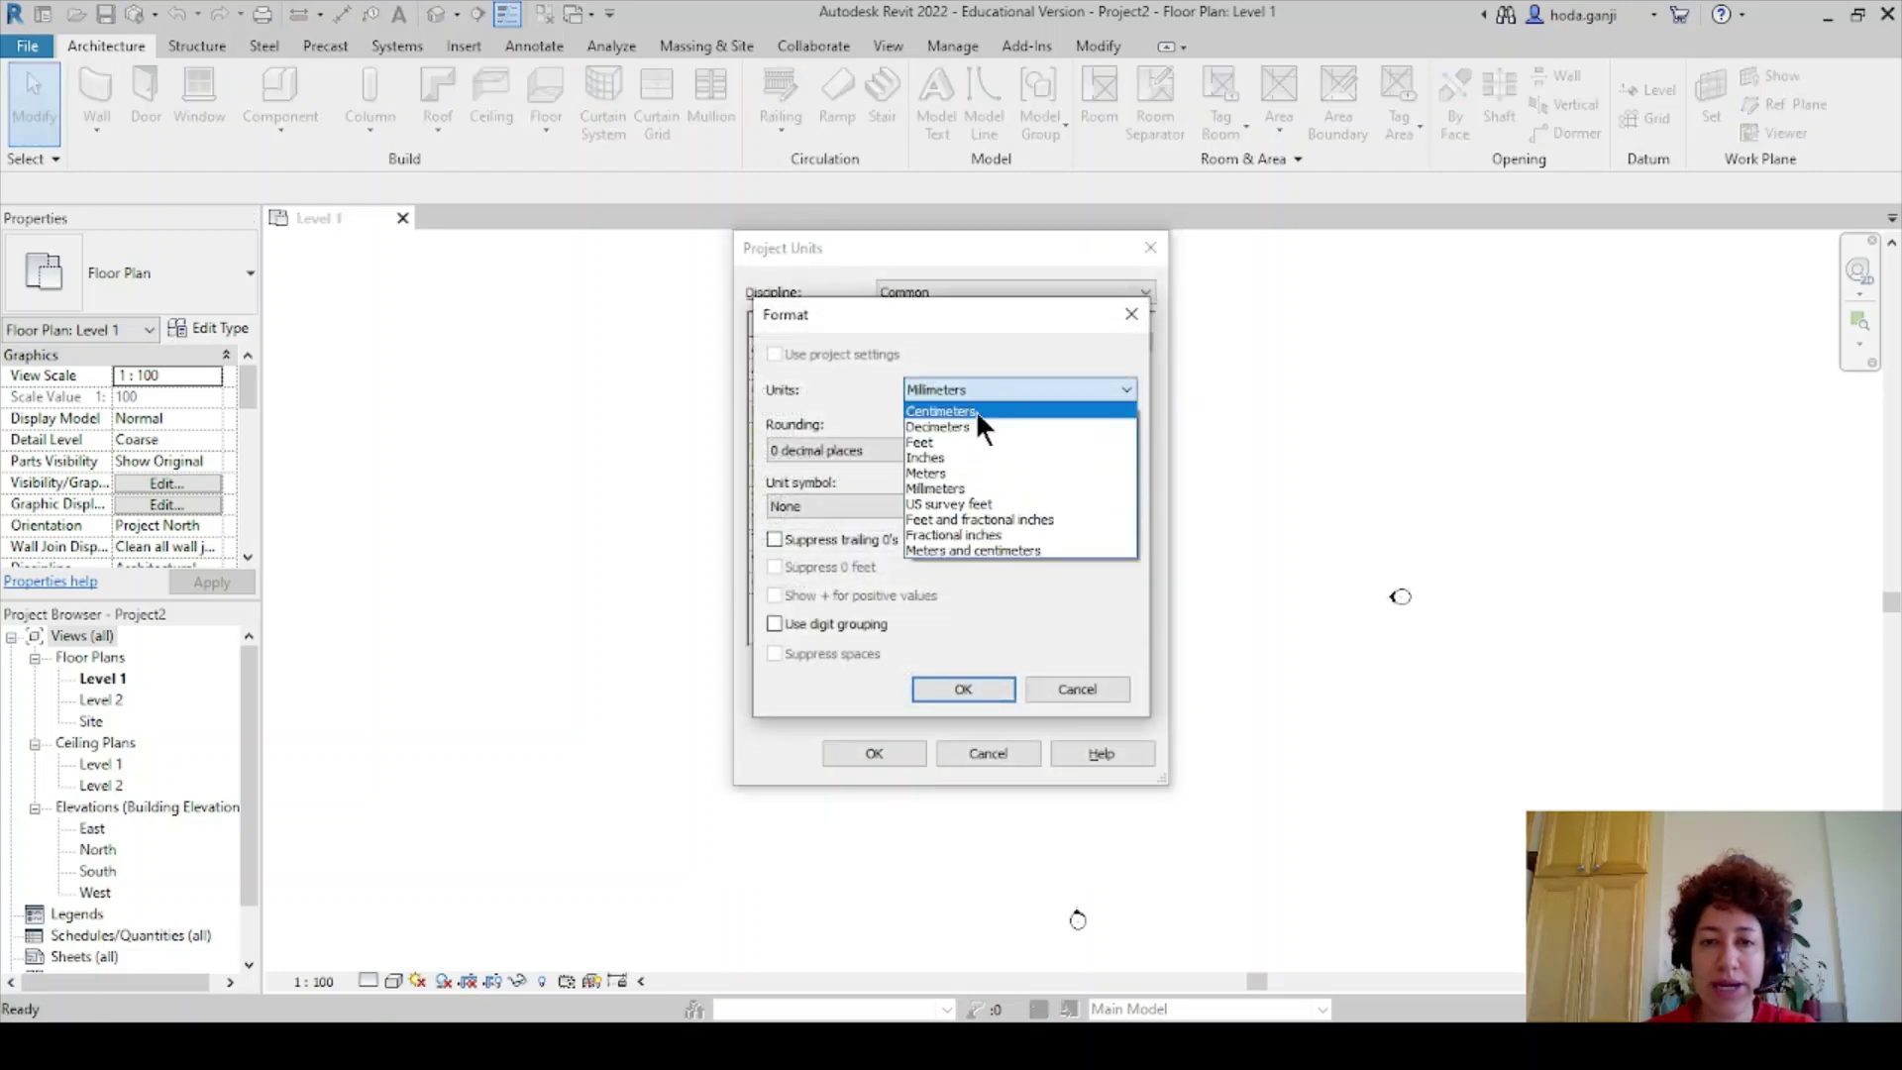
{"action": "left_click", "coordinate": [981, 473]}
{"action": "left_click_drag", "start_coordinate": [999, 319], "coordinate": [547, 332]}
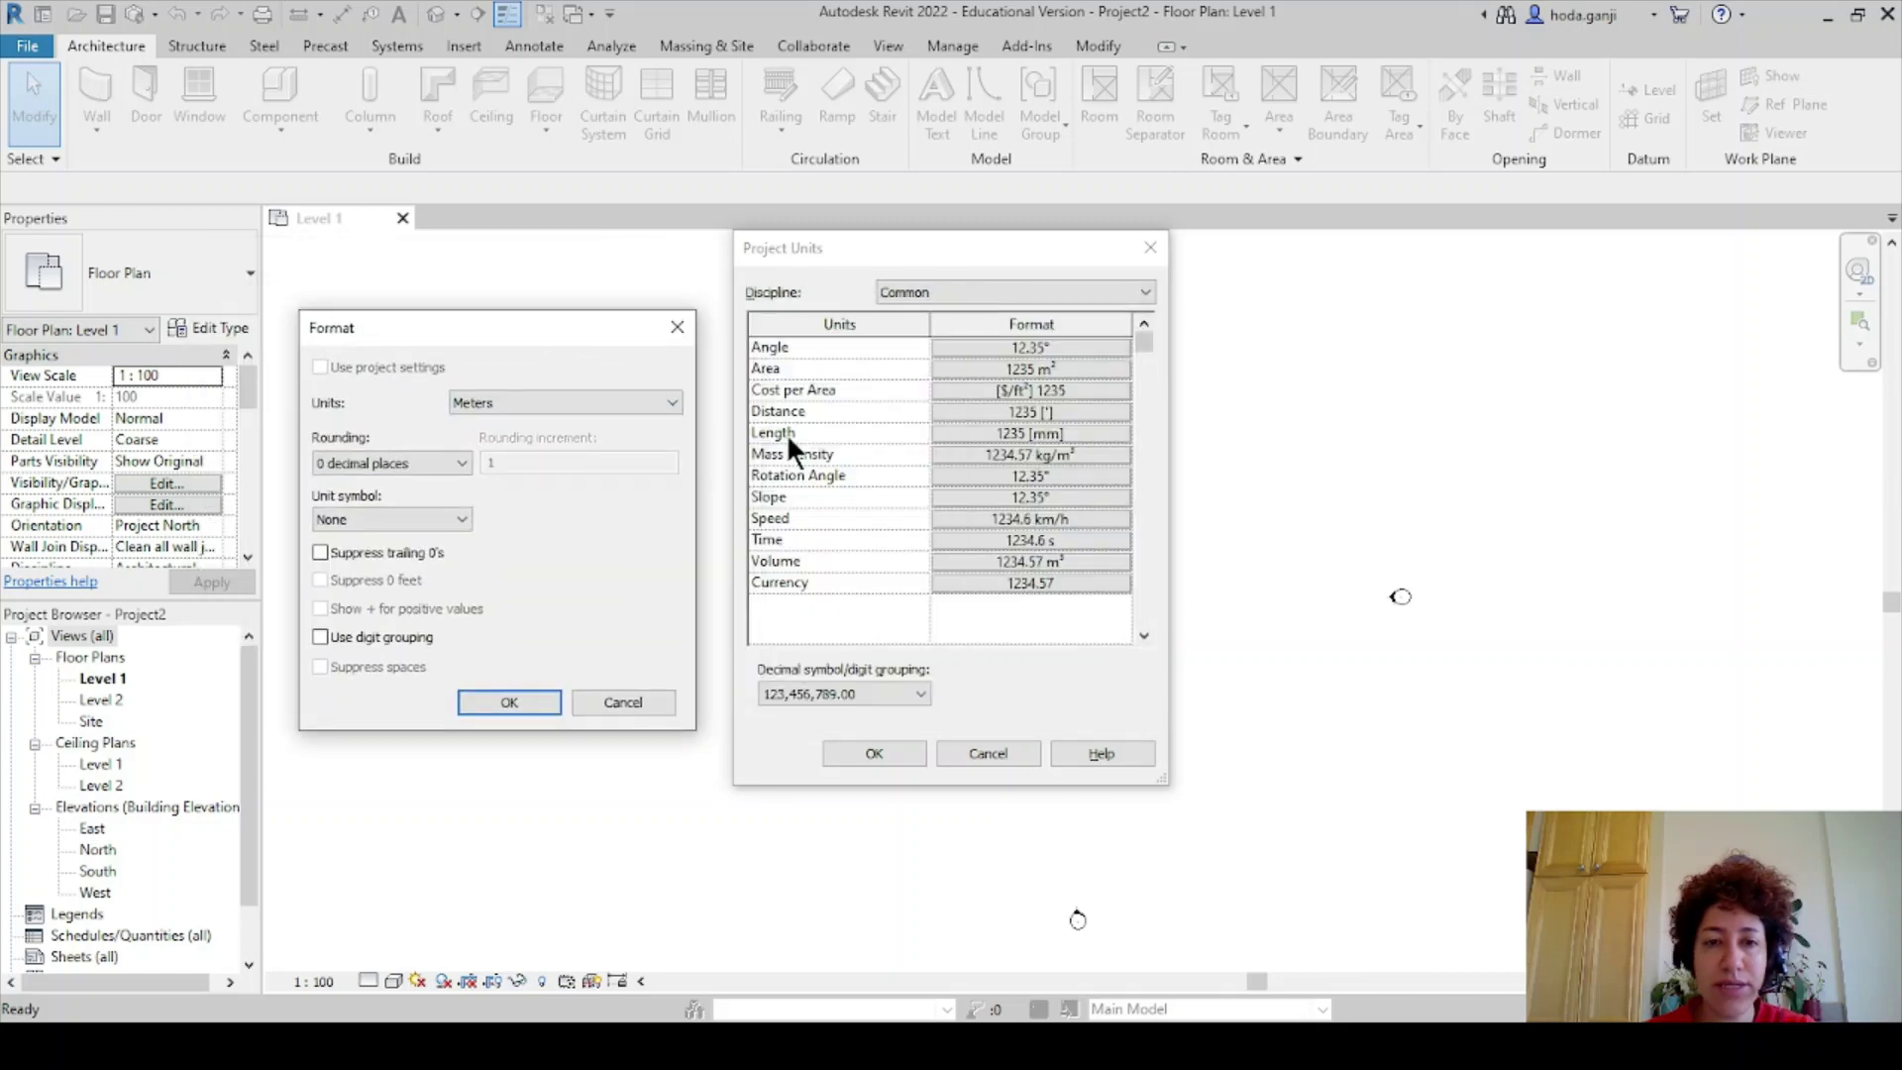
{"action": "left_click", "coordinate": [438, 461]}
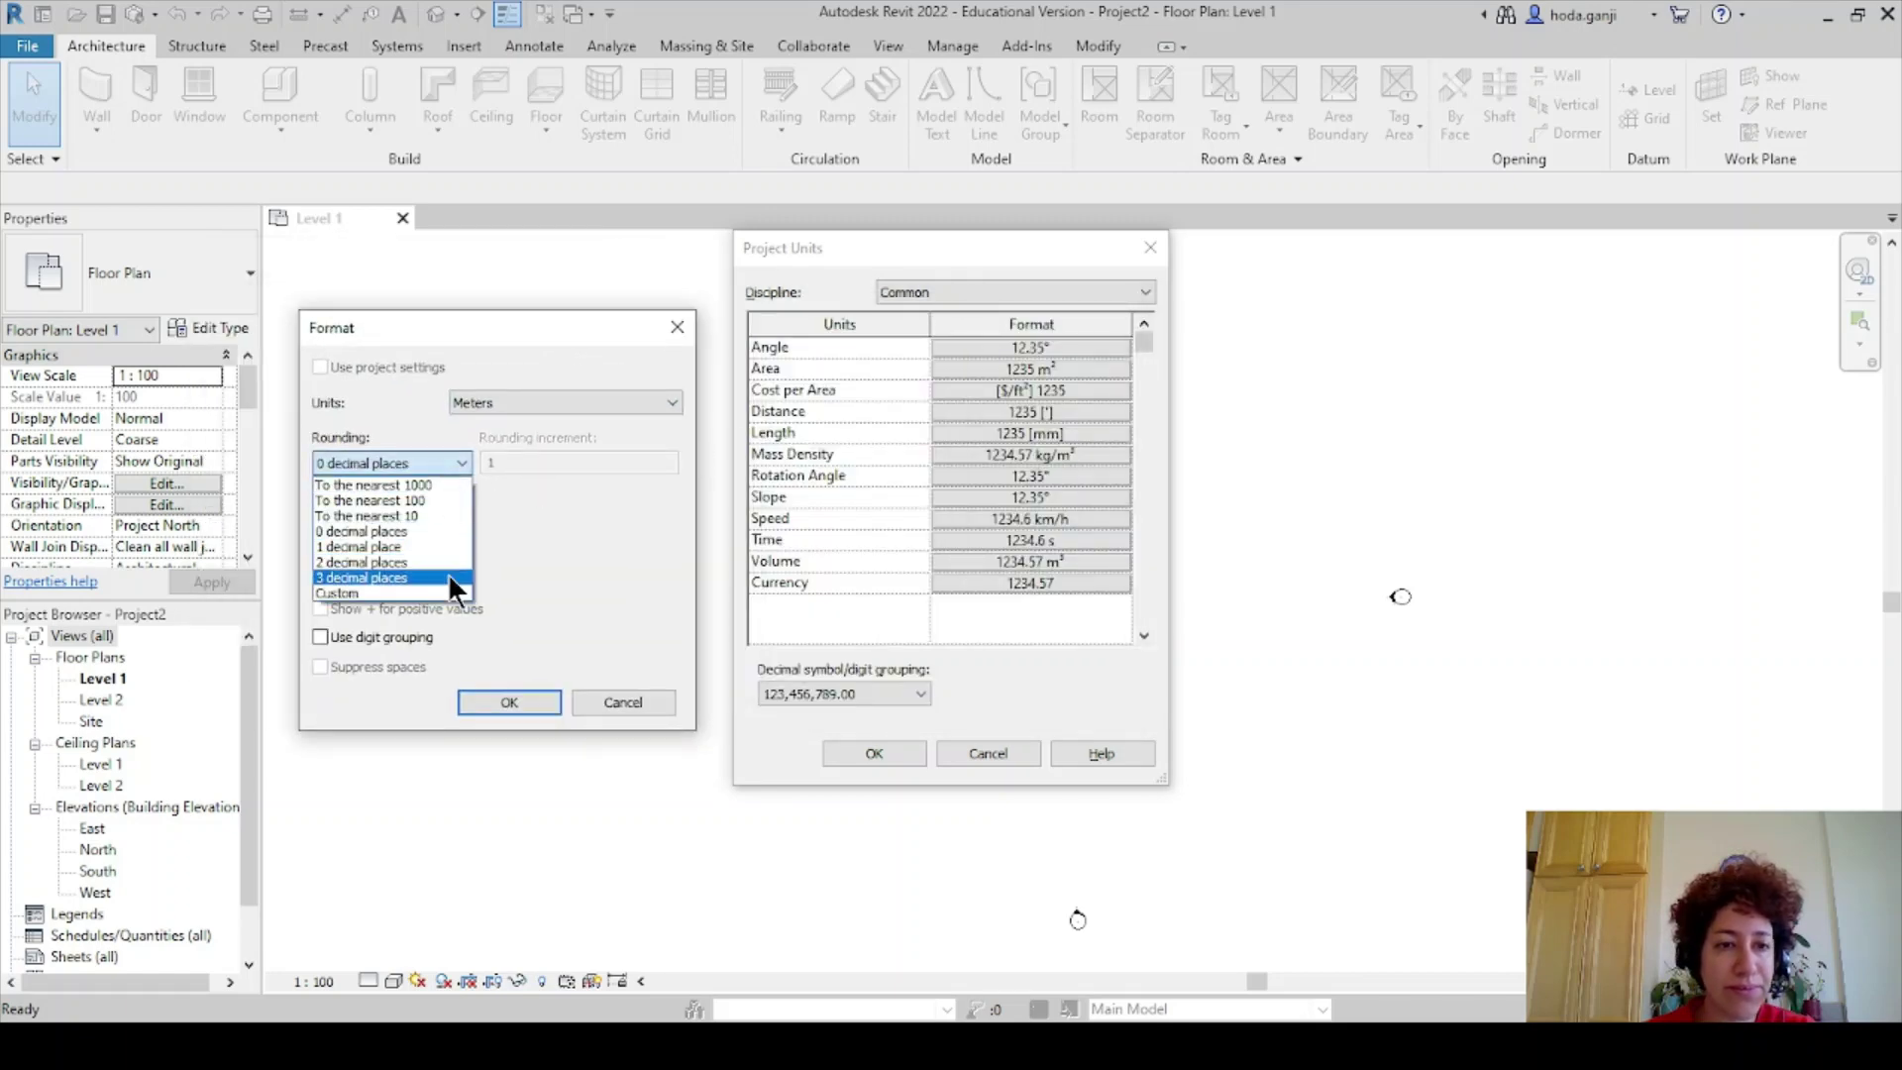
{"action": "left_click", "coordinate": [448, 572]}
{"action": "left_click", "coordinate": [531, 701]}
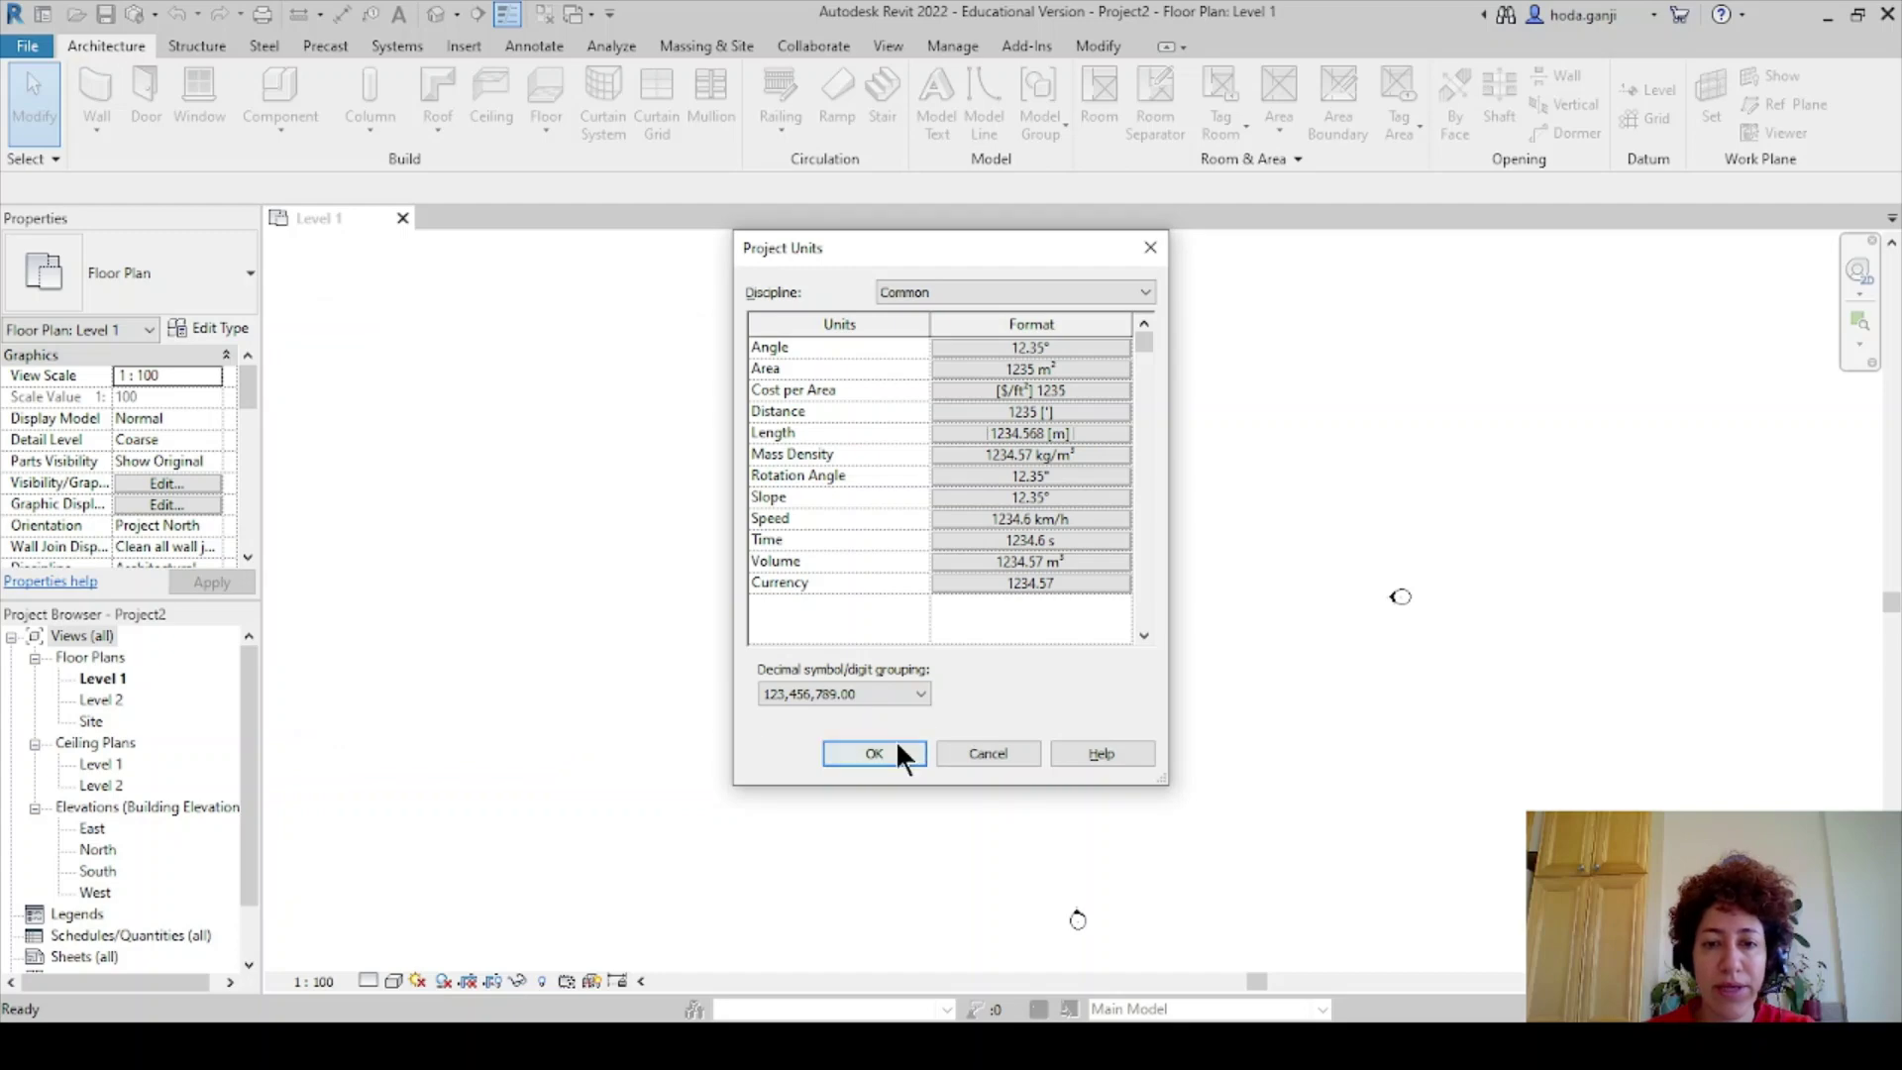
{"action": "left_click", "coordinate": [874, 753]}
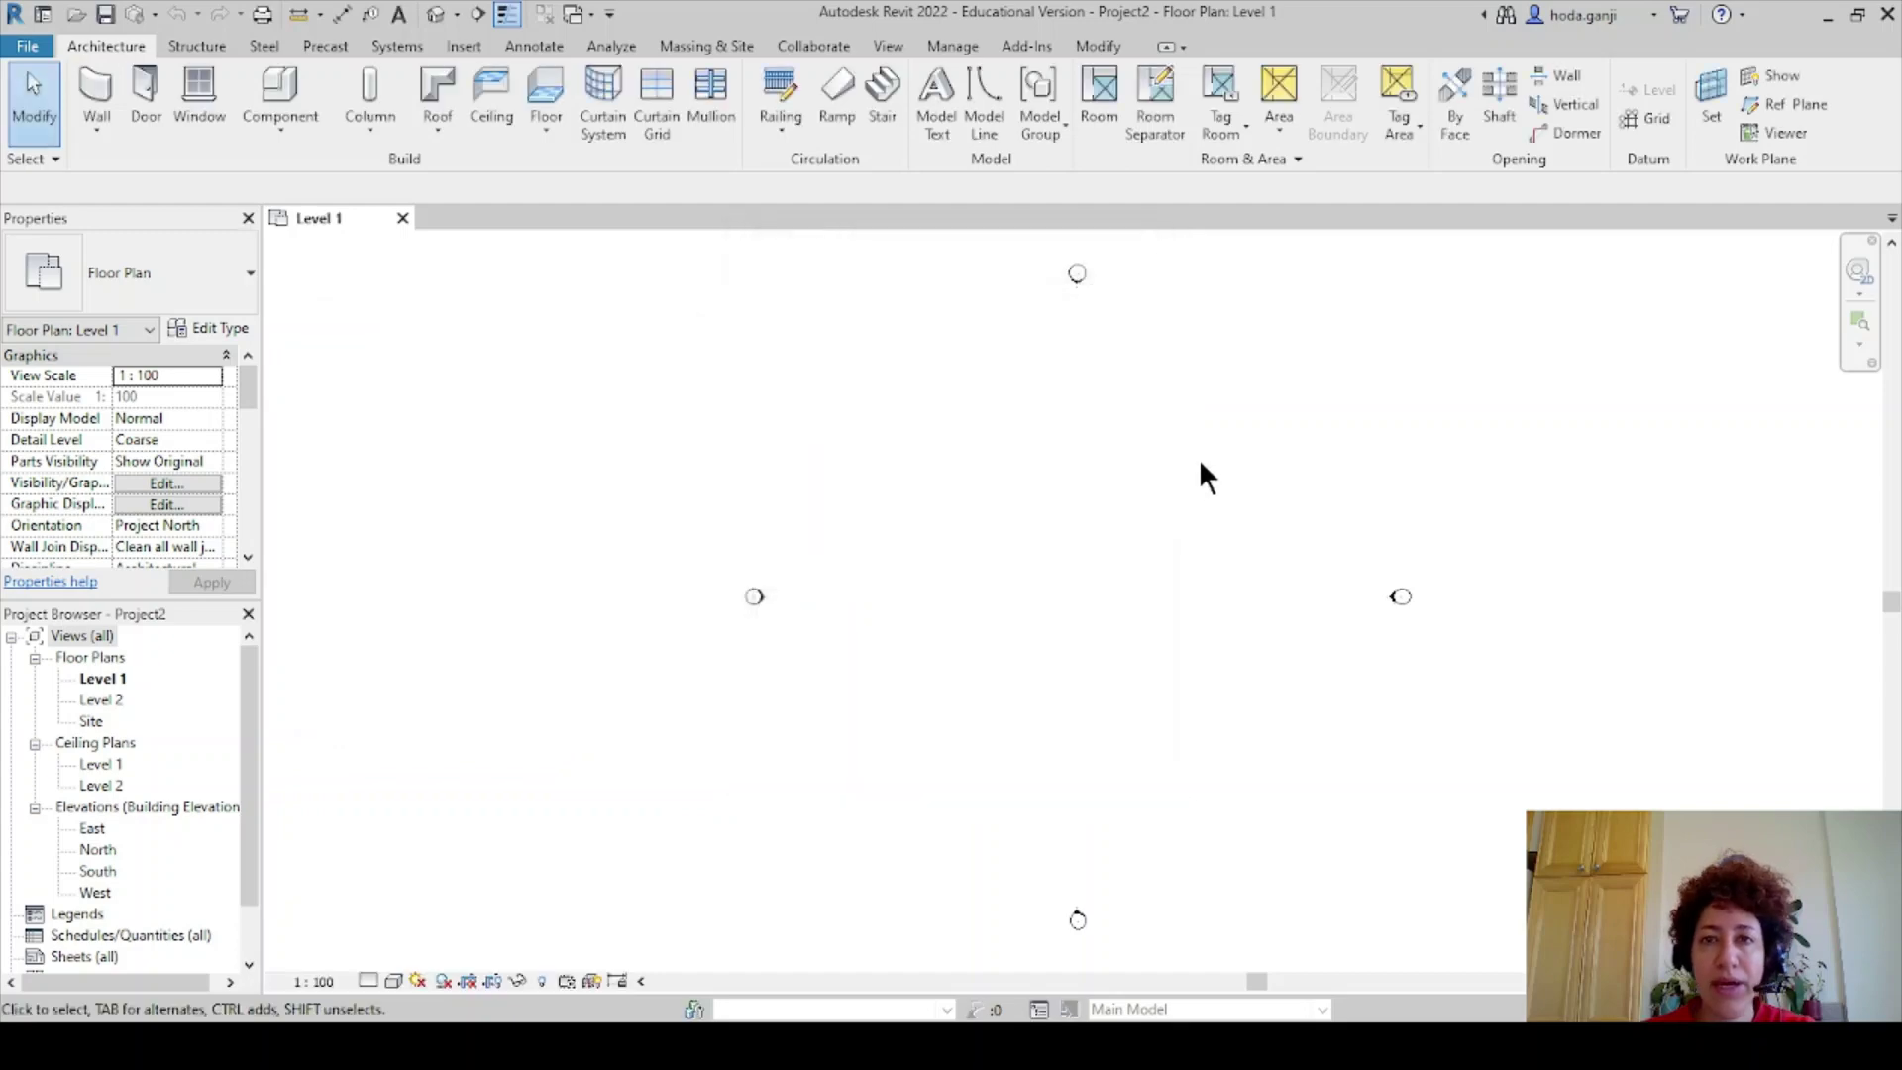
{"action": "left_click", "coordinate": [943, 45]}
- Launch Dynamo from Revit, maximize it and start a new blank graph
{"action": "left_click", "coordinate": [1689, 94]}
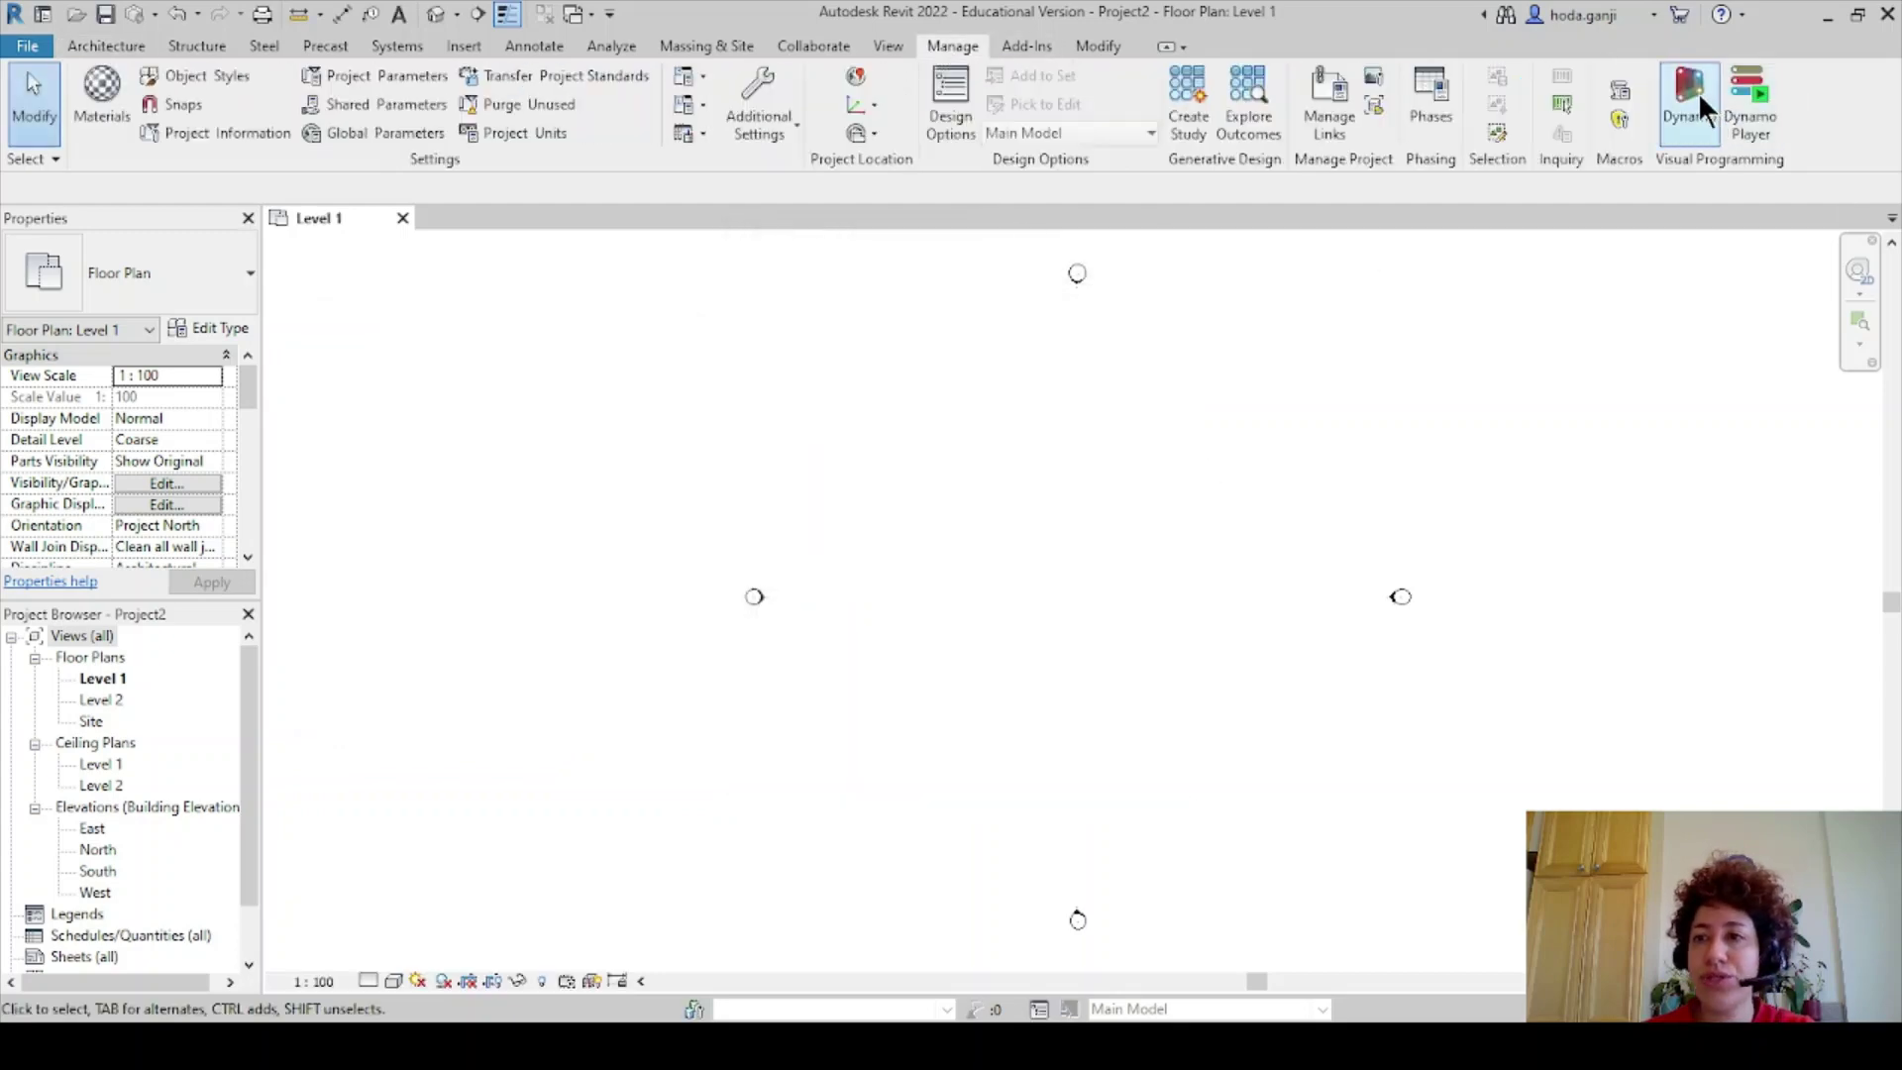
{"action": "left_click", "coordinate": [1125, 19]}
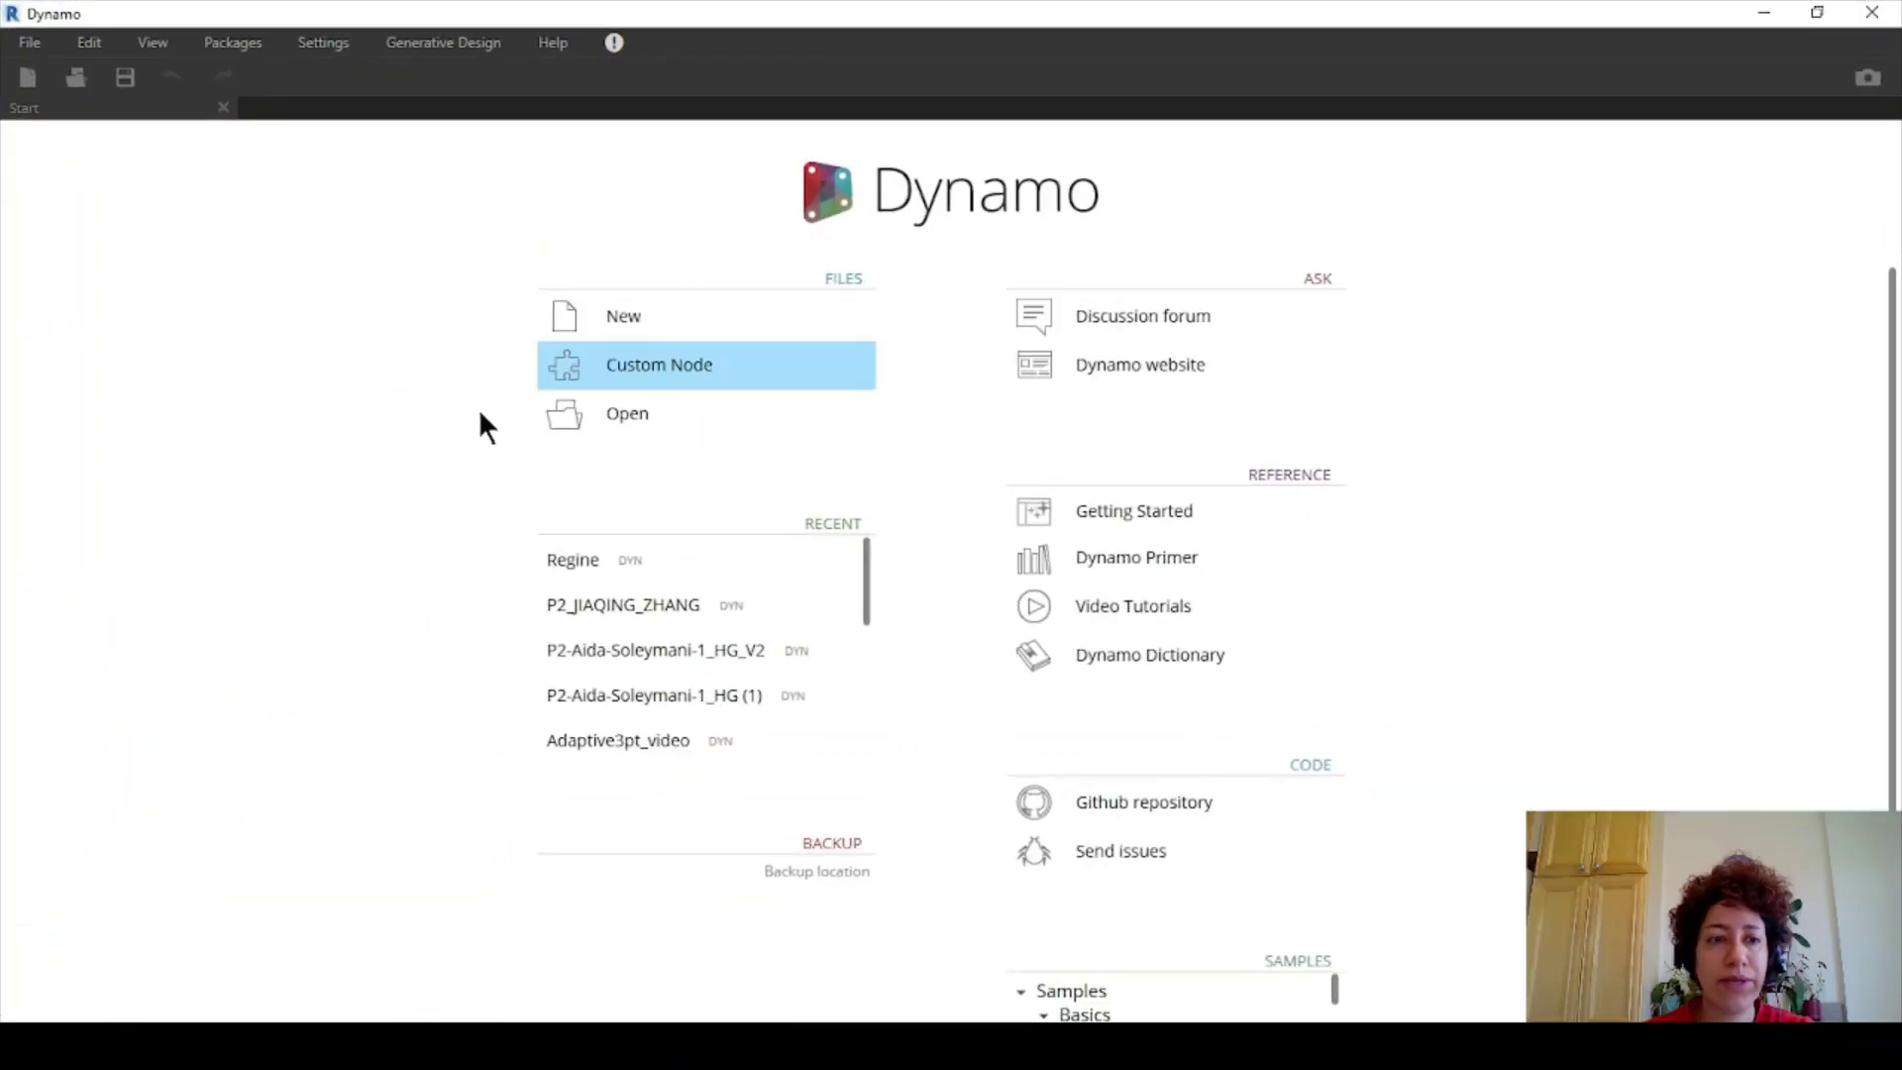
{"action": "left_click", "coordinate": [630, 317]}
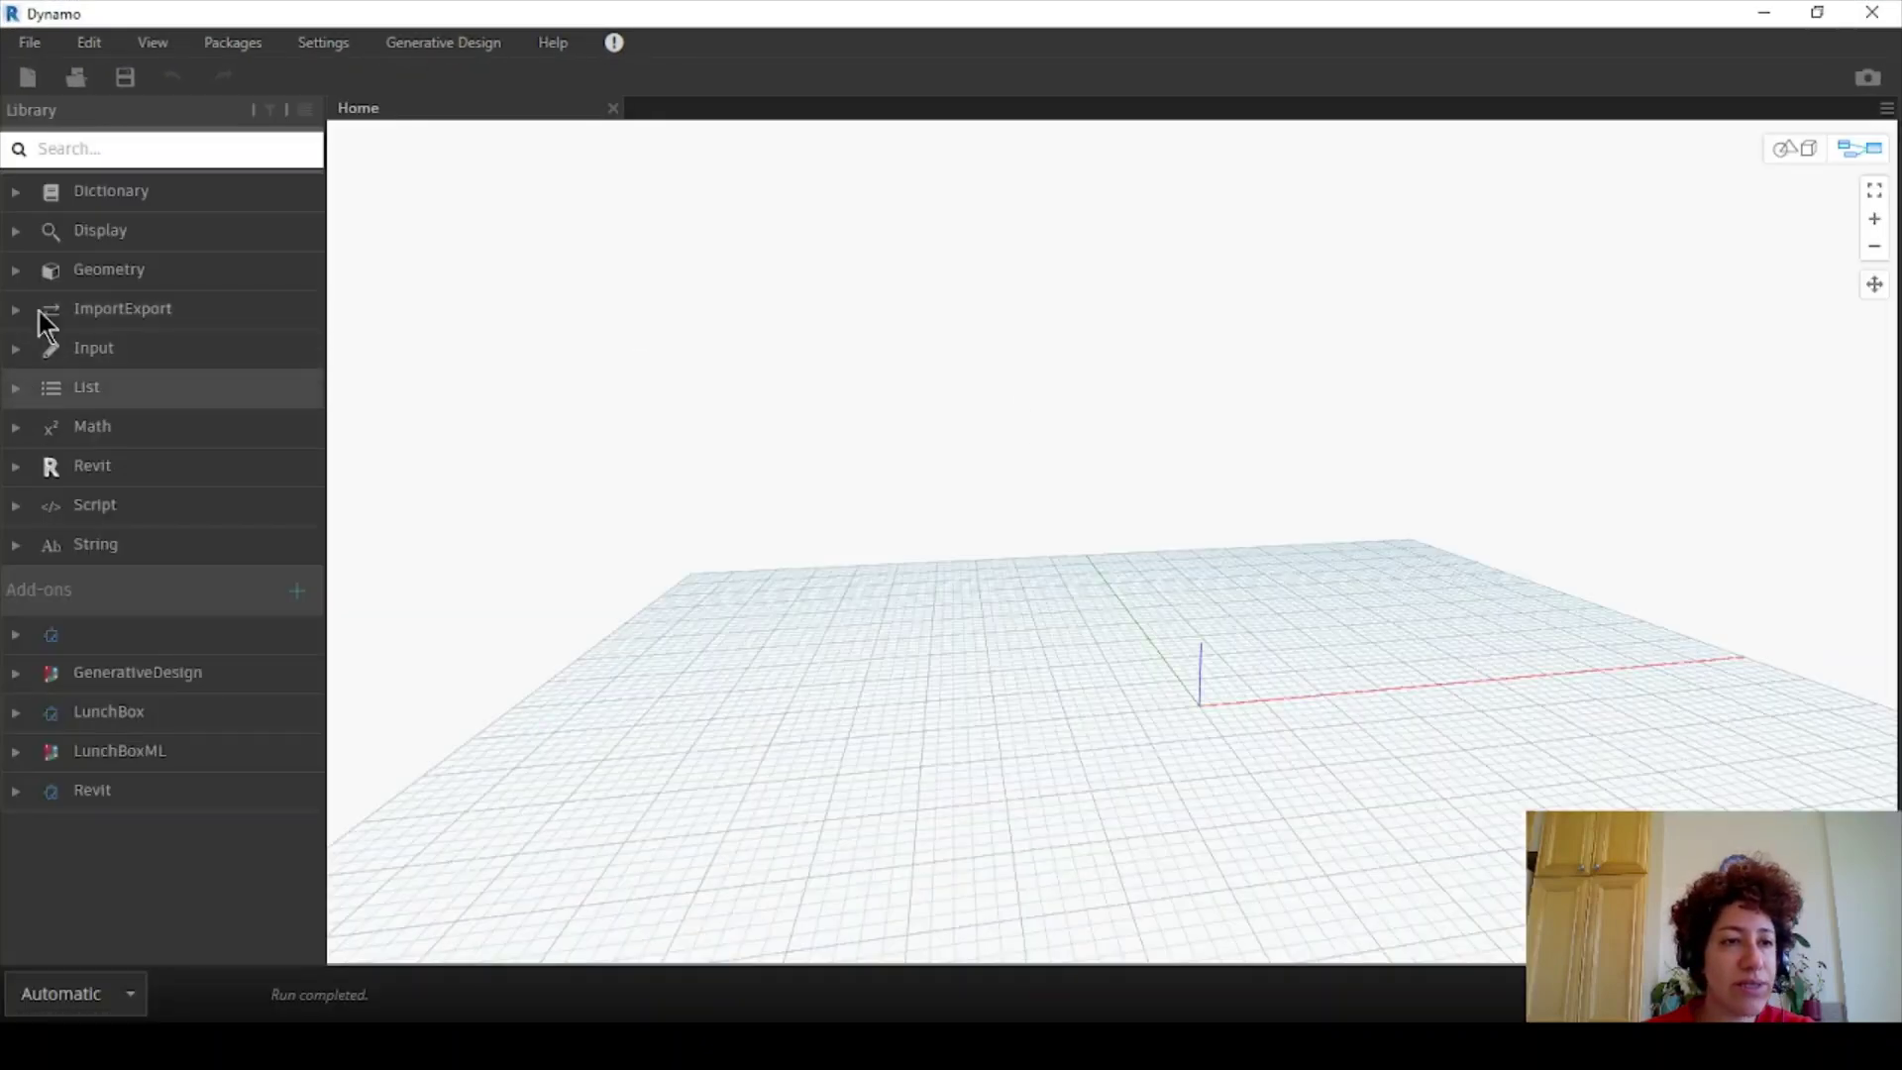
- Browse Geometry > Surfaces > Surface in the Library, previewing ByLoft, ByRevolve and BySweep
{"action": "left_click", "coordinate": [32, 267]}
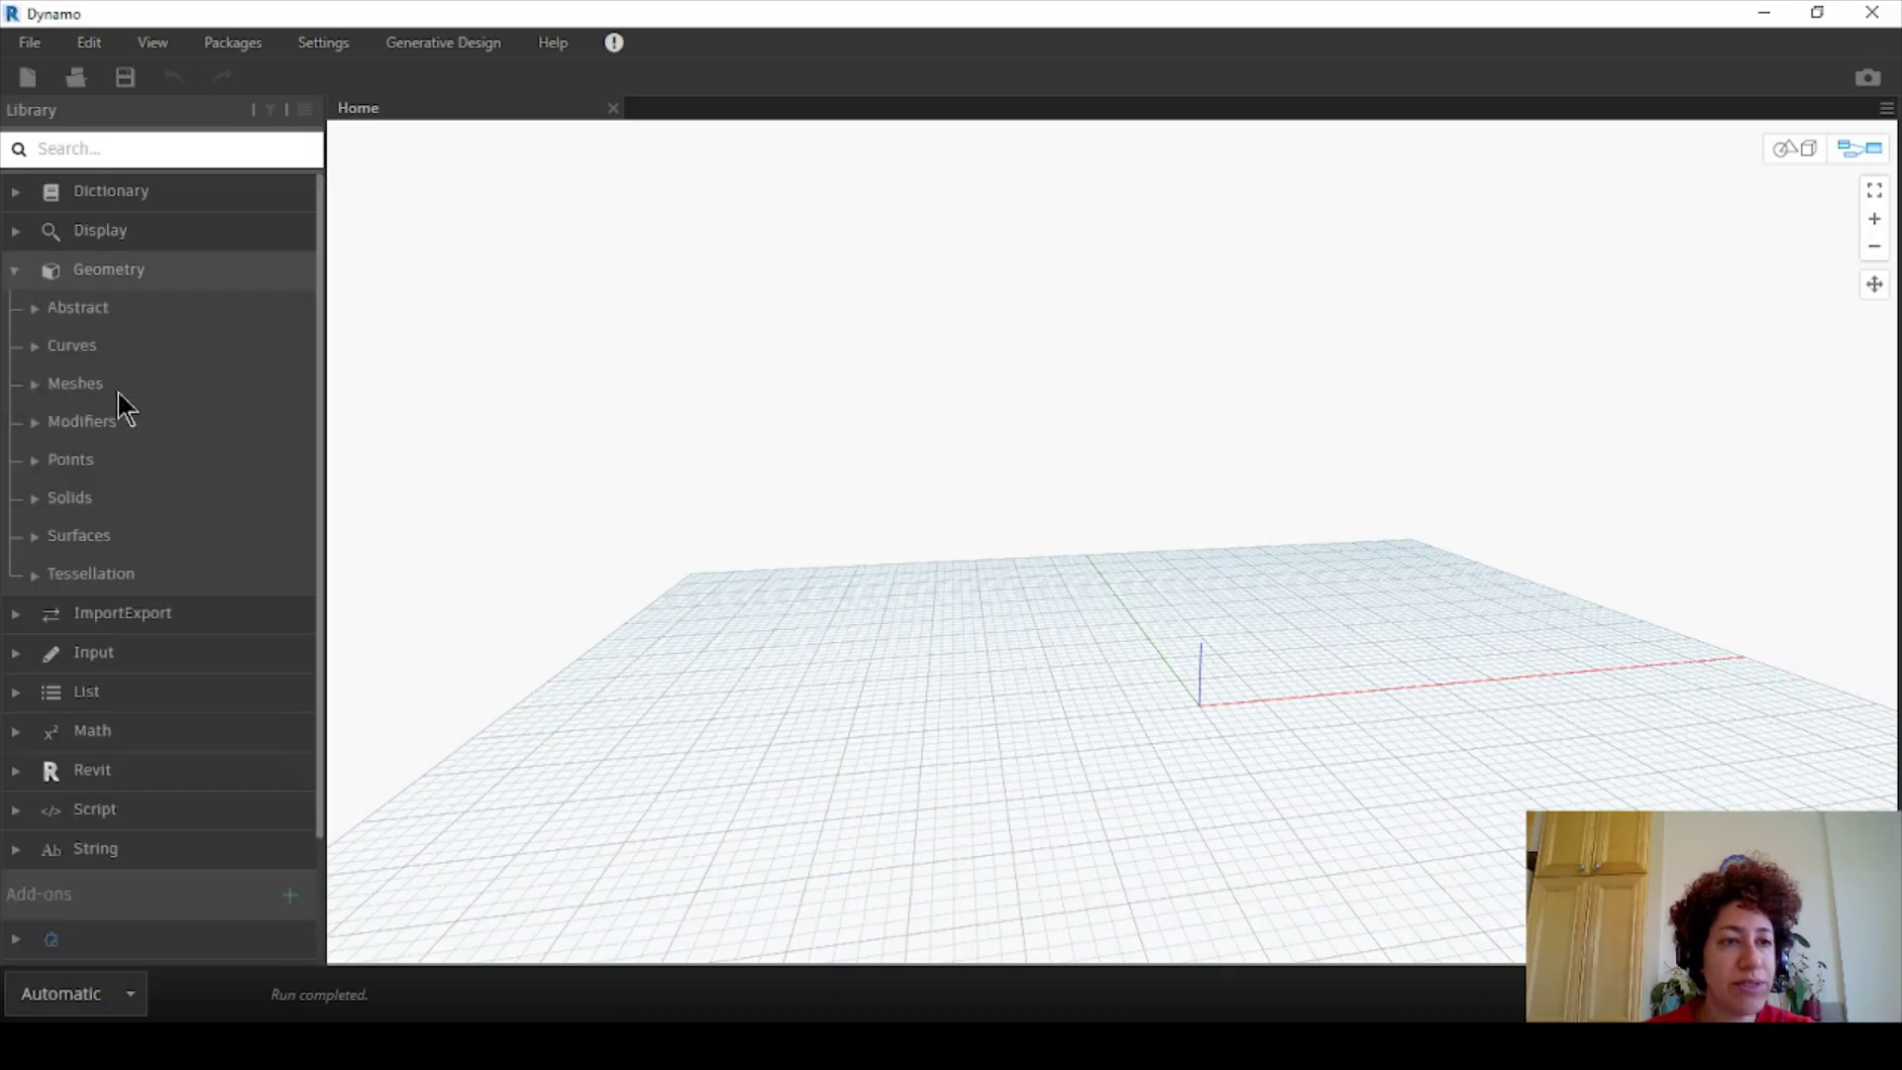
{"action": "left_click", "coordinate": [28, 536]}
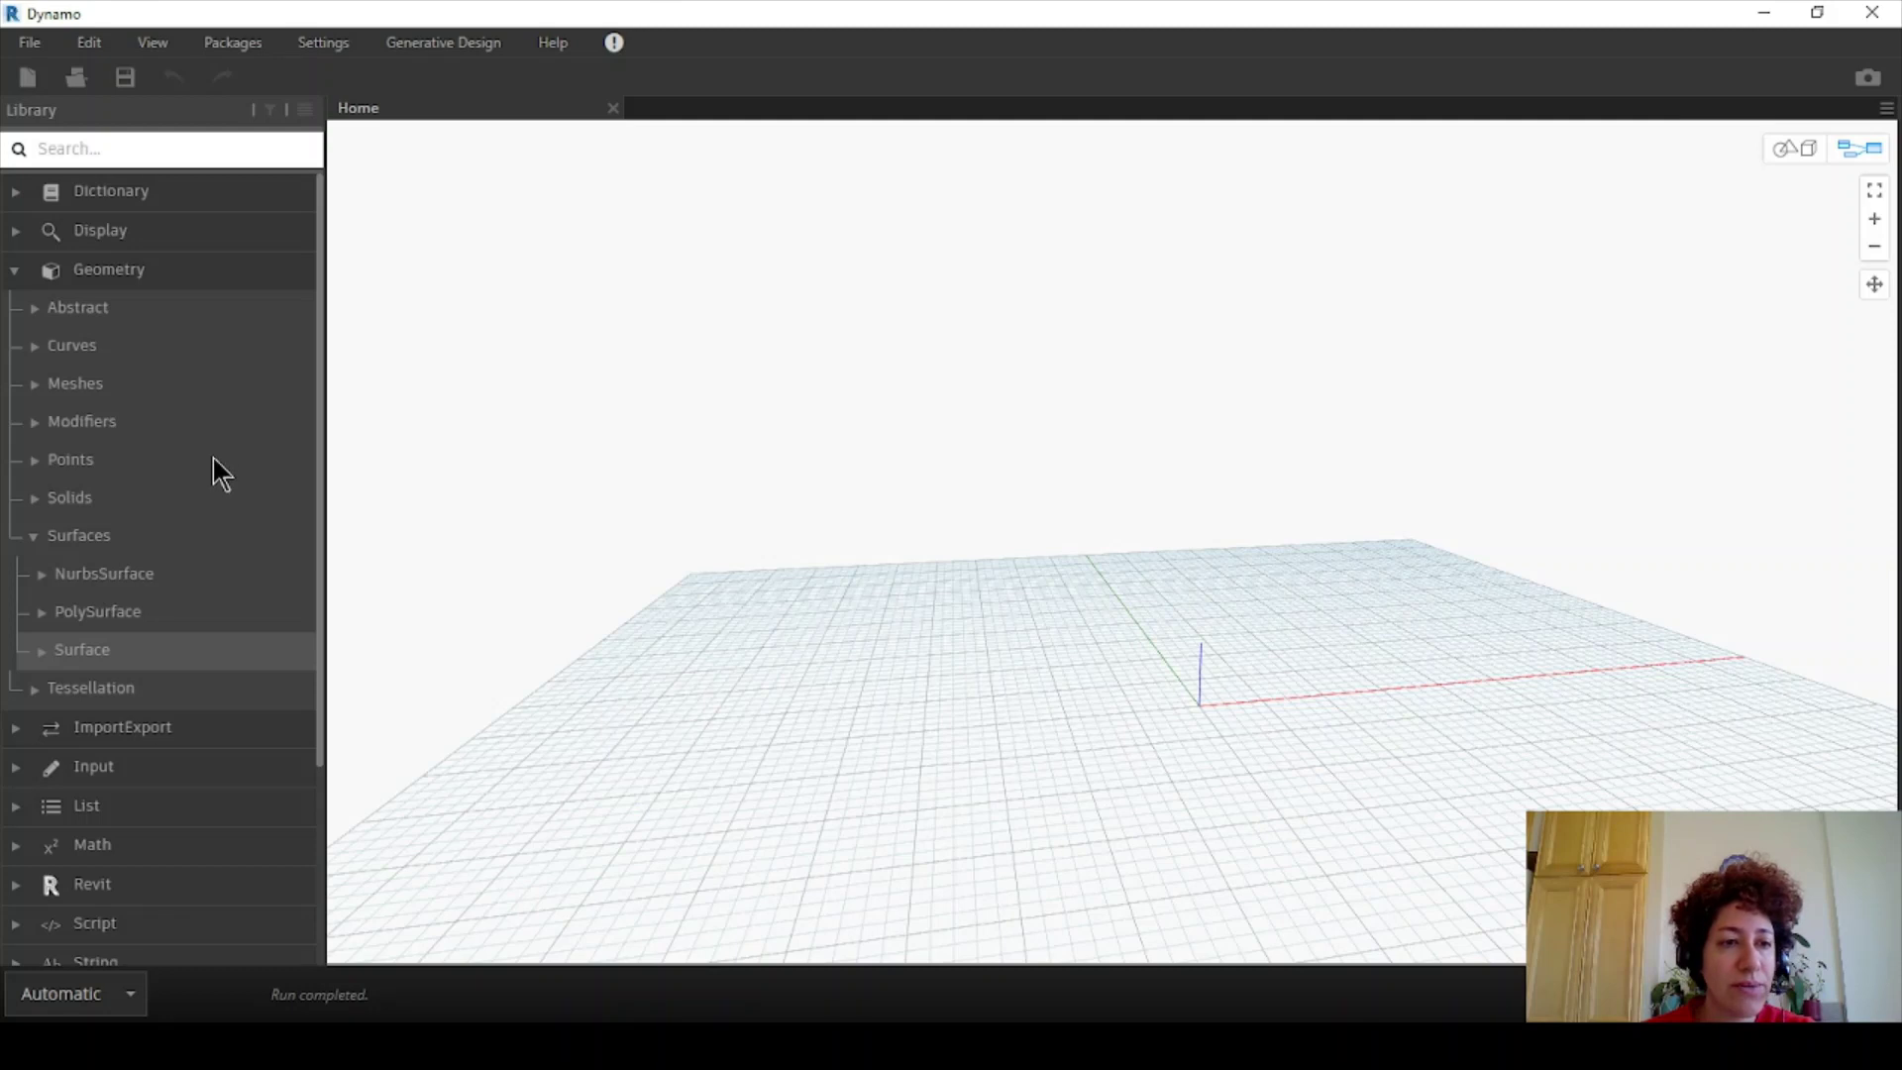
{"action": "left_click", "coordinate": [82, 649]}
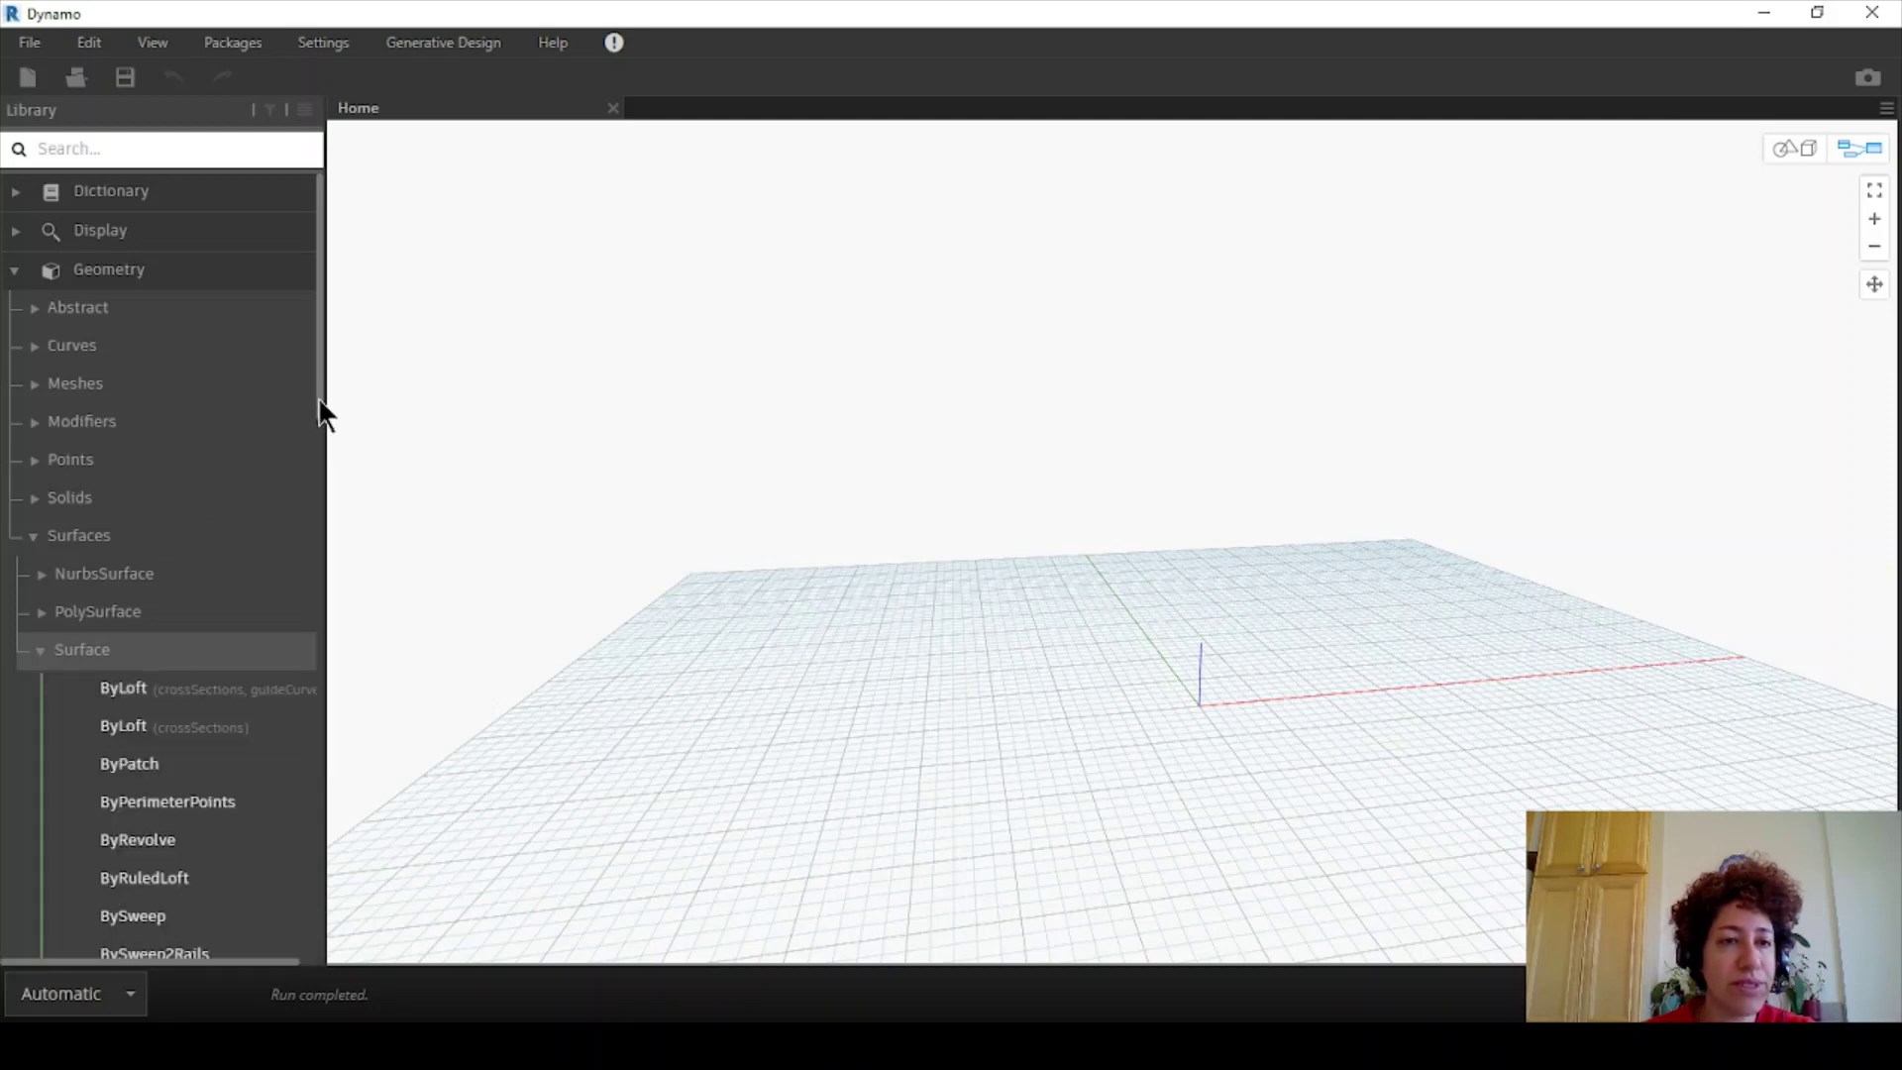
{"action": "scroll", "coordinate": [322, 414], "scroll_direction": "down", "scroll_amount": 3}
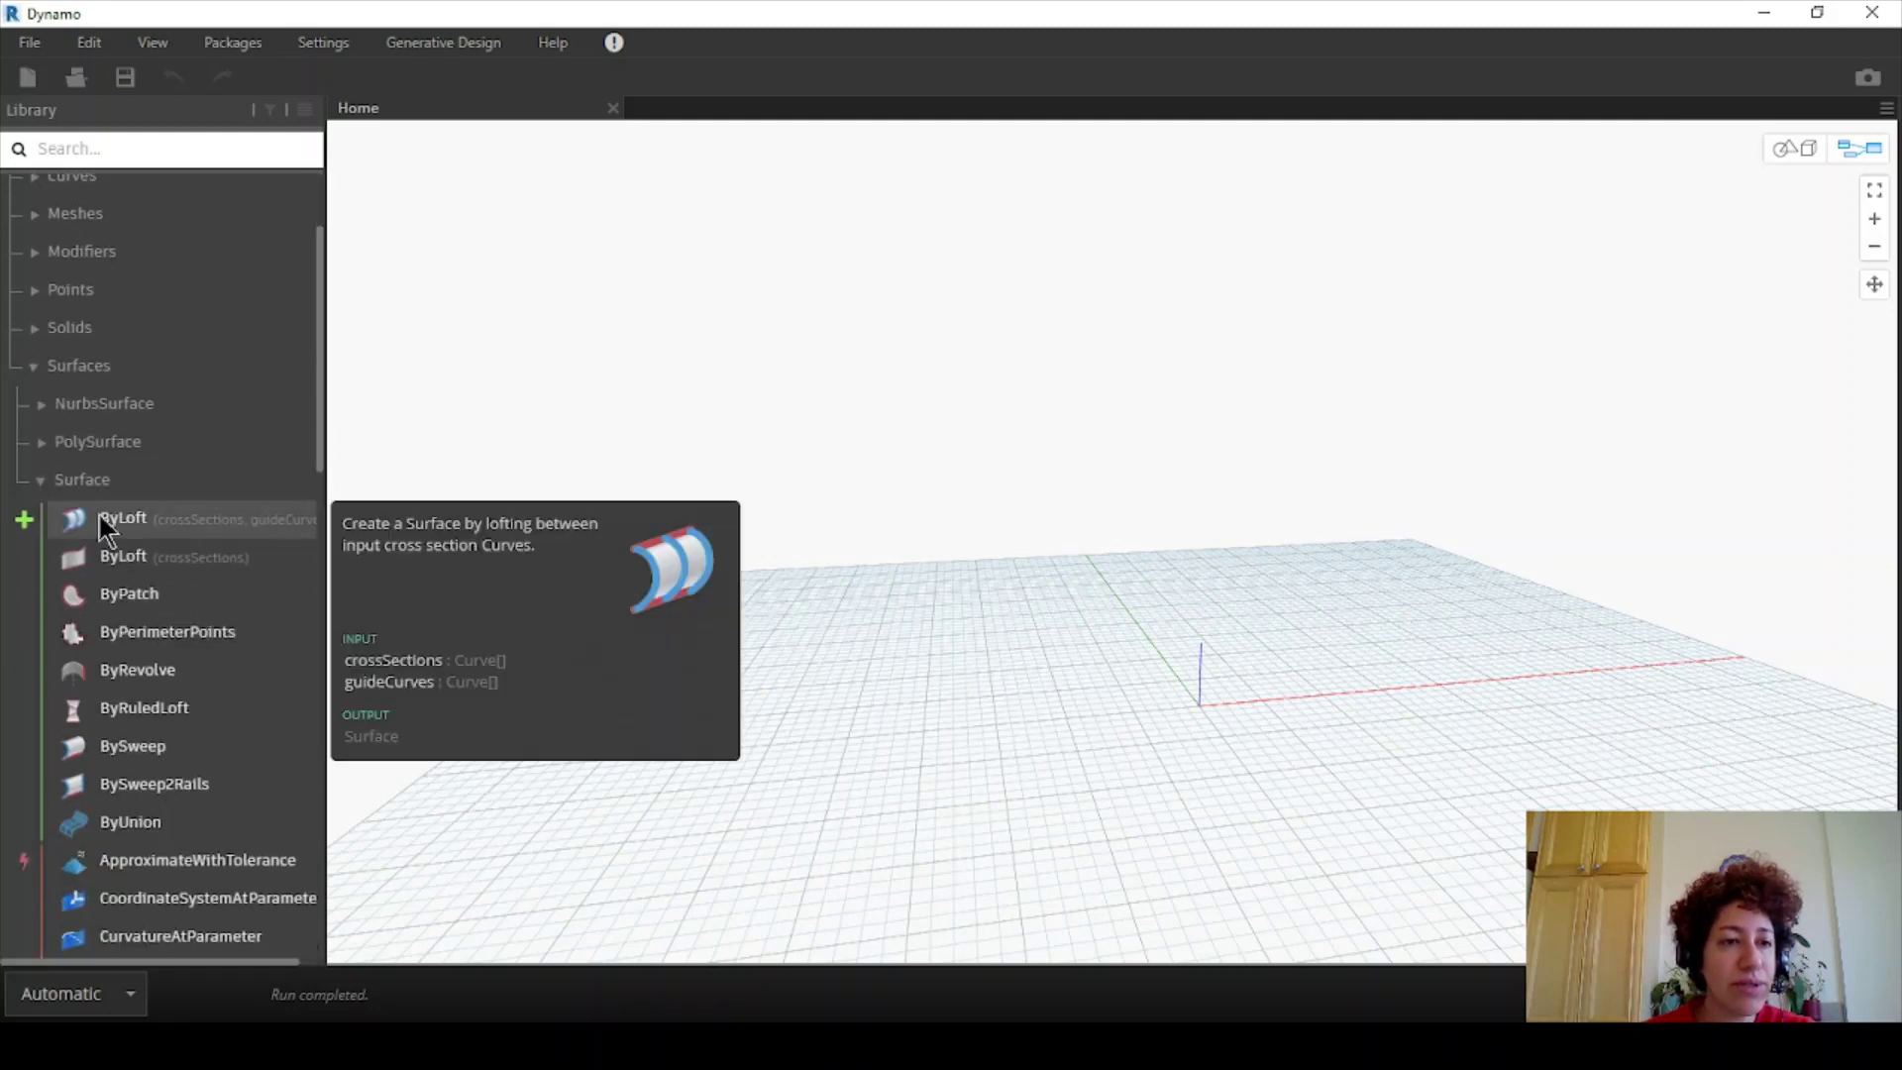
{"action": "scroll", "coordinate": [117, 510], "scroll_direction": "down", "scroll_amount": 4}
{"action": "mouse_move", "coordinate": [186, 273]}
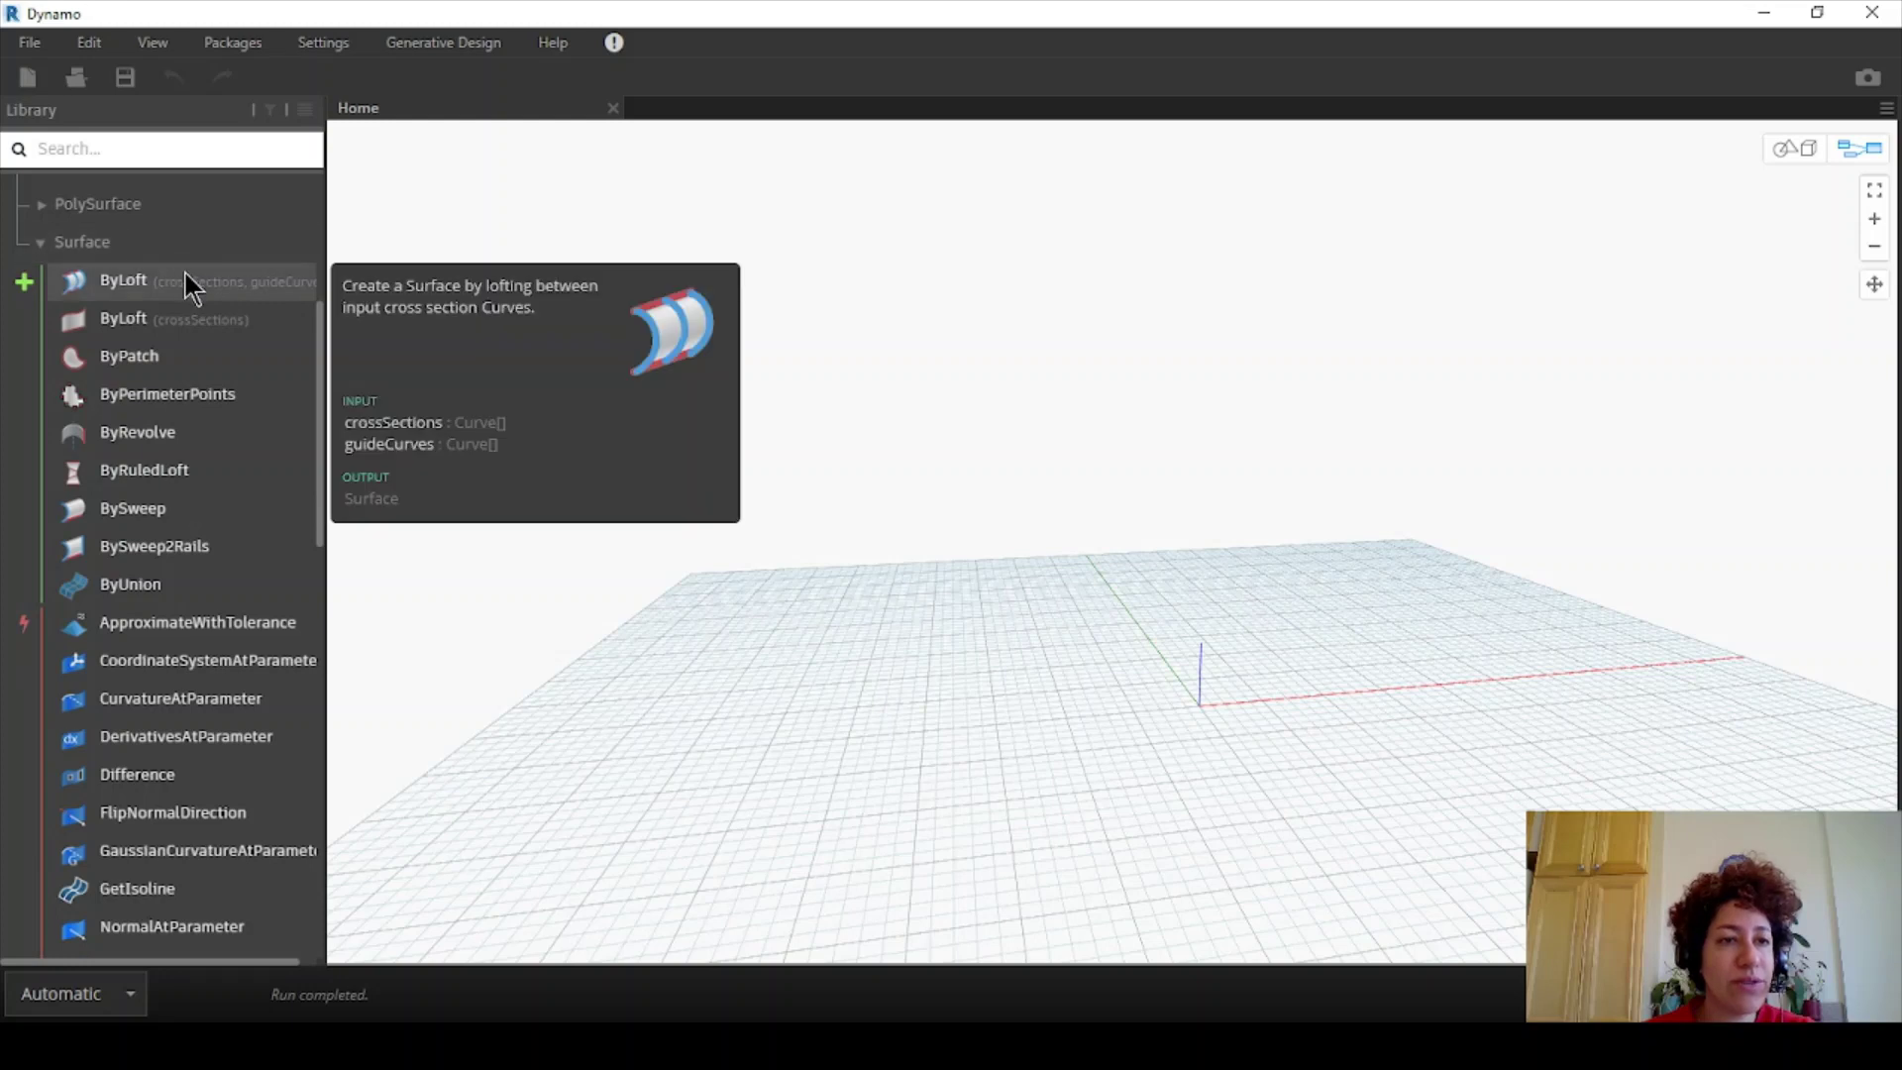
{"action": "mouse_move", "coordinate": [204, 432]}
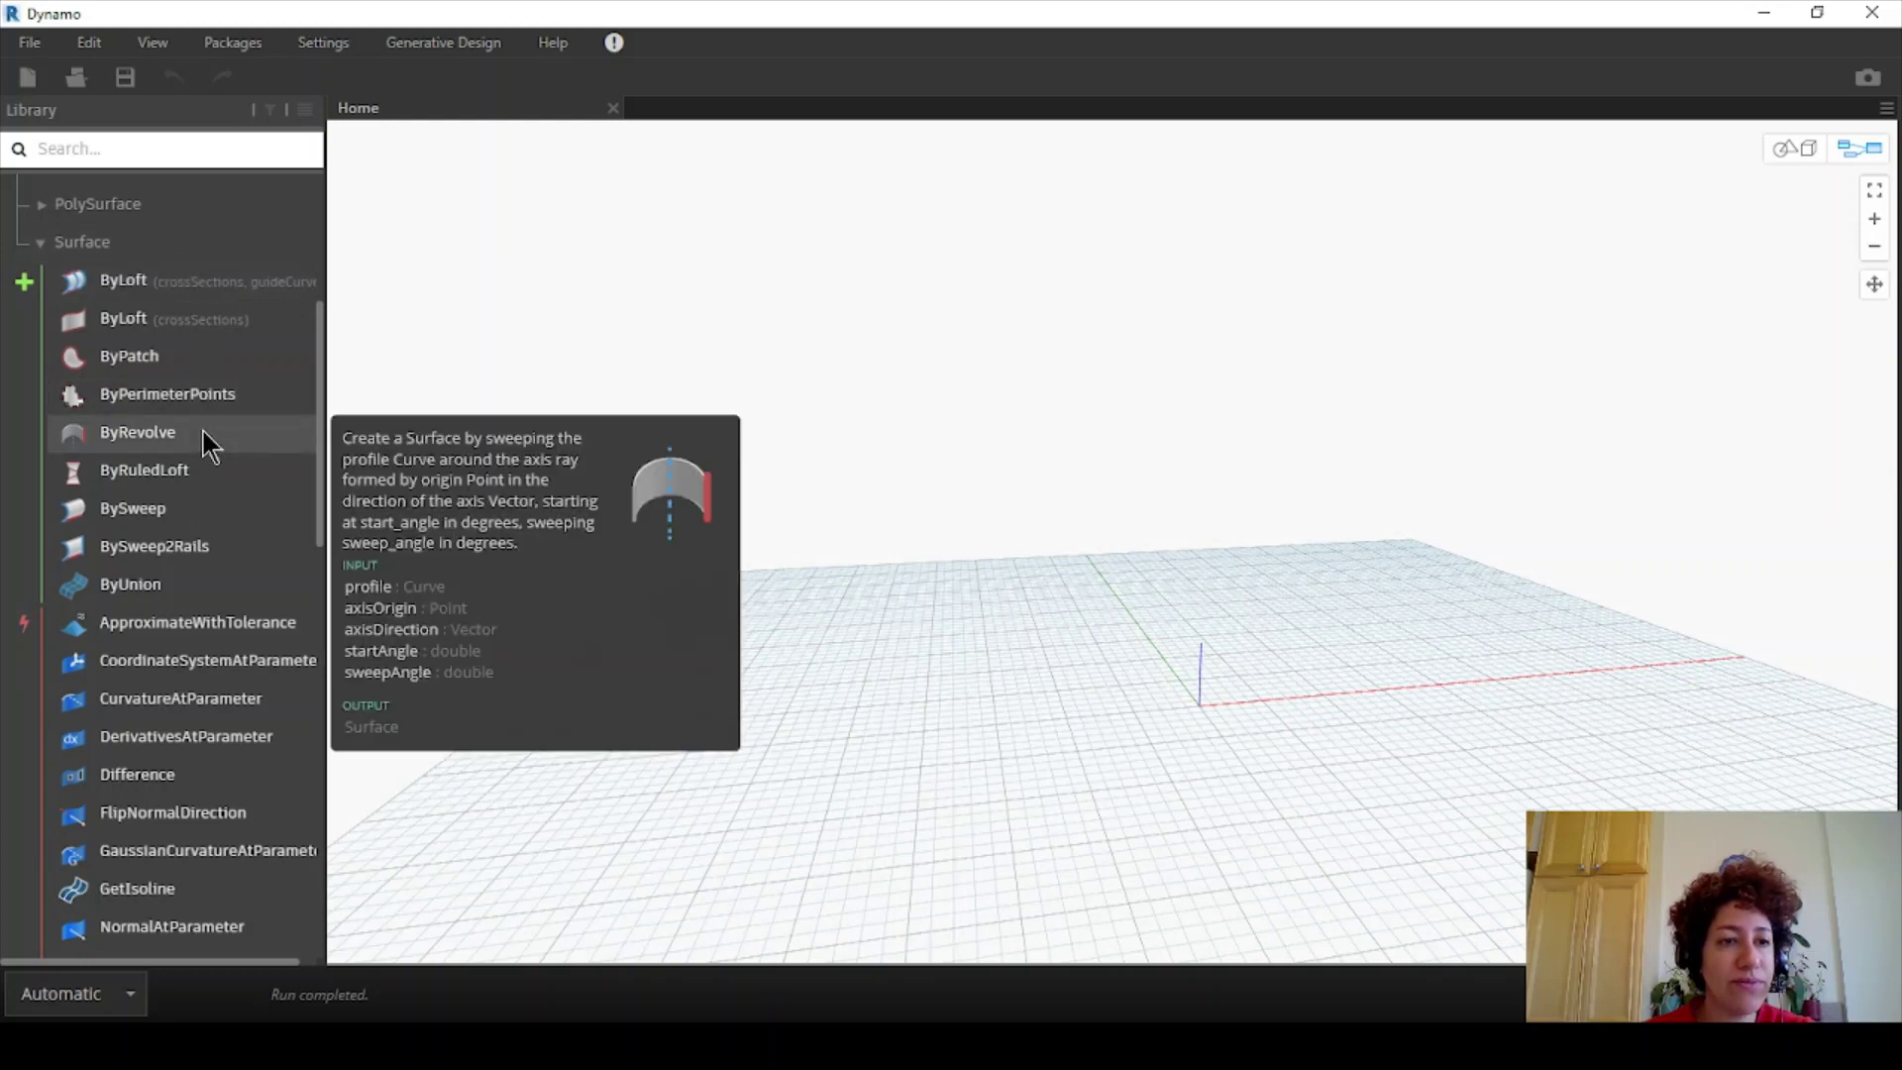
{"action": "mouse_move", "coordinate": [186, 516]}
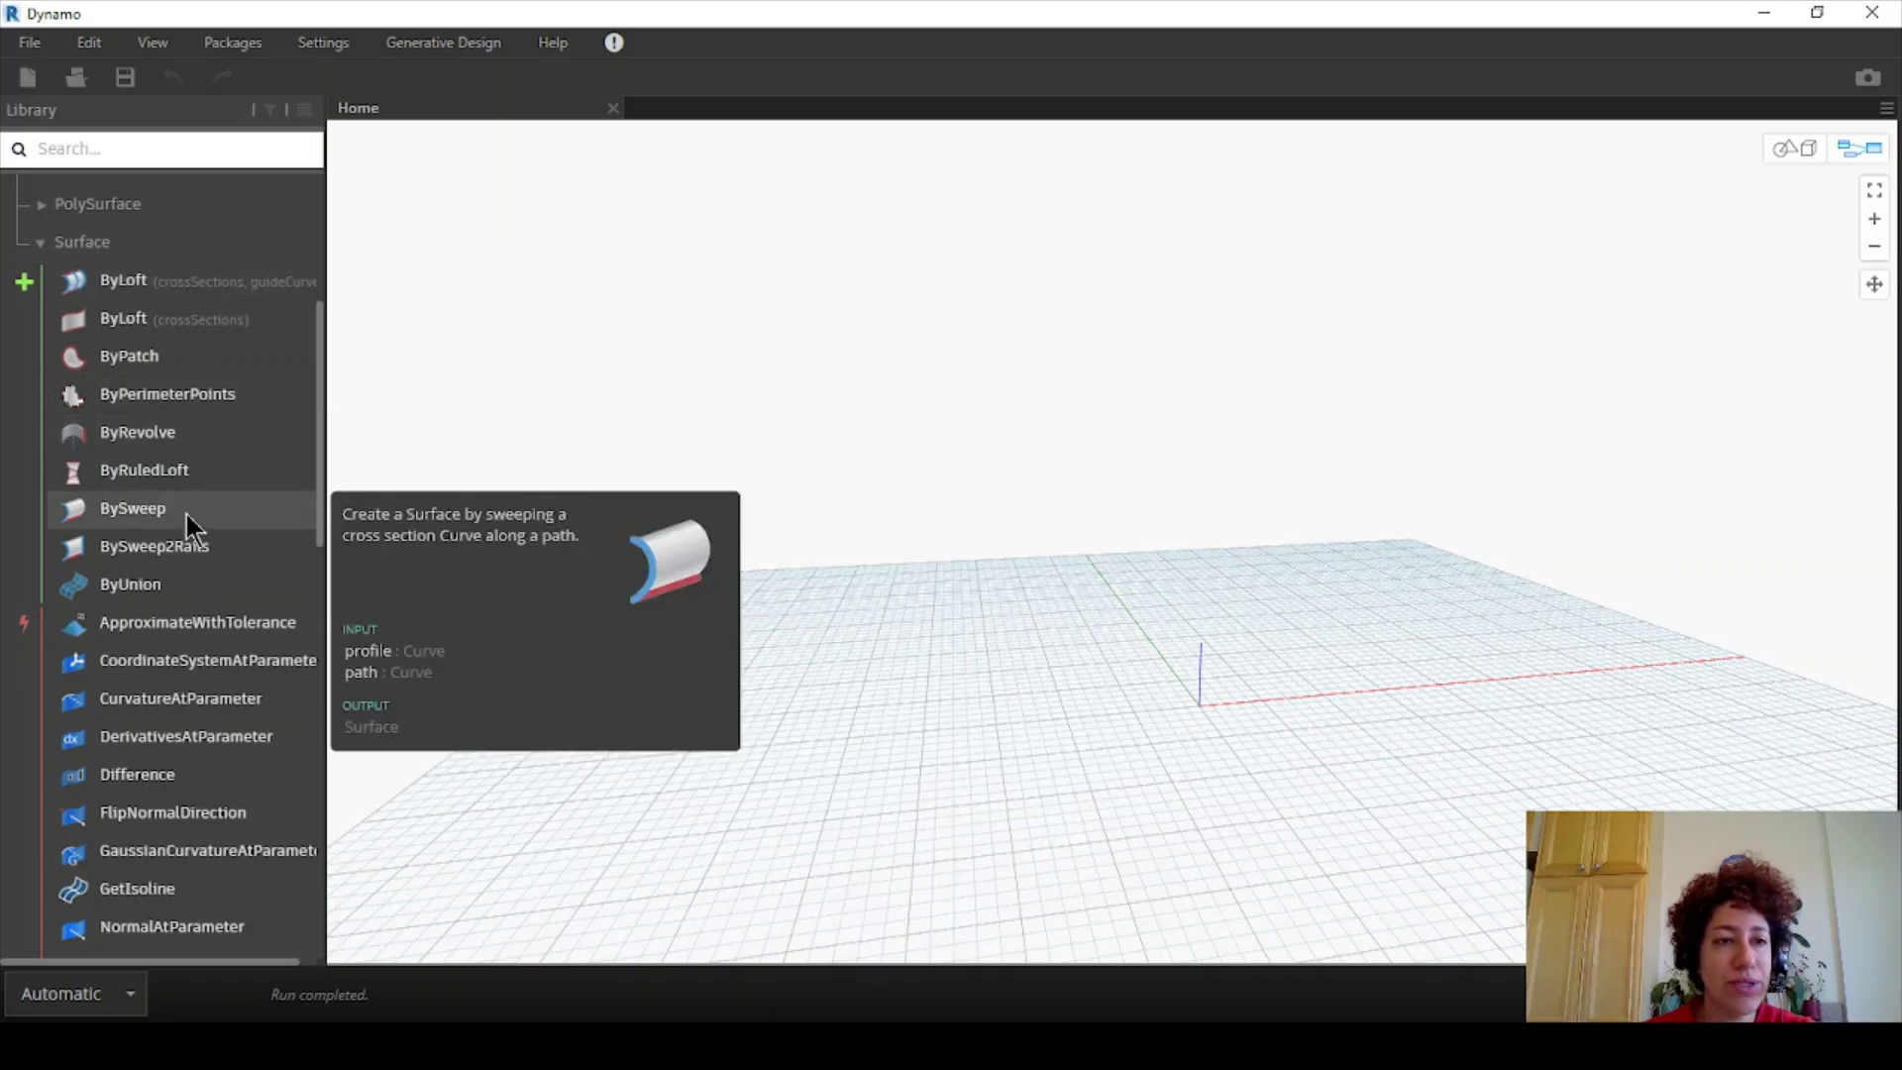
- Add Surface.ByRevolve, BySweep and ByLoft nodes, stacking ByLoft above ByRevolve above BySweep on the right
{"action": "left_click", "coordinate": [204, 444]}
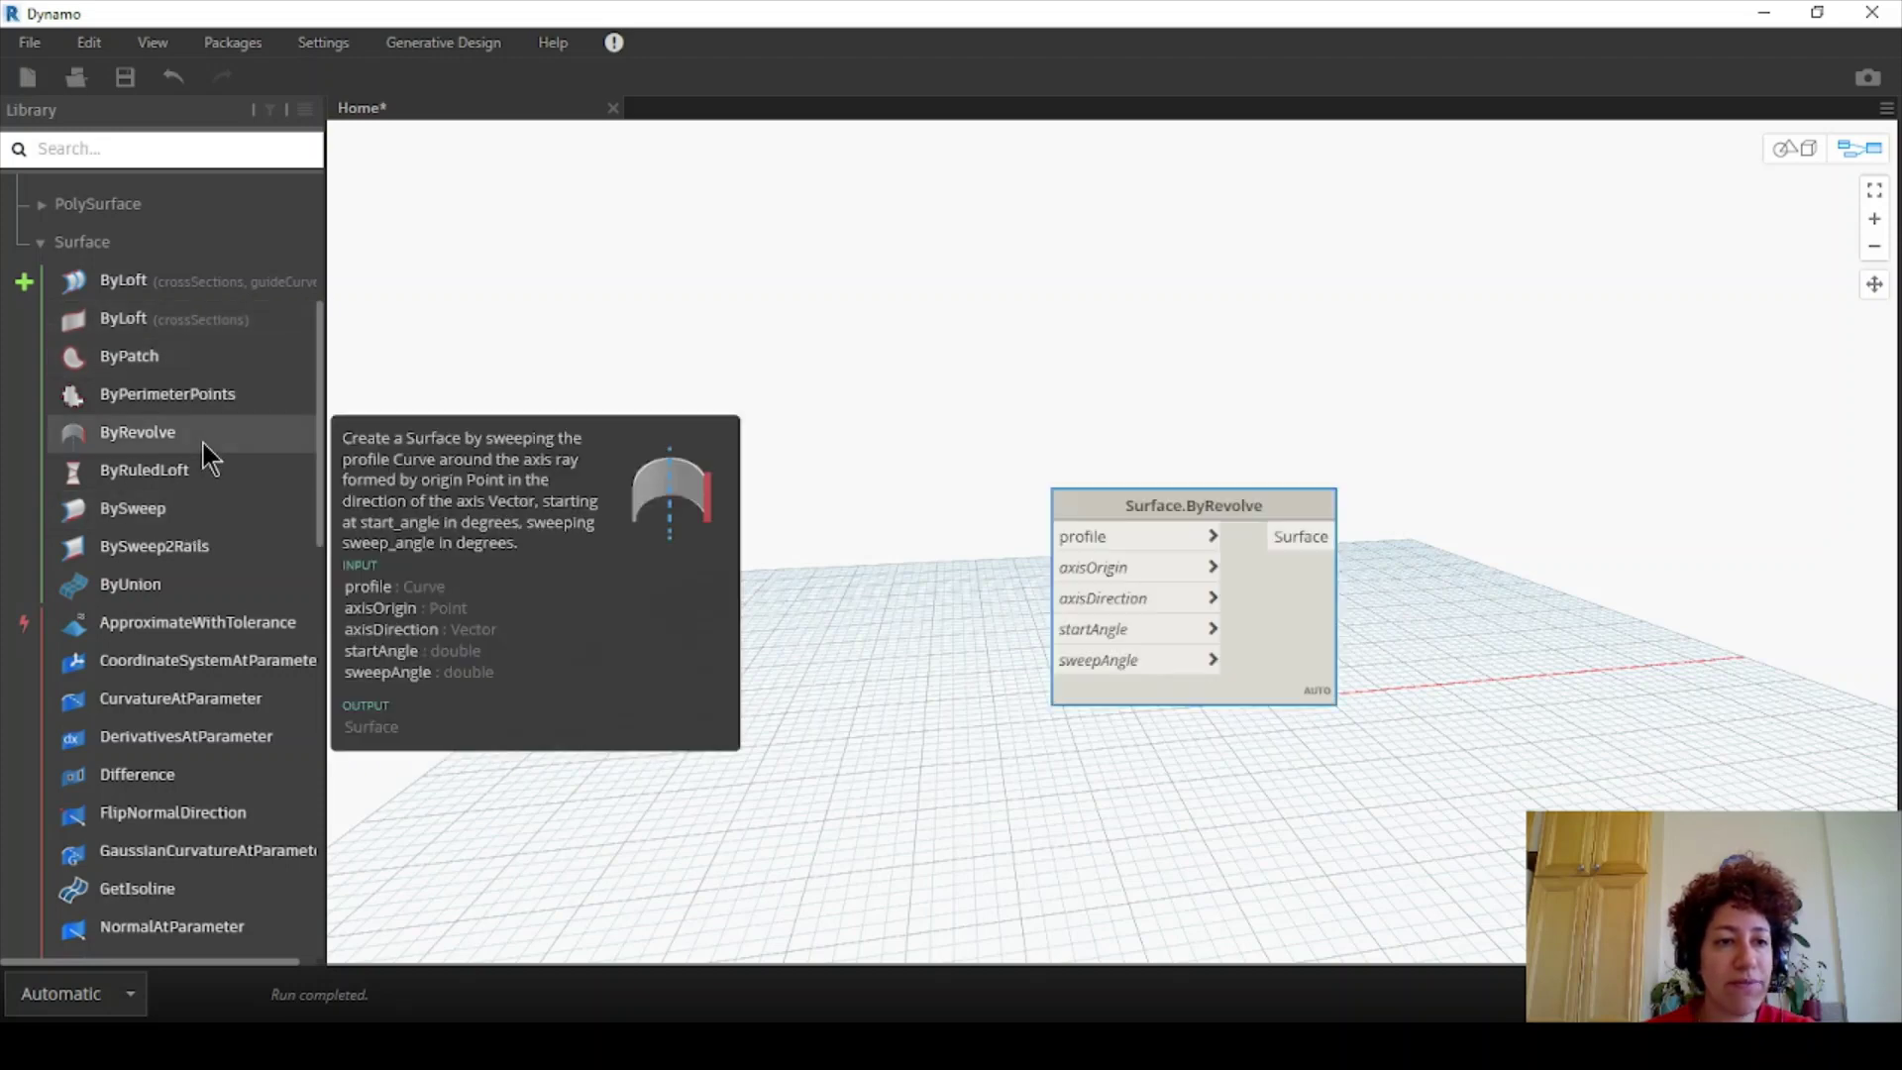
{"action": "left_click", "coordinate": [189, 513]}
{"action": "left_click_drag", "start_coordinate": [1144, 535], "coordinate": [1616, 650]}
{"action": "left_click_drag", "start_coordinate": [1322, 508], "coordinate": [1761, 418]}
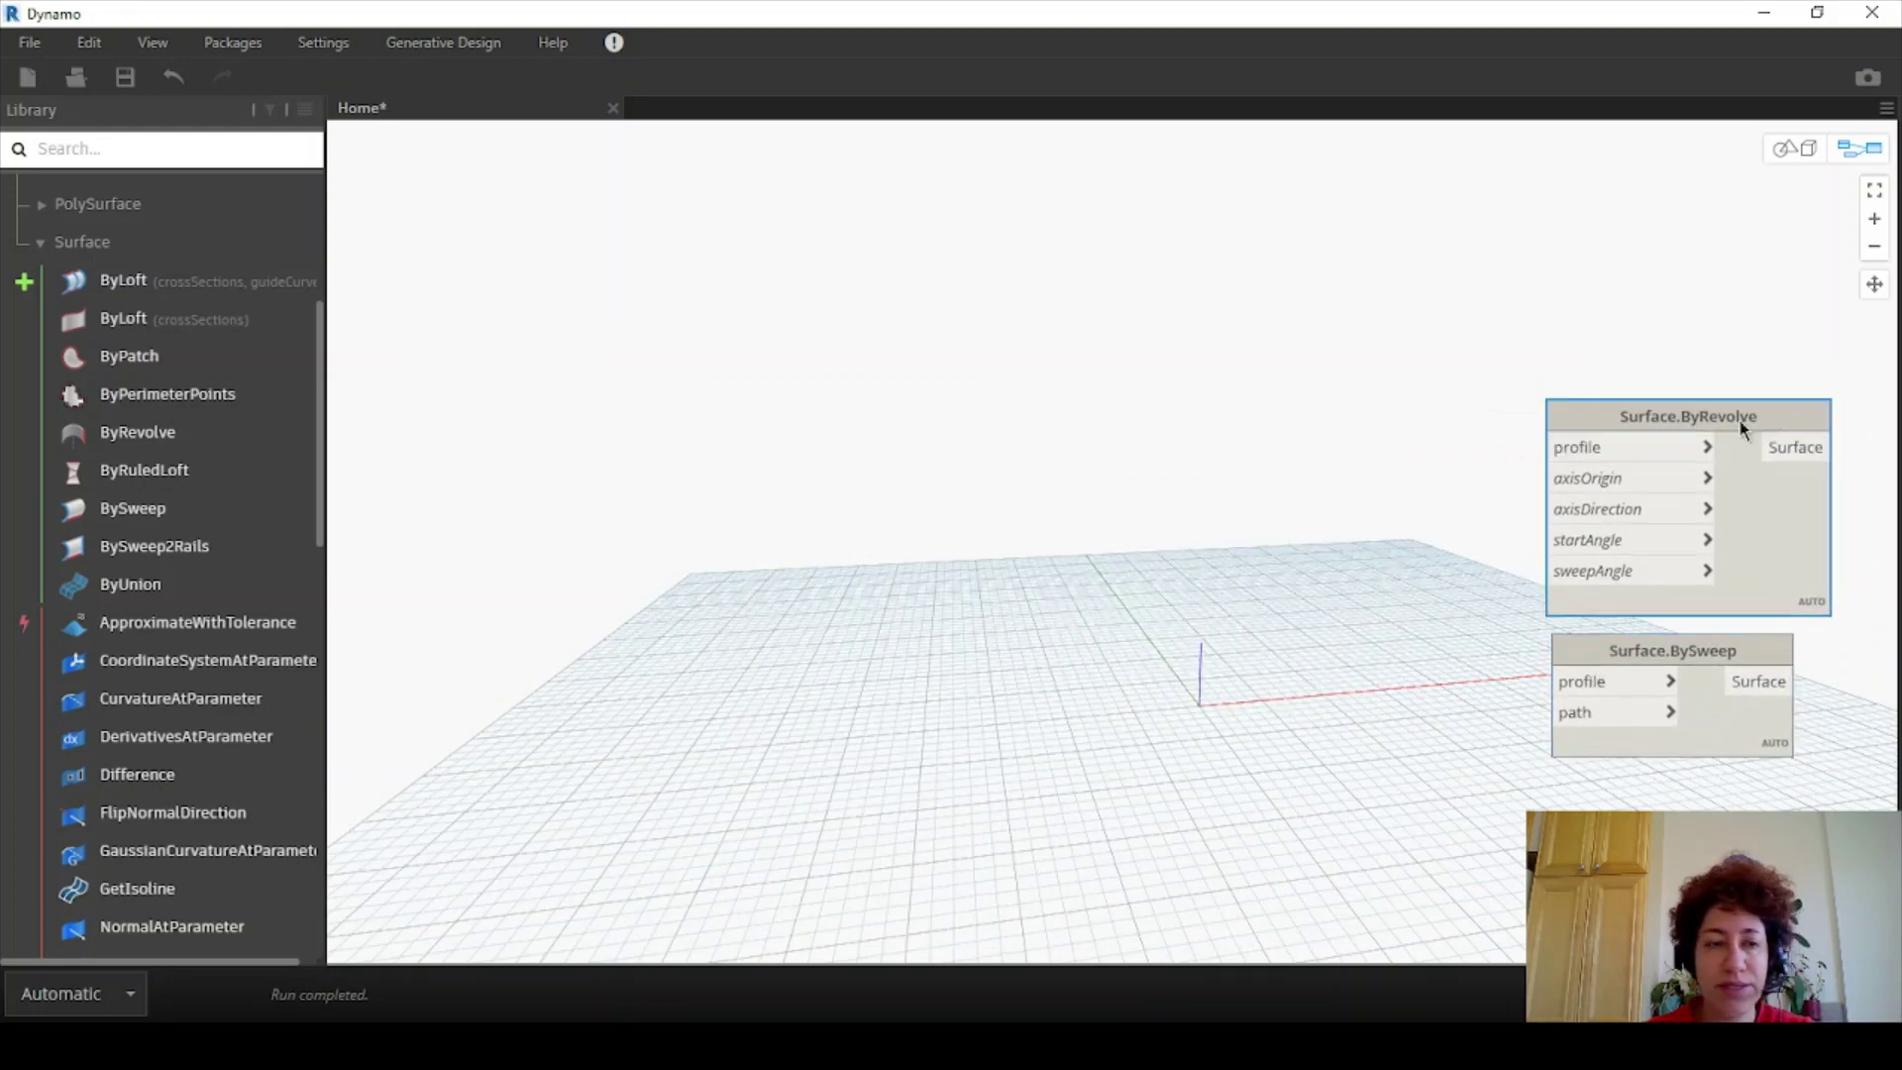
{"action": "left_click", "coordinate": [176, 313]}
{"action": "left_click_drag", "start_coordinate": [1205, 574], "coordinate": [1643, 314]}
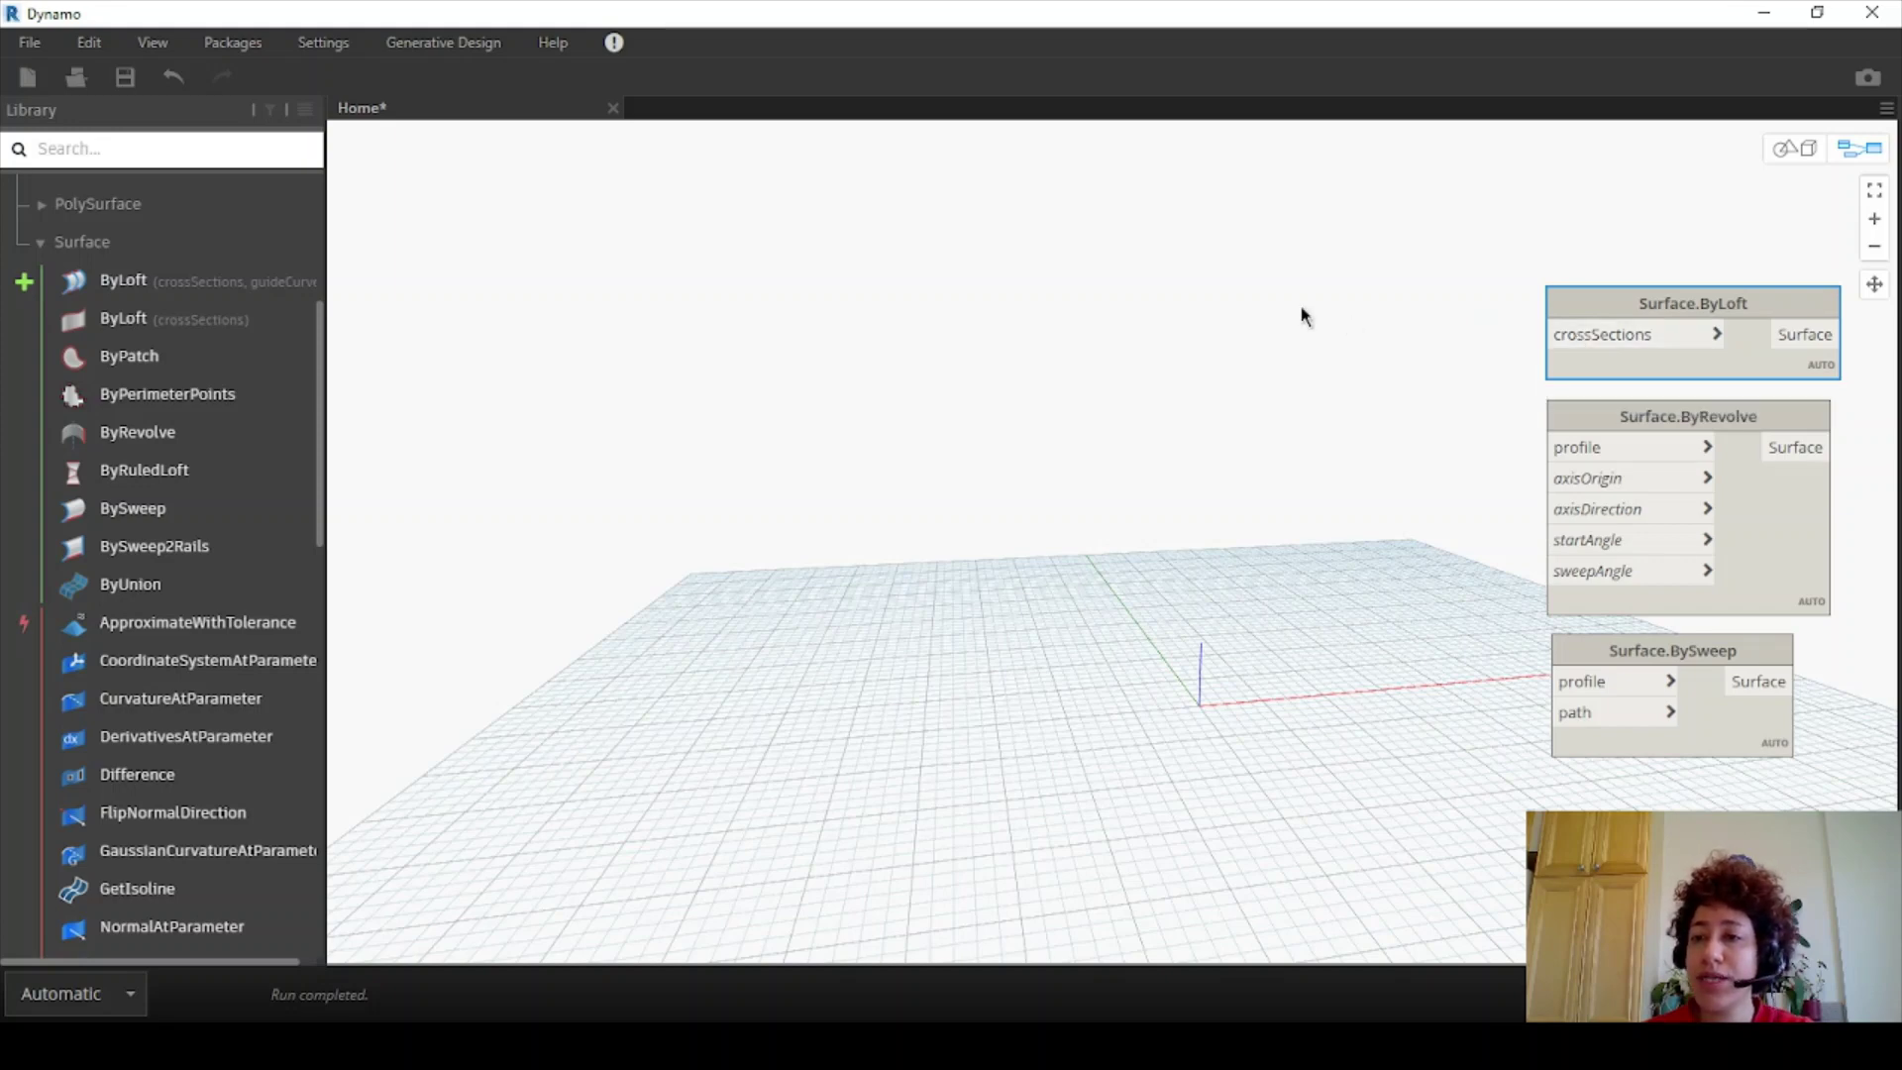
- Add a NurbsCurve.ByPoints node from the Curves library and place it above the Surface nodes
{"action": "mouse_move", "coordinate": [1573, 330]}
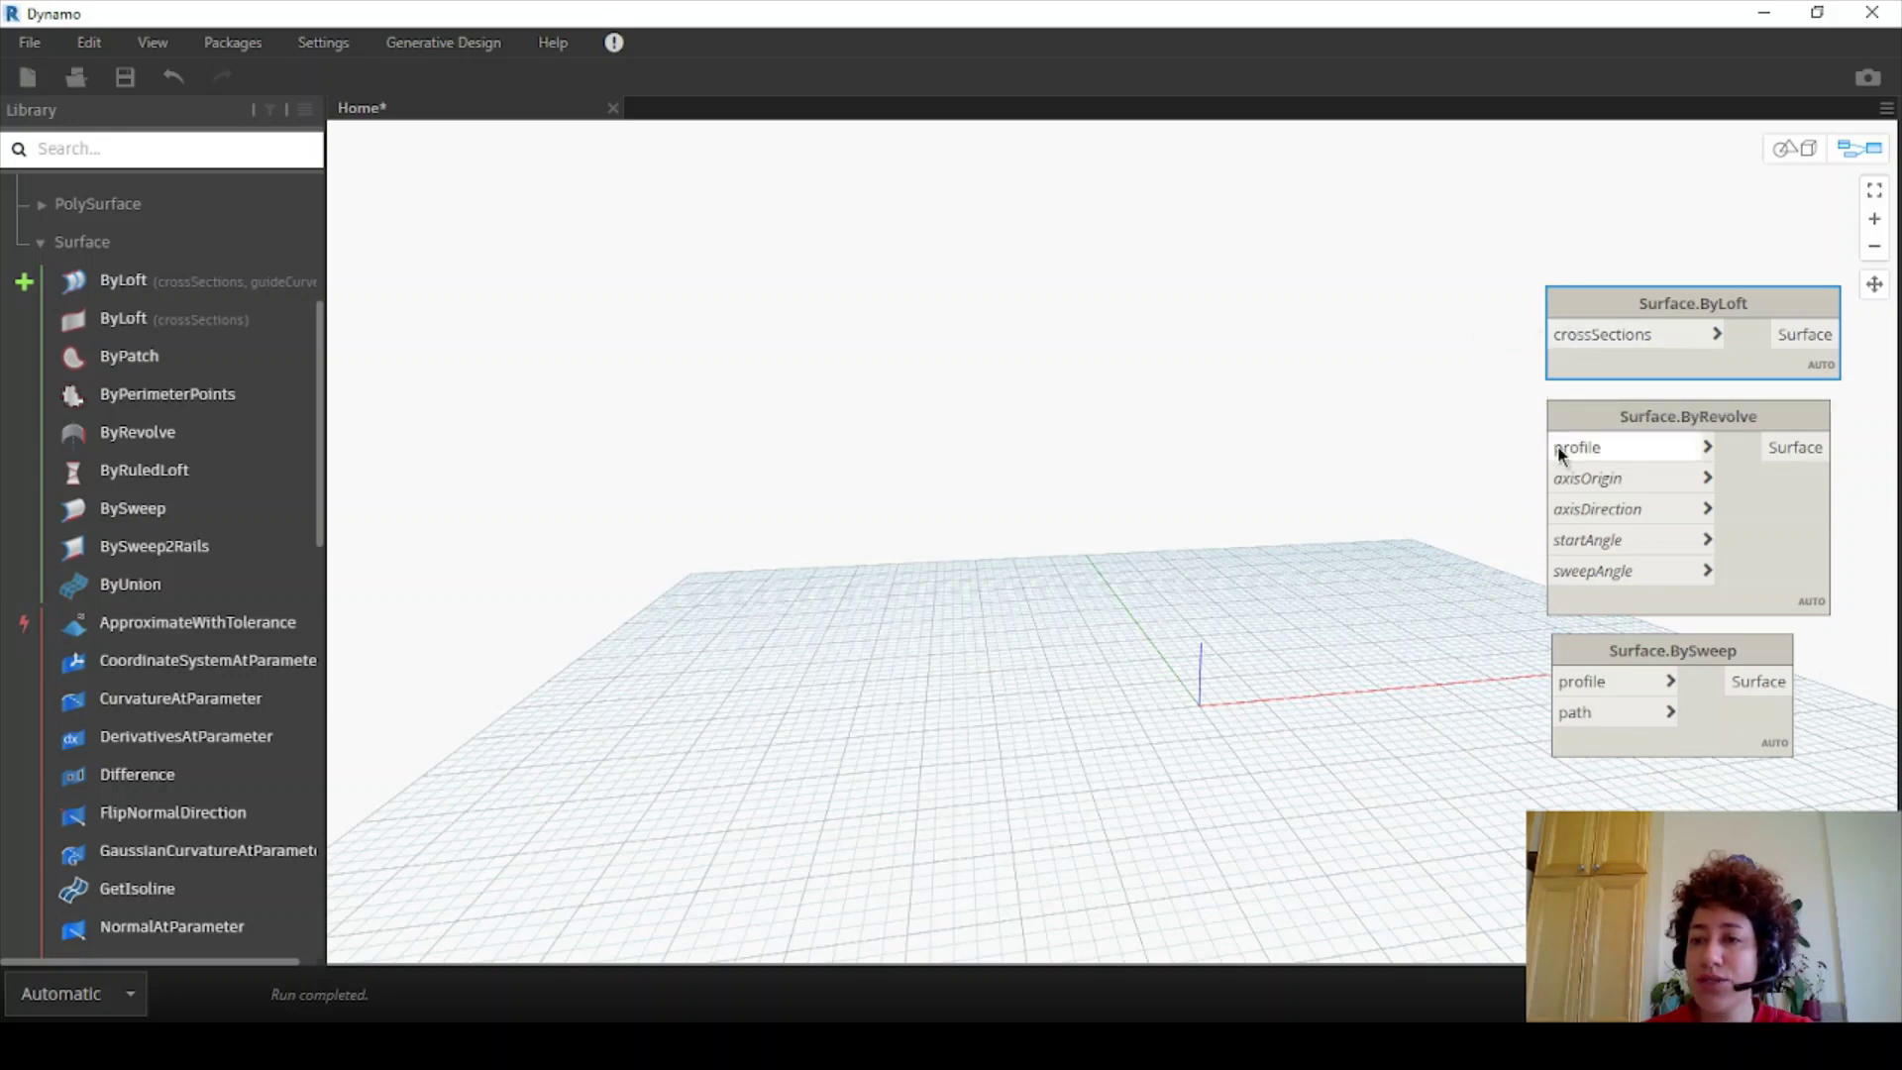
{"action": "mouse_move", "coordinate": [1560, 454]}
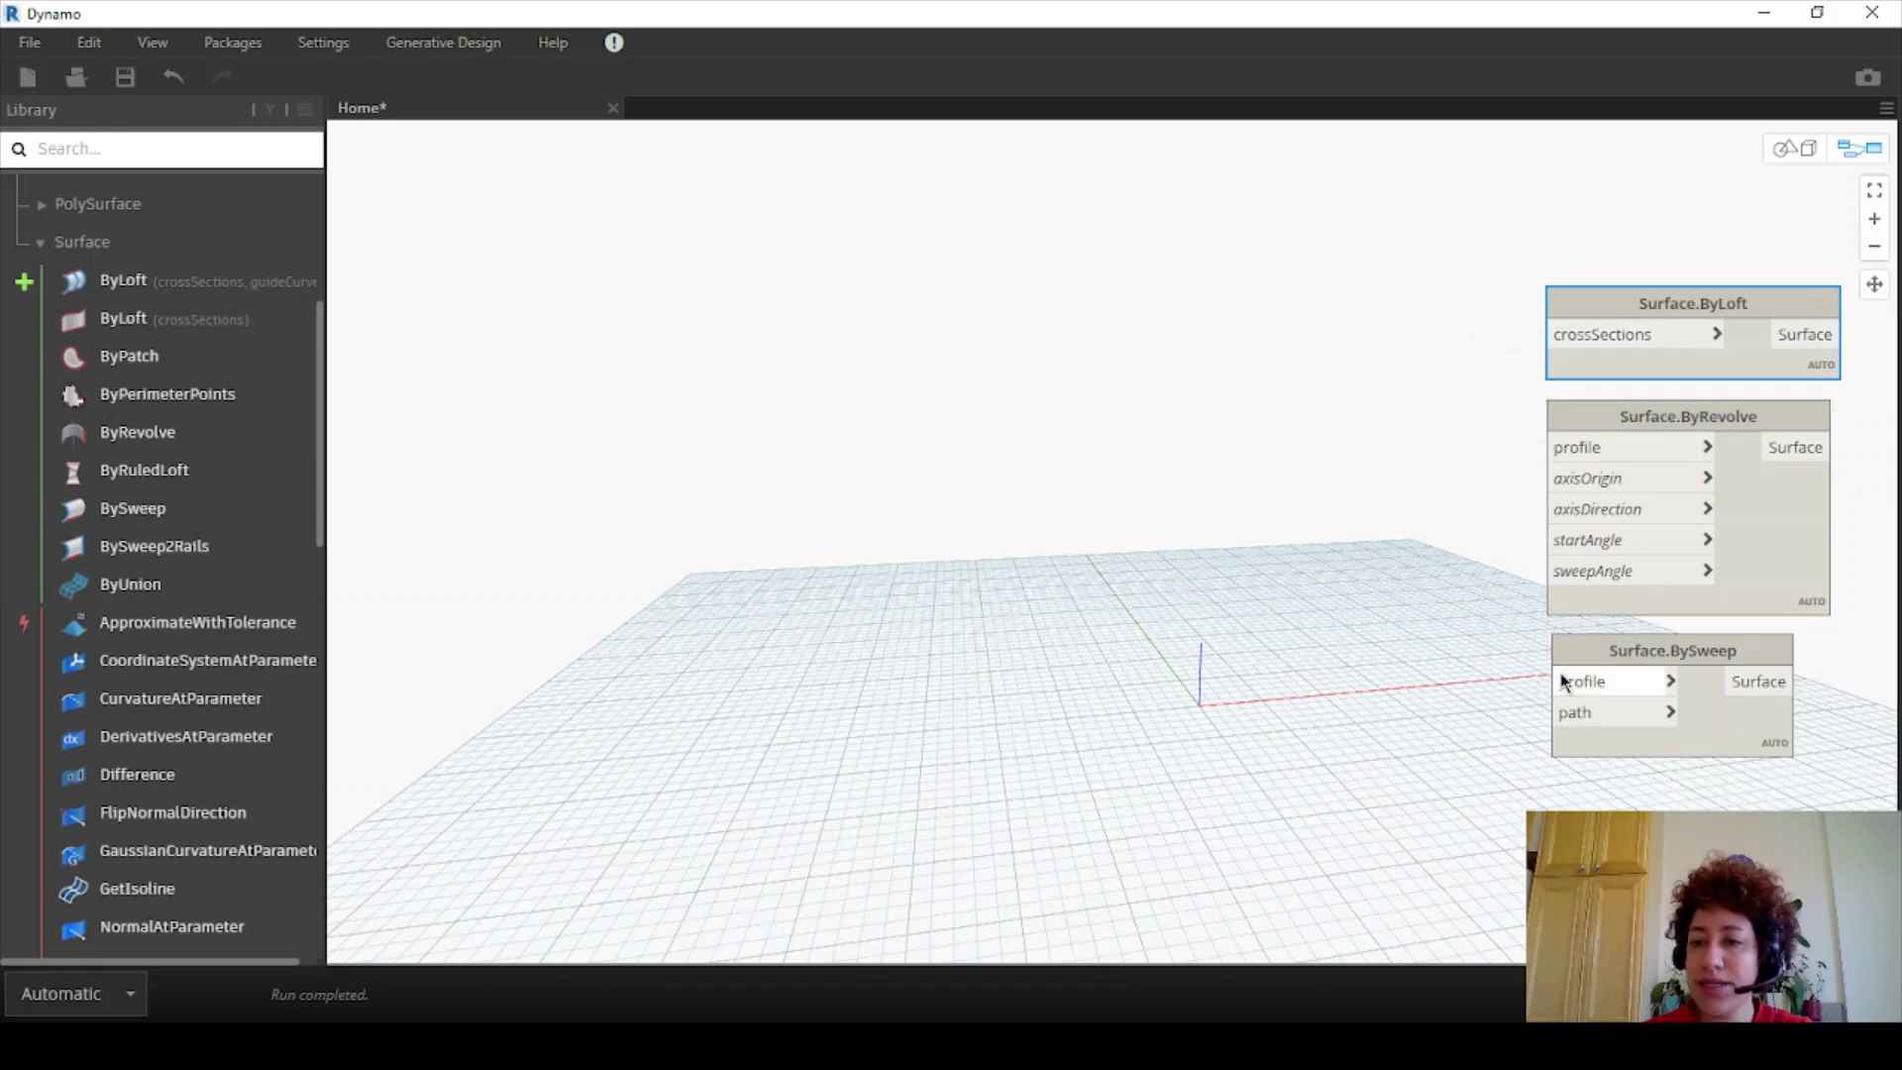
{"action": "mouse_move", "coordinate": [1568, 682]}
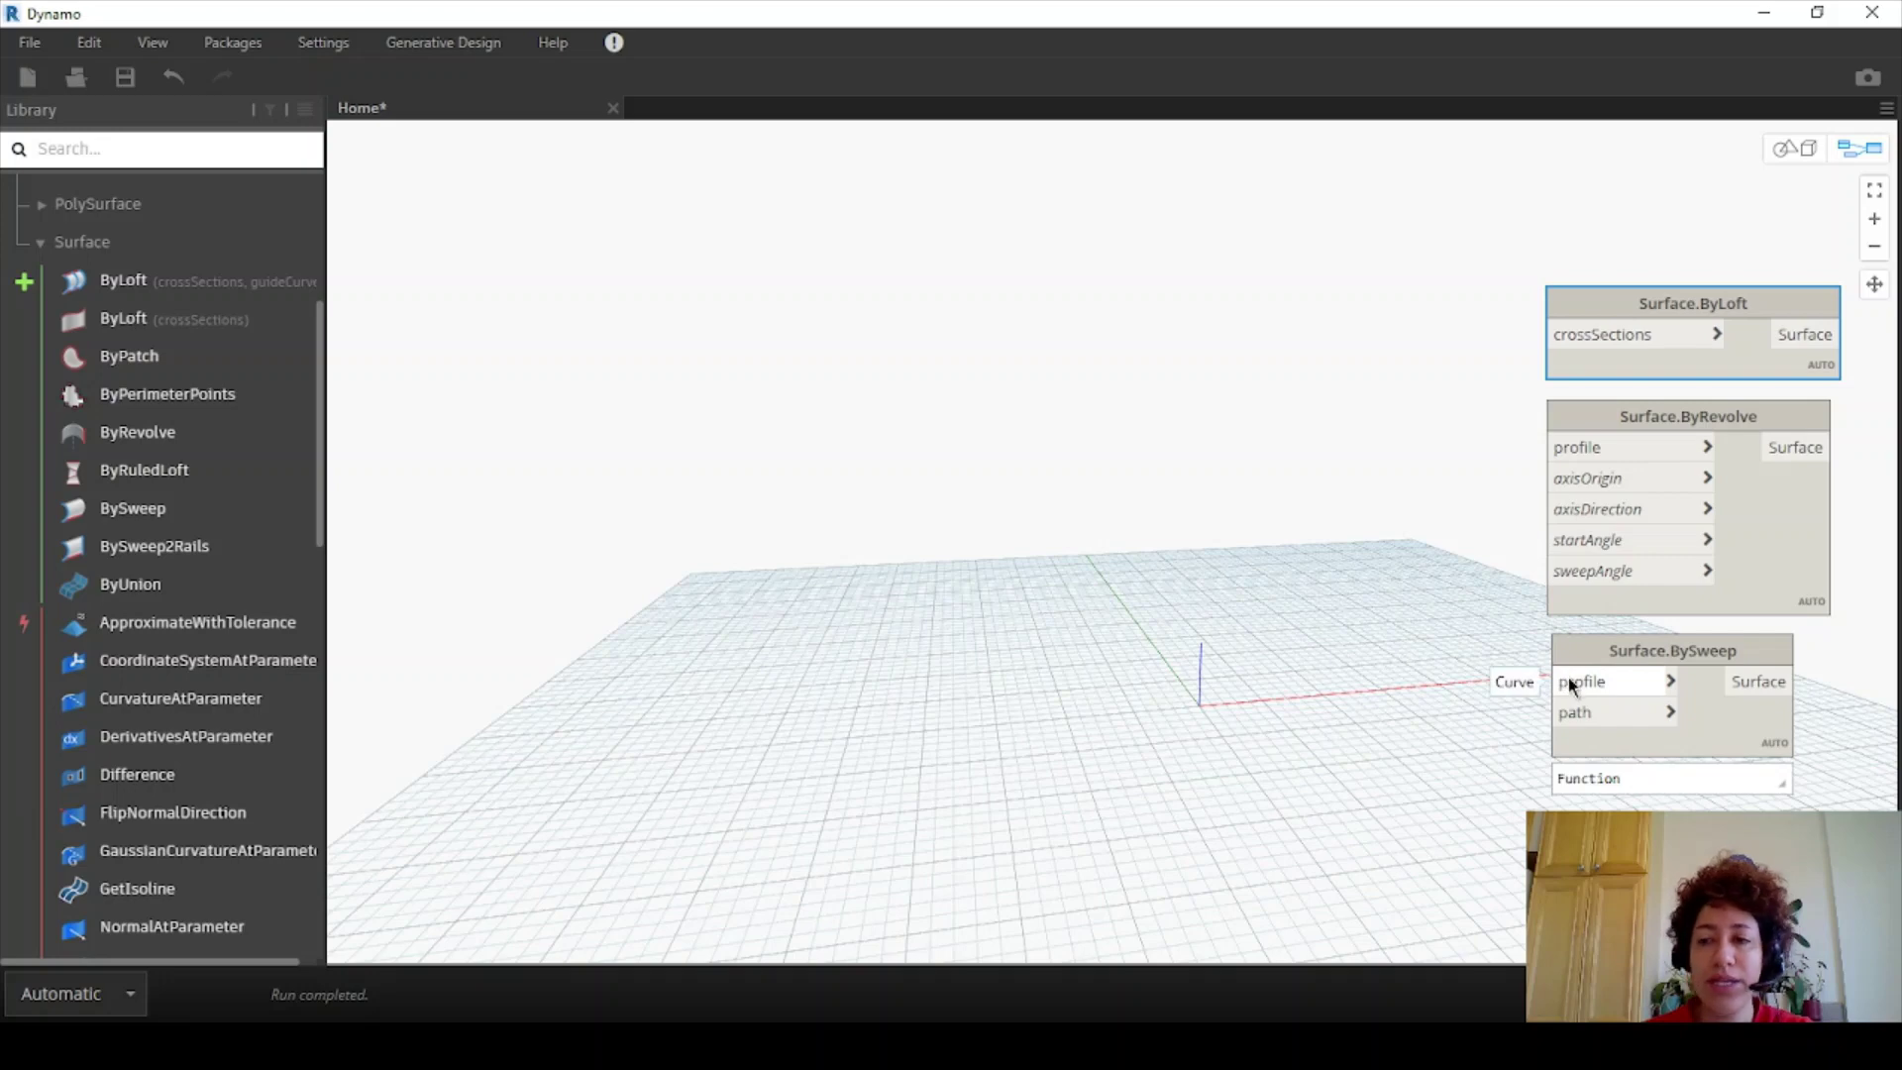
{"action": "scroll", "coordinate": [119, 327], "scroll_direction": "up", "scroll_amount": 3}
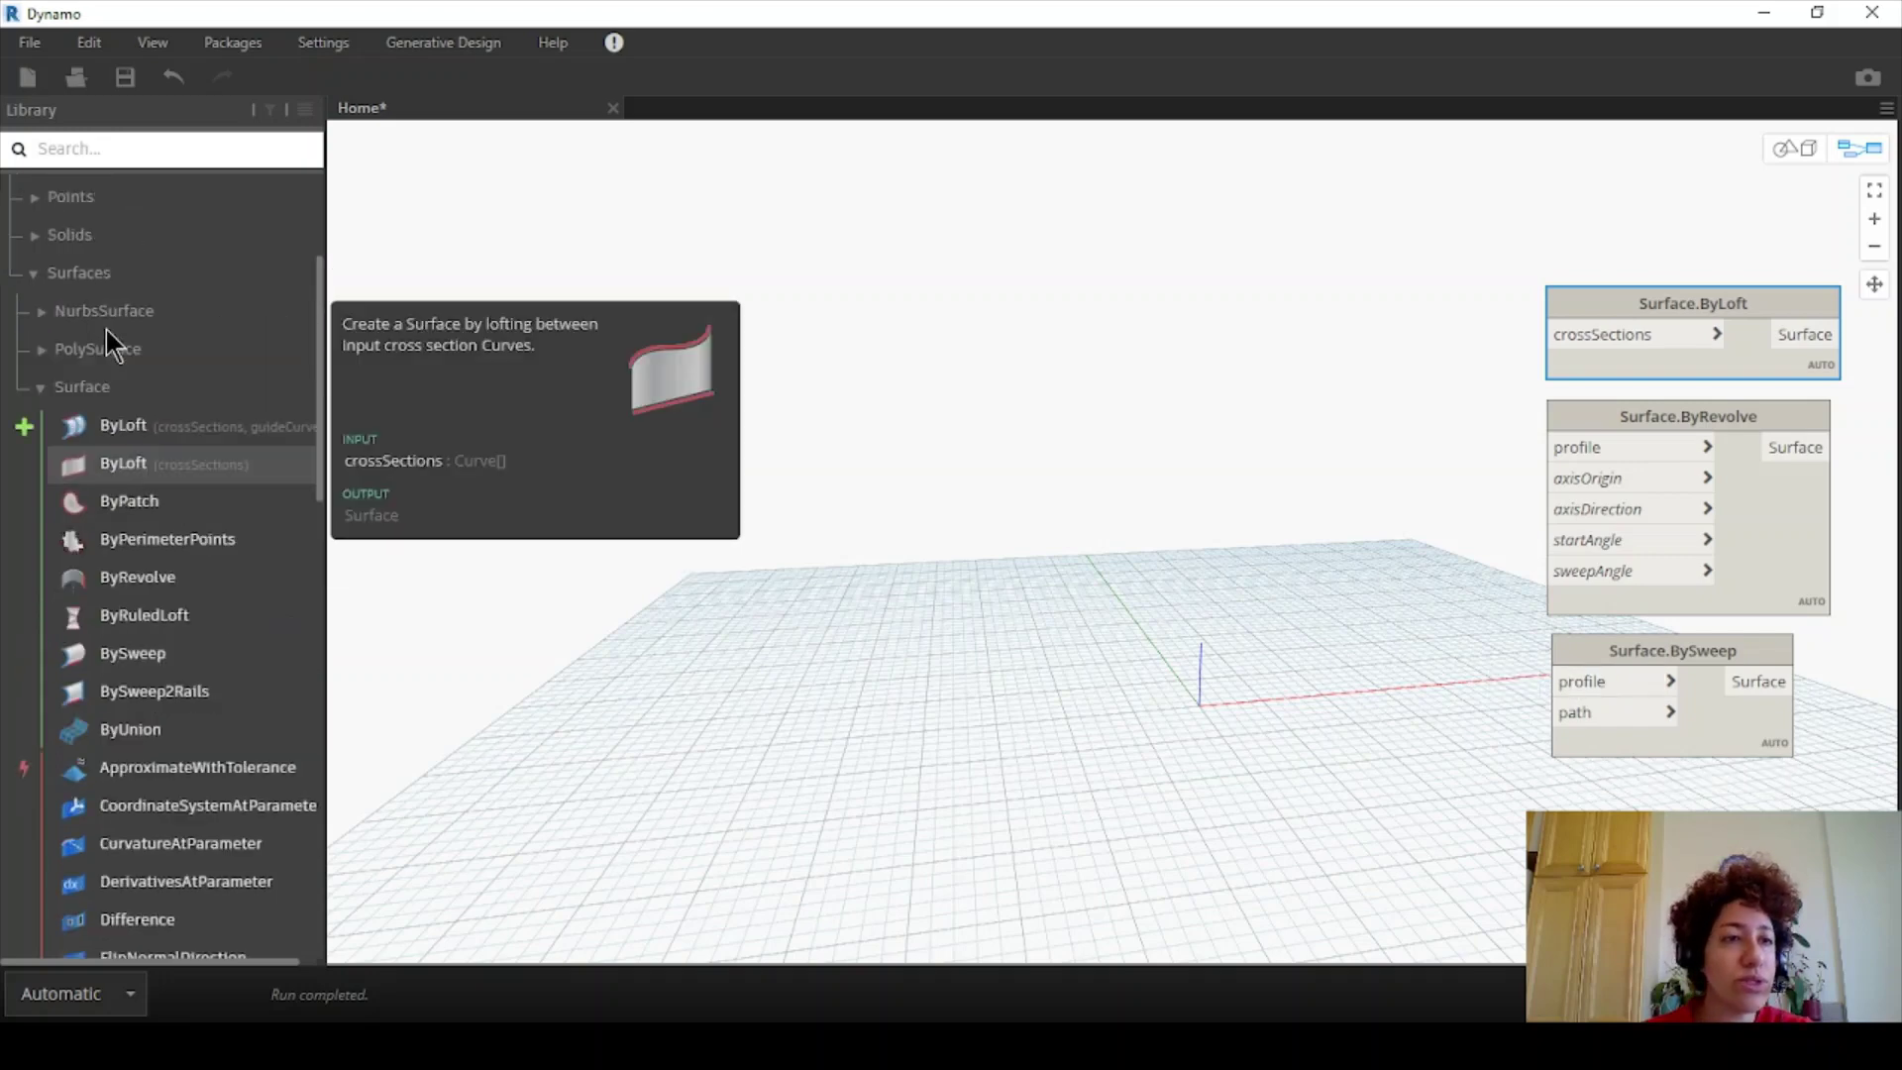
{"action": "scroll", "coordinate": [105, 329], "scroll_direction": "up", "scroll_amount": 5}
{"action": "left_click", "coordinate": [34, 346]}
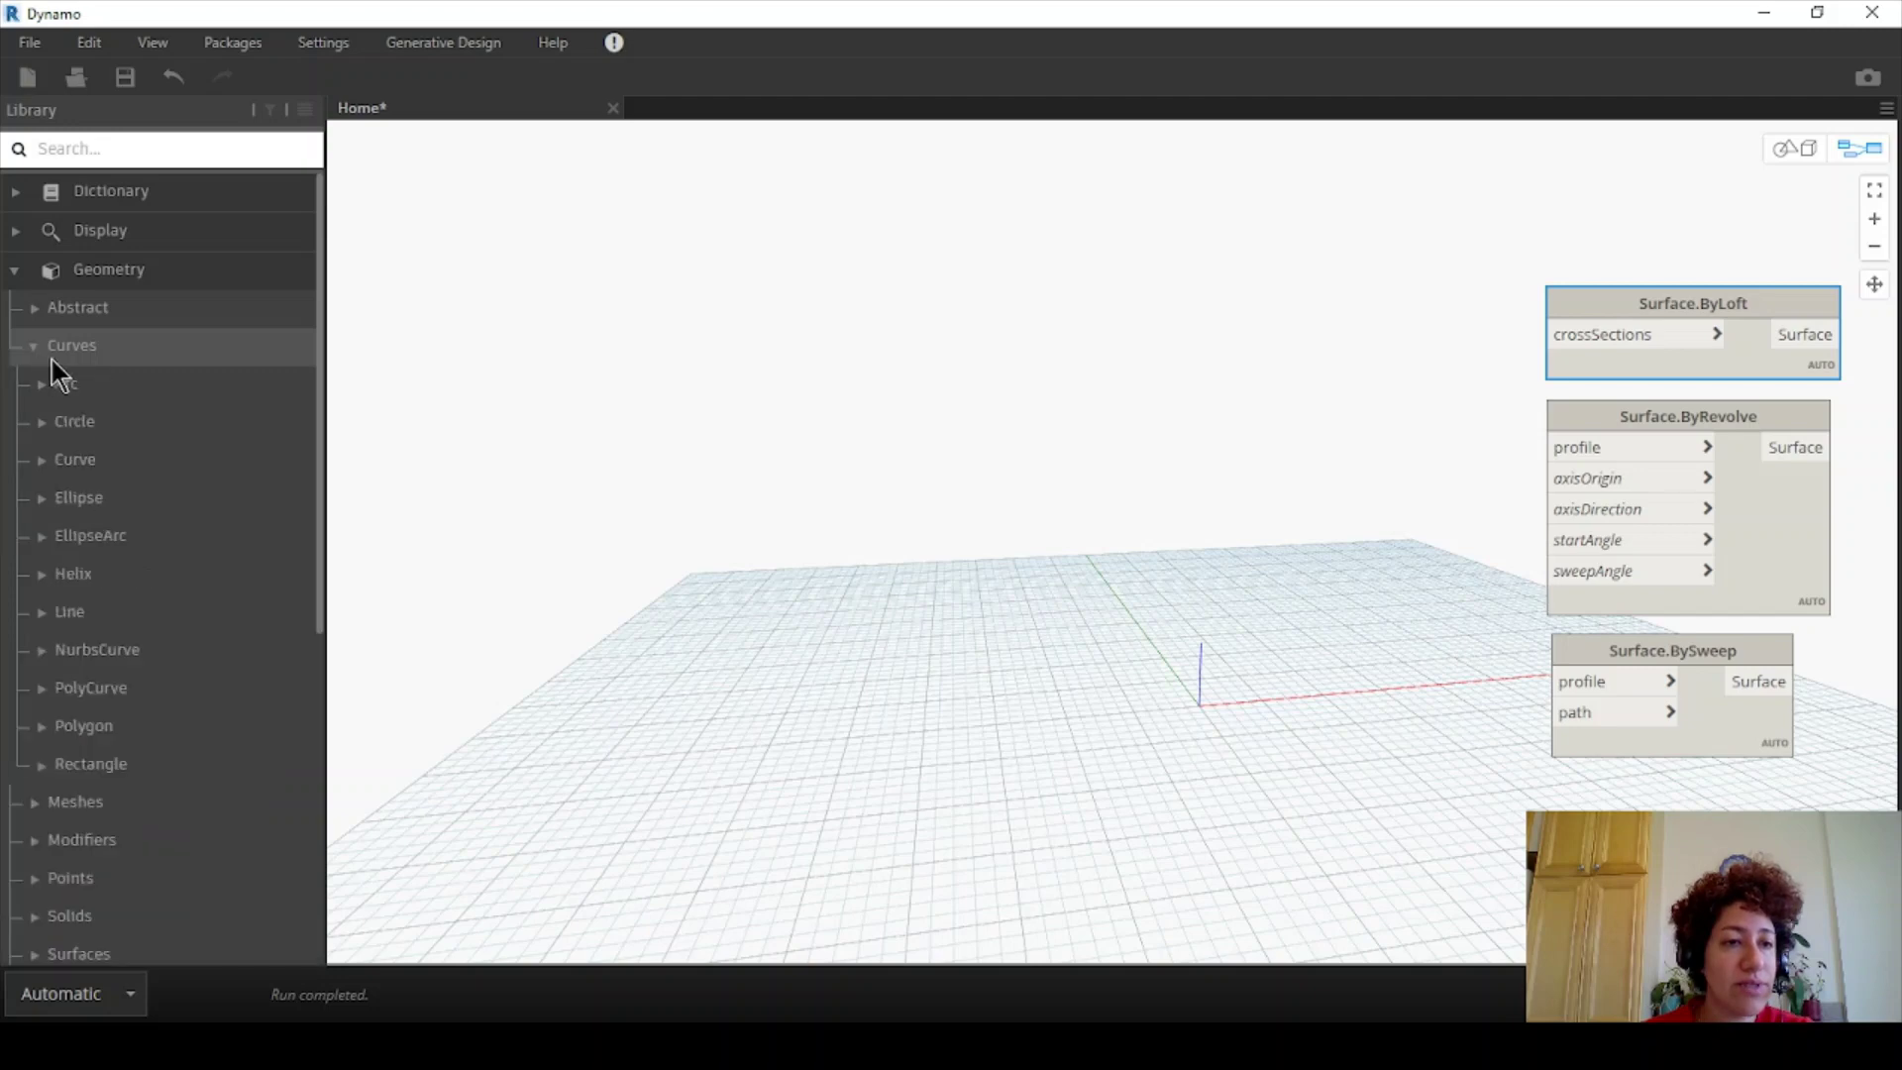
{"action": "scroll", "coordinate": [51, 361], "scroll_direction": "down", "scroll_amount": 2}
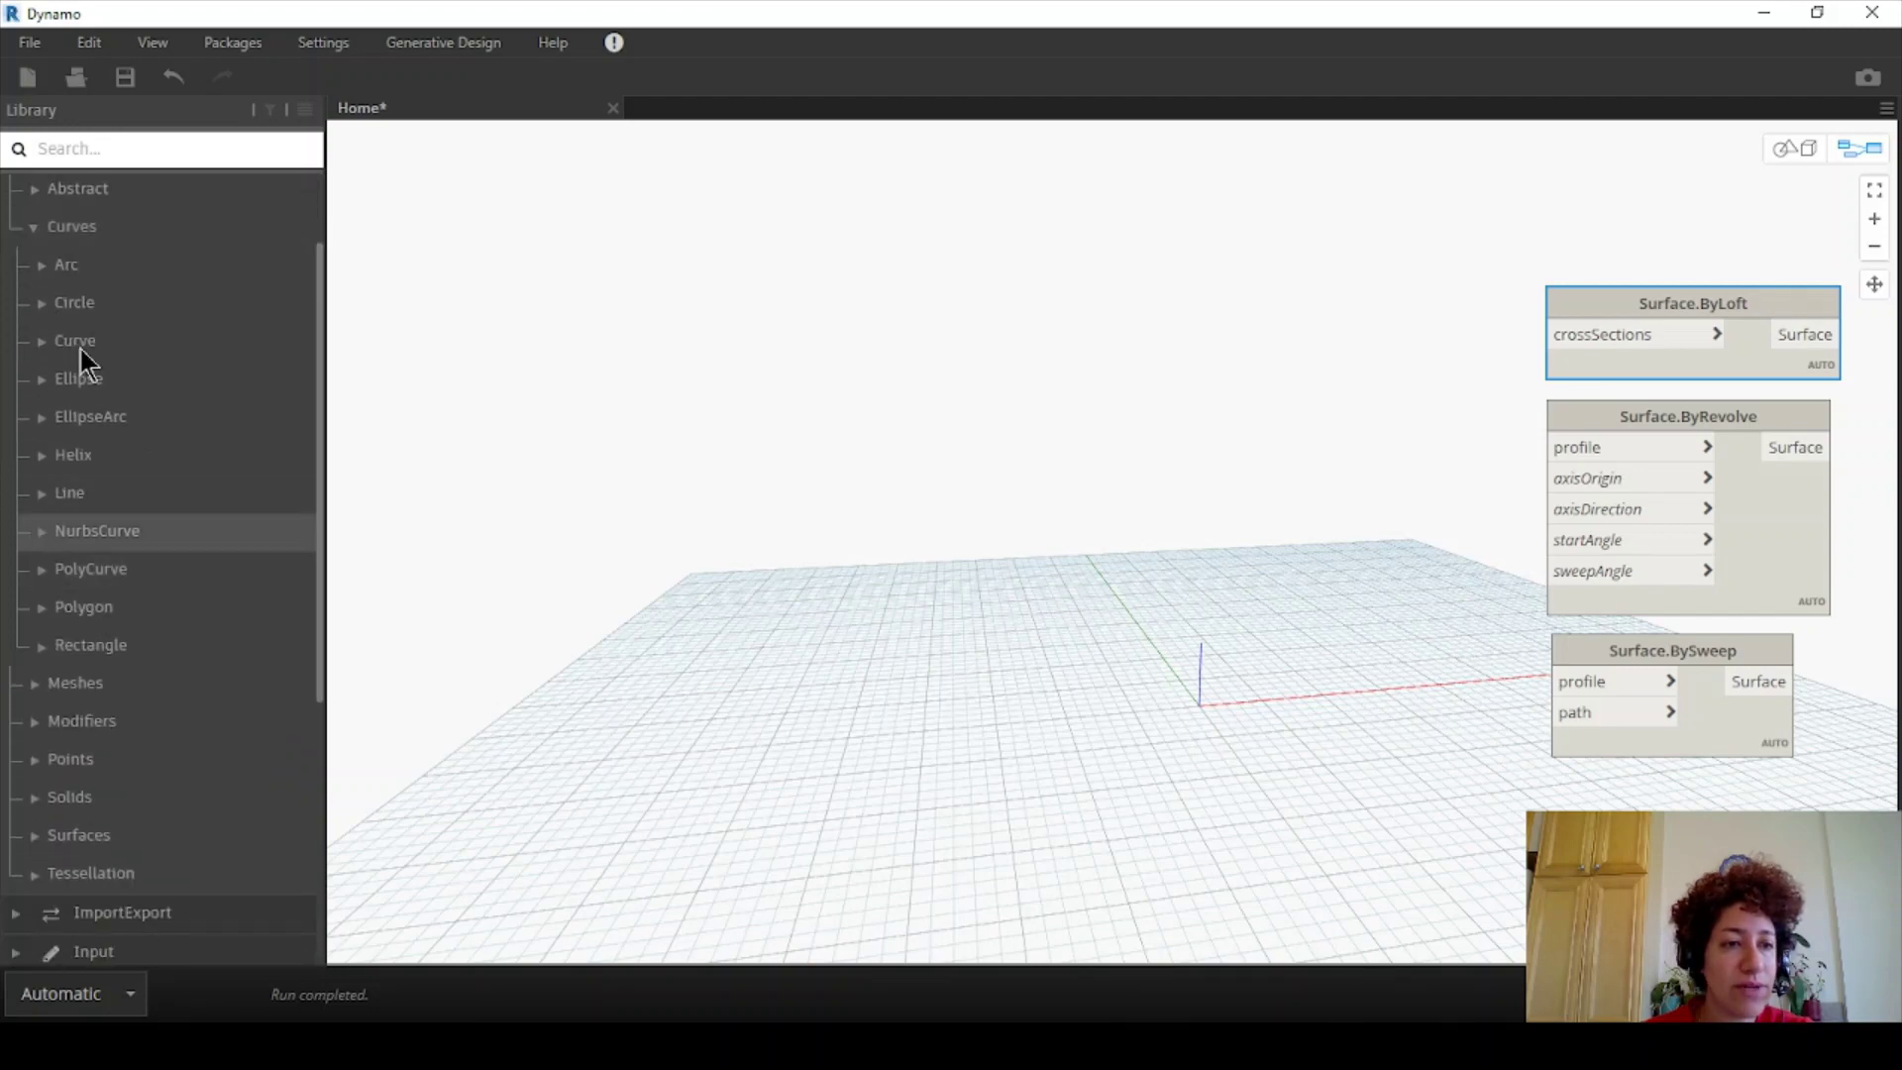
{"action": "left_click", "coordinate": [97, 530]}
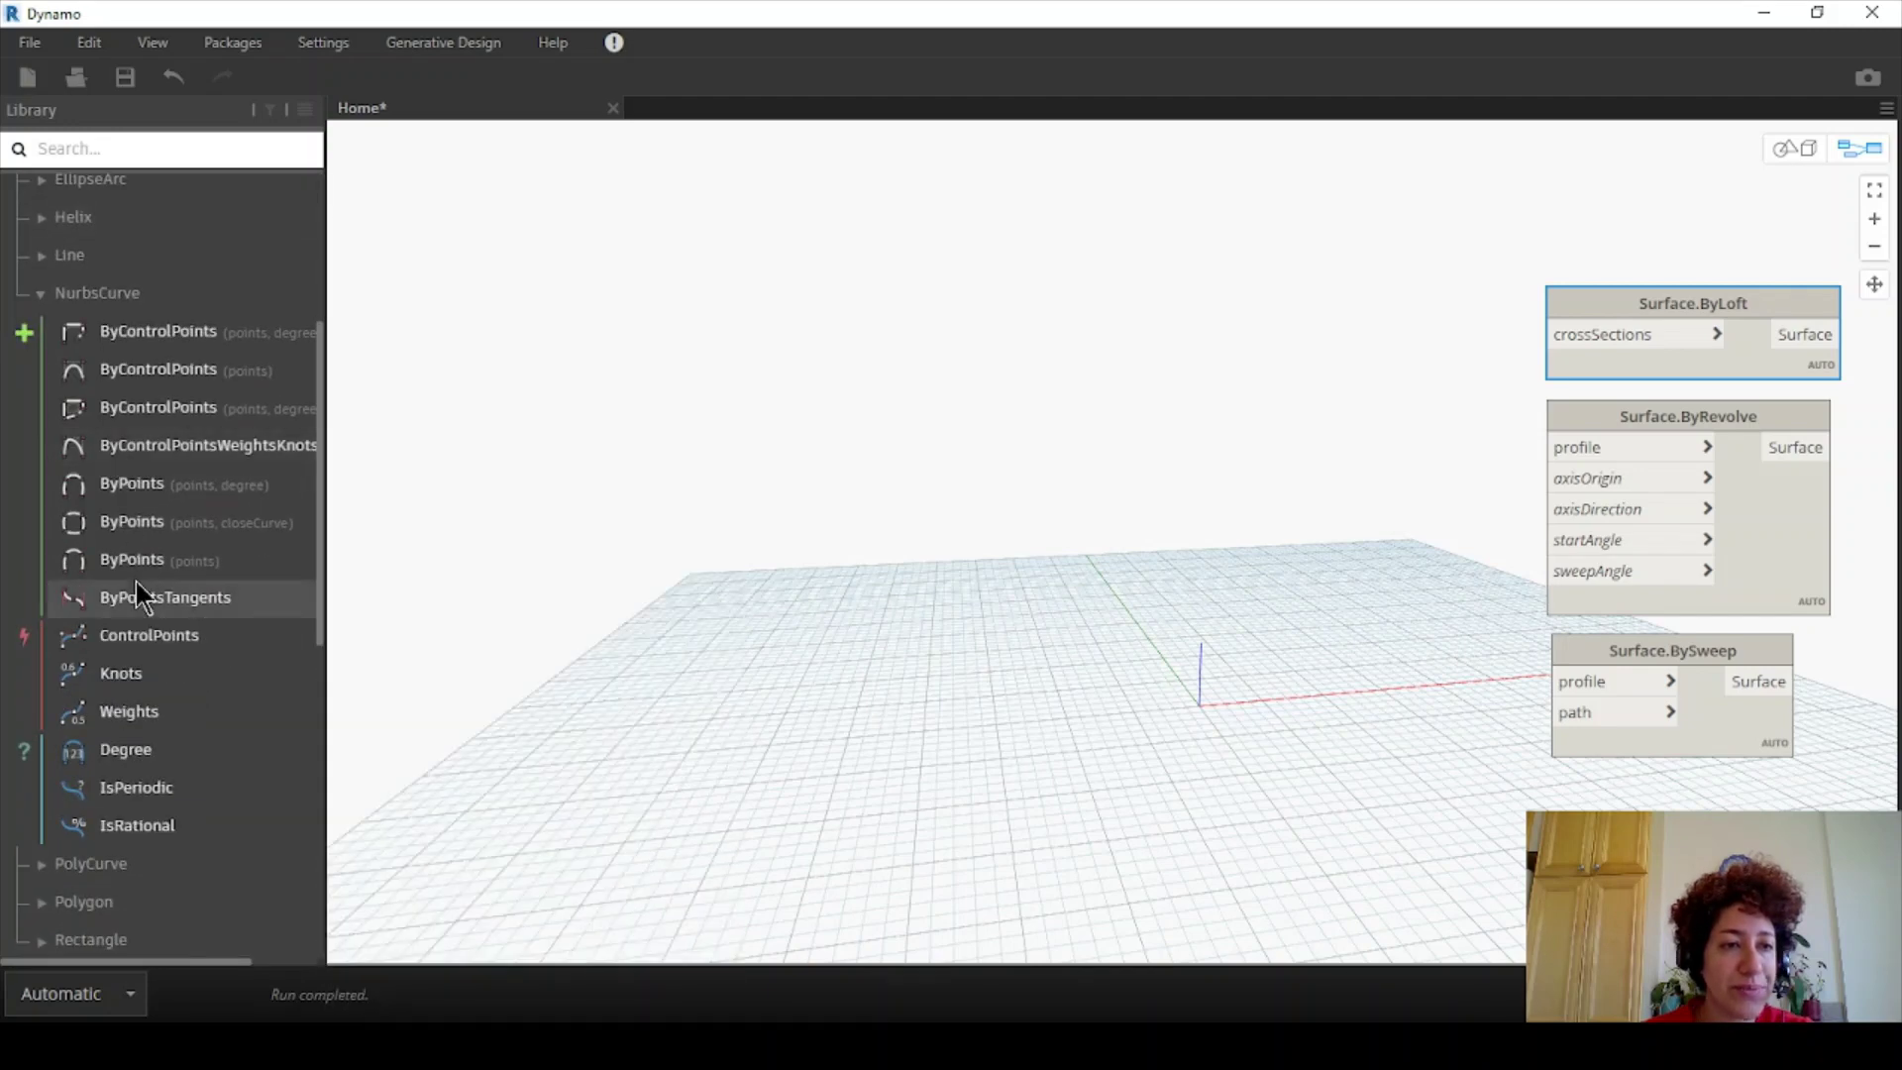
{"action": "left_click", "coordinate": [145, 485]}
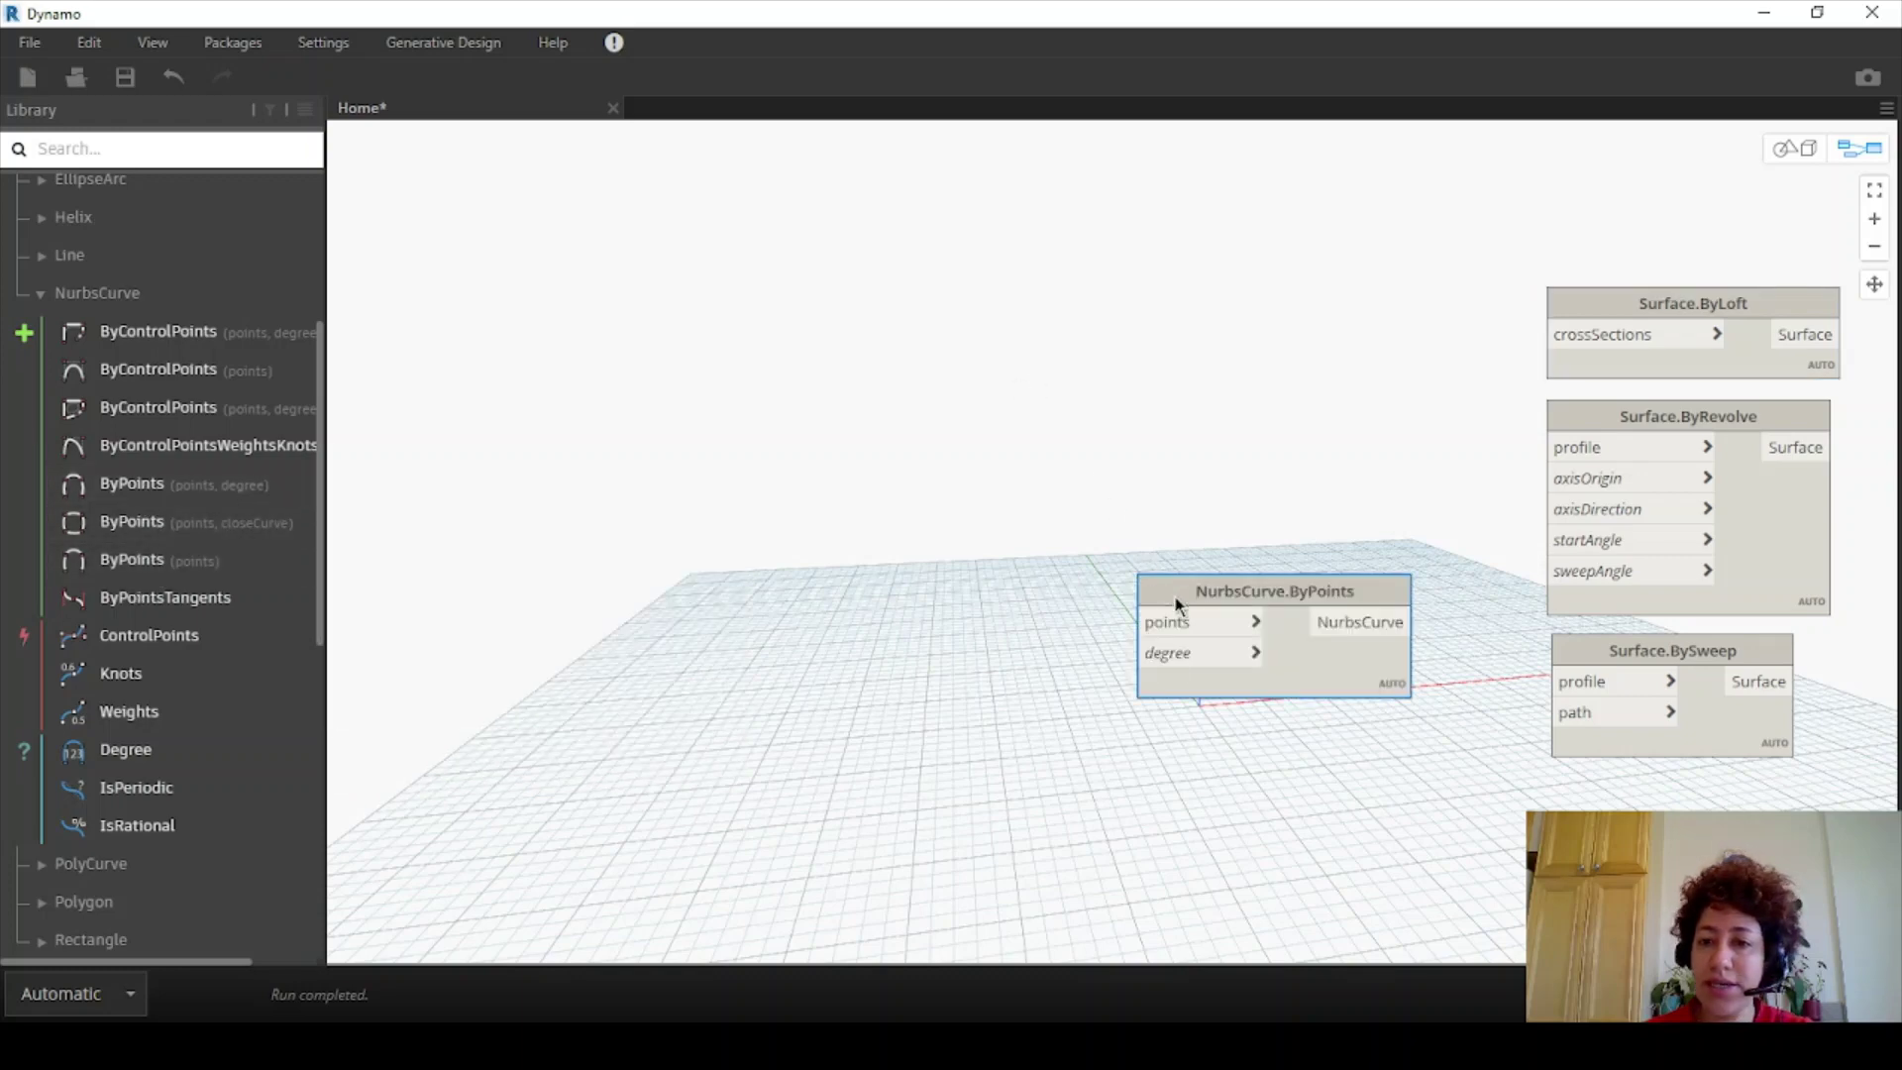
{"action": "left_click_drag", "start_coordinate": [1176, 605], "coordinate": [1268, 217]}
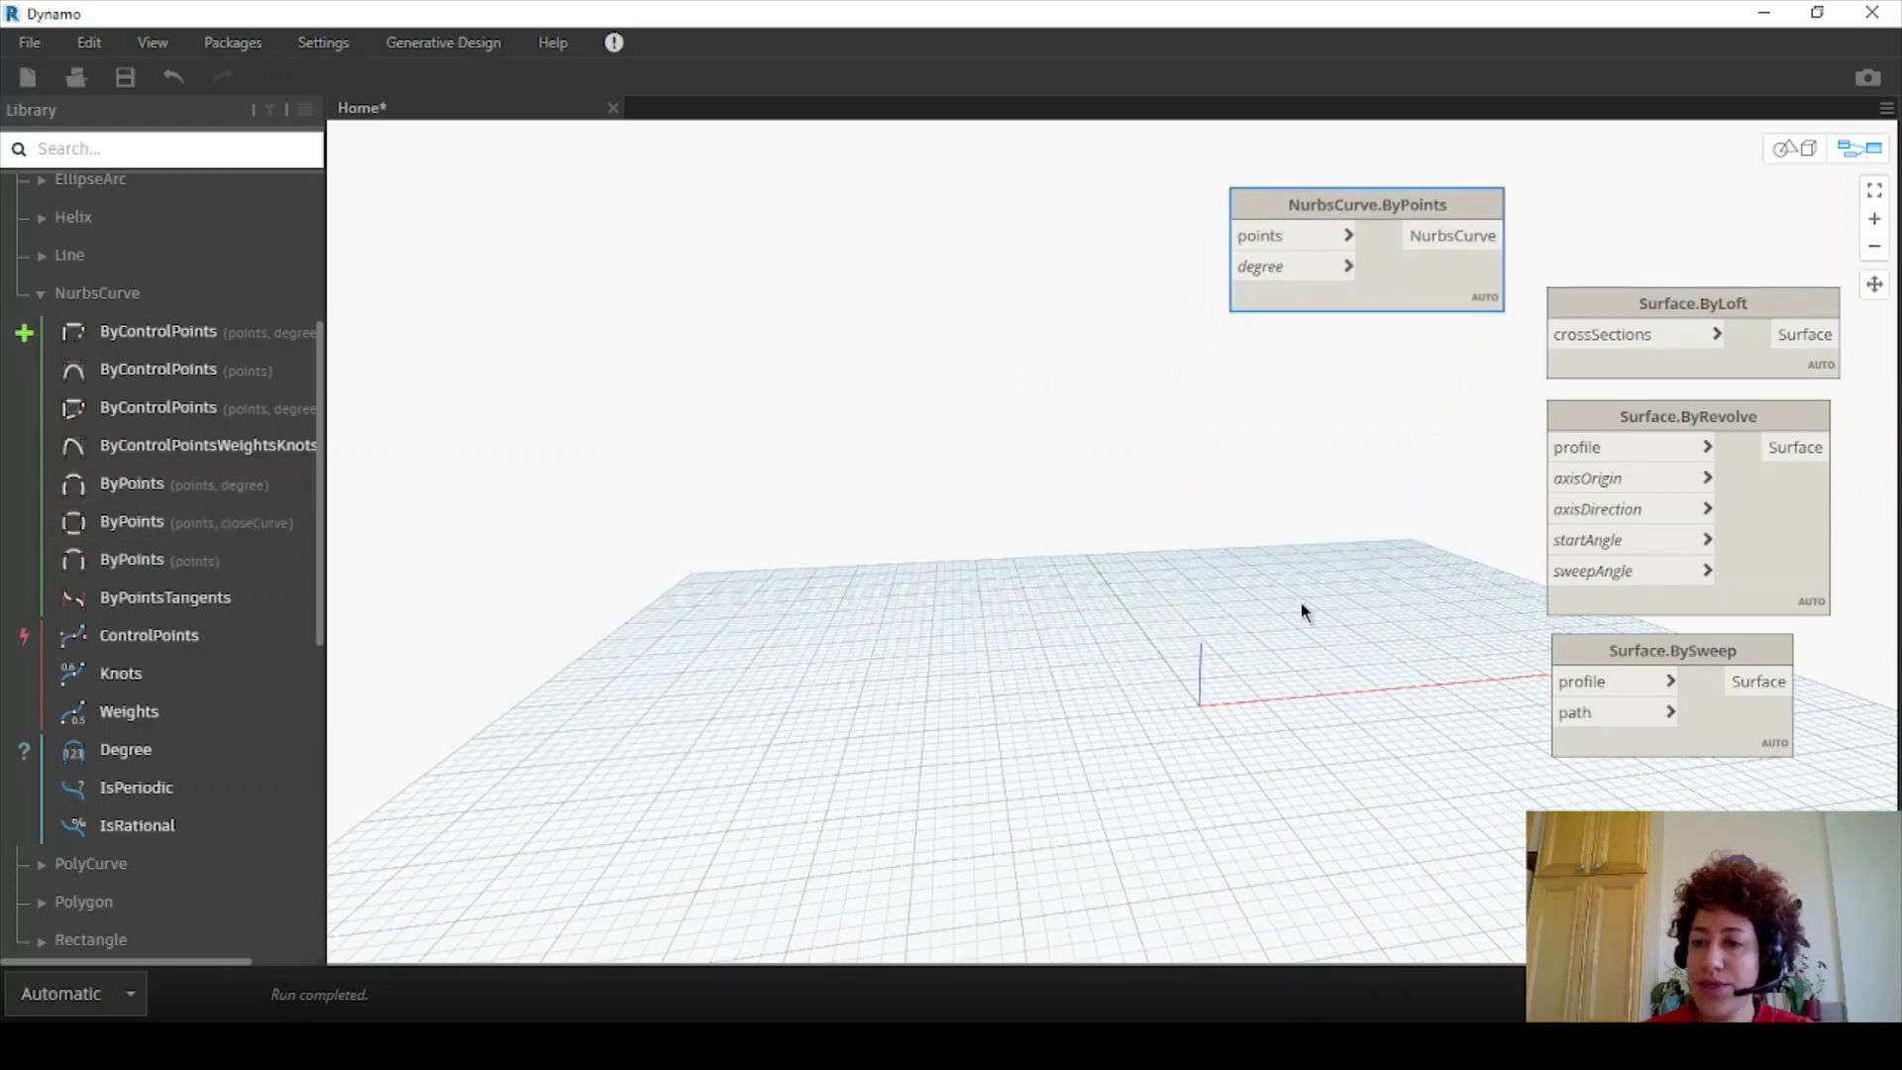
- Nudge NurbsCurve.ByPoints slightly left and box-select the three Surface nodes
{"action": "left_click_drag", "start_coordinate": [1659, 872], "coordinate": [1384, 806]}
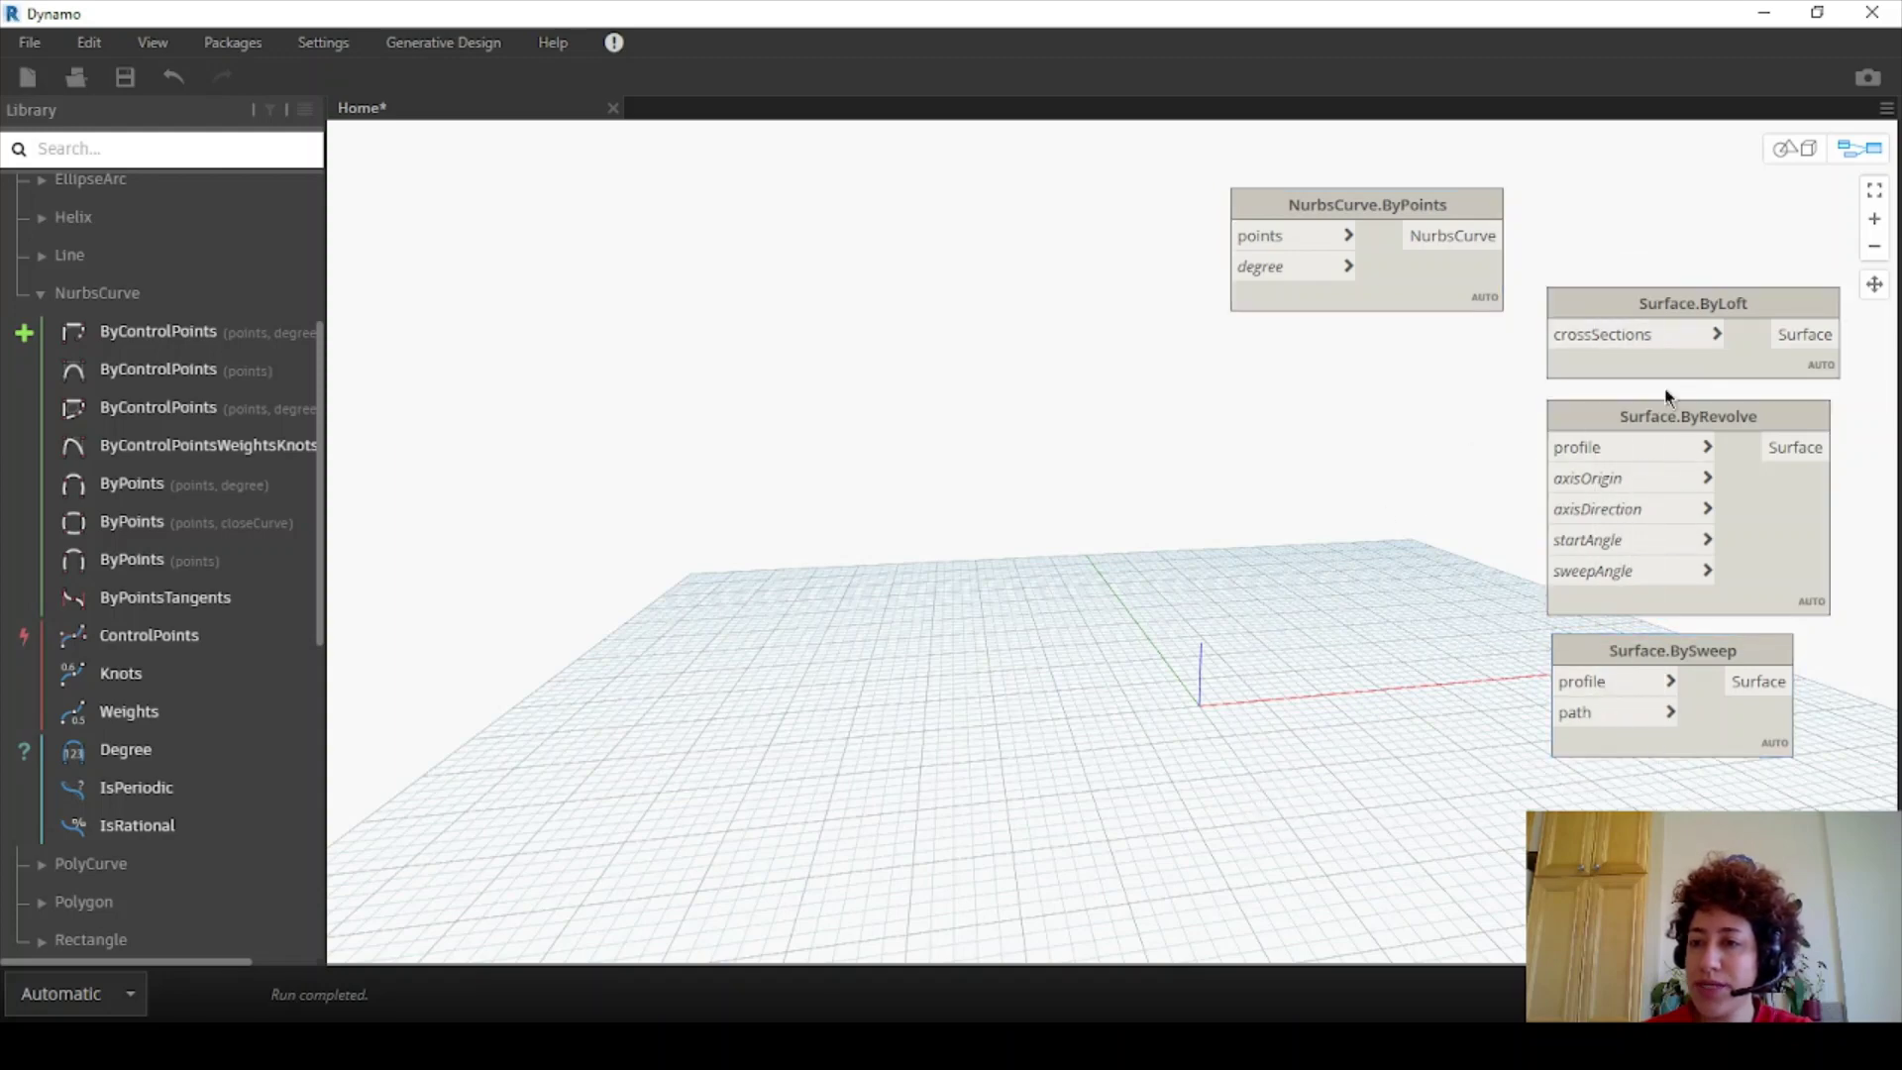
{"action": "left_click_drag", "start_coordinate": [1381, 200], "coordinate": [1215, 219]}
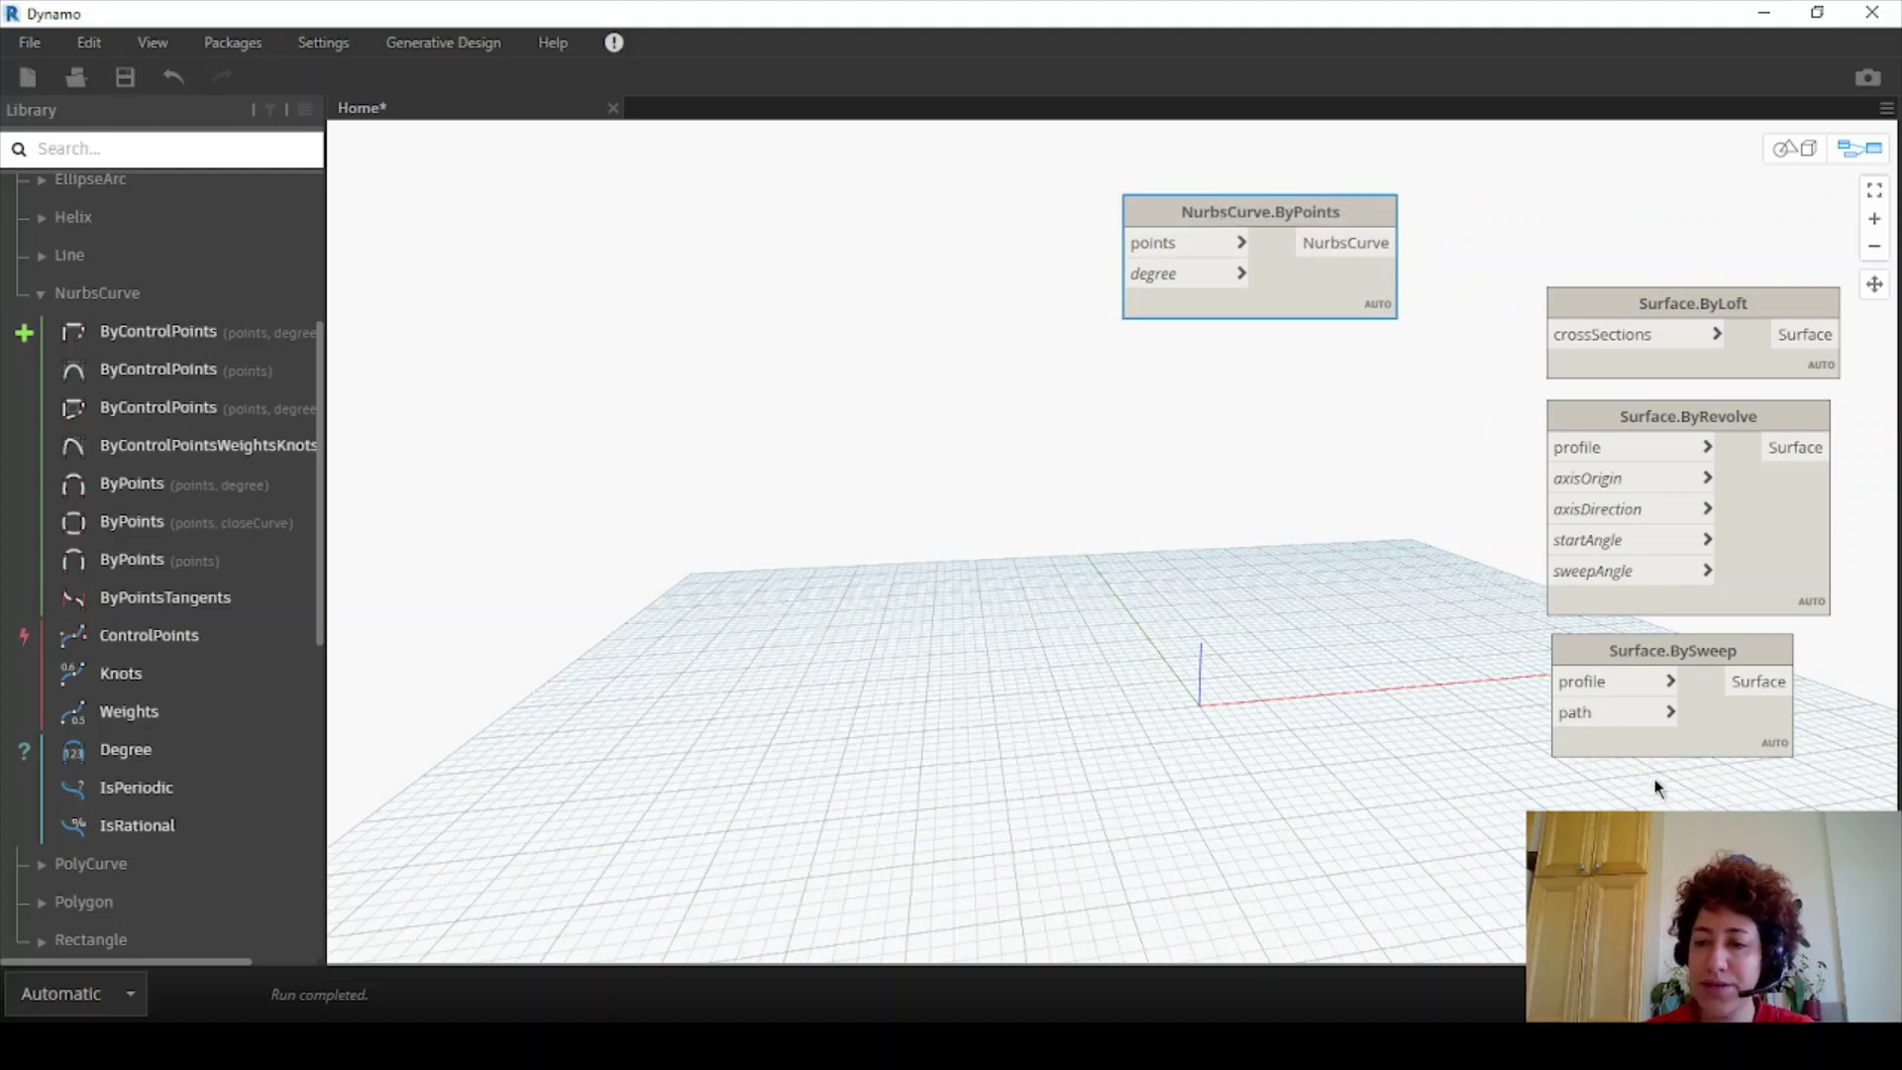
{"action": "left_click_drag", "start_coordinate": [1659, 793], "coordinate": [1536, 203]}
- Delete the Surface nodes and place a Point.ByCoordinates node left of NurbsCurve.ByPoints
{"action": "key", "text": "Delete"}
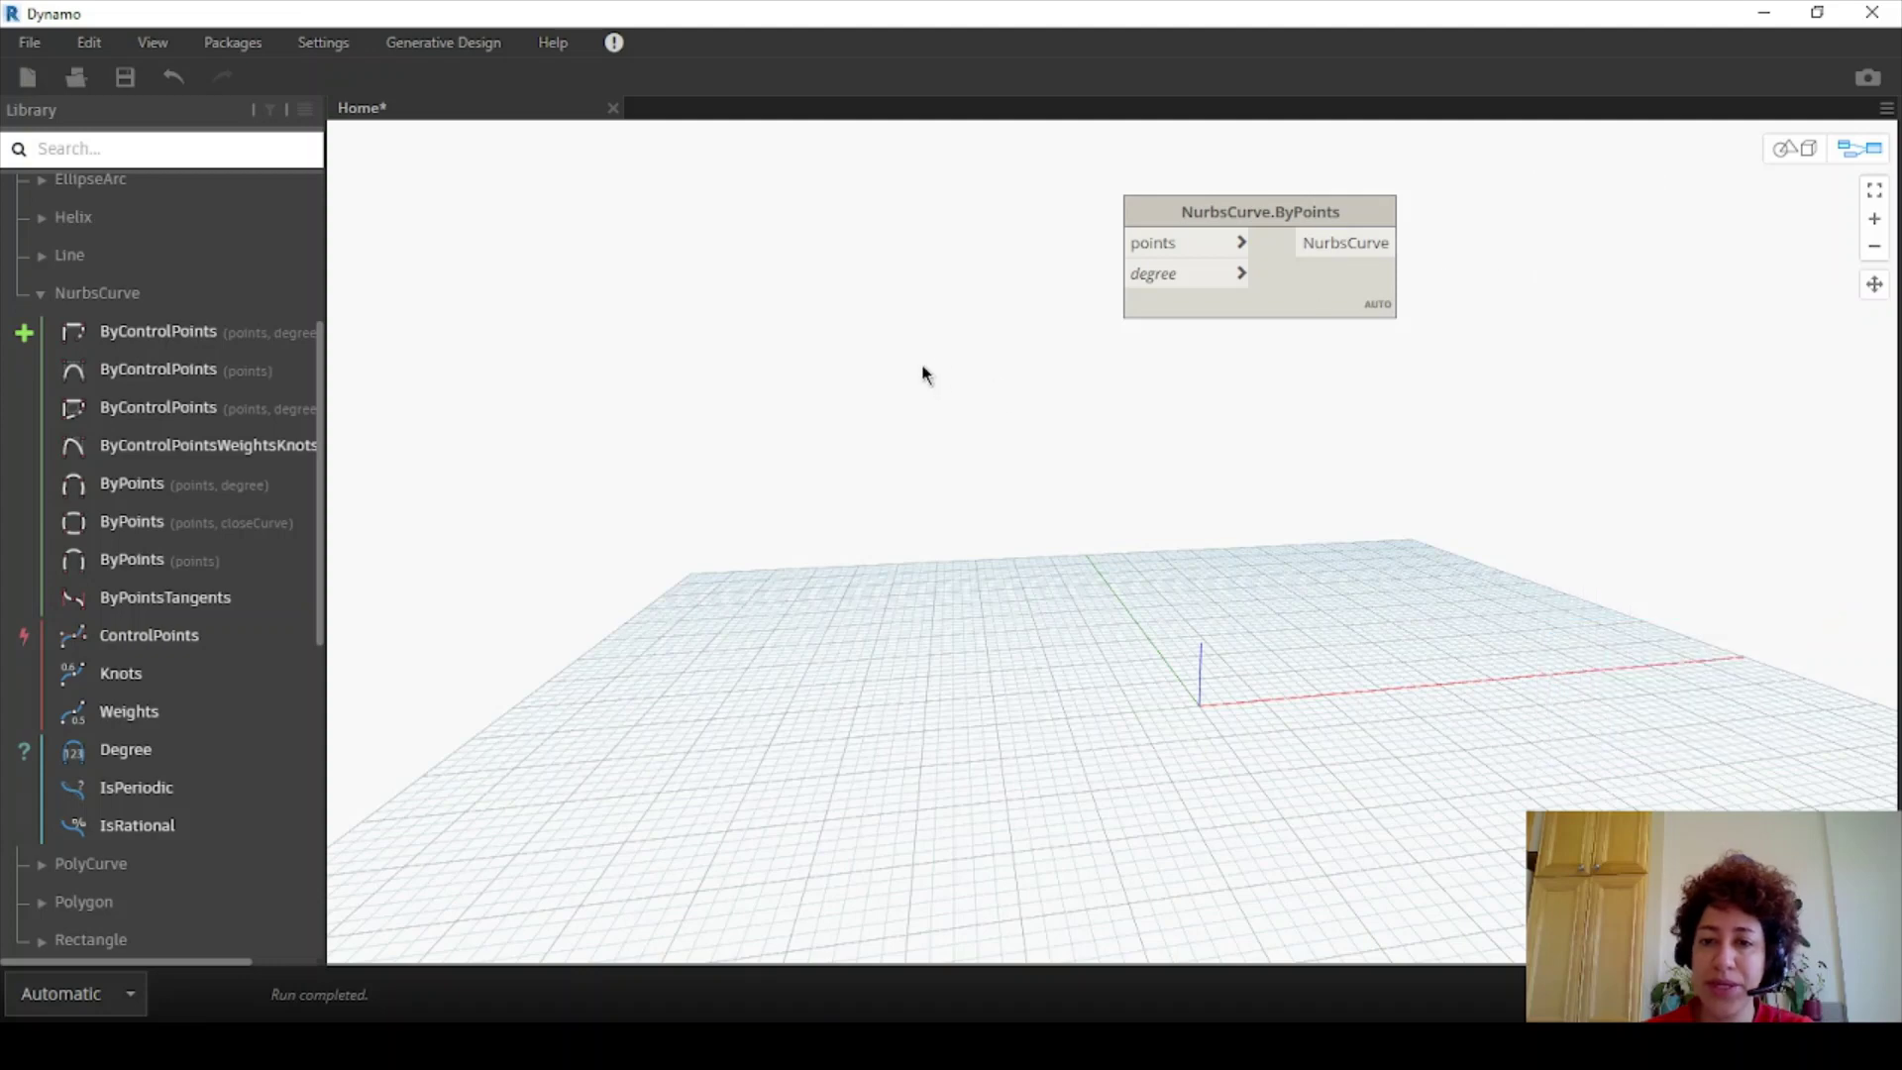
{"action": "middle_click_drag", "start_coordinate": [922, 373], "coordinate": [1033, 344]}
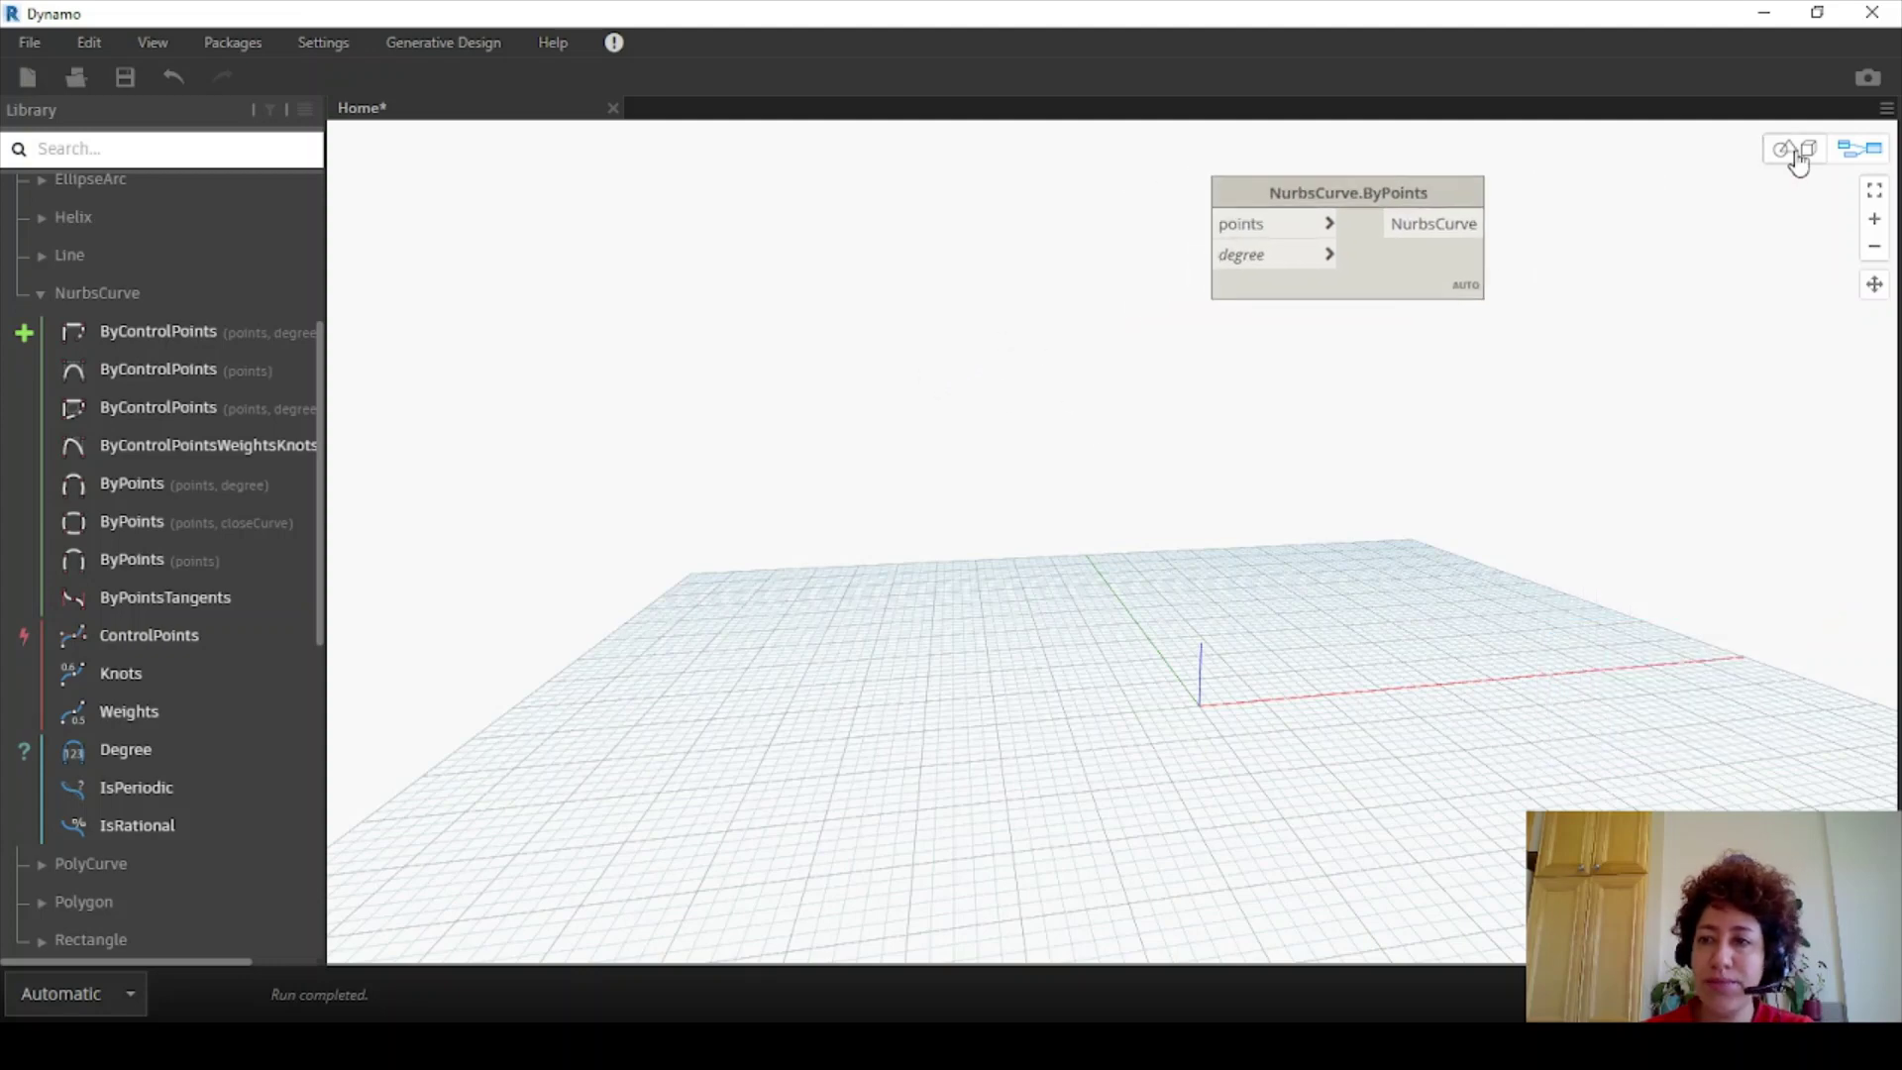
{"action": "right_click", "coordinate": [884, 206]}
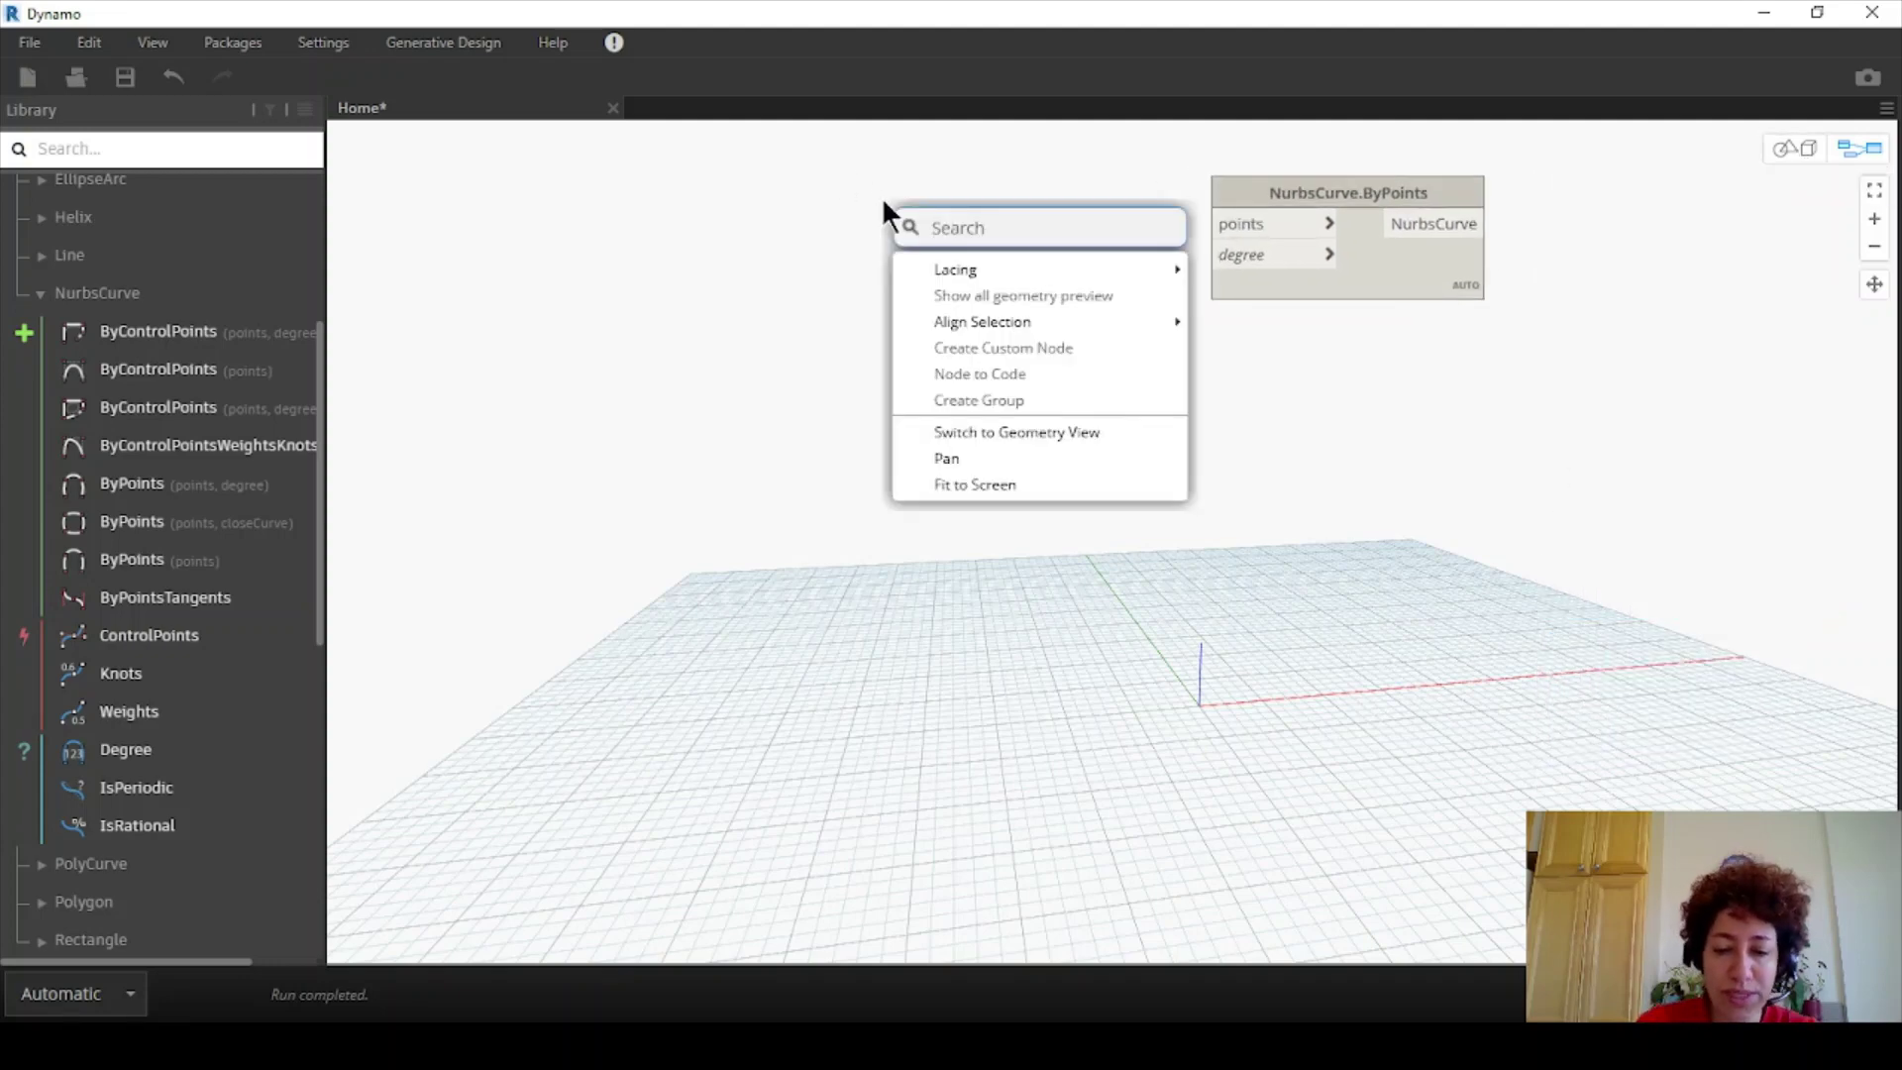
{"action": "type", "text": "point"}
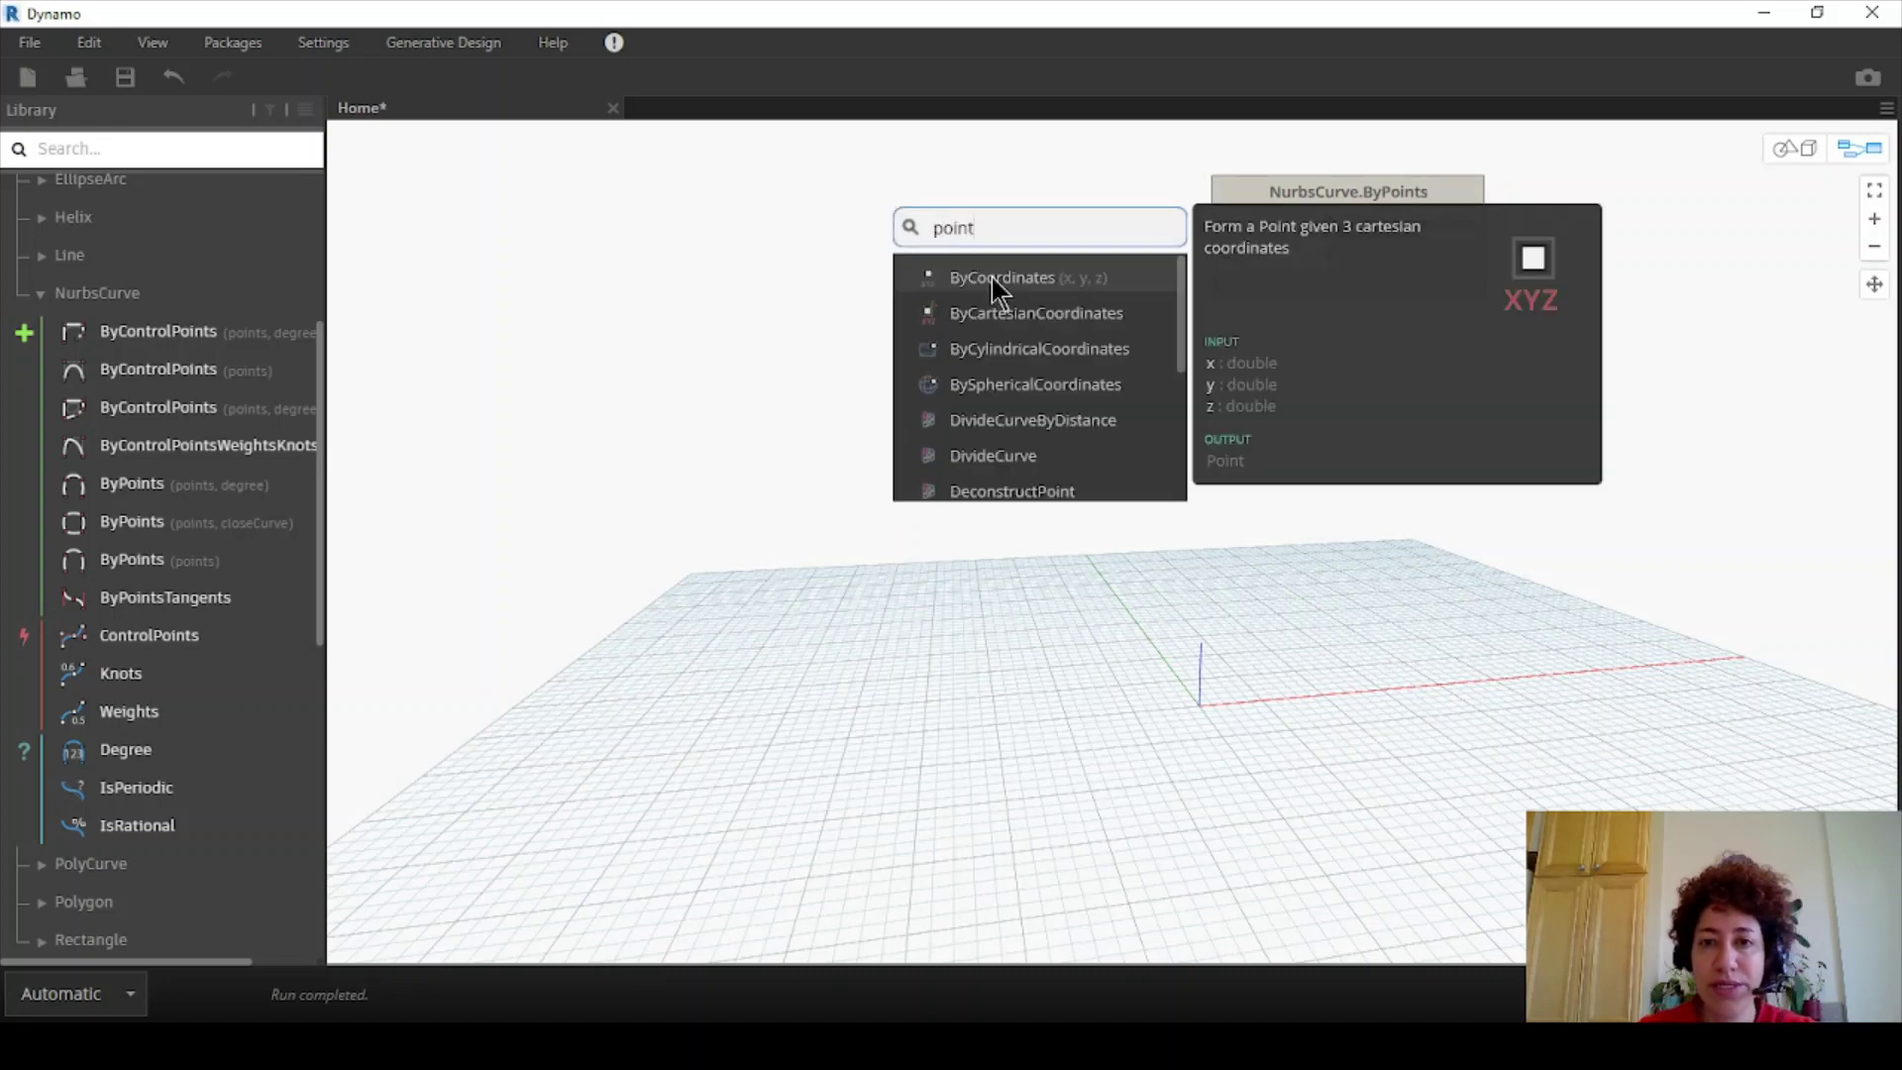
{"action": "left_click", "coordinate": [990, 277]}
{"action": "left_click_drag", "start_coordinate": [1023, 307], "coordinate": [890, 188]}
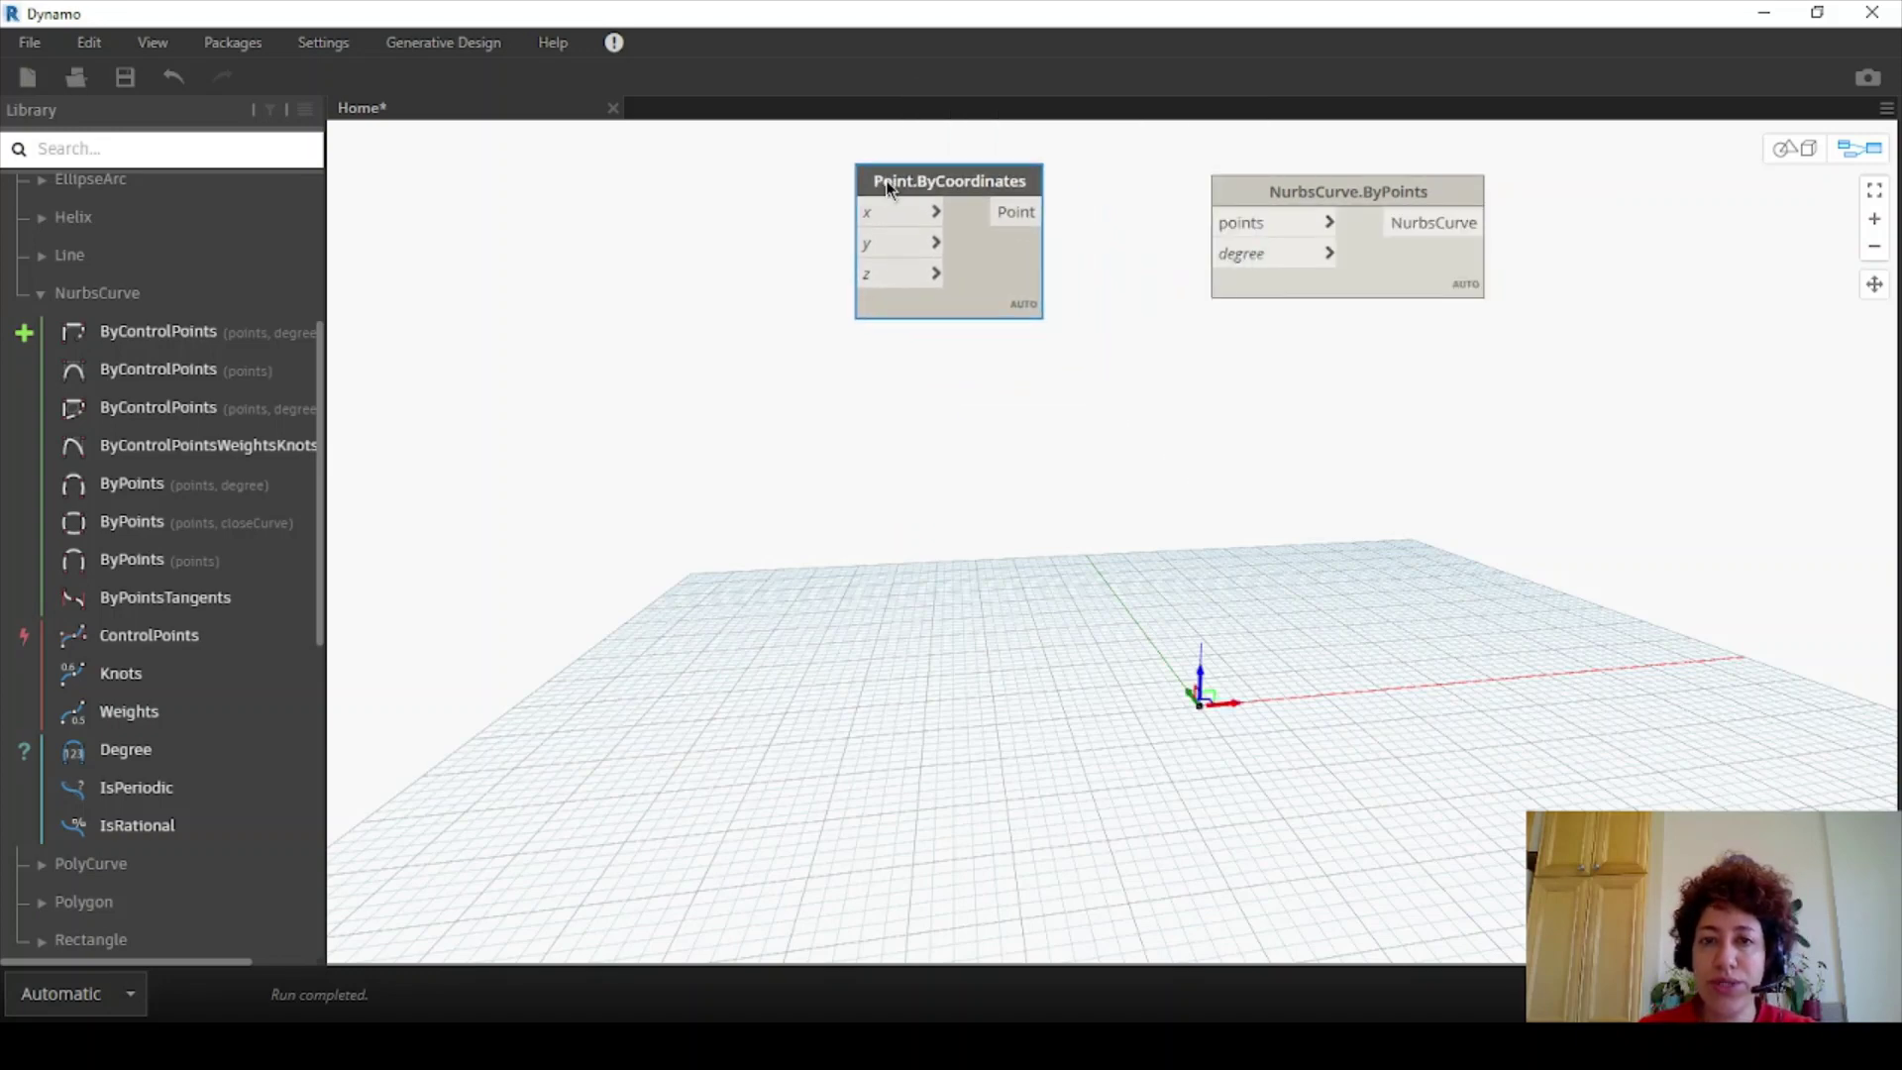
{"action": "mouse_move", "coordinate": [890, 188]}
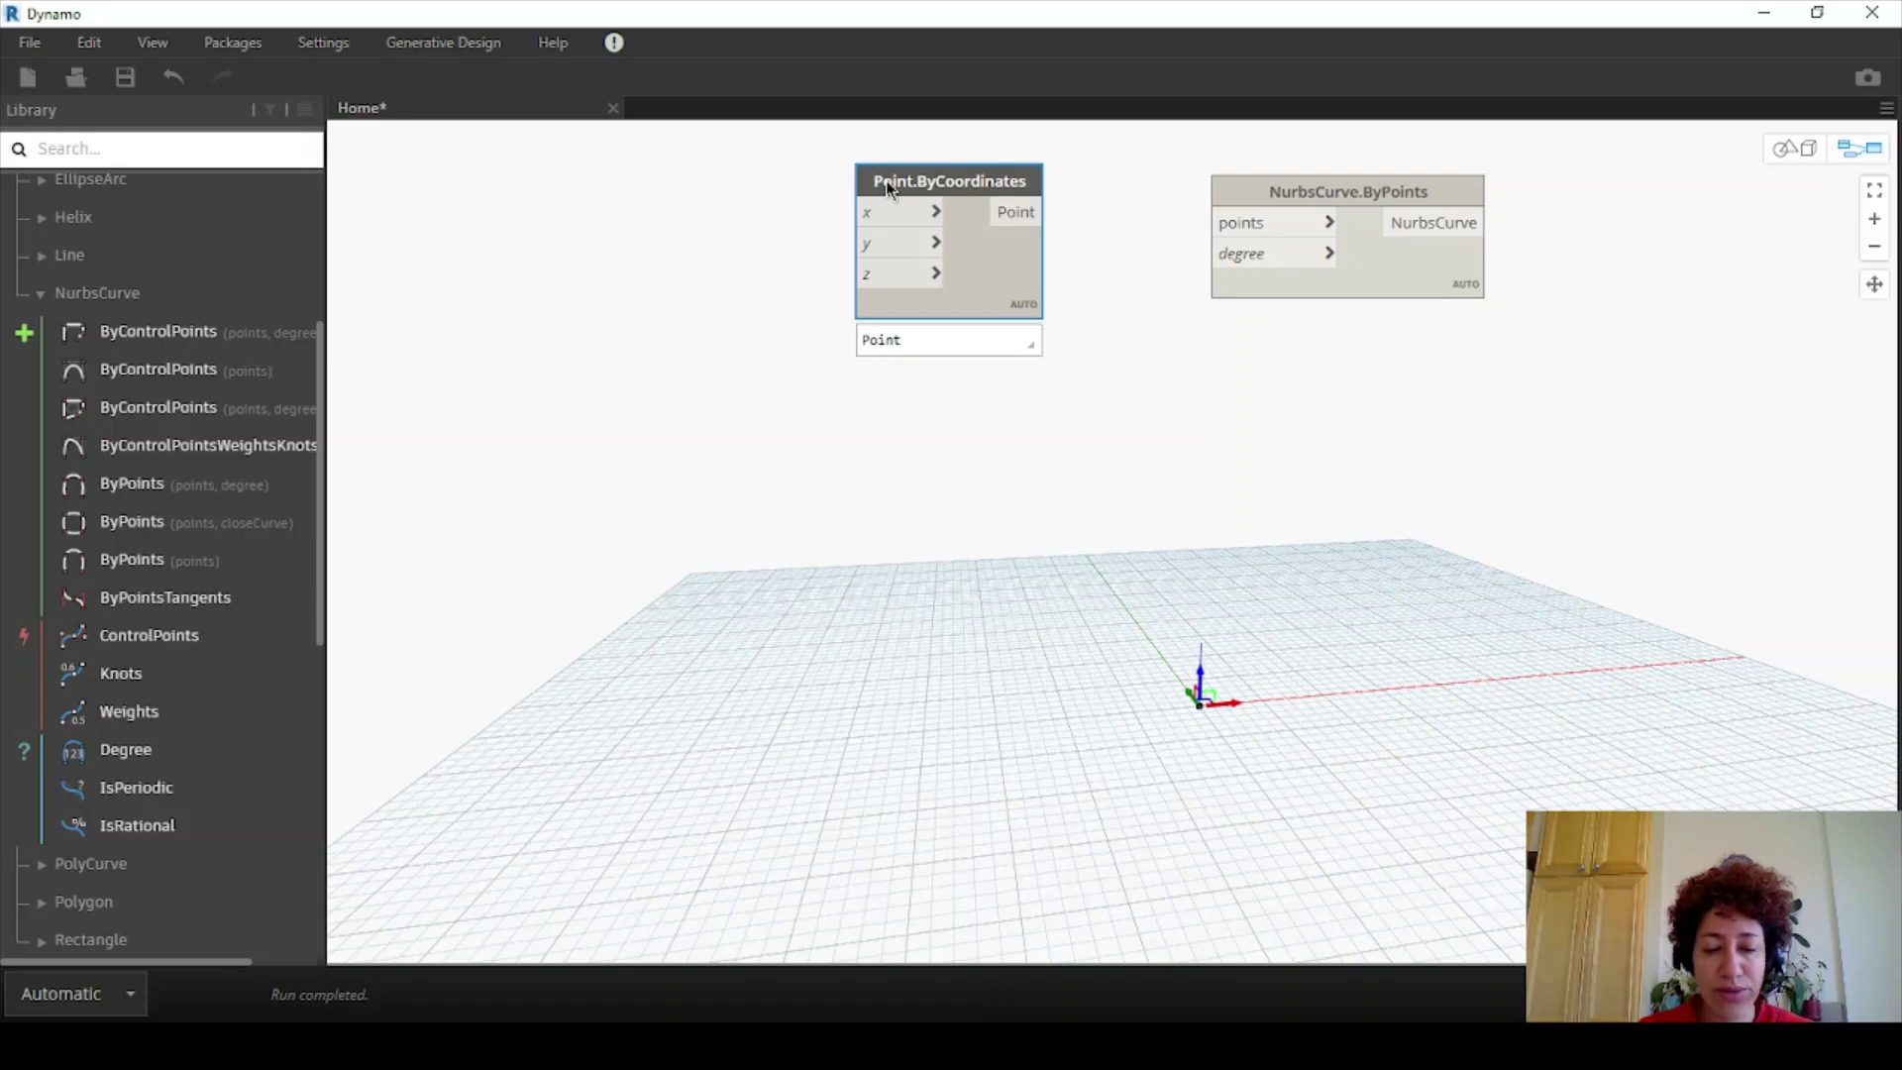
- Paste four copies of Point.ByCoordinates and stack all five in a column
{"action": "key", "text": "ctrl+c"}
{"action": "key", "text": "ctrl+v"}
{"action": "left_click_drag", "start_coordinate": [1111, 210], "coordinate": [912, 354]}
{"action": "key", "text": "ctrl+v"}
{"action": "left_click_drag", "start_coordinate": [1138, 378], "coordinate": [910, 518]}
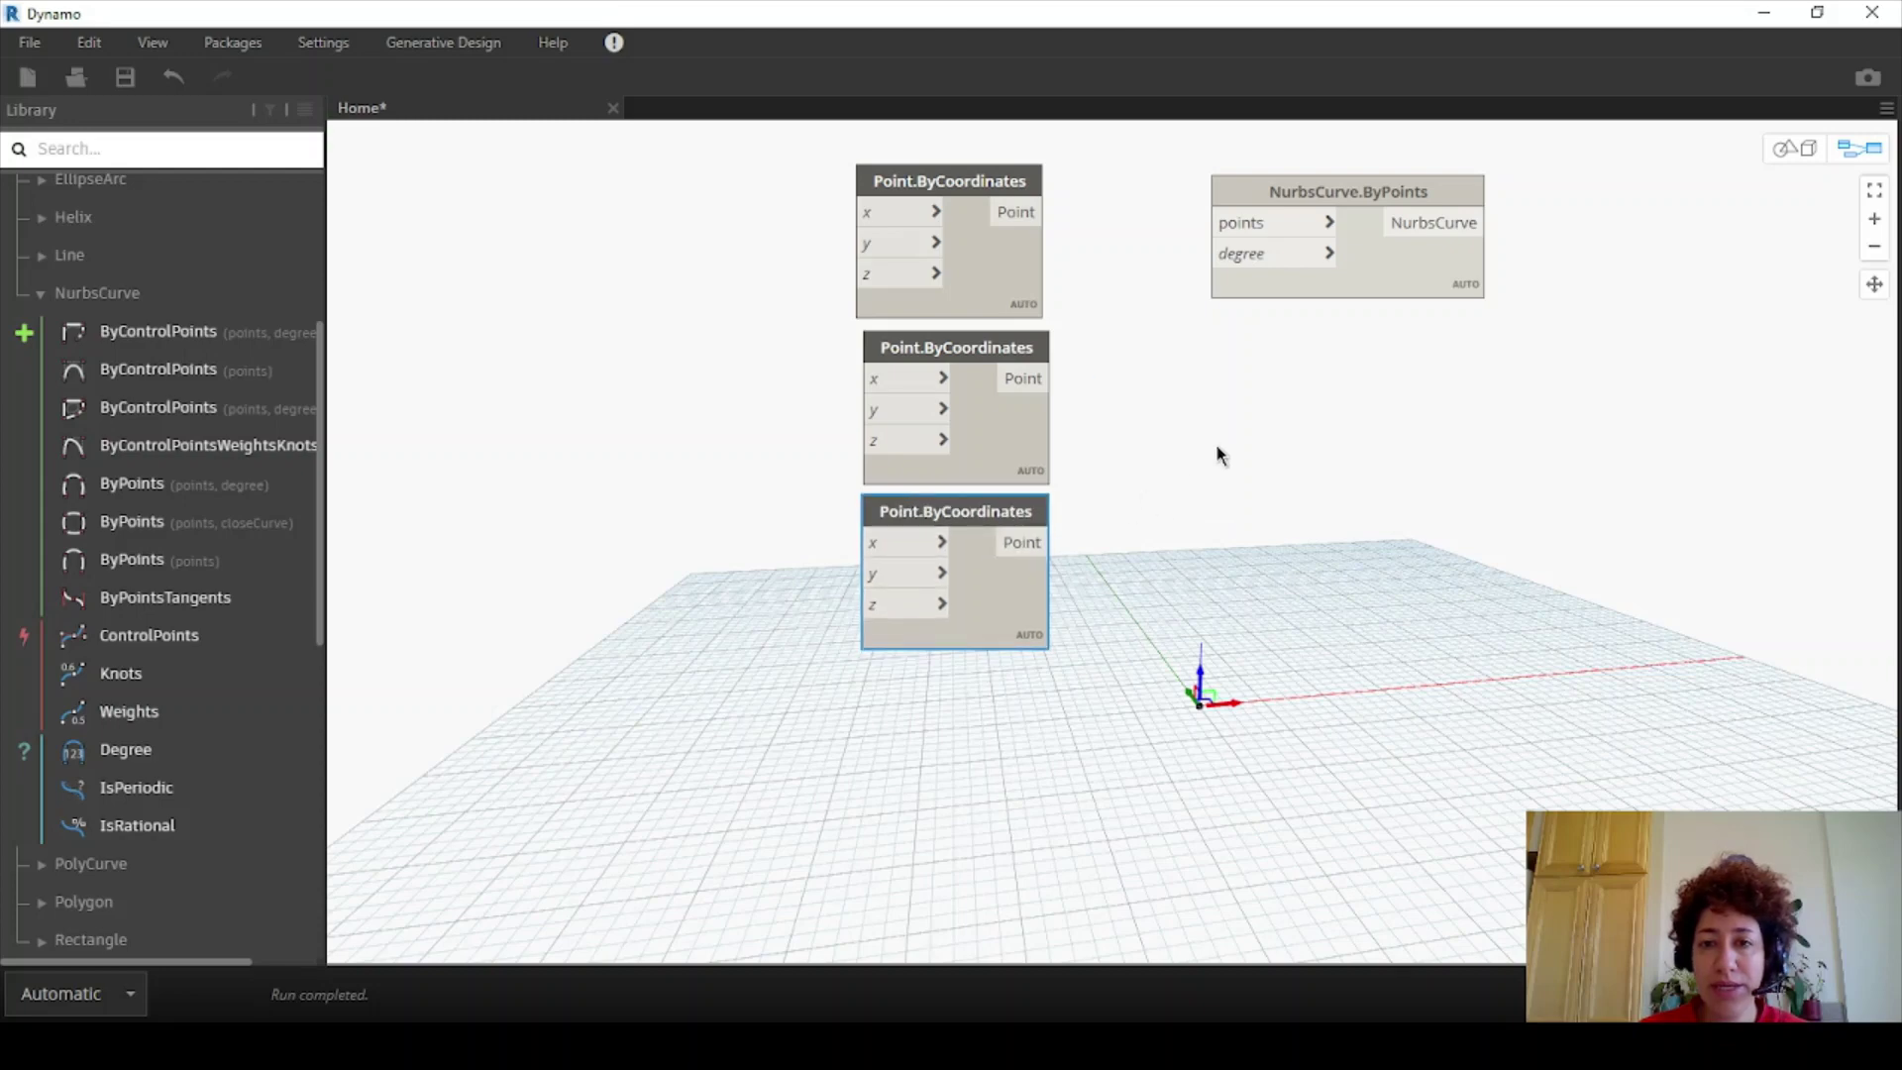
{"action": "key", "text": "ctrl+v"}
{"action": "left_click_drag", "start_coordinate": [1227, 389], "coordinate": [990, 663]}
{"action": "key", "text": "ctrl+v"}
{"action": "left_click_drag", "start_coordinate": [1208, 397], "coordinate": [975, 825]}
{"action": "middle_click_drag", "start_coordinate": [1188, 798], "coordinate": [1170, 759]}
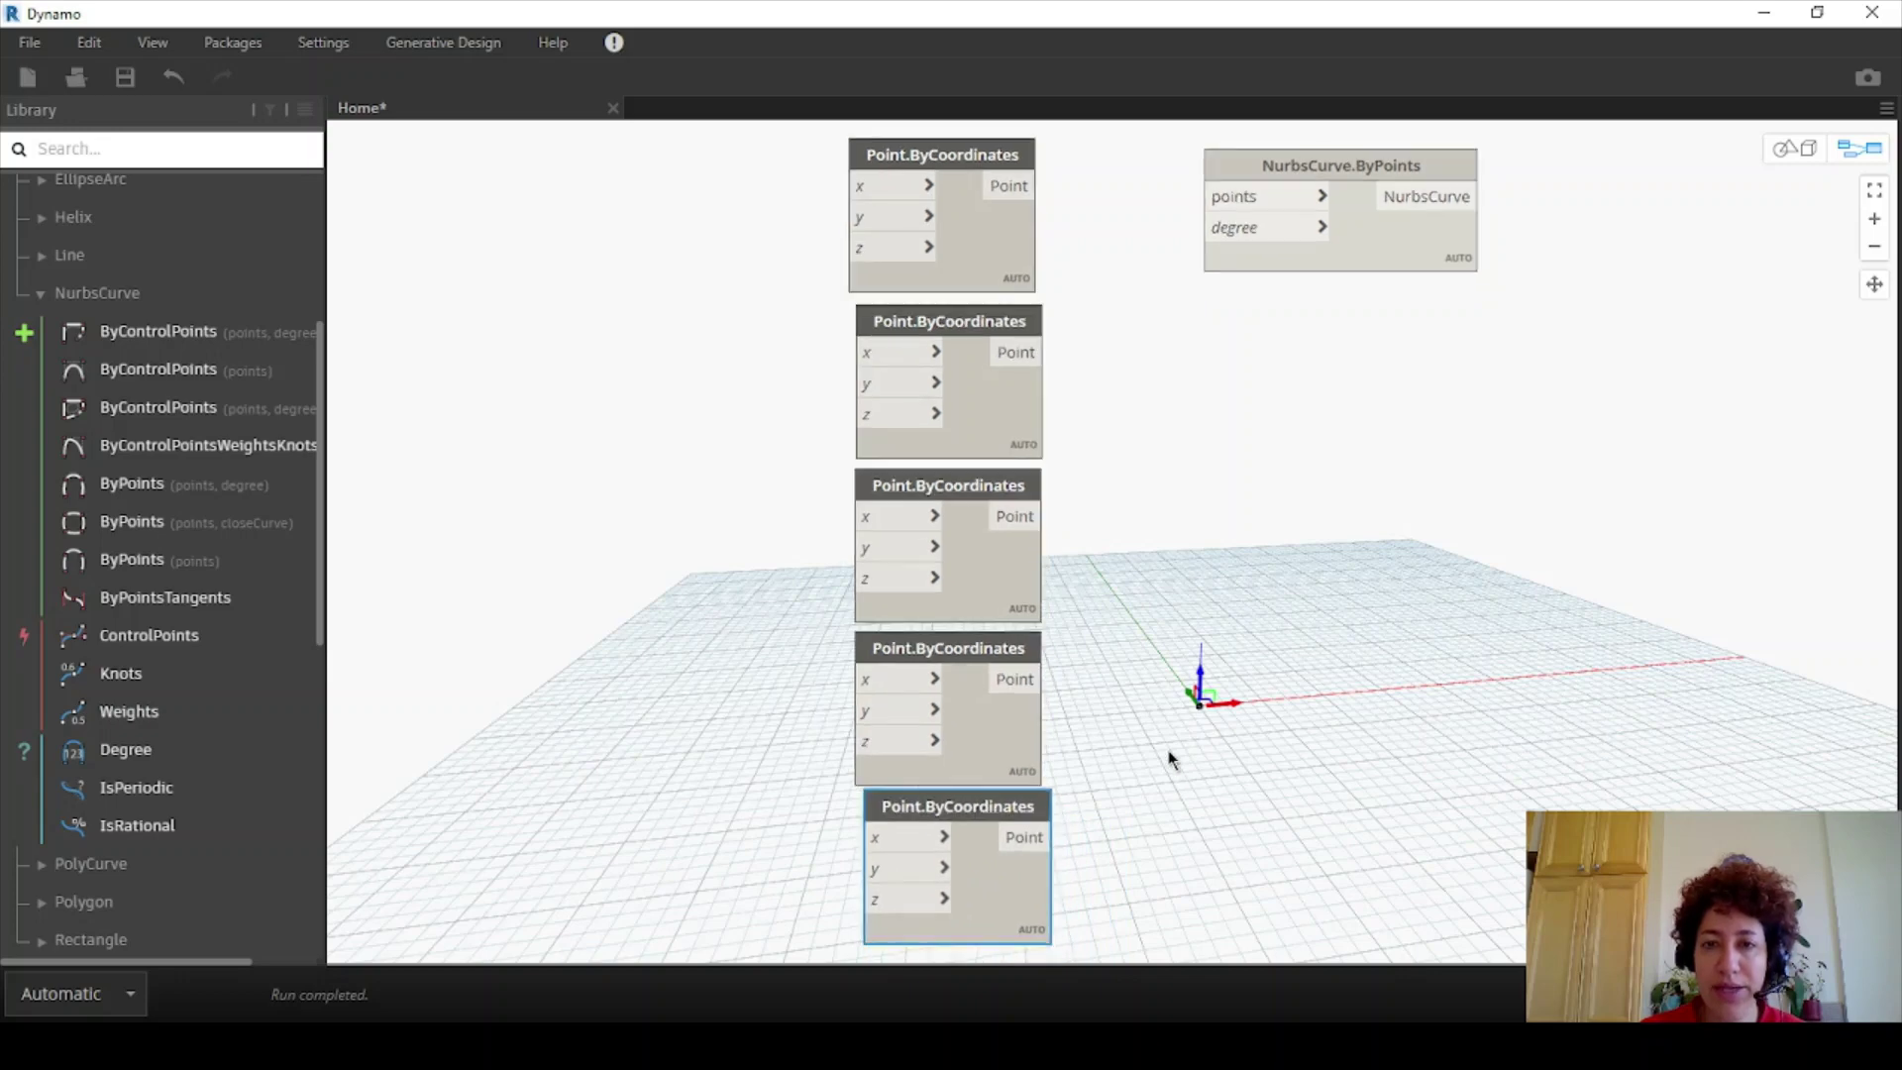
{"action": "left_click_drag", "start_coordinate": [1035, 806], "coordinate": [1023, 806]}
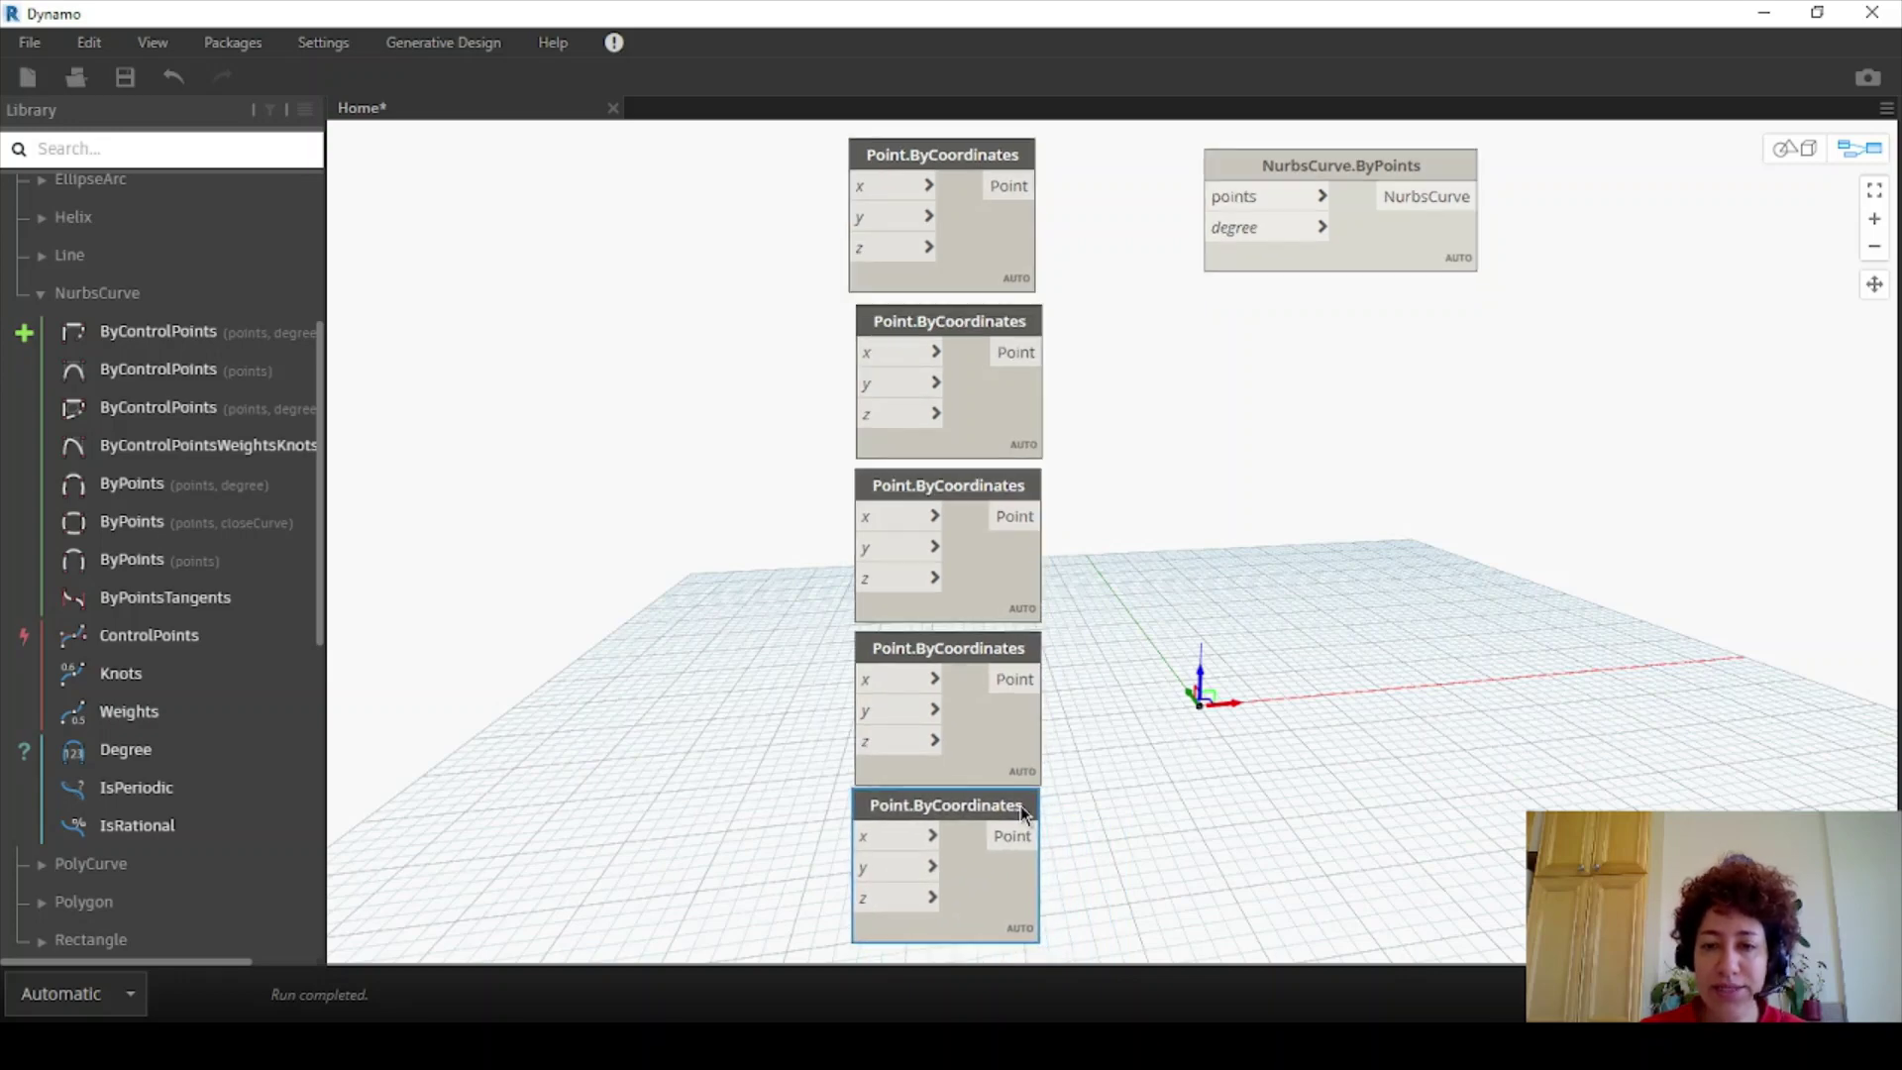
- Orbit the 3D preview briefly, then return to graph editing
{"action": "left_click", "coordinate": [1810, 166]}
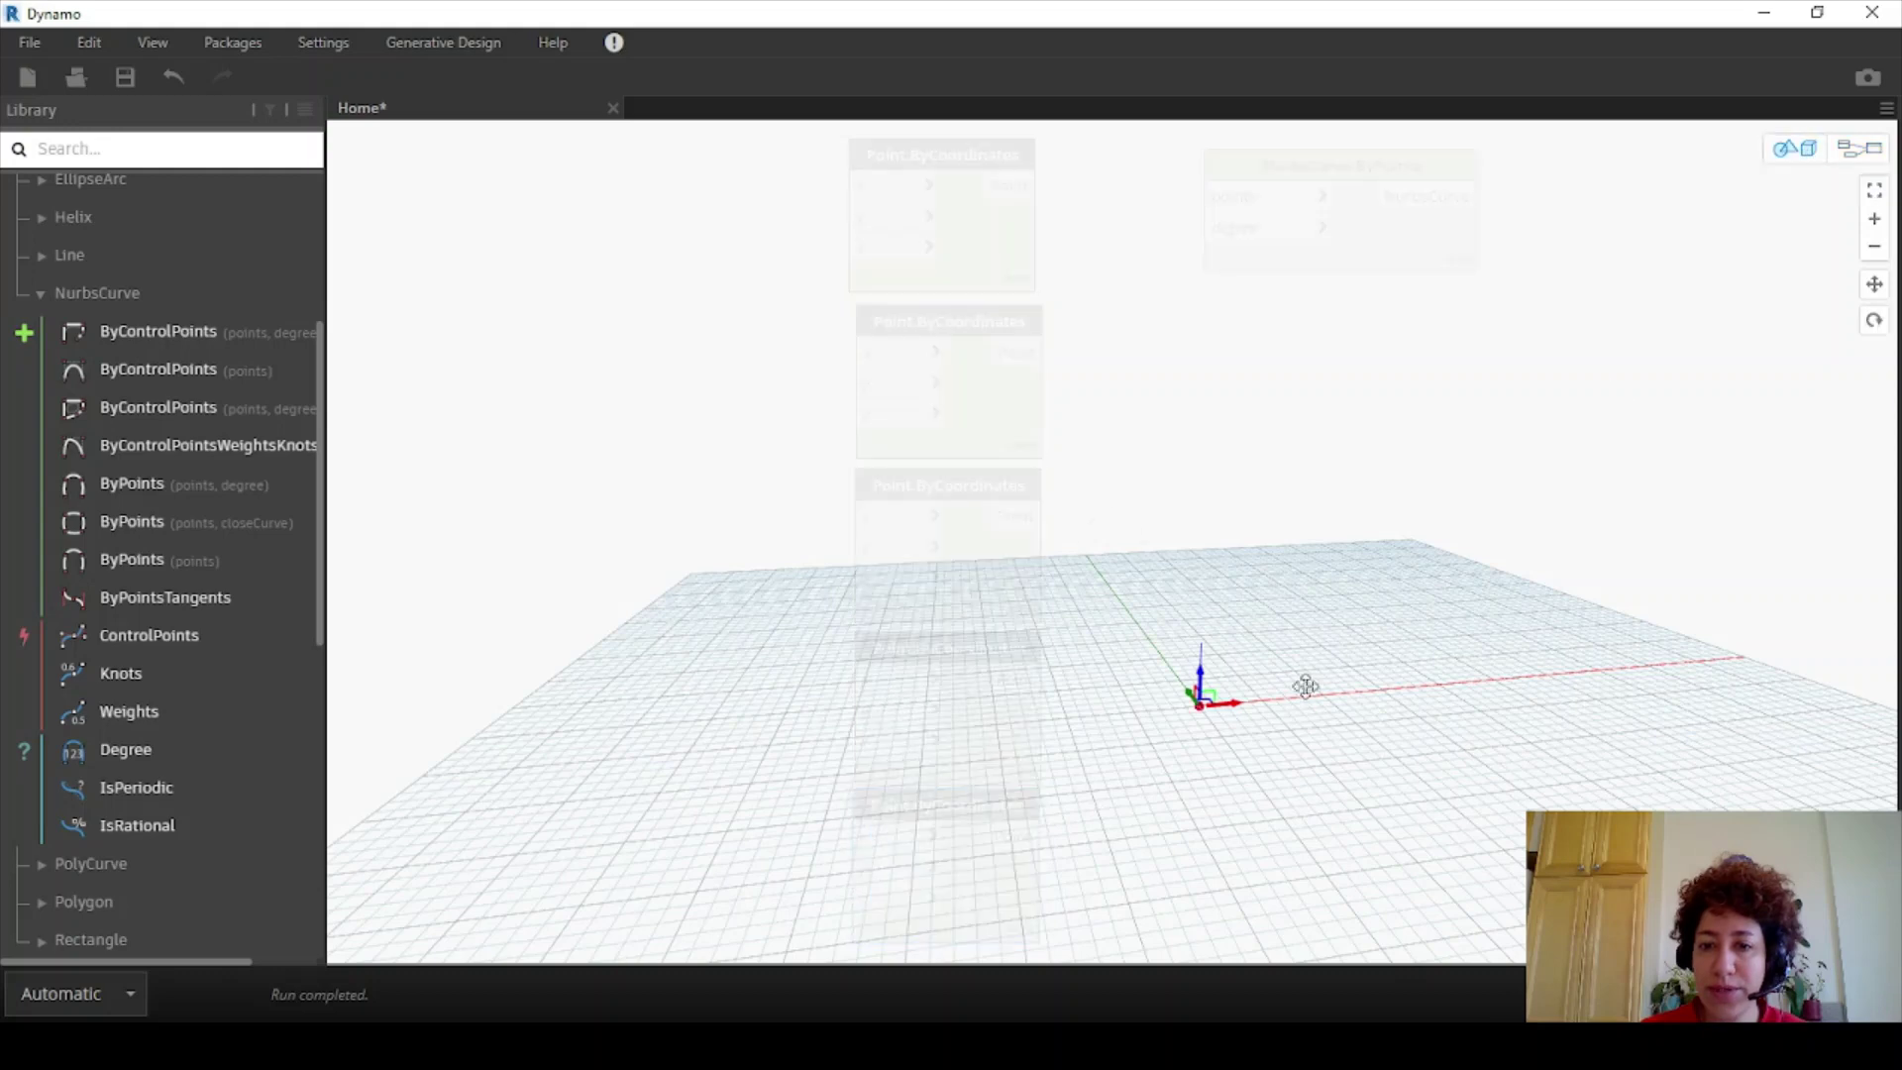
{"action": "right_click_drag", "start_coordinate": [1302, 683], "coordinate": [1392, 730]}
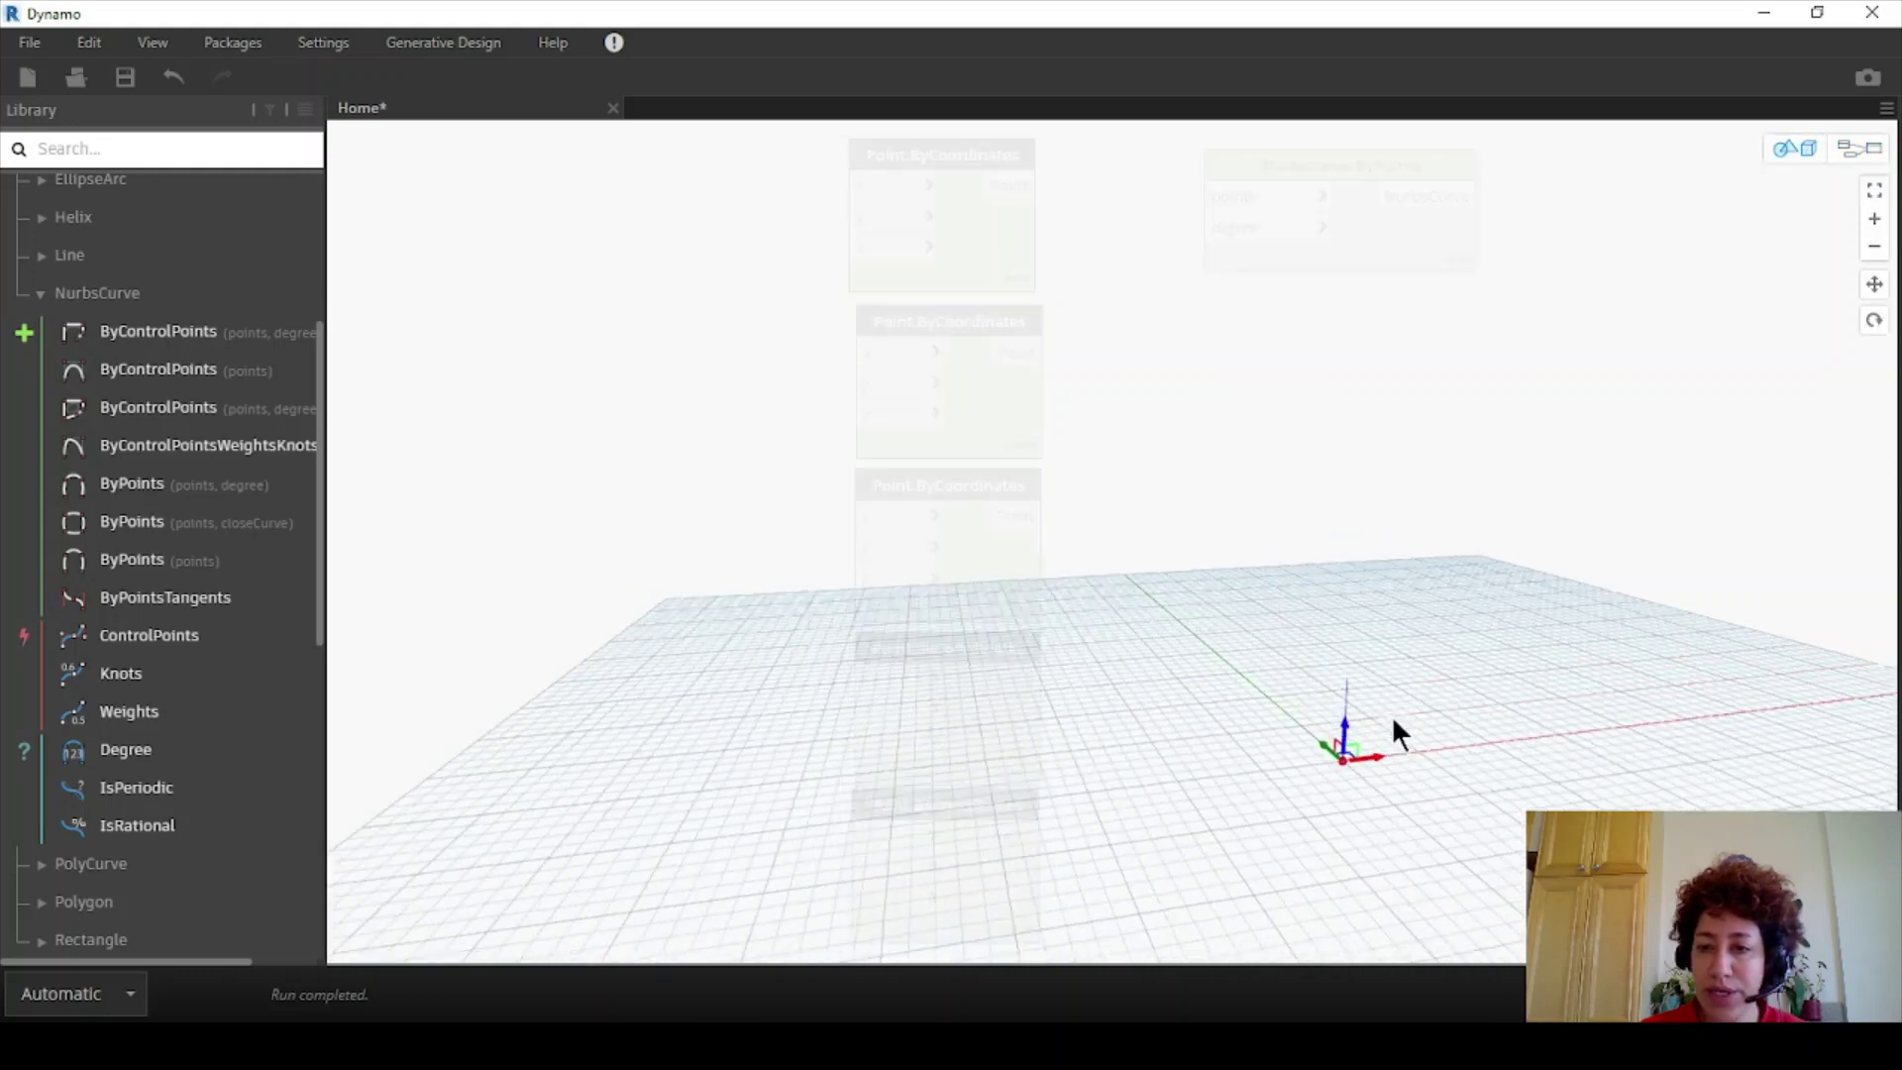
{"action": "left_click", "coordinate": [1859, 148]}
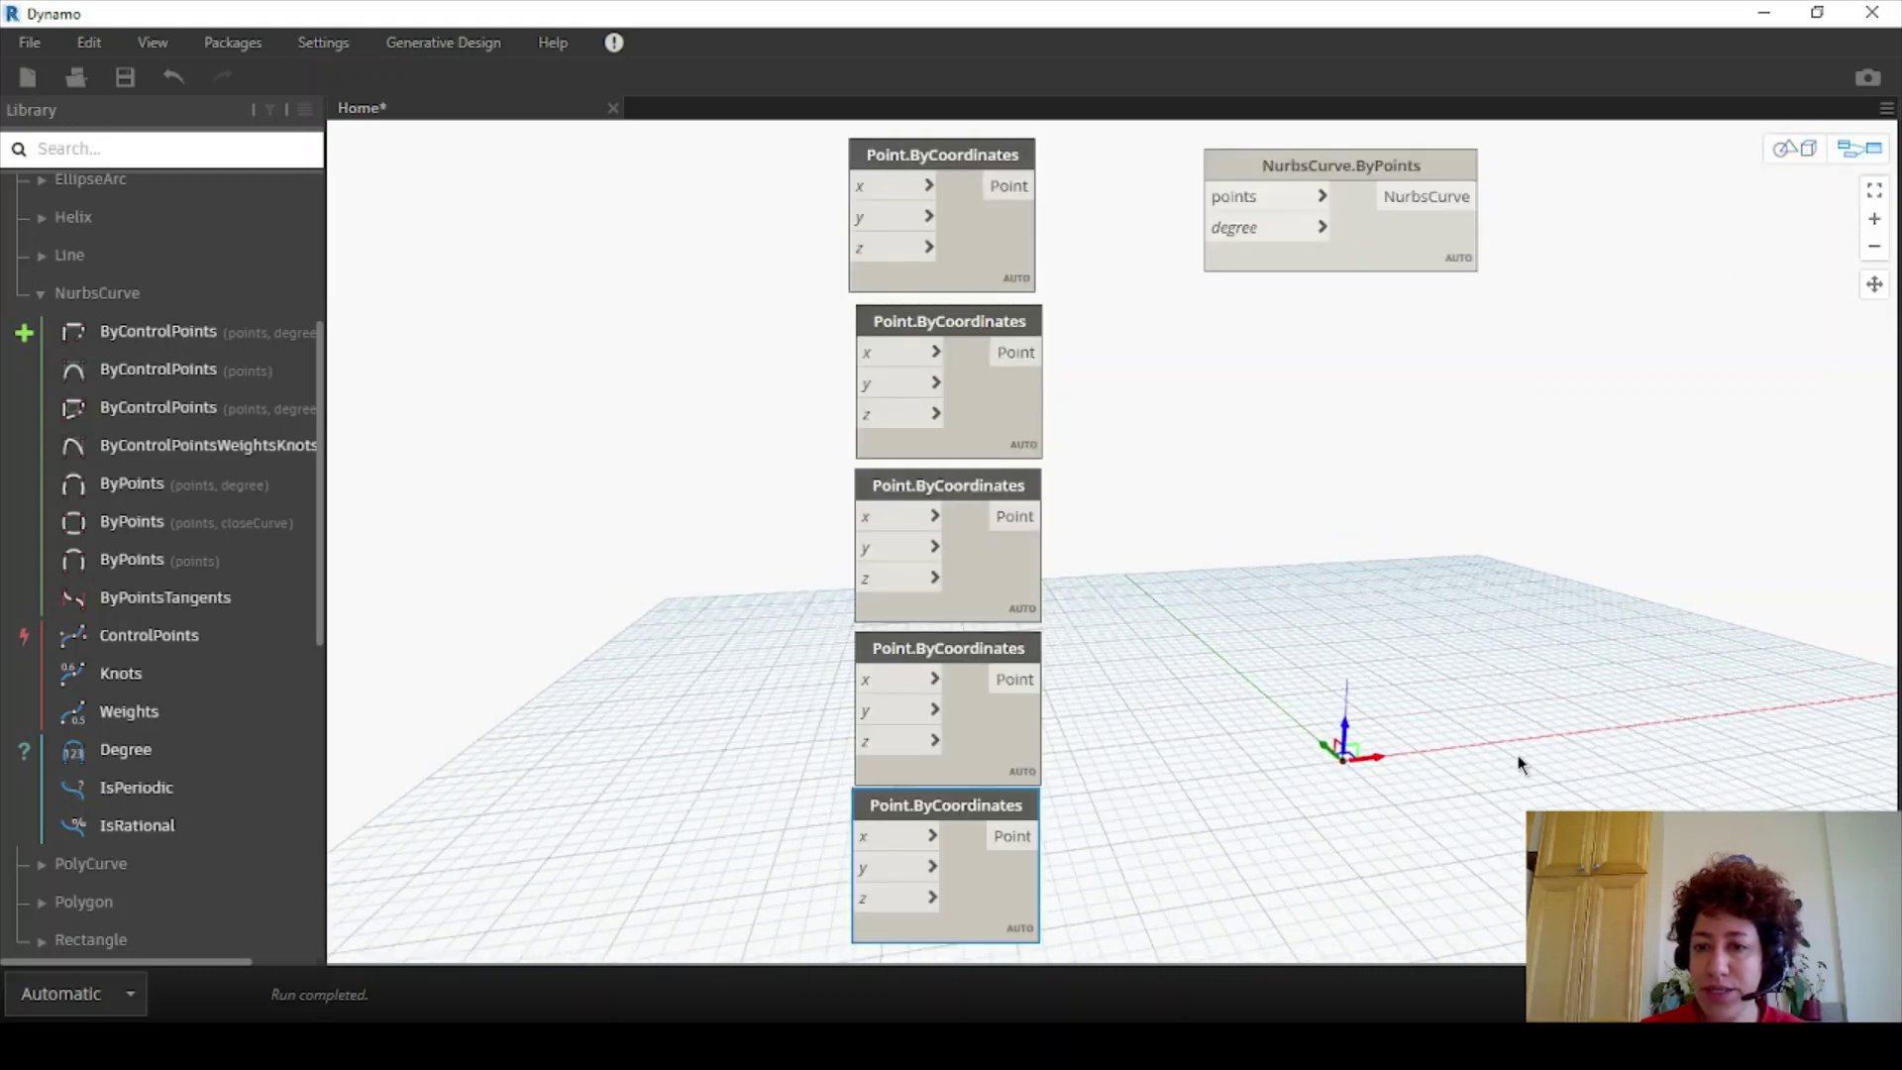
- Add a Number Slider beside the Point.ByCoordinates nodes
{"action": "right_click", "coordinate": [448, 268]}
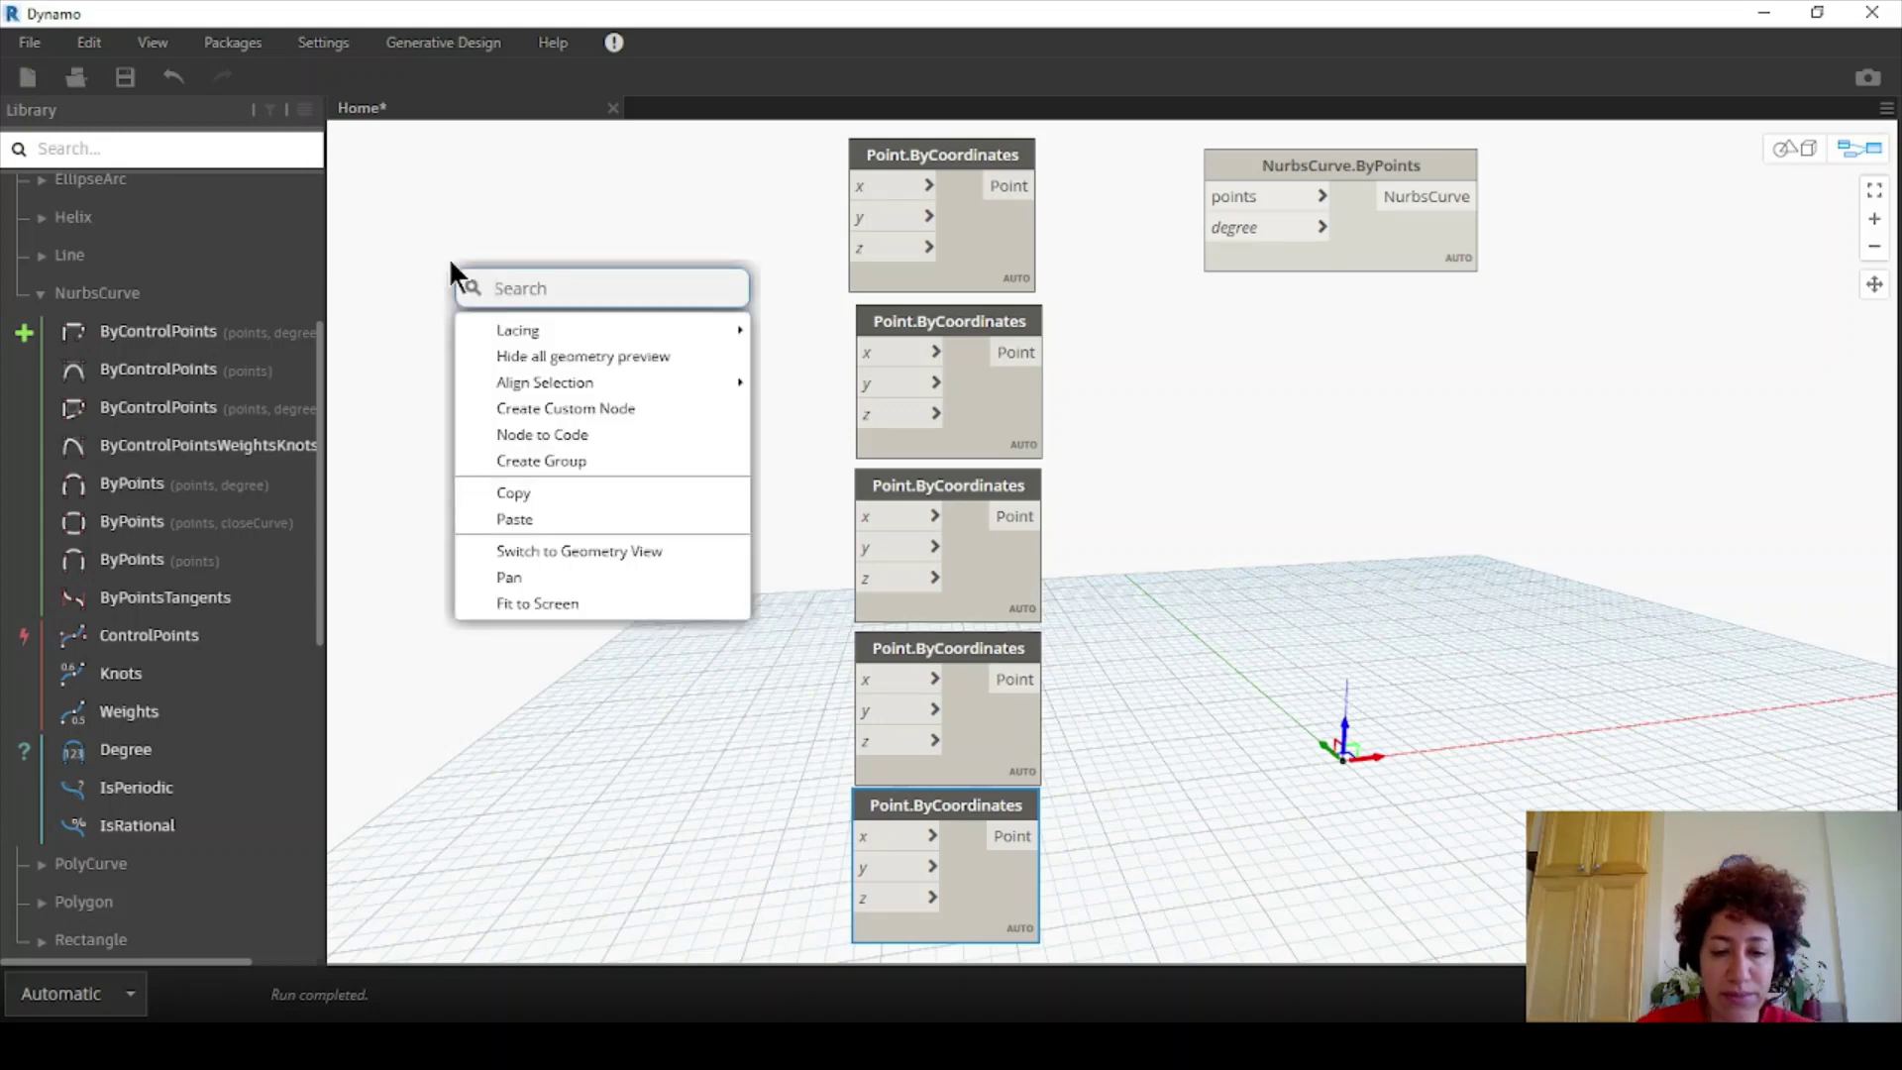
{"action": "type", "text": "slider"}
{"action": "left_click", "coordinate": [562, 337]}
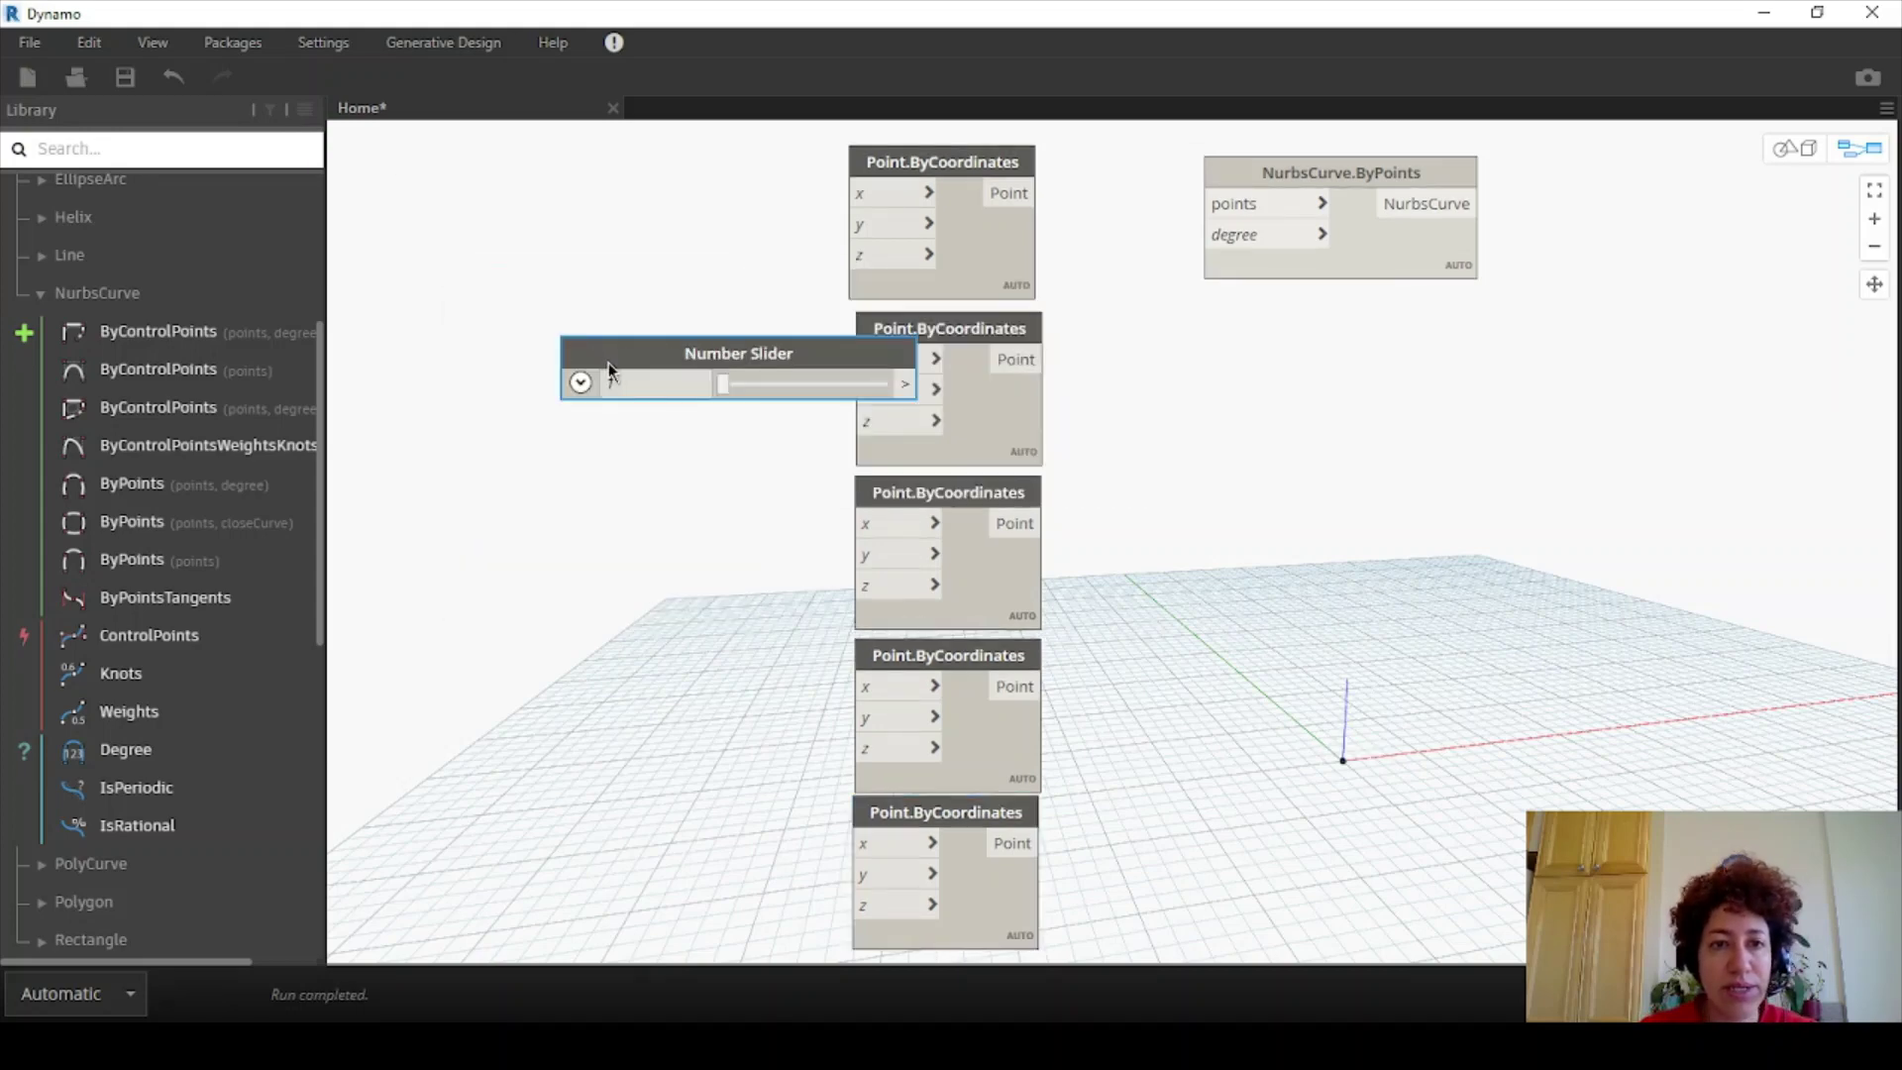
{"action": "left_click_drag", "start_coordinate": [608, 352], "coordinate": [441, 230]}
{"action": "left_click_drag", "start_coordinate": [637, 226], "coordinate": [616, 346]}
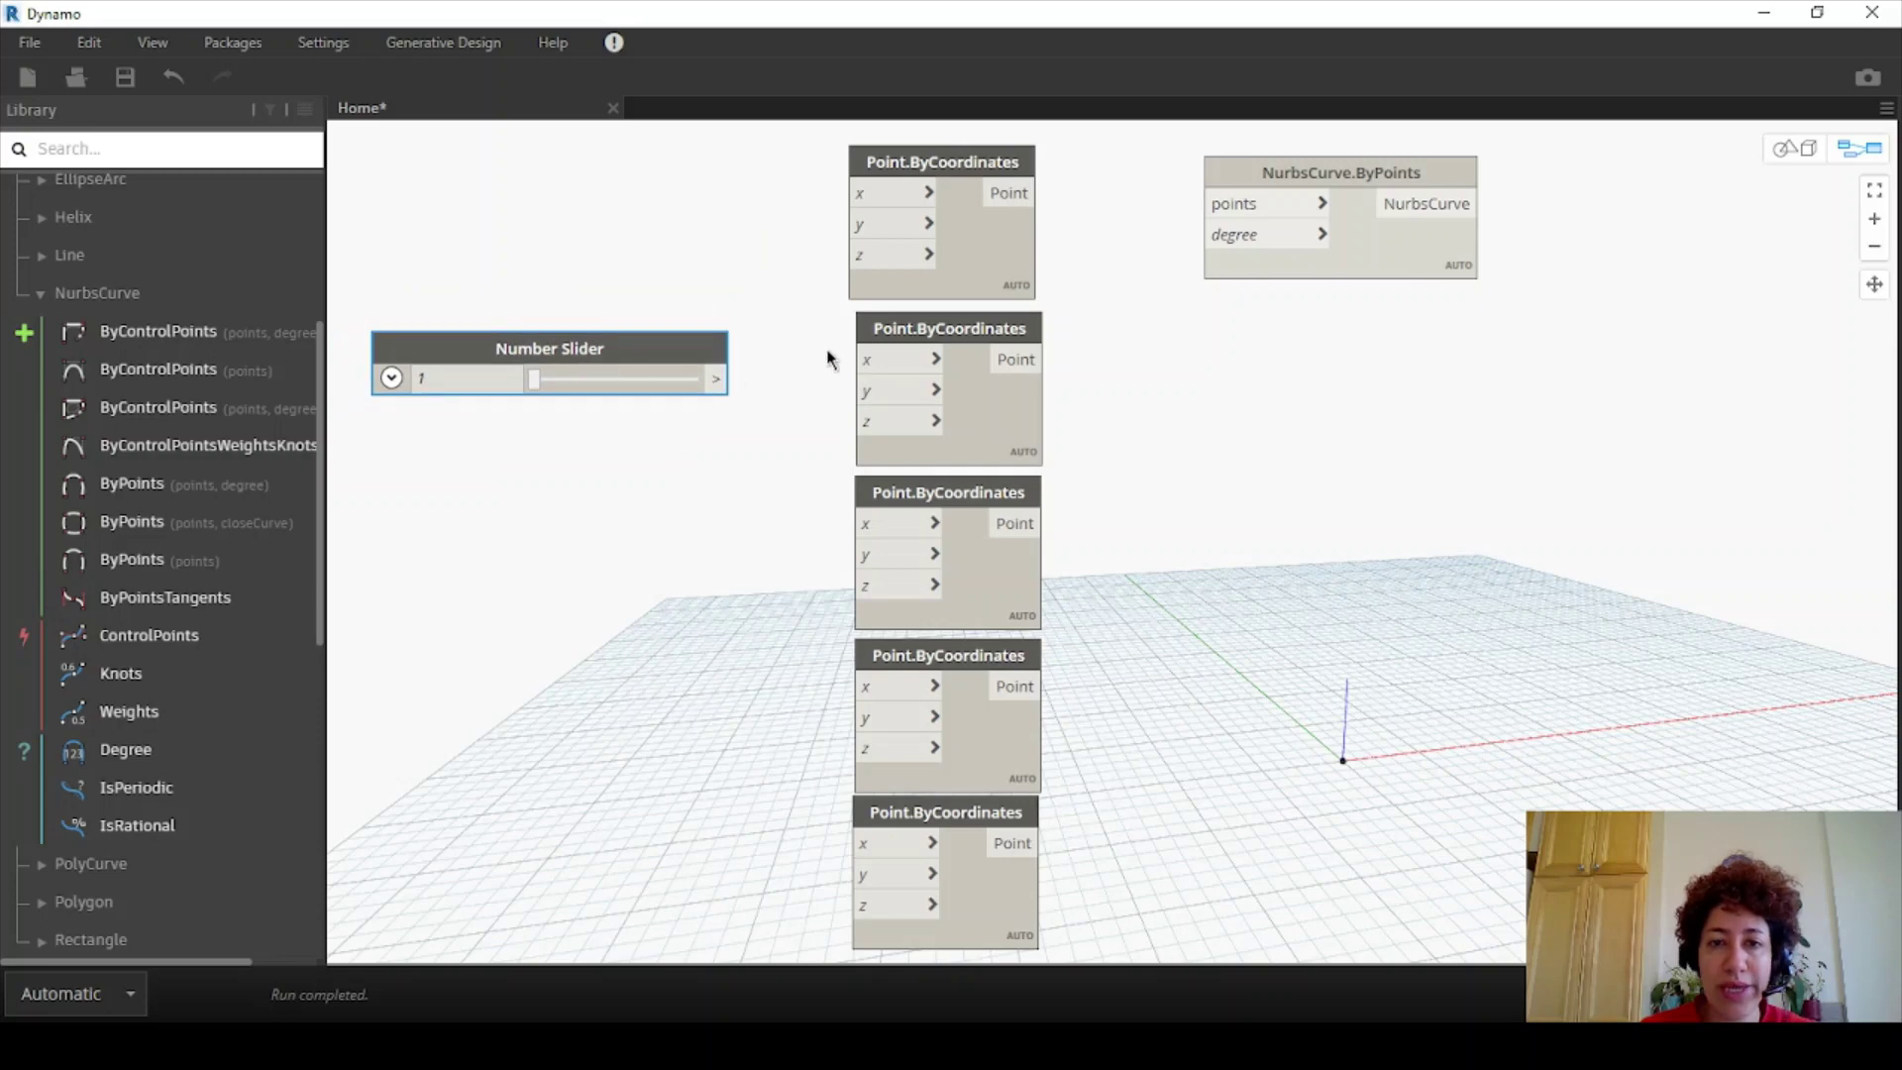
- Set the slider's range to minimum 5 and maximum 20
{"action": "left_click", "coordinate": [391, 377]}
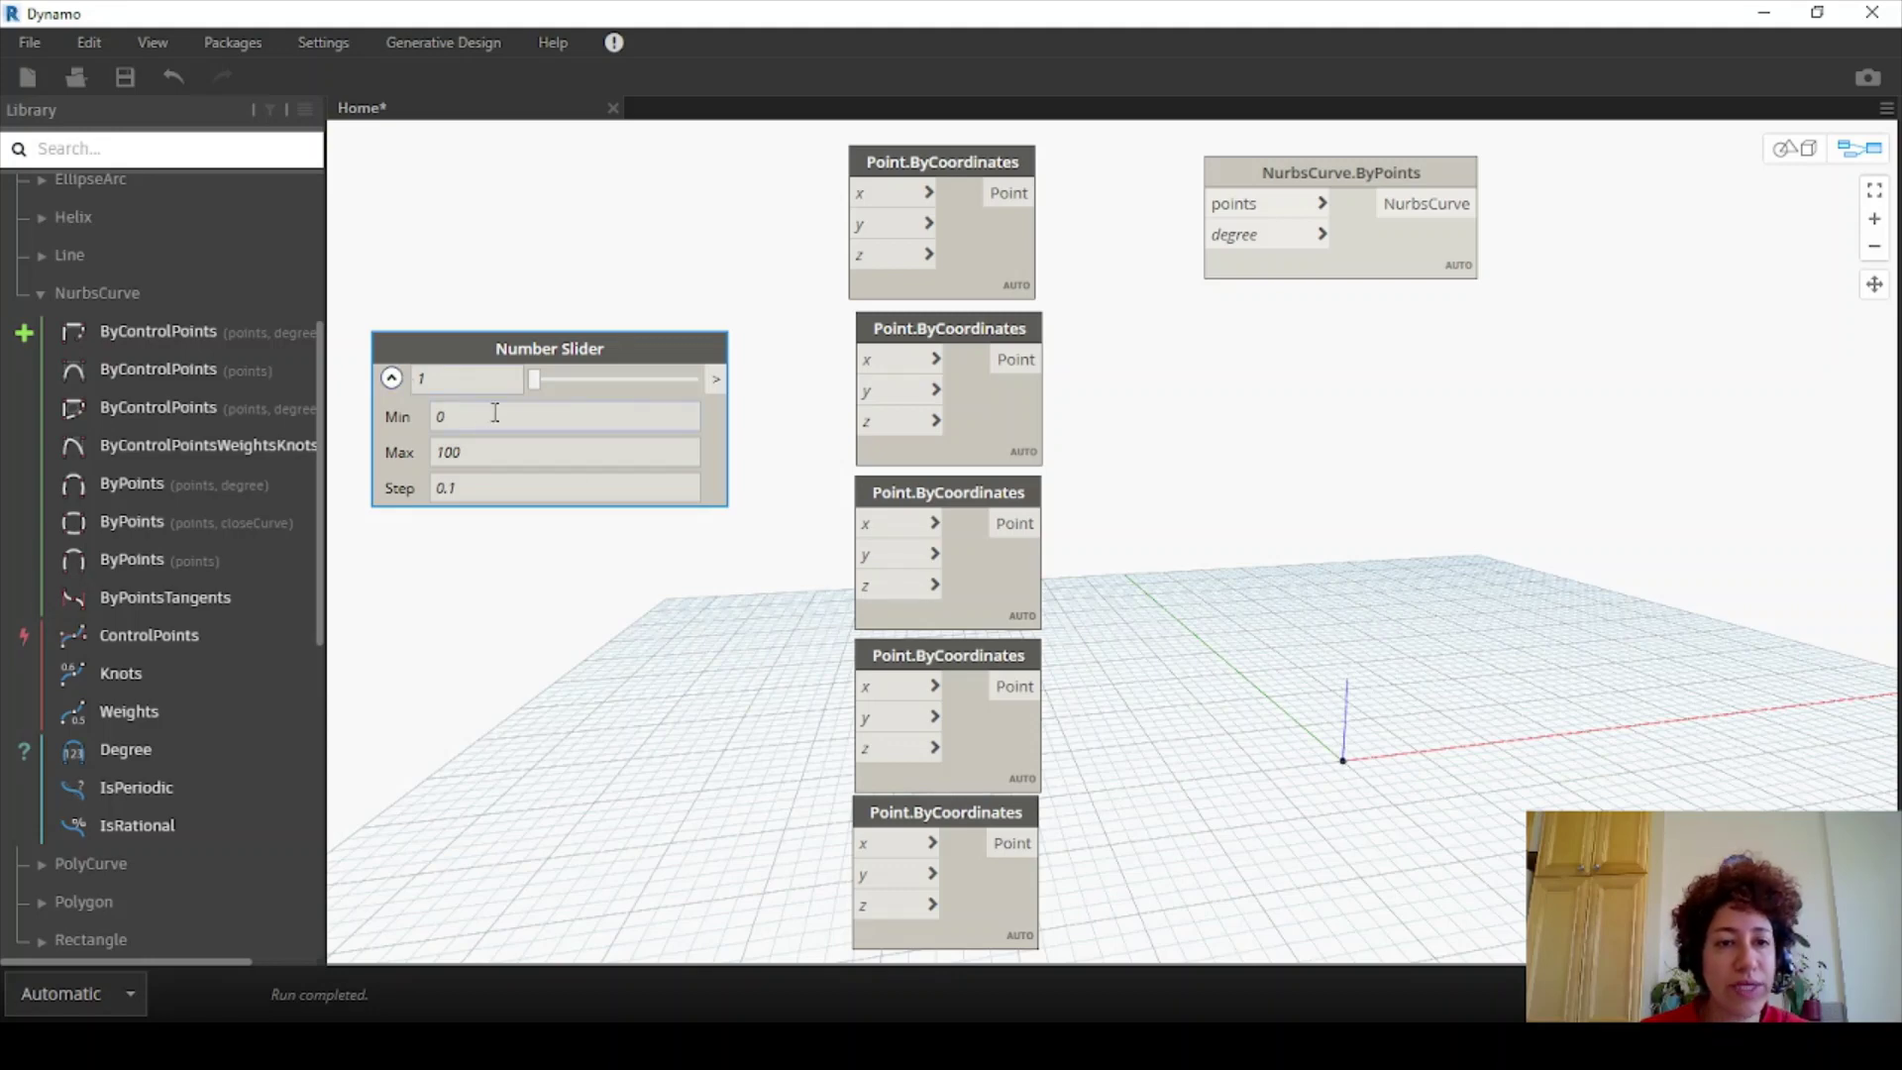
{"action": "left_click", "coordinate": [654, 416]}
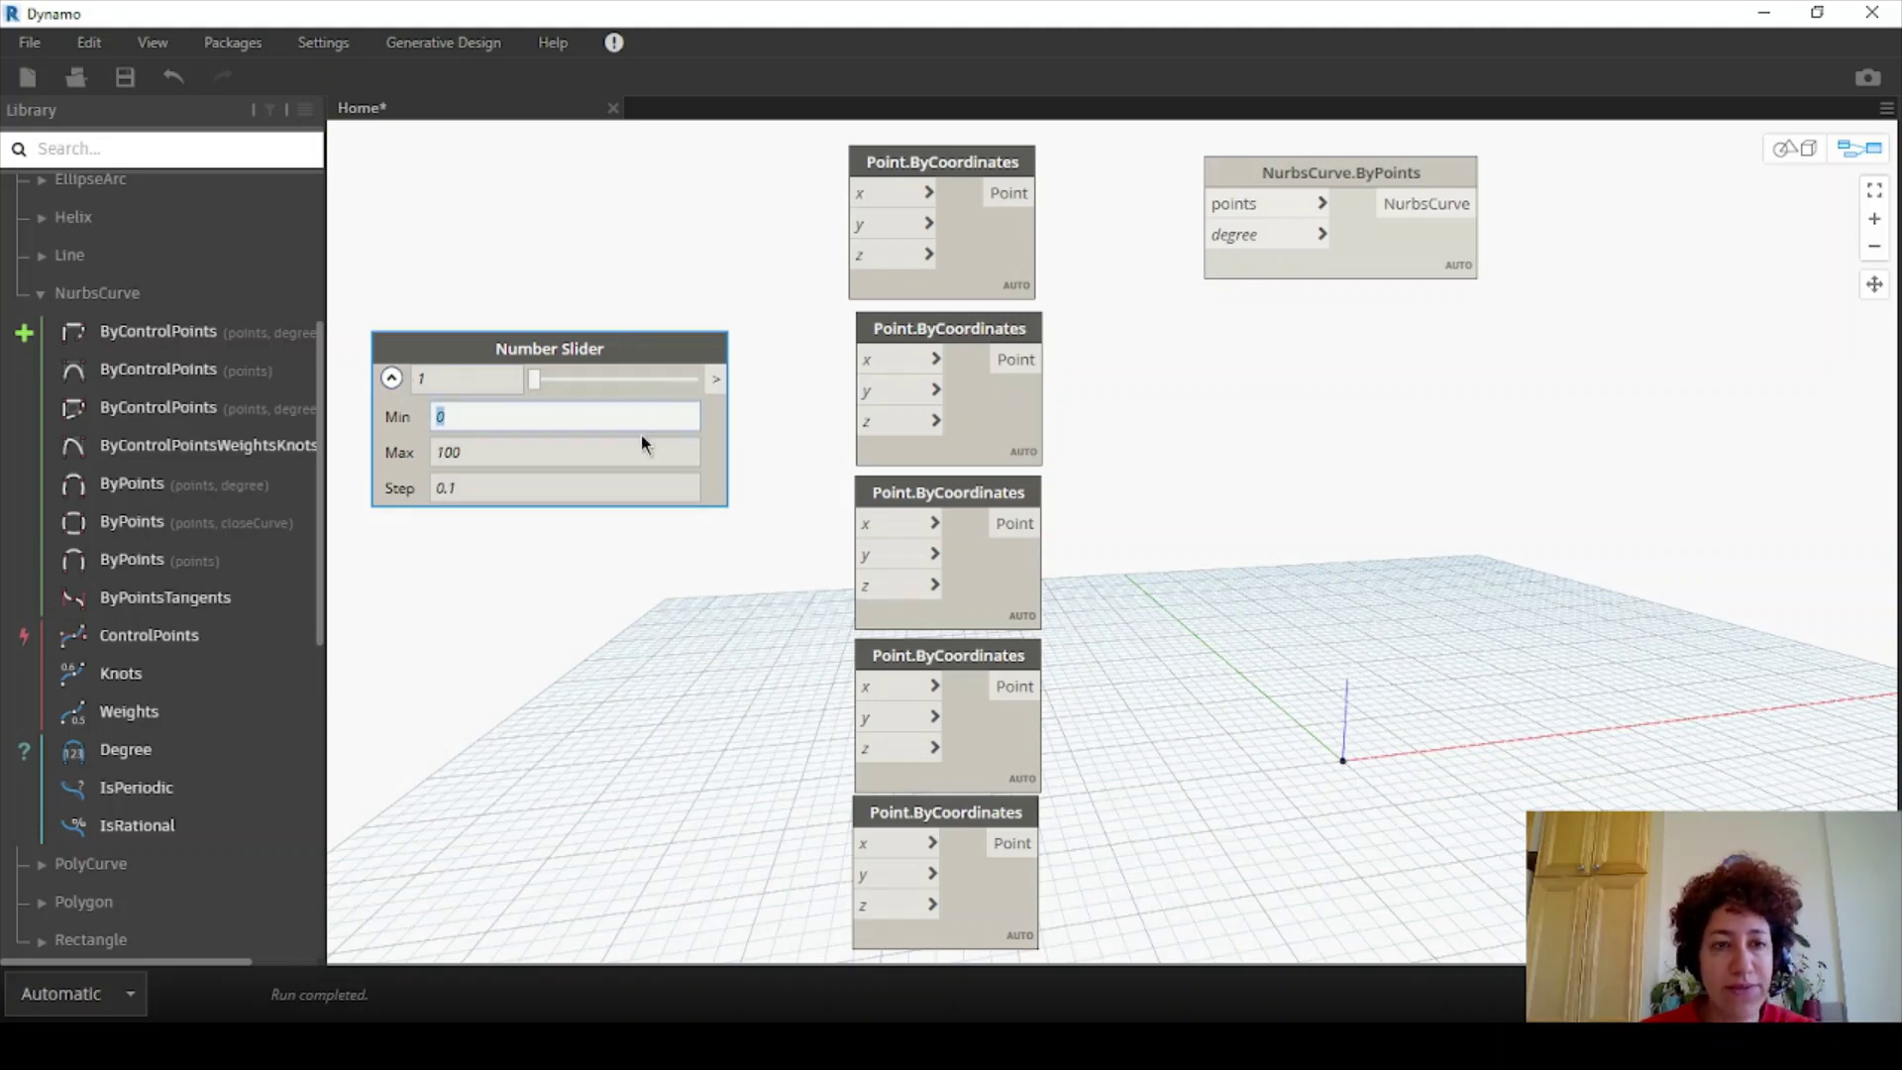
{"action": "type", "text": "5"}
{"action": "left_click", "coordinate": [544, 453]}
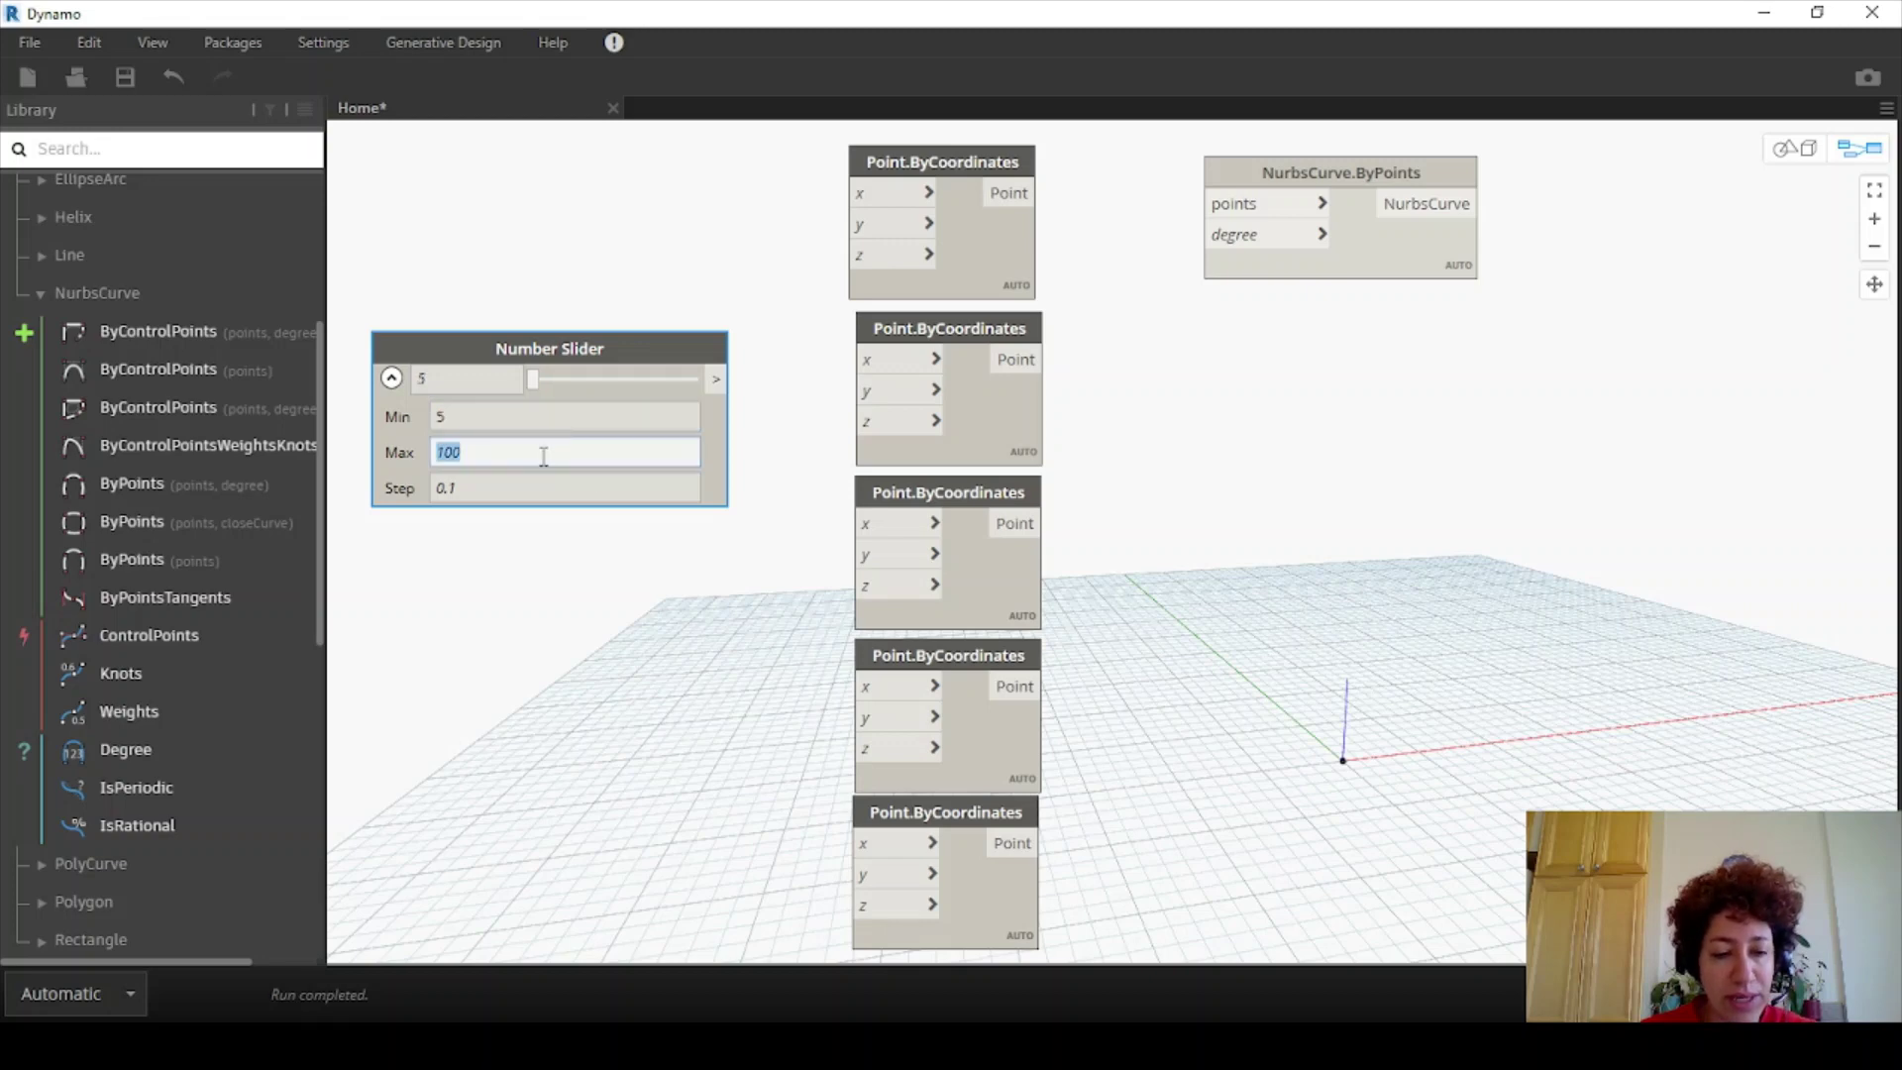
{"action": "type", "text": "20"}
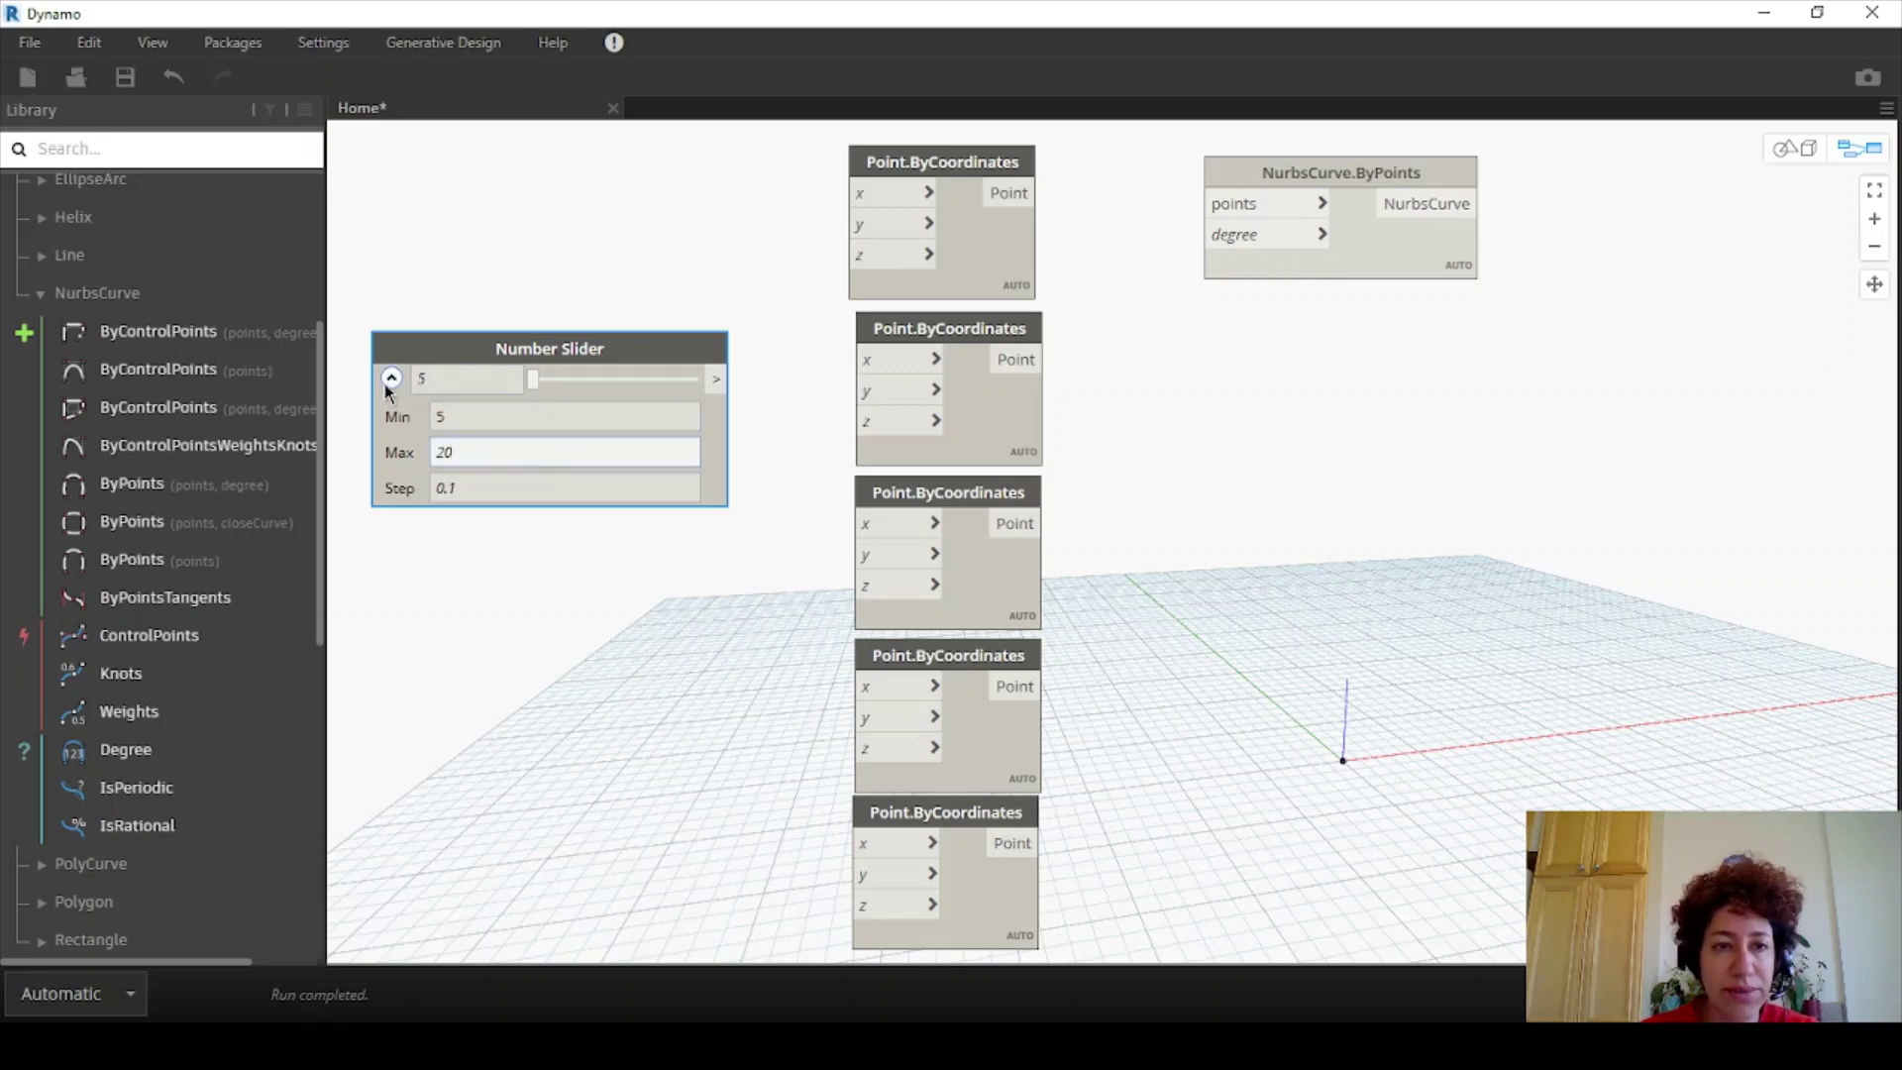
{"action": "left_click", "coordinate": [391, 378]}
{"action": "left_click", "coordinate": [391, 379]}
{"action": "left_click", "coordinate": [391, 379]}
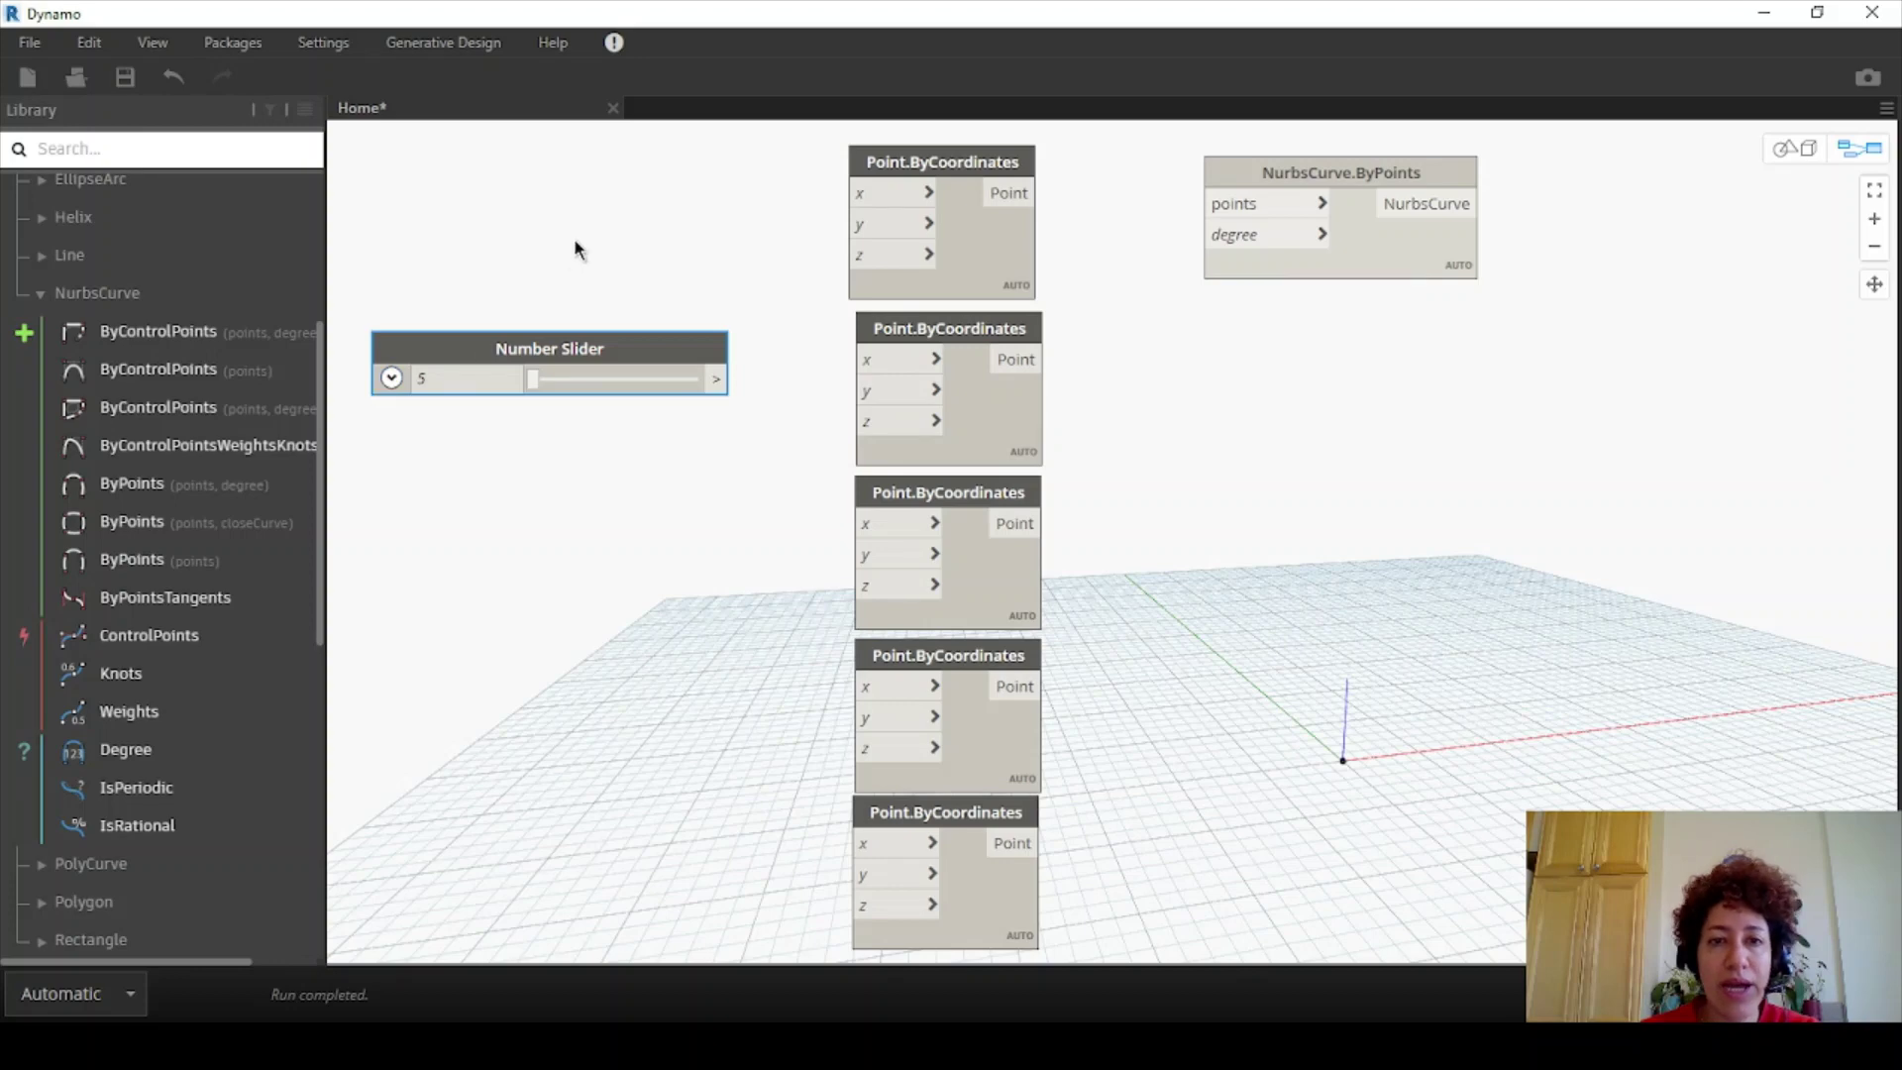
{"action": "left_click_drag", "start_coordinate": [630, 361], "coordinate": [622, 372]}
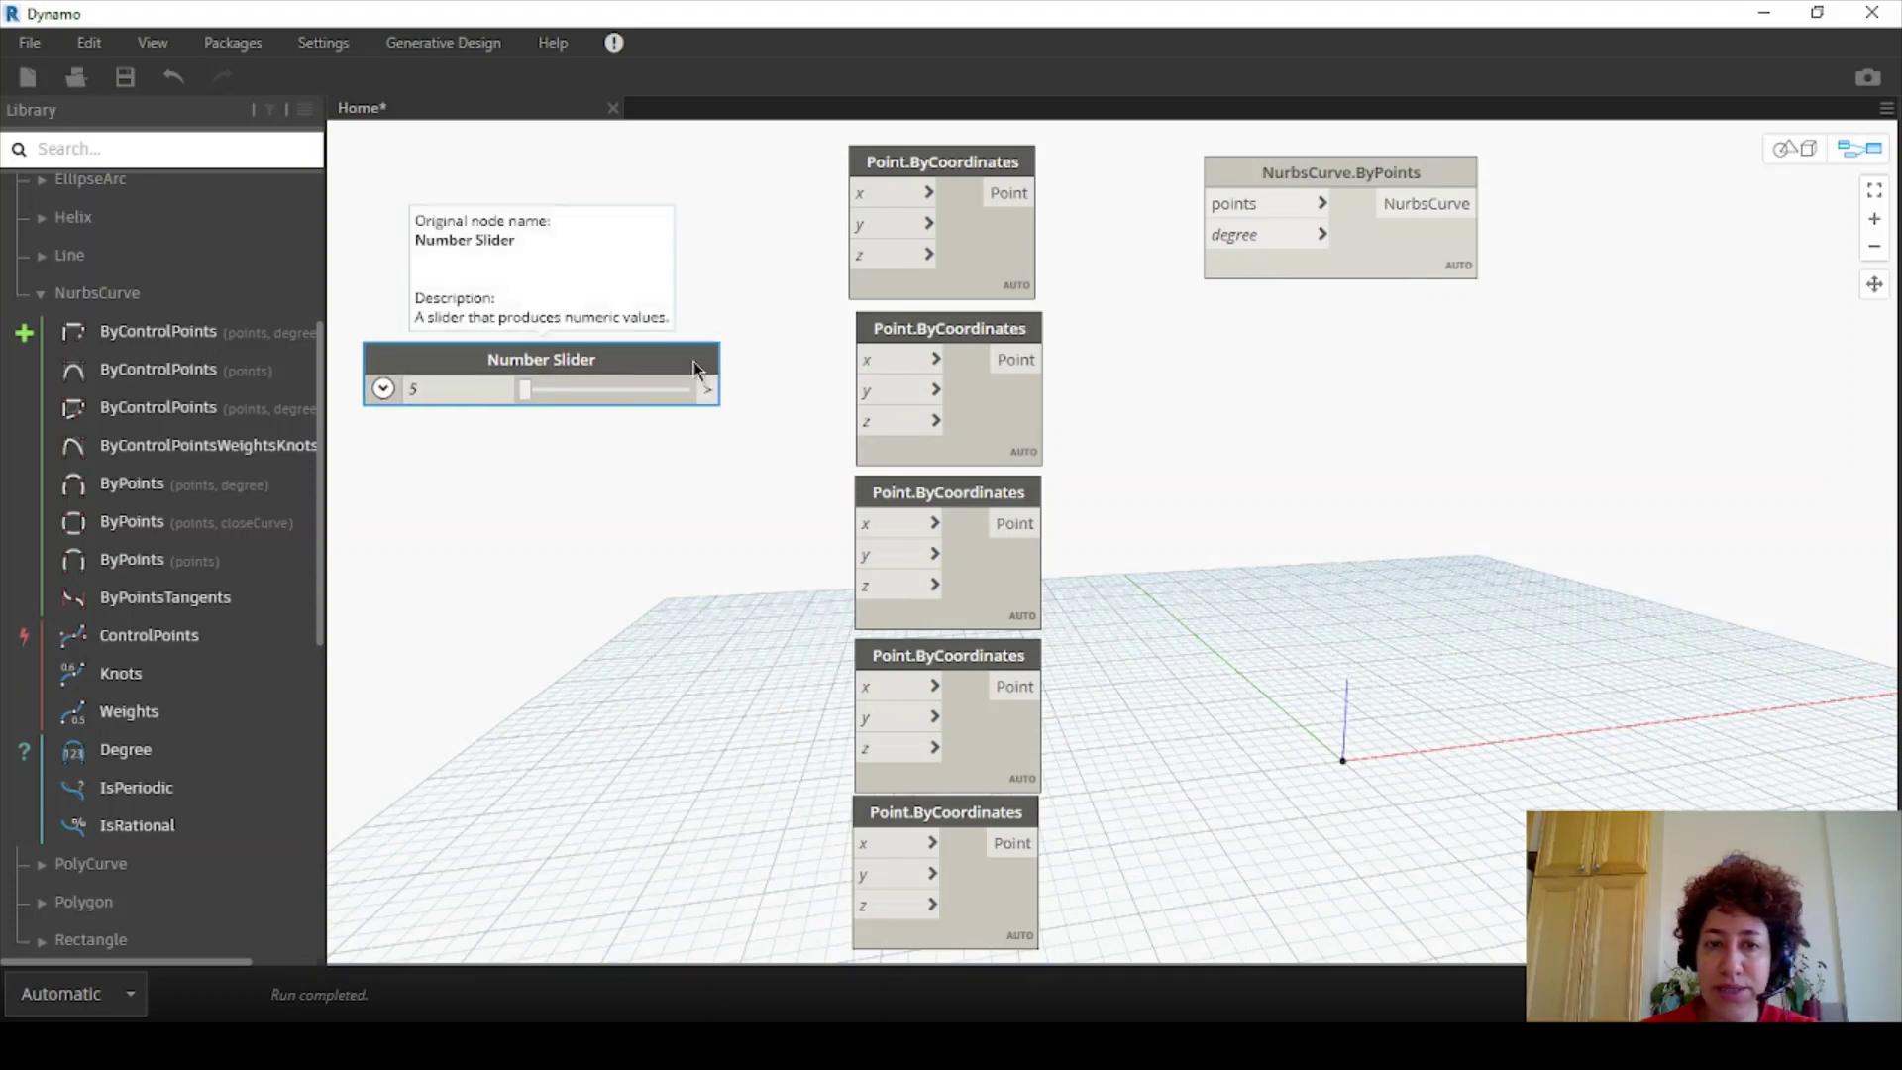
- Wire the slider into the second Point.ByCoordinates node's x input
{"action": "scroll", "coordinate": [753, 332], "scroll_direction": "up", "scroll_amount": 2}
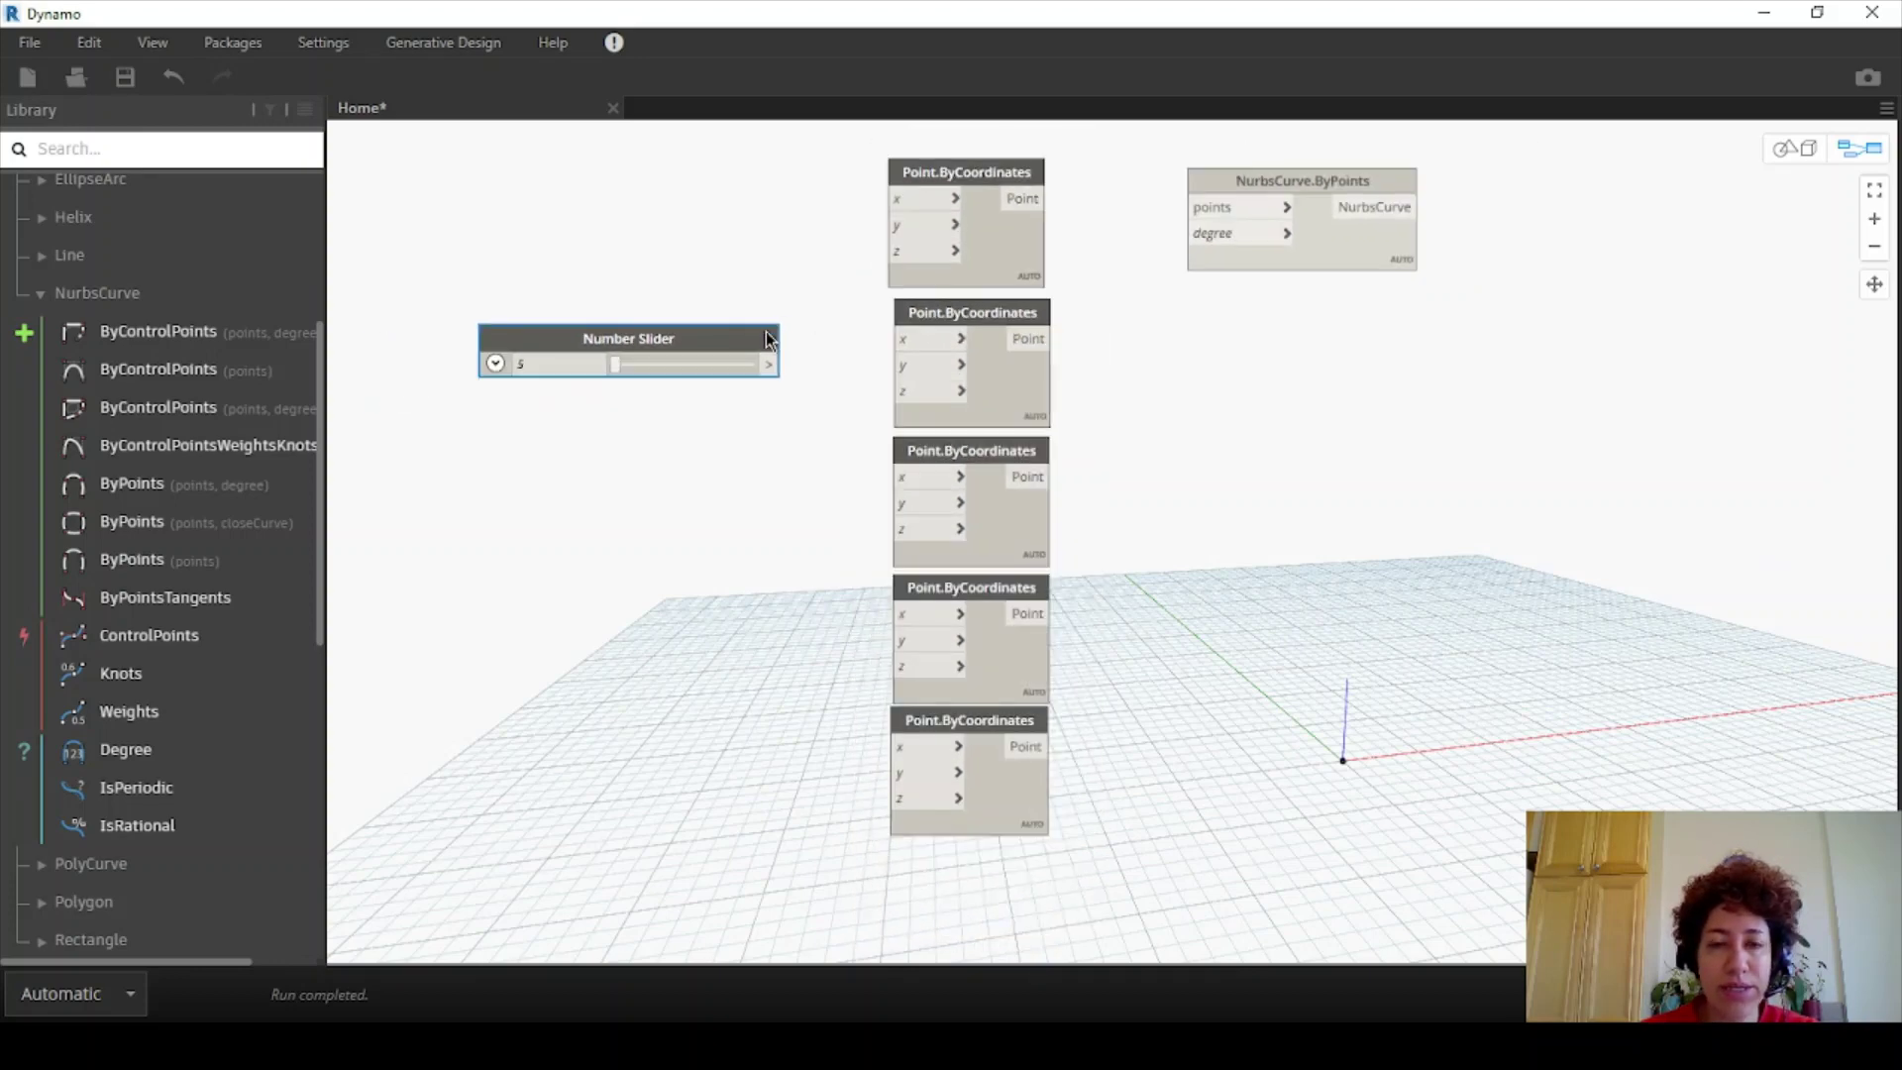
{"action": "left_click_drag", "start_coordinate": [767, 345], "coordinate": [947, 341]}
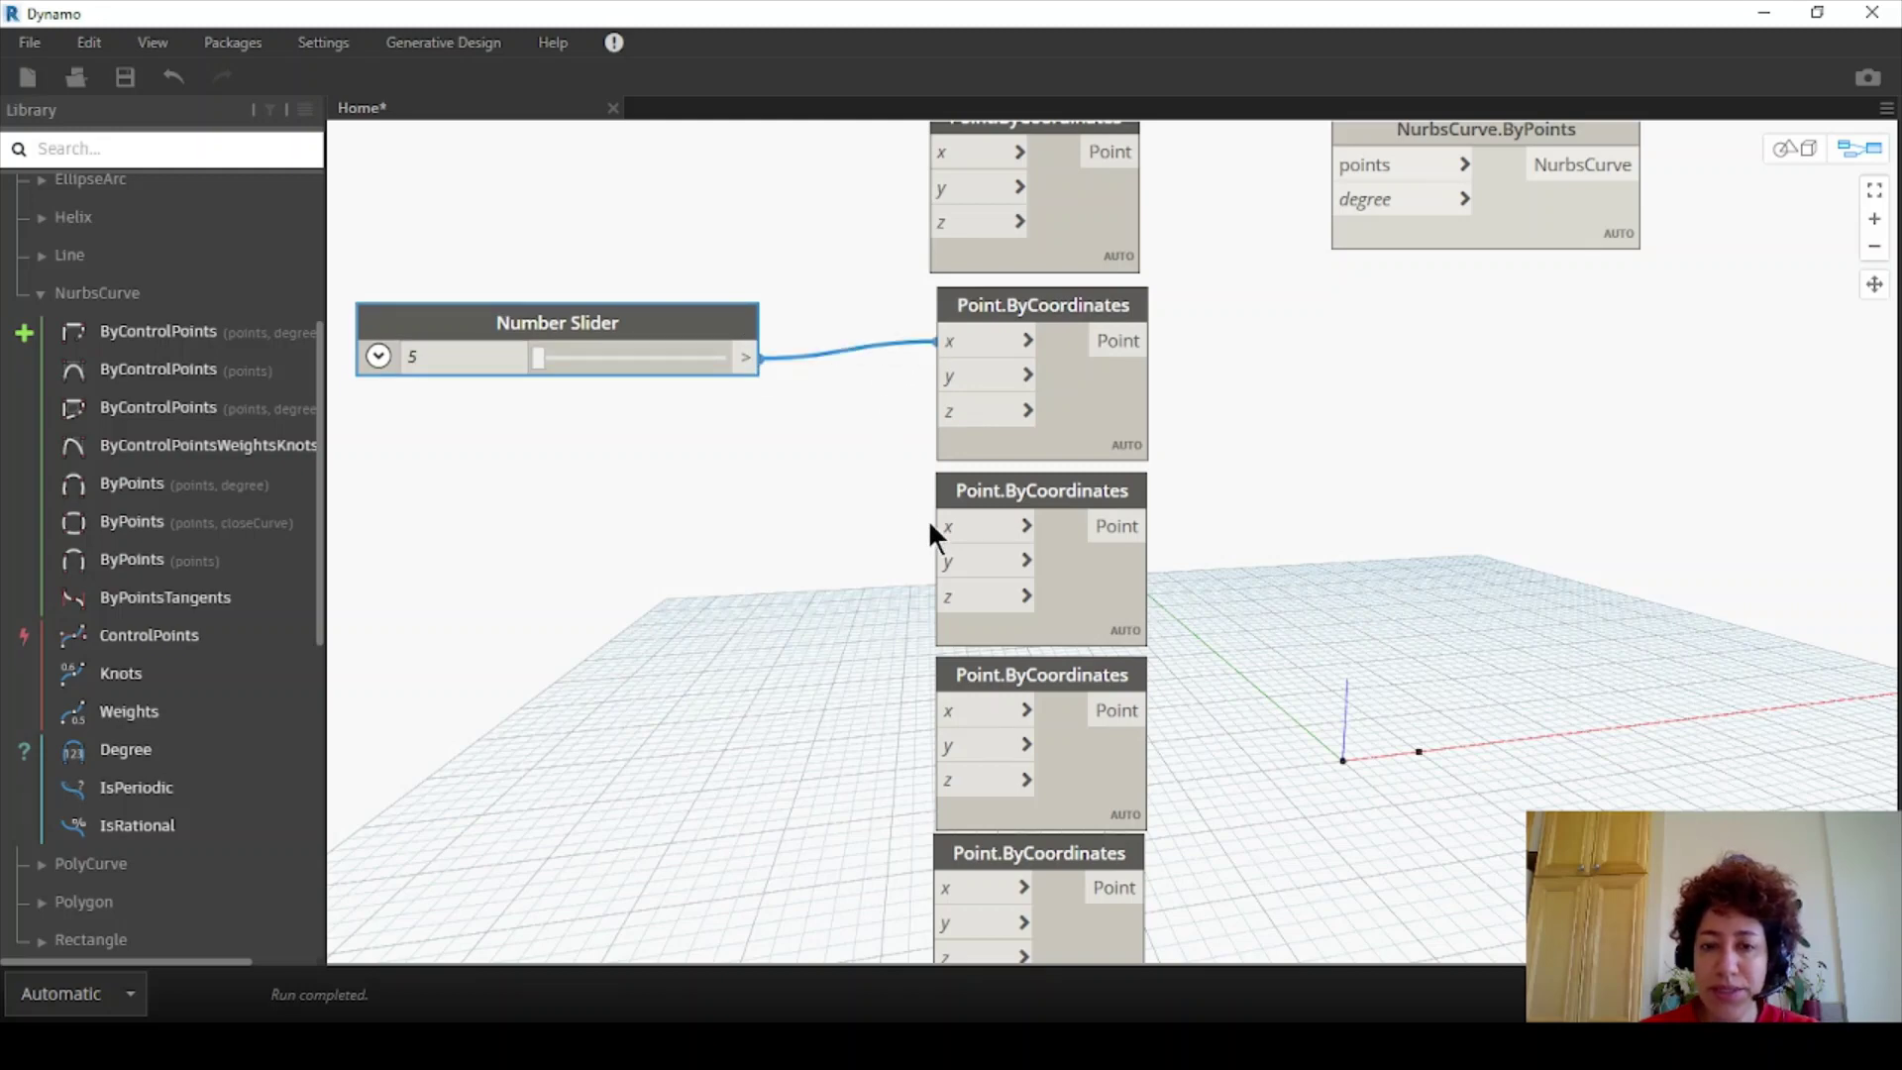
{"action": "left_click_drag", "start_coordinate": [646, 337], "coordinate": [583, 319]}
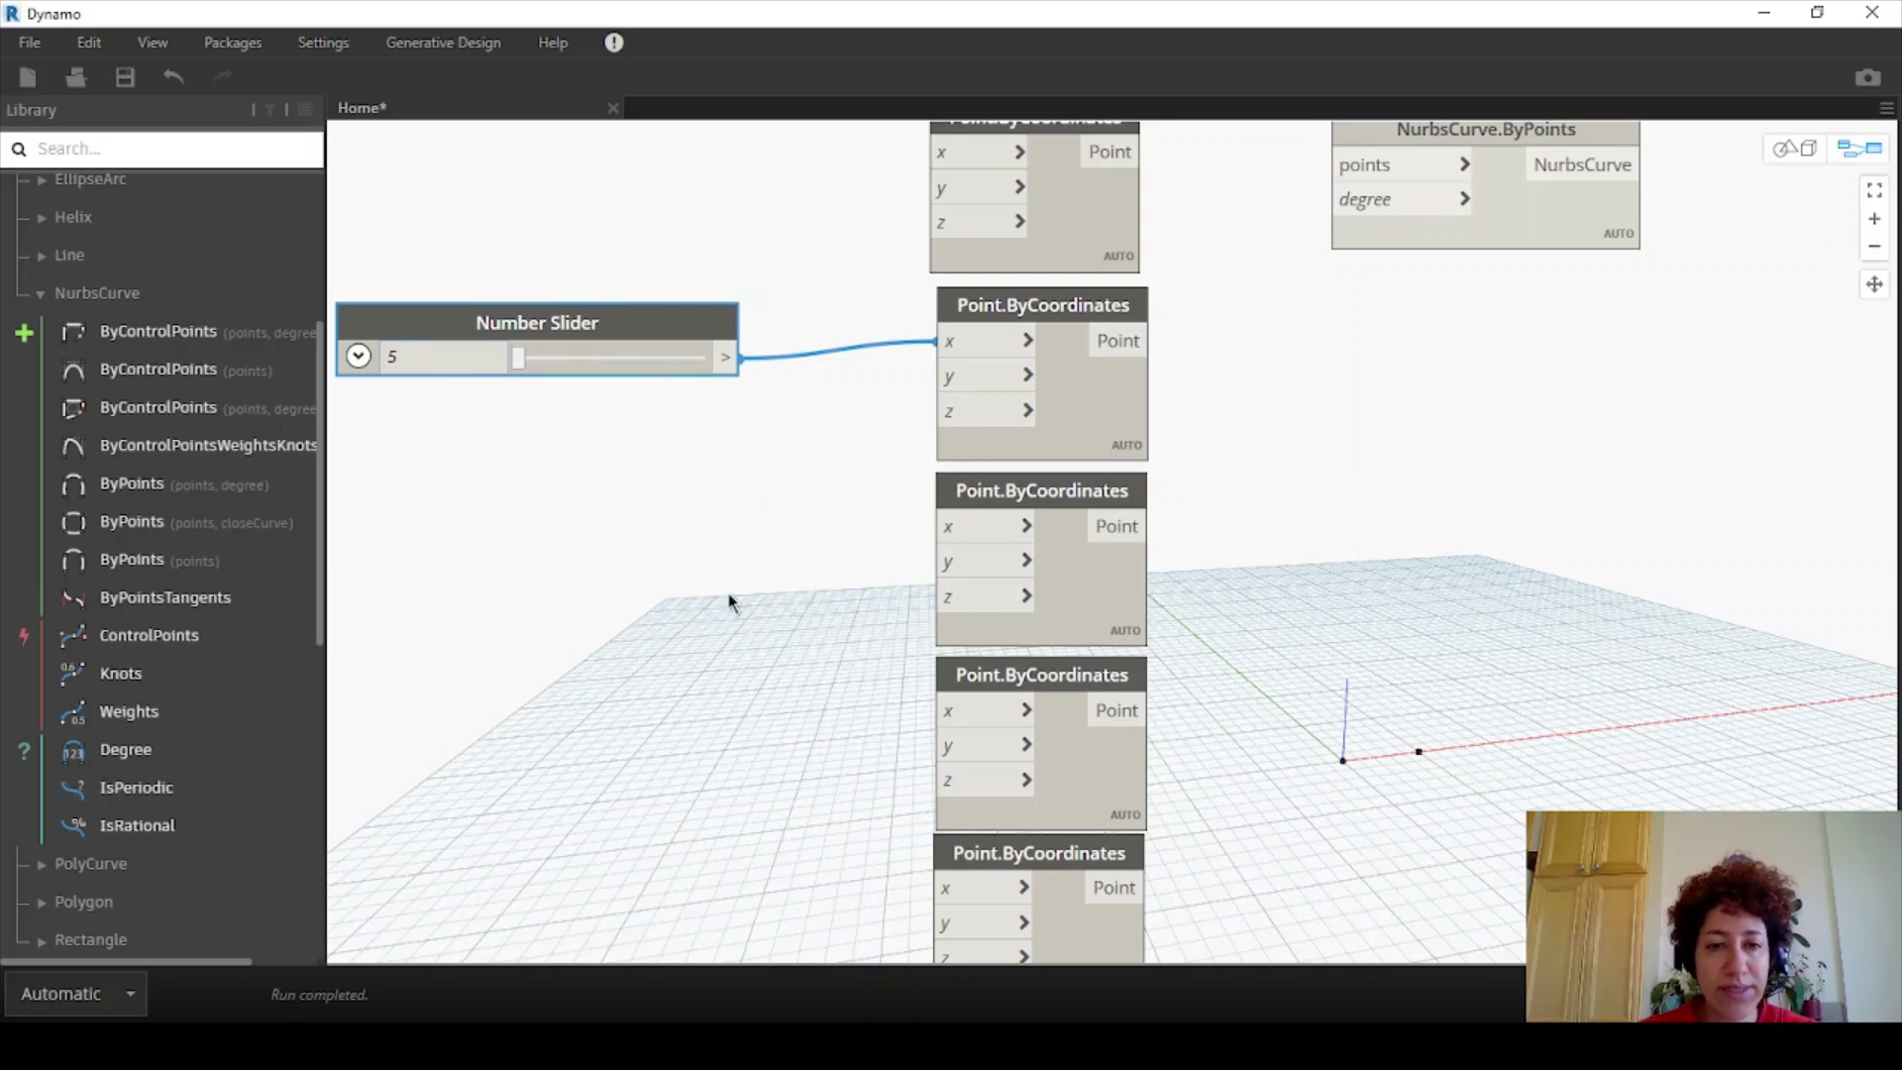
- Create a w*2 Code Block fed by the slider, driving the next point's x input
{"action": "double_click", "coordinate": [757, 557]}
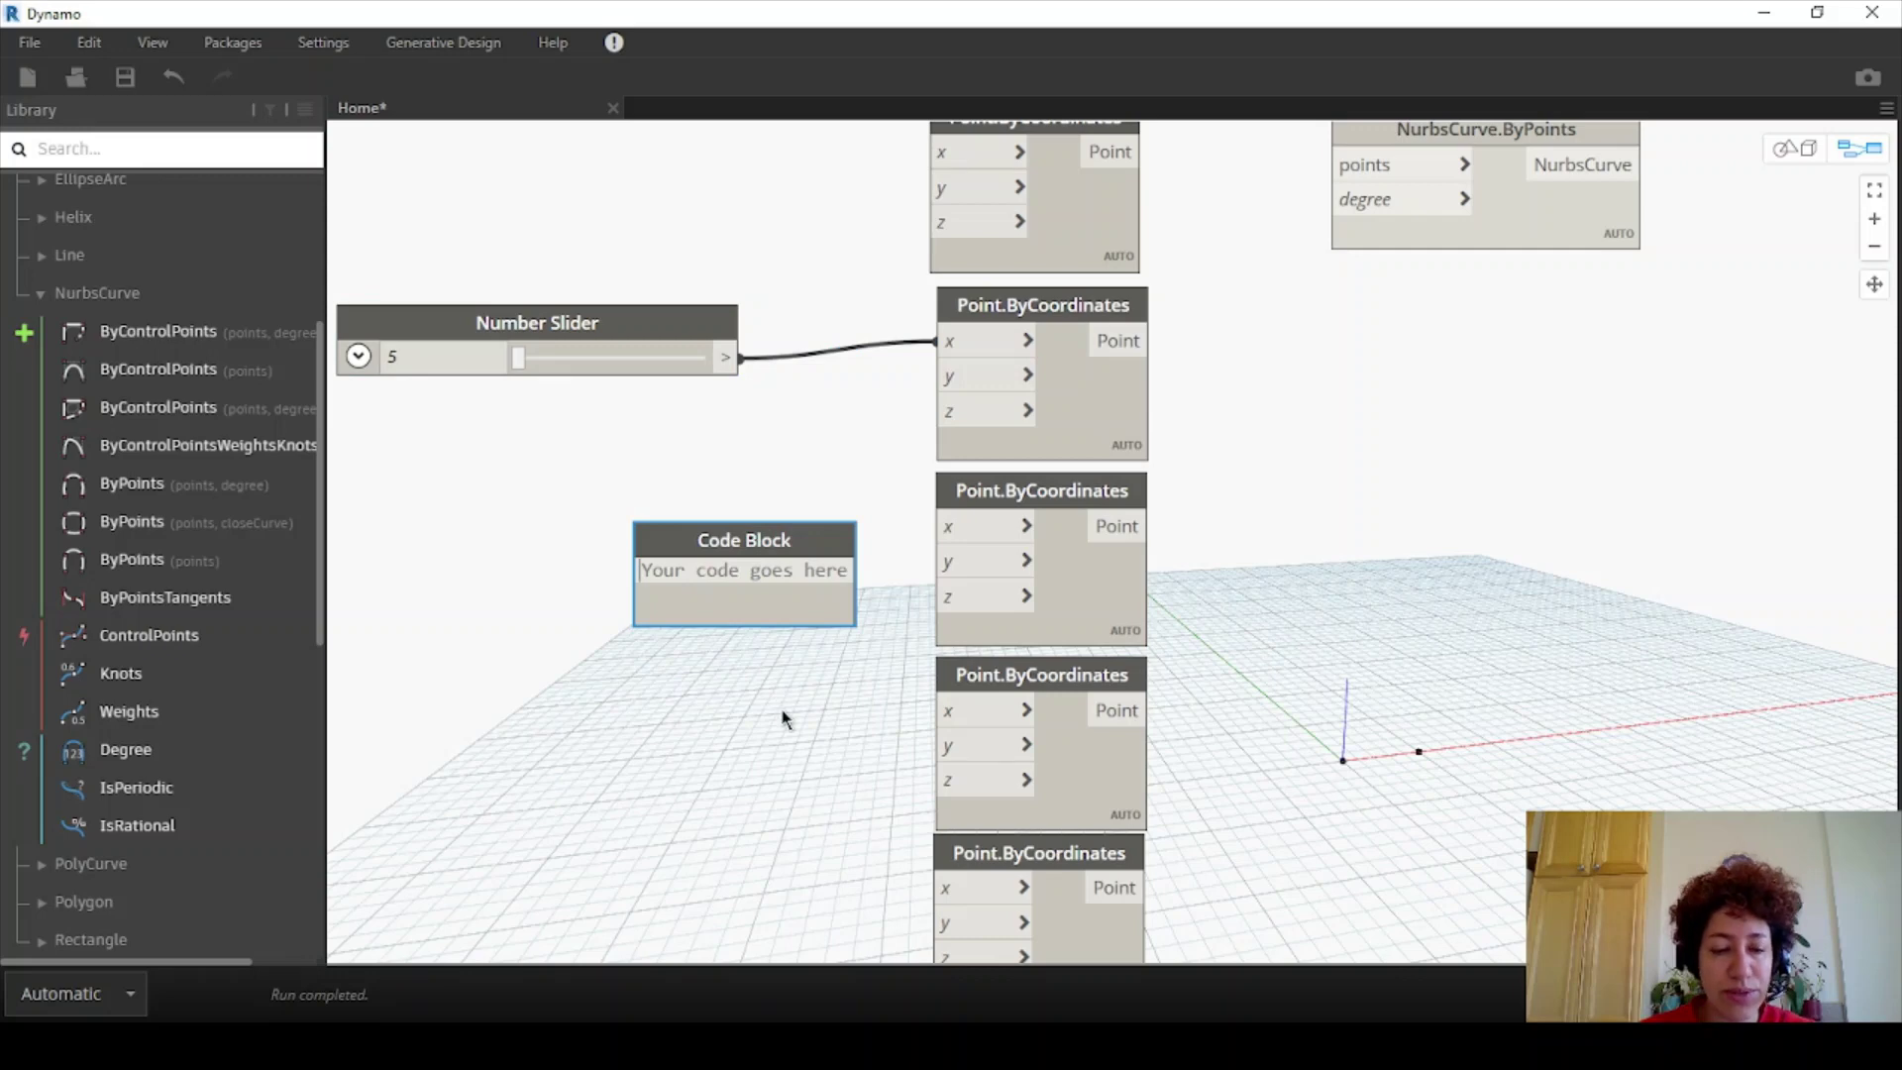
{"action": "type", "text": "w*"}
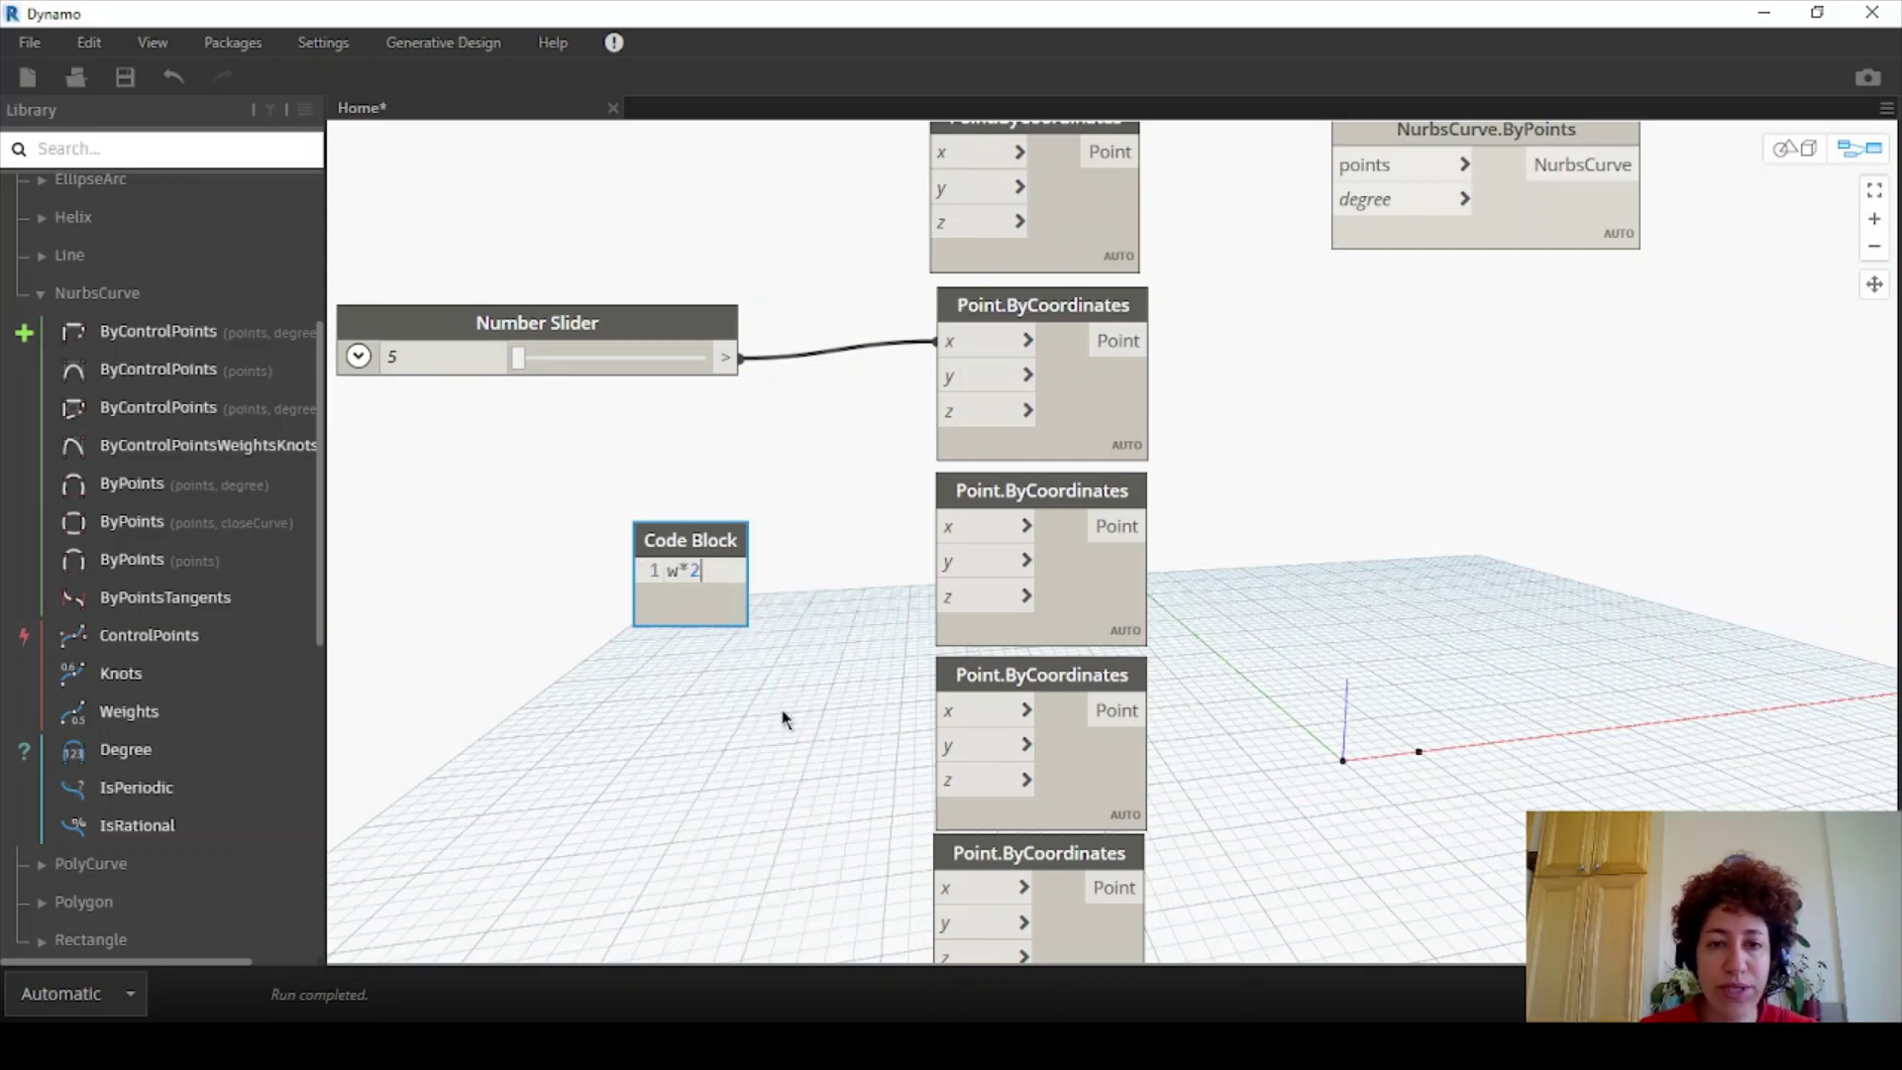
{"action": "type", "text": "2"}
{"action": "left_click_drag", "start_coordinate": [717, 539], "coordinate": [818, 518]}
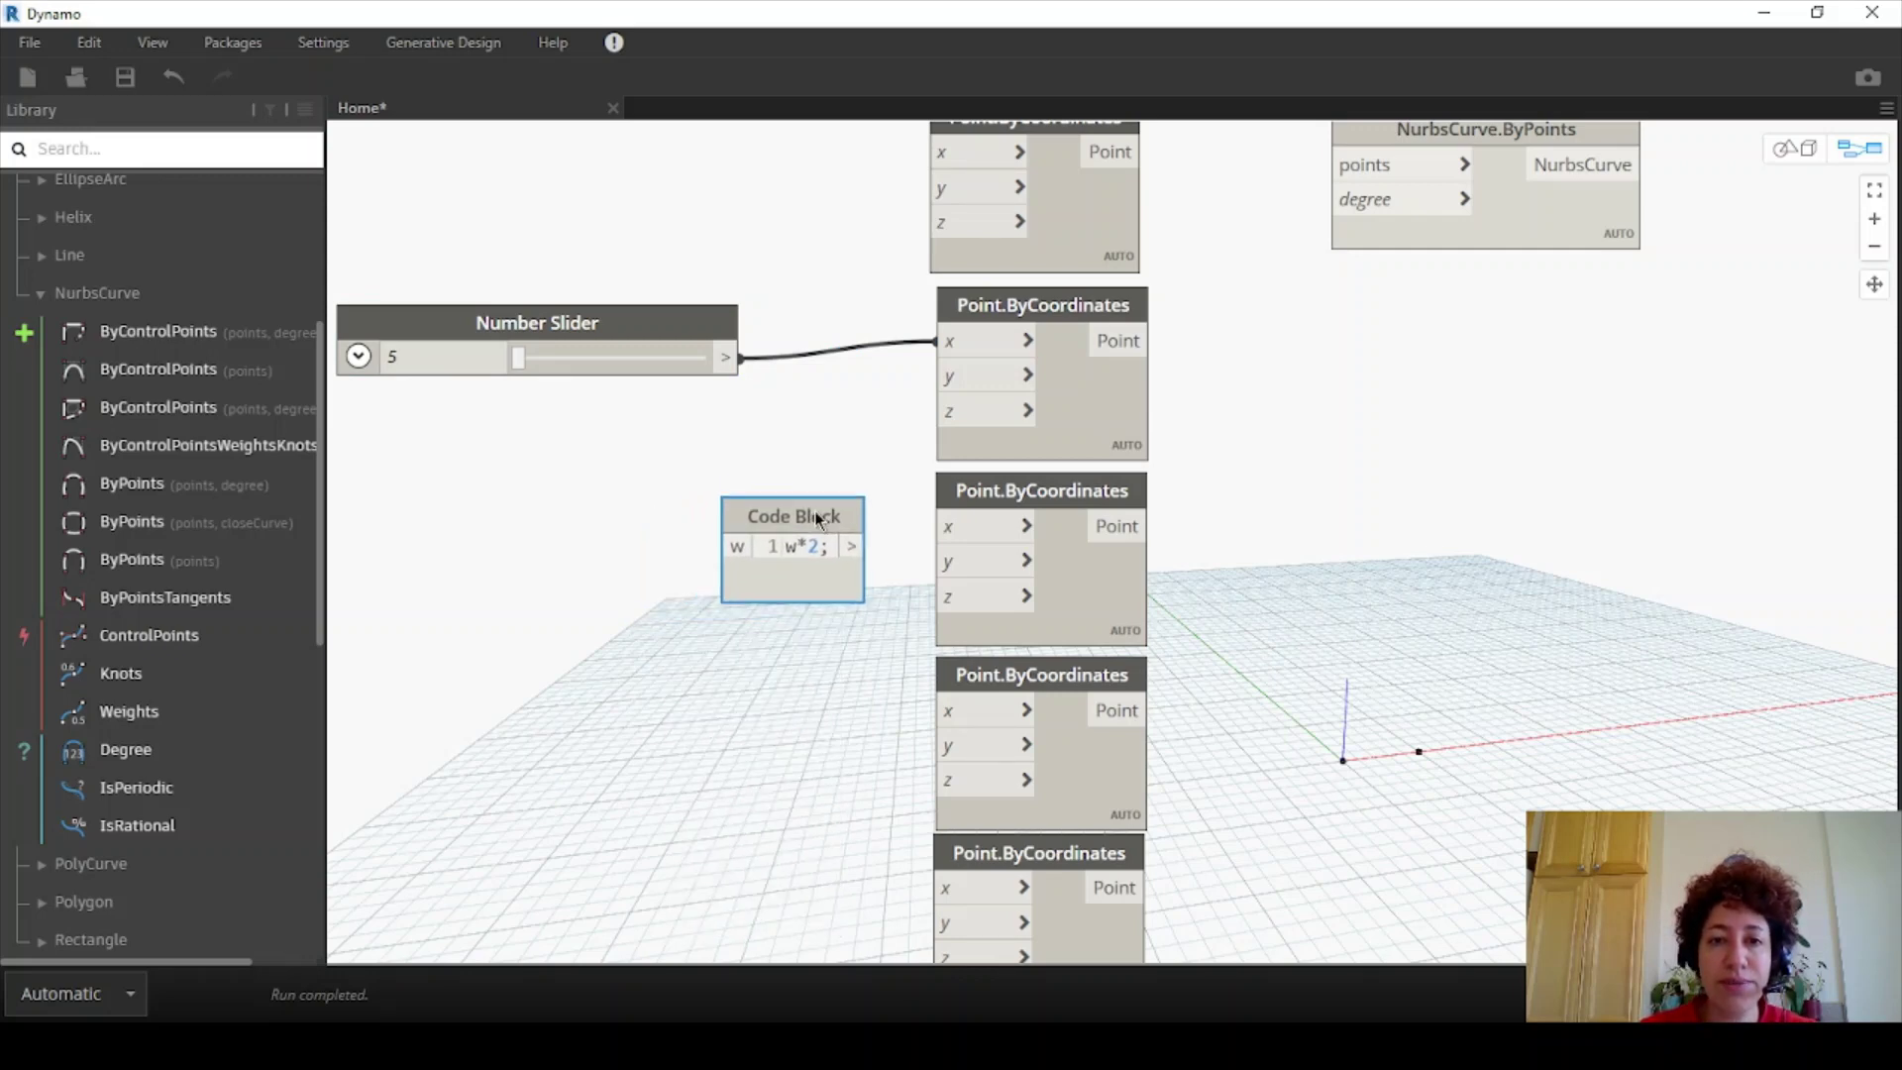
{"action": "left_click_drag", "start_coordinate": [730, 356], "coordinate": [737, 547]}
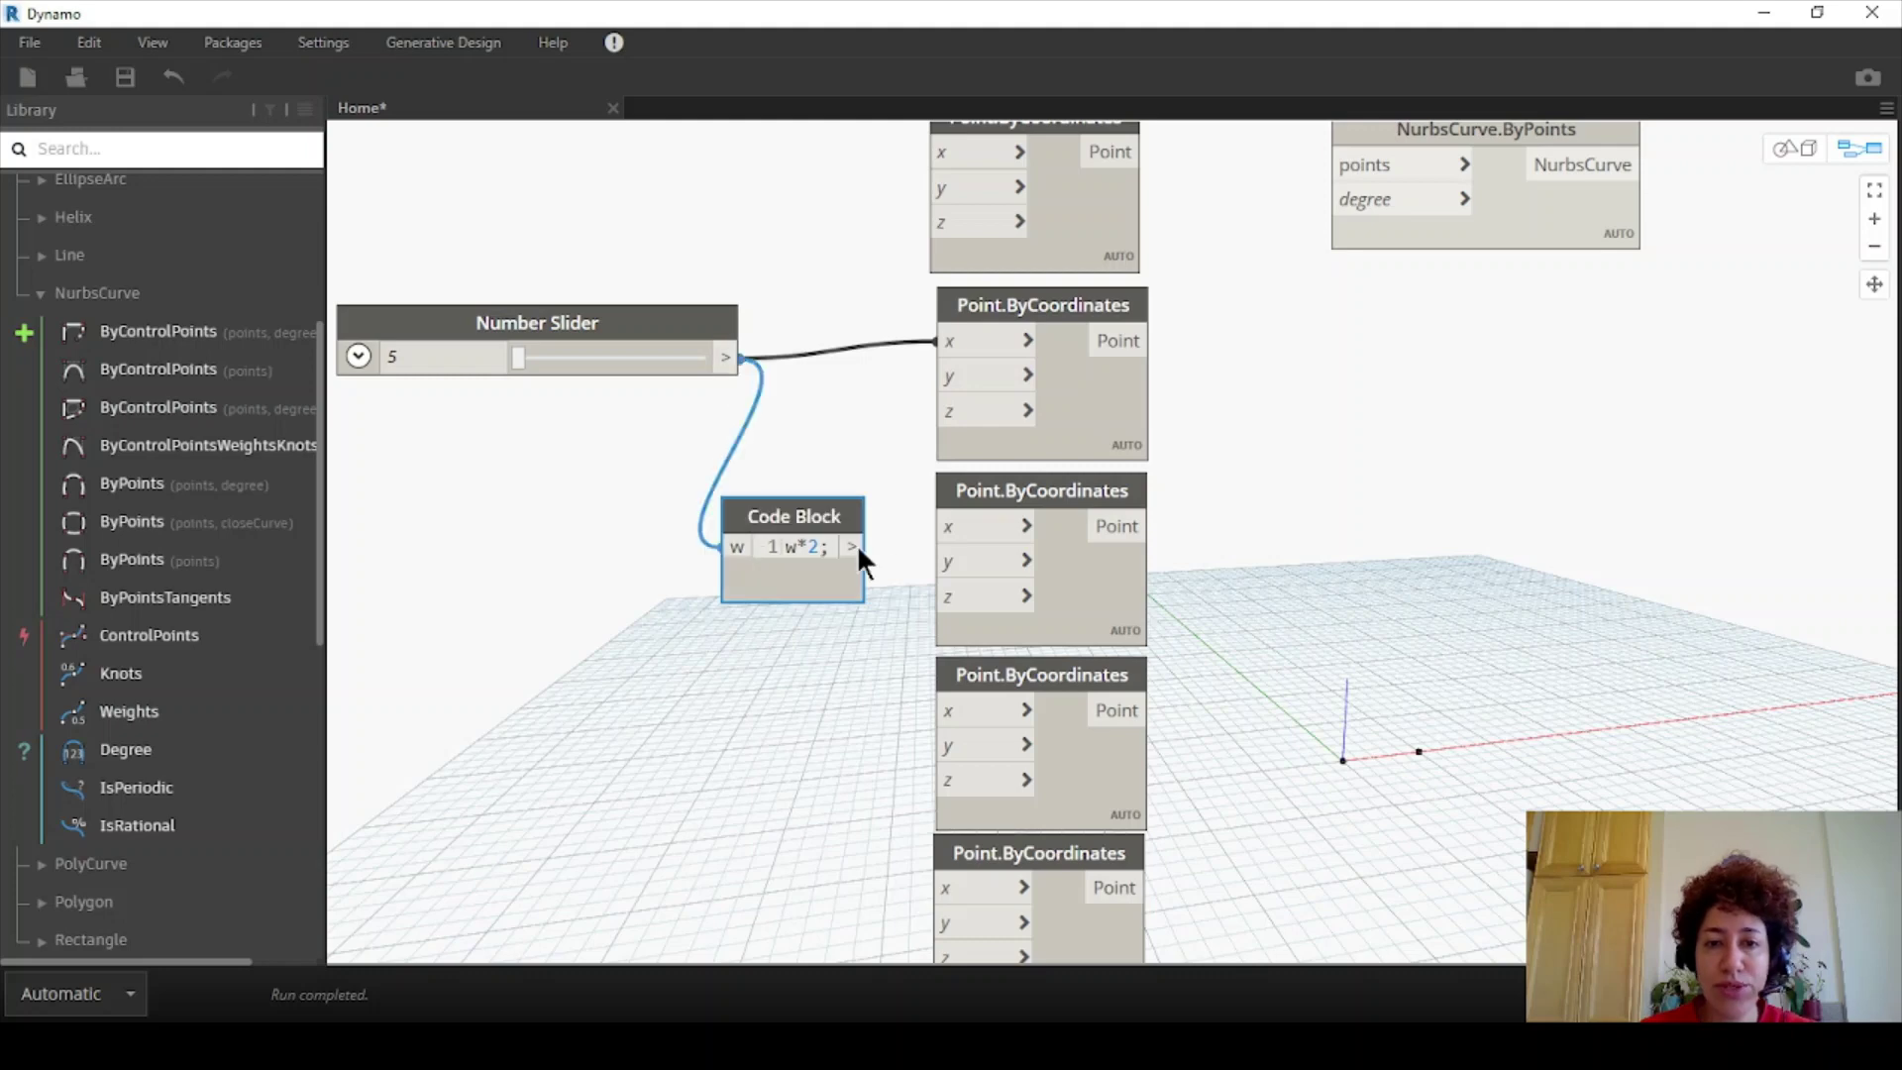
{"action": "left_click_drag", "start_coordinate": [854, 548], "coordinate": [966, 530]}
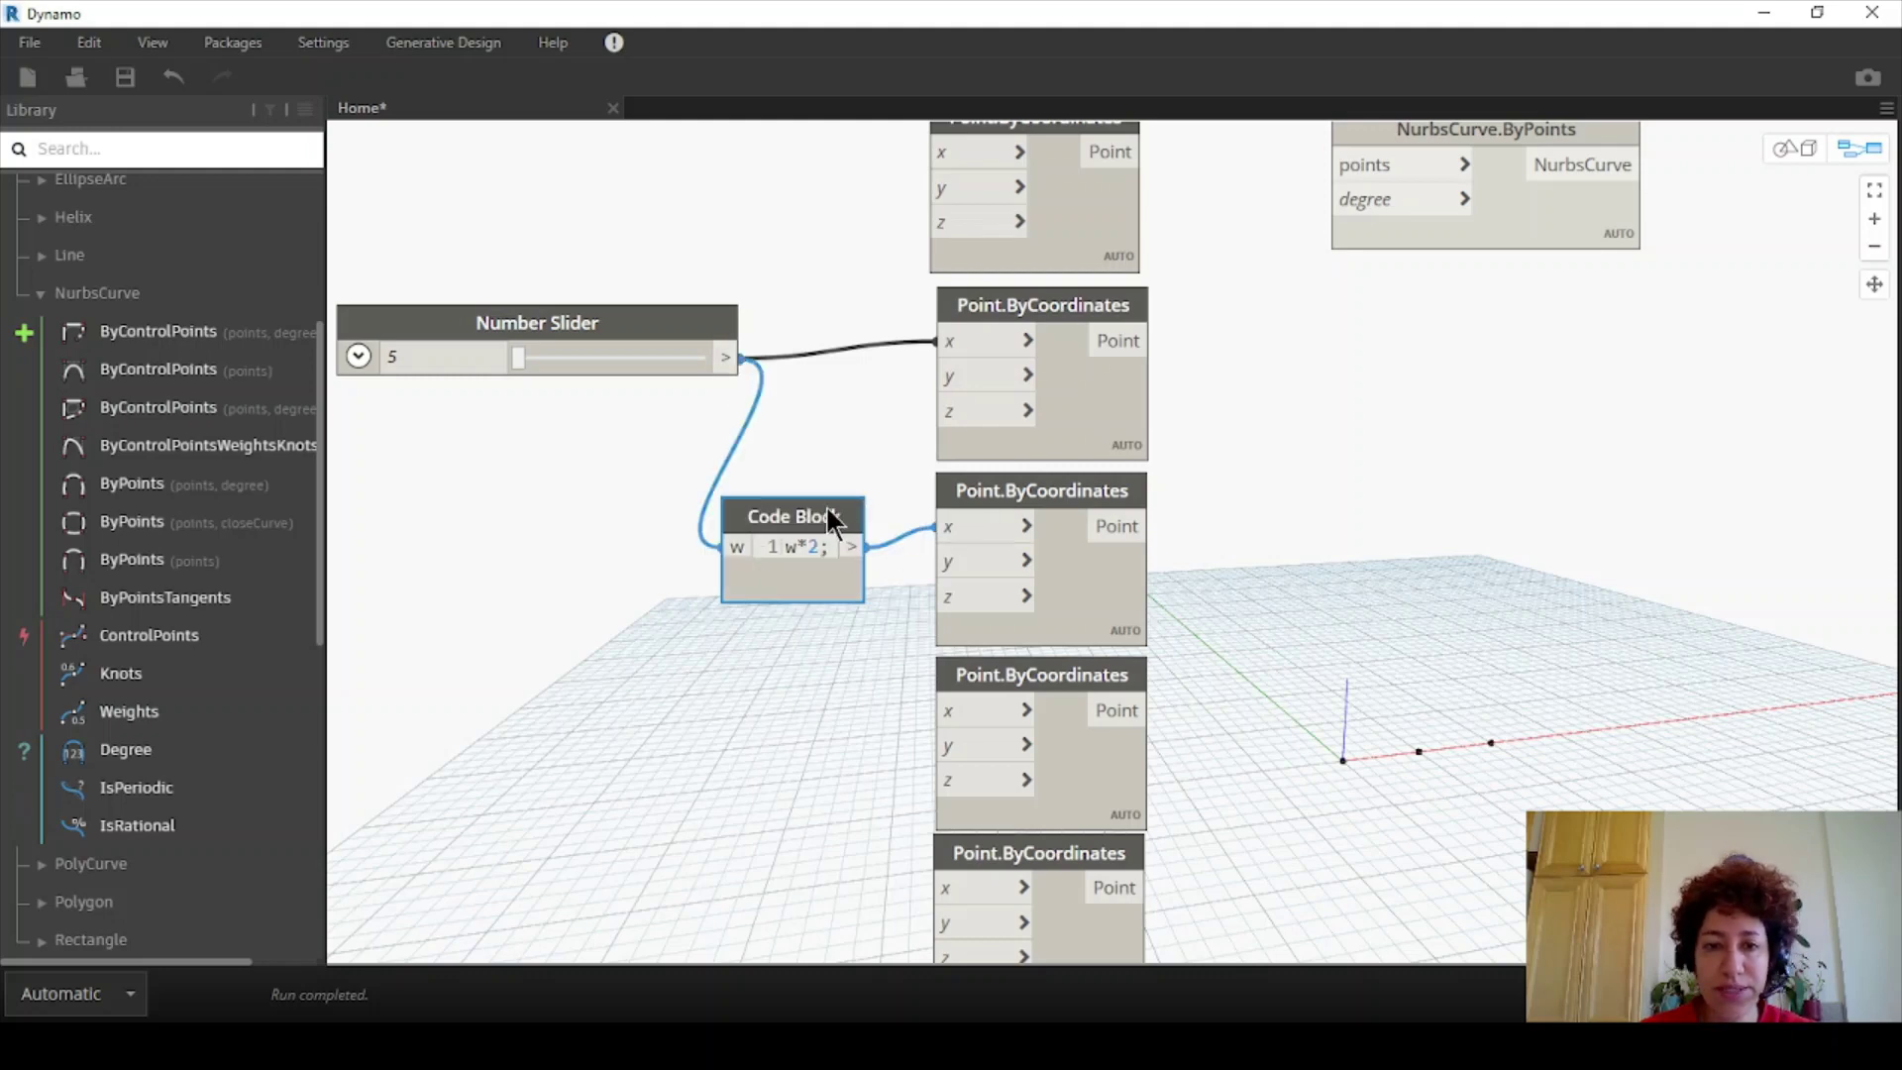
{"action": "left_click_drag", "start_coordinate": [807, 514], "coordinate": [811, 507]}
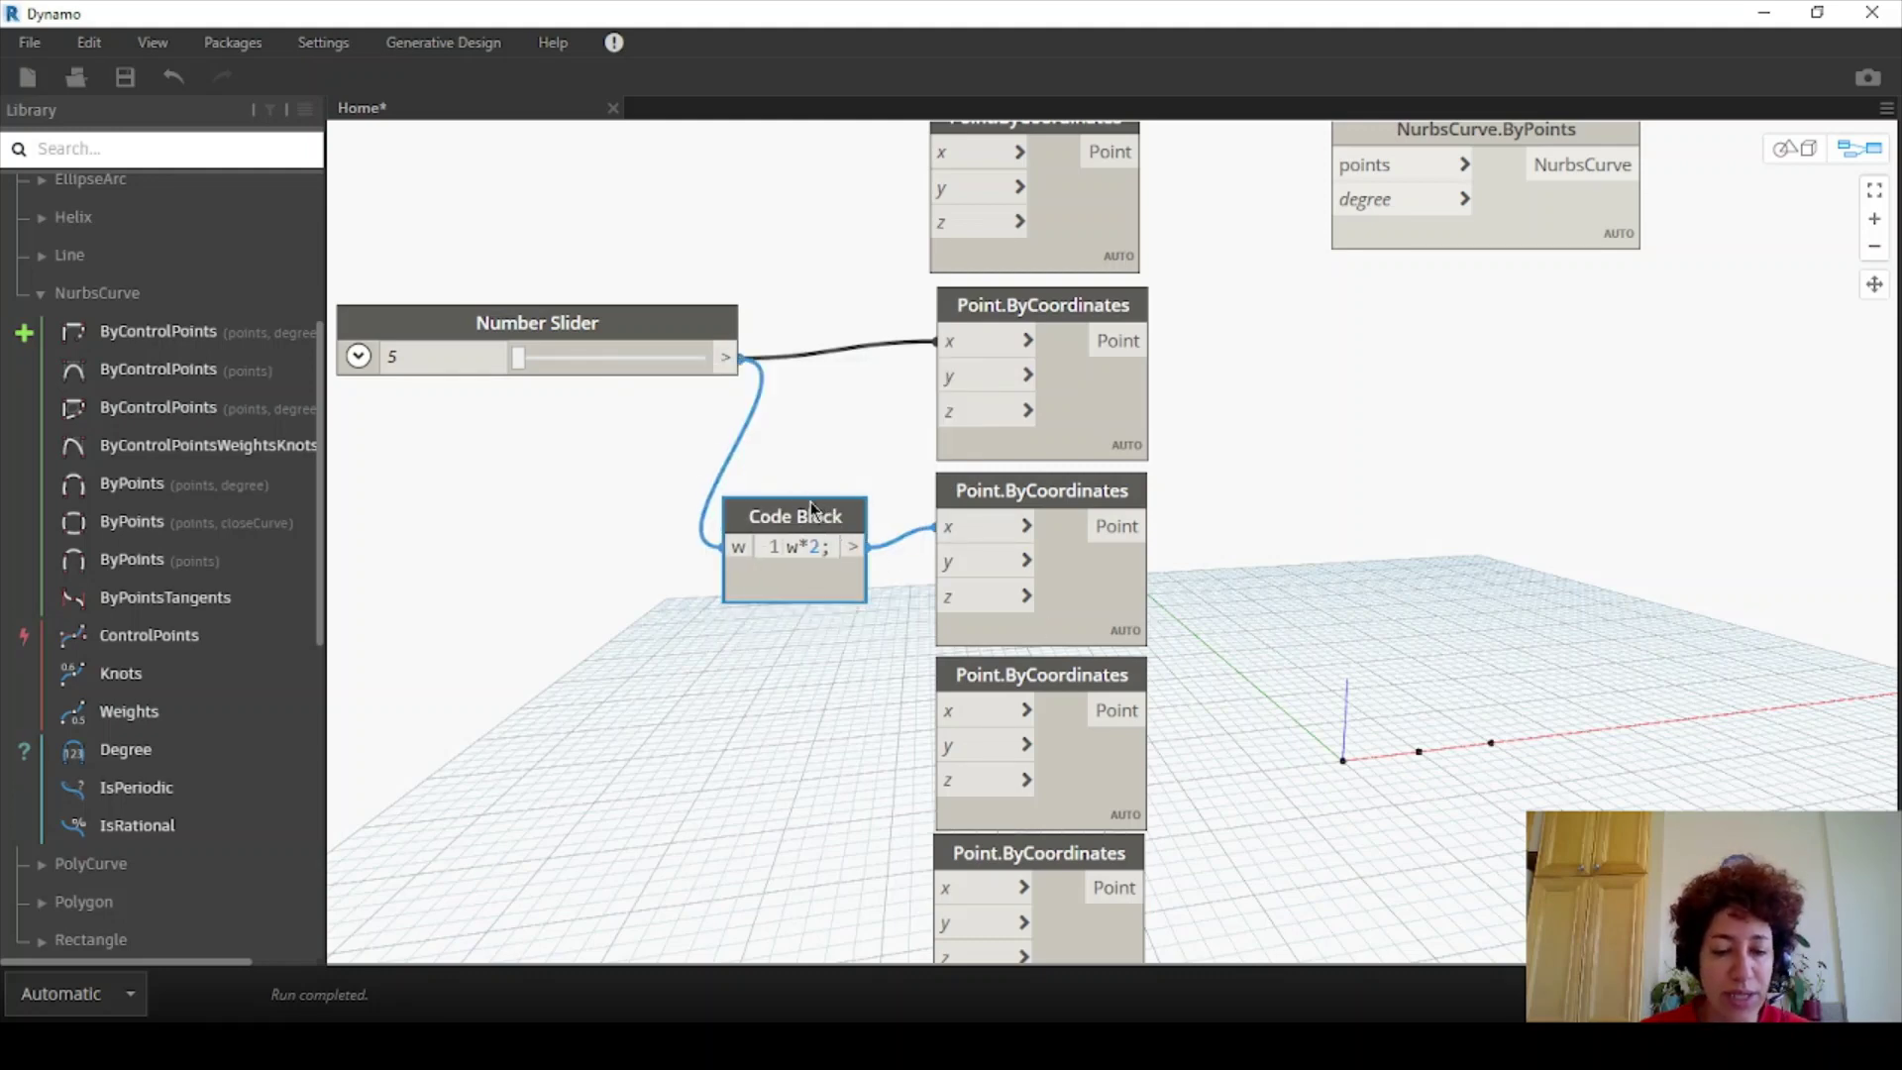
- Duplicate it as a w*3 Code Block wired to the third point's x input
{"action": "key", "text": "ctrl+c"}
{"action": "key", "text": "ctrl+v"}
{"action": "left_click_drag", "start_coordinate": [1005, 603], "coordinate": [786, 711]}
{"action": "double_click", "coordinate": [815, 734]}
{"action": "type", "text": "3"}
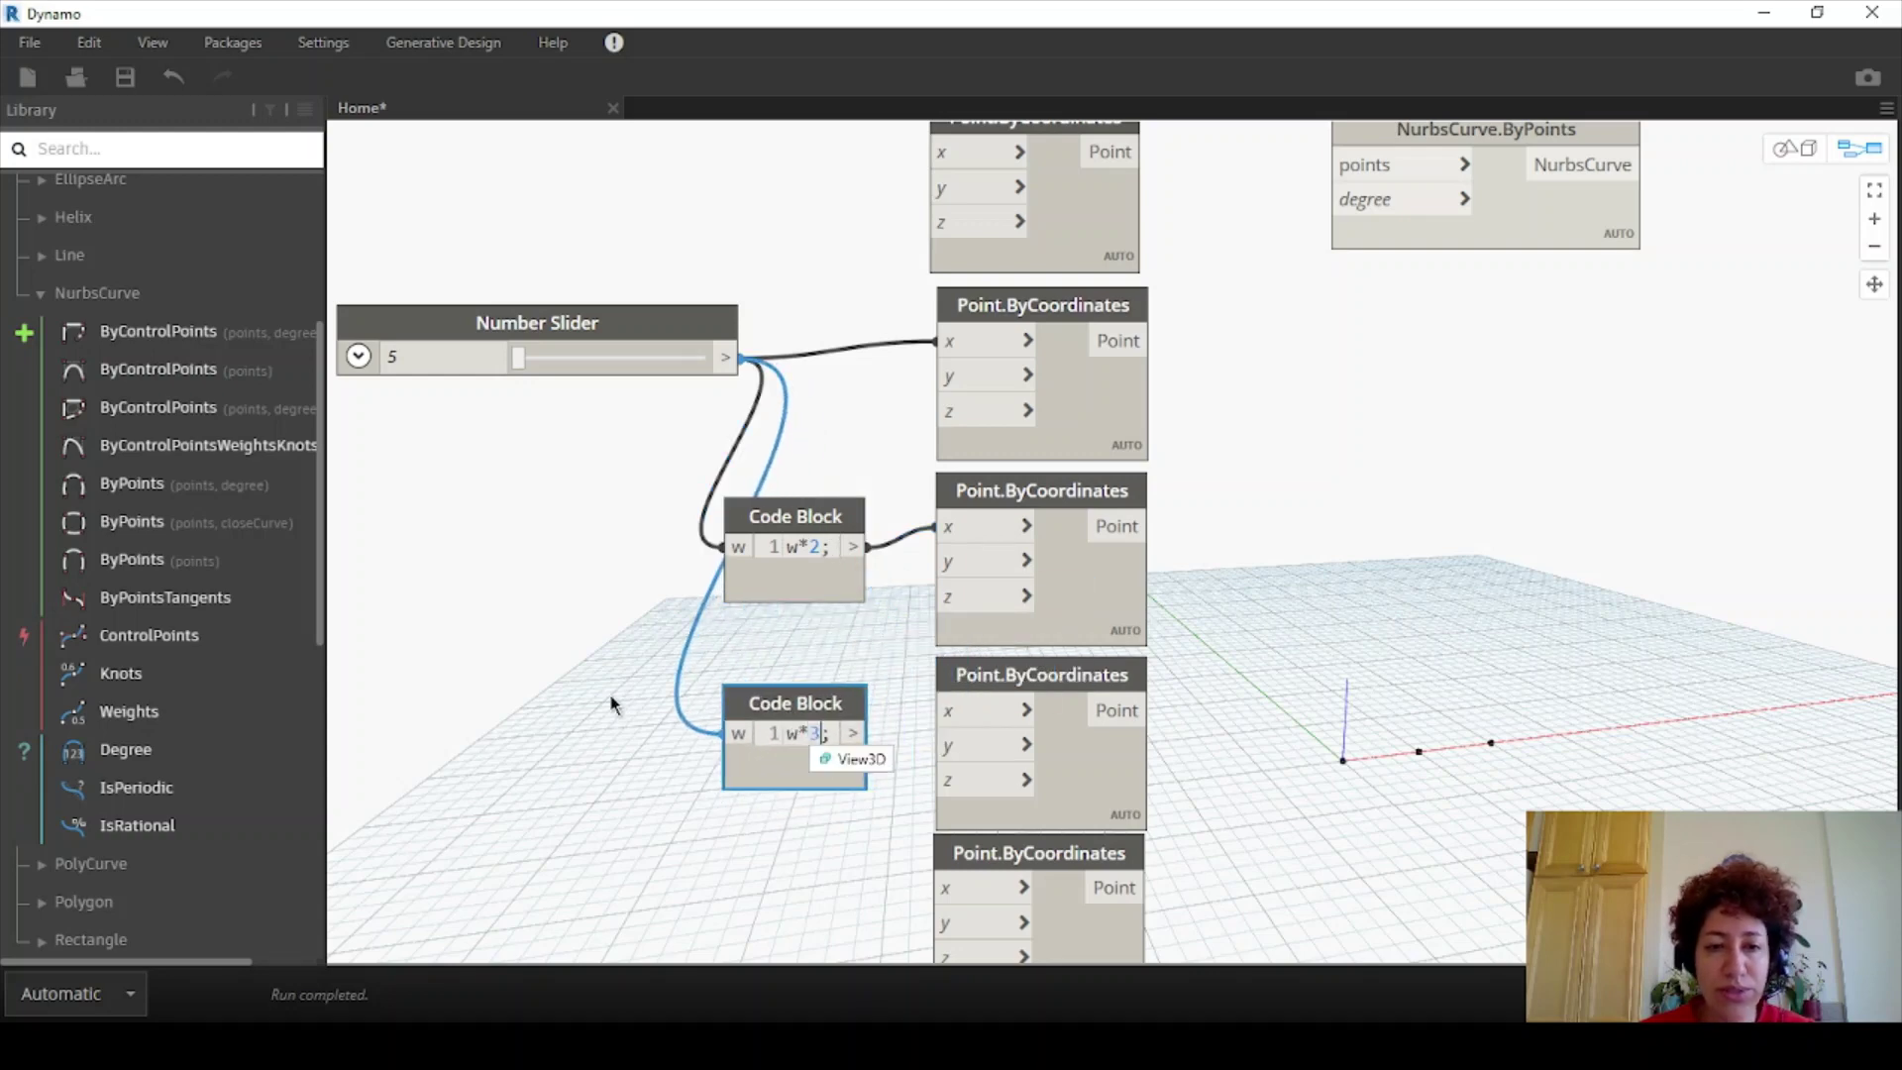
{"action": "left_click", "coordinate": [611, 703]}
{"action": "left_click_drag", "start_coordinate": [858, 736], "coordinate": [966, 724]}
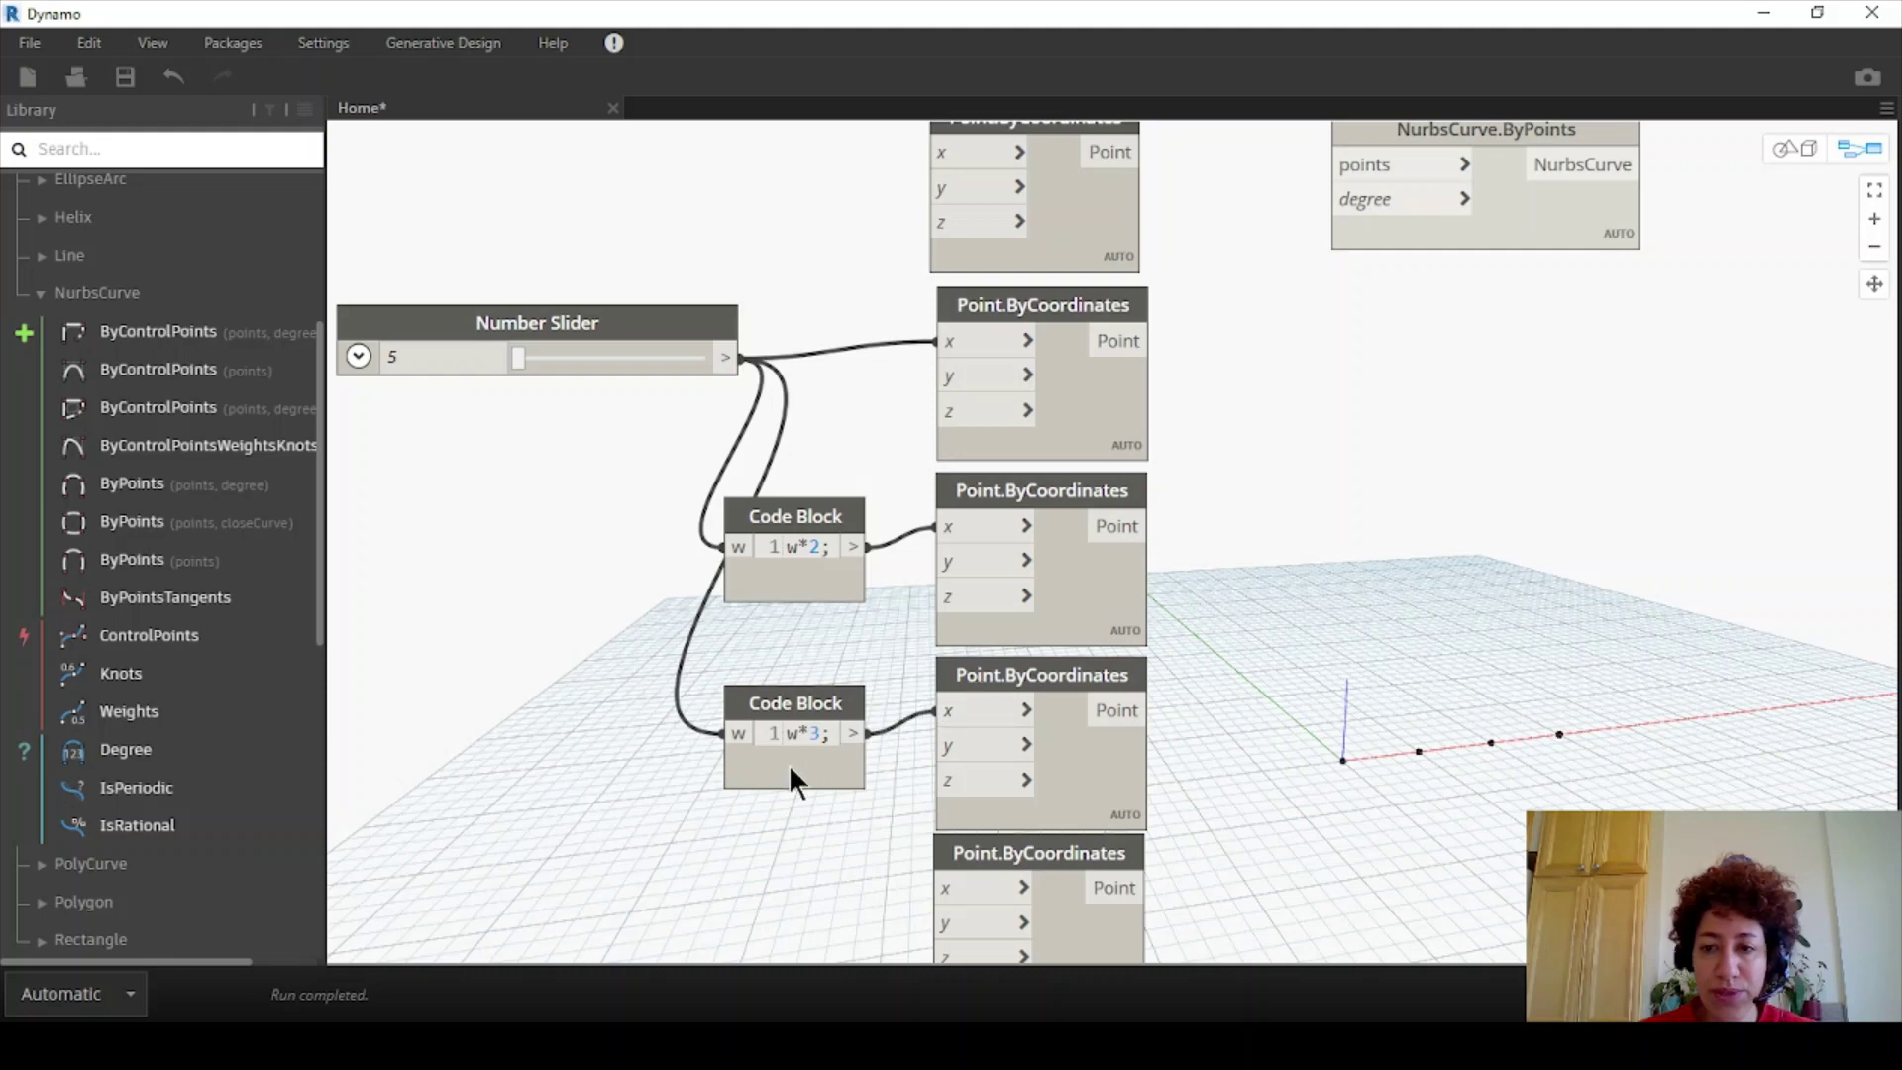
- Duplicate the w*3 block as w*4 and wire it to the last point's x input
{"action": "middle_click_drag", "start_coordinate": [789, 764], "coordinate": [794, 587]}
{"action": "scroll", "coordinate": [823, 531], "scroll_direction": "up", "scroll_amount": 2}
{"action": "left_click", "coordinate": [822, 533]}
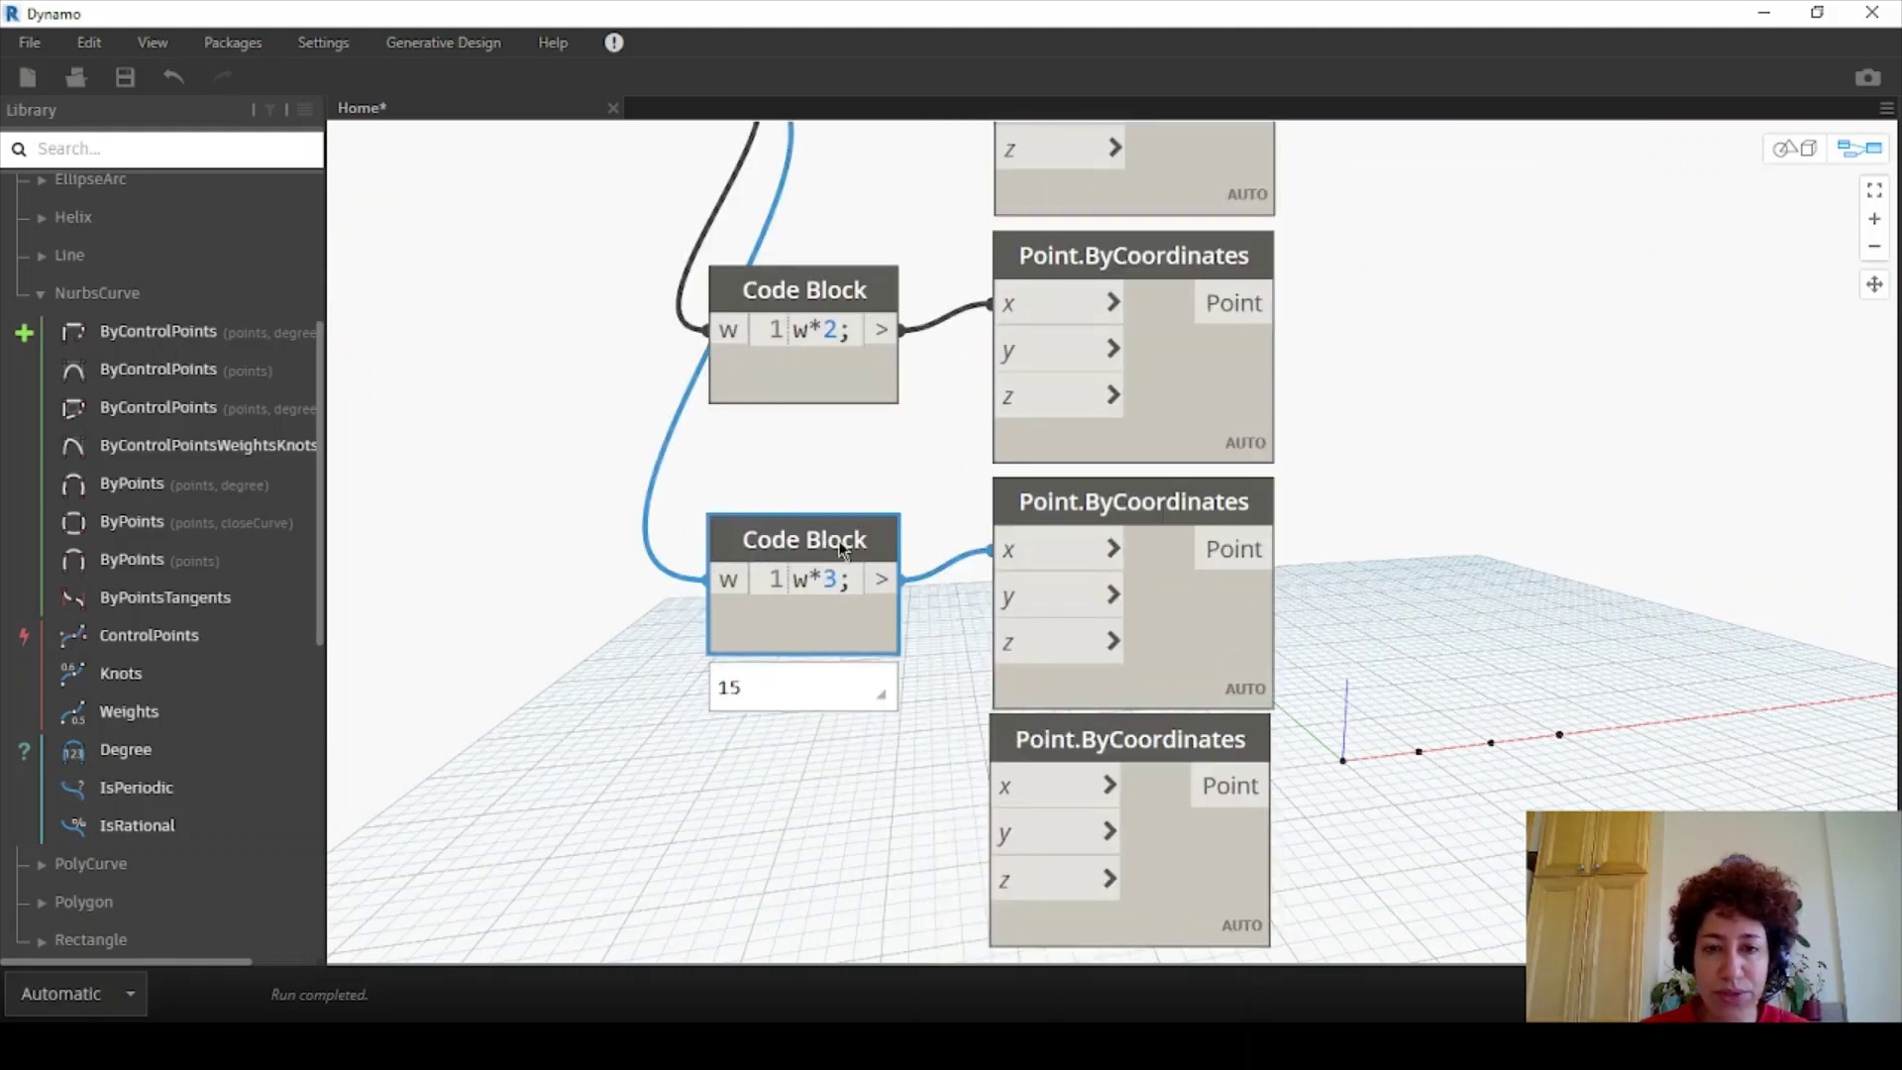
{"action": "key", "text": "ctrl+c"}
{"action": "key", "text": "ctrl+v"}
{"action": "left_click_drag", "start_coordinate": [1011, 560], "coordinate": [812, 750]}
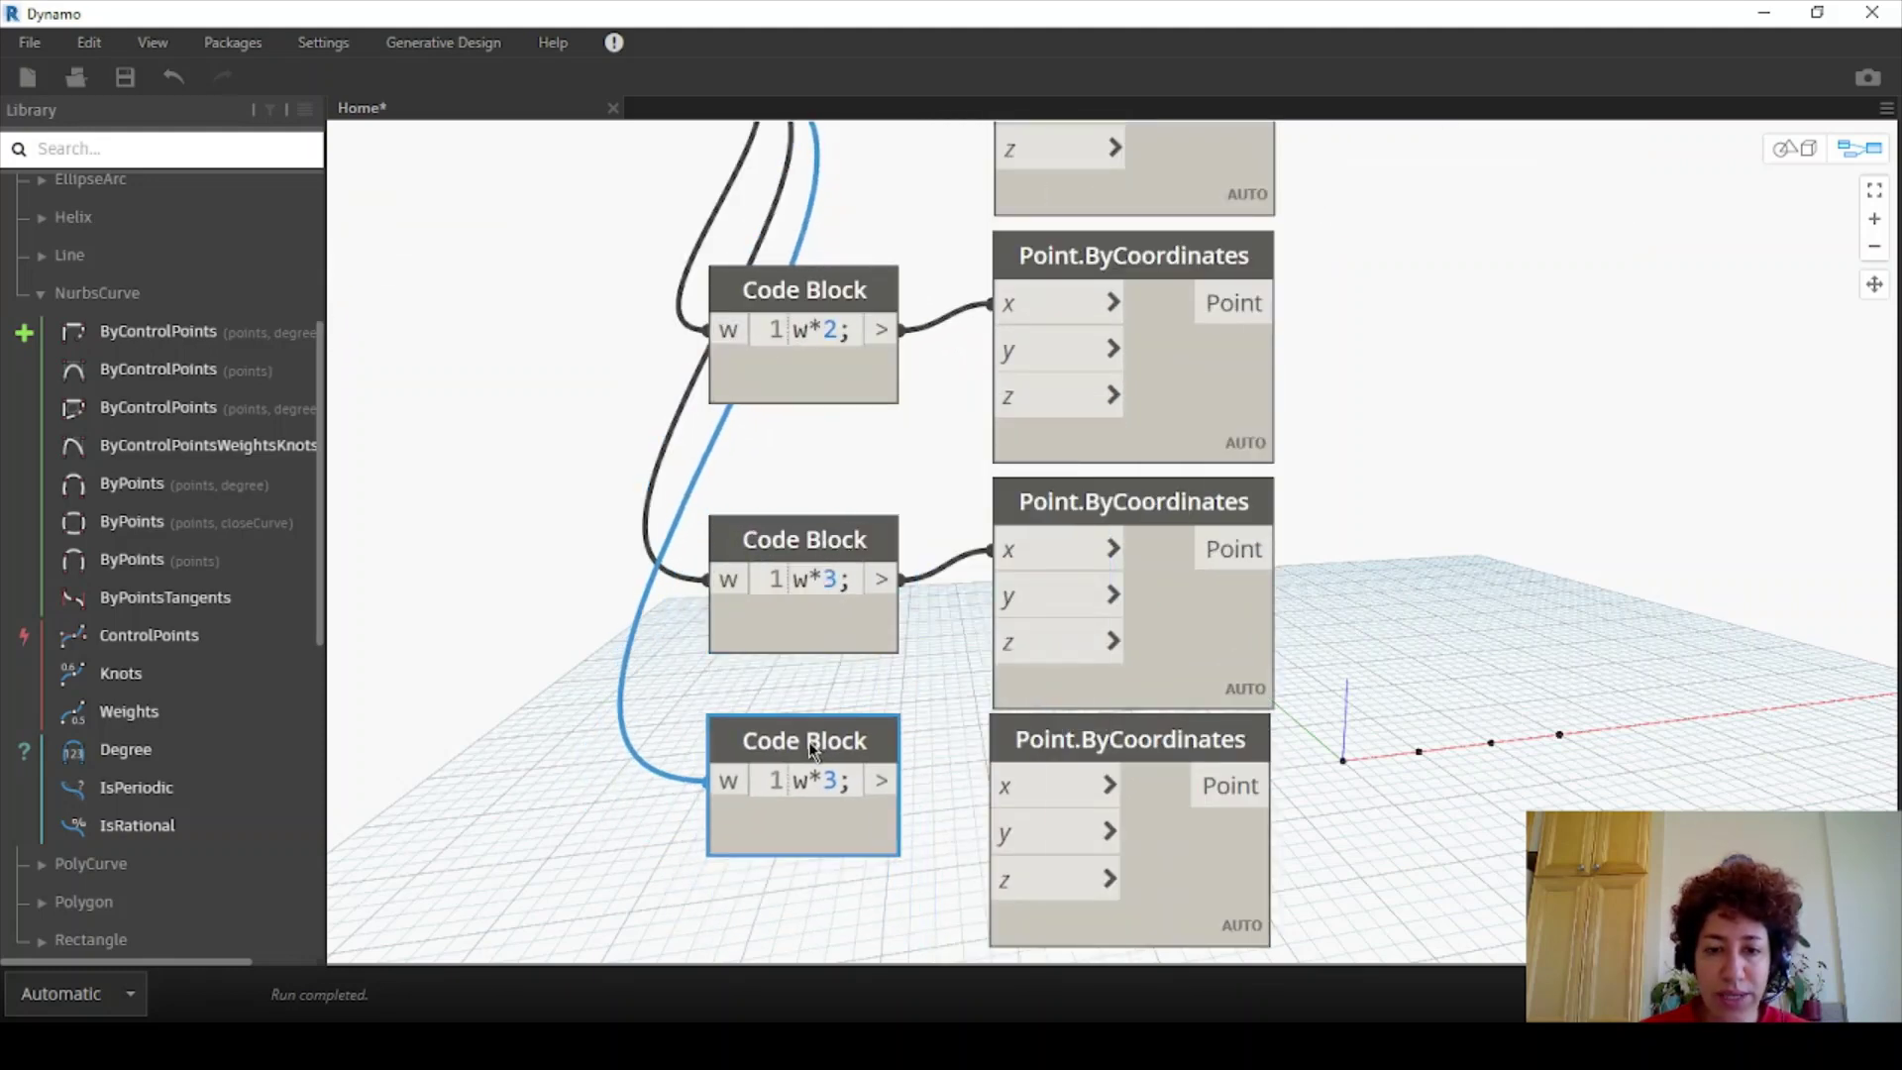
{"action": "left_click", "coordinate": [830, 783]}
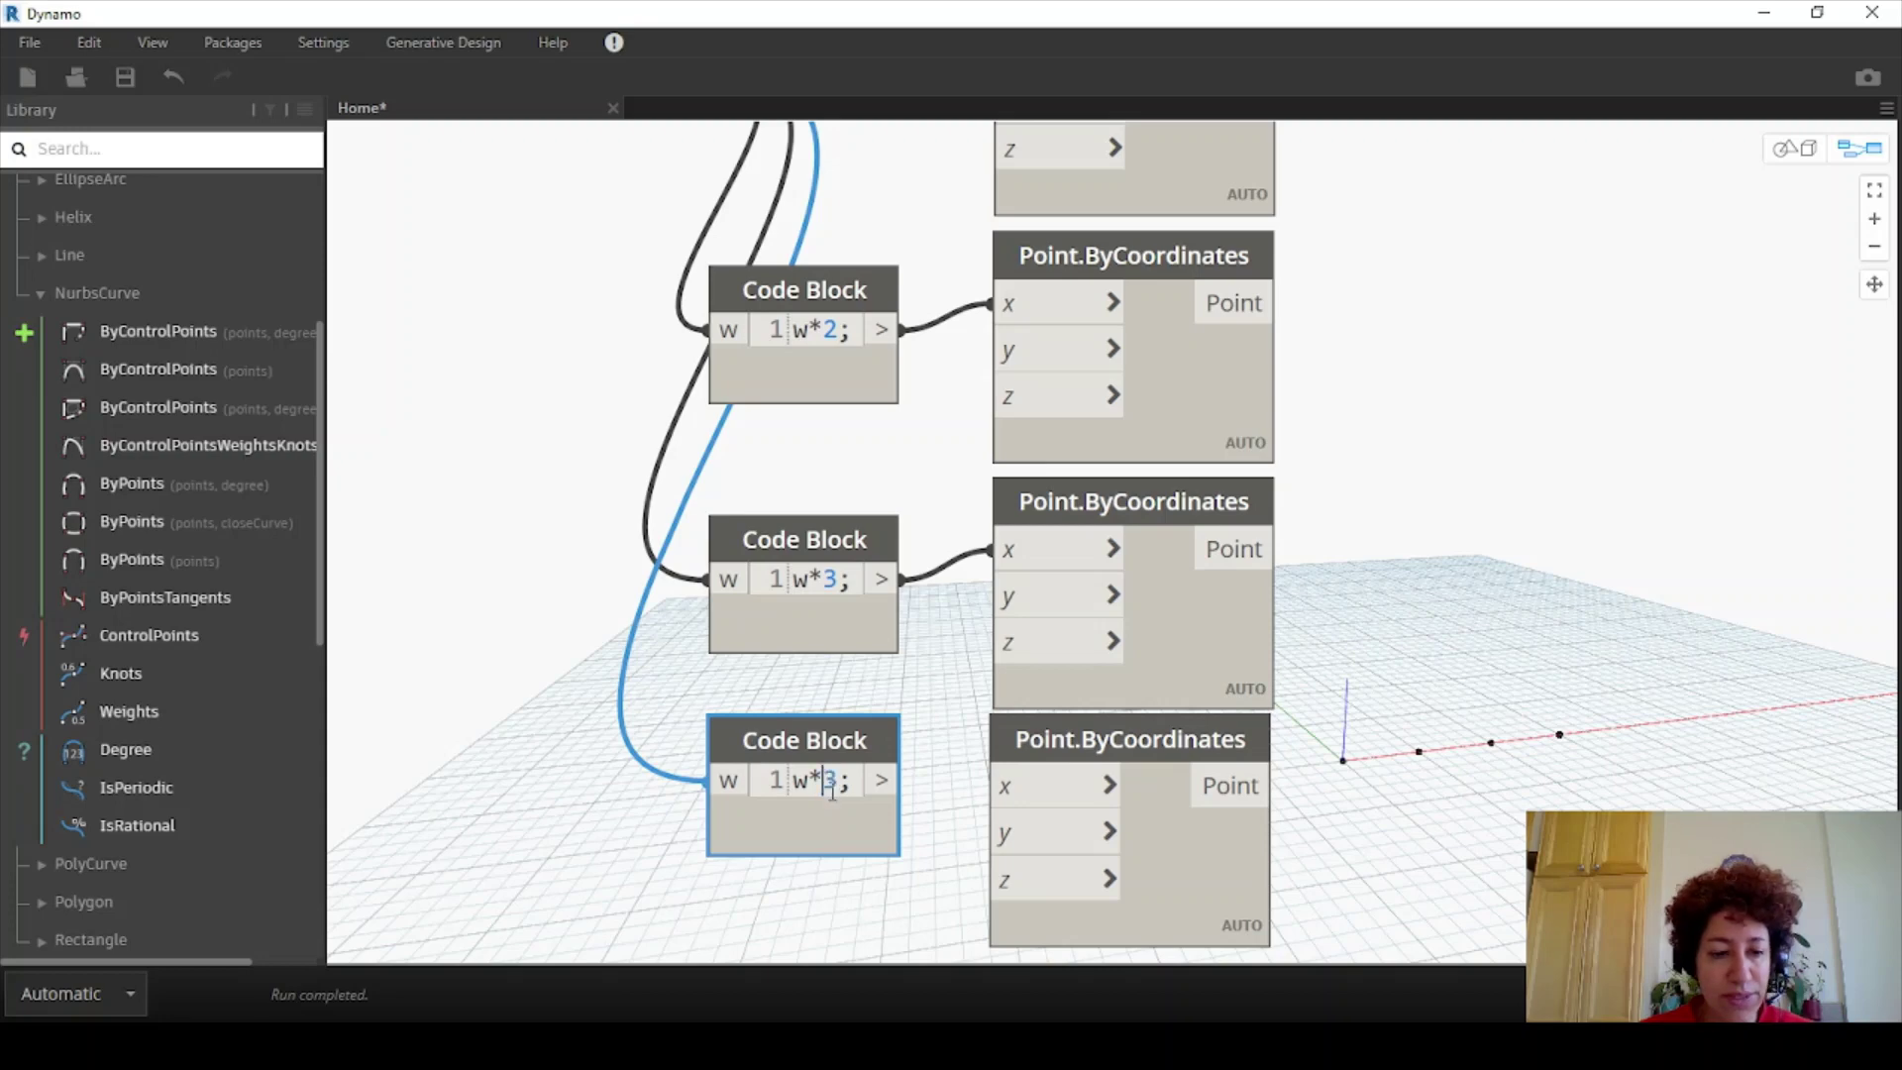
{"action": "type", "text": "4"}
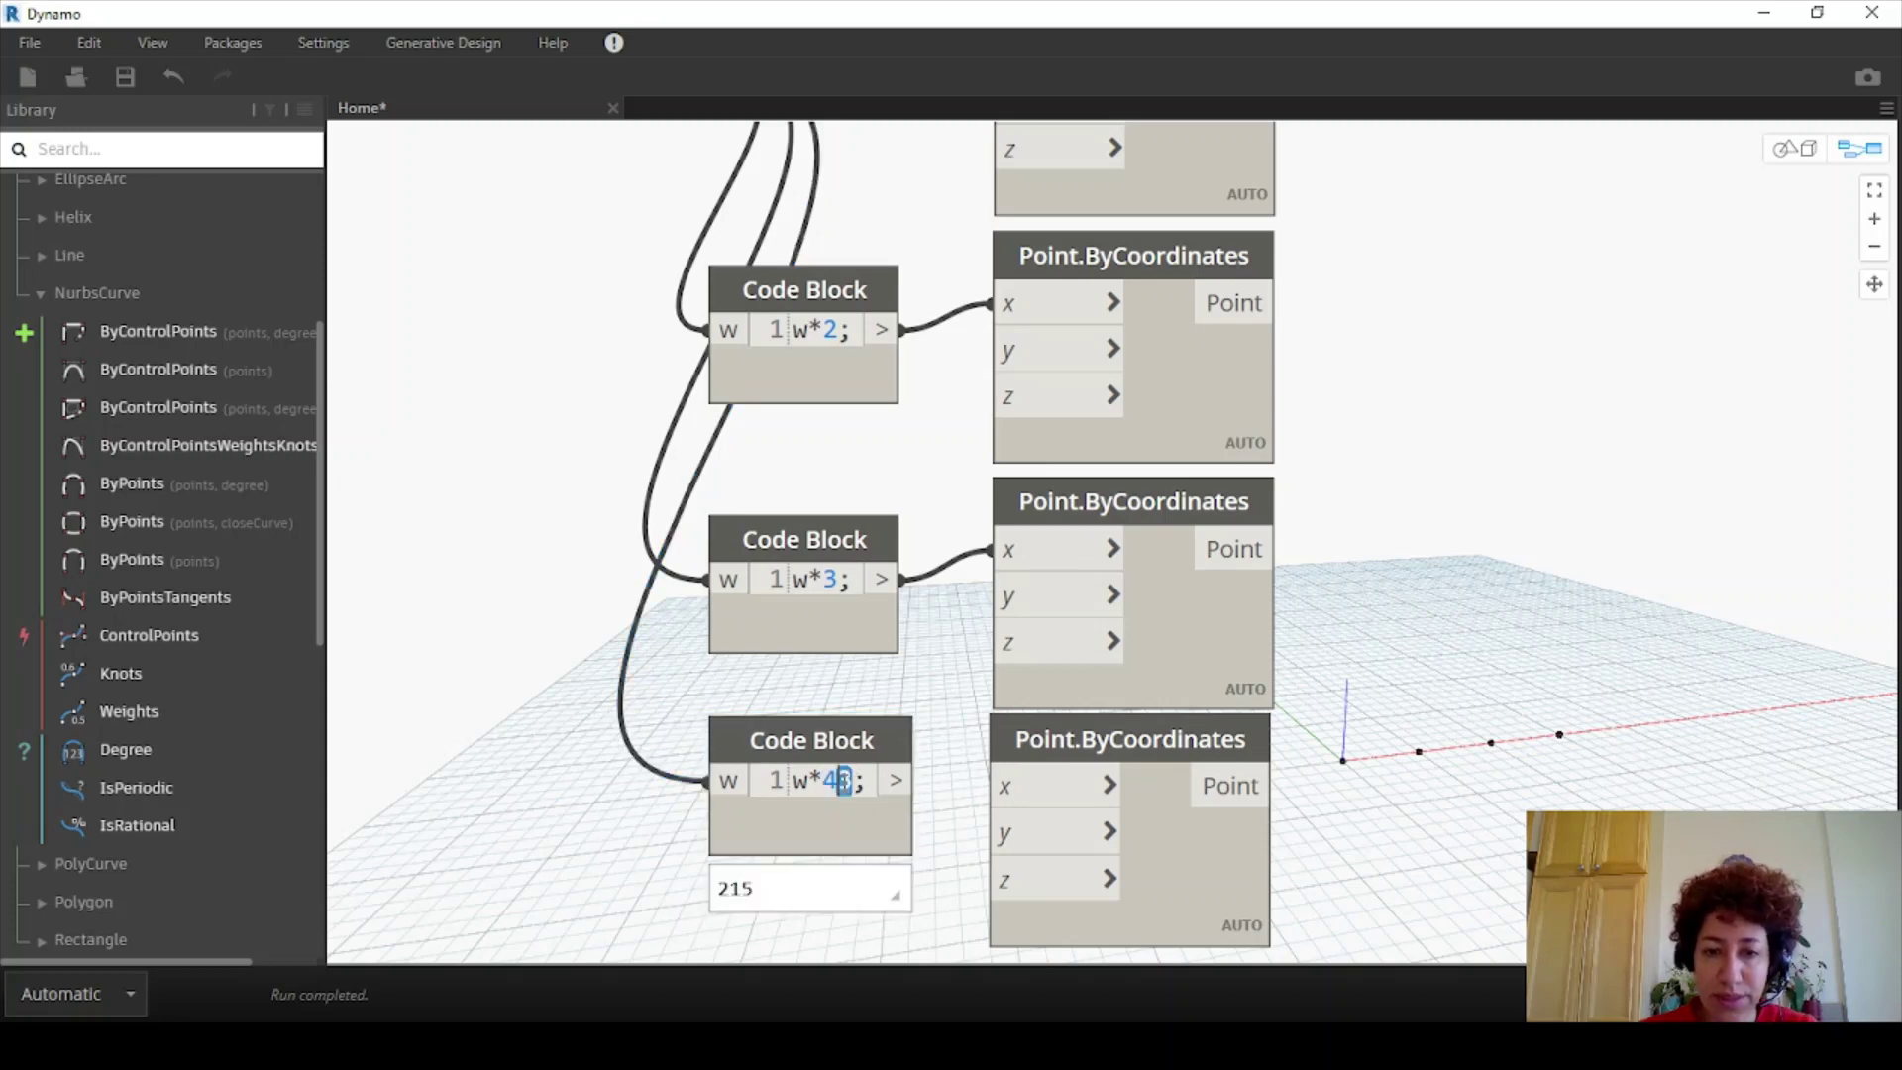
{"action": "key", "text": "BackSpace"}
{"action": "left_click", "coordinate": [896, 785]}
{"action": "left_click_drag", "start_coordinate": [895, 782], "coordinate": [1005, 787]}
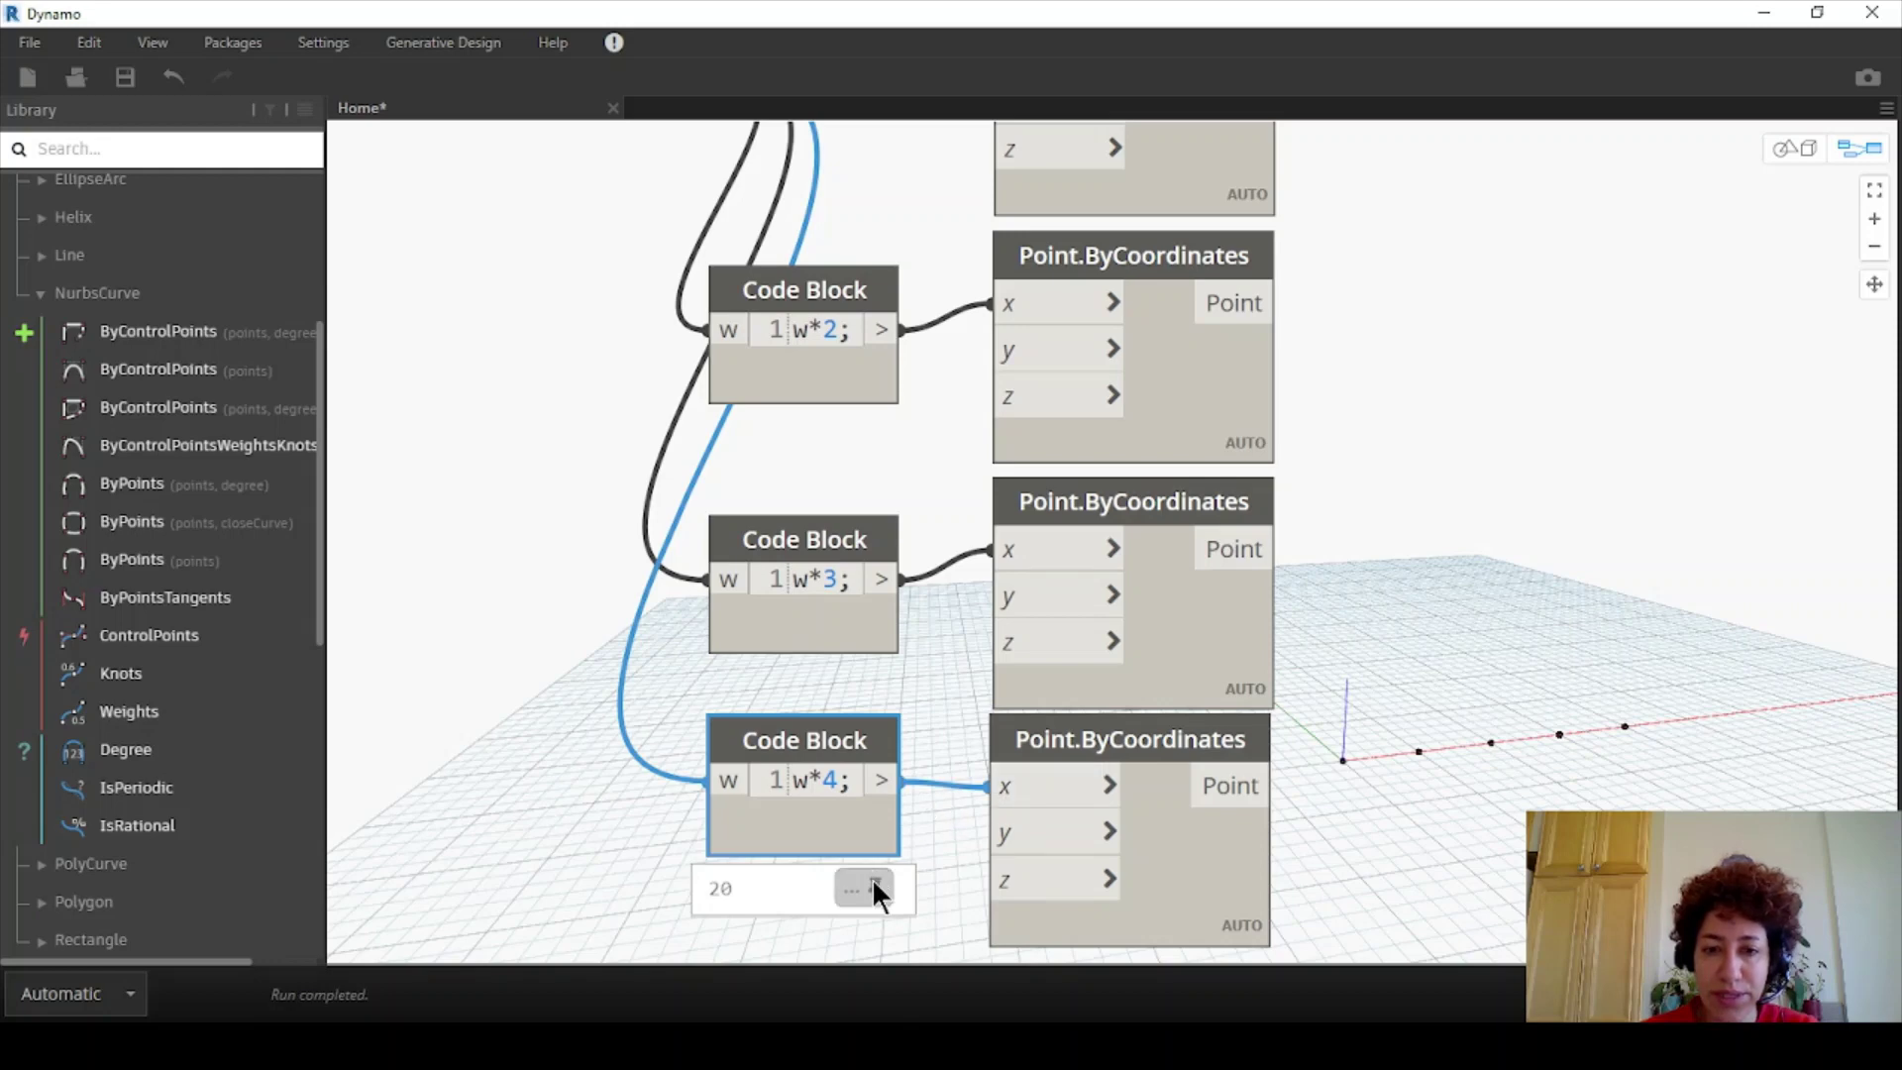
- Move the first Number Slider further left
{"action": "scroll", "coordinate": [883, 807], "scroll_direction": "down", "scroll_amount": 4}
{"action": "scroll", "coordinate": [889, 731], "scroll_direction": "up", "scroll_amount": 1}
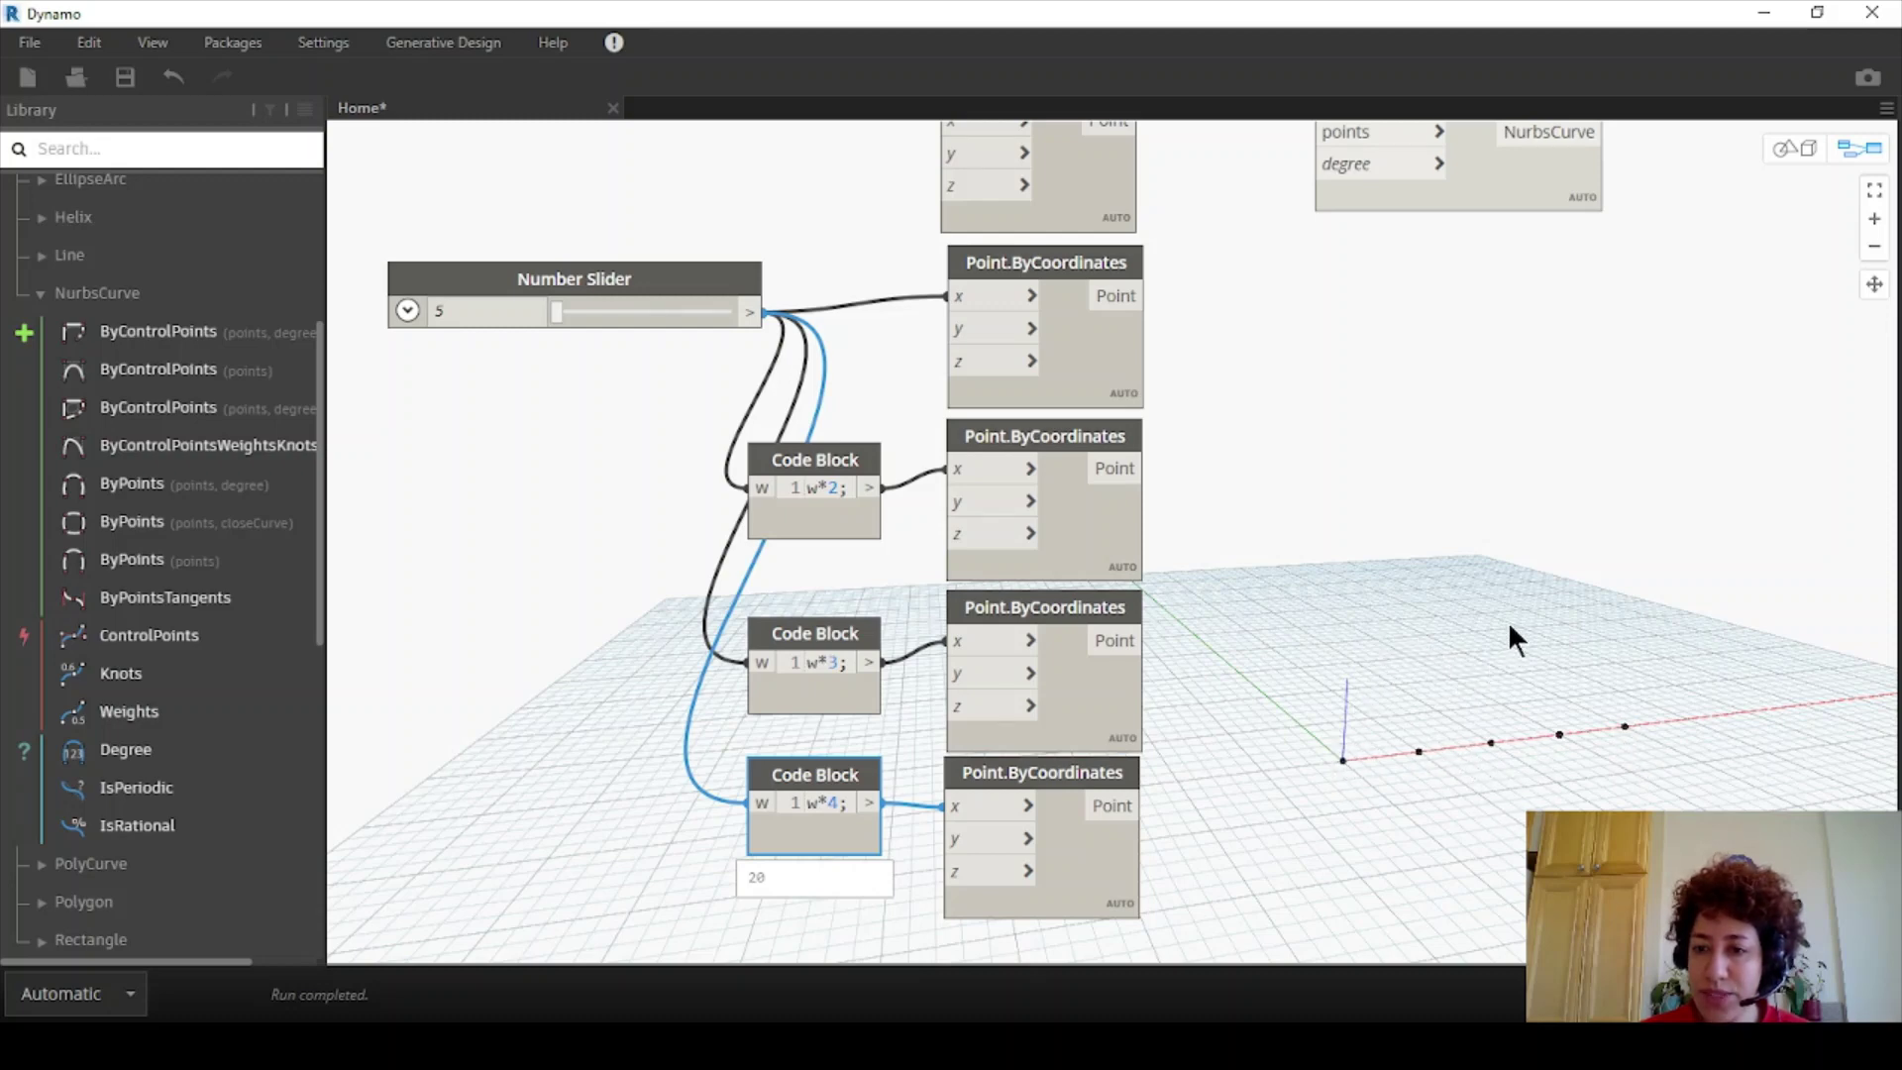
{"action": "scroll", "coordinate": [990, 531], "scroll_direction": "down", "scroll_amount": 2}
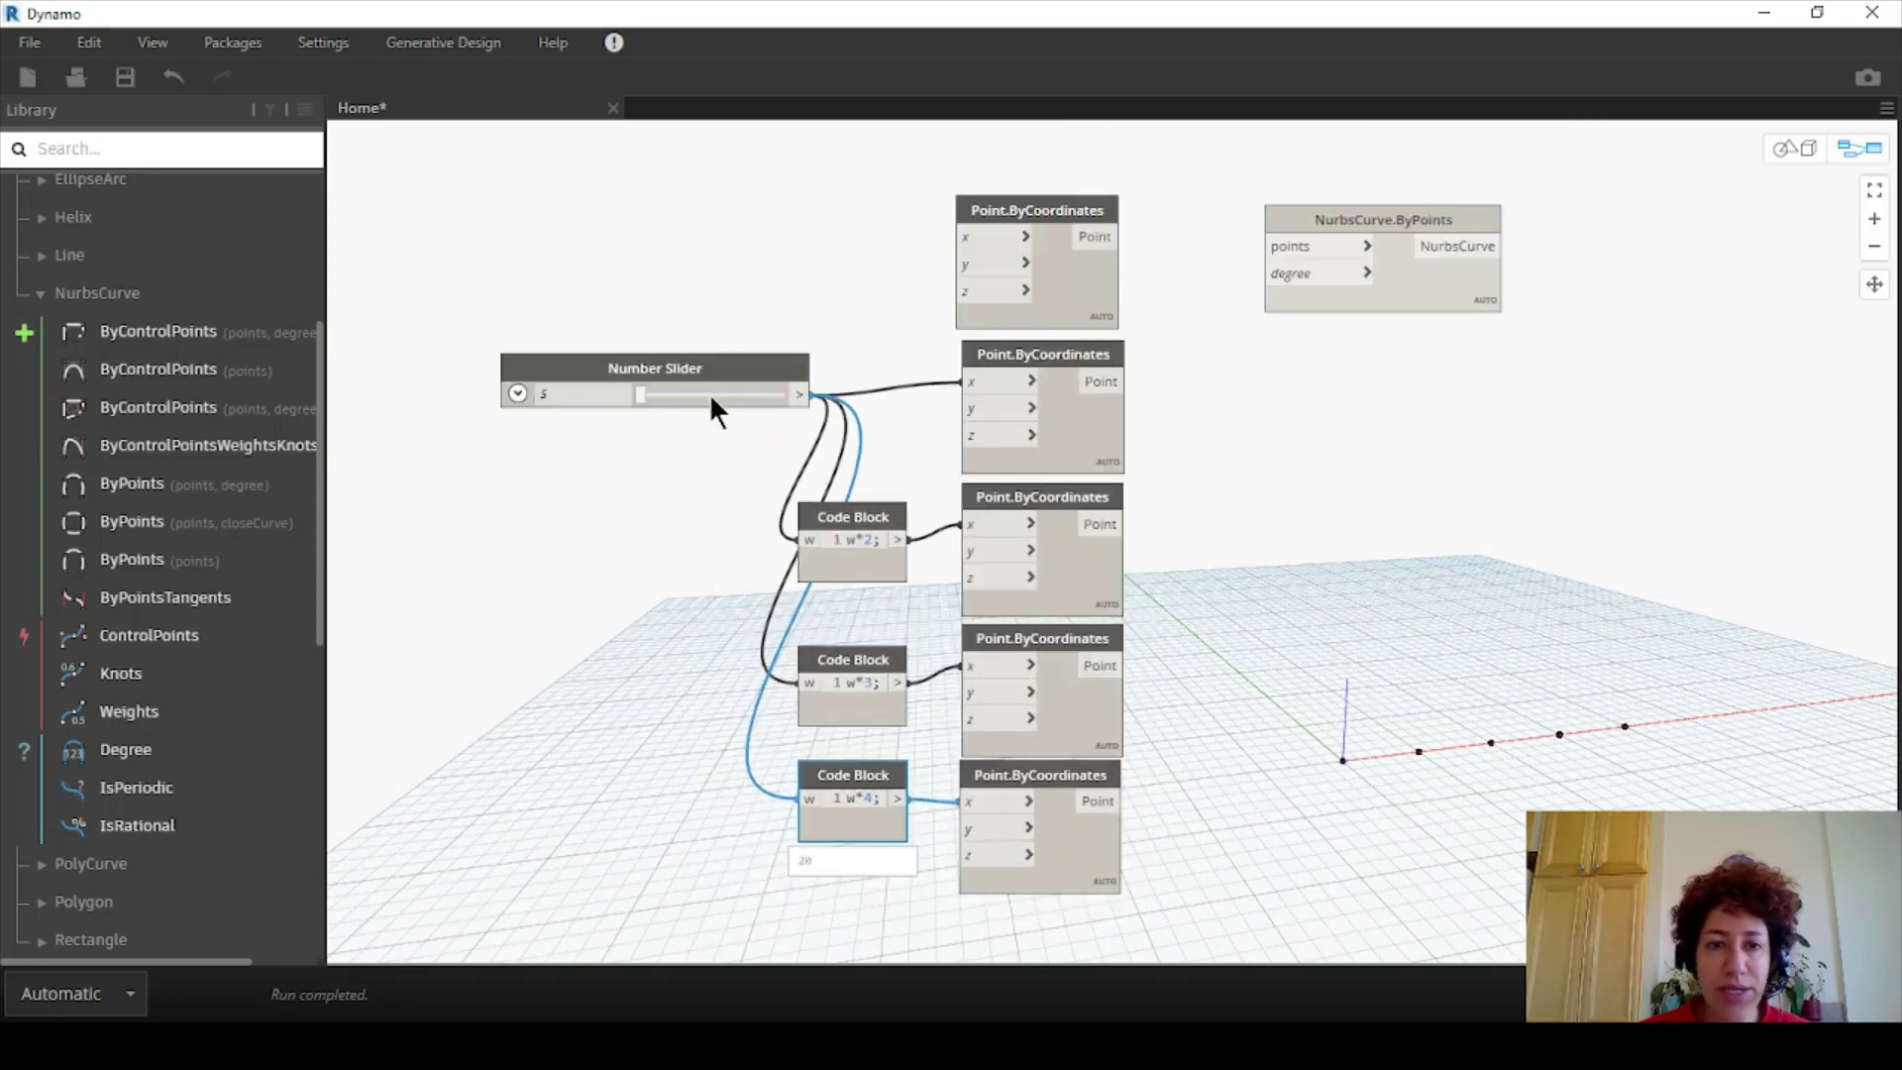
{"action": "left_click_drag", "start_coordinate": [710, 393], "coordinate": [577, 369]}
- Add a second Number Slider below the first one
{"action": "right_click", "coordinate": [512, 628]}
{"action": "type", "text": "s"}
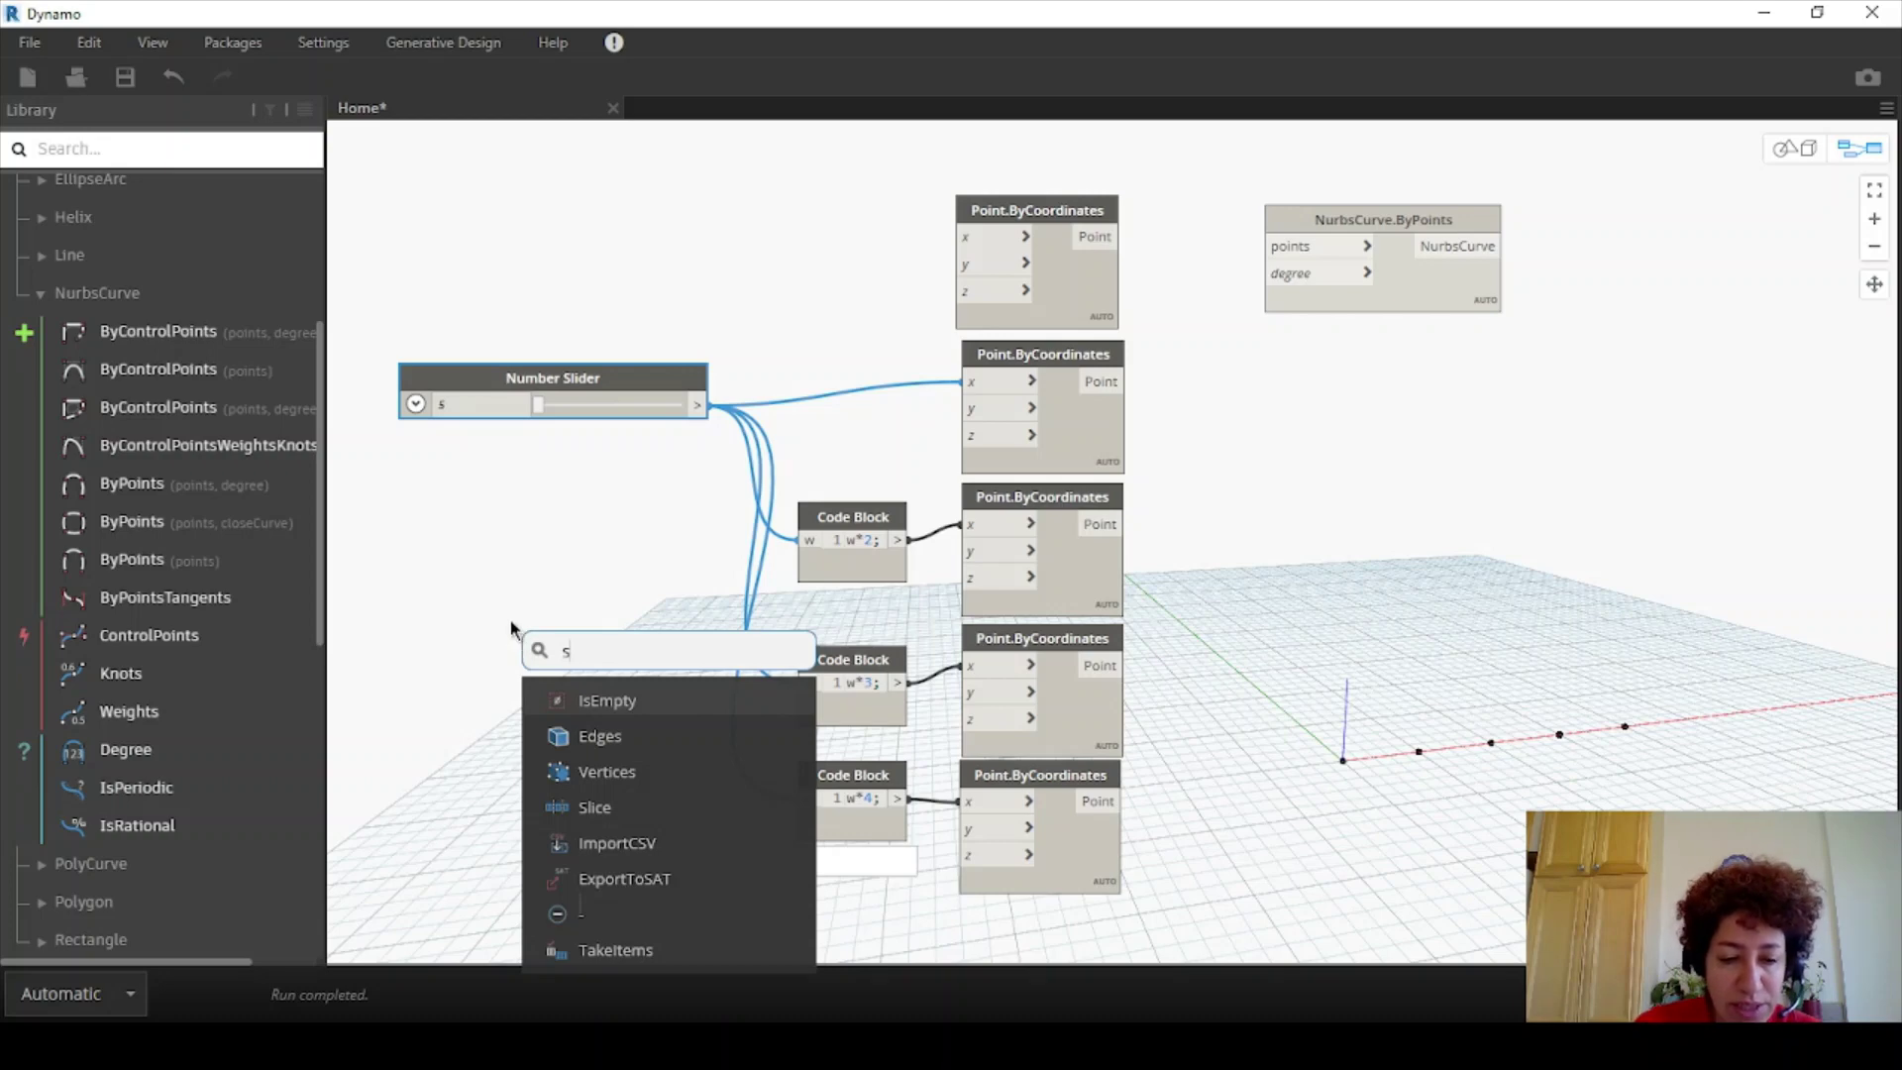
{"action": "type", "text": "lider"}
{"action": "left_click", "coordinate": [580, 691]}
{"action": "scroll", "coordinate": [577, 708], "scroll_direction": "up", "scroll_amount": 1}
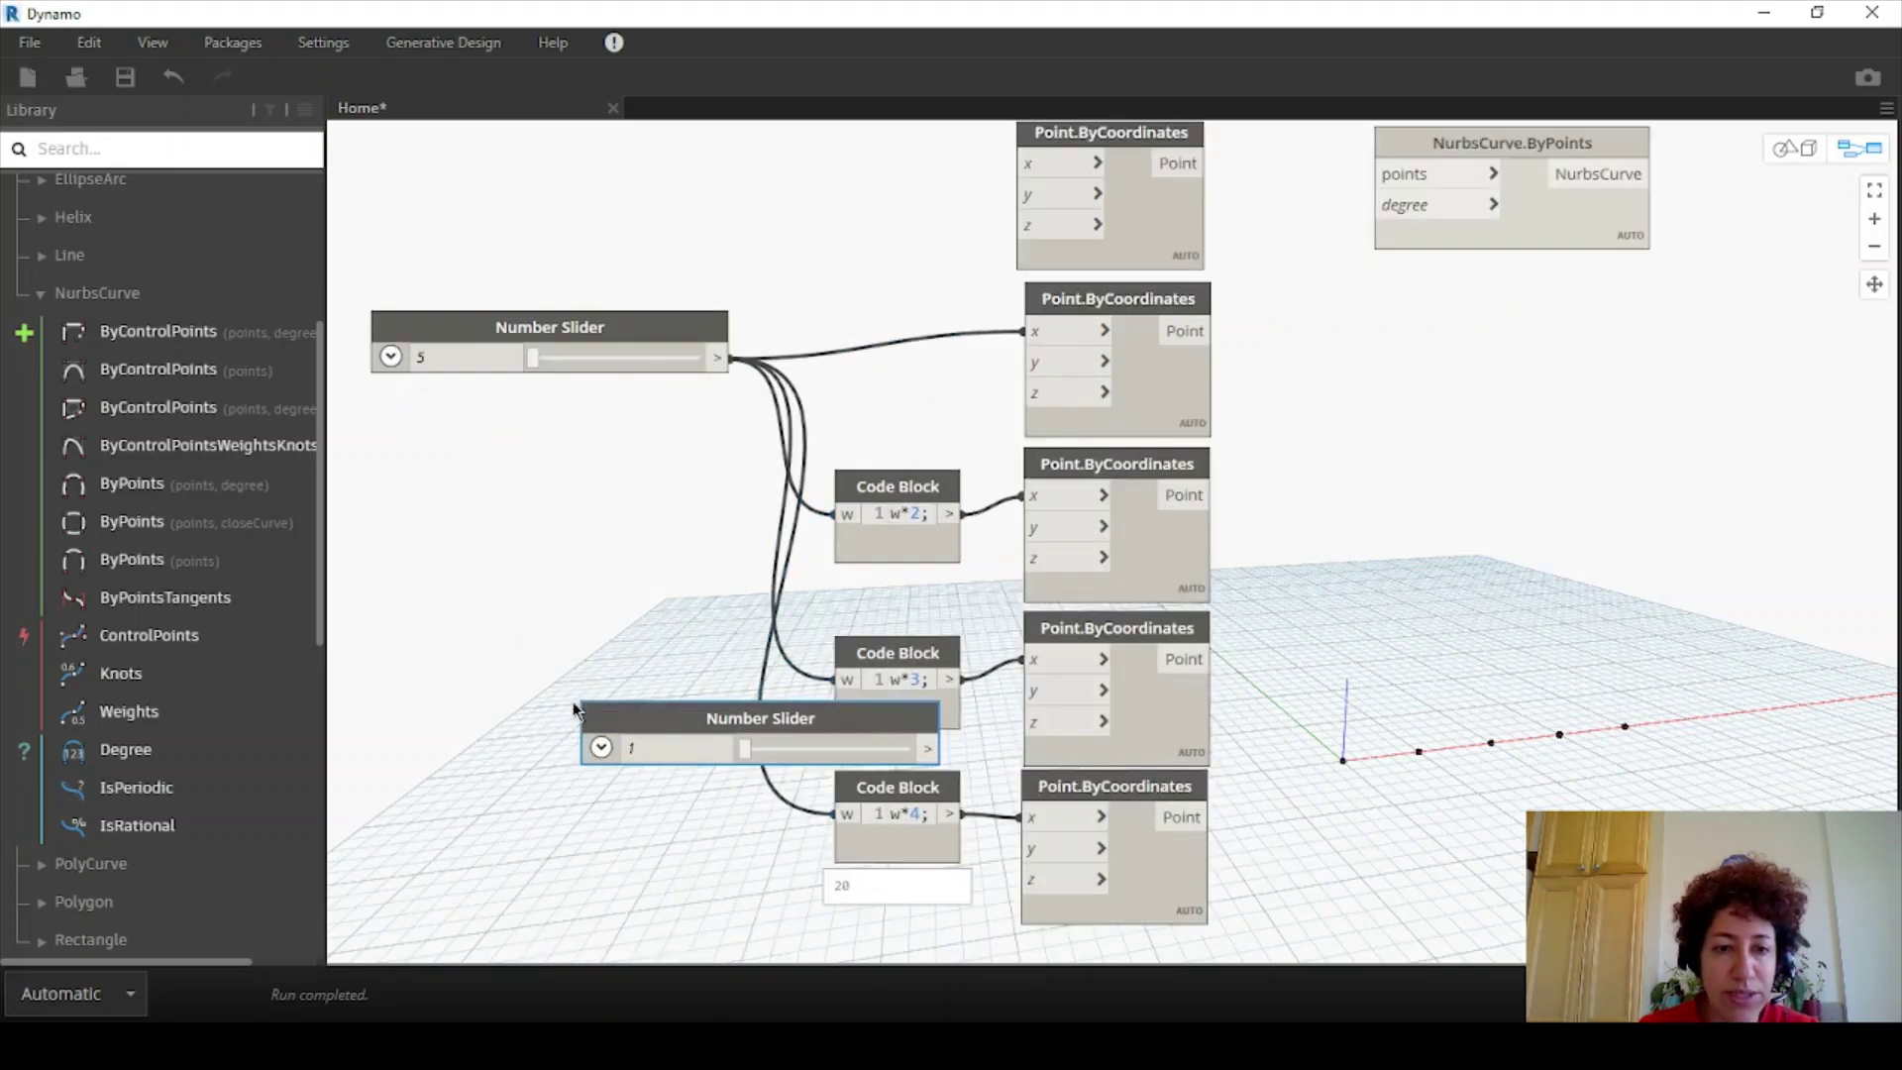
{"action": "left_click_drag", "start_coordinate": [693, 706], "coordinate": [491, 581]}
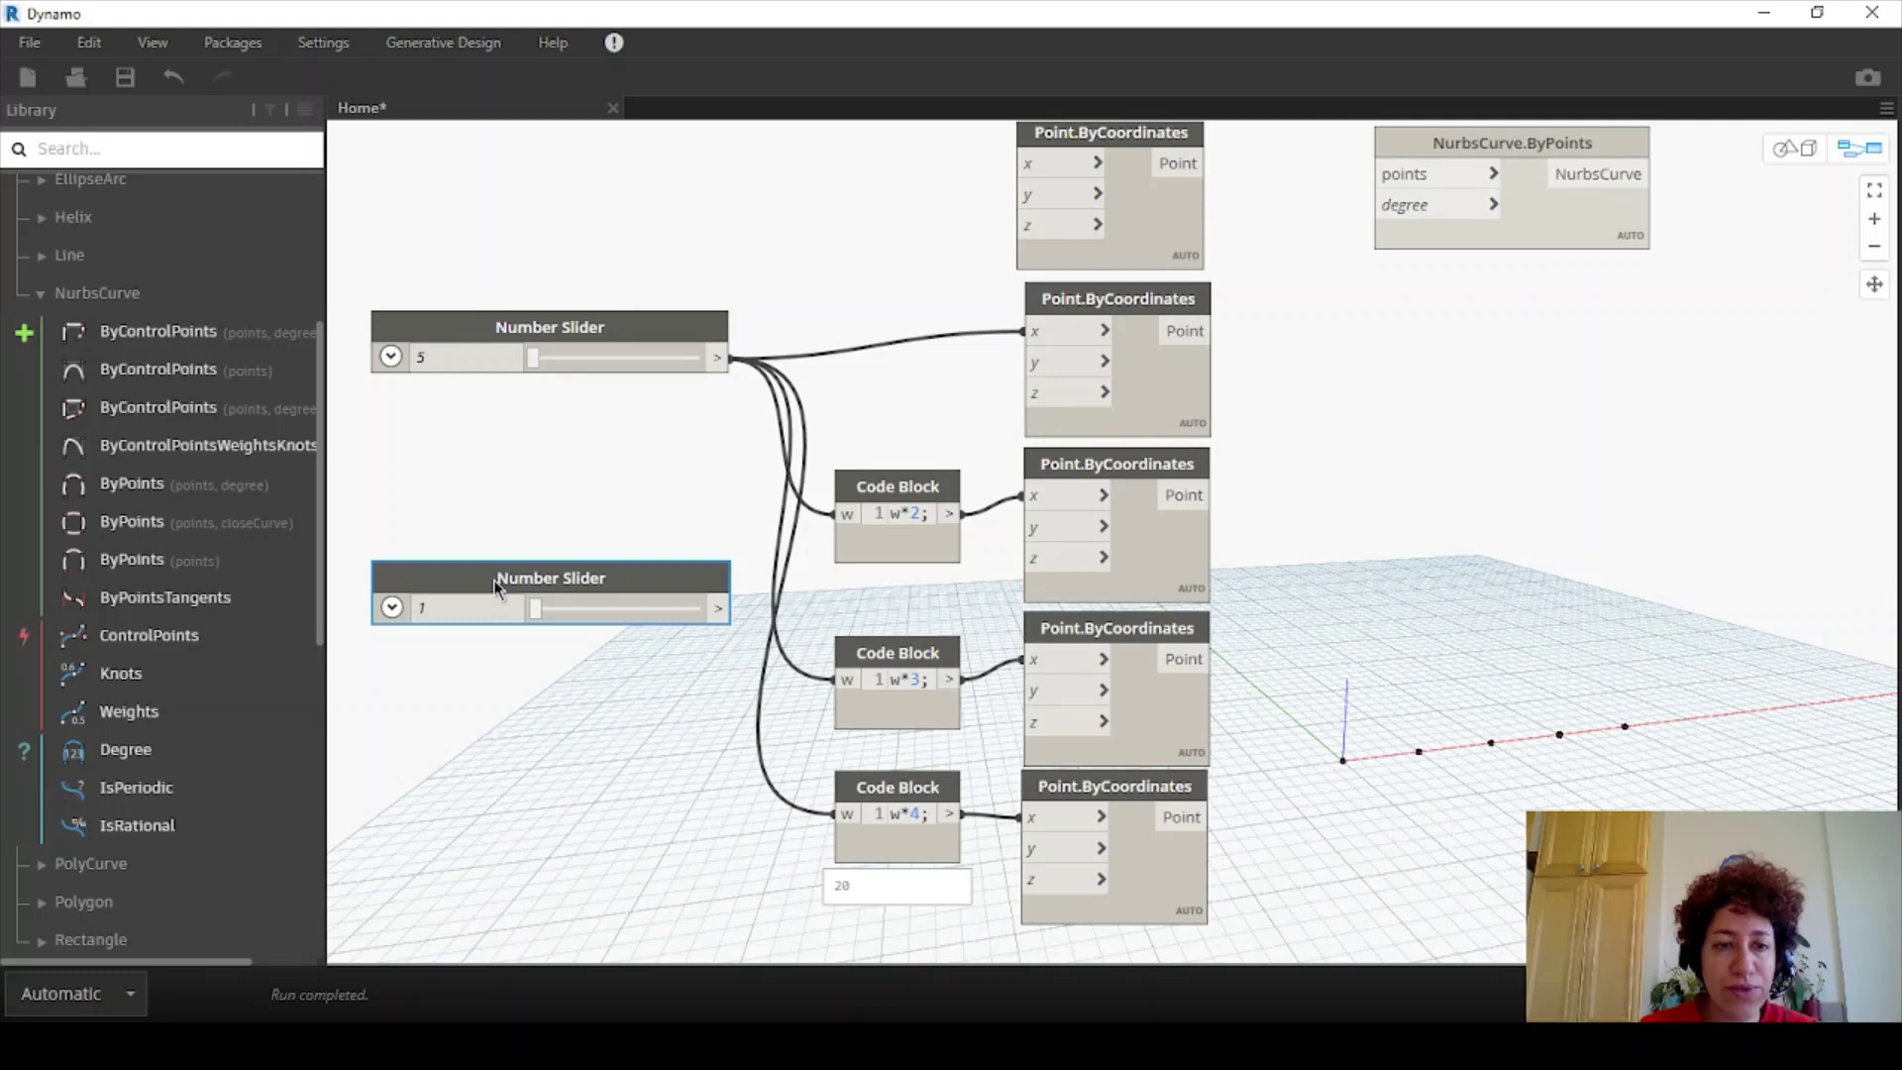
- Set the second slider's range to minimum 4 and maximum 15, then move it up
{"action": "left_click", "coordinate": [391, 607]}
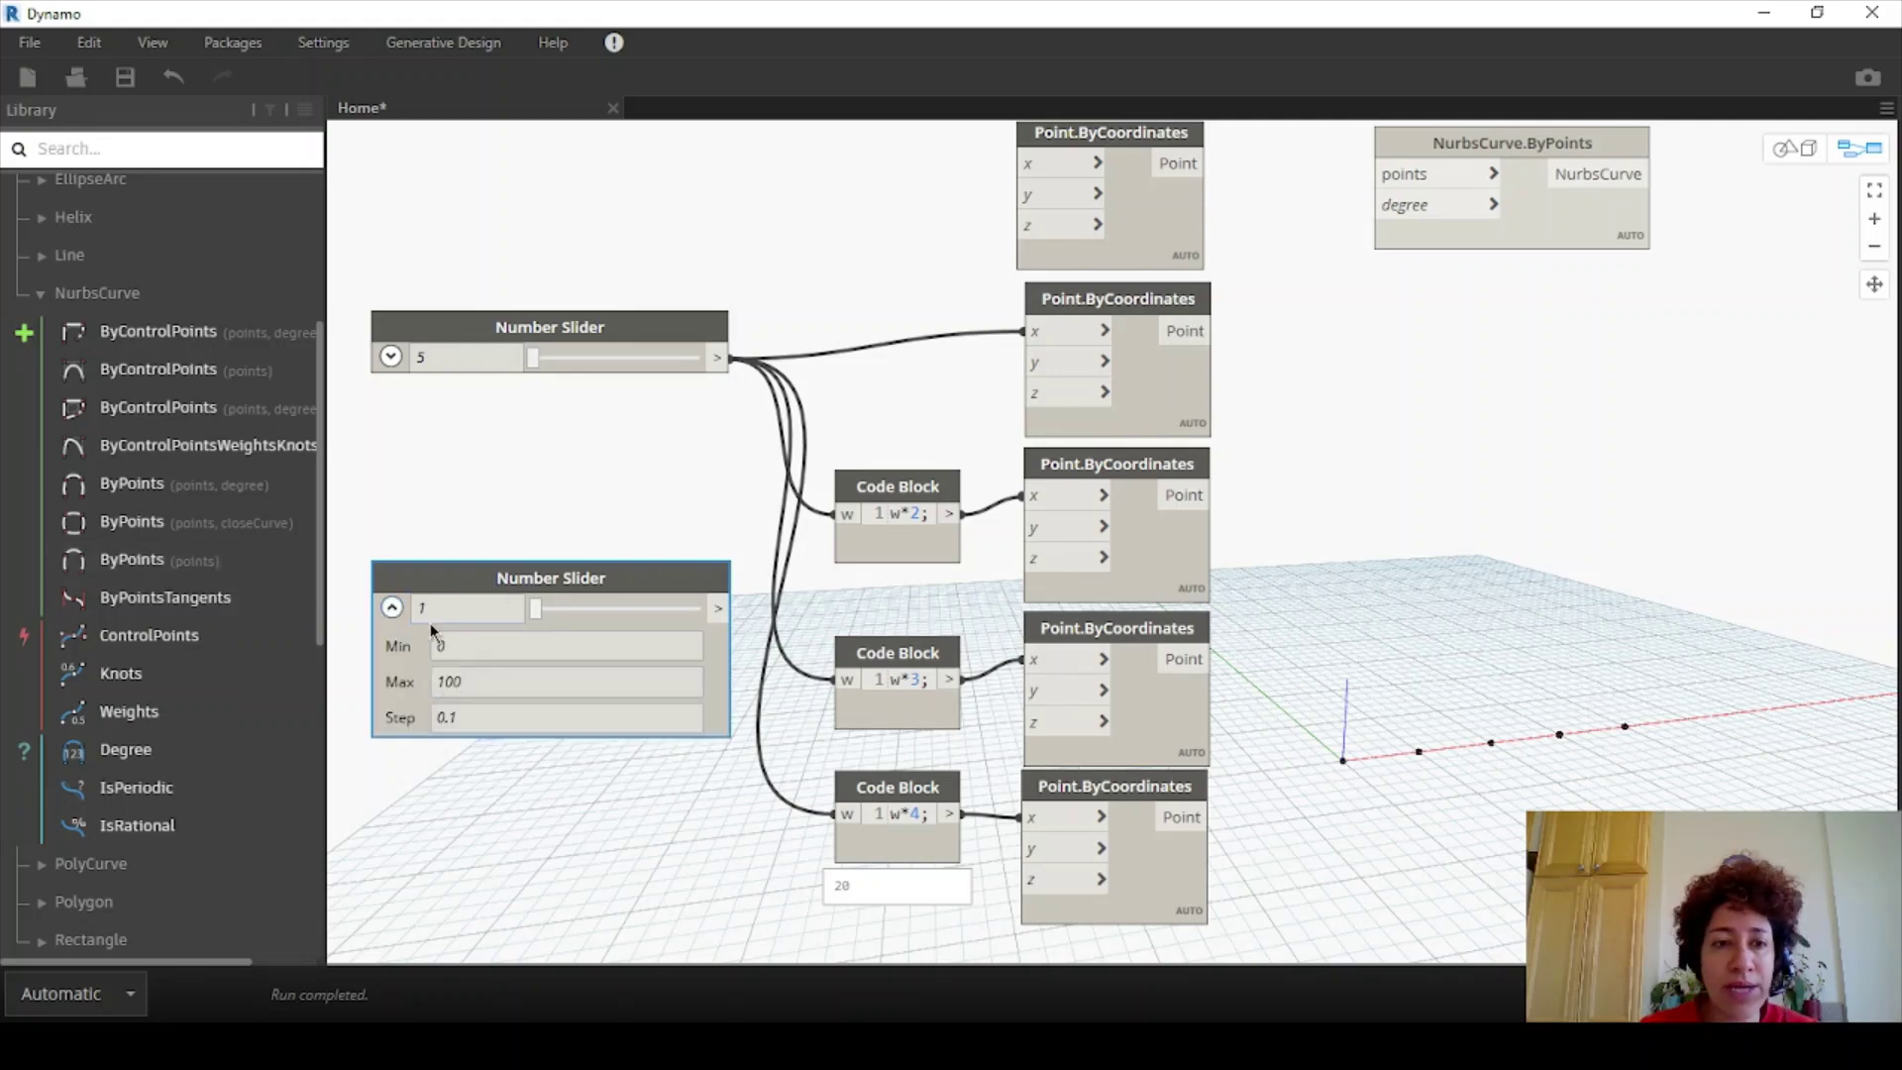
{"action": "double_click", "coordinate": [464, 648]}
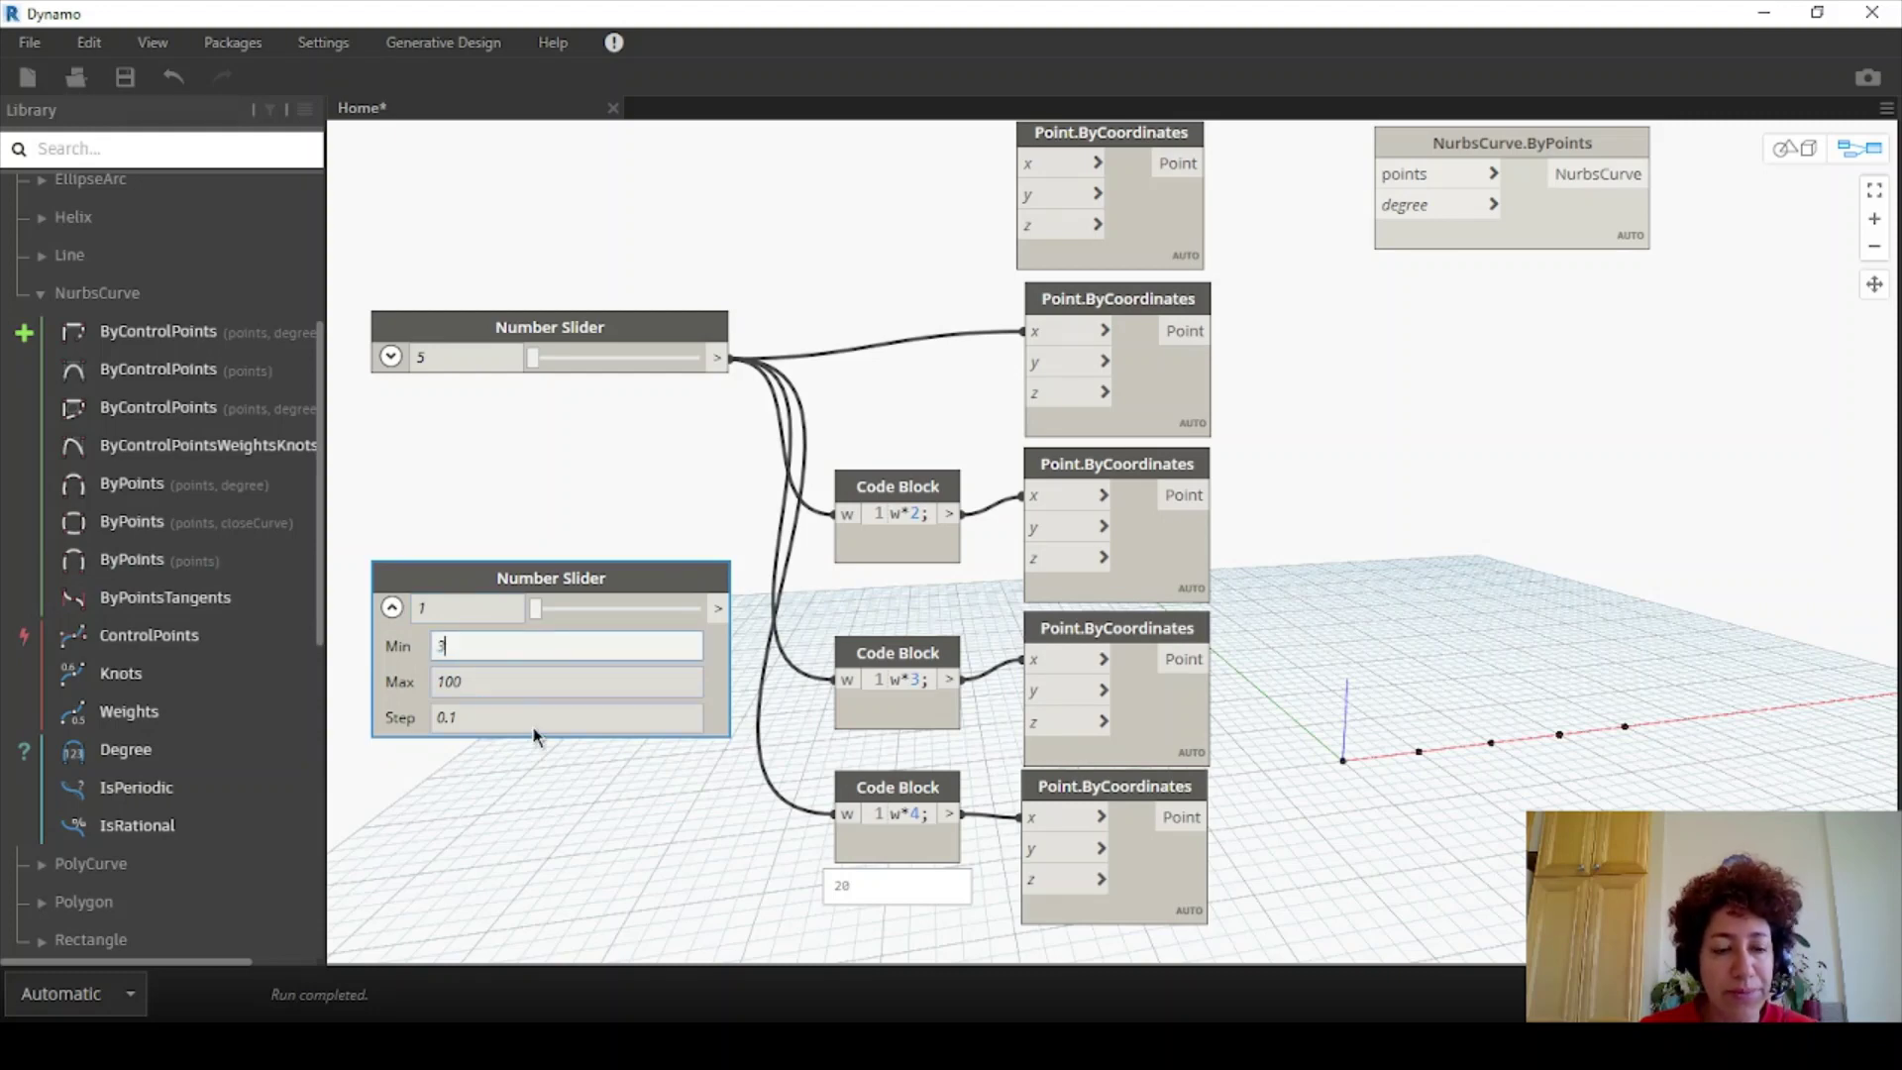
{"action": "left_click", "coordinate": [551, 805]}
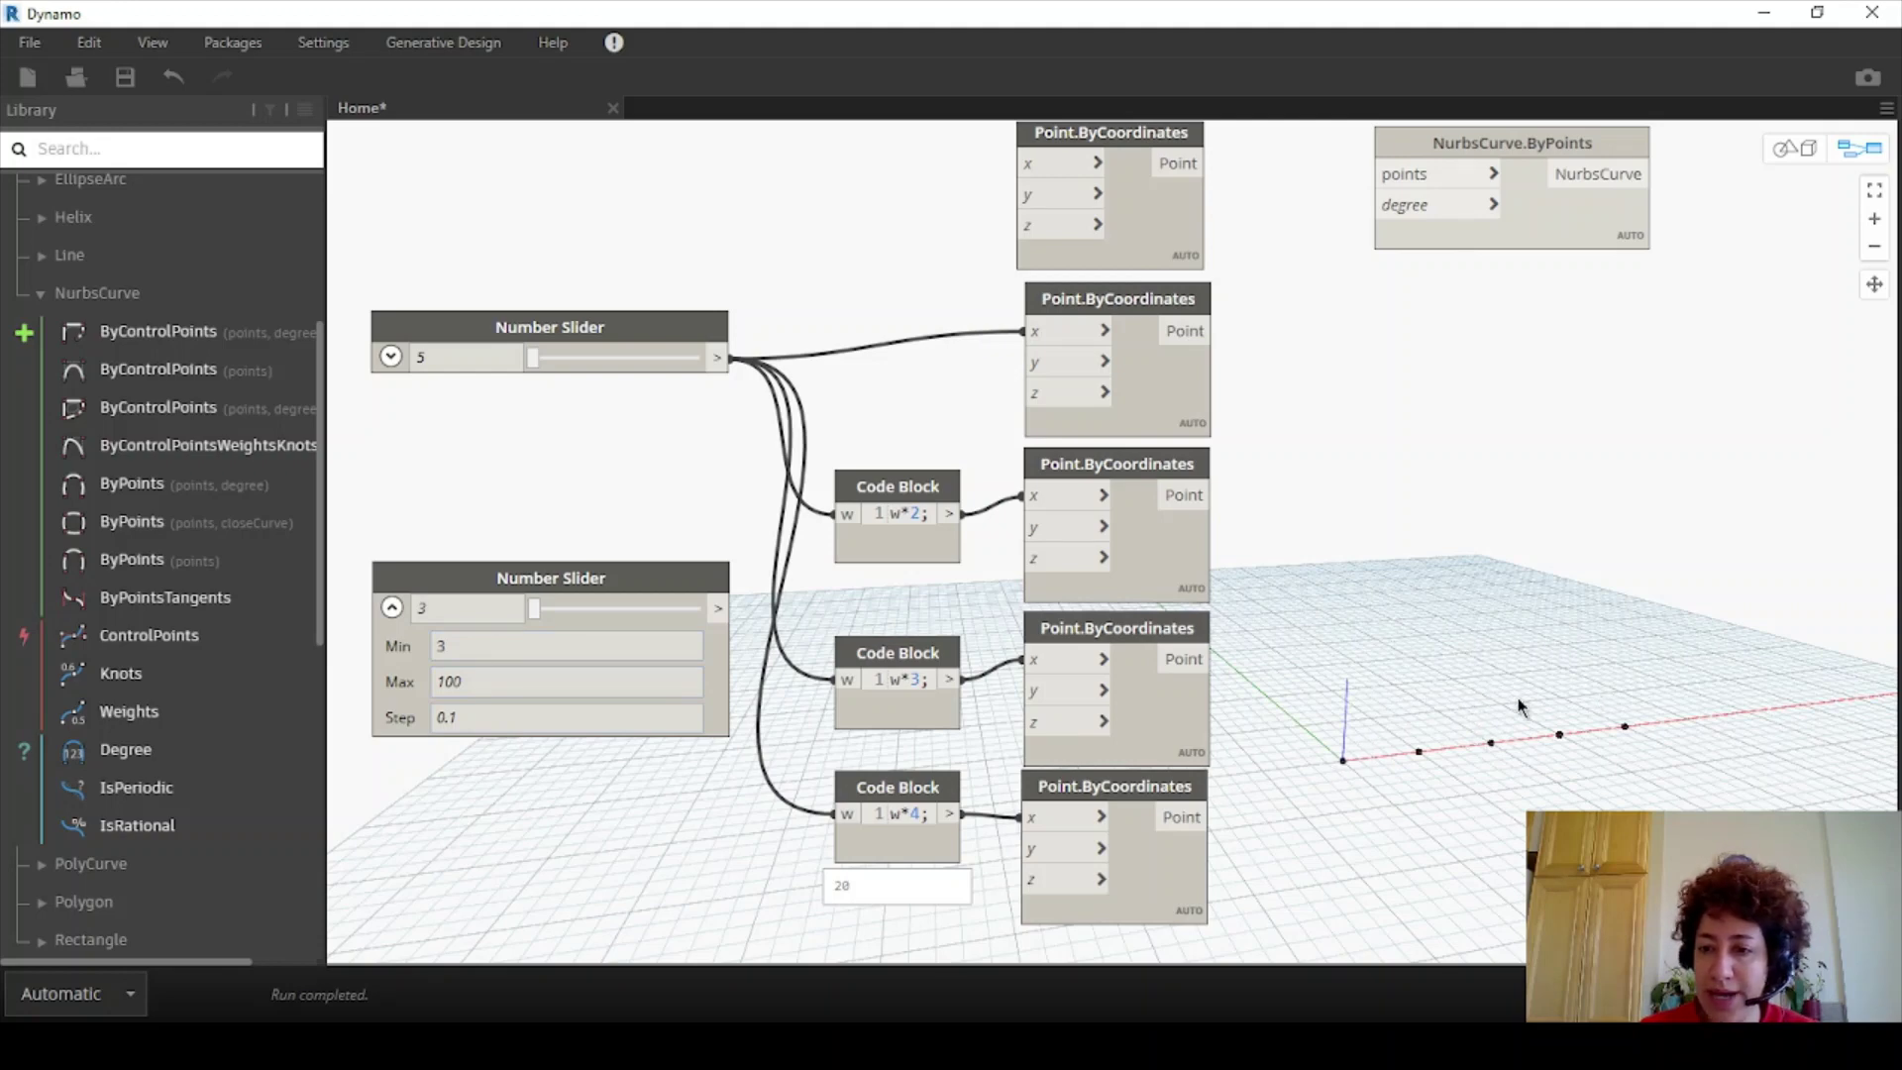
{"action": "double_click", "coordinate": [457, 606]}
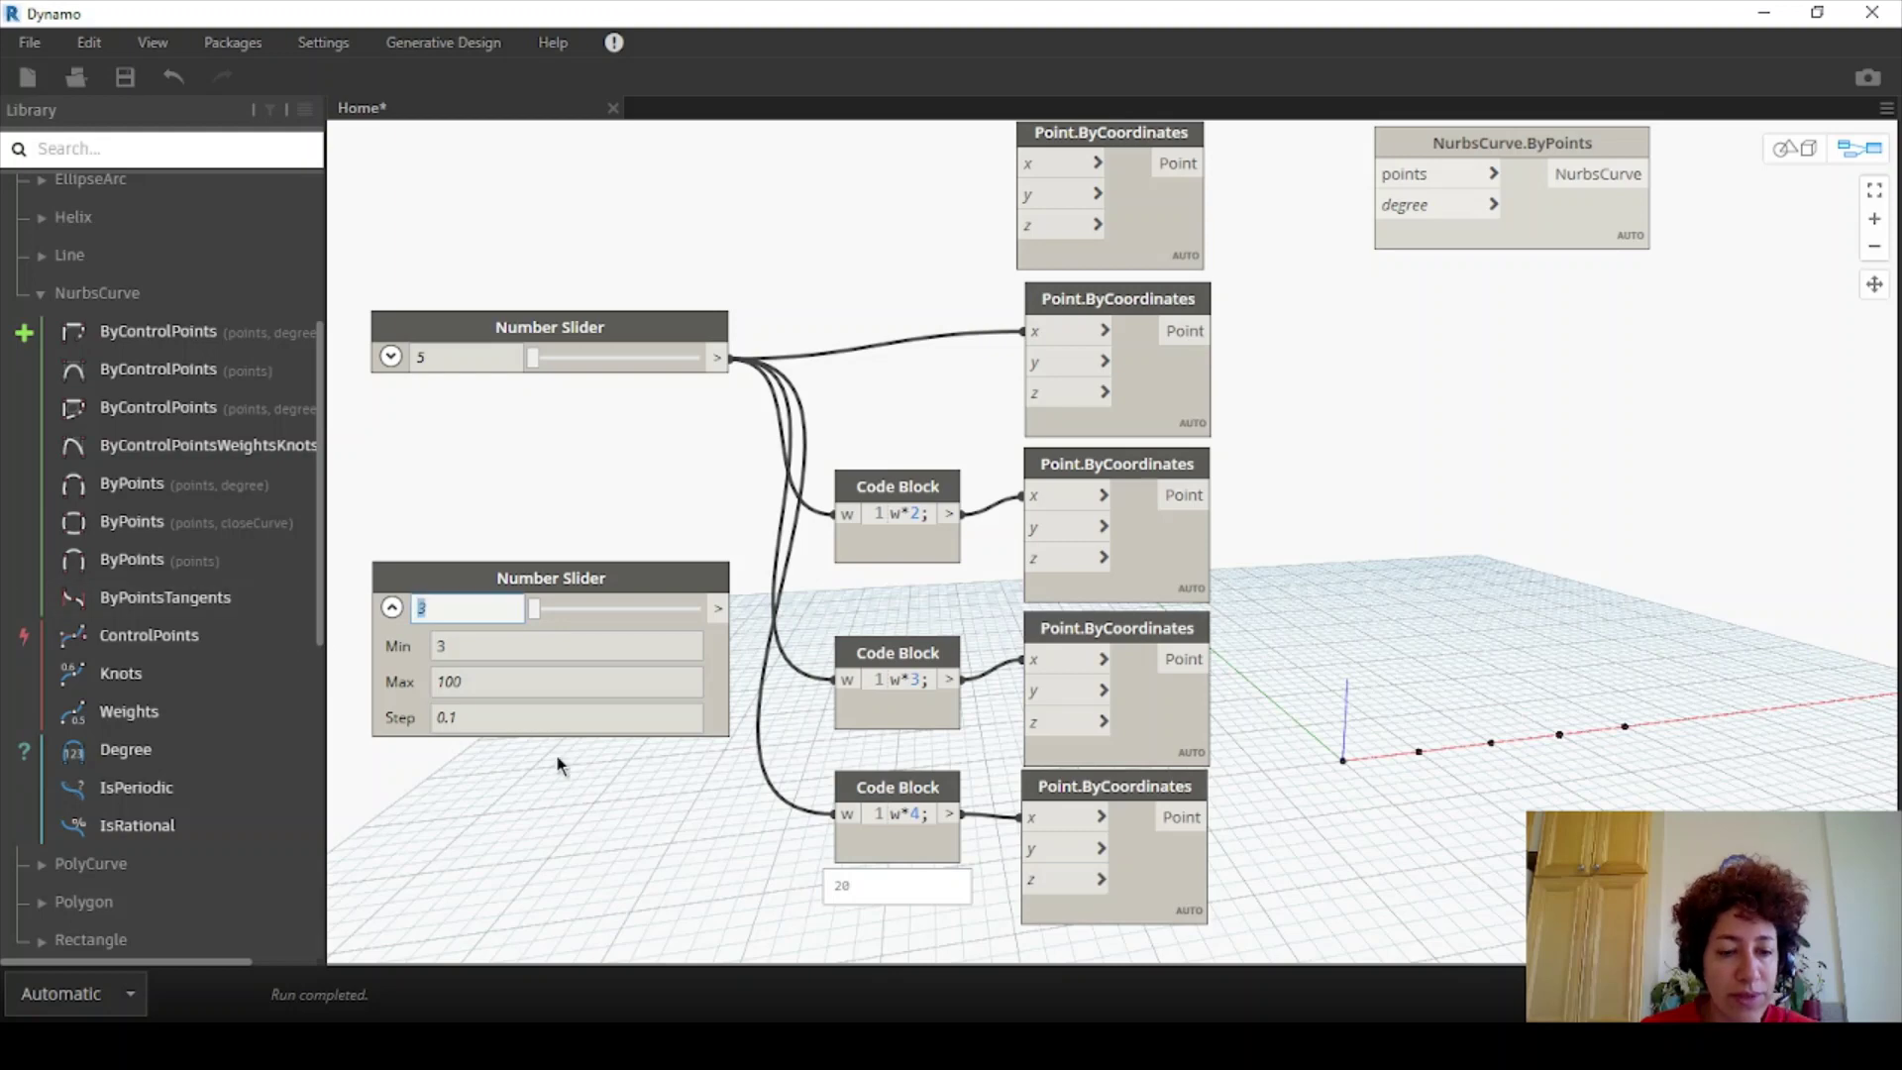
{"action": "double_click", "coordinate": [471, 646]}
{"action": "type", "text": "4"}
{"action": "left_click", "coordinate": [442, 833]}
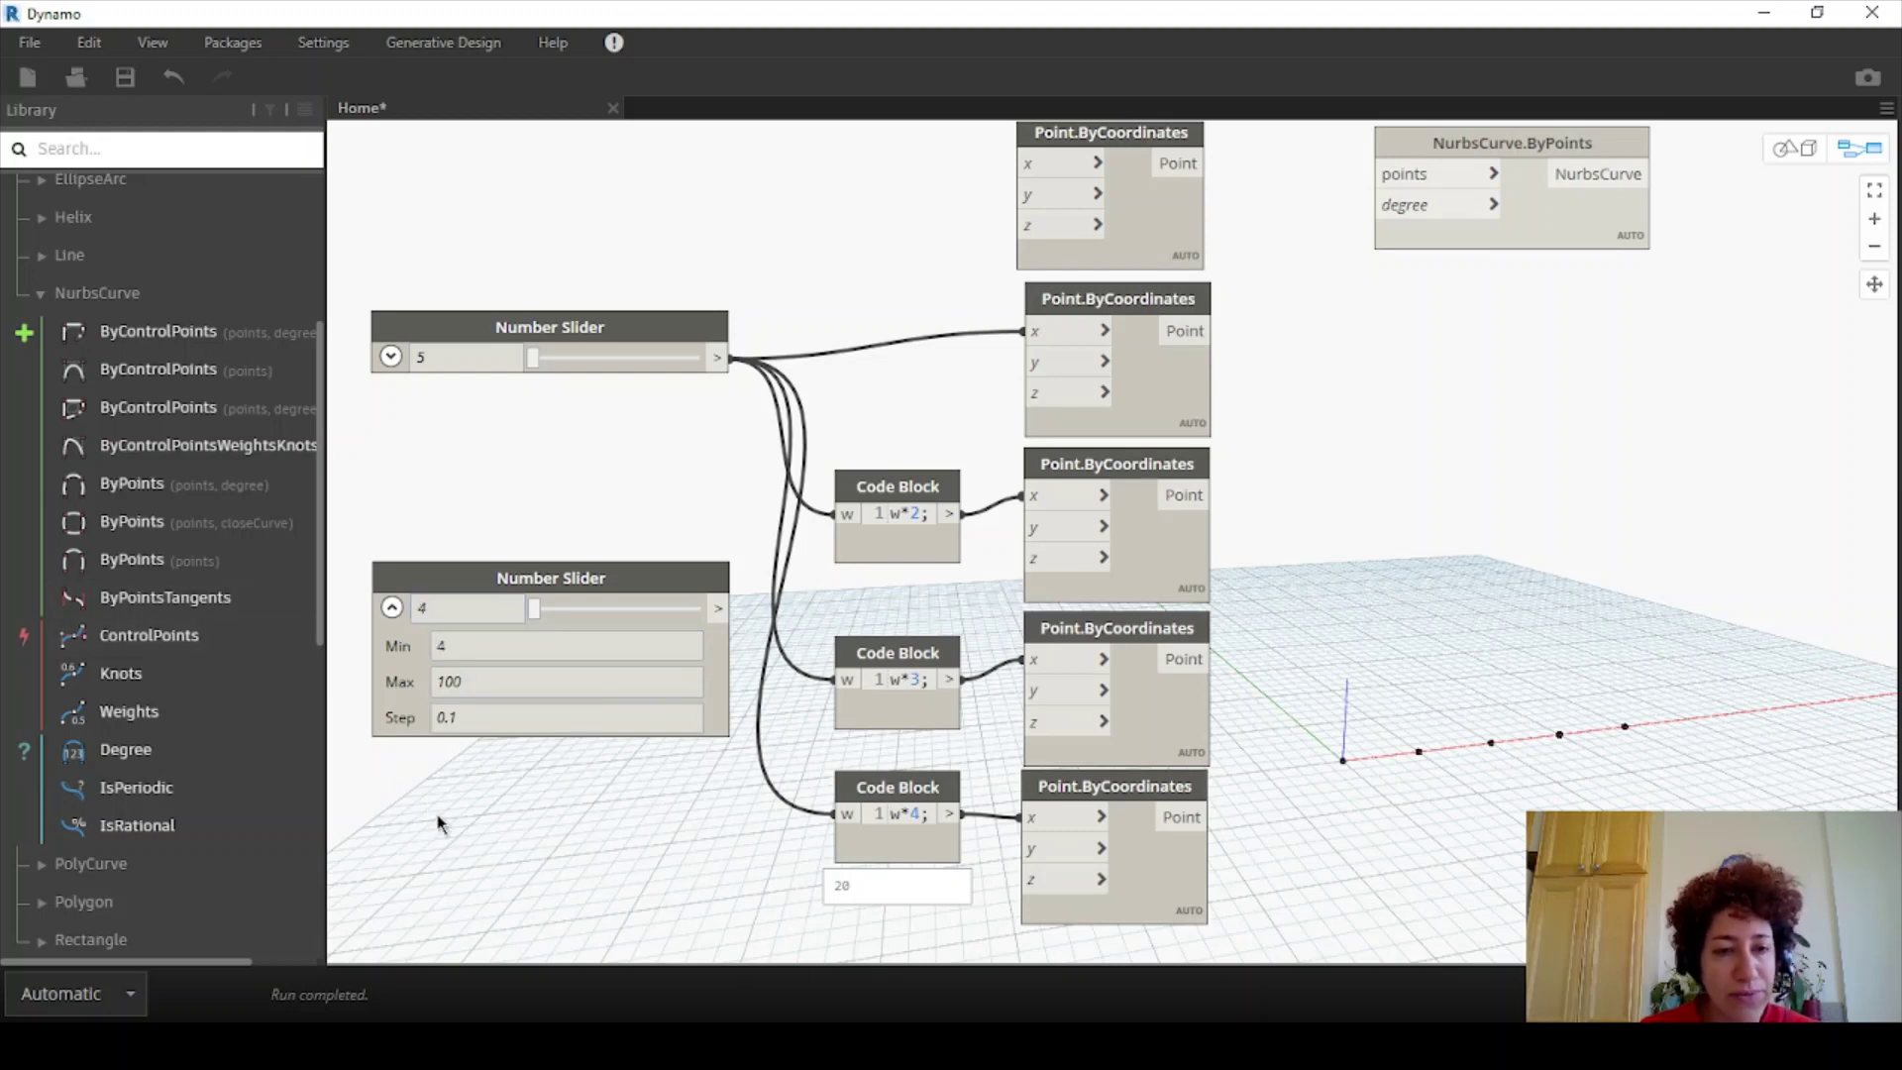
{"action": "double_click", "coordinate": [504, 693]}
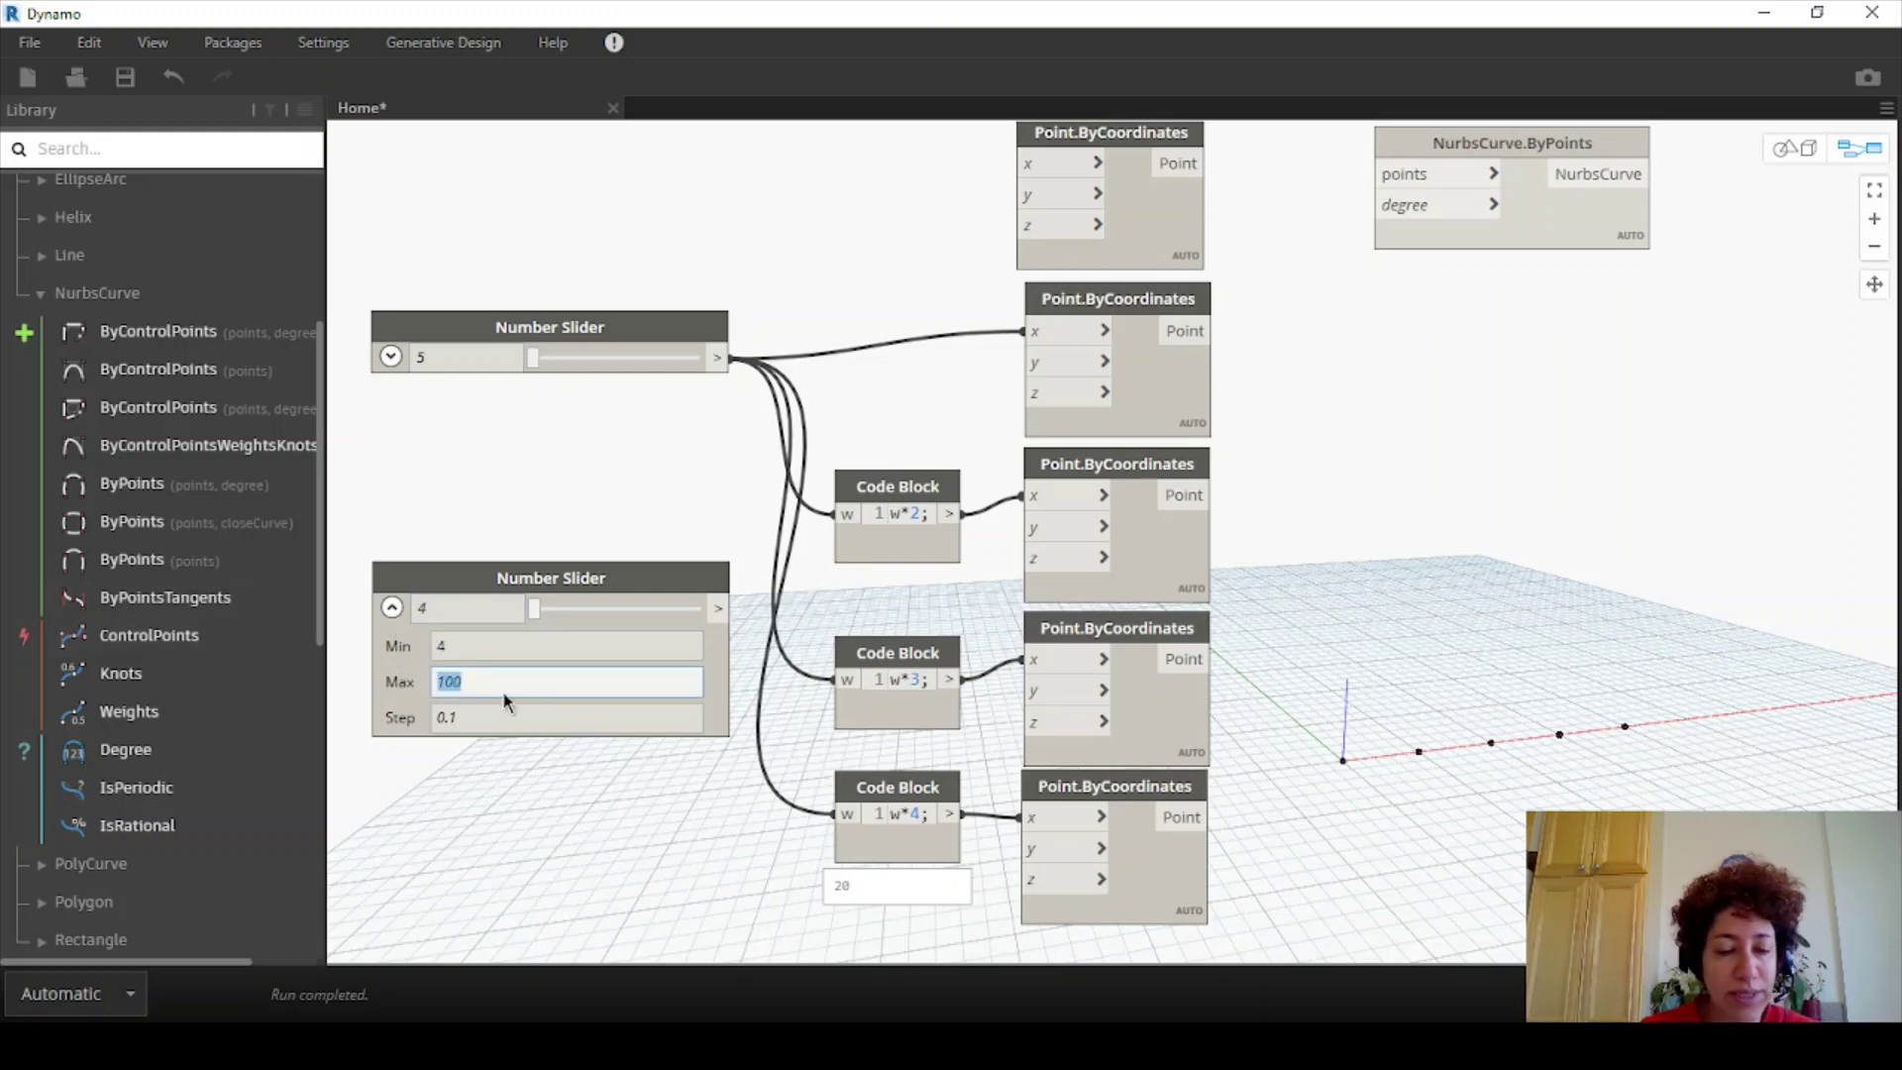
{"action": "type", "text": "15"}
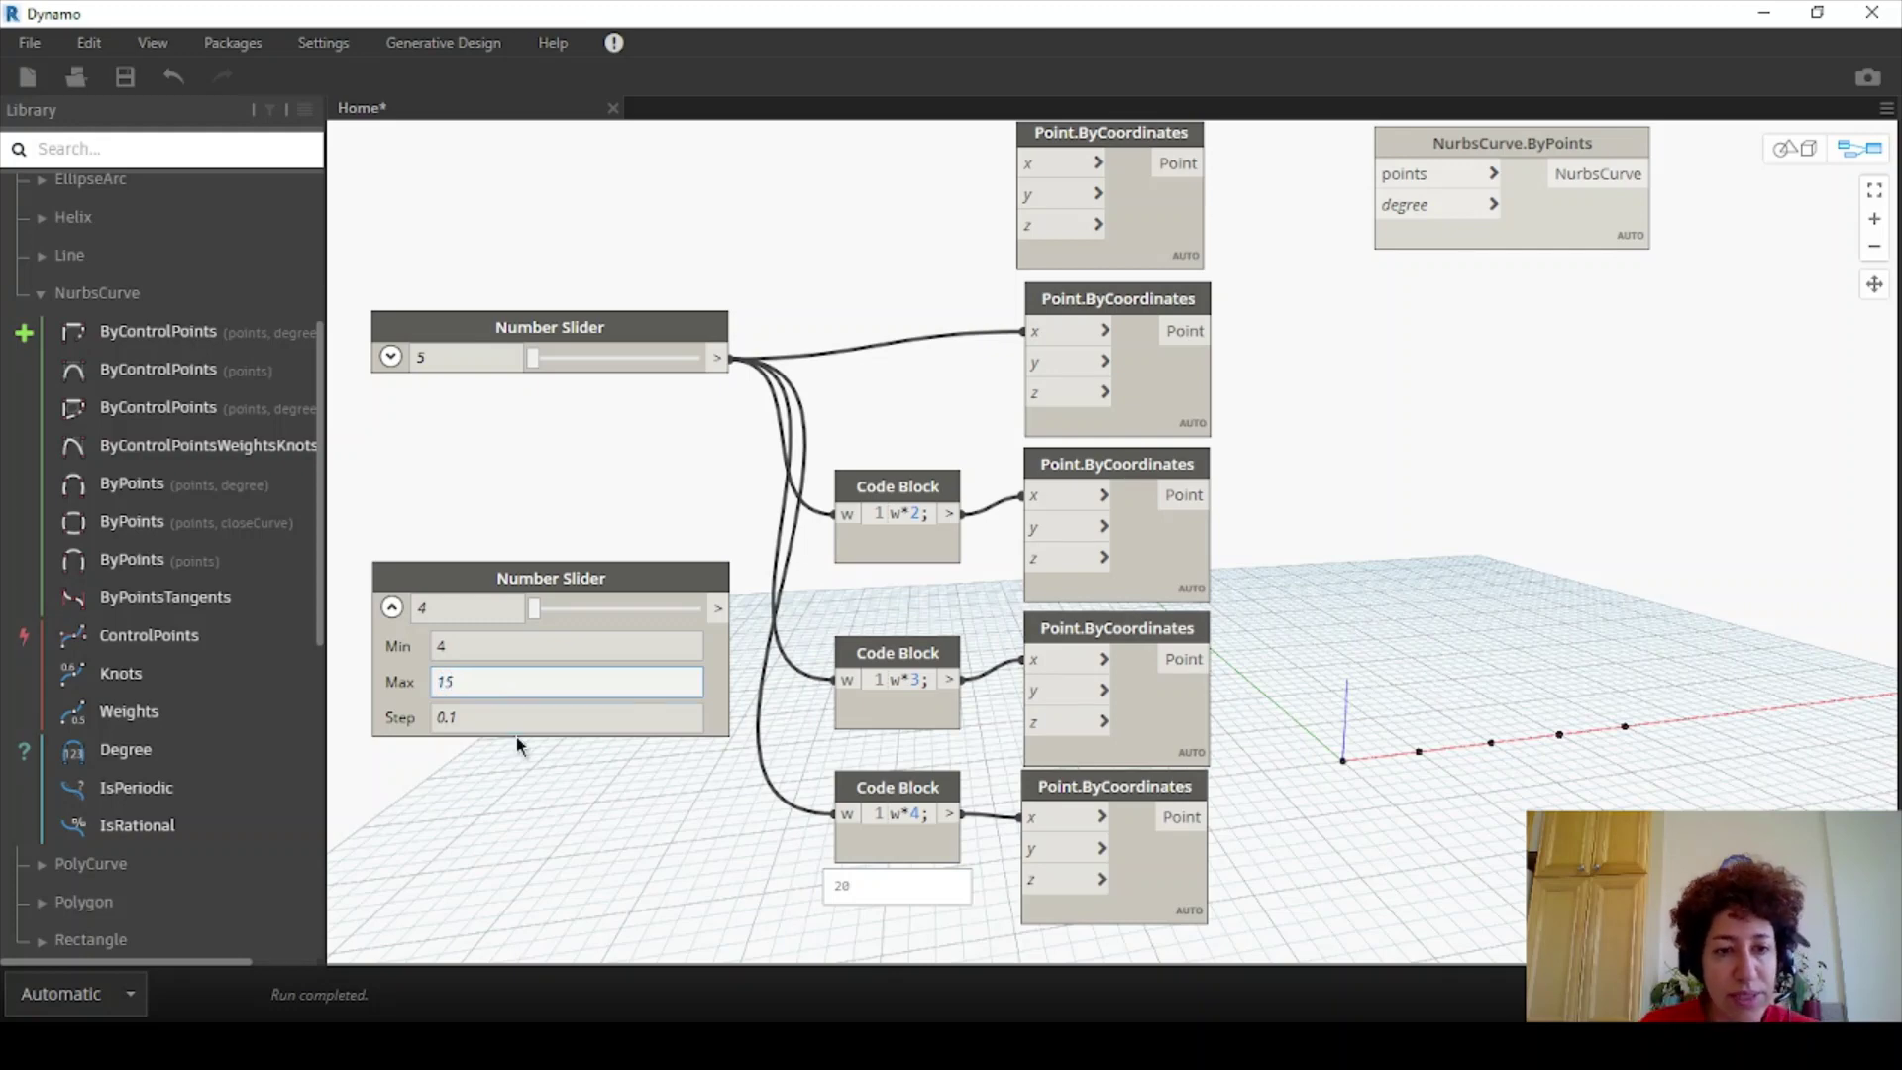
{"action": "left_click", "coordinate": [523, 784]}
{"action": "left_click", "coordinate": [392, 608]}
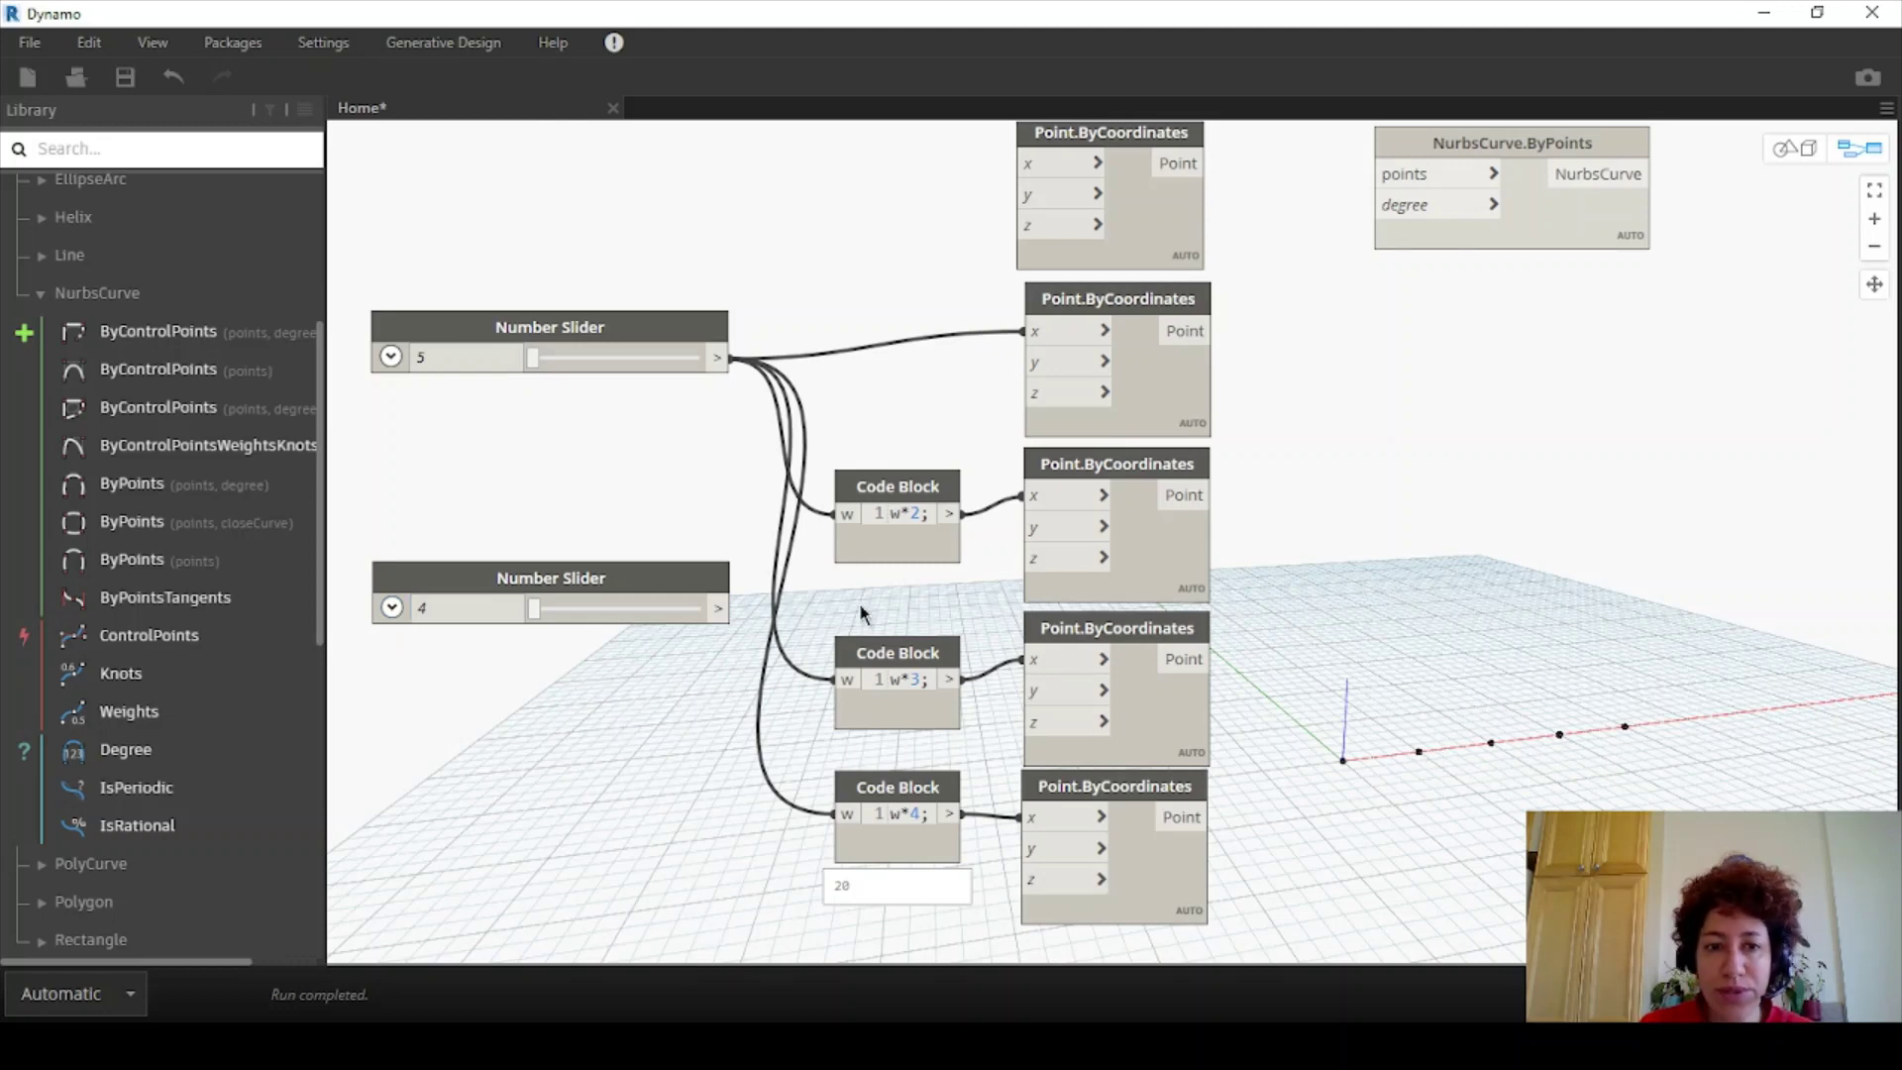
{"action": "left_click_drag", "start_coordinate": [681, 582], "coordinate": [659, 476]}
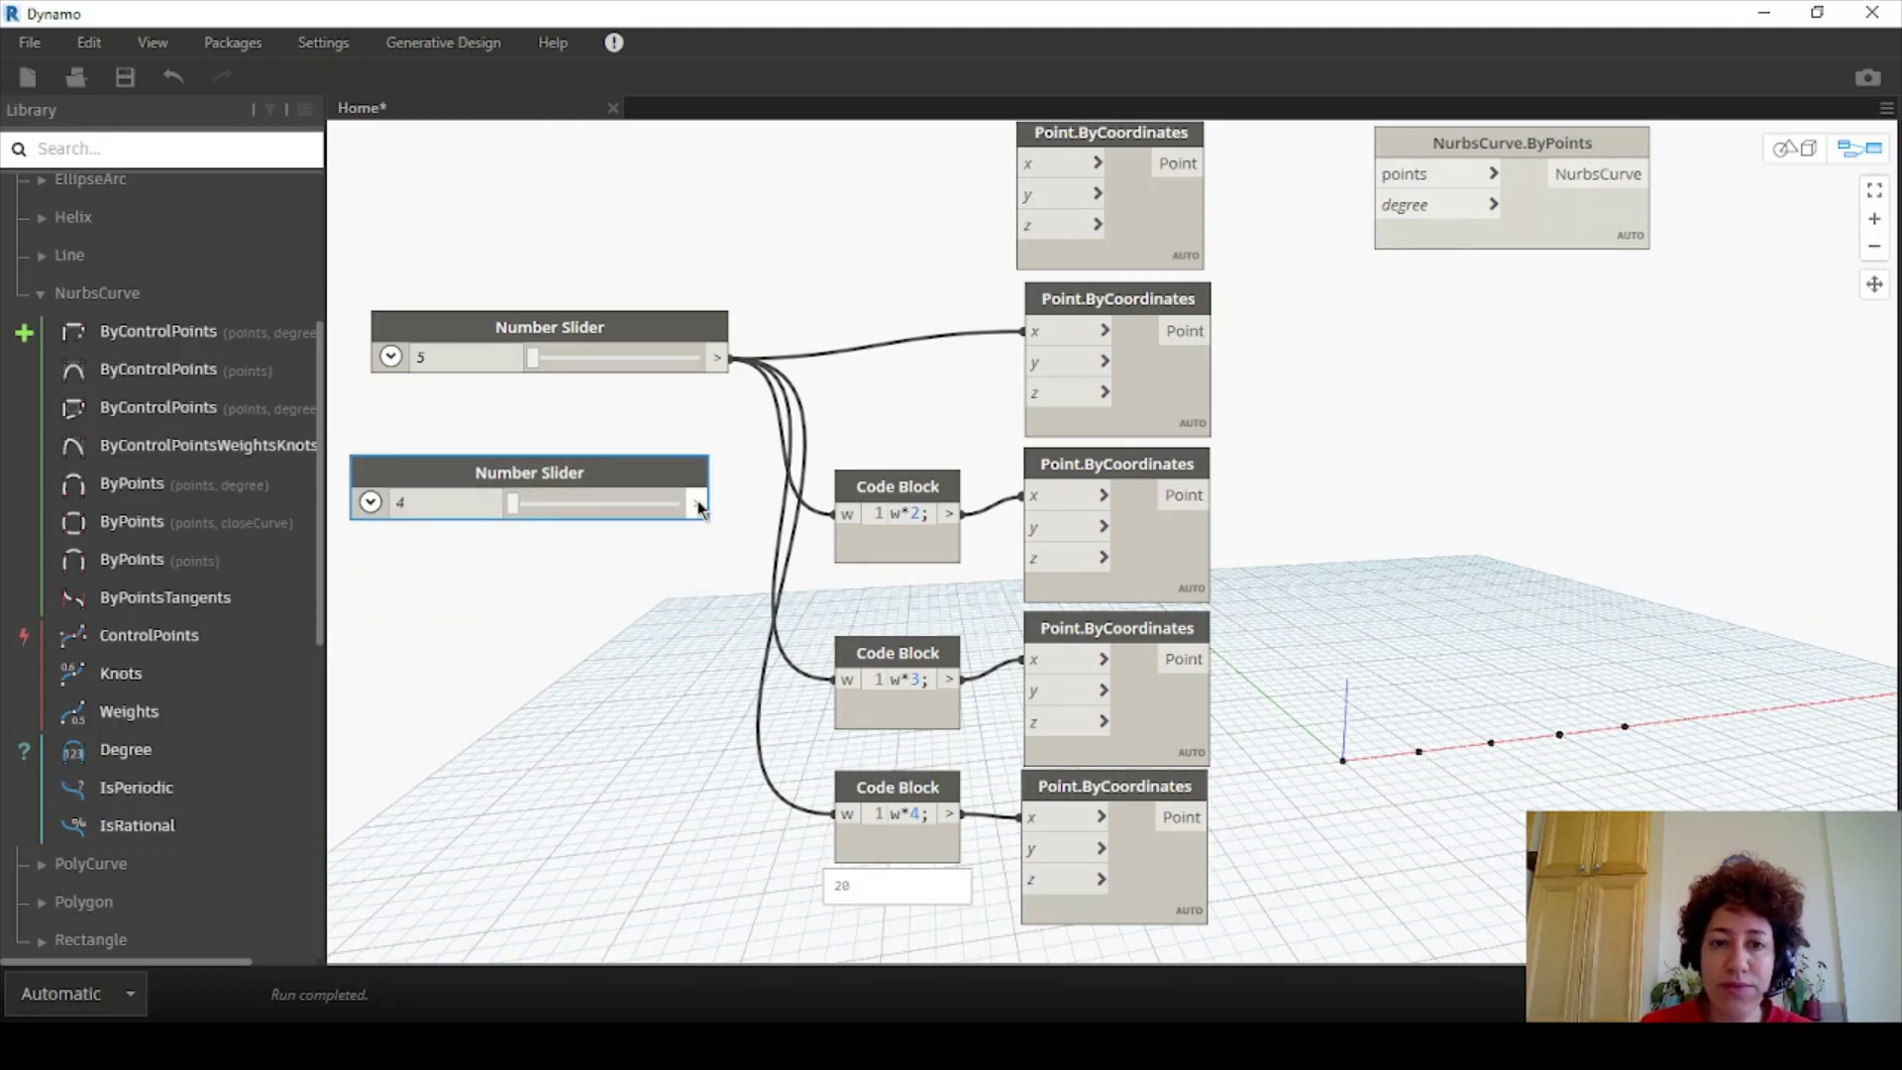
- Wire the second slider into two Point.ByCoordinates z inputs and shift it left
{"action": "left_click_drag", "start_coordinate": [1023, 393], "coordinate": [1024, 723]}
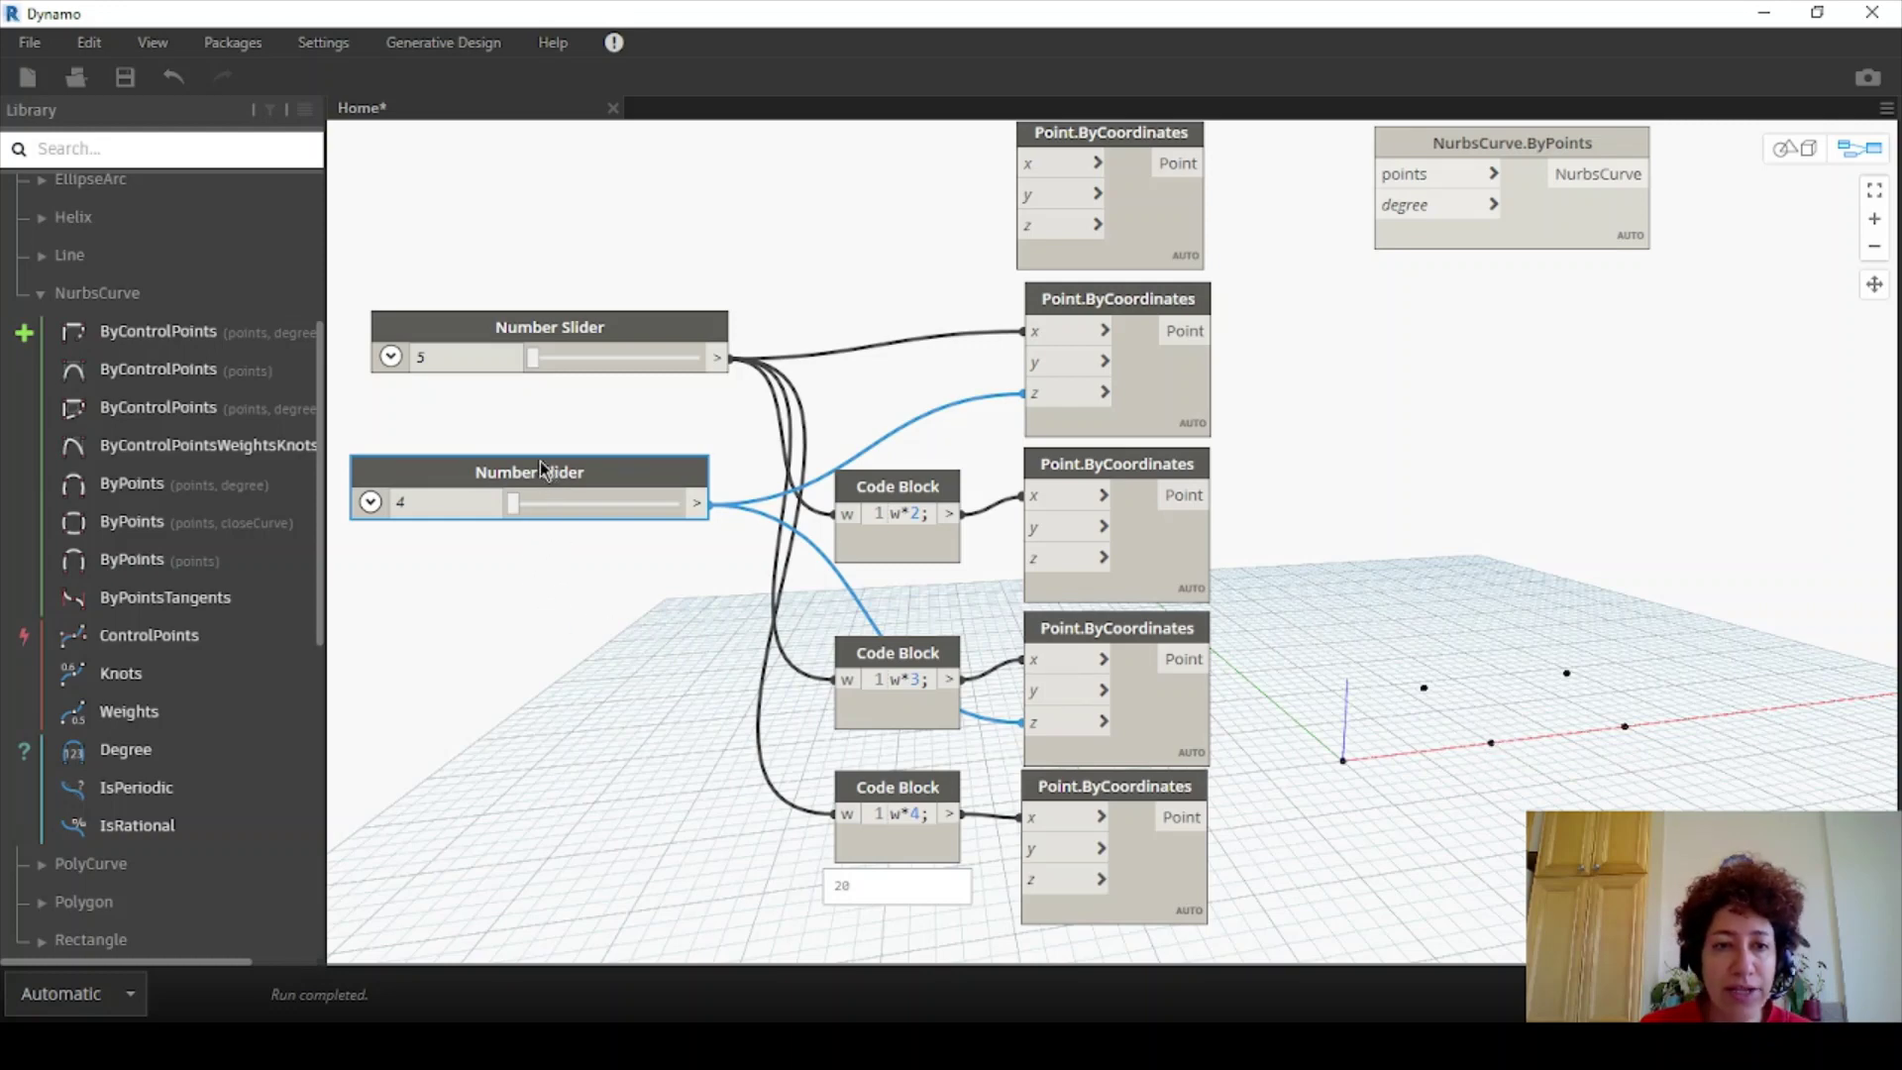
{"action": "middle_click_drag", "start_coordinate": [535, 550], "coordinate": [593, 543]}
{"action": "left_click_drag", "start_coordinate": [580, 464], "coordinate": [521, 459]}
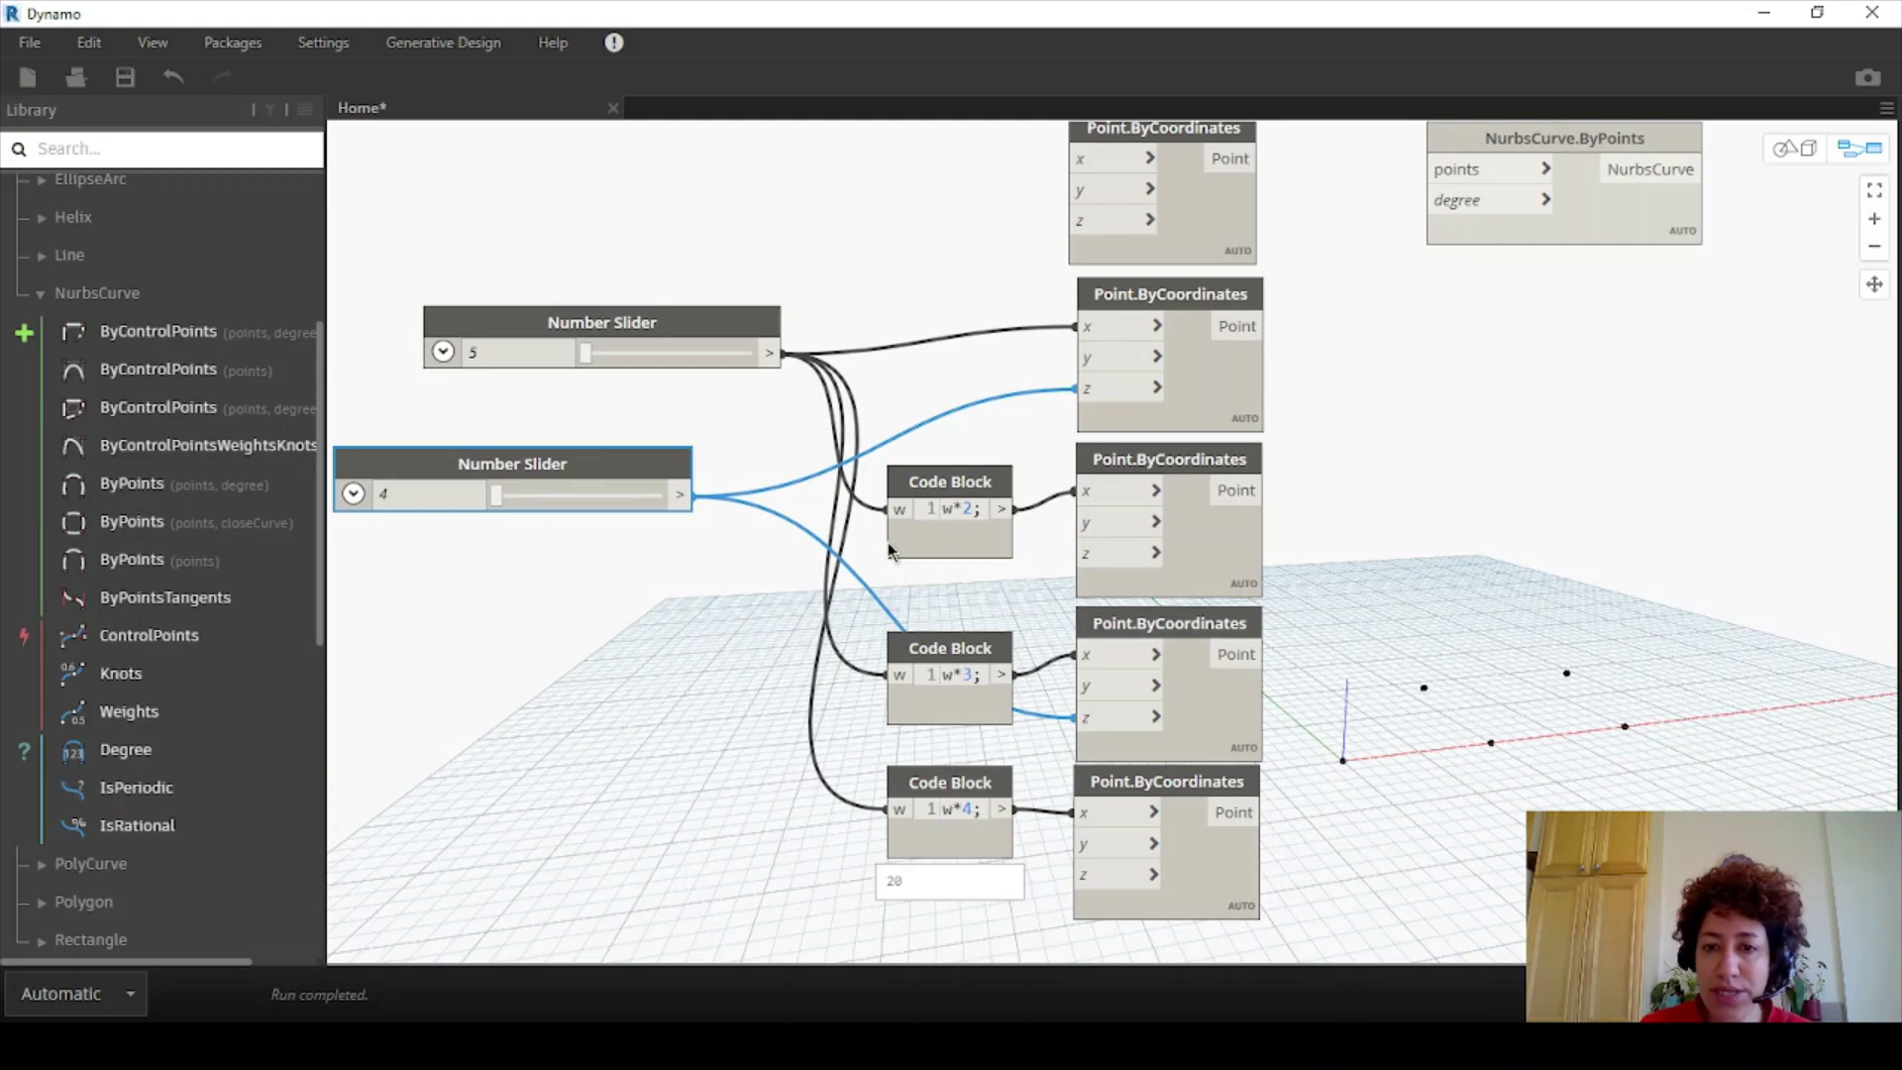
- Set the second slider's value to 8
{"action": "left_click", "coordinate": [410, 503]}
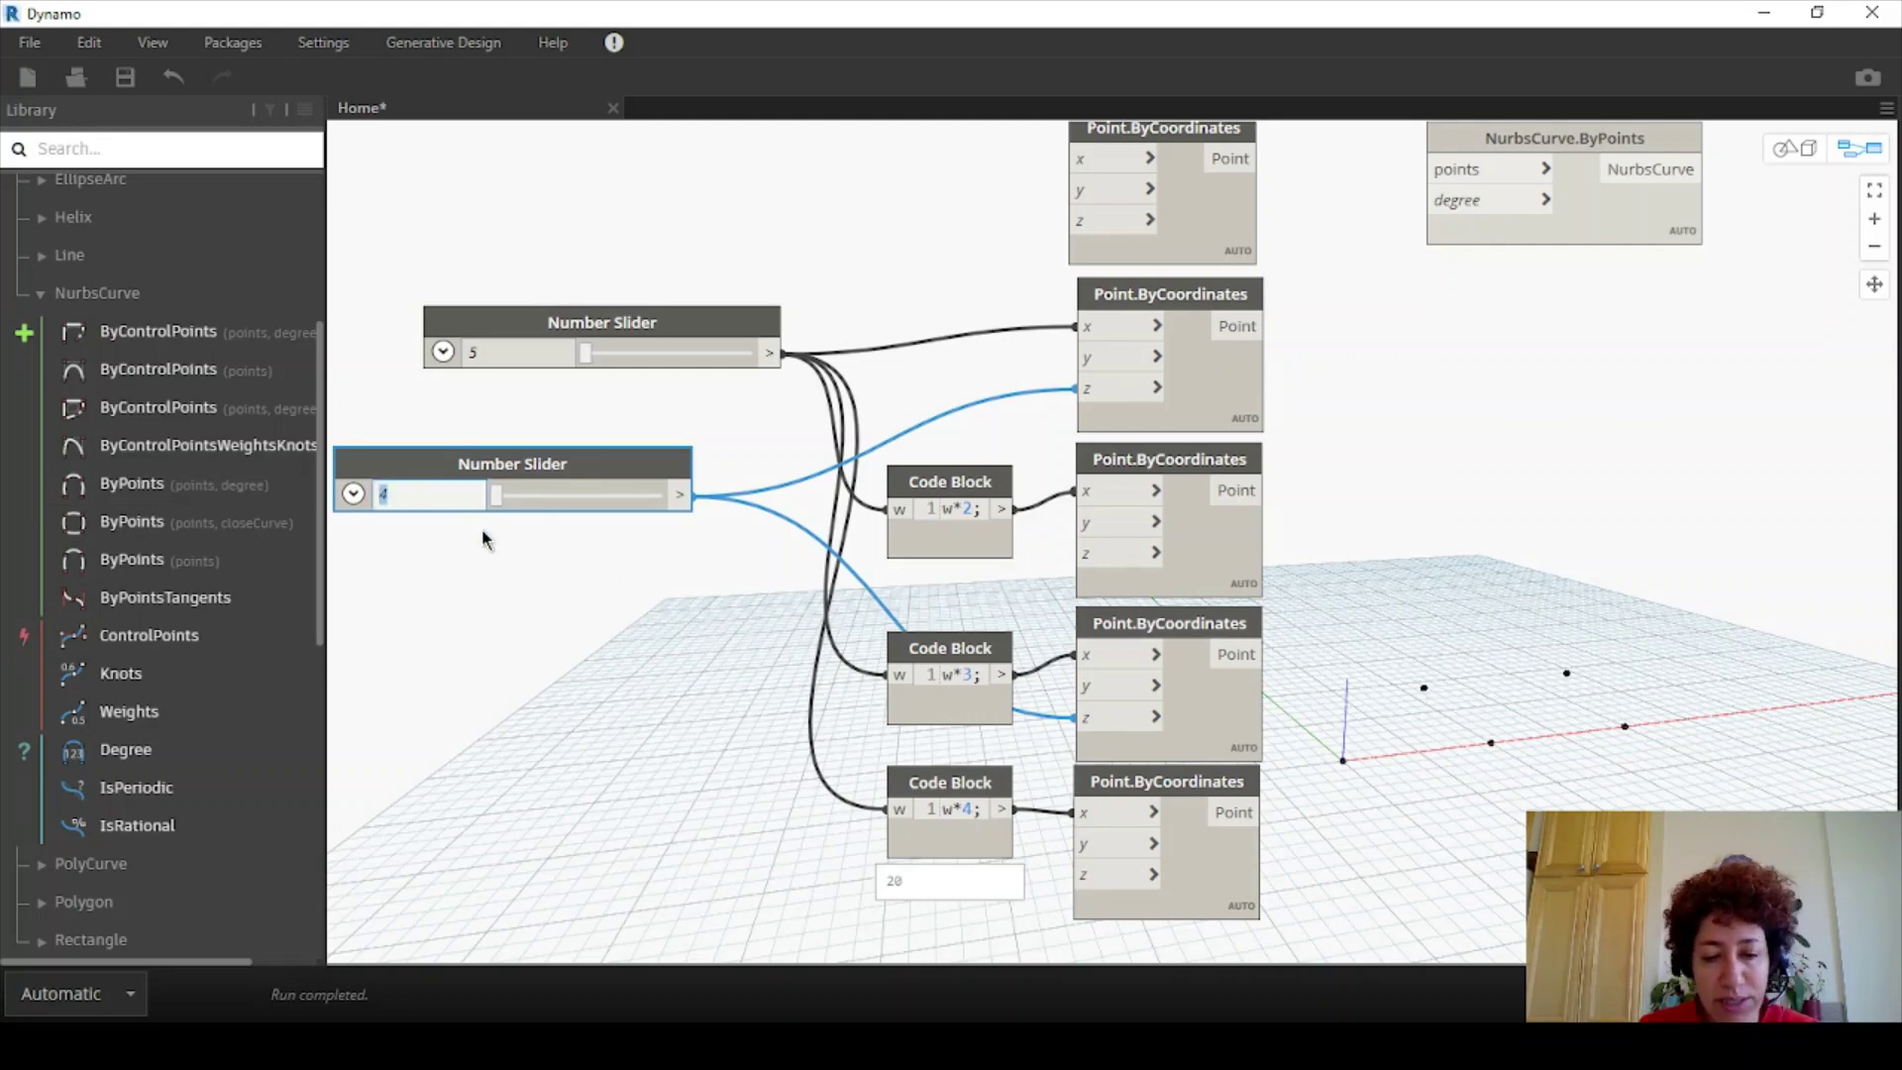
{"action": "type", "text": "8"}
{"action": "left_click", "coordinate": [522, 622]}
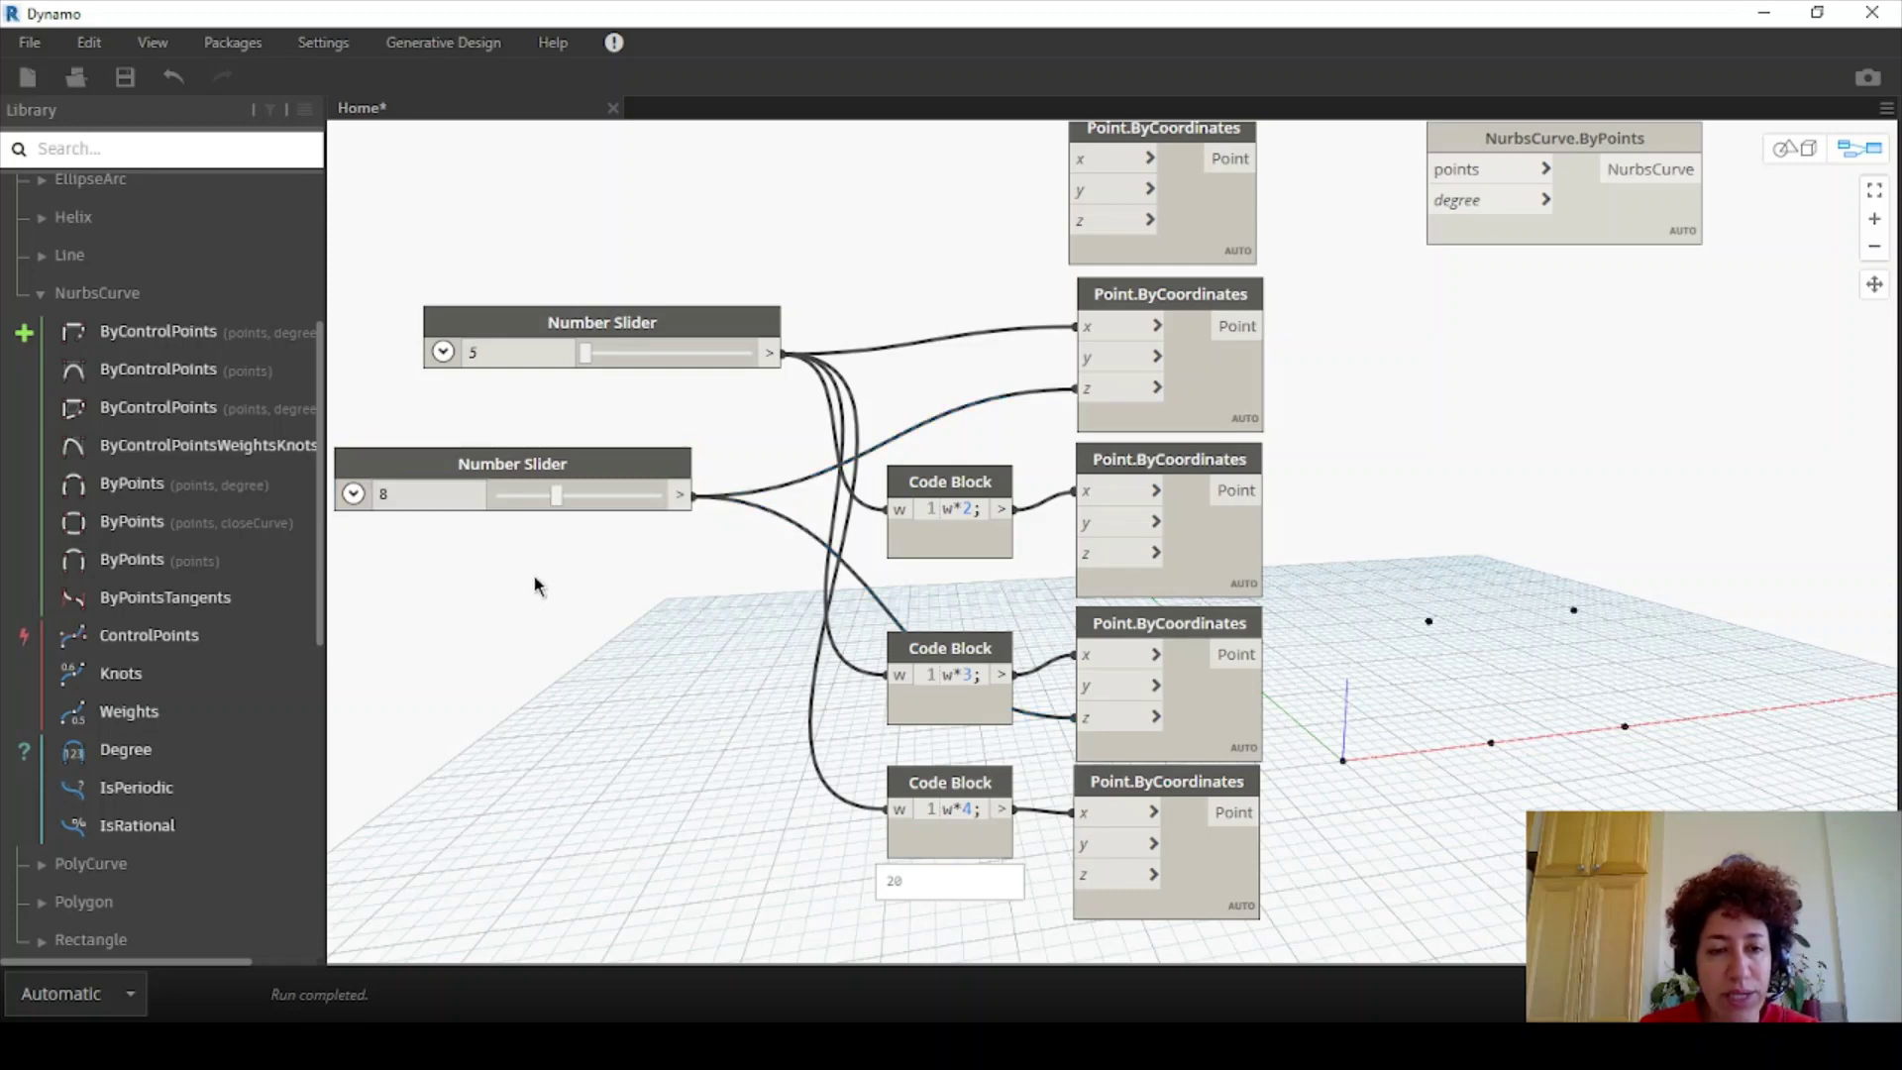
{"action": "double_click", "coordinate": [535, 587]}
- Add an 'h/2;' Code Block fed by the second slider and wire its output to the second point's z
{"action": "type", "text": "h/2;"}
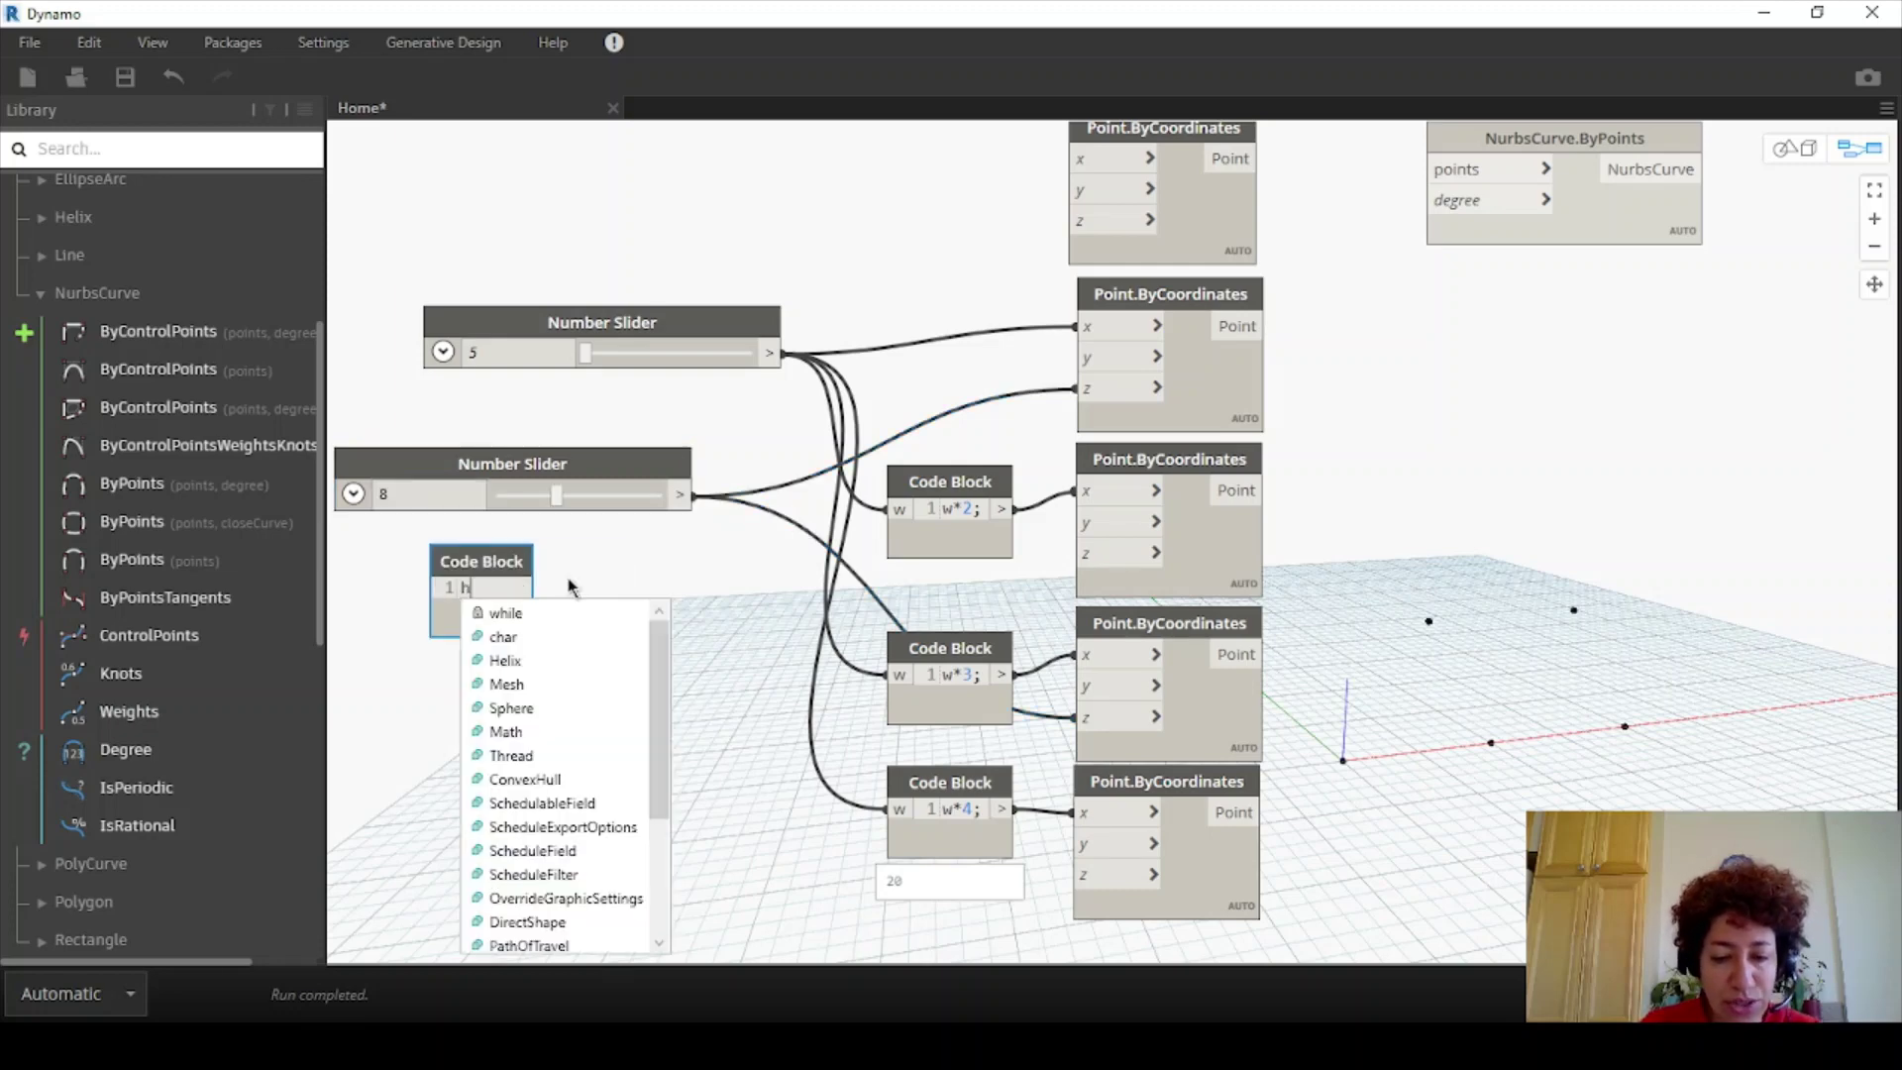
{"action": "left_click", "coordinate": [616, 677]}
{"action": "left_click_drag", "start_coordinate": [507, 555], "coordinate": [720, 548]}
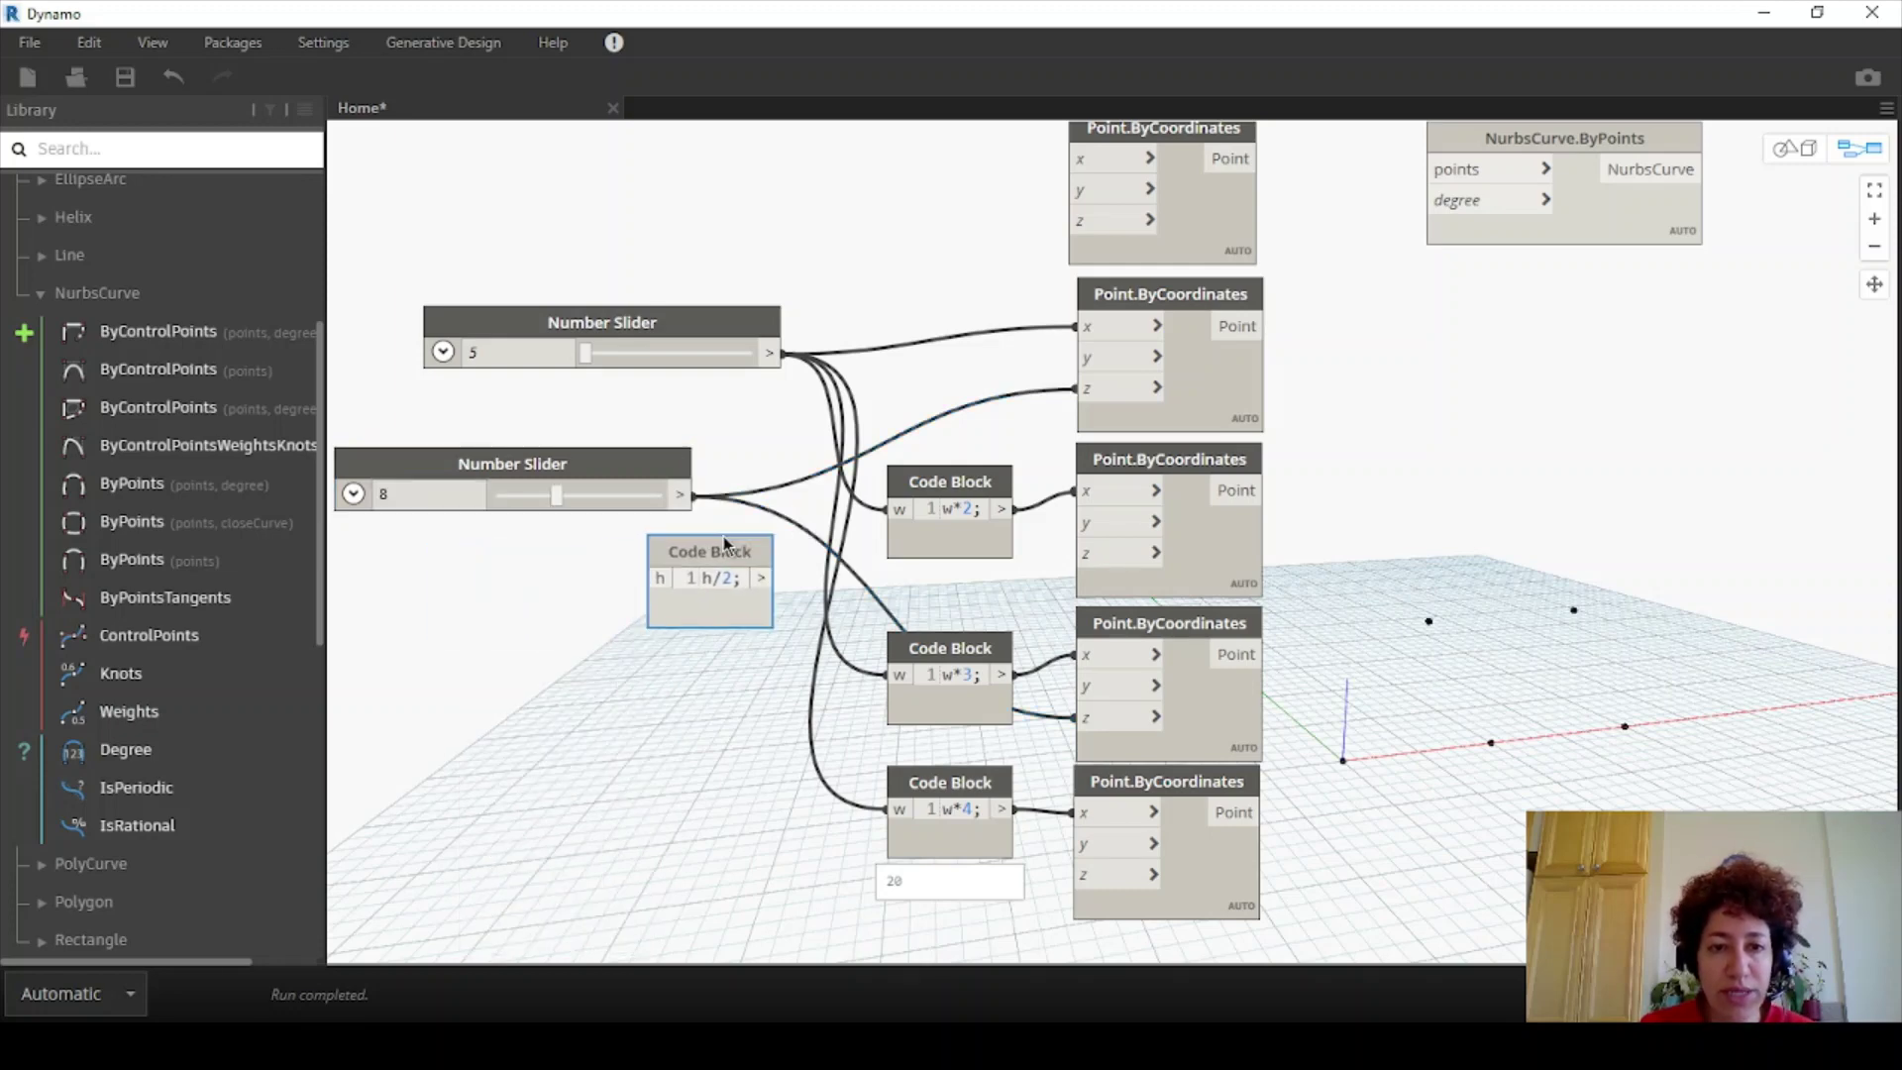
{"action": "left_click", "coordinate": [681, 494]}
{"action": "left_click", "coordinate": [646, 580]}
{"action": "left_click_drag", "start_coordinate": [598, 466], "coordinate": [571, 466]}
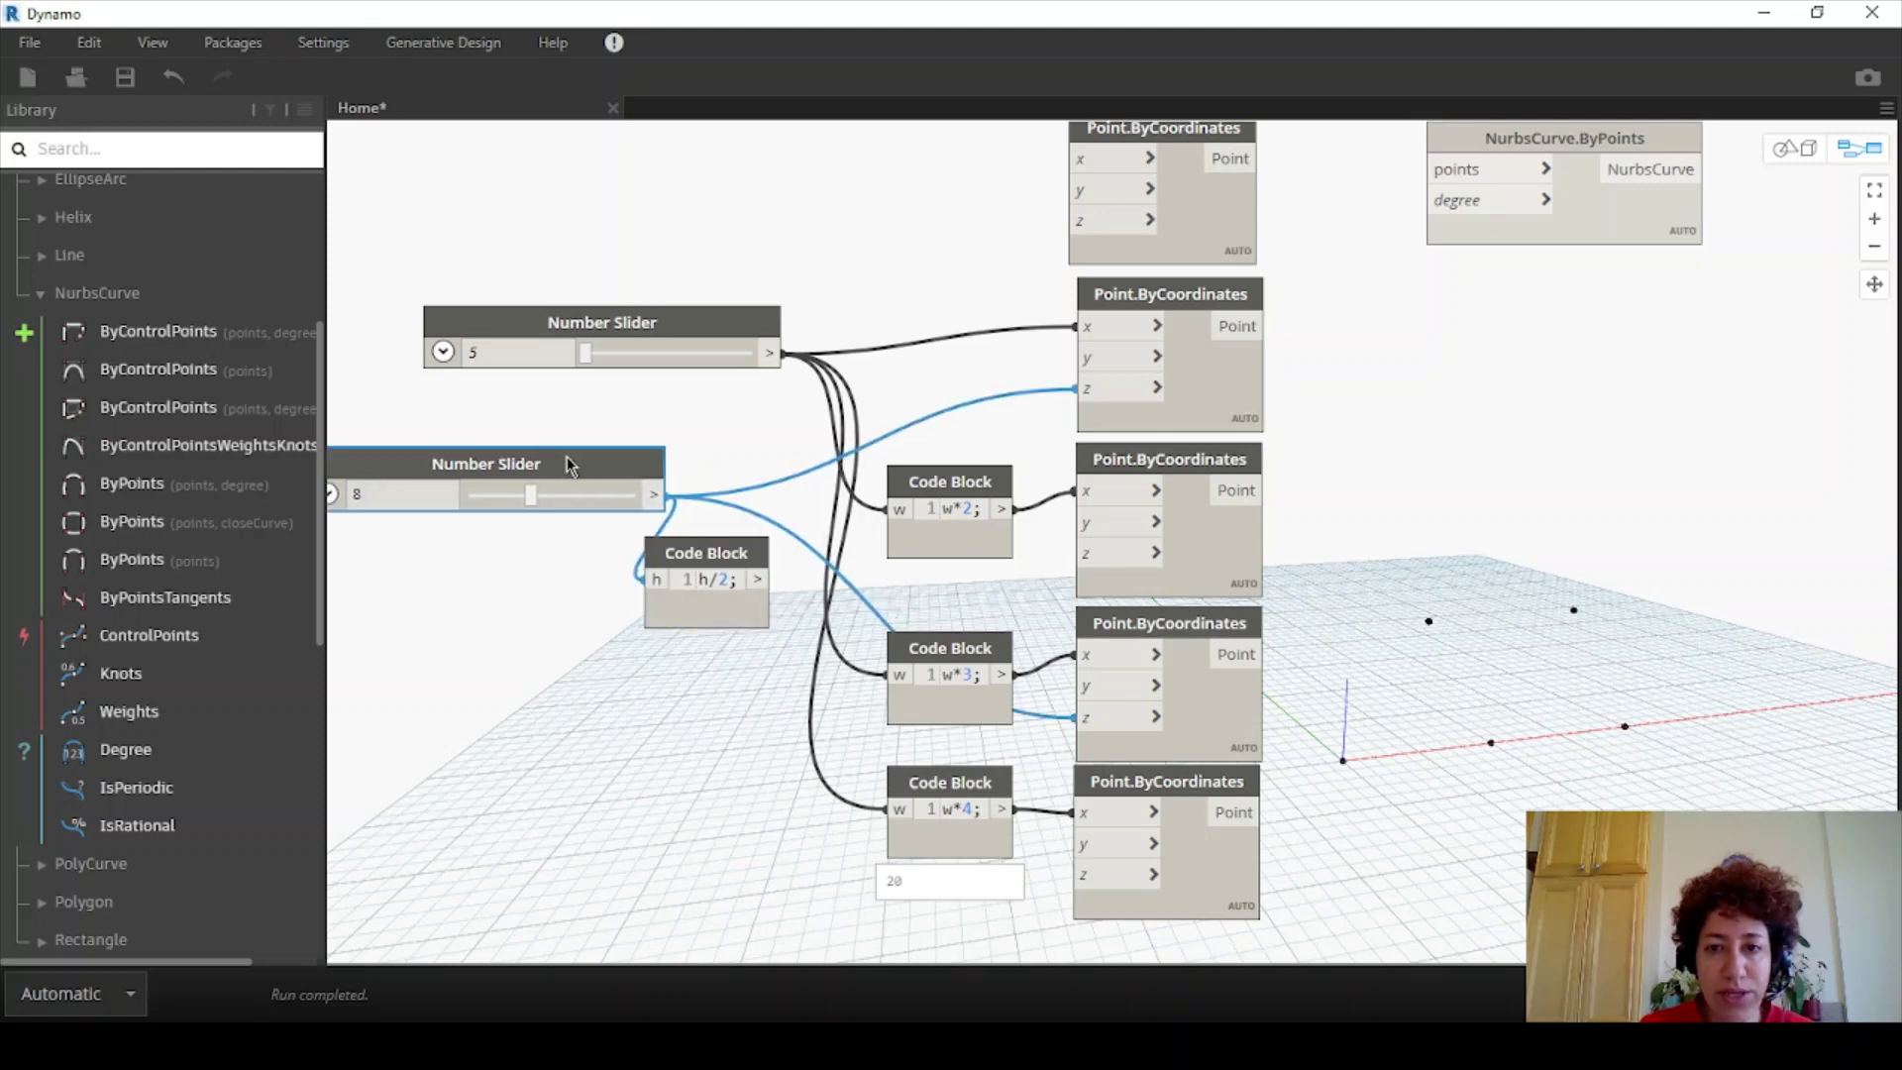
{"action": "left_click", "coordinate": [758, 579]}
{"action": "left_click", "coordinate": [1077, 553]}
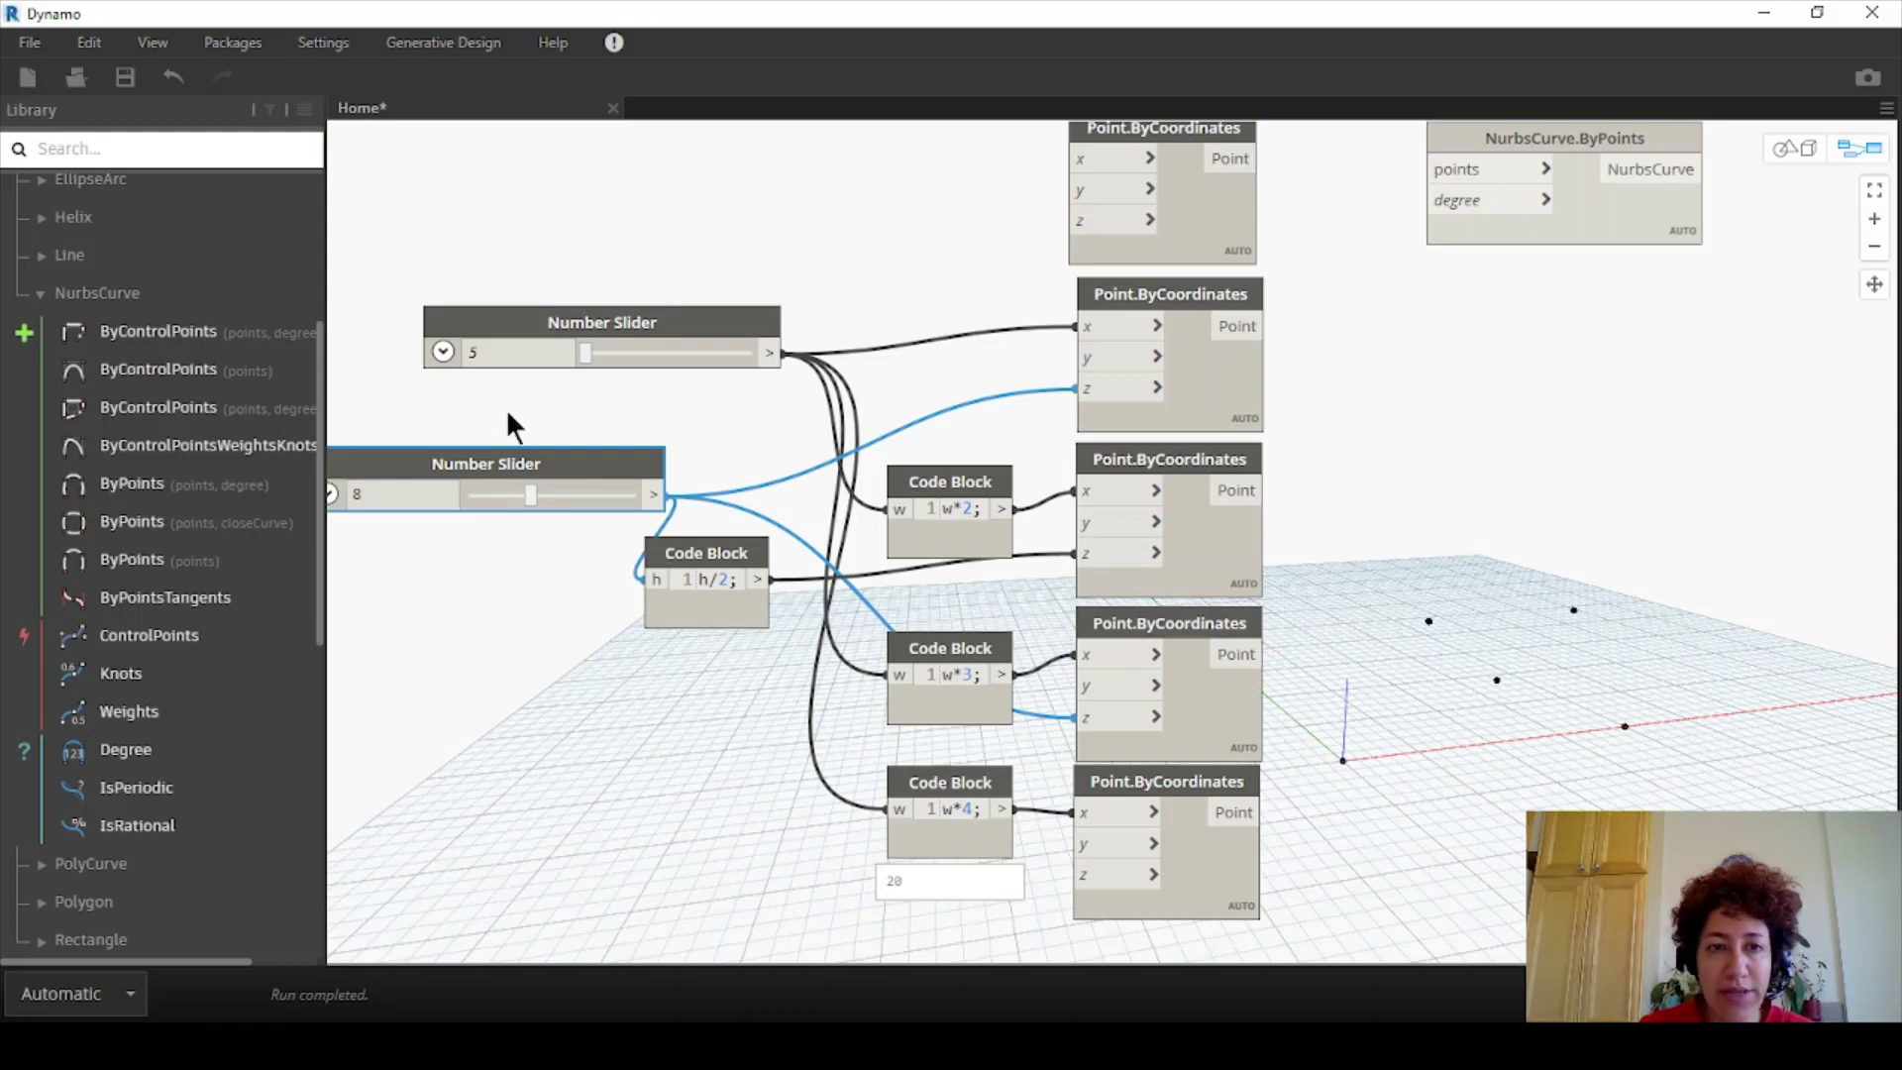
- Change the top Number Slider to 6, then to 8, and check the spread points in the preview
{"action": "left_click_drag", "start_coordinate": [500, 350], "coordinate": [454, 359]}
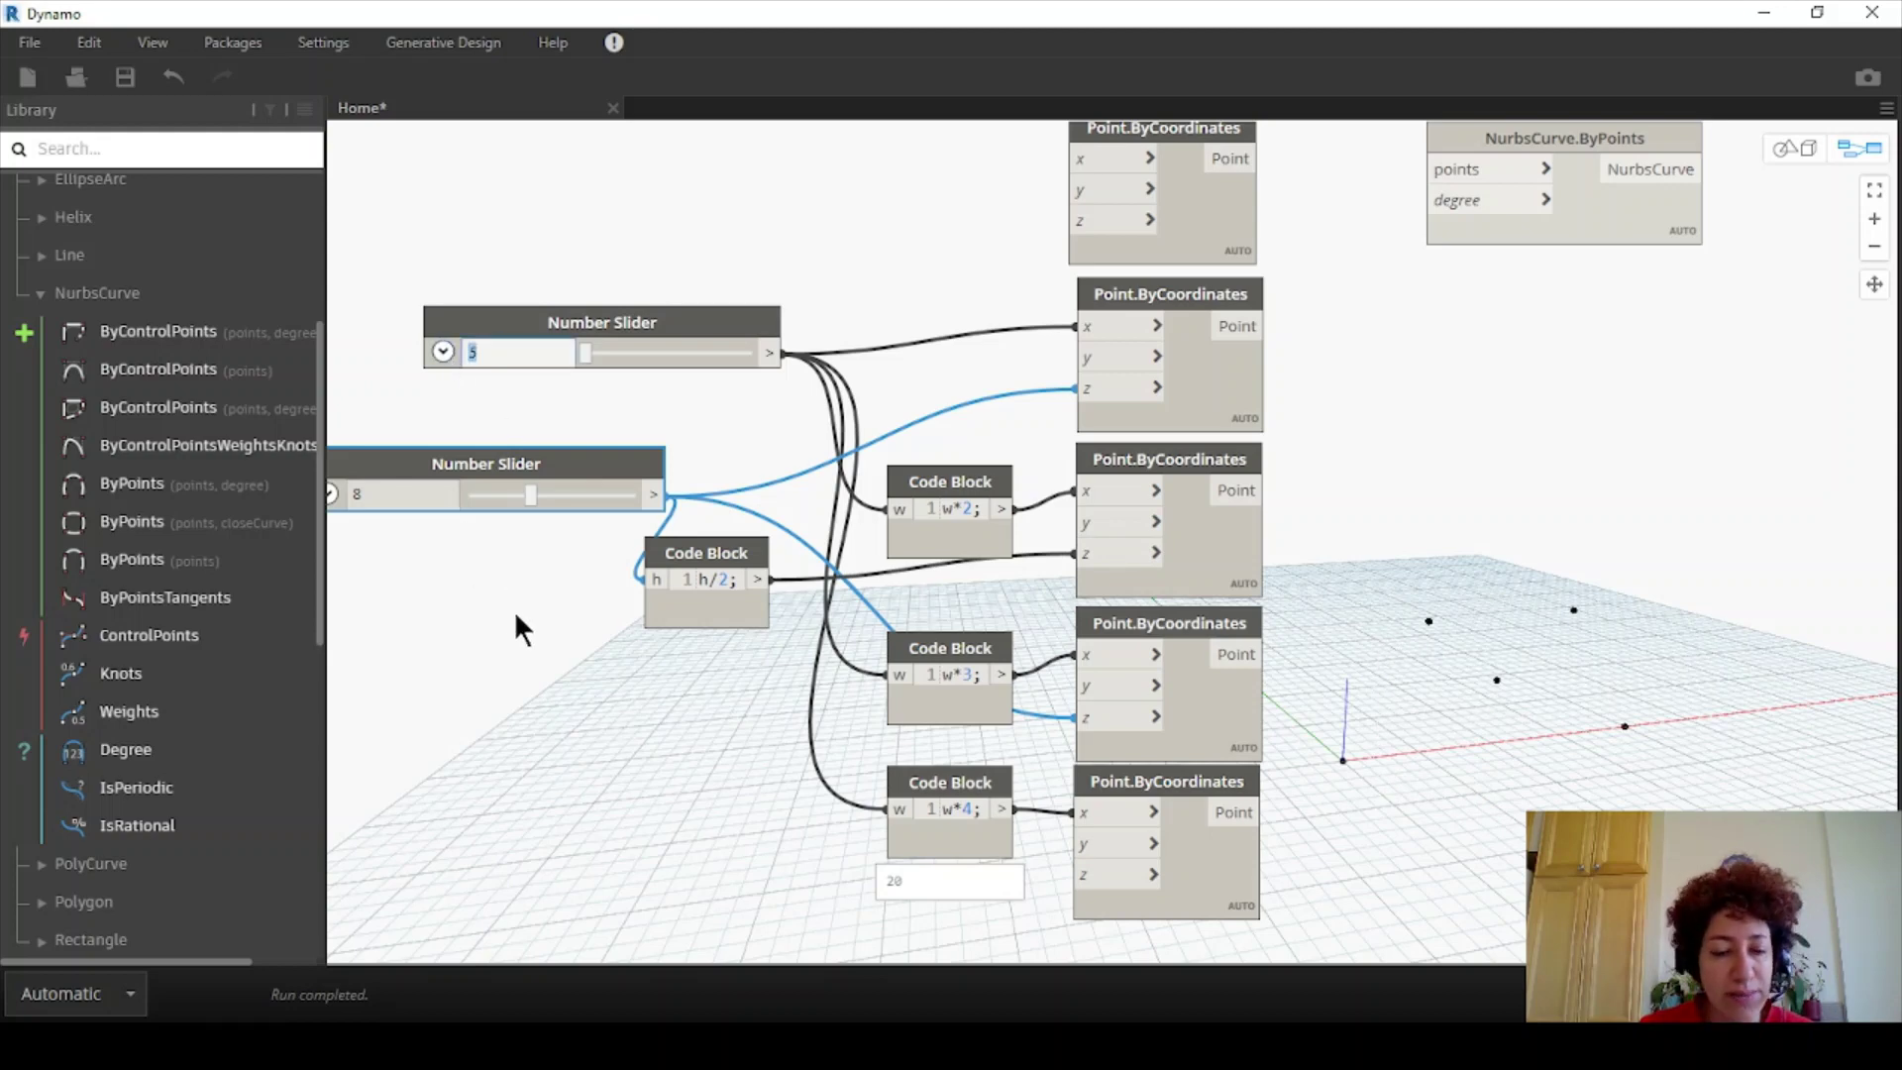
{"action": "type", "text": "6"}
{"action": "left_click", "coordinate": [537, 757]}
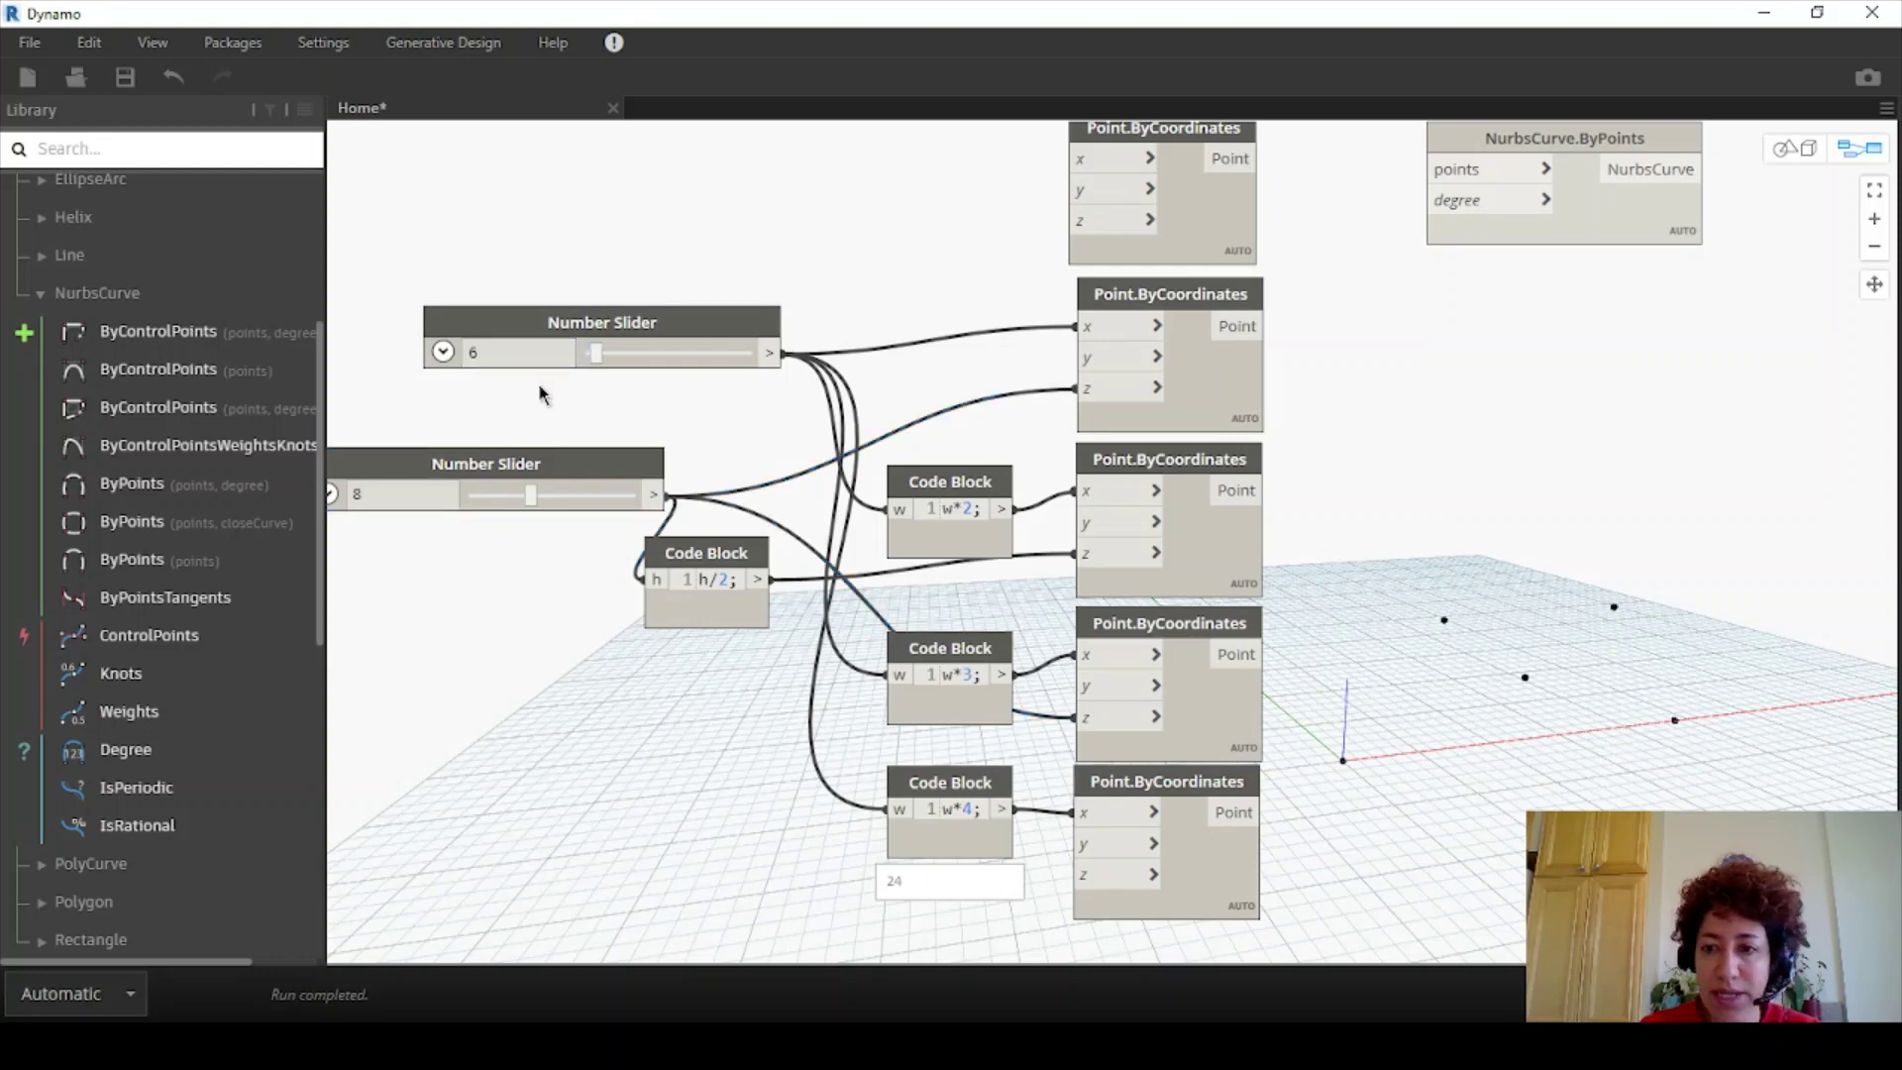
{"action": "left_click_drag", "start_coordinate": [548, 352], "coordinate": [431, 359]}
{"action": "type", "text": "8"}
{"action": "left_click", "coordinate": [520, 651]}
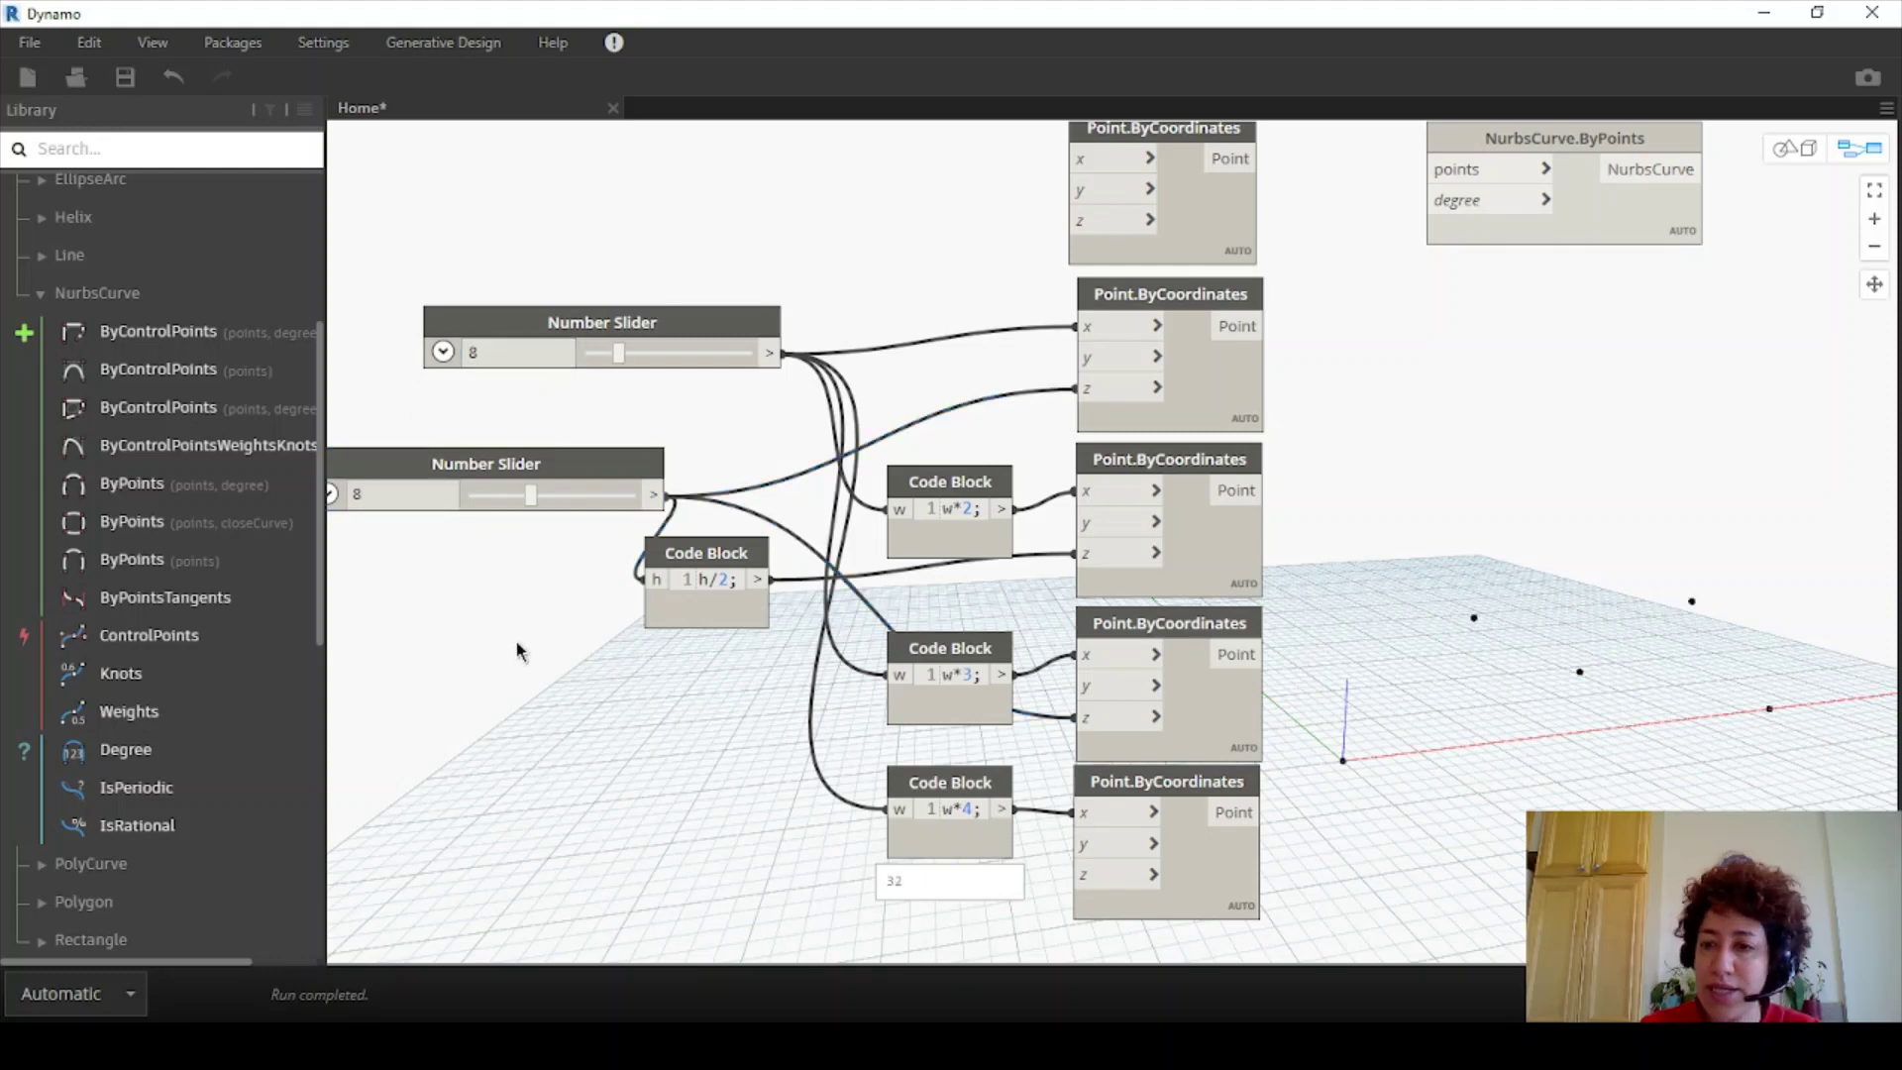
{"action": "left_click", "coordinate": [1788, 149]}
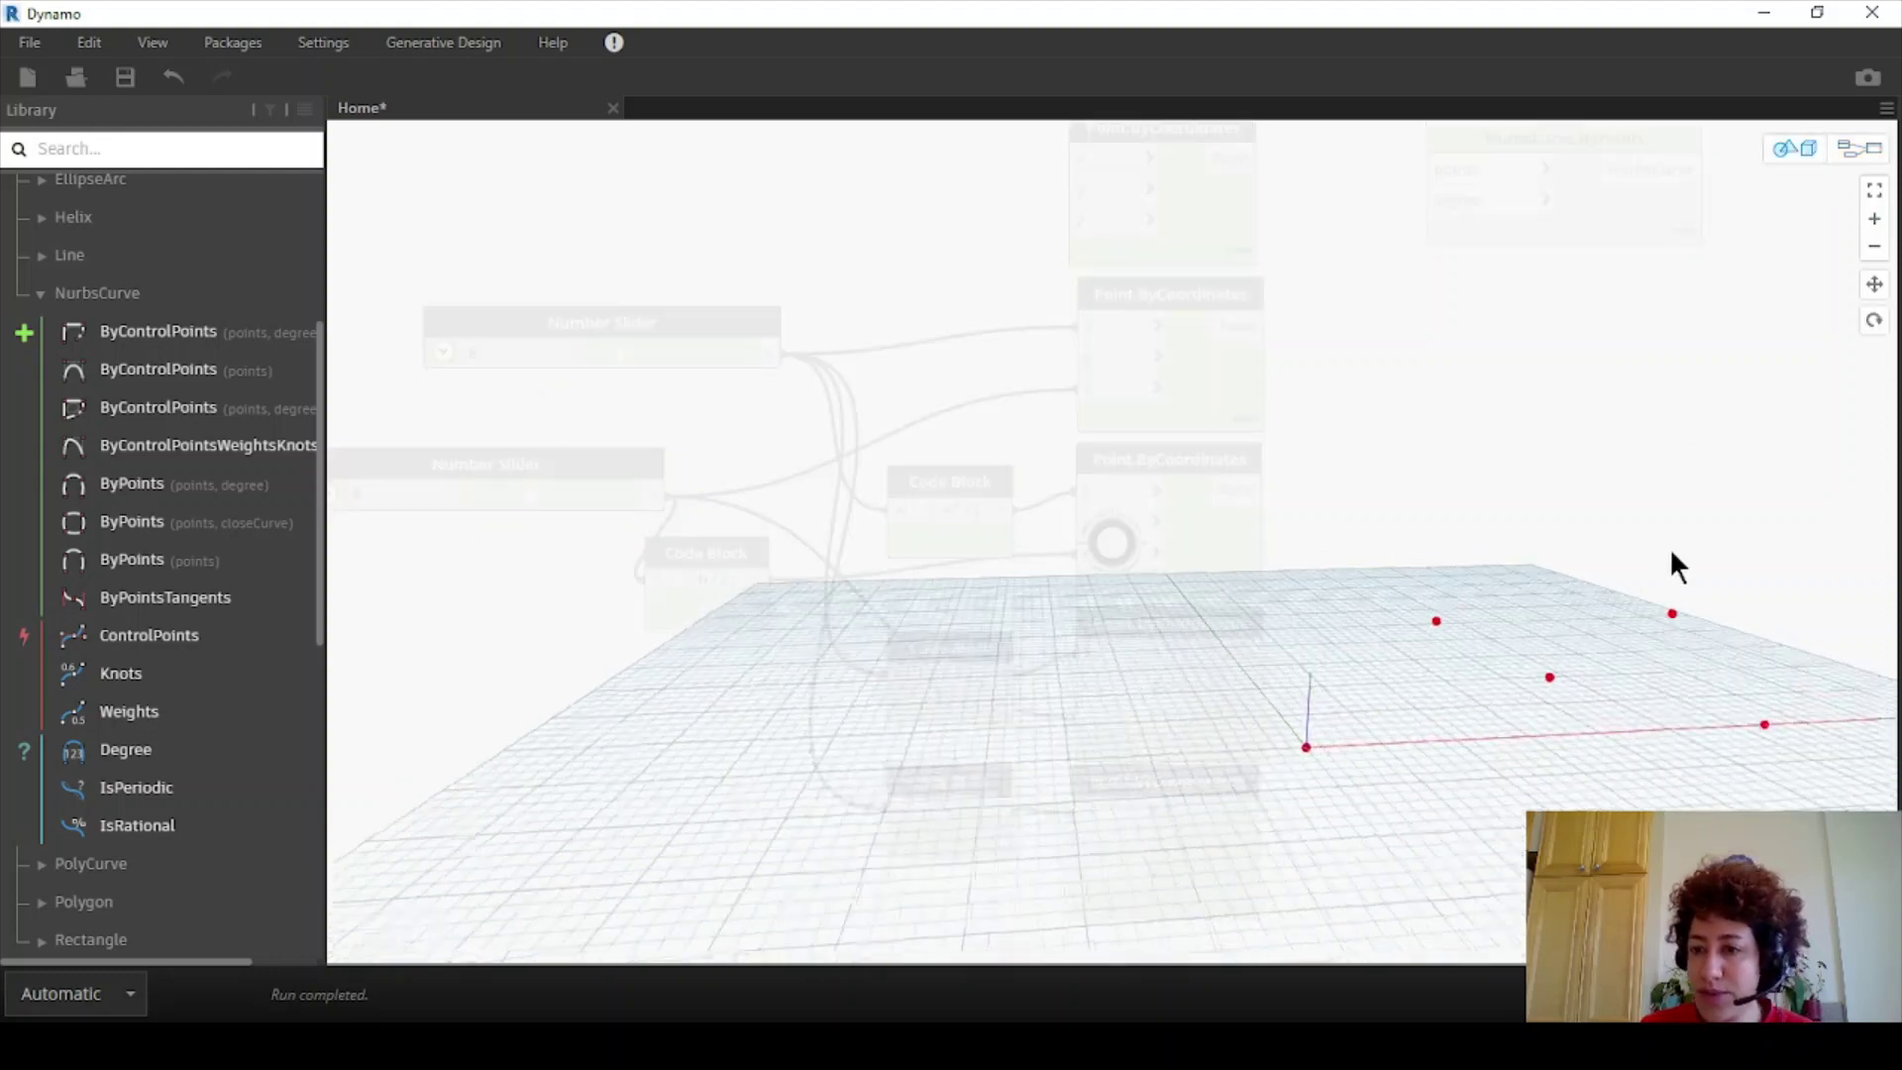
{"action": "left_click", "coordinate": [1860, 149]}
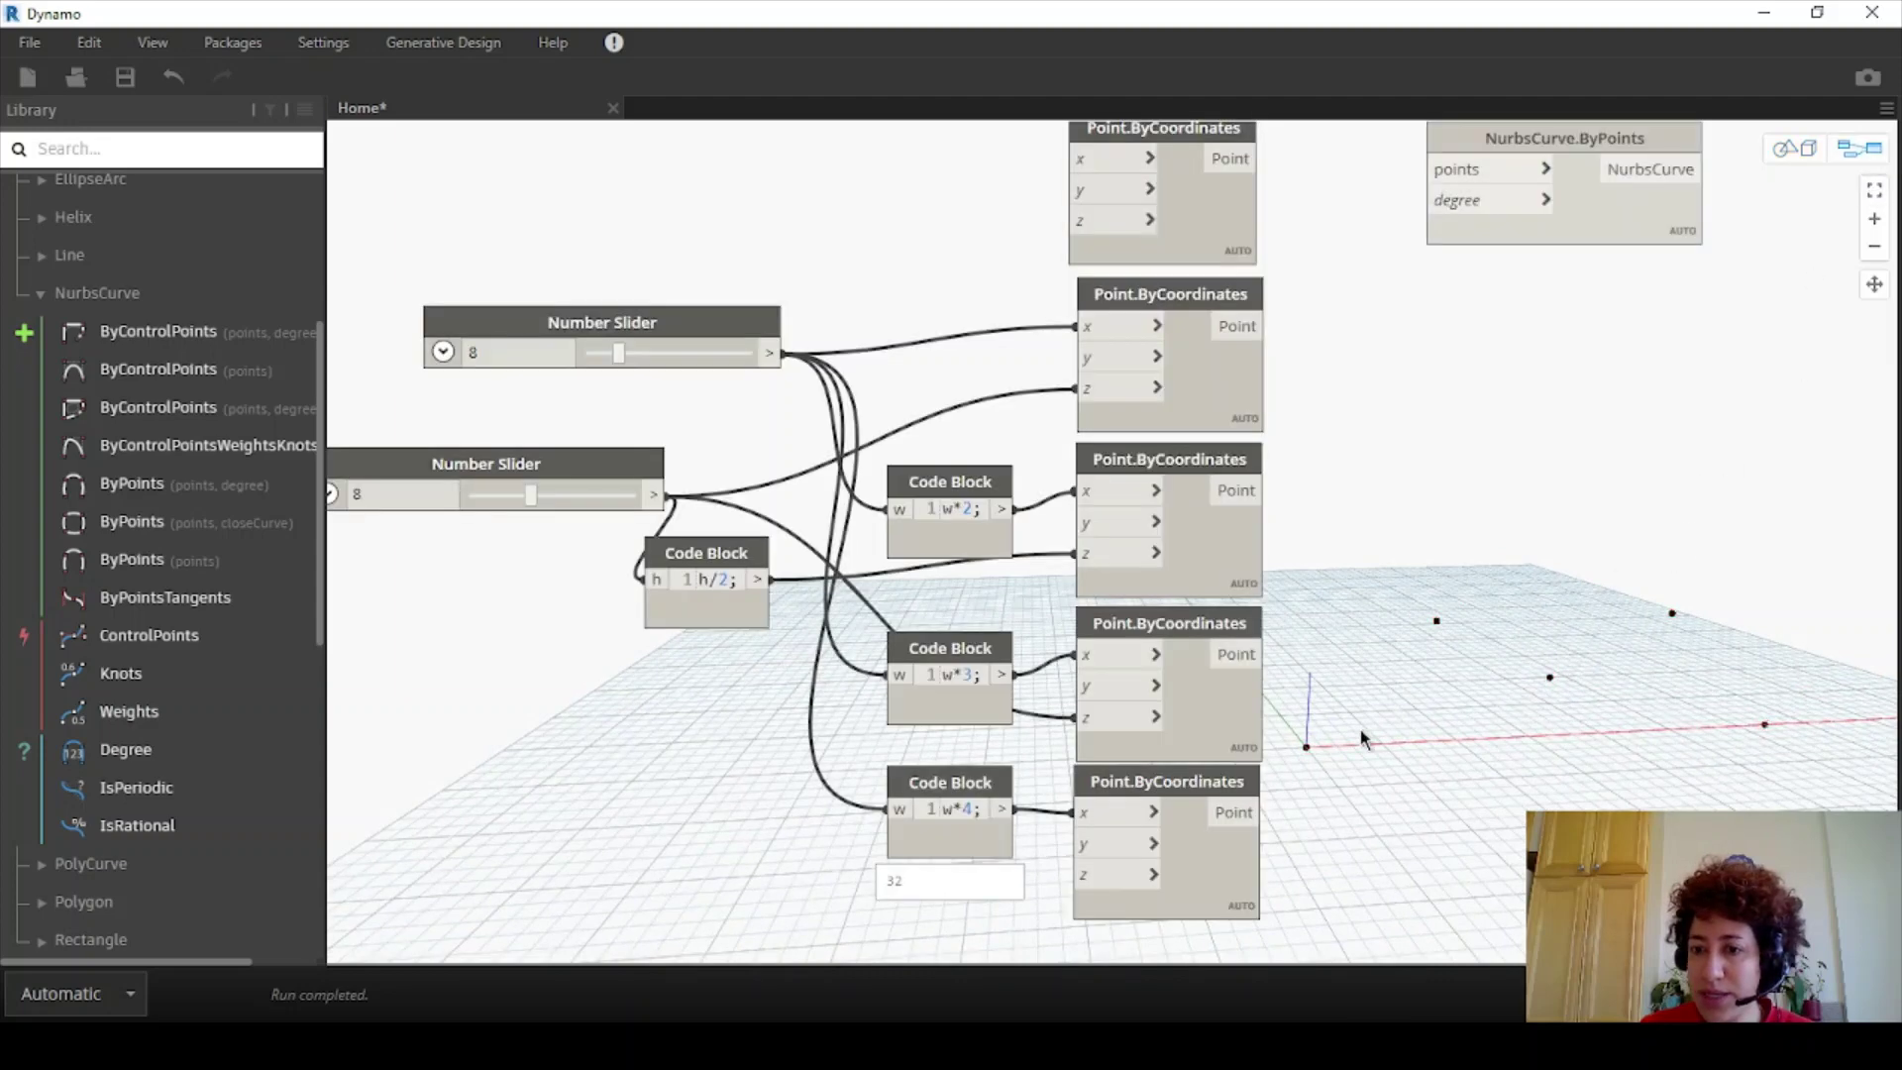
- Connect the top point to NurbsCurve.ByPoints, then add a List Create node from List > Generate
{"action": "scroll", "coordinate": [921, 500], "scroll_direction": "down", "scroll_amount": 3}
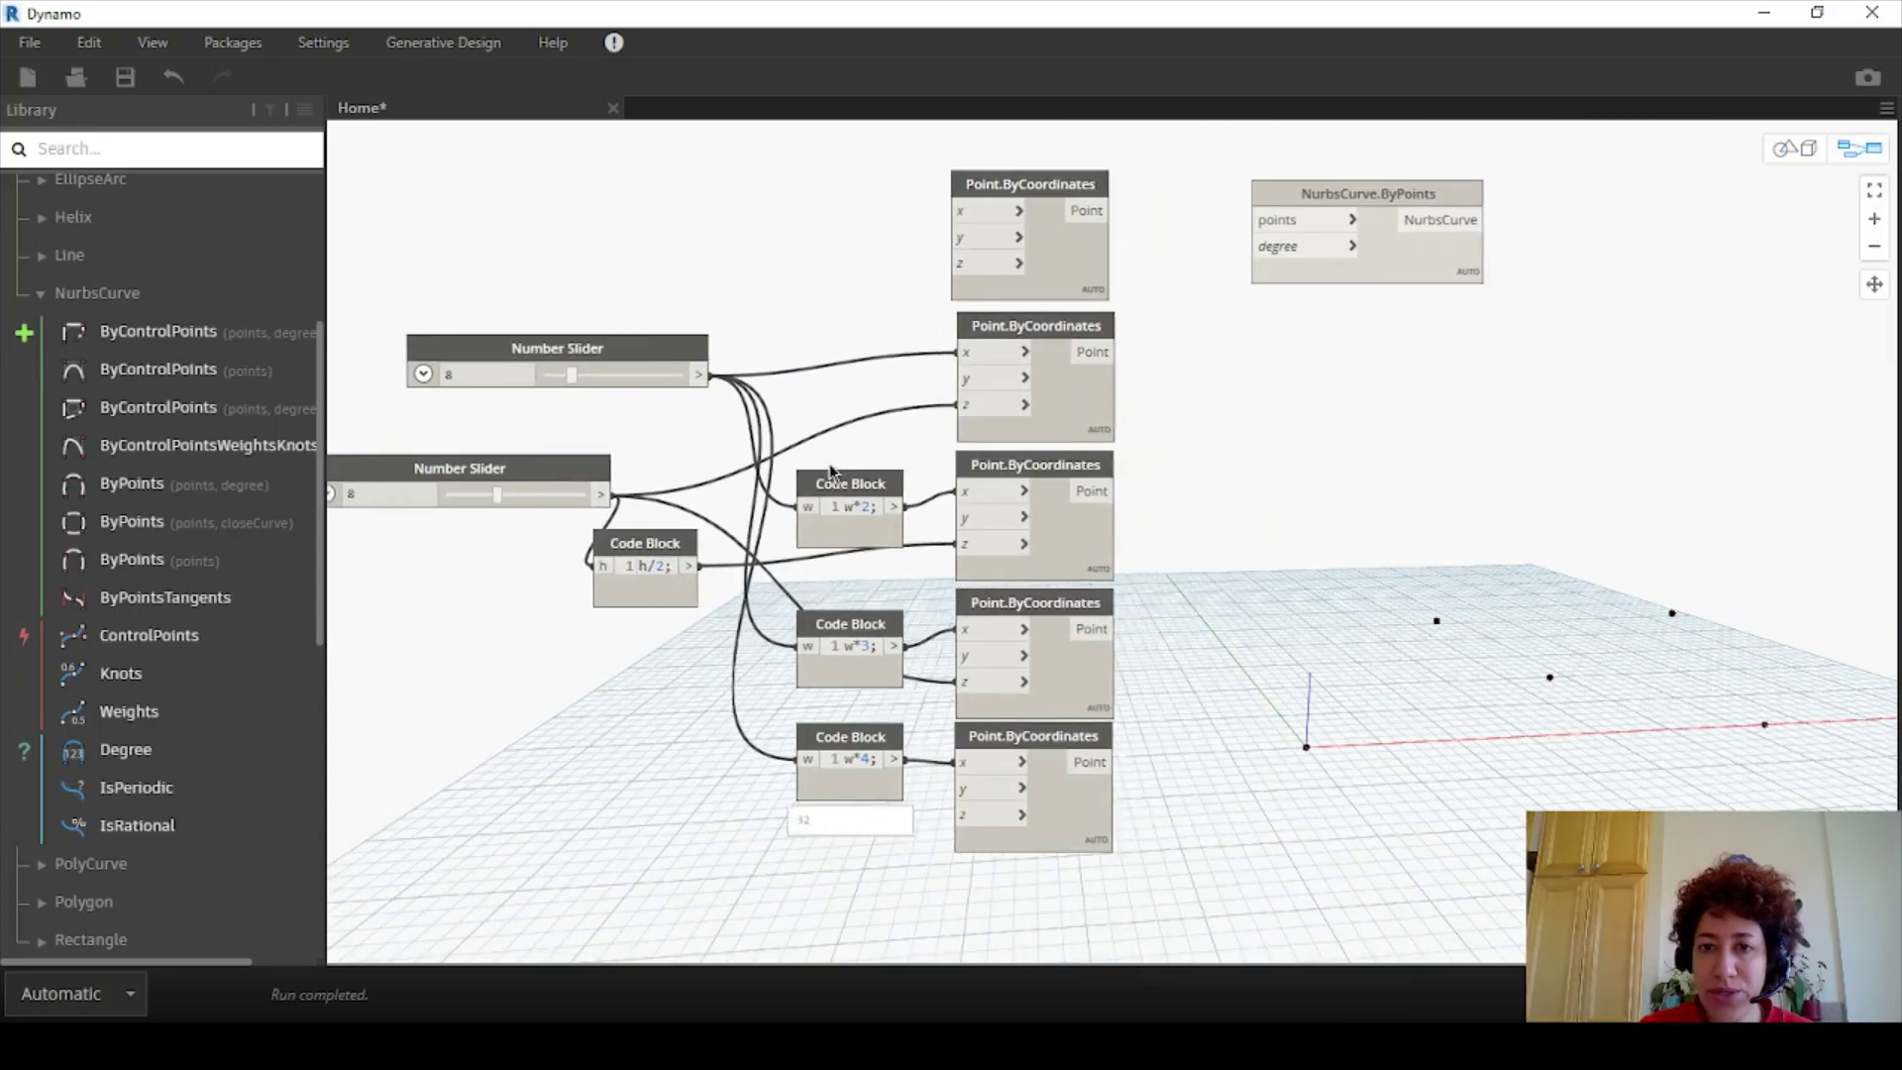
{"action": "middle_click_drag", "start_coordinate": [758, 505], "coordinate": [848, 498]}
{"action": "scroll", "coordinate": [1060, 177], "scroll_direction": "up", "scroll_amount": 1}
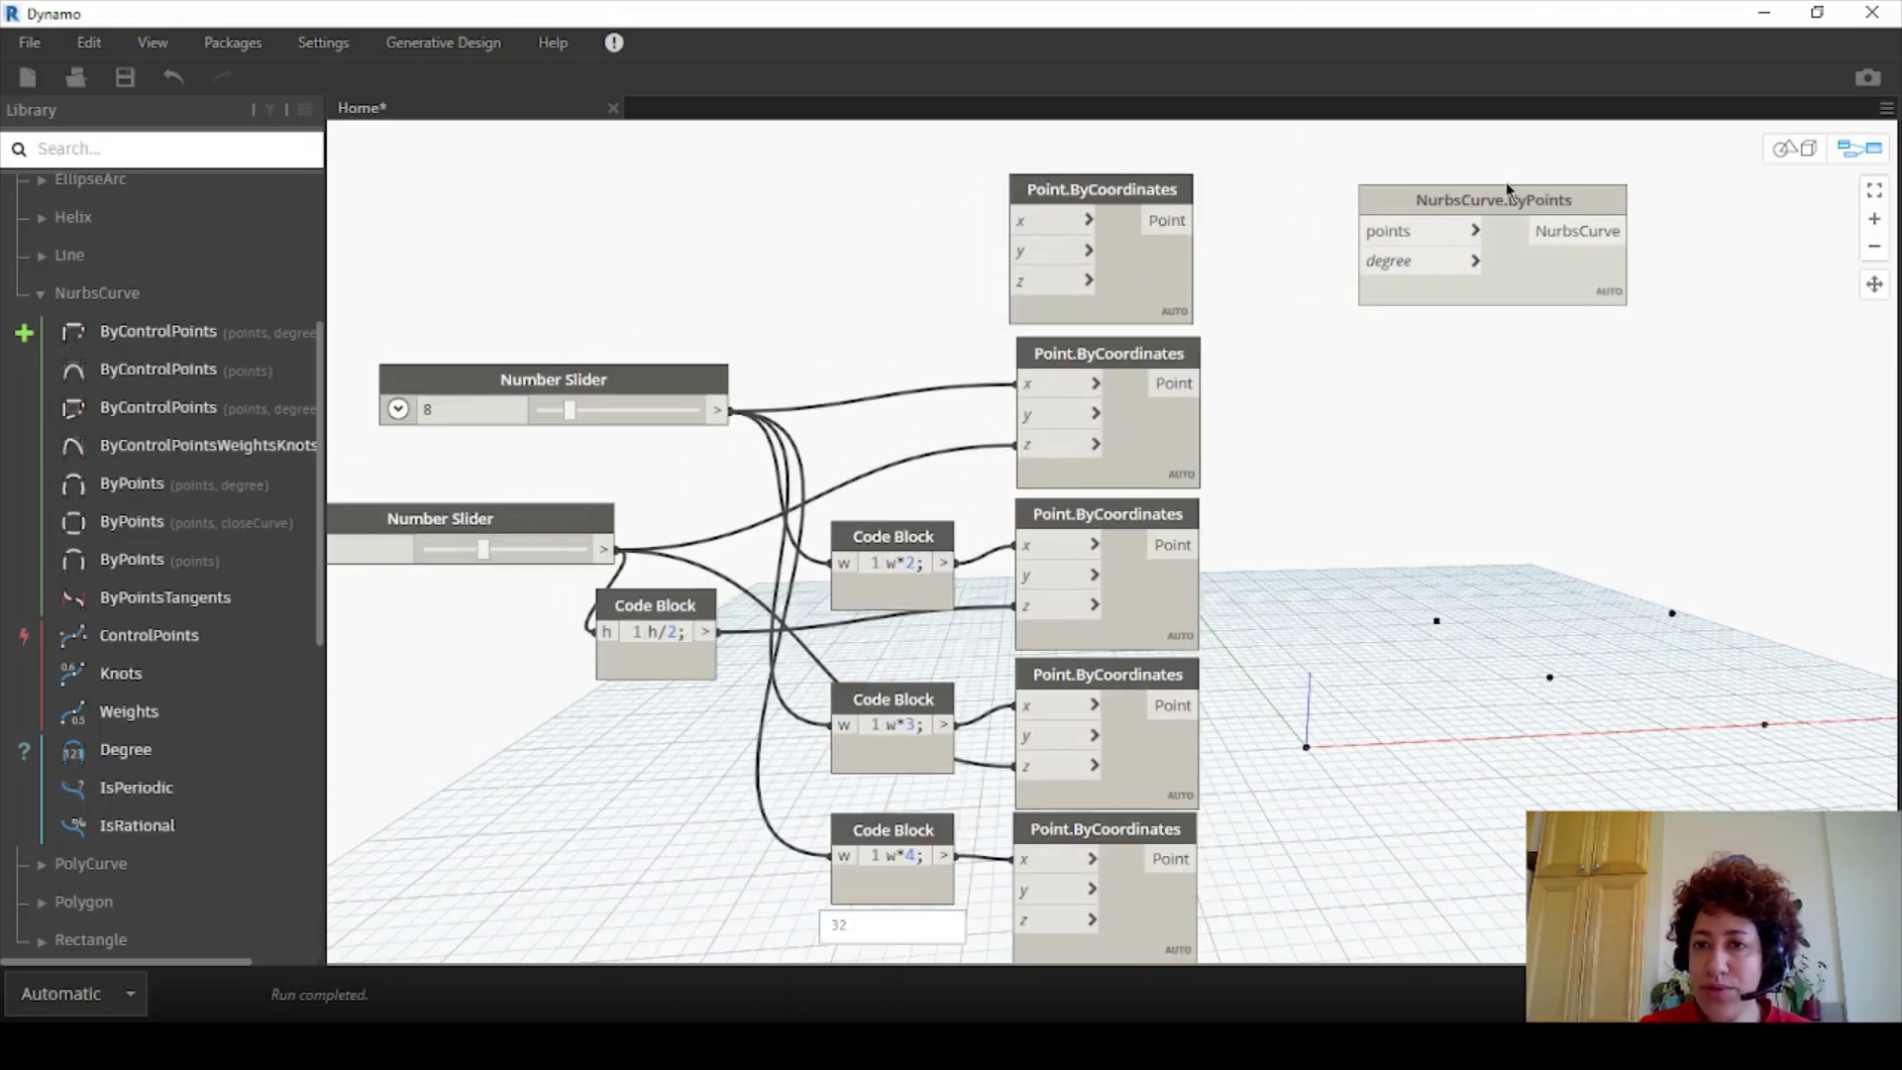
{"action": "left_click_drag", "start_coordinate": [1505, 181], "coordinate": [1650, 186]}
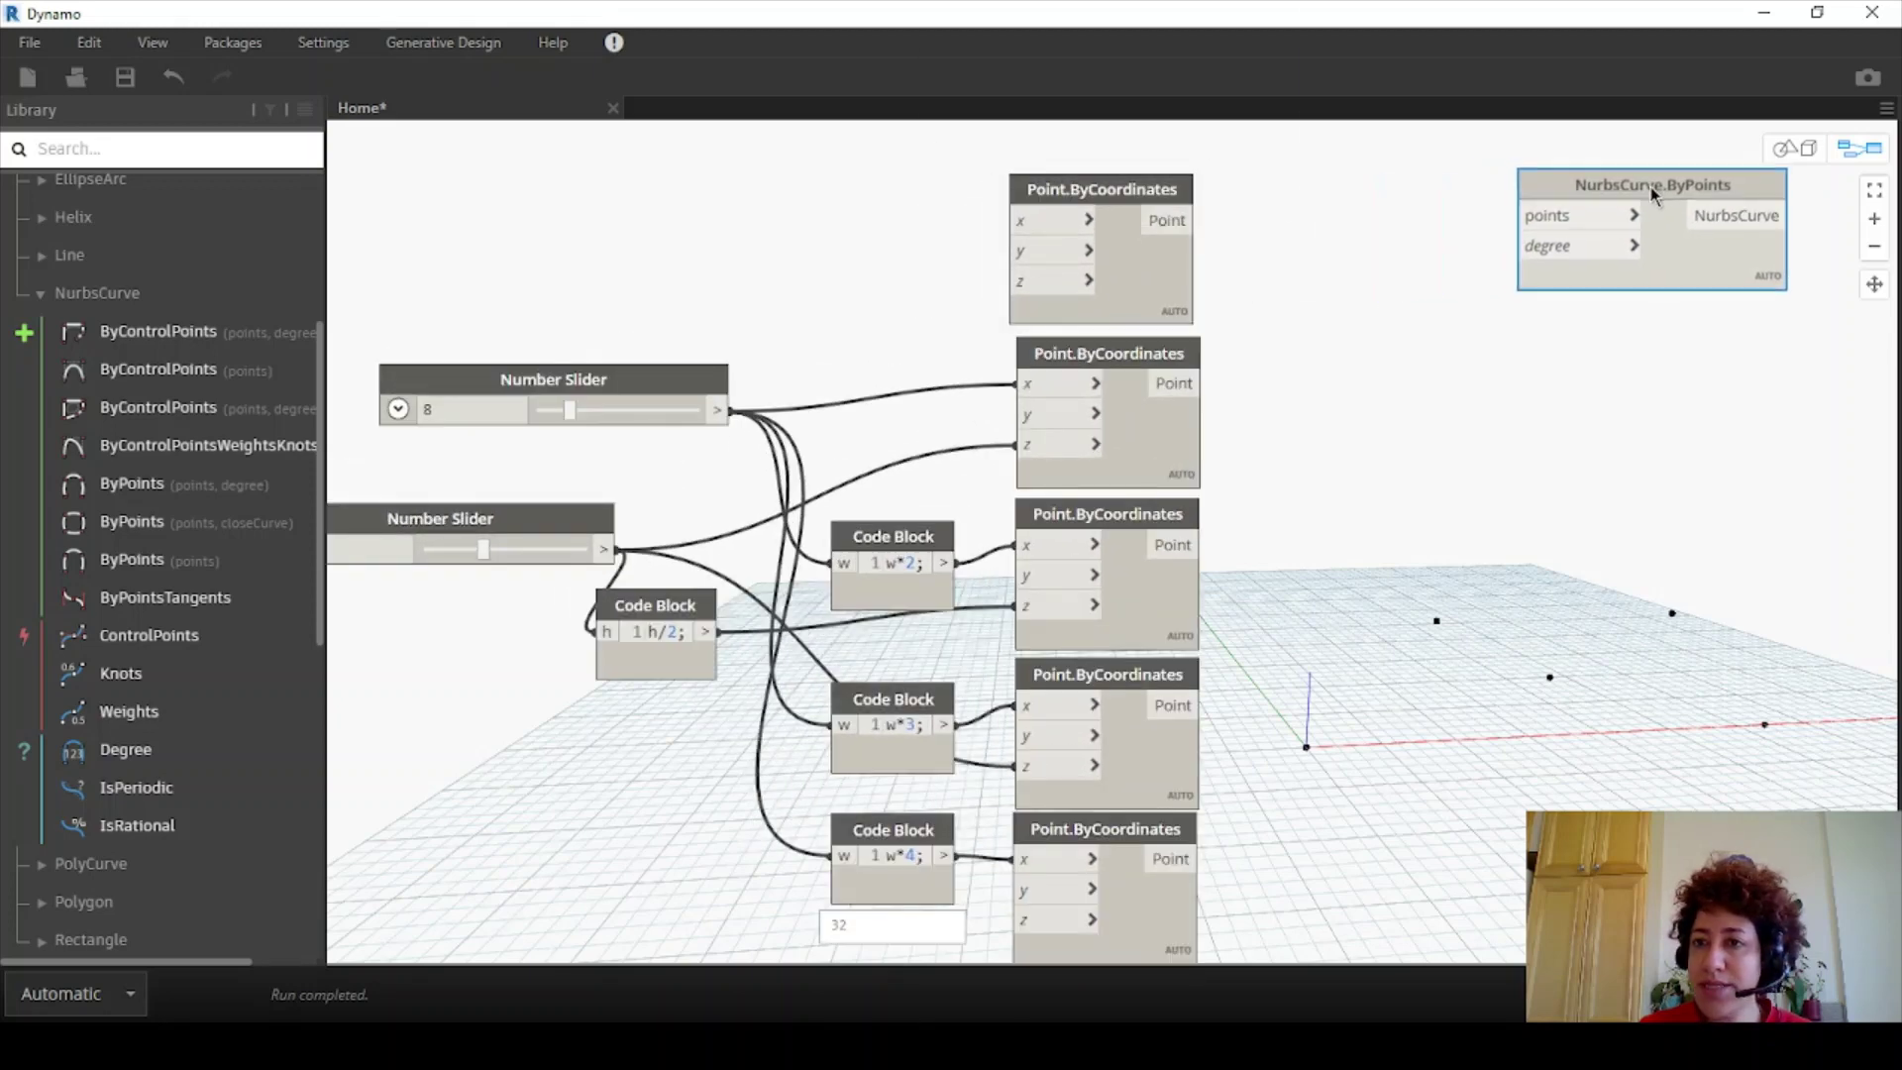
{"action": "left_click", "coordinate": [1199, 220]}
{"action": "left_click", "coordinate": [1531, 221]}
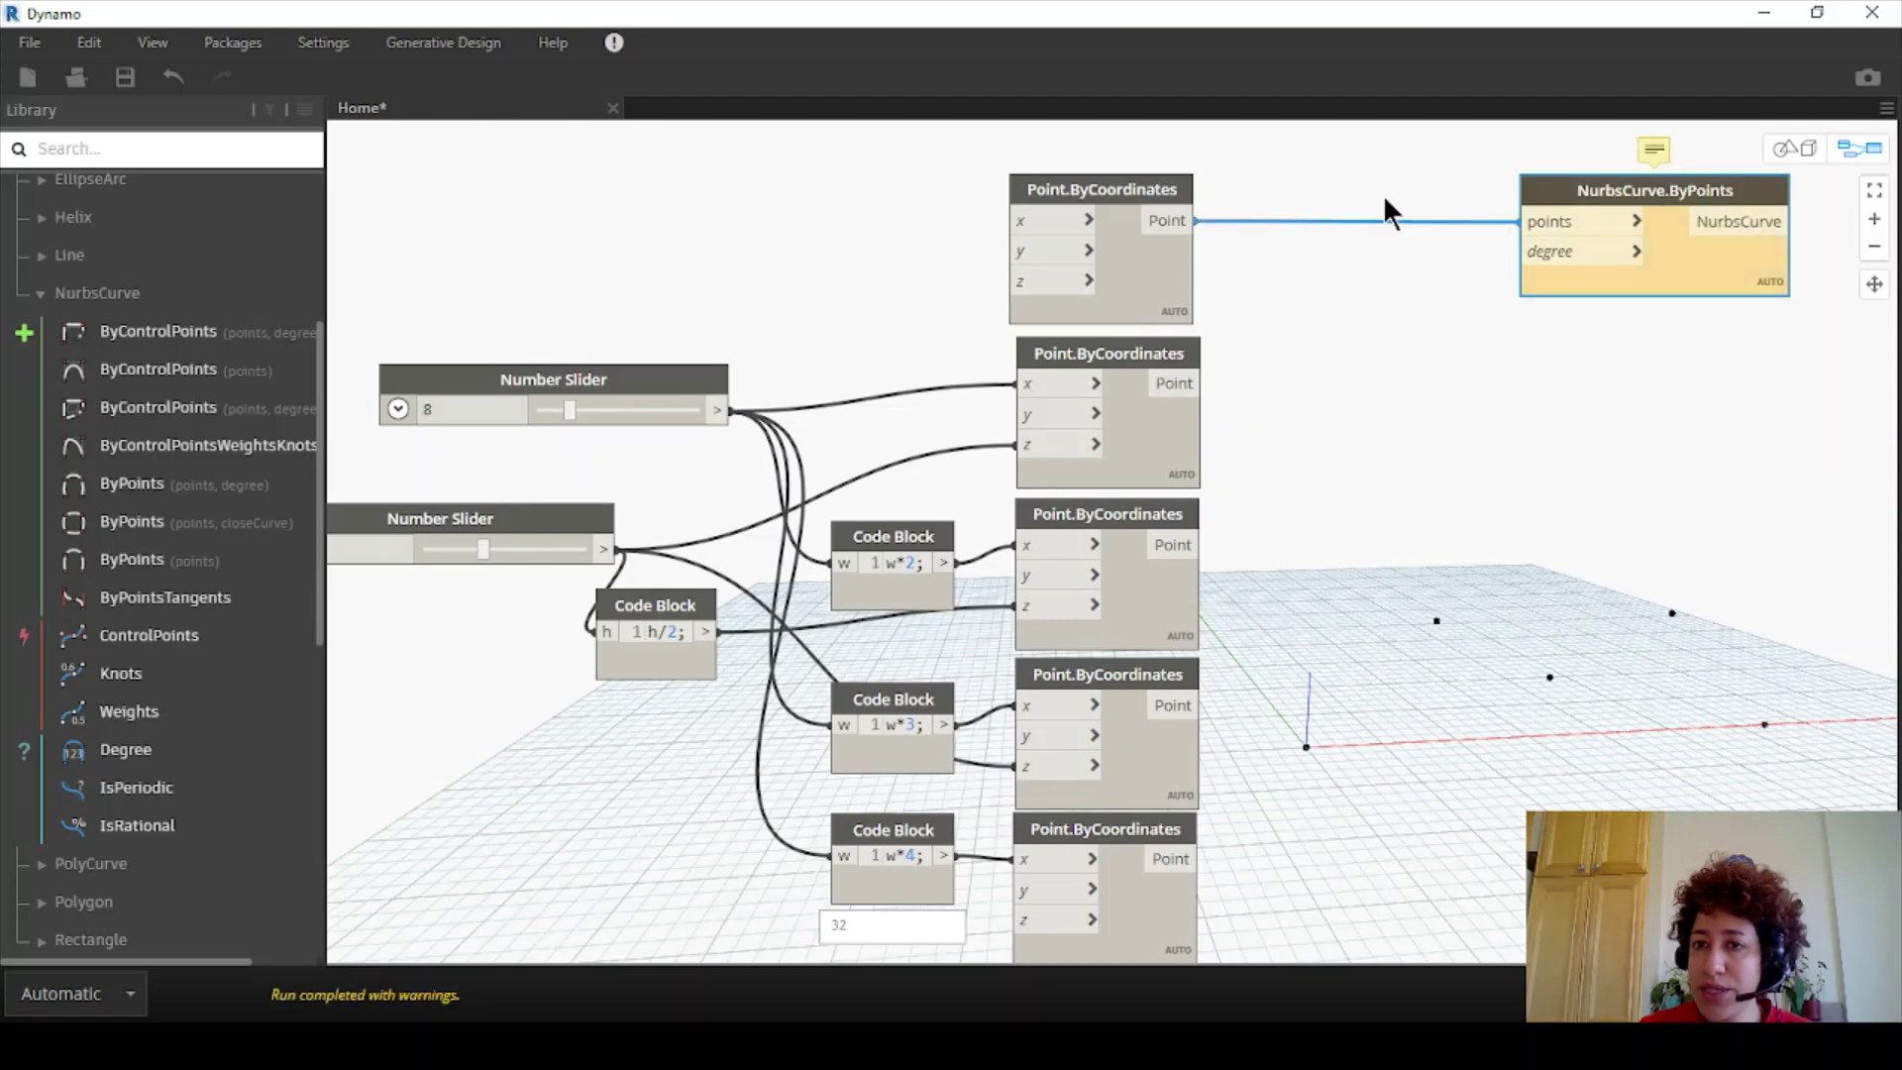
{"action": "scroll", "coordinate": [16, 391], "scroll_direction": "up", "scroll_amount": 5}
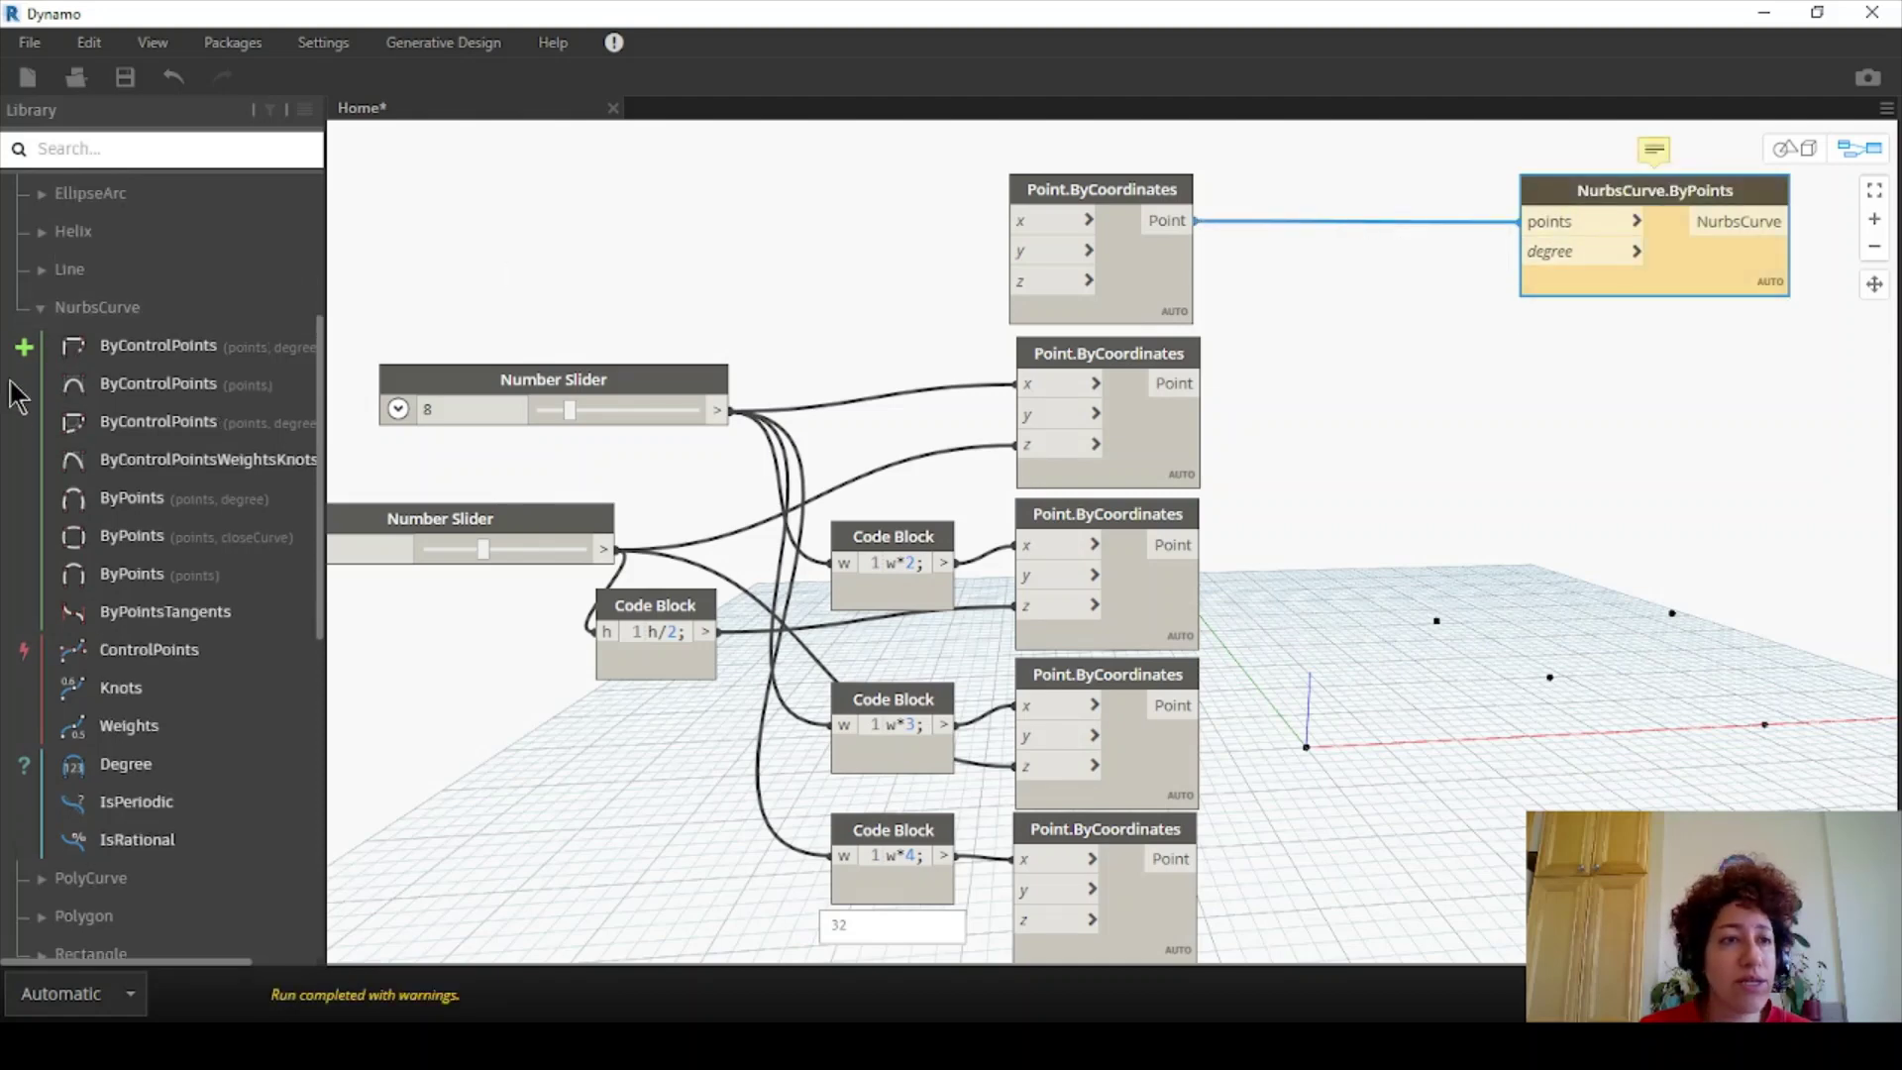
{"action": "left_click", "coordinate": [17, 271]}
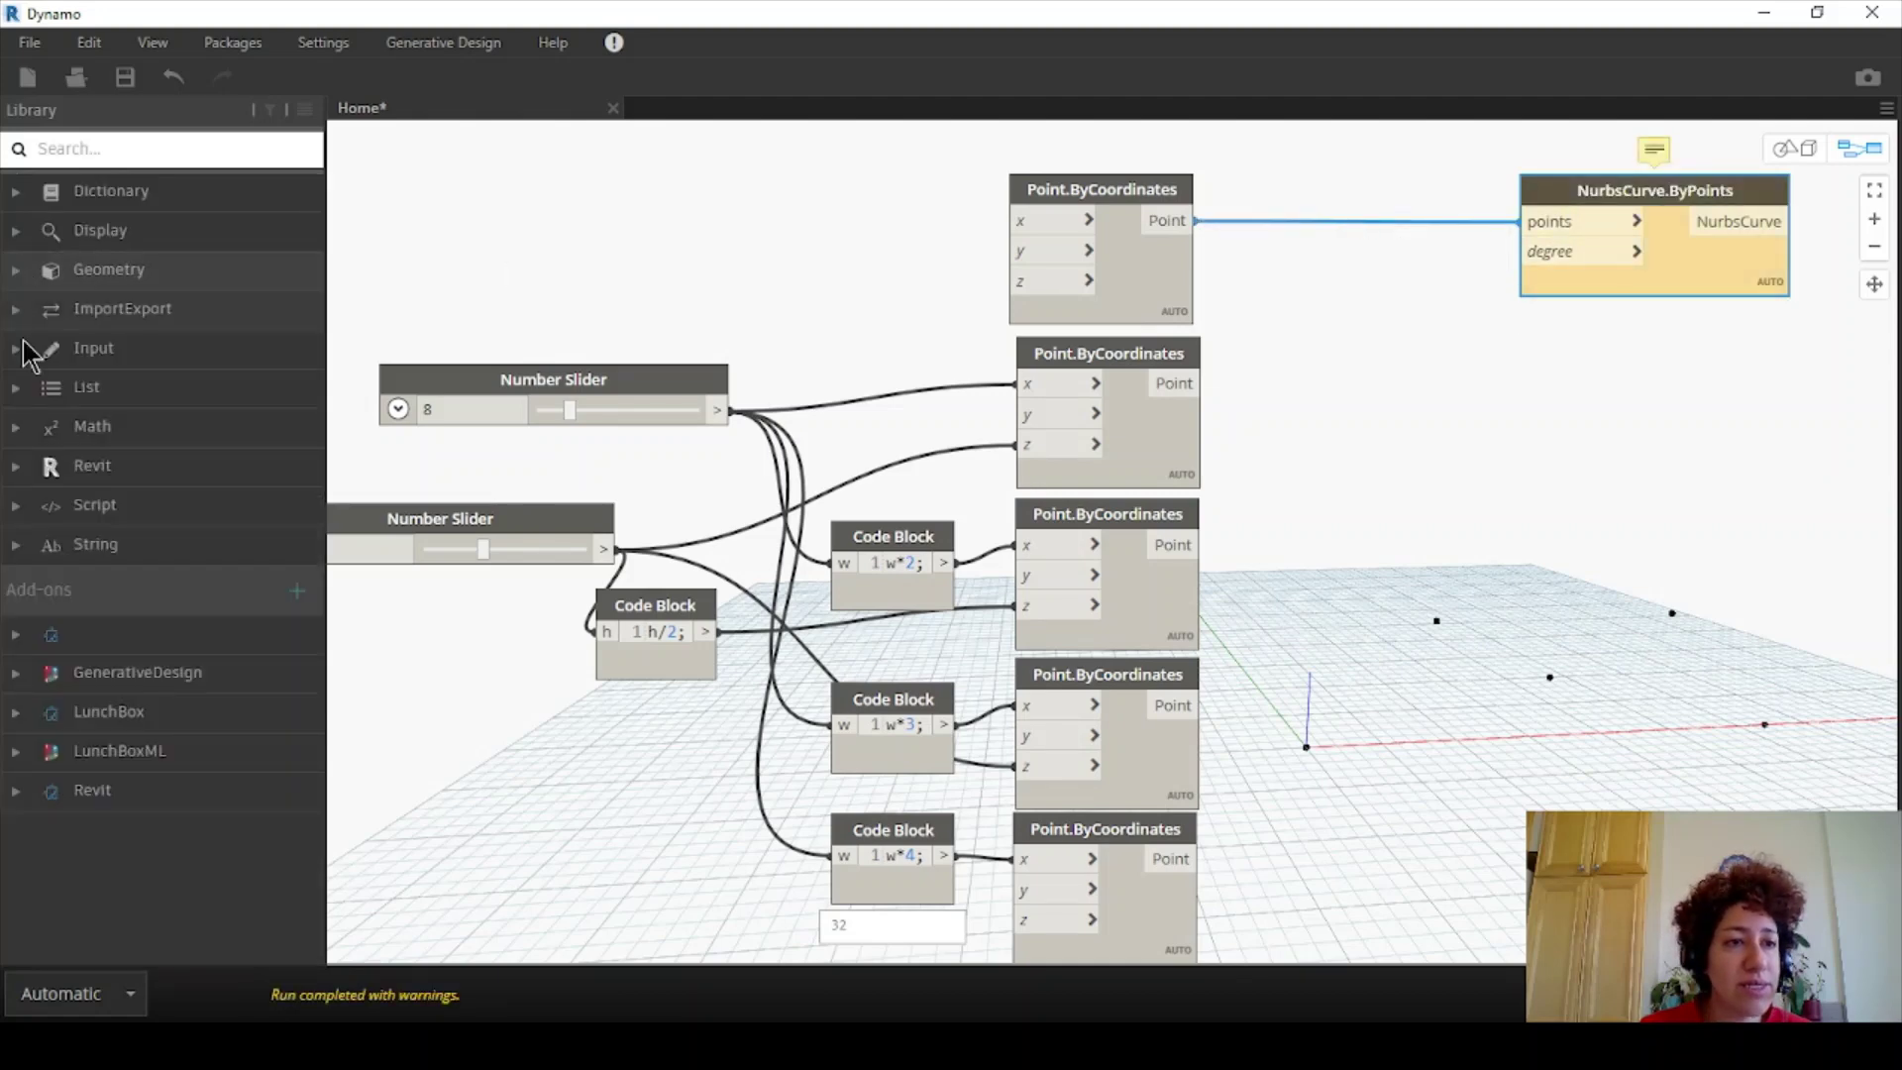
{"action": "left_click", "coordinate": [15, 386]}
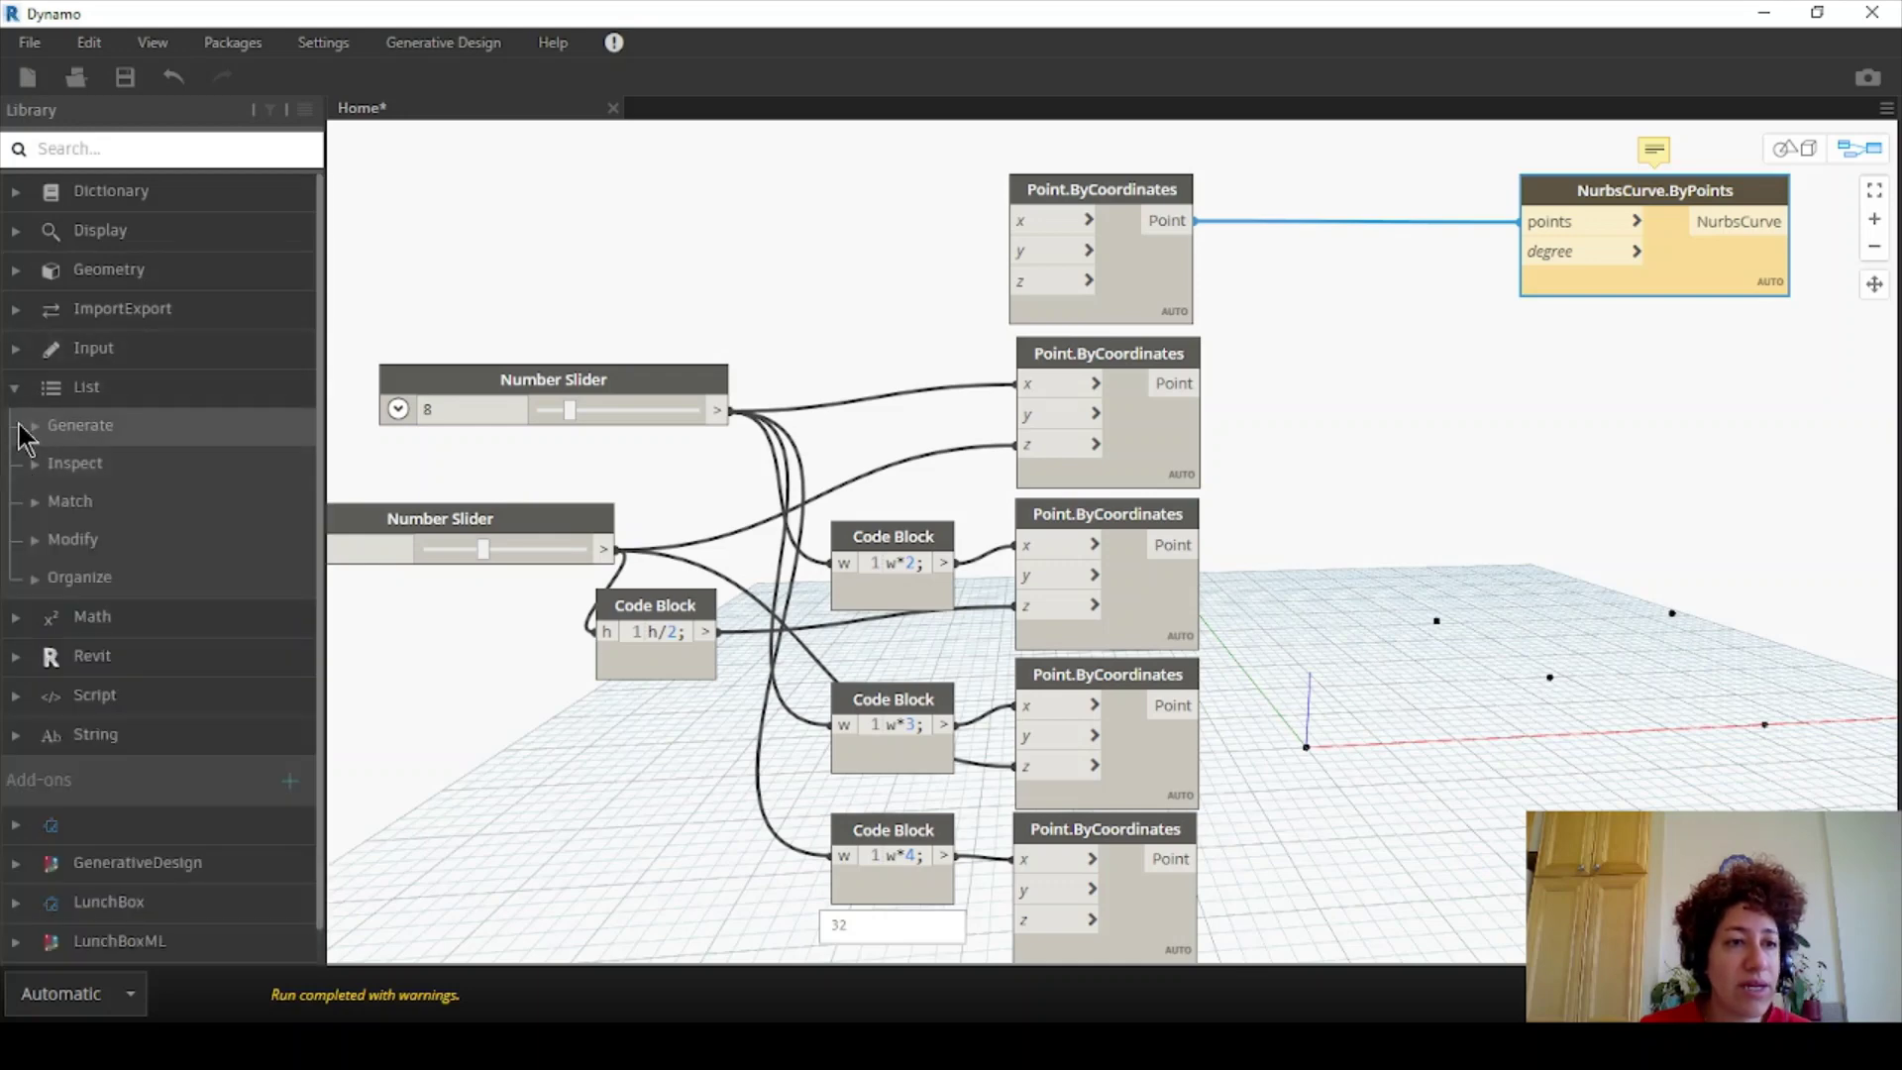
{"action": "left_click", "coordinate": [62, 425]}
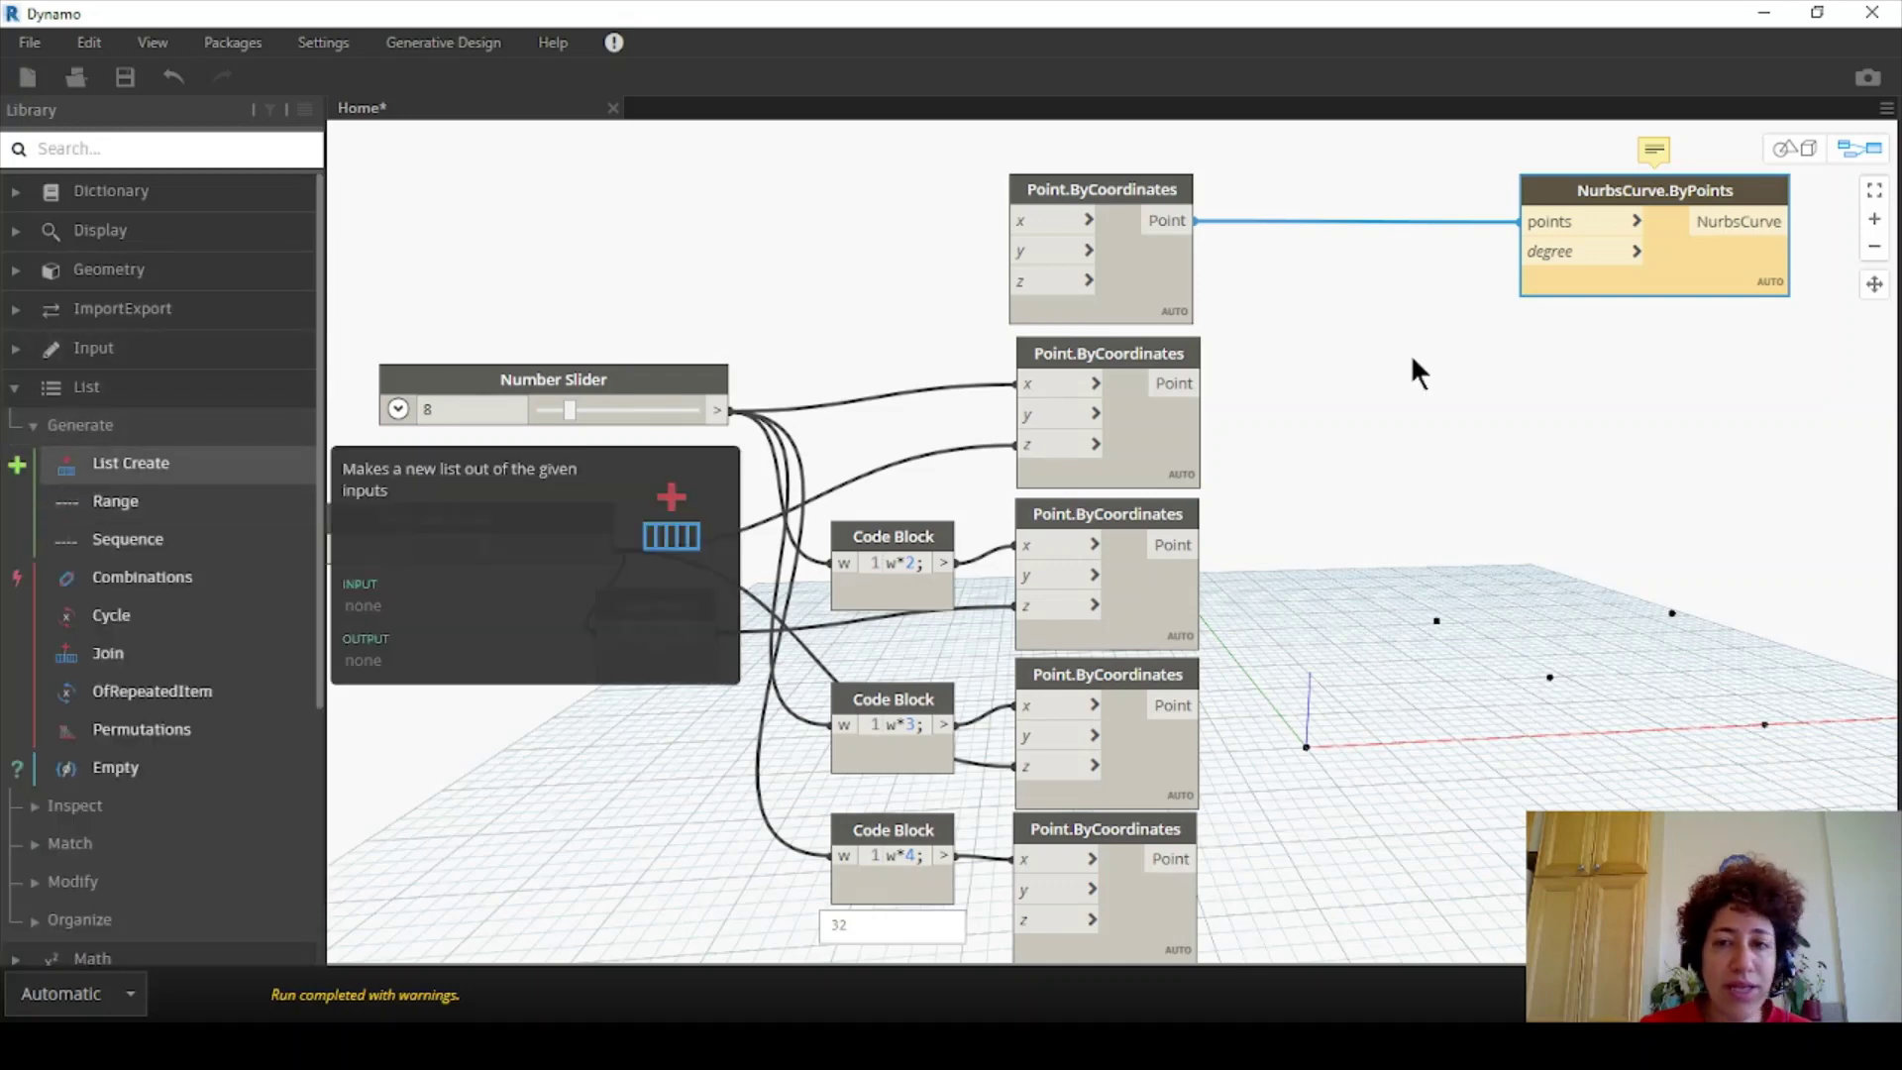
{"action": "left_click_drag", "start_coordinate": [73, 473], "coordinate": [1351, 269]}
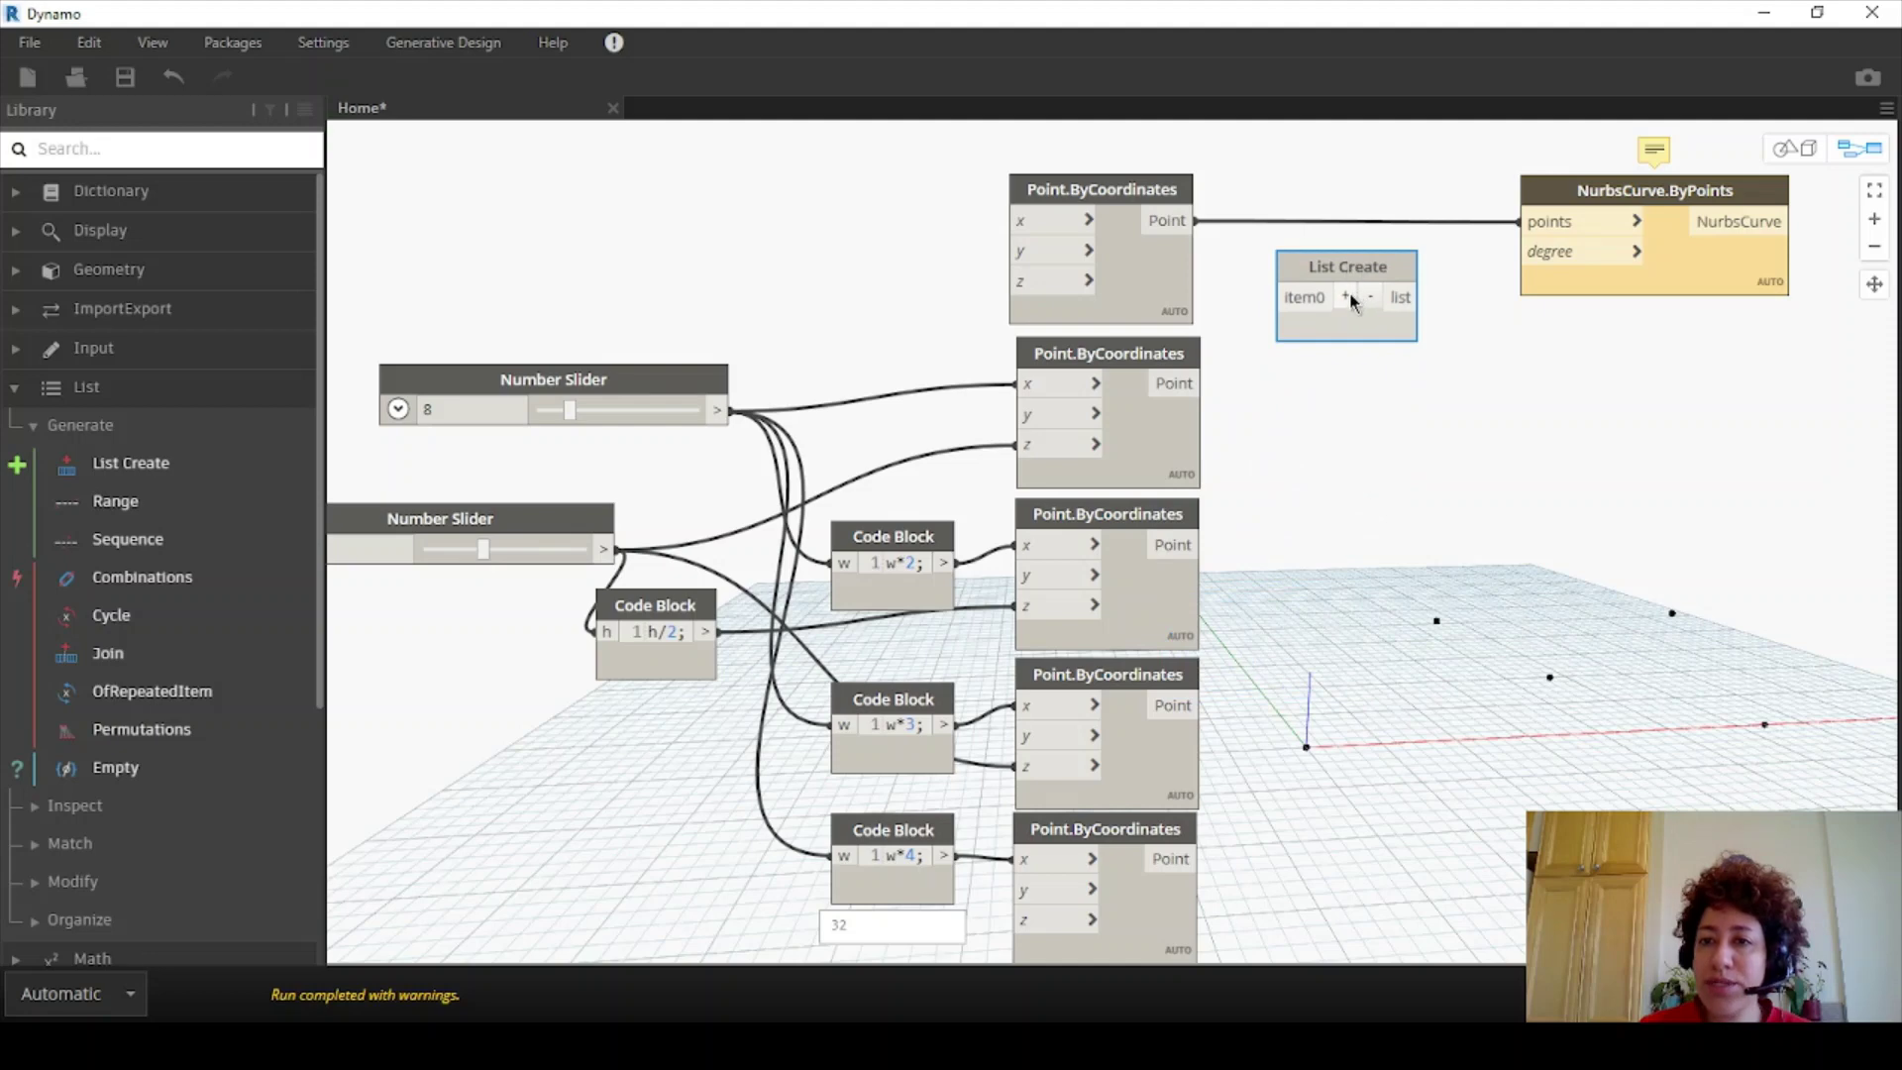
- Give List Create five item inputs, wire all five points in, and feed the list to NurbsCurve.ByPoints
{"action": "left_click", "coordinate": [1345, 297]}
{"action": "left_click", "coordinate": [1345, 296]}
{"action": "left_click", "coordinate": [1345, 296]}
{"action": "left_click", "coordinate": [1345, 296]}
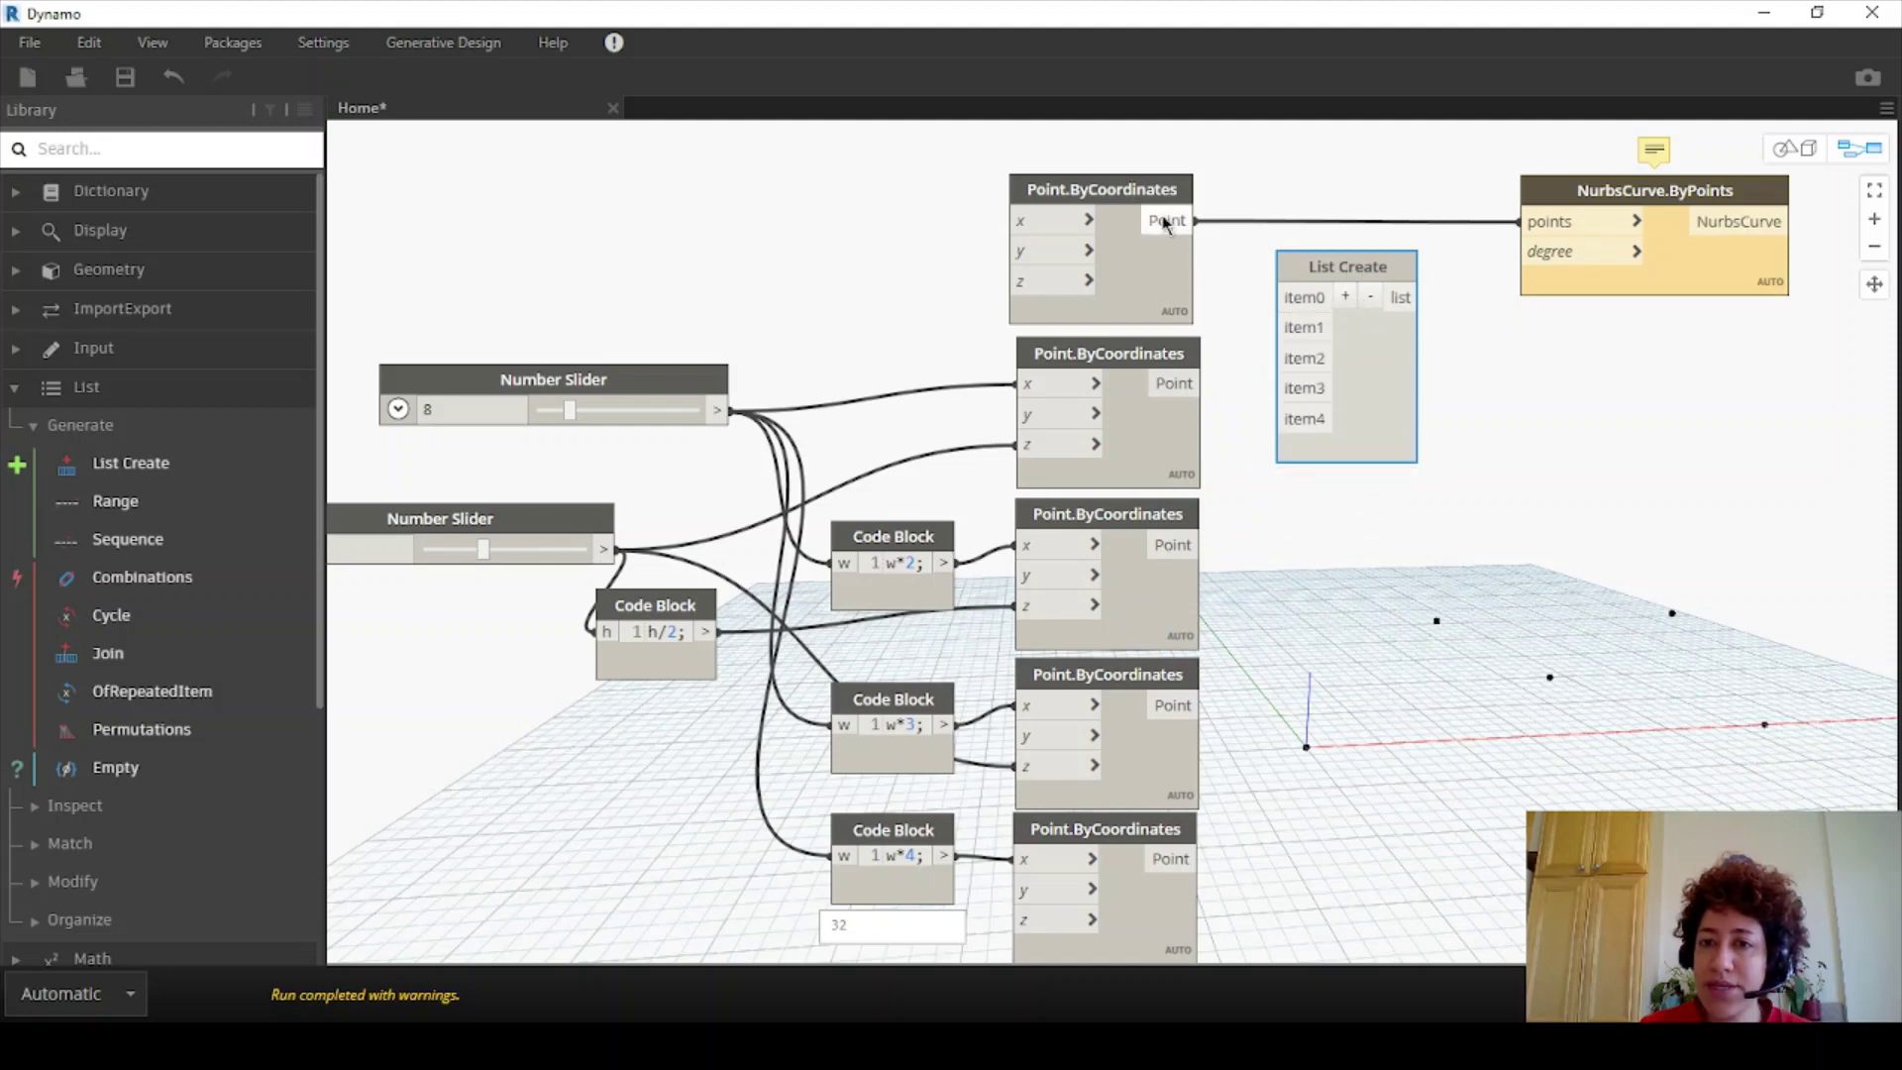
{"action": "left_click_drag", "start_coordinate": [1196, 220], "coordinate": [1279, 328]}
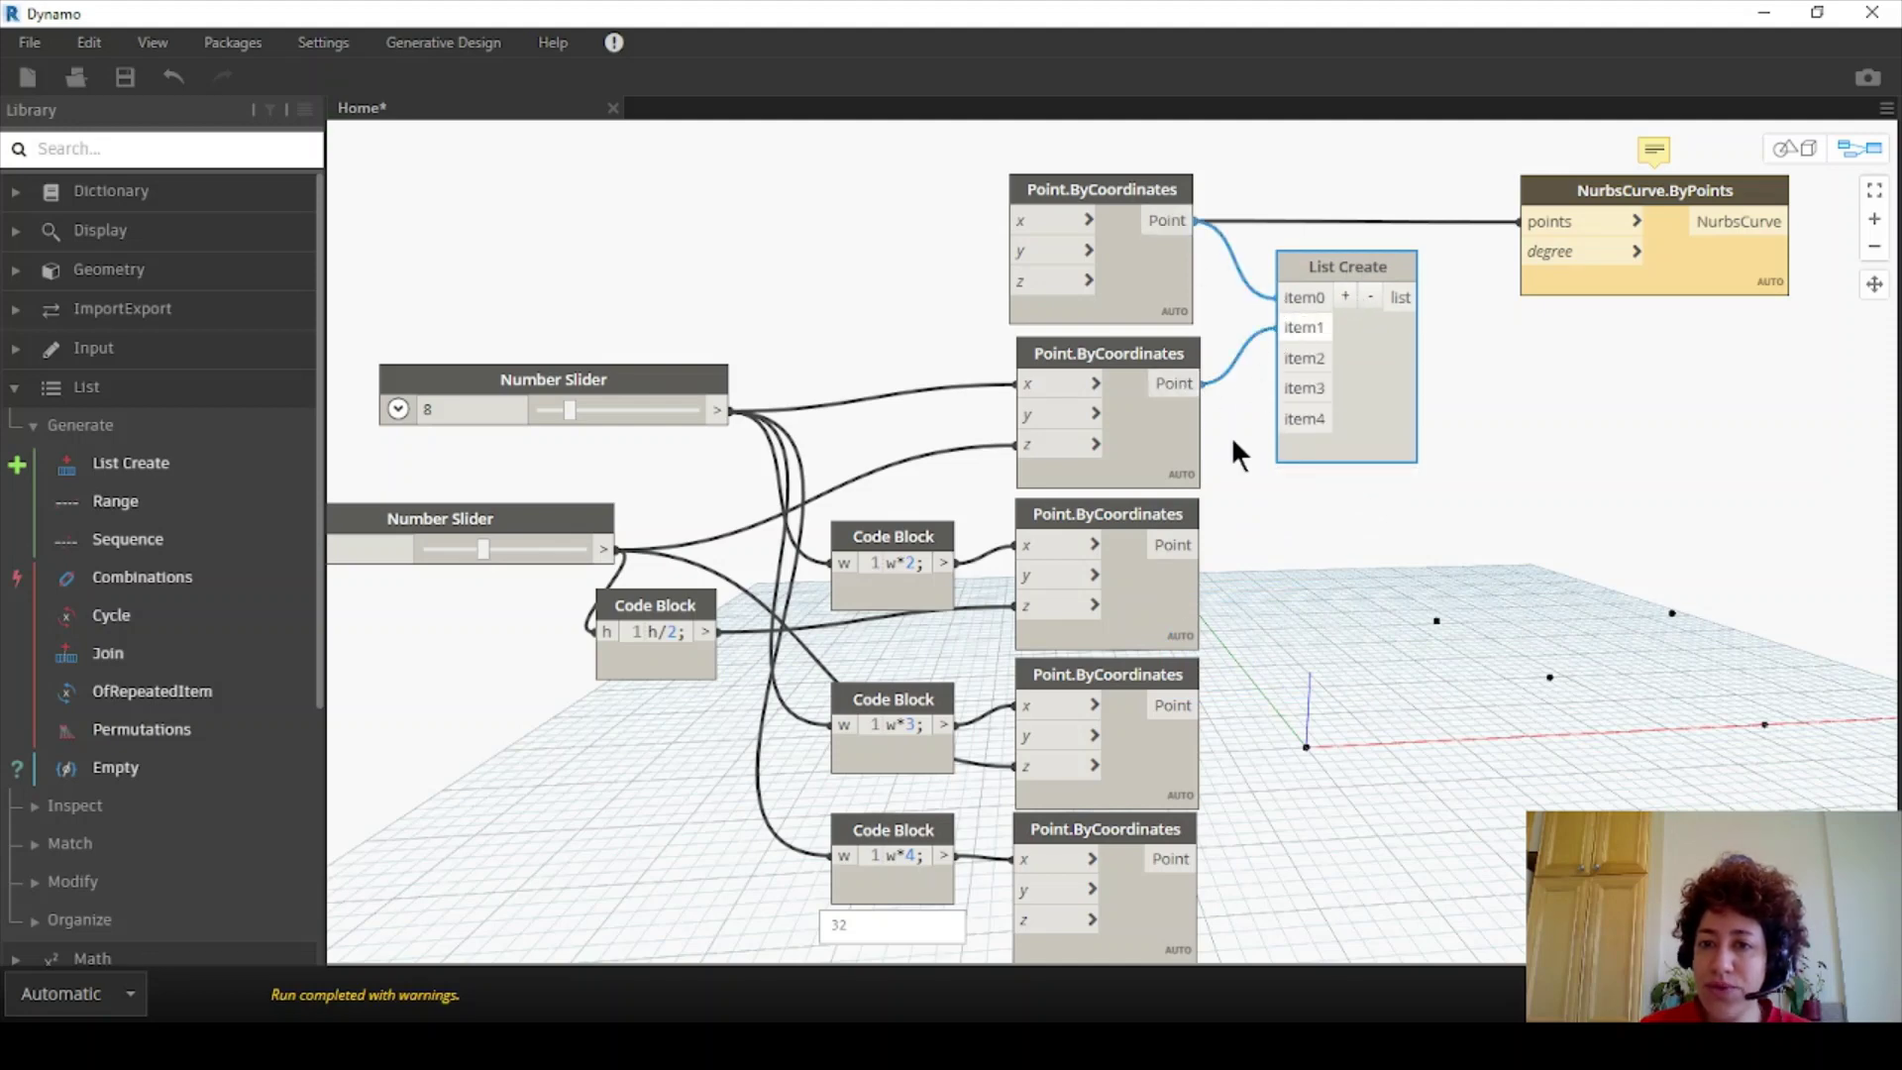
{"action": "left_click_drag", "start_coordinate": [1201, 544], "coordinate": [1279, 358]}
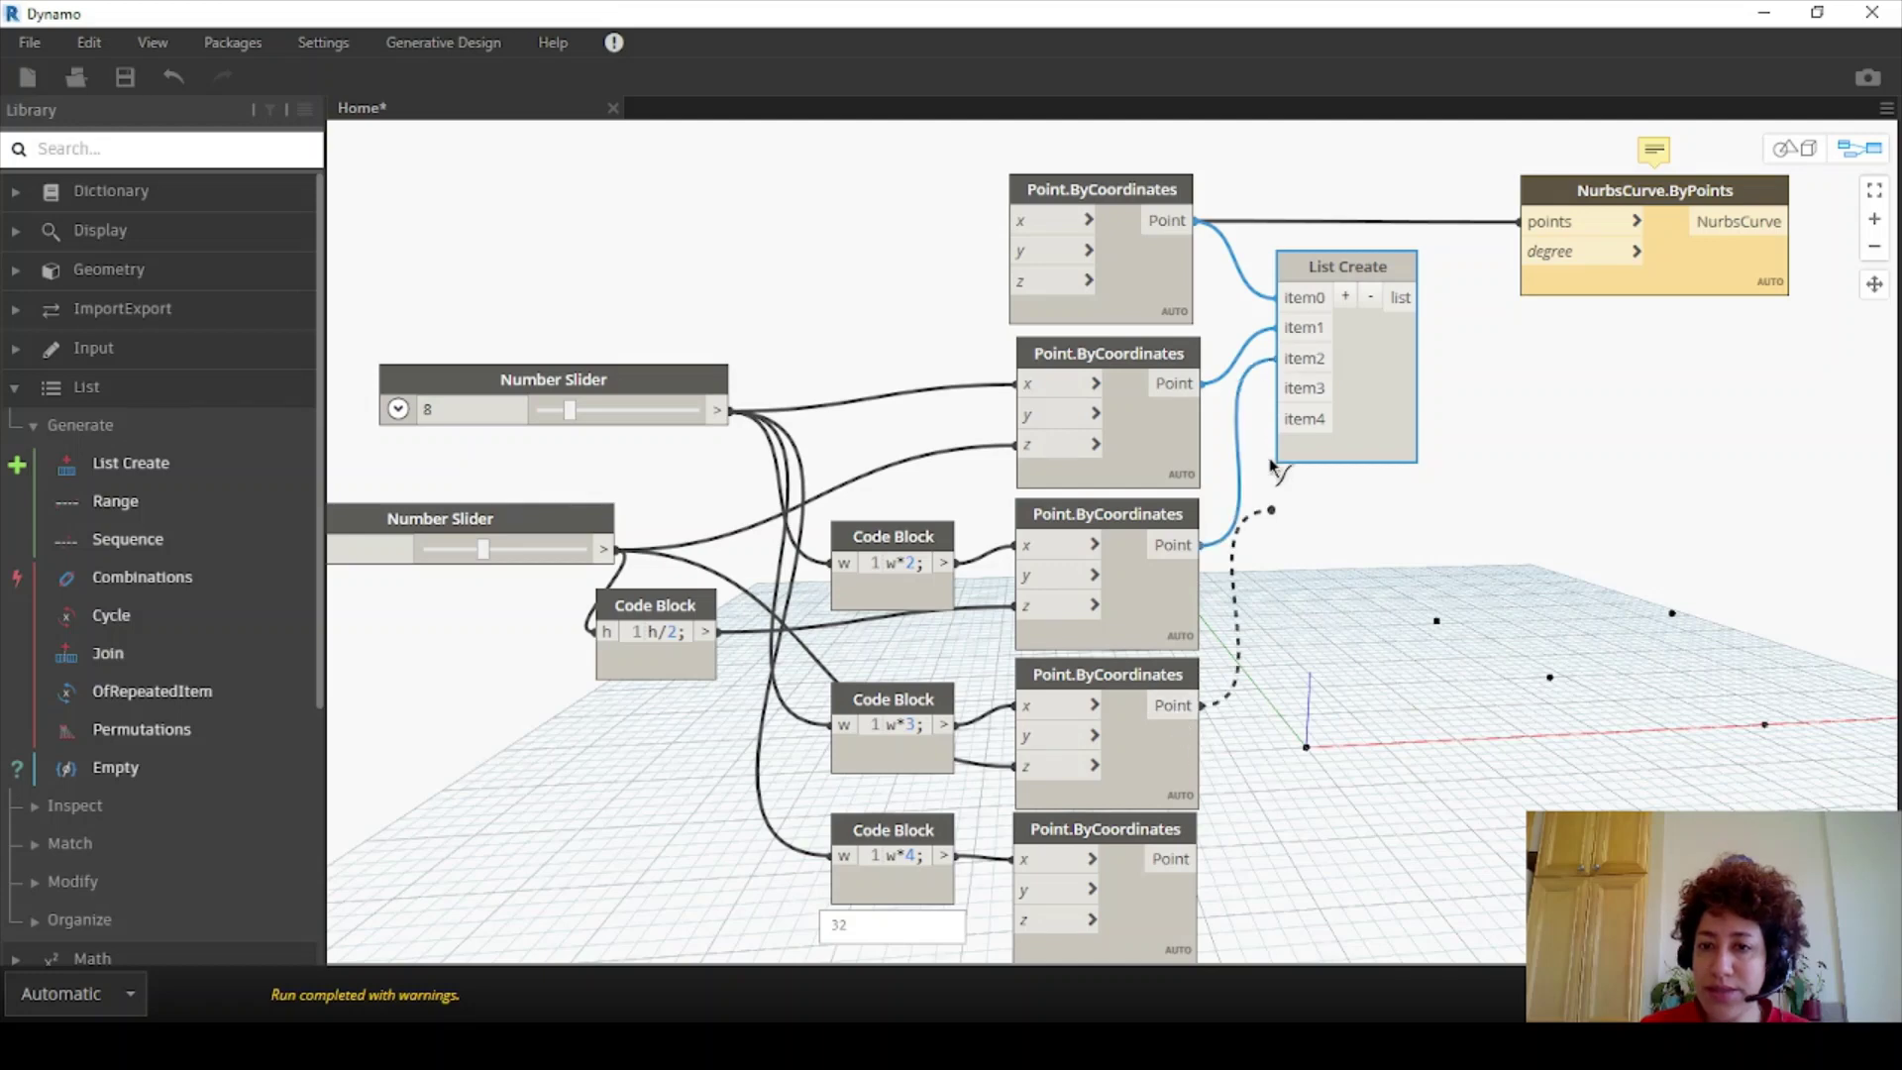
{"action": "left_click_drag", "start_coordinate": [1271, 466], "coordinate": [1280, 387]}
{"action": "left_click_drag", "start_coordinate": [1188, 860], "coordinate": [1300, 424]}
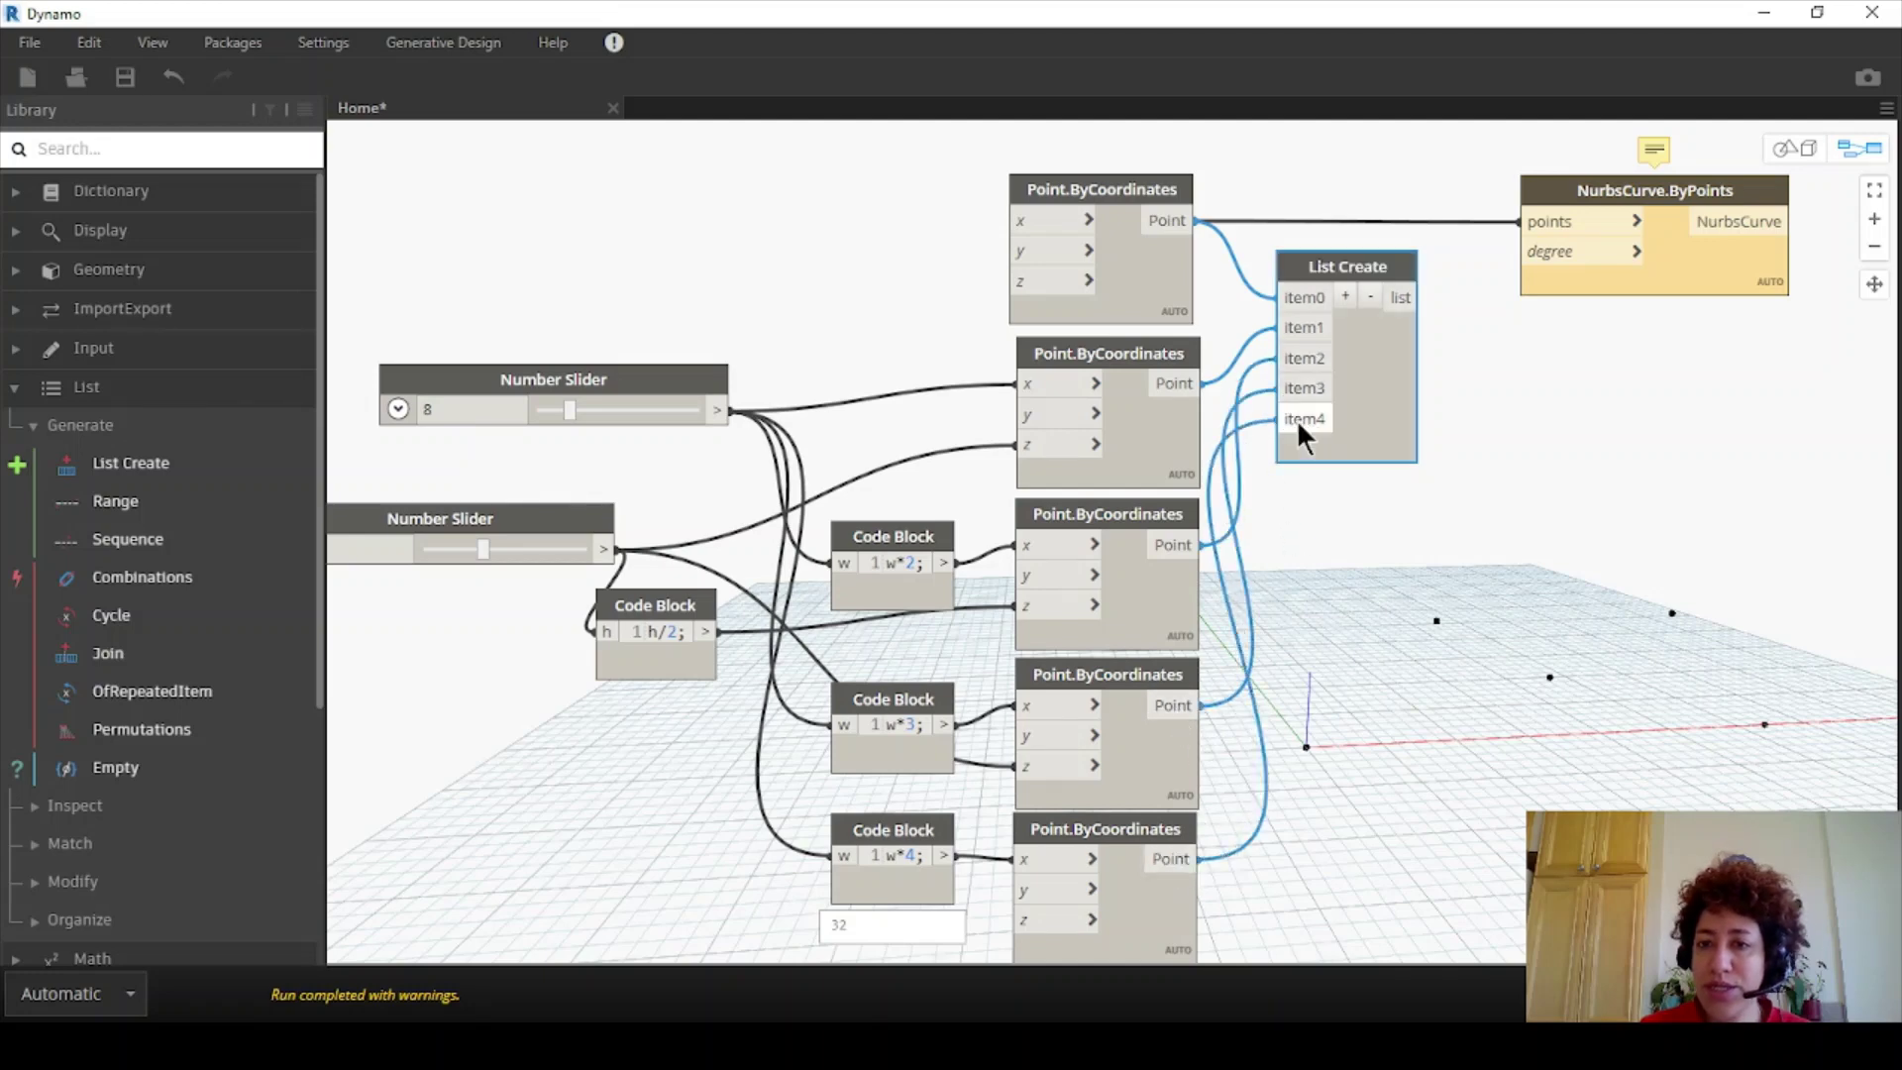
{"action": "left_click", "coordinate": [1375, 297]}
{"action": "left_click_drag", "start_coordinate": [1397, 297], "coordinate": [1541, 219]}
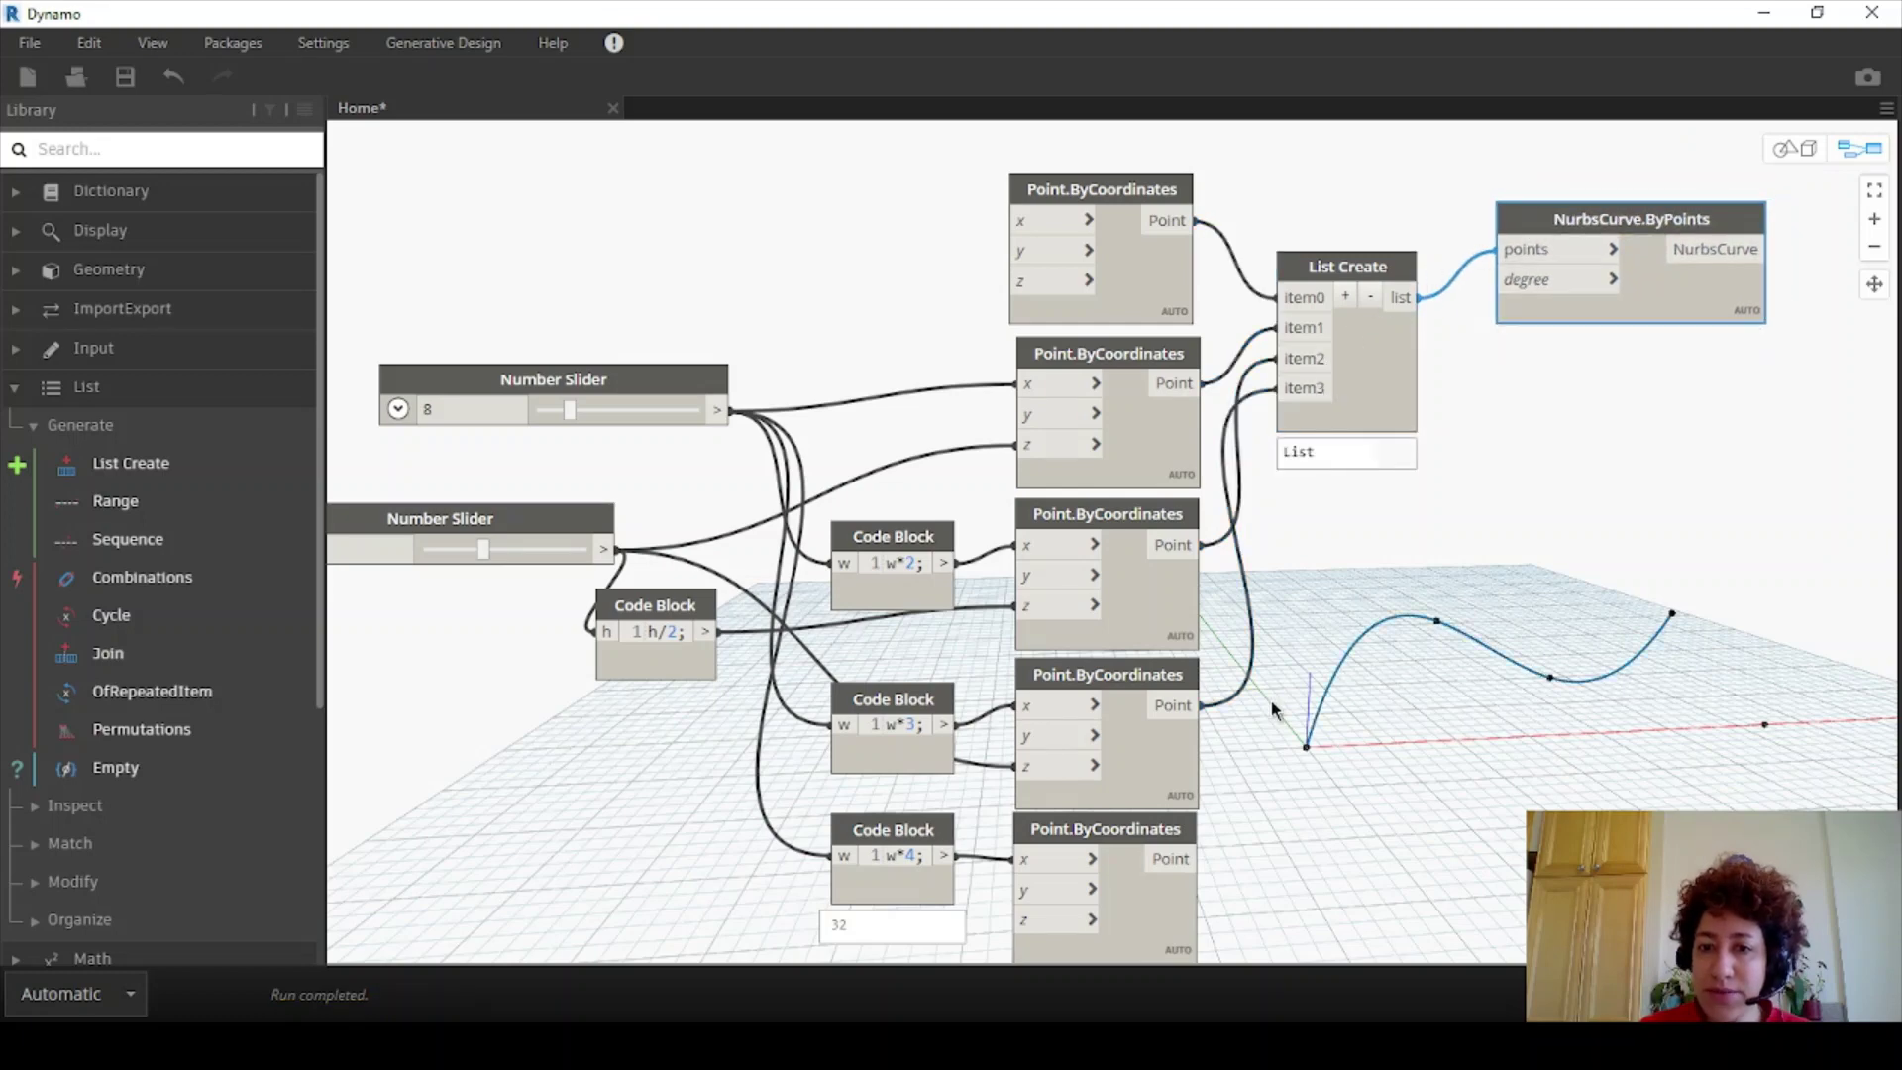
{"action": "left_click", "coordinate": [1345, 297]}
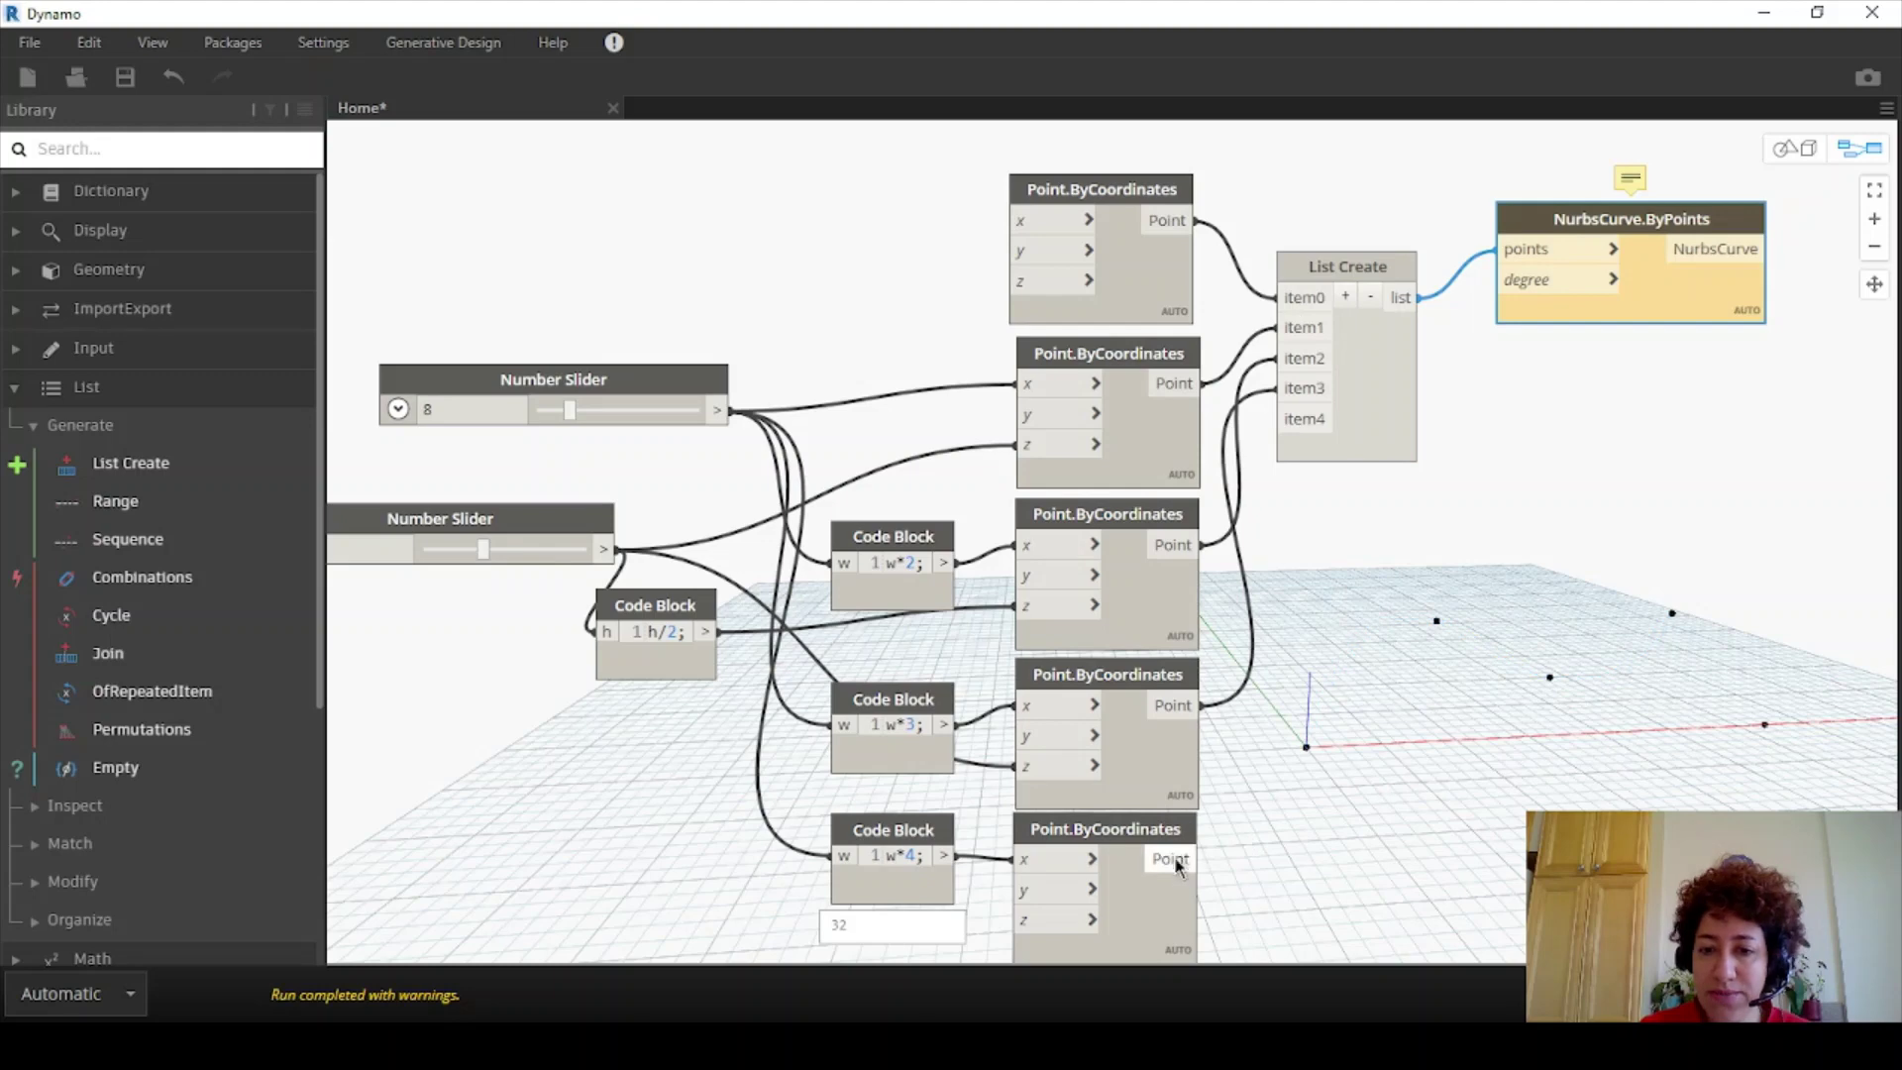
{"action": "left_click_drag", "start_coordinate": [1198, 858], "coordinate": [1306, 418]}
- Set the curve degree to 2 with a '2;' Code Block, then select all curve-building nodes
{"action": "left_click_drag", "start_coordinate": [1357, 255], "coordinate": [1371, 335]}
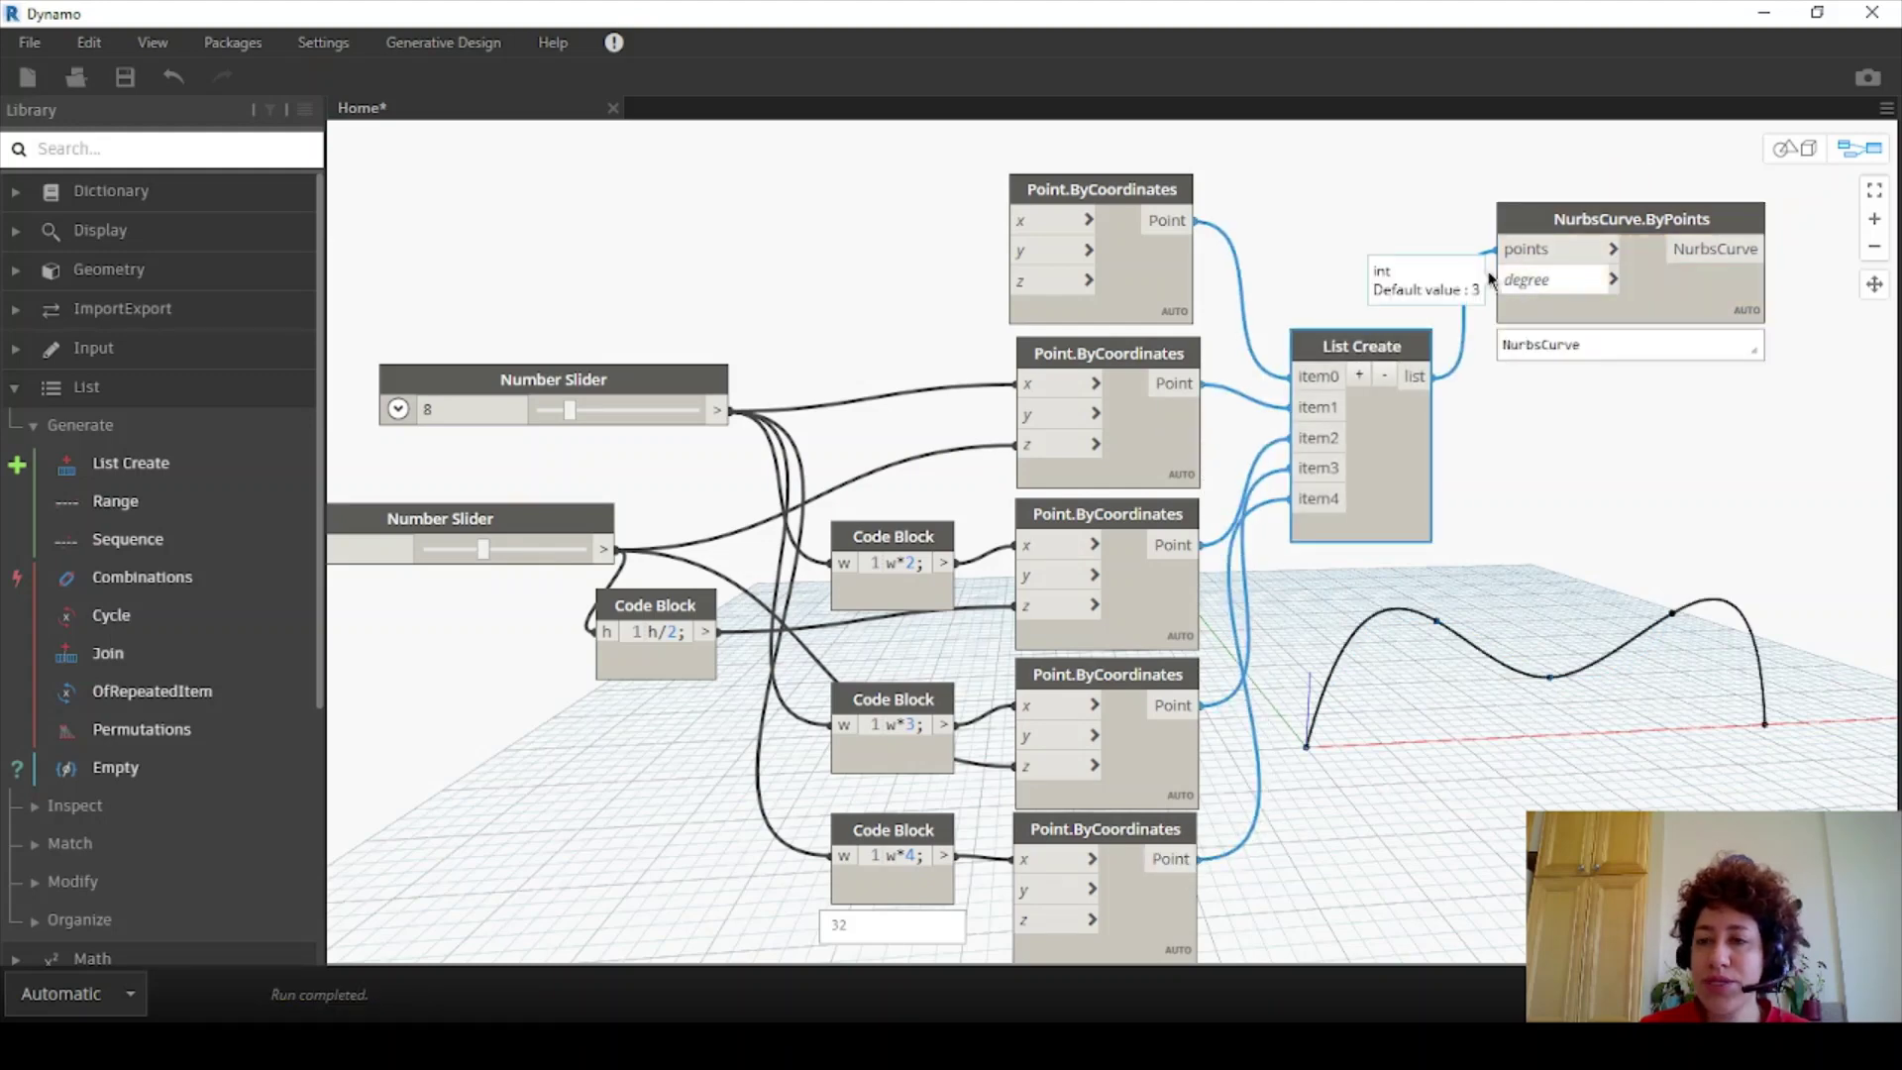
{"action": "double_click", "coordinate": [1364, 228]}
{"action": "type", "text": "2;"}
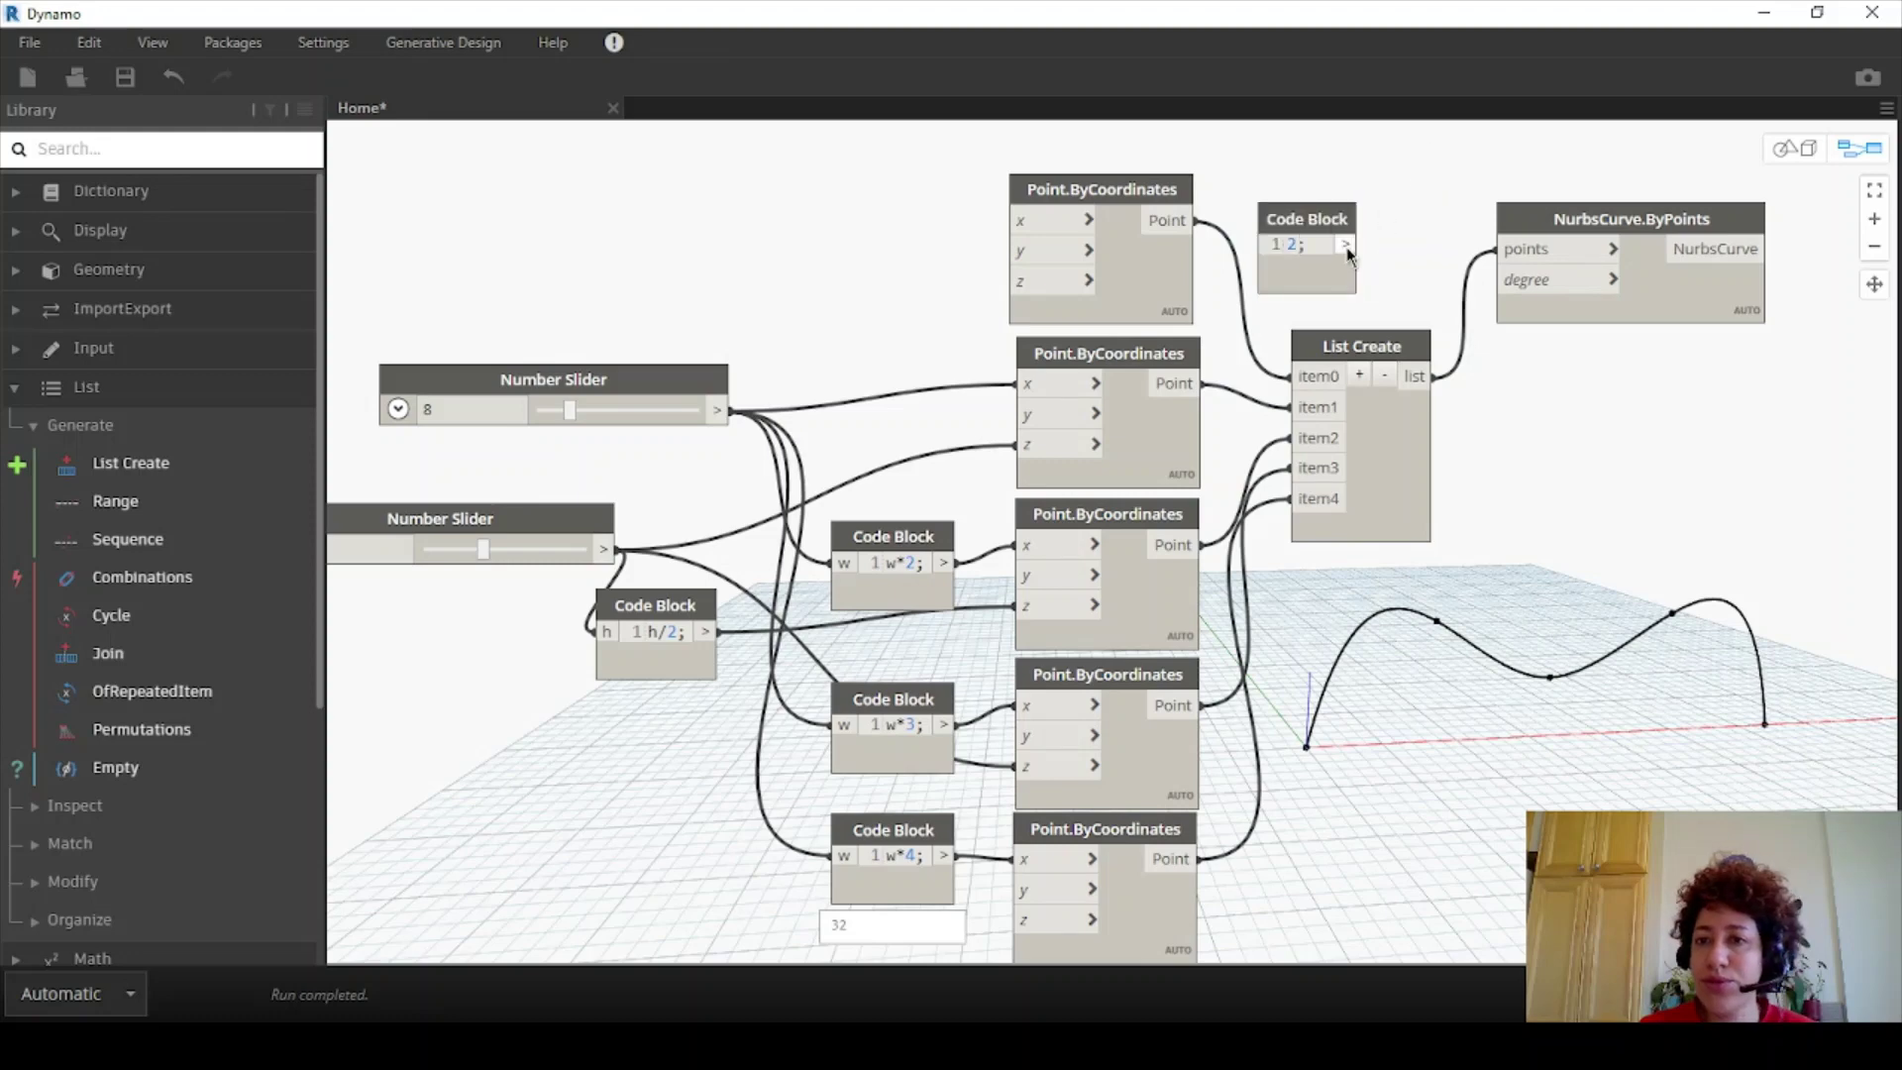
{"action": "left_click_drag", "start_coordinate": [1348, 248], "coordinate": [1396, 249]}
{"action": "left_click_drag", "start_coordinate": [1597, 220], "coordinate": [1570, 227]}
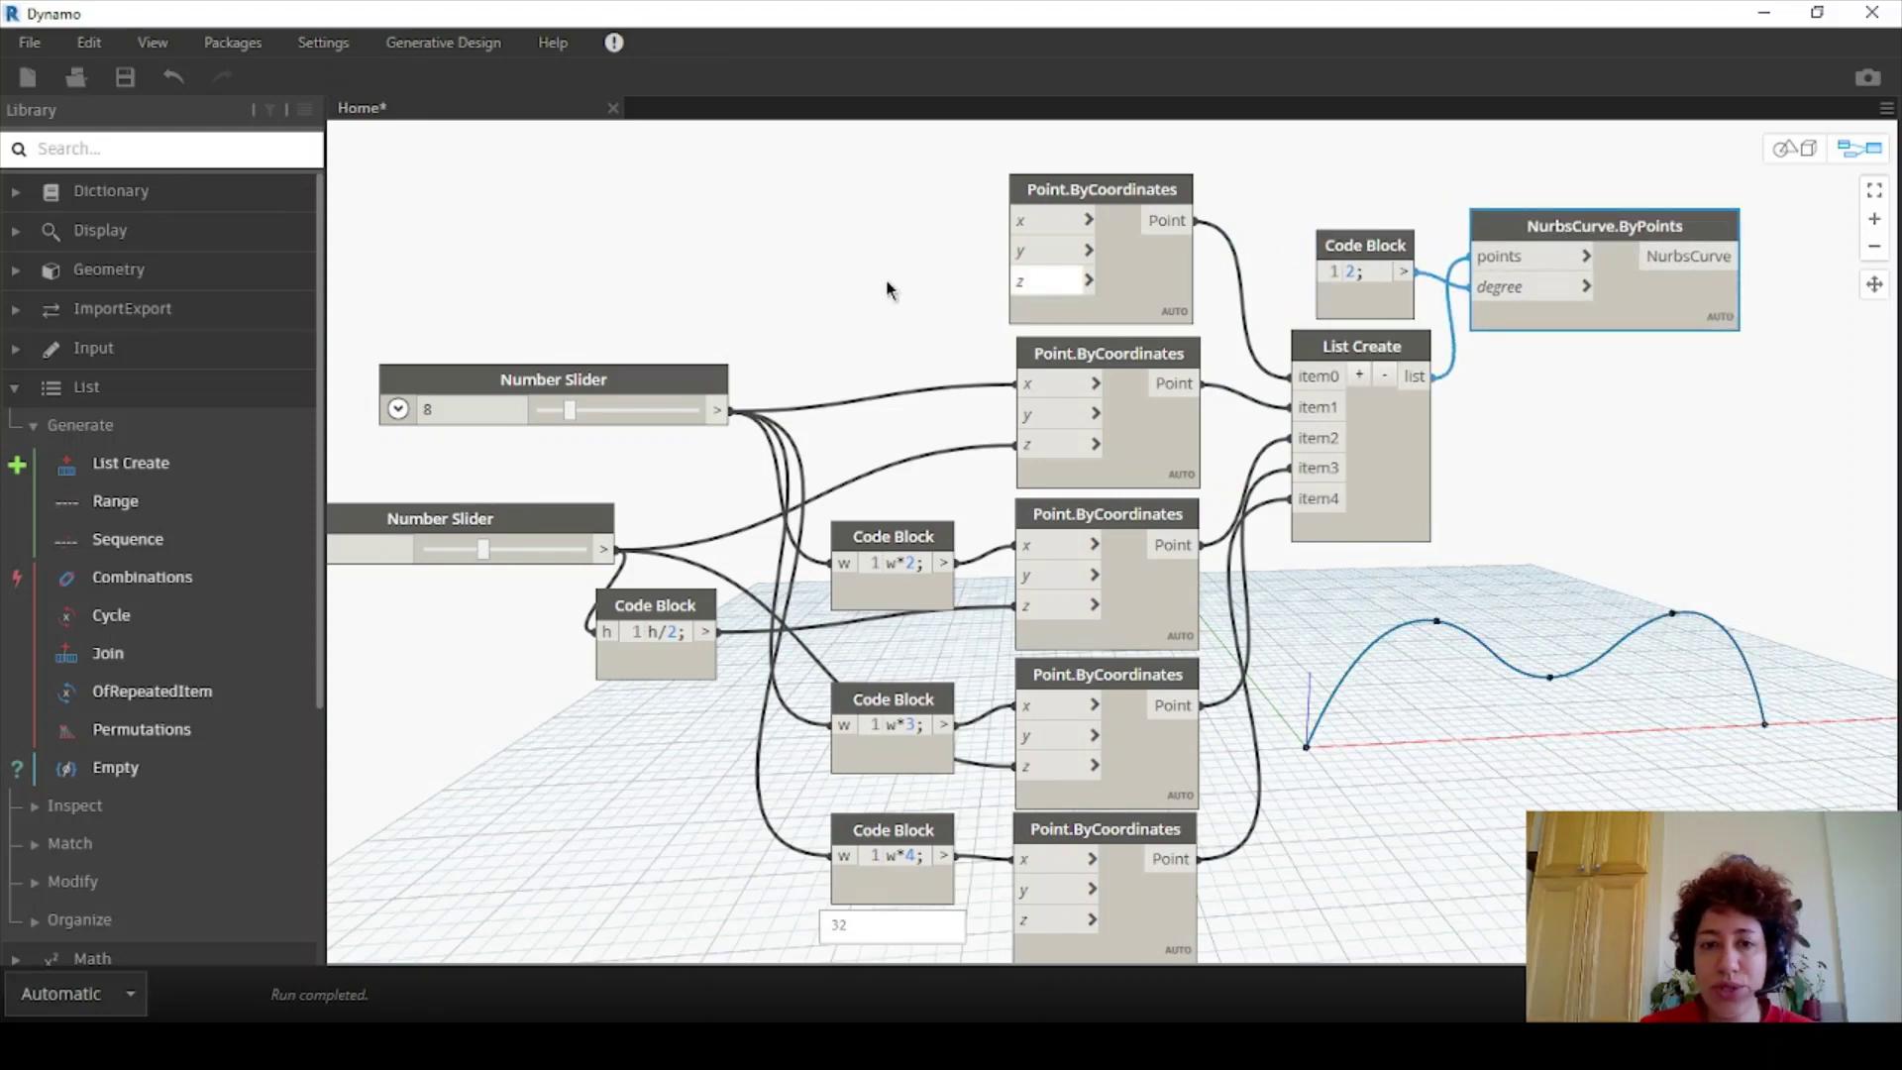
{"action": "scroll", "coordinate": [743, 273], "scroll_direction": "down", "scroll_amount": 2}
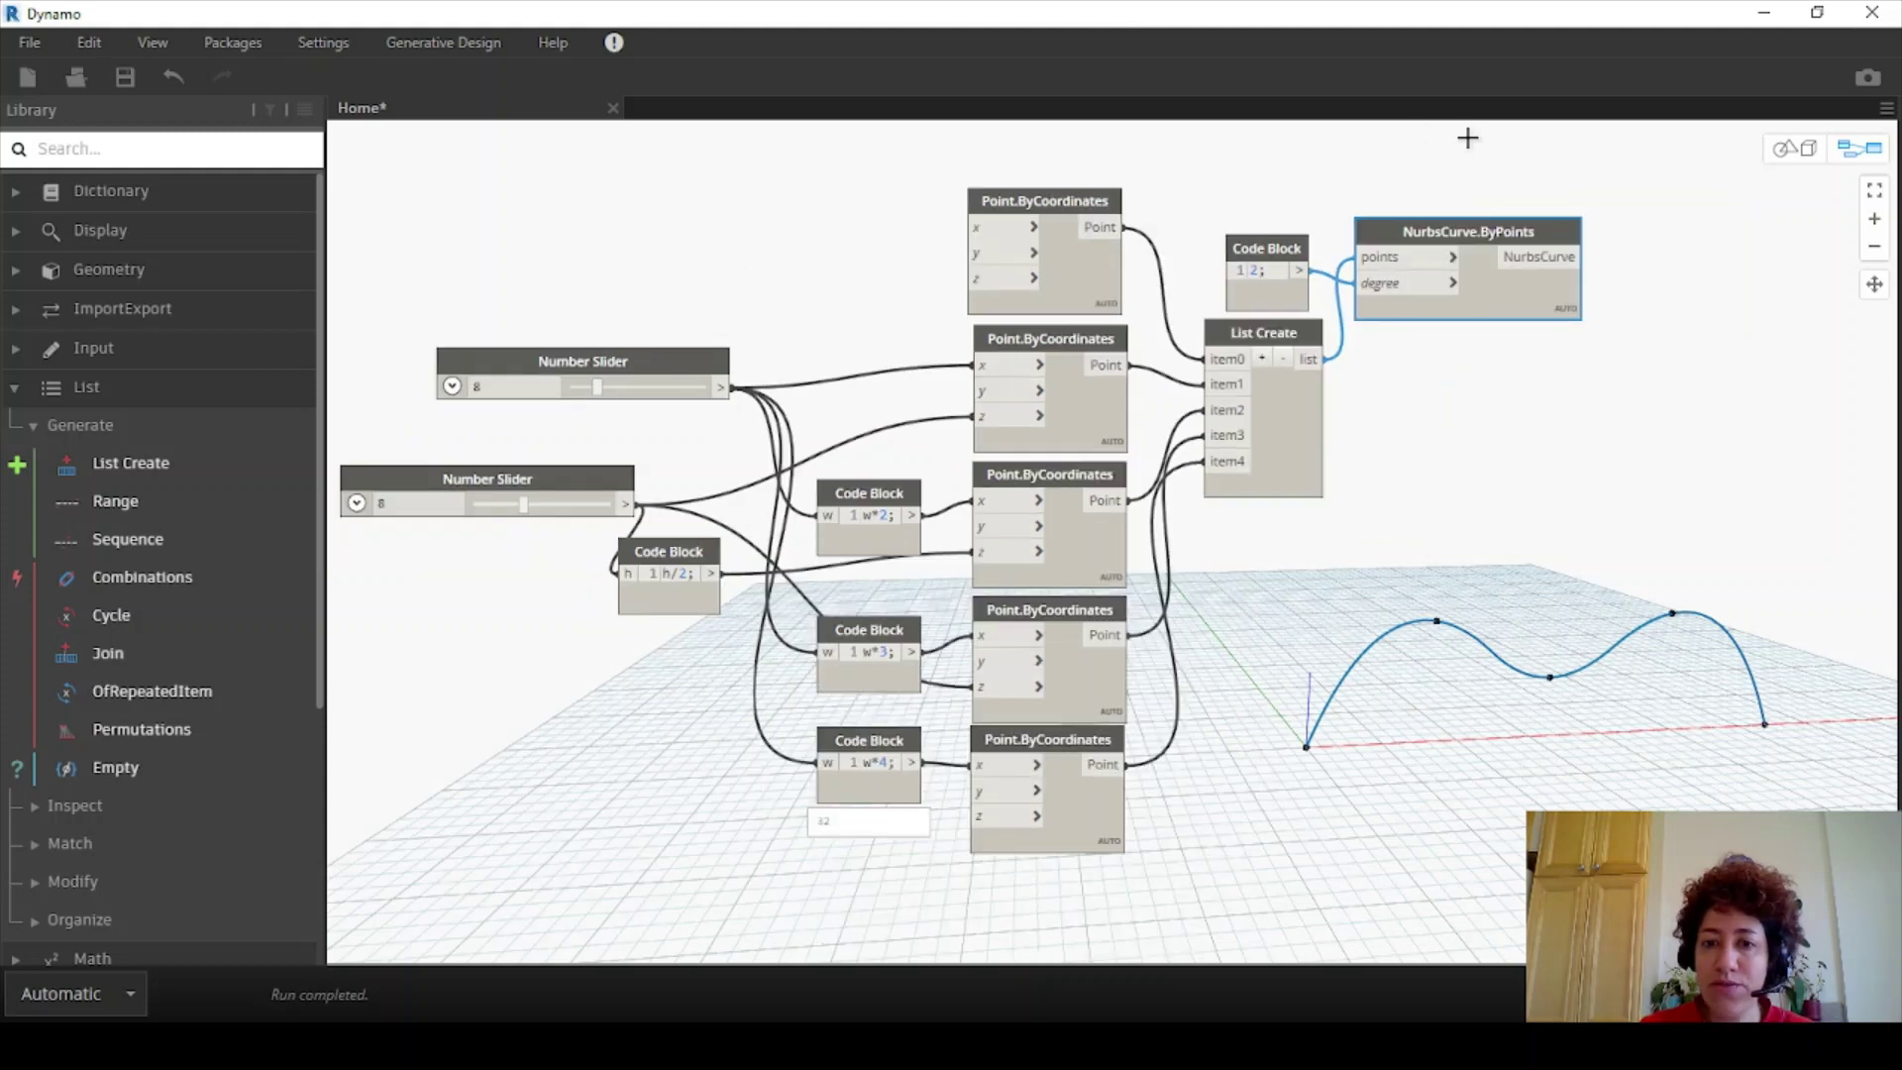
{"action": "left_click_drag", "start_coordinate": [1468, 138], "coordinate": [531, 871]}
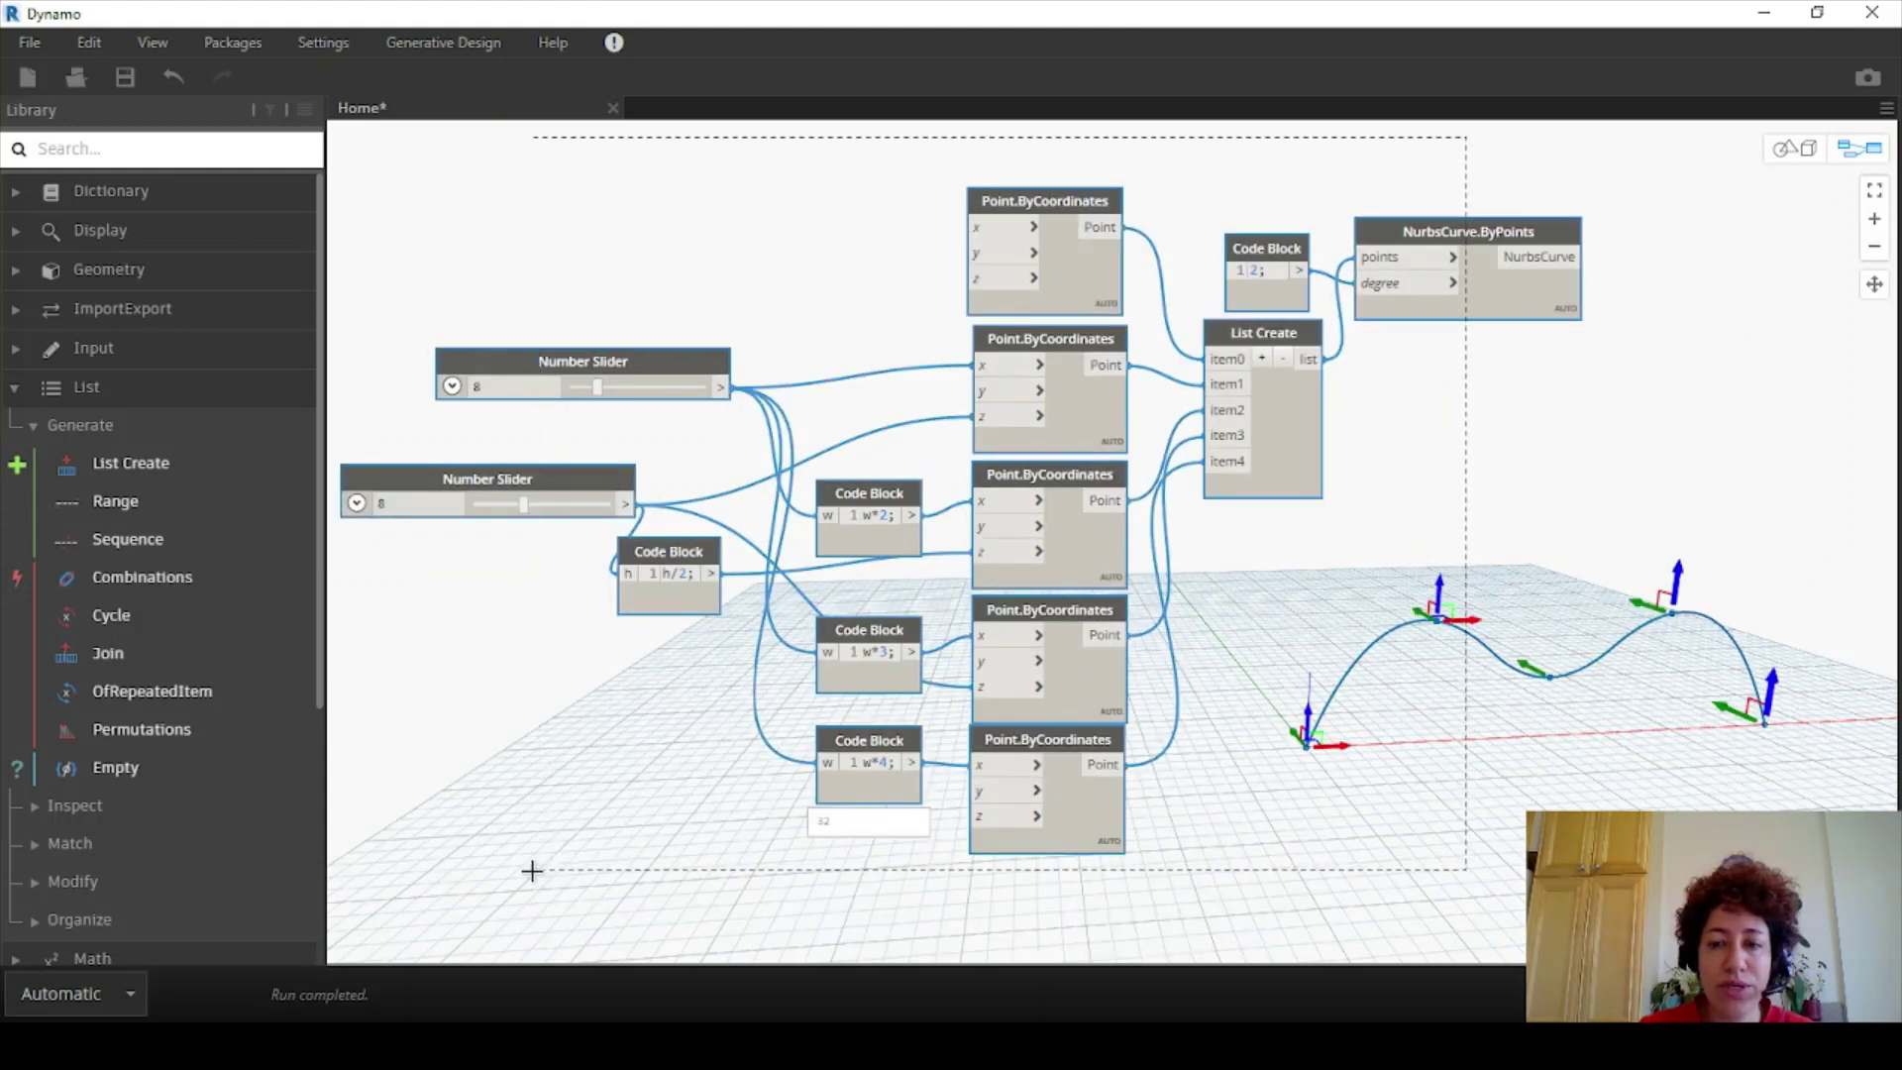
- Group the selected curve nodes, name the group 'Profile (Curve)', and zoom in on it
{"action": "right_click", "coordinate": [1408, 225]}
{"action": "left_click", "coordinate": [1494, 268]}
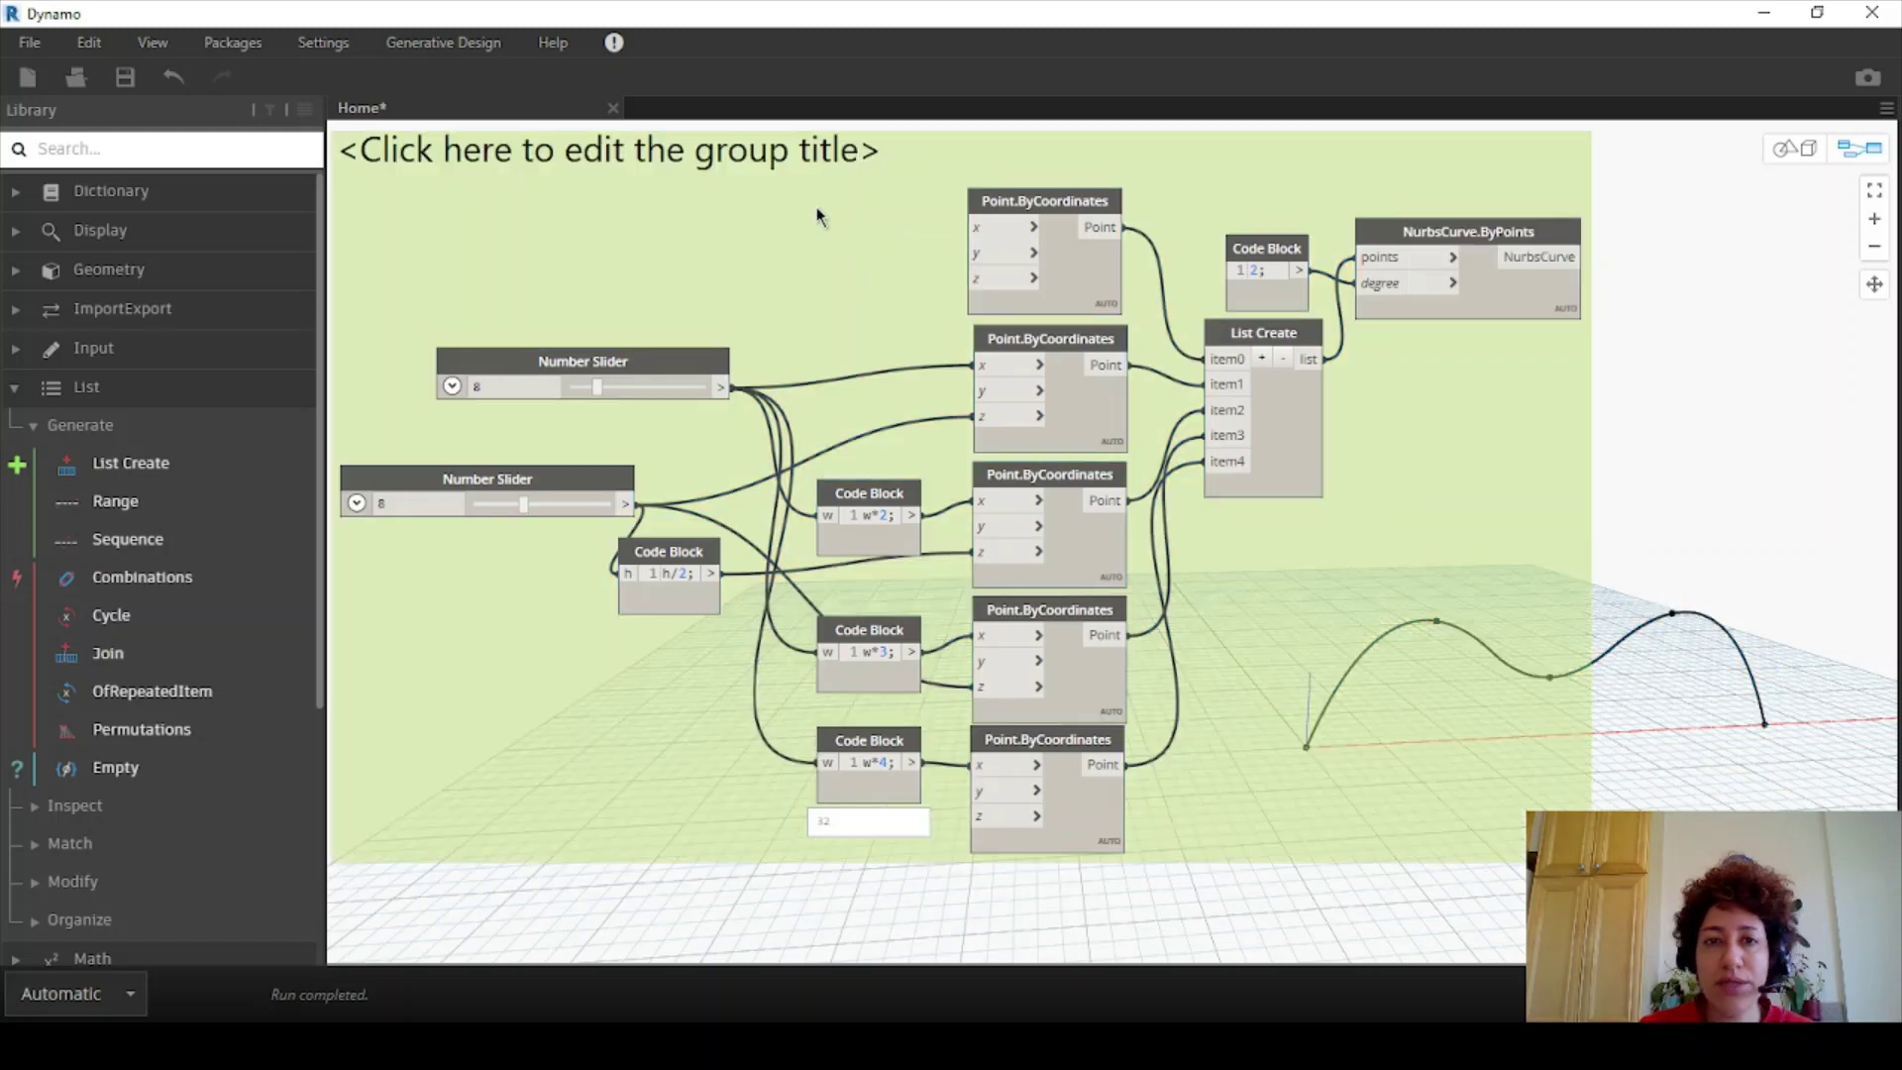
{"action": "left_click", "coordinate": [771, 149]}
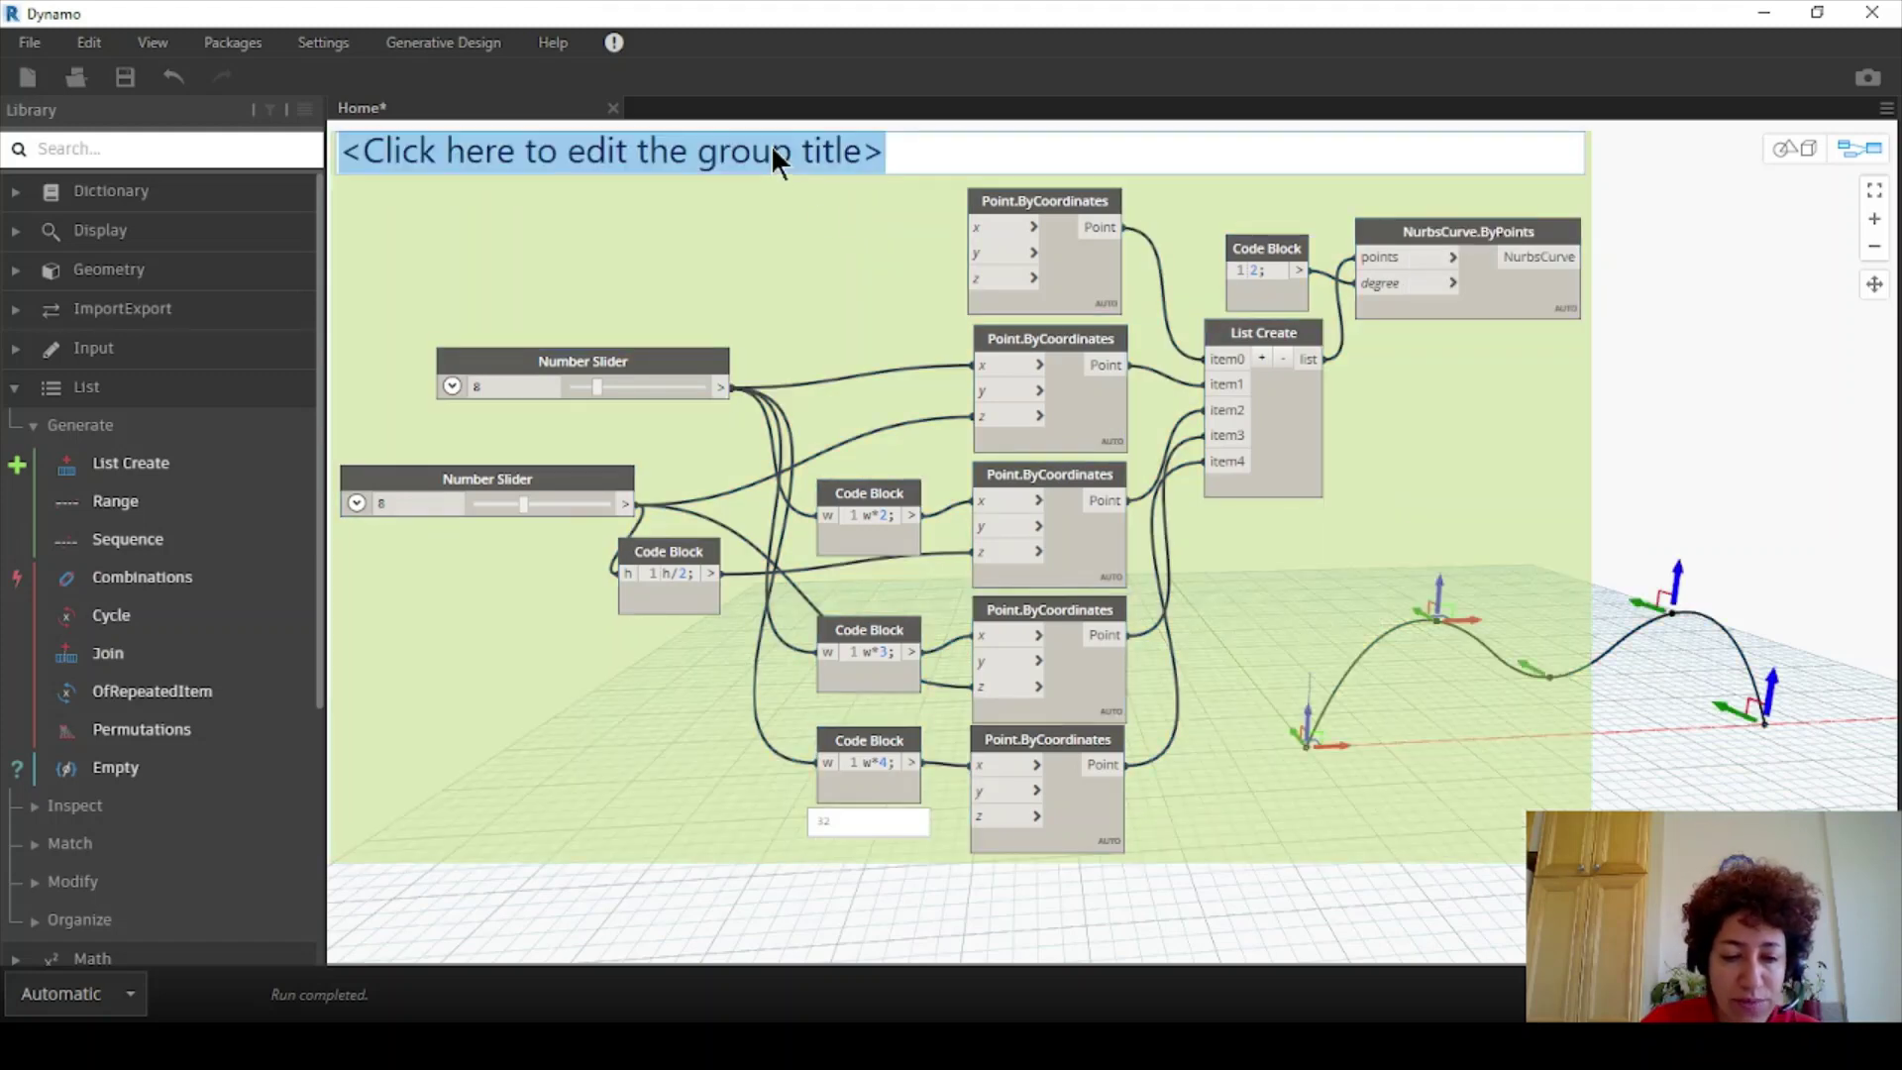
{"action": "type", "text": "Profile"}
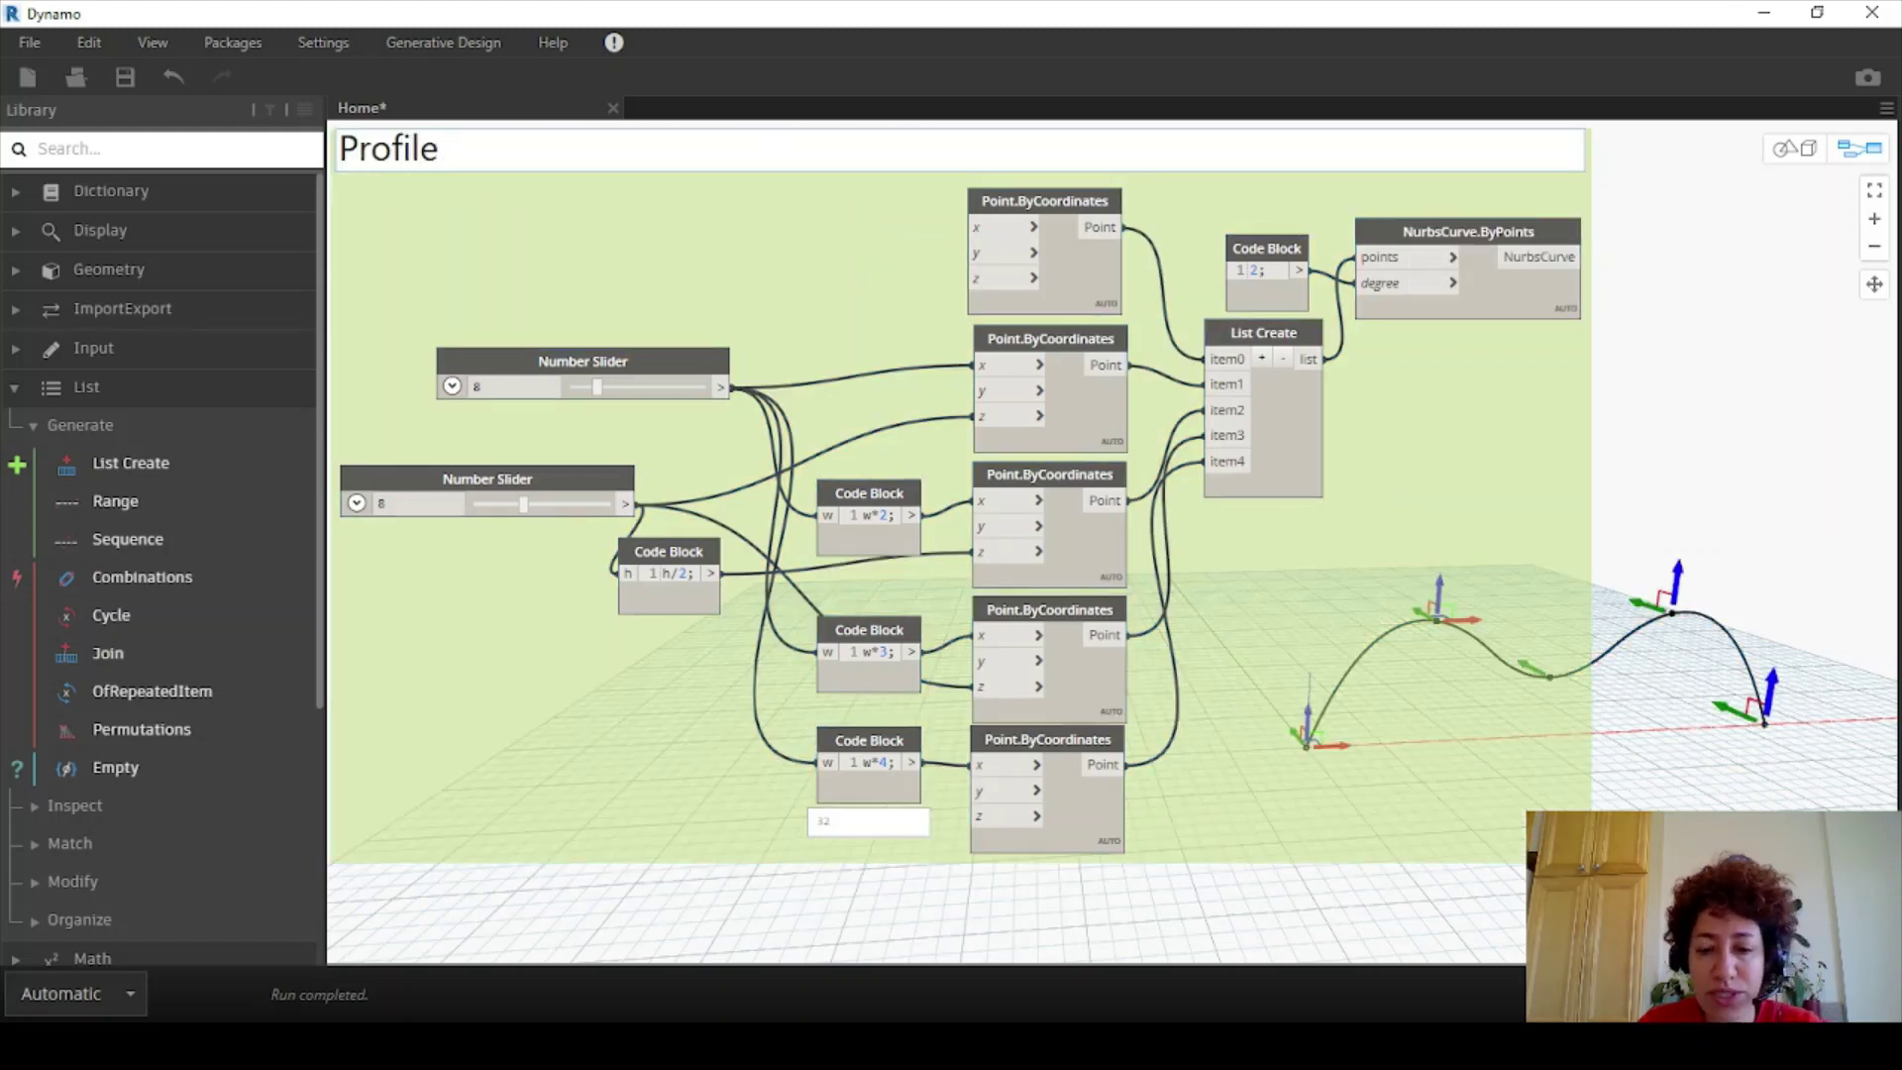
{"action": "type", "text": " ()Curve"}
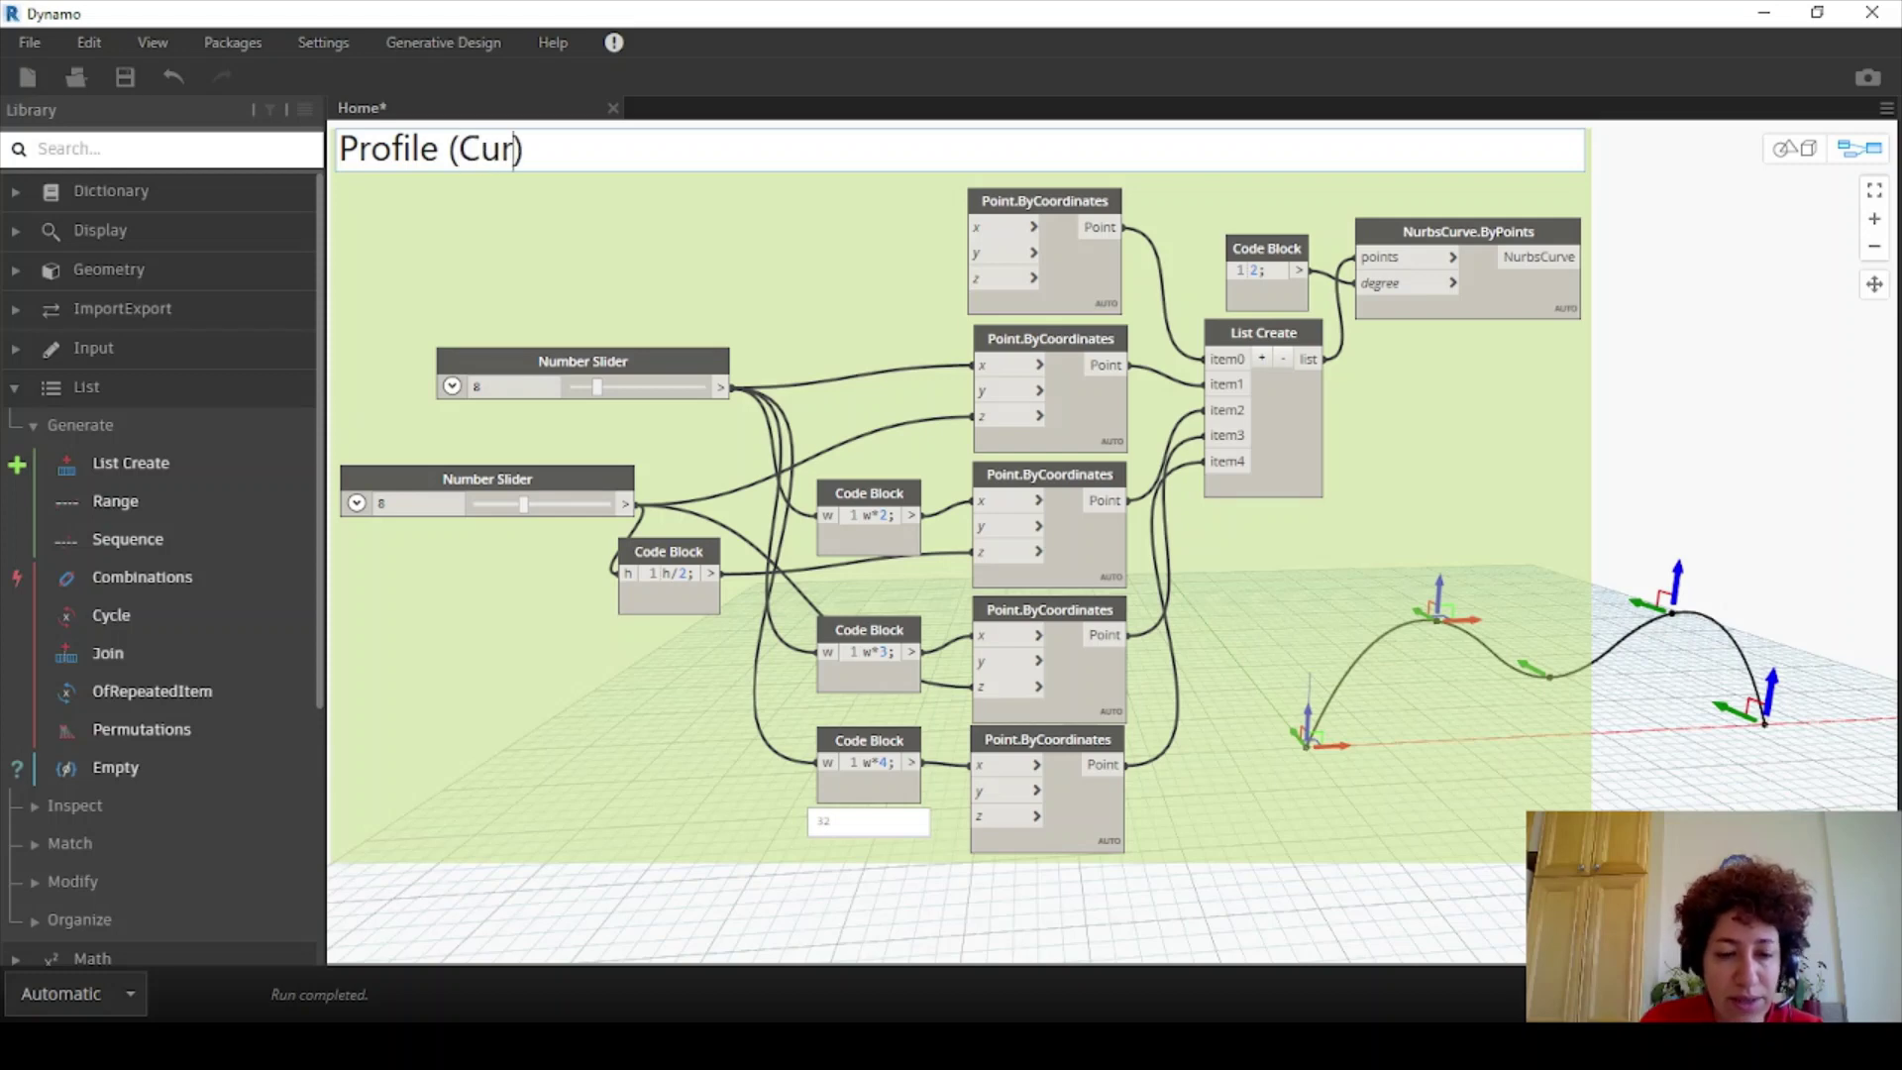
{"action": "left_click", "coordinate": [1799, 447]}
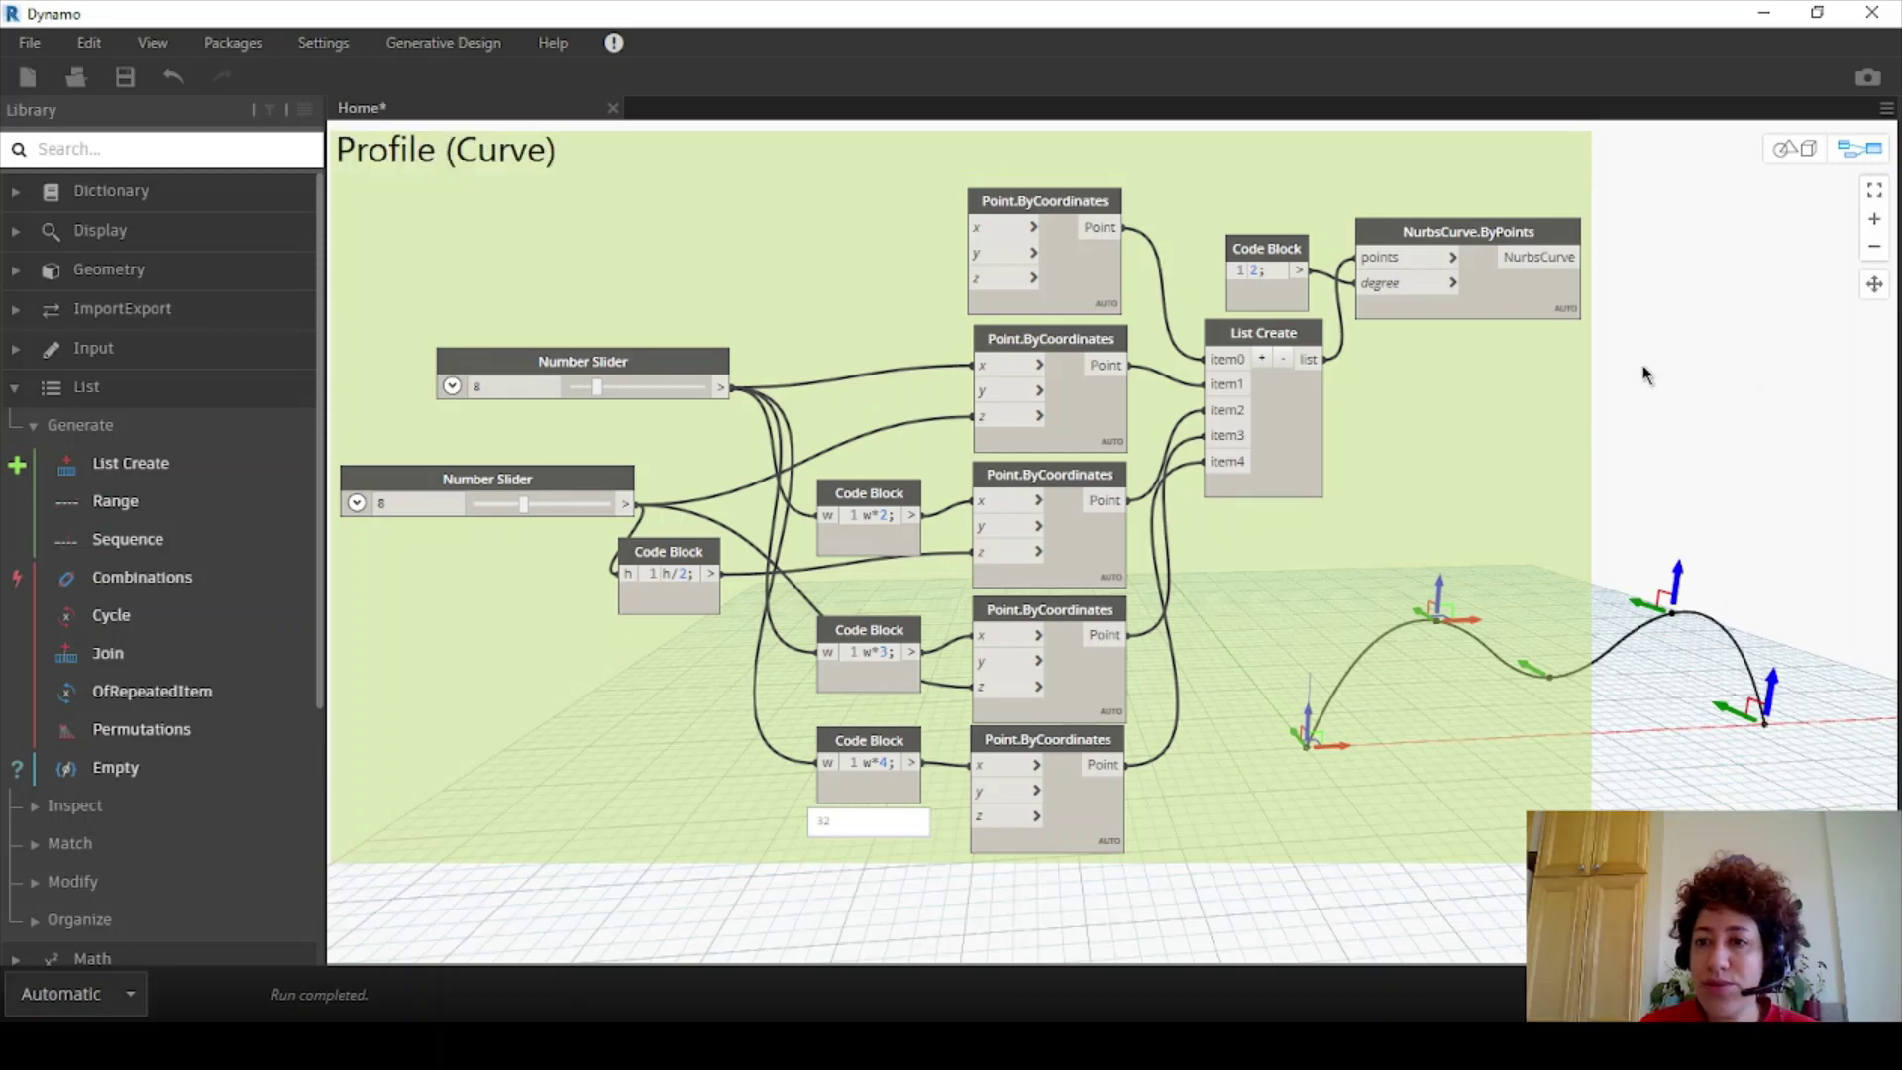
{"action": "middle_click_drag", "start_coordinate": [1642, 374], "coordinate": [1672, 409]}
{"action": "scroll", "coordinate": [486, 282], "scroll_direction": "up", "scroll_amount": 2}
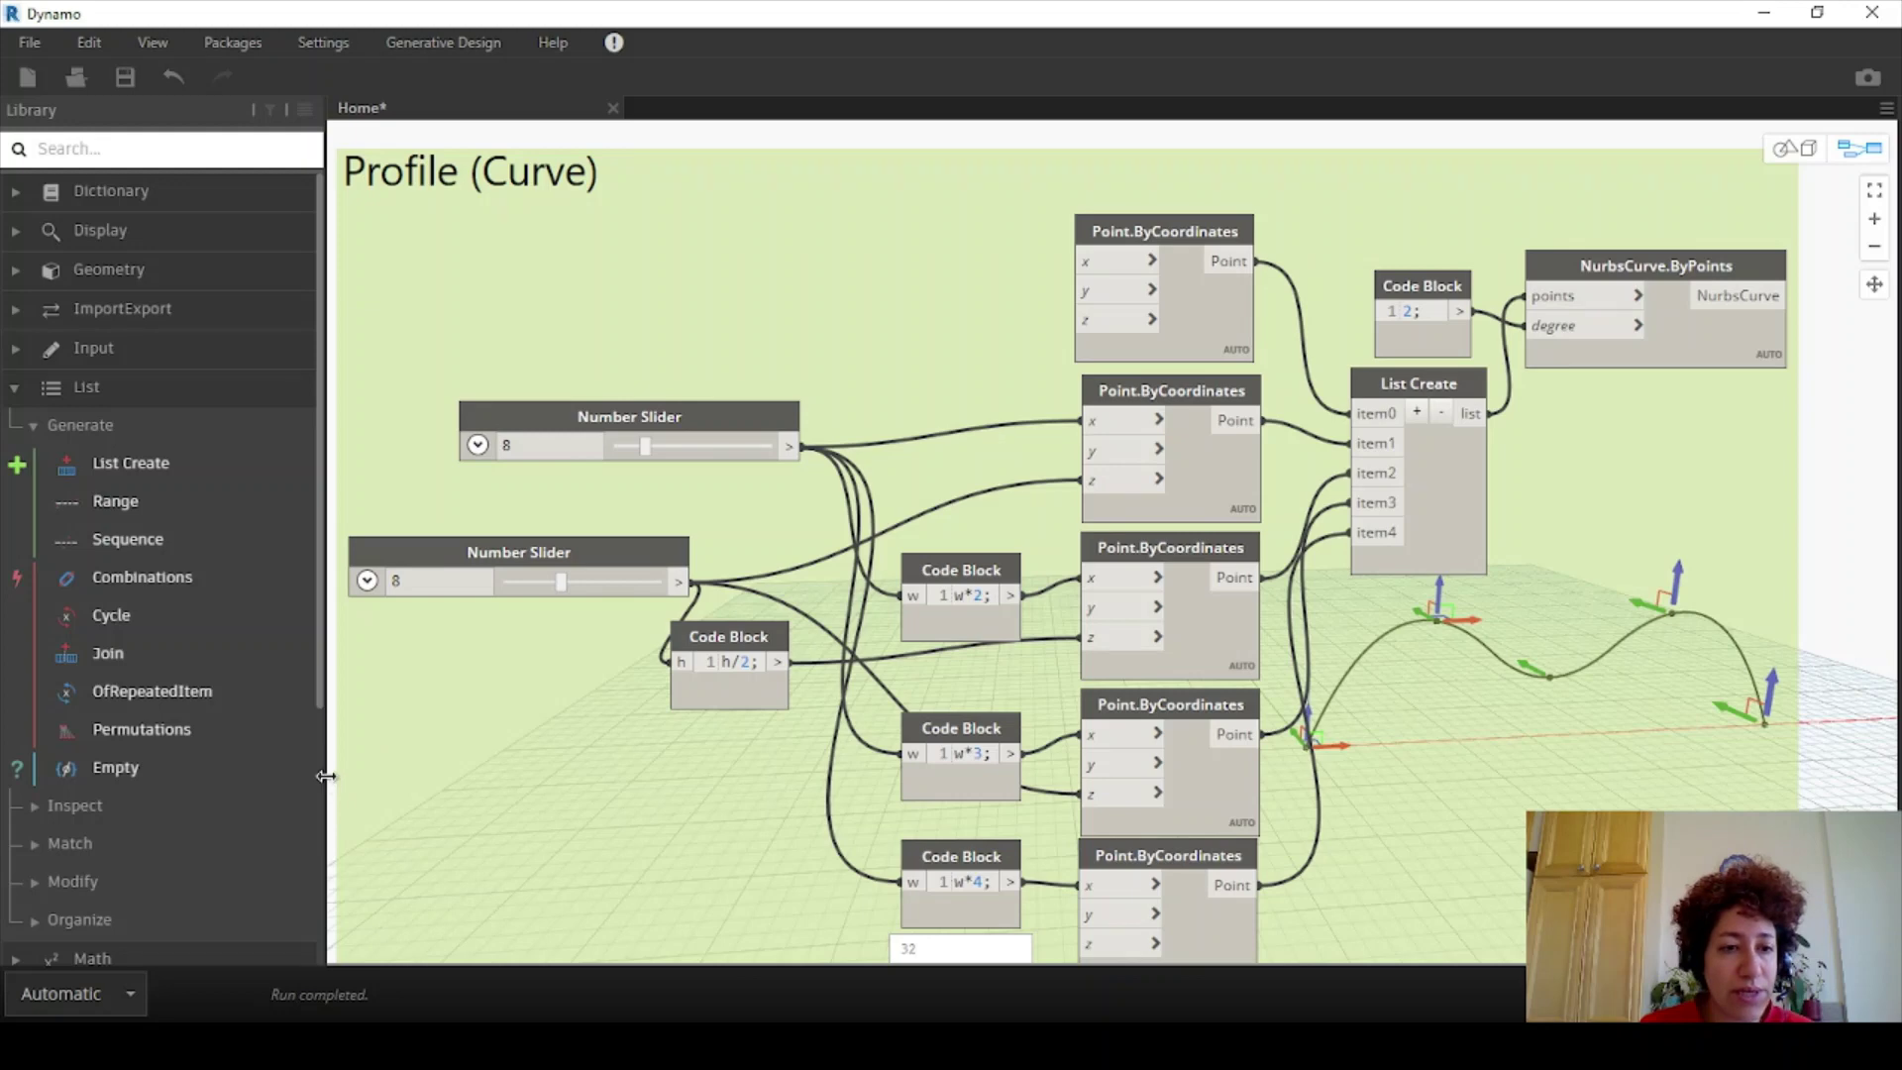
- Add Surface.ByRevolve from Geometry > Surfaces > Surface and move it right of the Profile (Curve) group
{"action": "left_click_drag", "start_coordinate": [326, 775], "coordinate": [233, 776]}
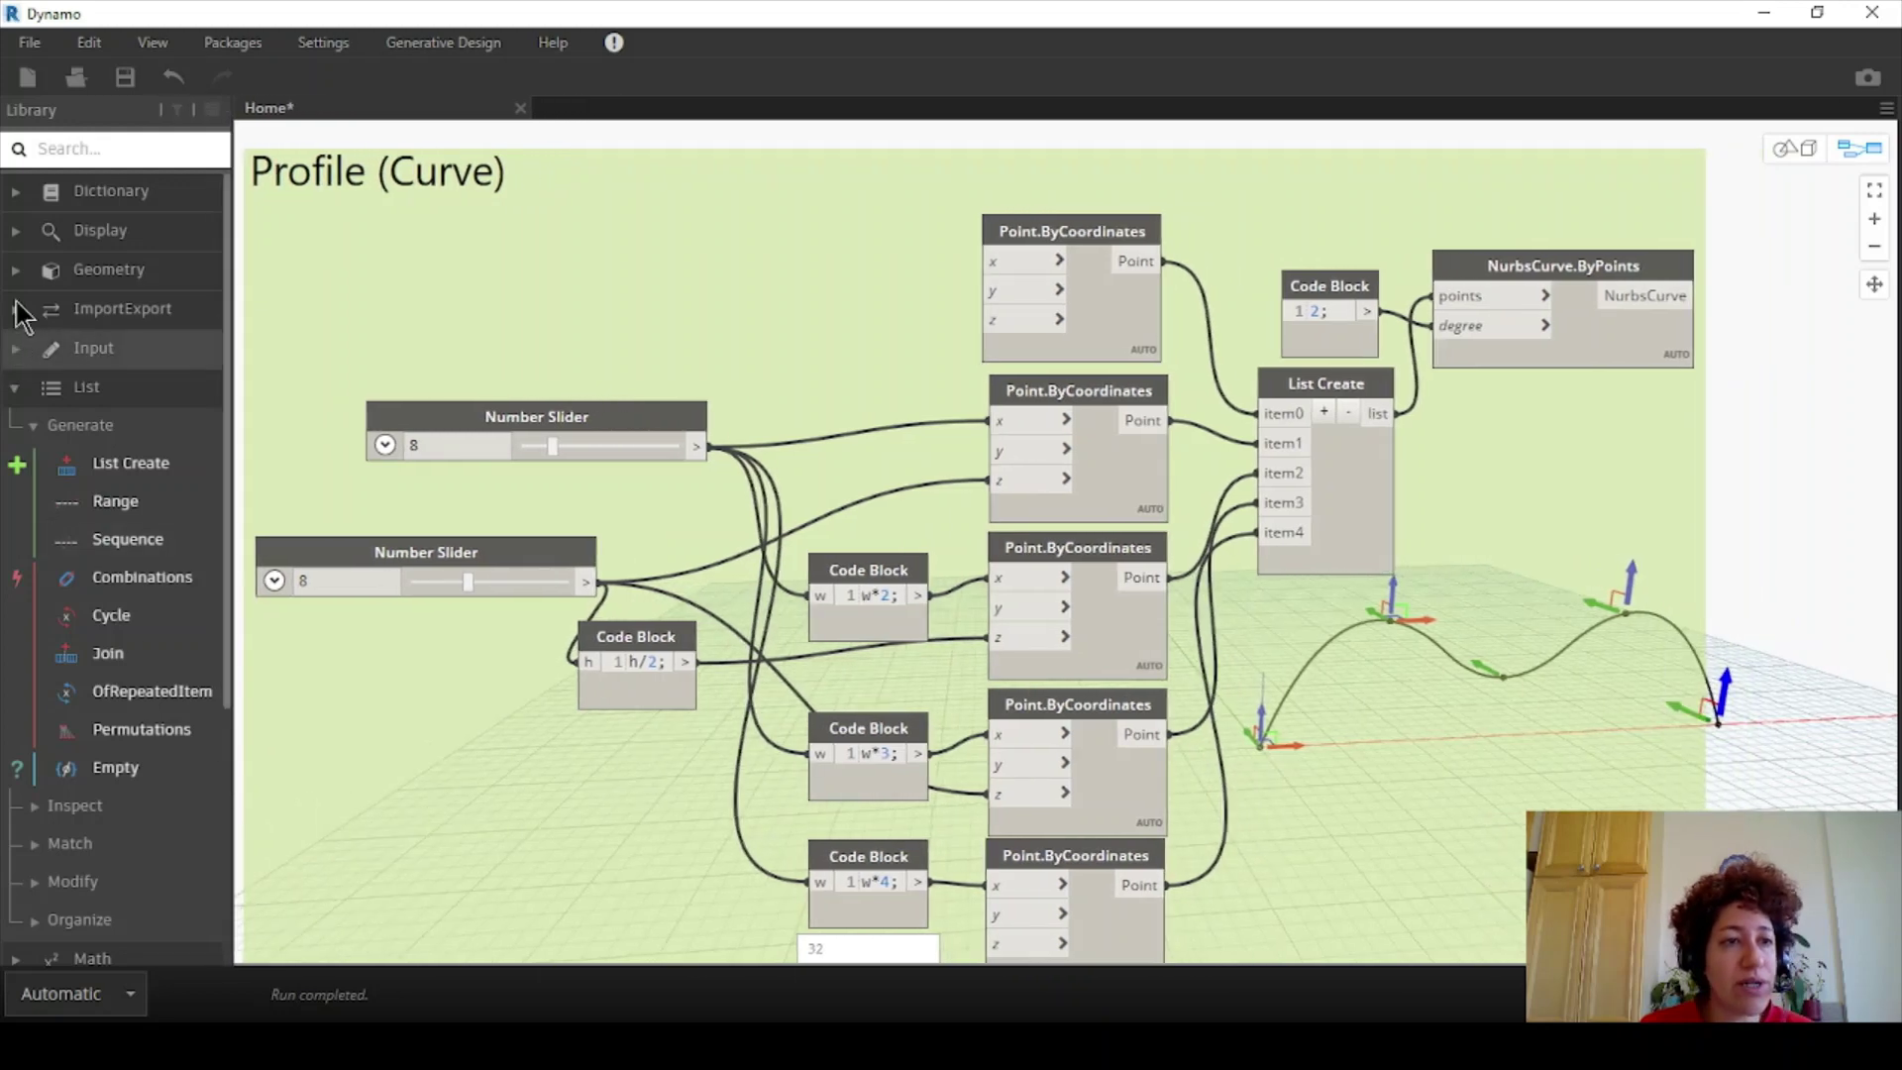
{"action": "left_click", "coordinate": [18, 269]}
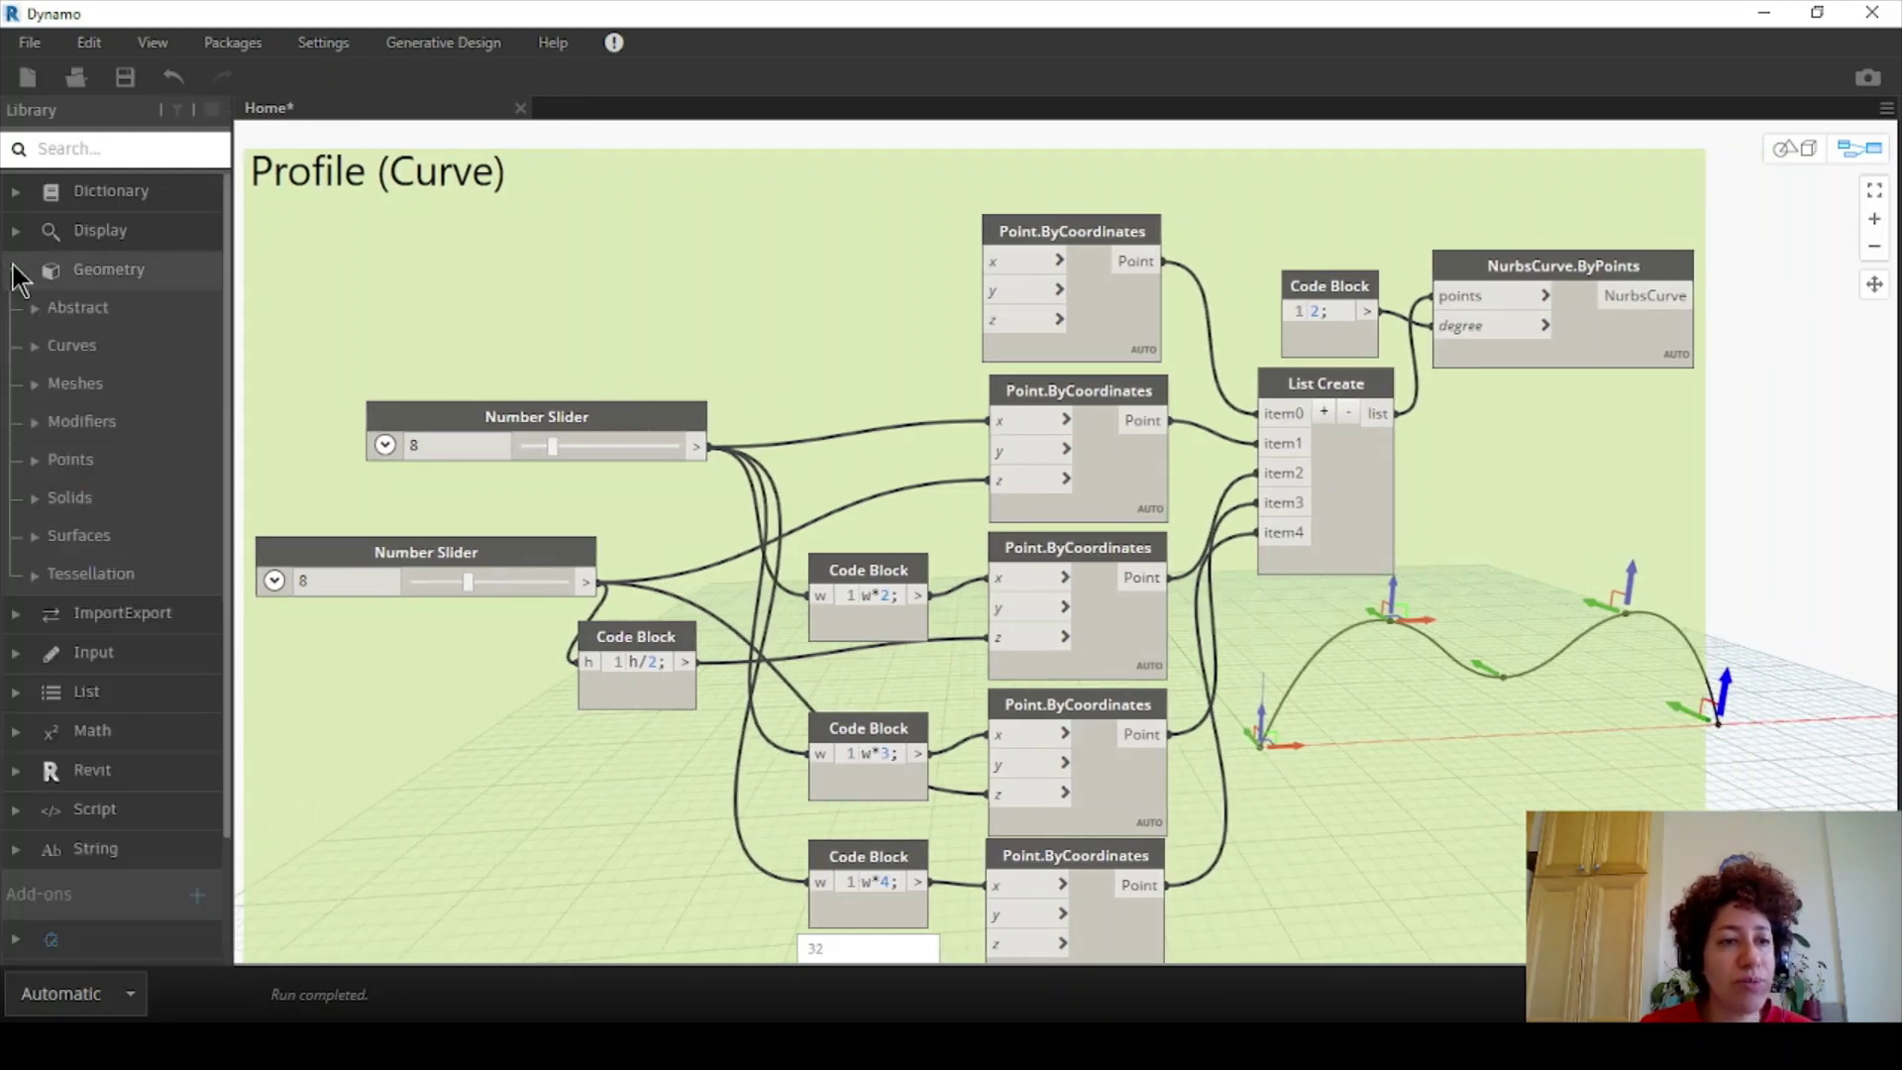
{"action": "left_click", "coordinate": [40, 536]}
{"action": "left_click", "coordinate": [61, 650]}
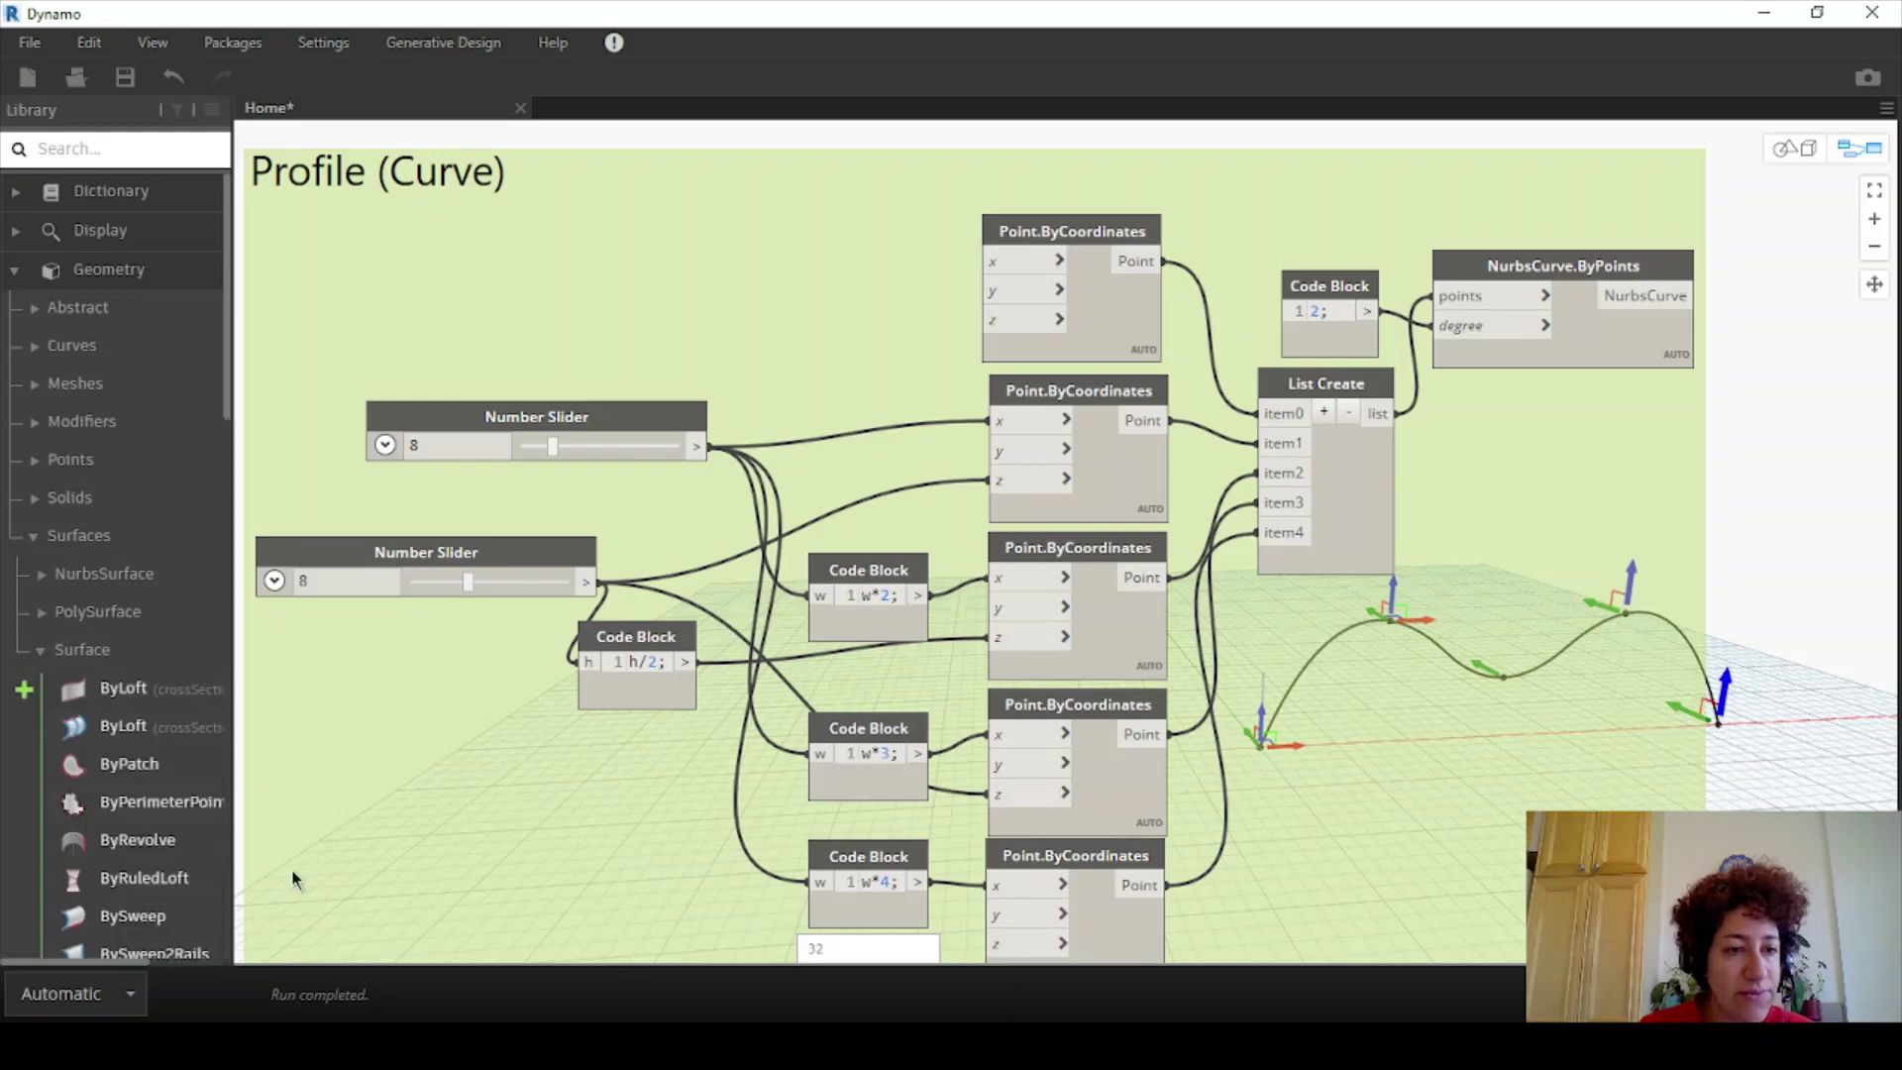
{"action": "scroll", "coordinate": [67, 497], "scroll_direction": "down", "scroll_amount": 6}
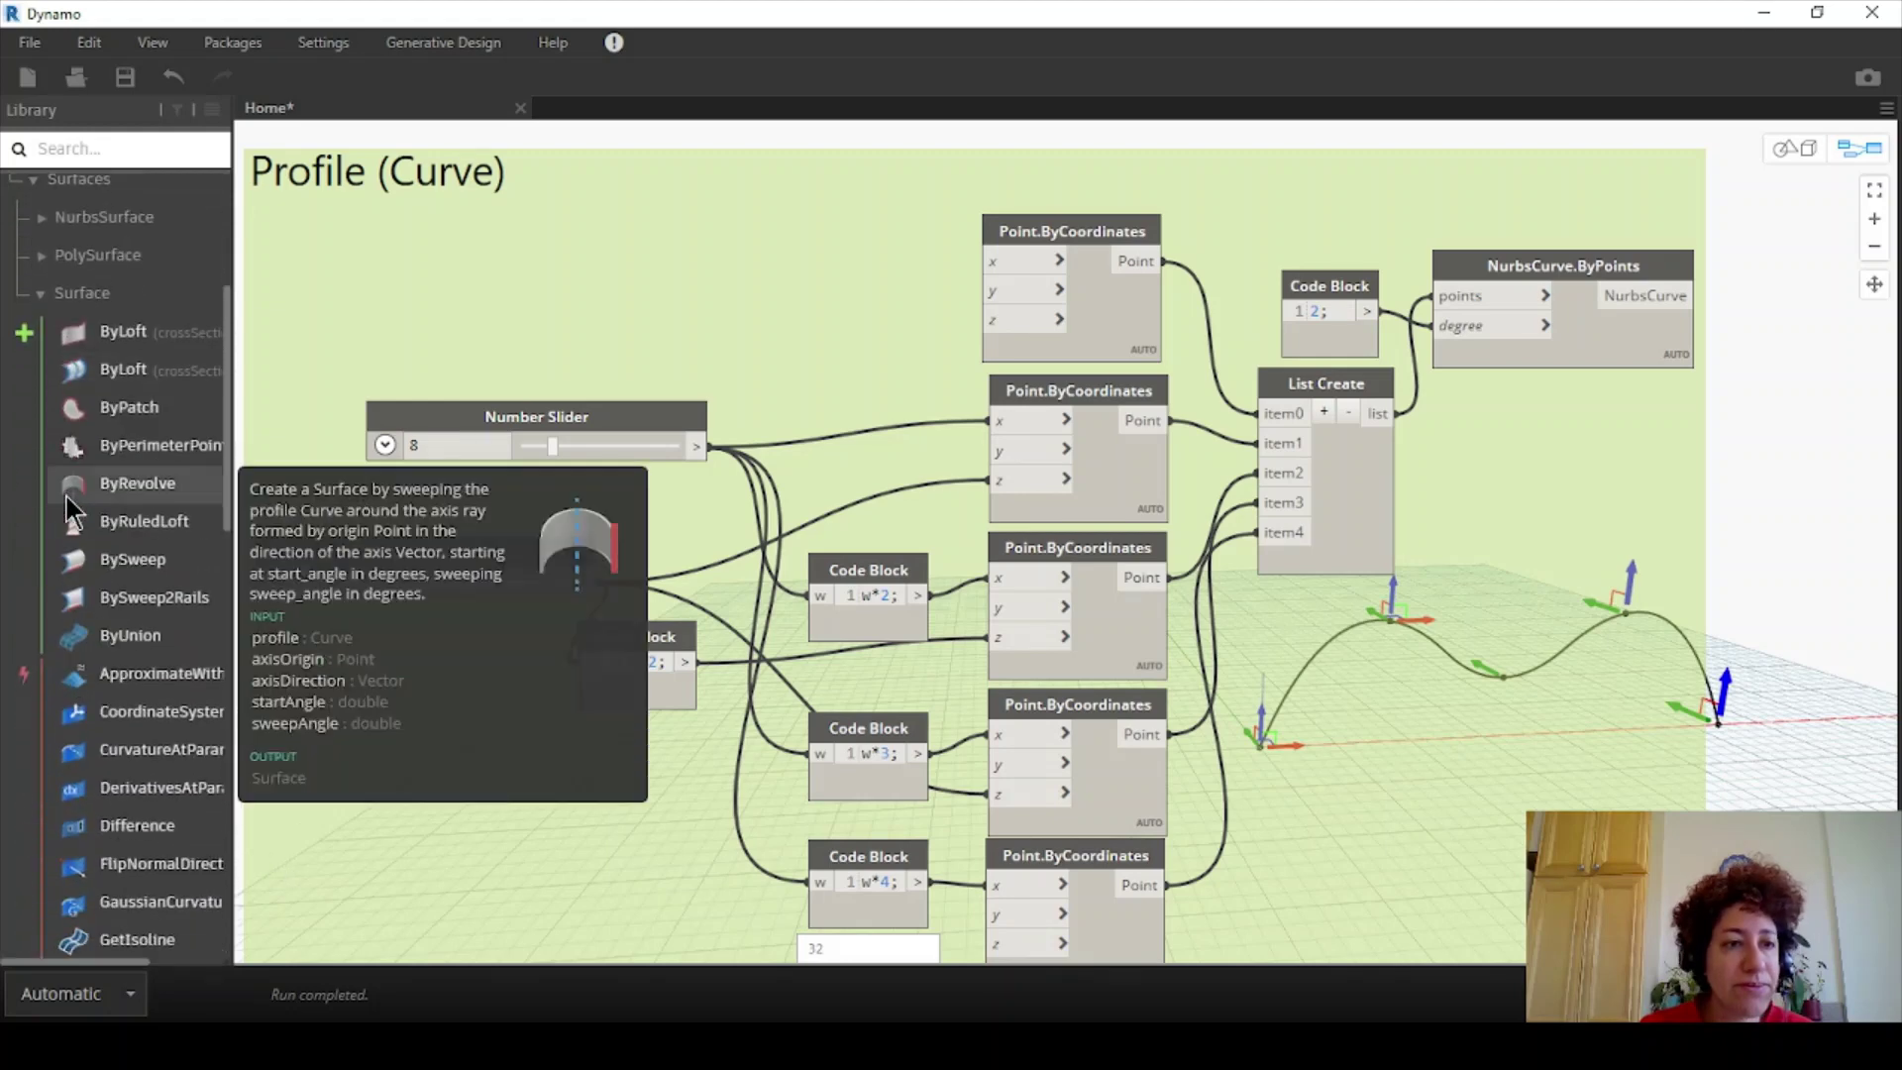
{"action": "mouse_move", "coordinate": [122, 482]}
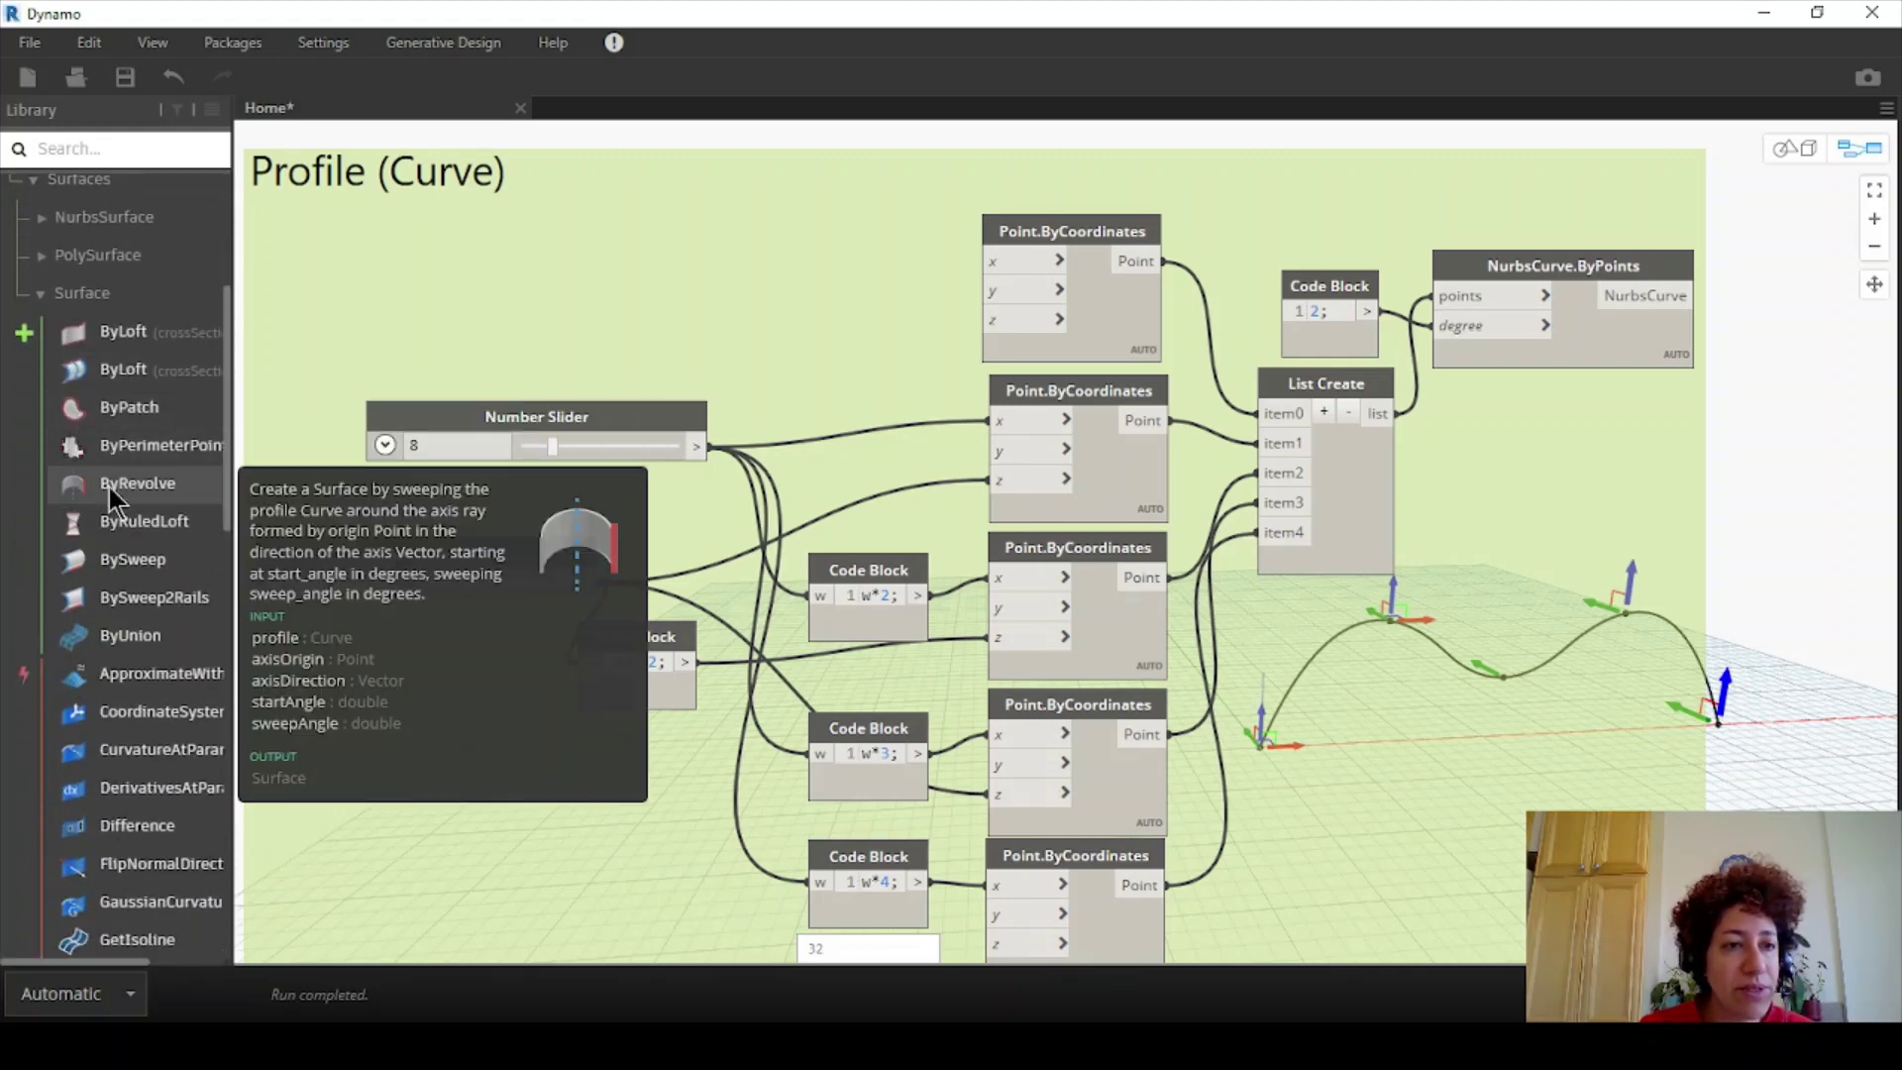
{"action": "left_click", "coordinate": [113, 492]}
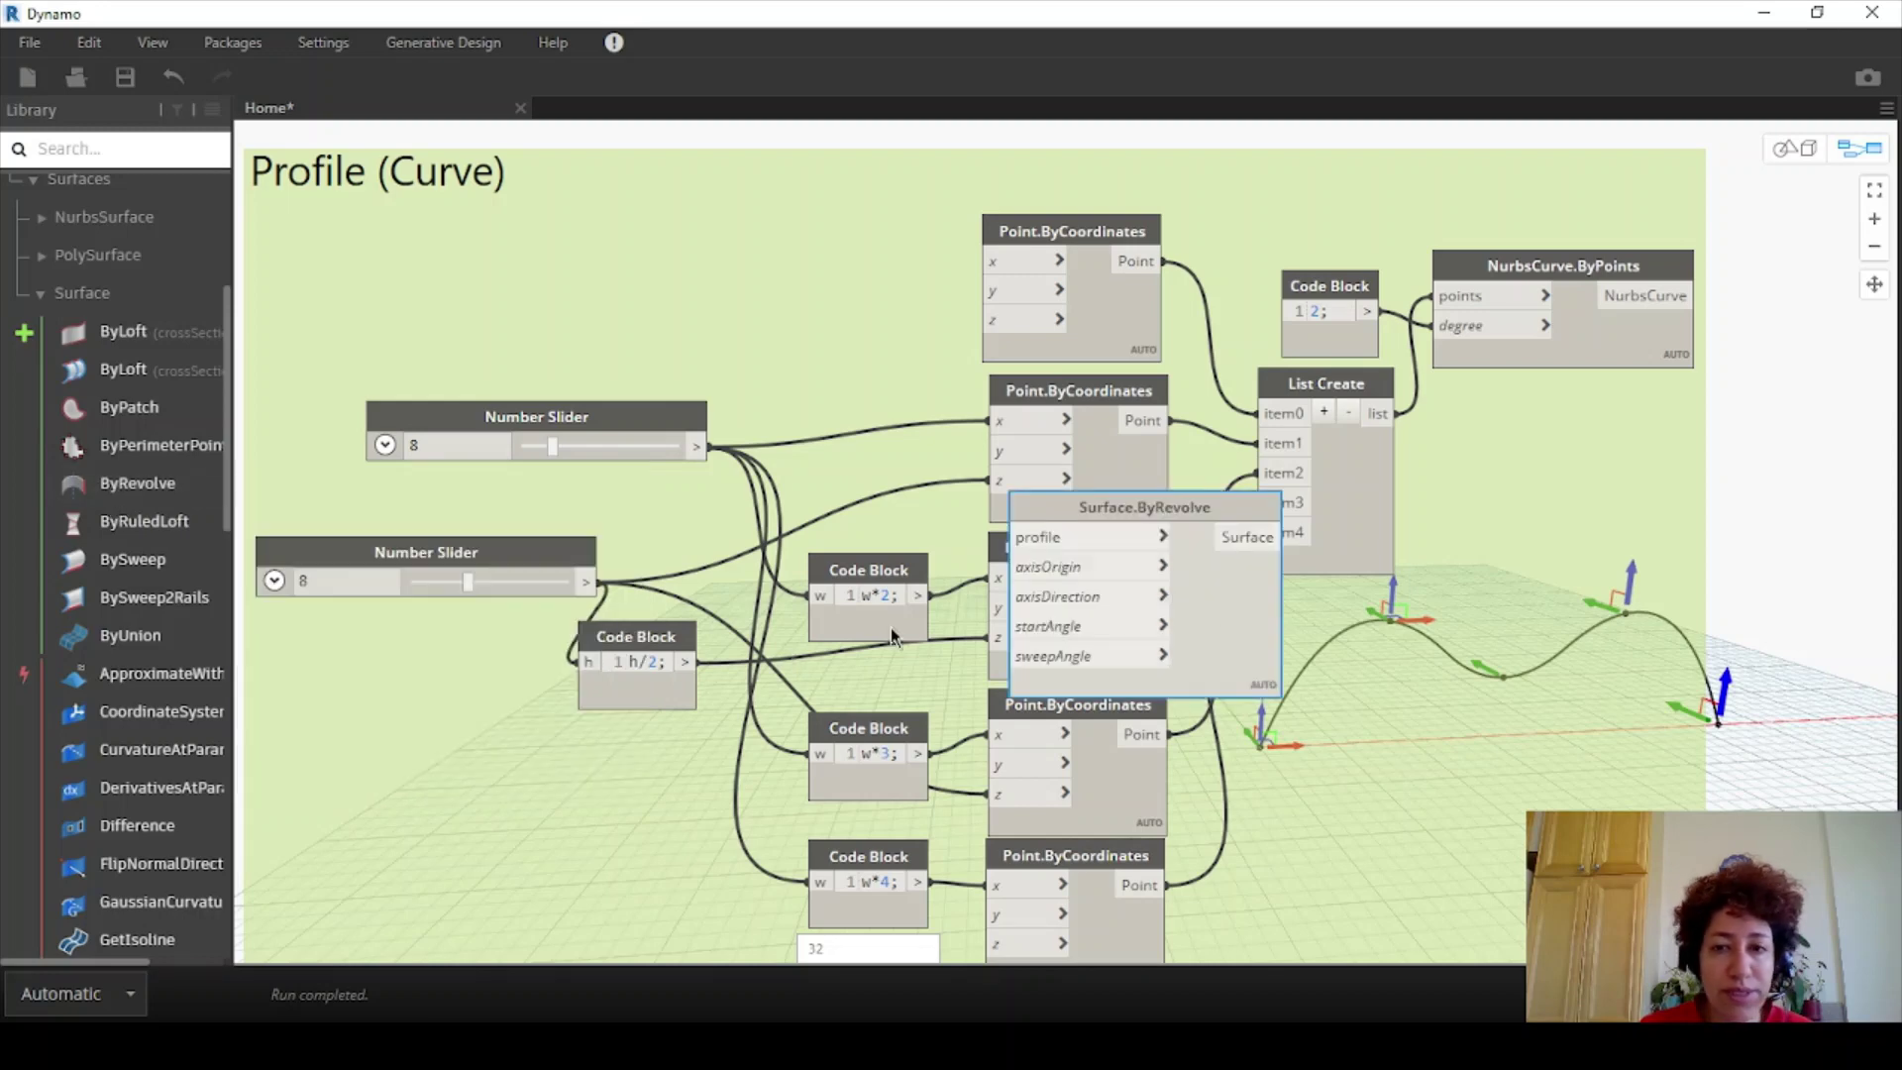
{"action": "scroll", "coordinate": [890, 627], "scroll_direction": "right", "scroll_amount": 10}
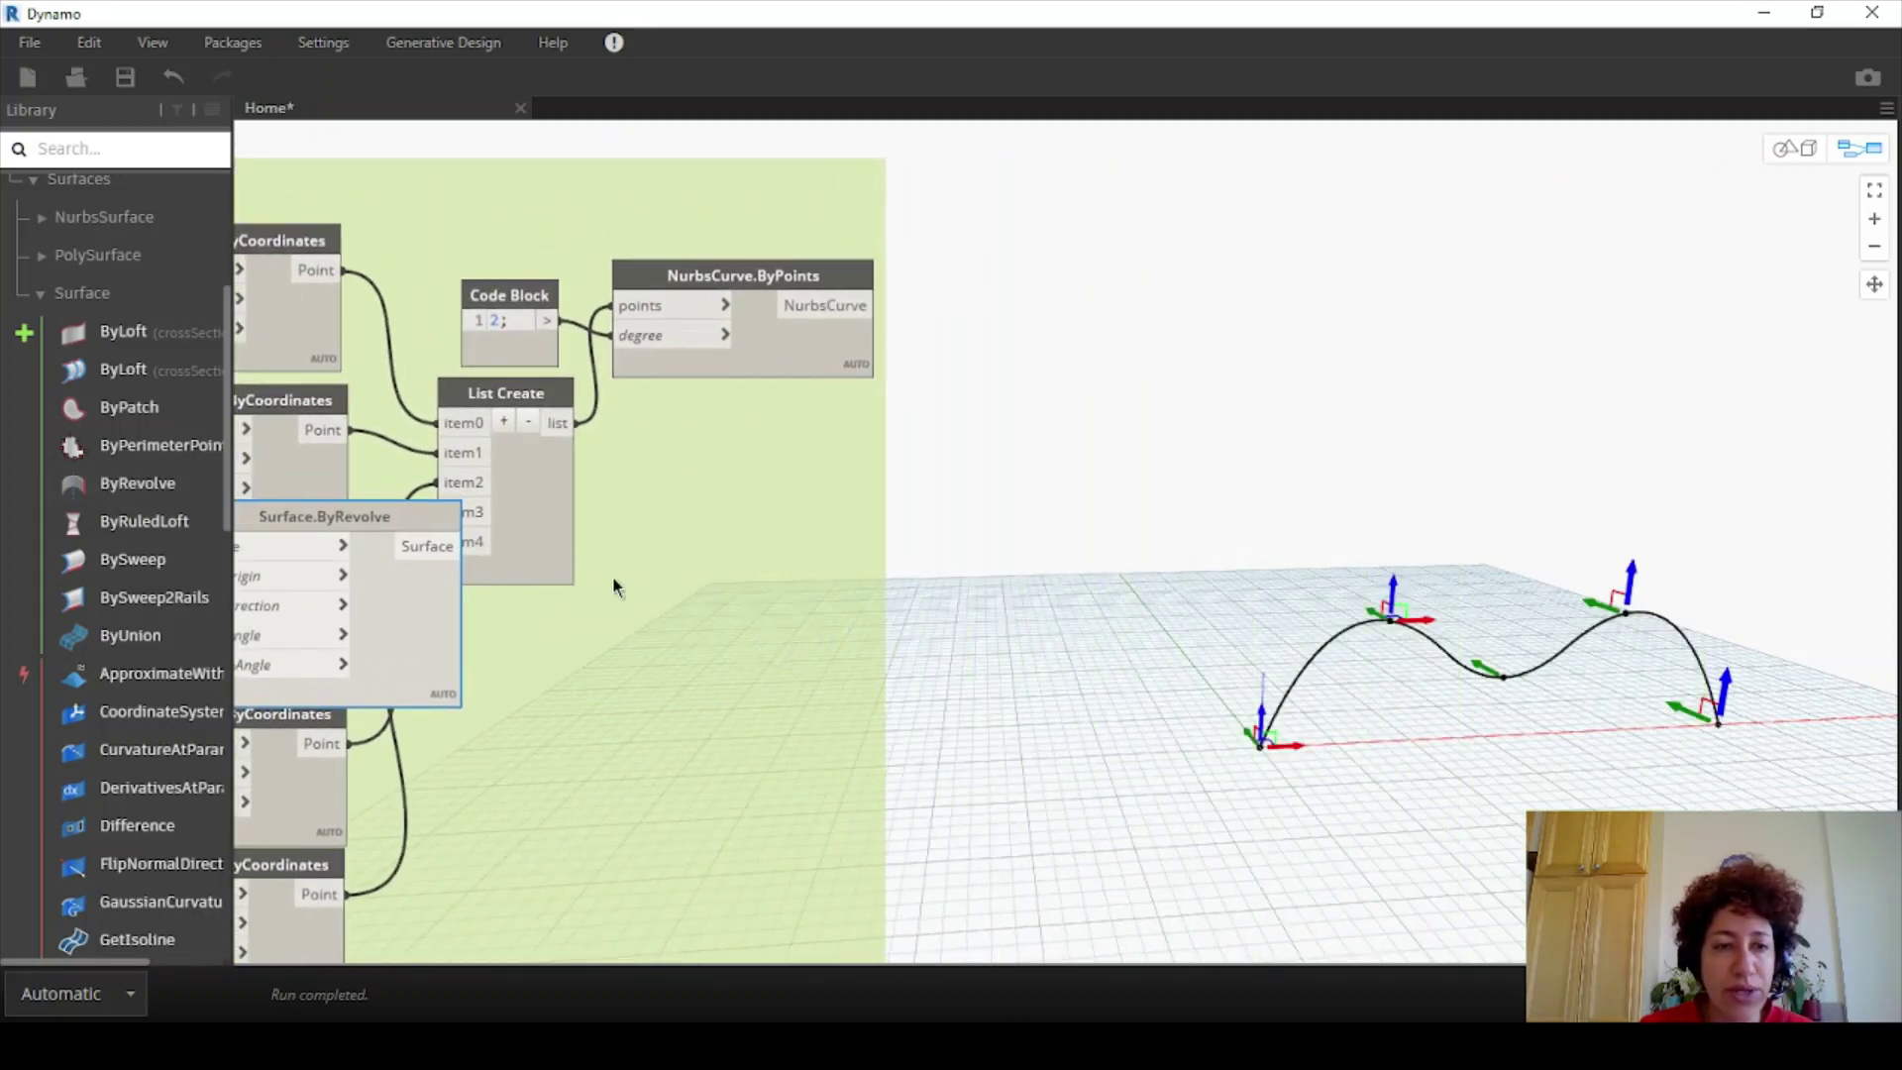
{"action": "left_click_drag", "start_coordinate": [368, 520], "coordinate": [1205, 540]}
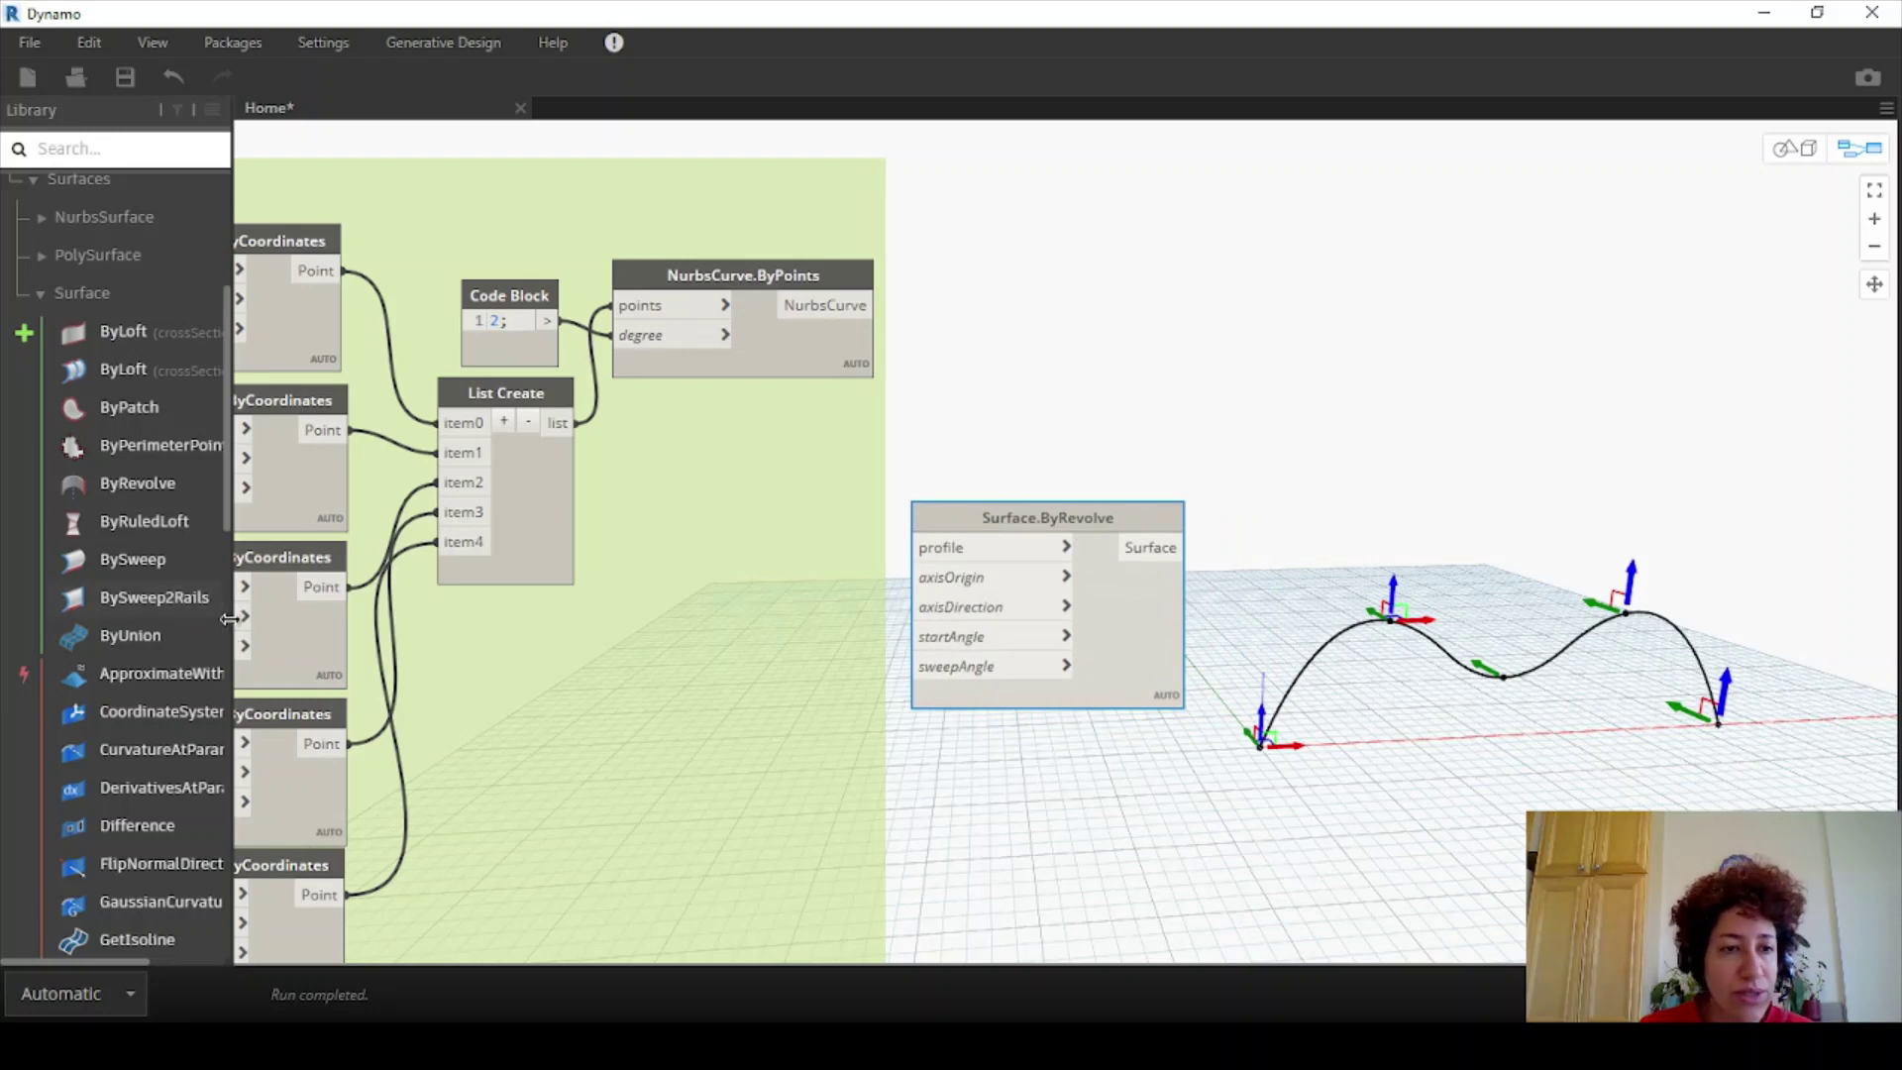
{"action": "left_click_drag", "start_coordinate": [231, 620], "coordinate": [345, 621]}
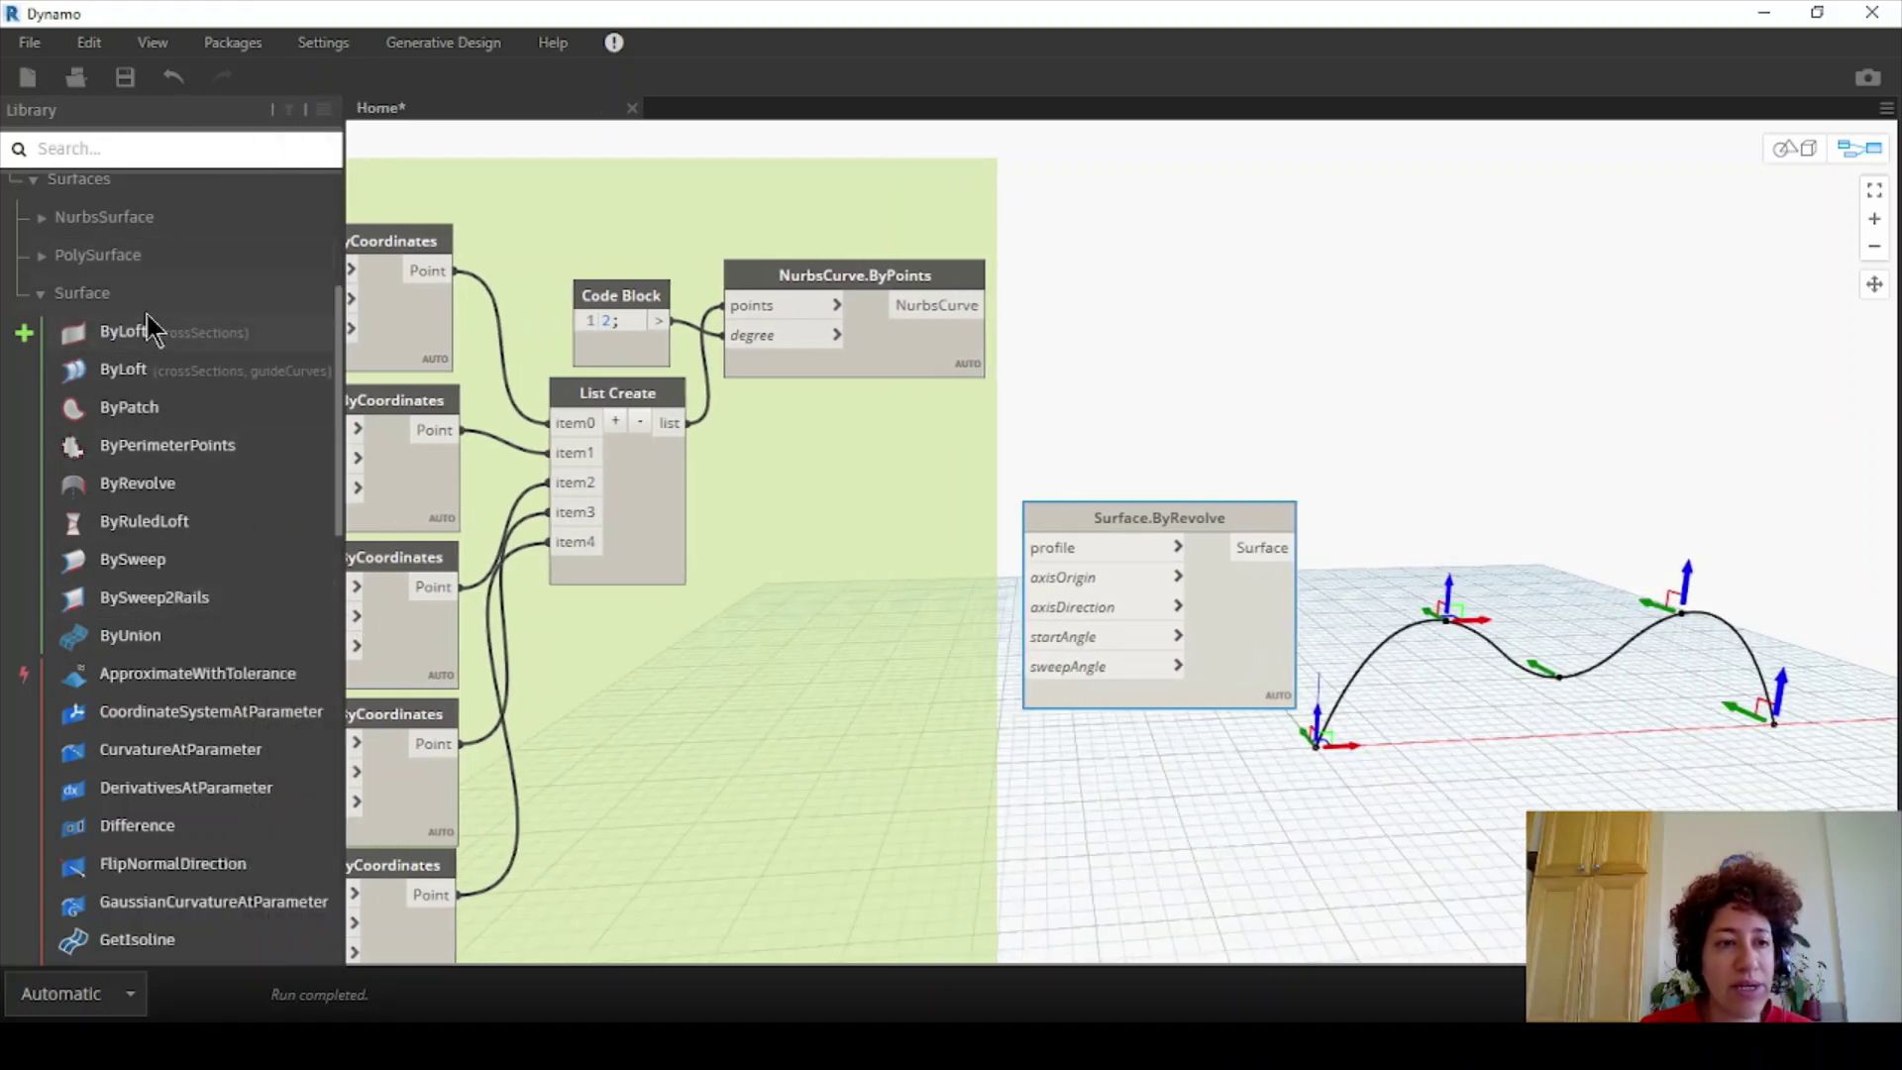
- Add a Curve.Extrude (direction, distance) node via 'extrude' search and move Surface.ByRevolve down out of the way
{"action": "right_click", "coordinate": [1176, 264]}
{"action": "type", "text": "e"}
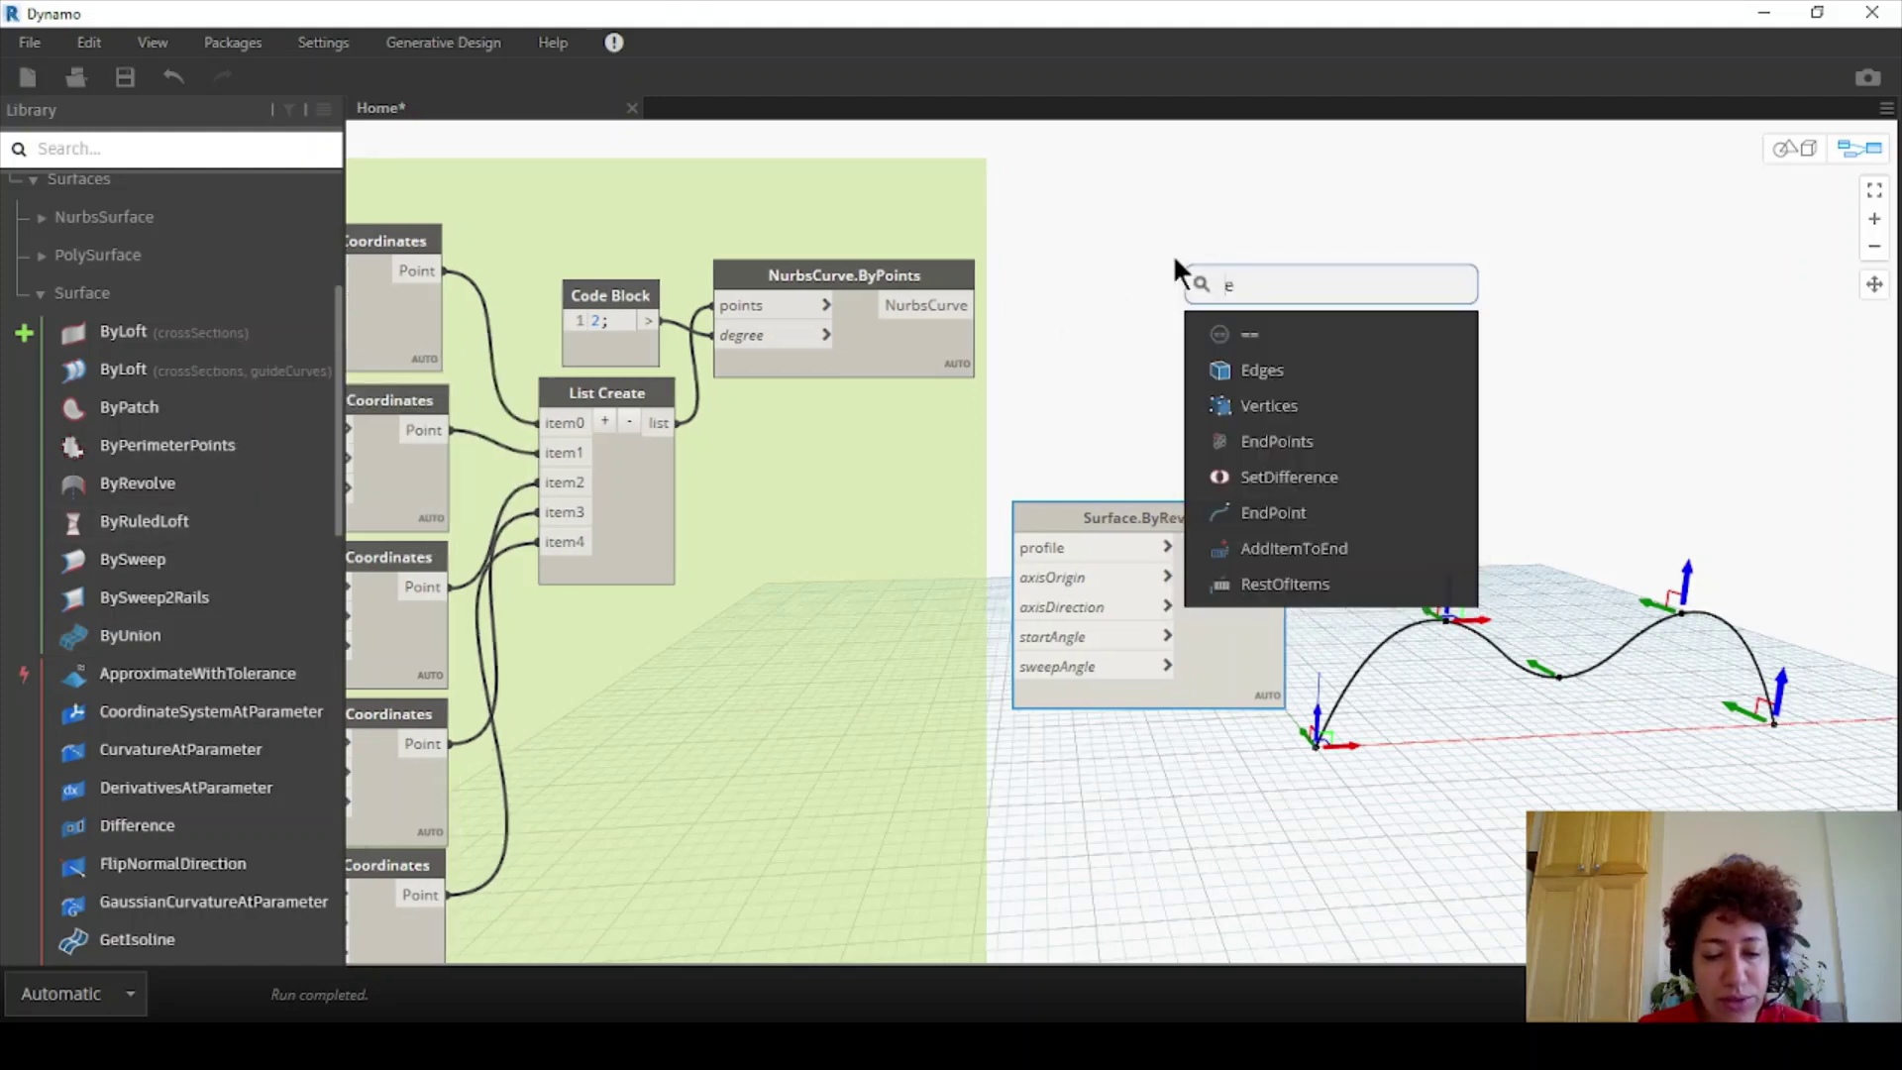
{"action": "type", "text": "xtrude"}
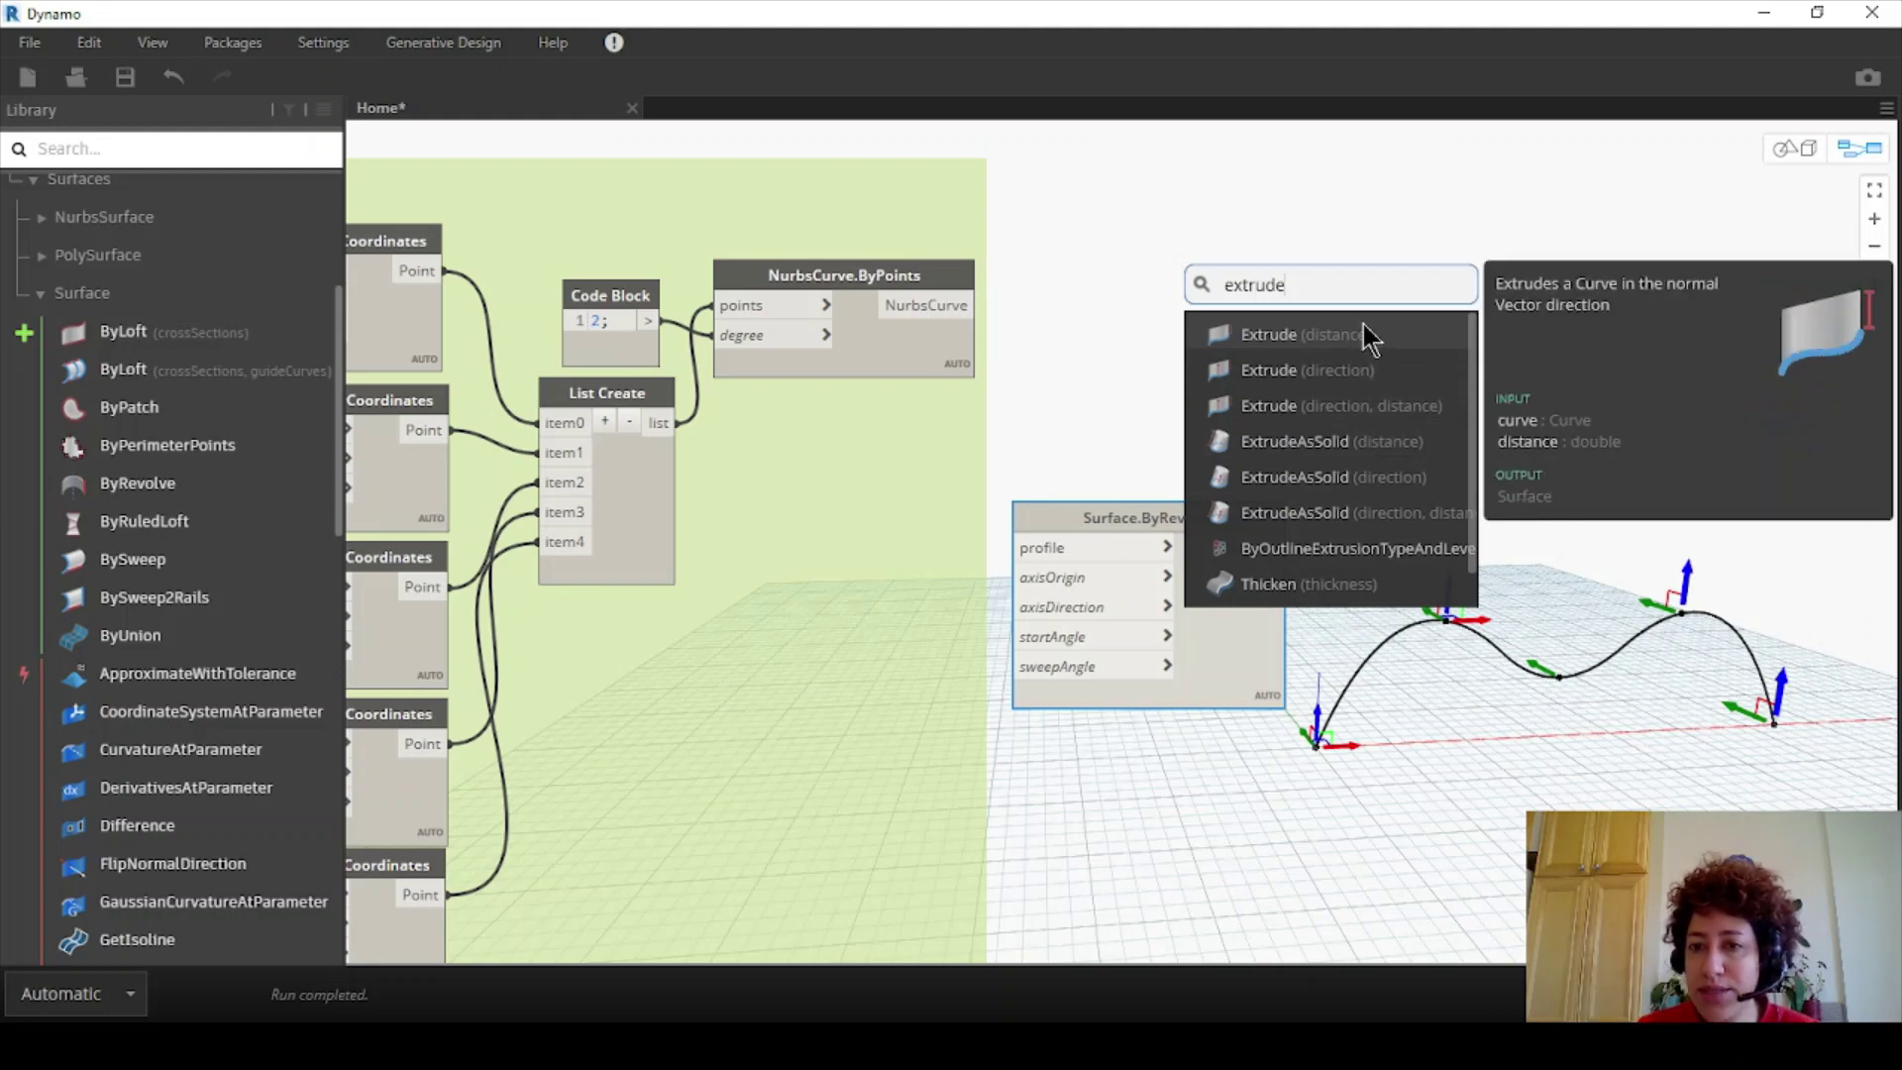
{"action": "left_click", "coordinate": [1371, 408]}
{"action": "left_click_drag", "start_coordinate": [1408, 424], "coordinate": [1147, 222]}
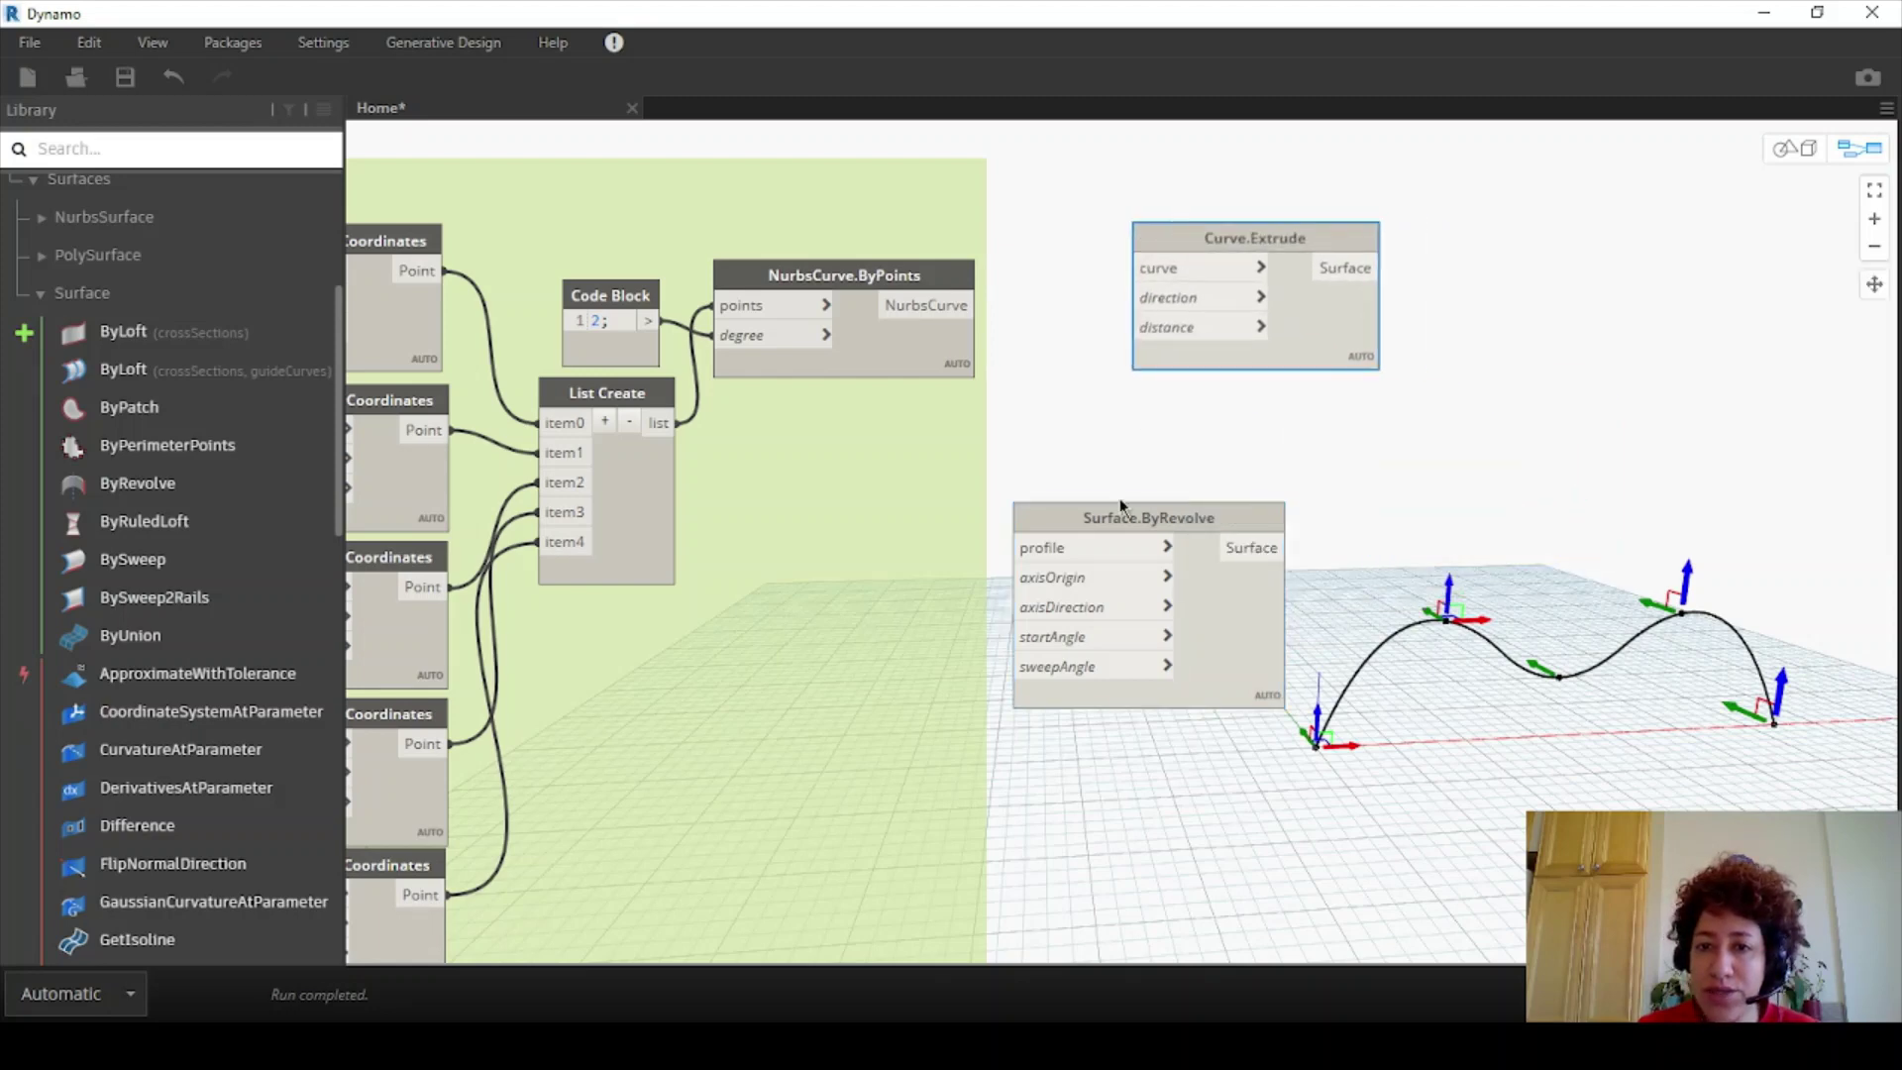
{"action": "left_click_drag", "start_coordinate": [1122, 505], "coordinate": [1276, 781]}
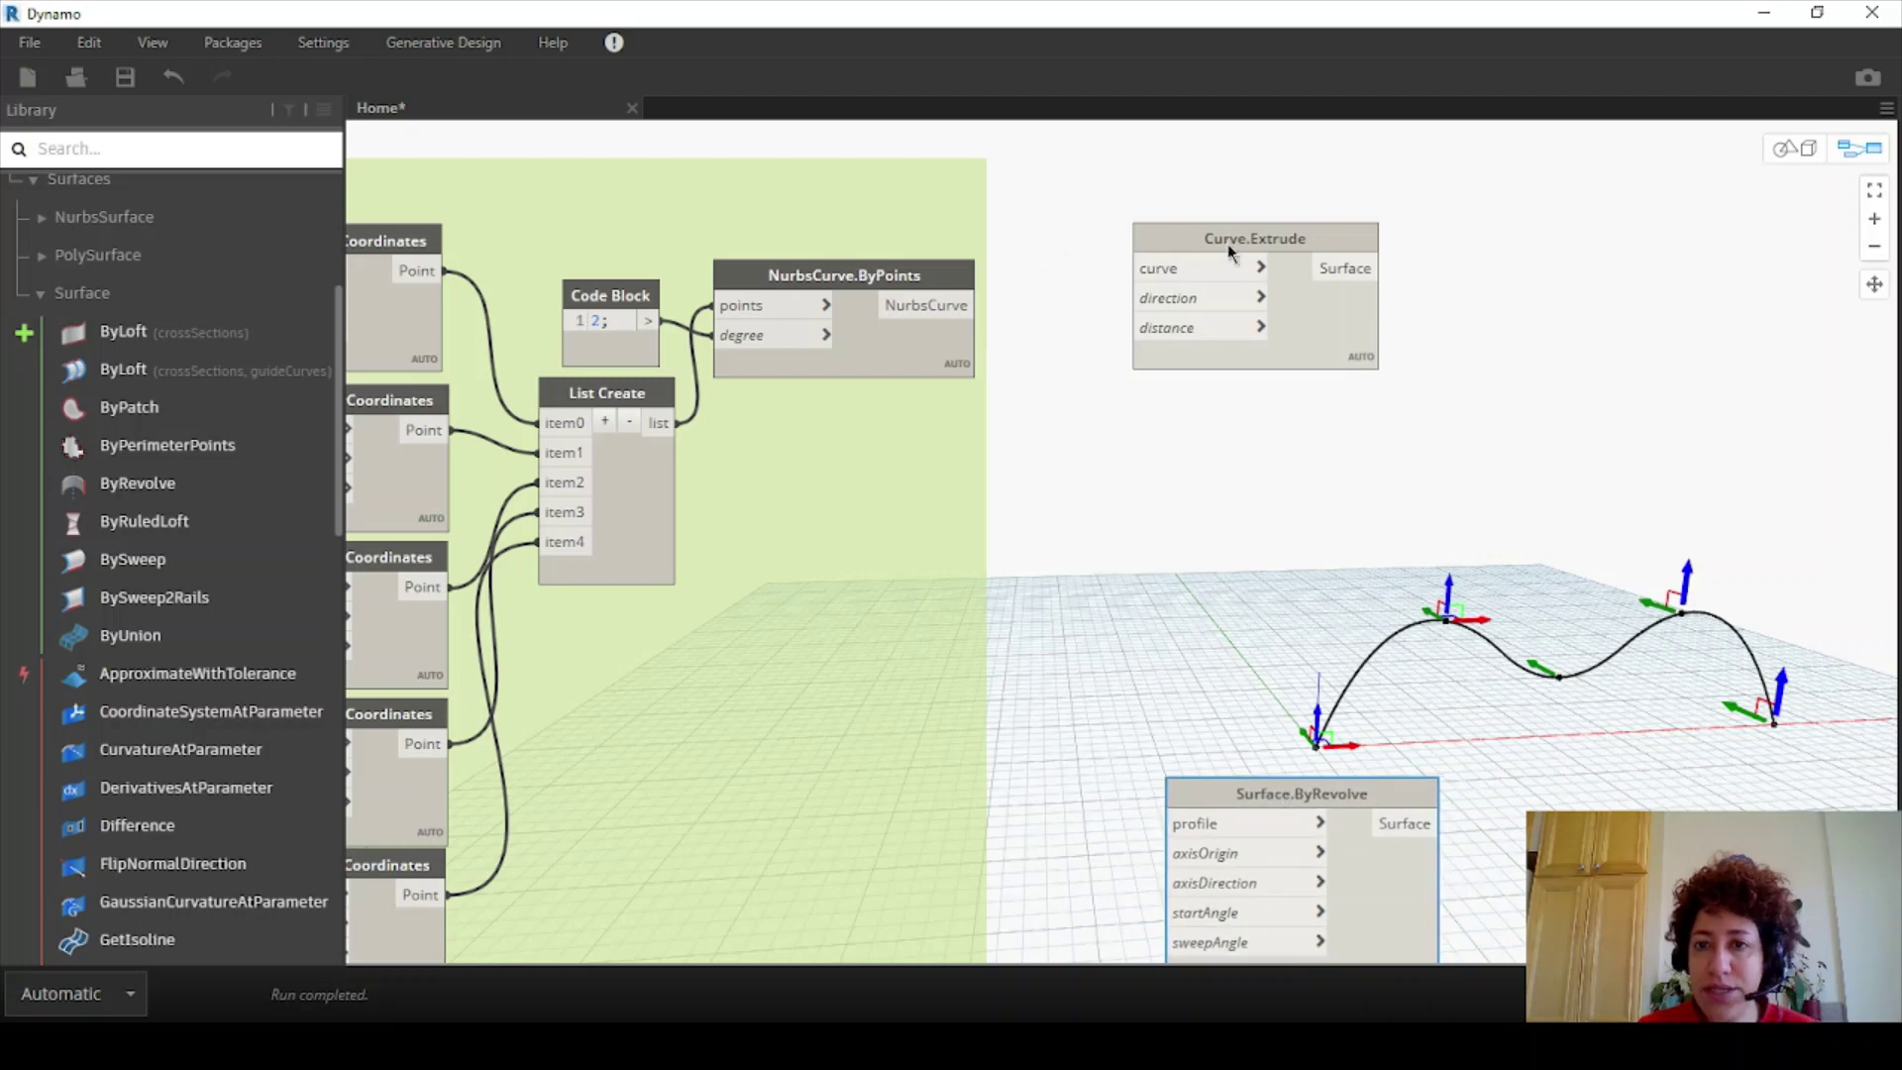
{"action": "left_click_drag", "start_coordinate": [1227, 243], "coordinate": [1423, 244]}
{"action": "scroll", "coordinate": [1040, 272], "scroll_direction": "up", "scroll_amount": 1}
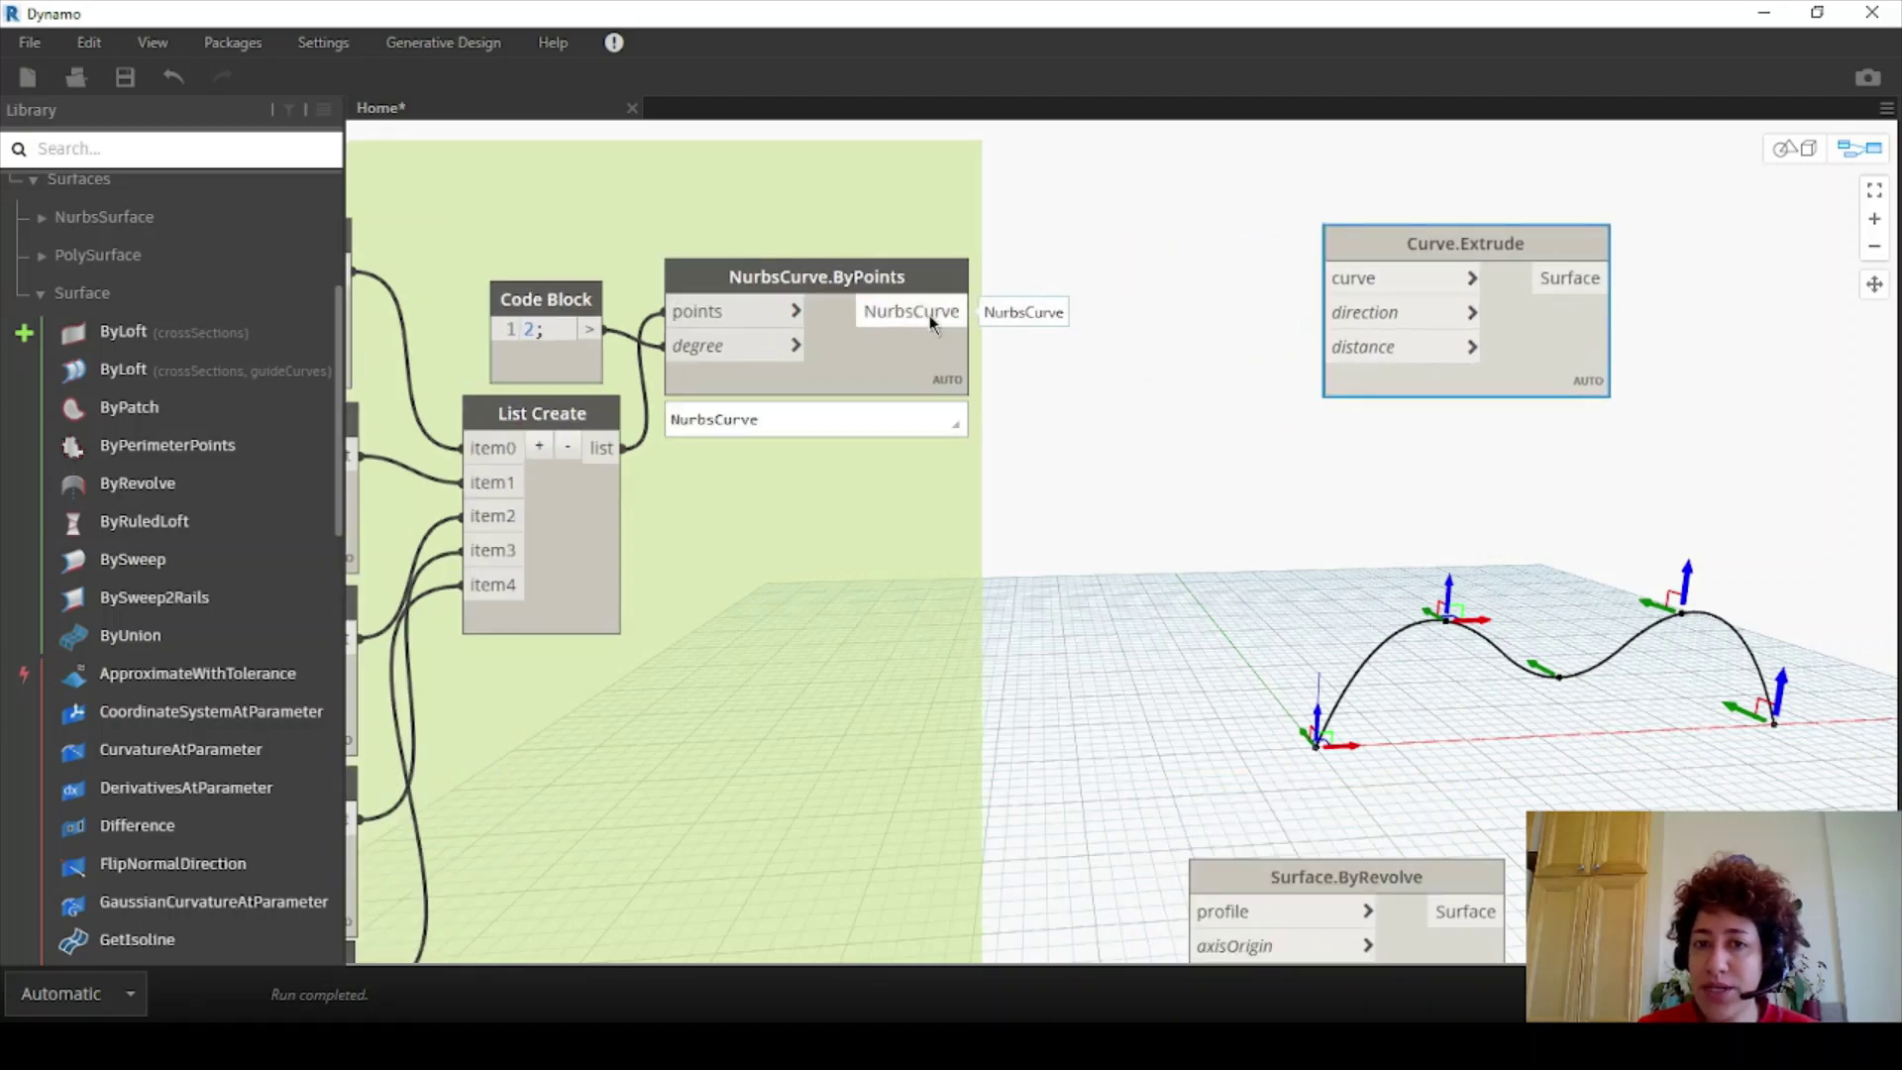
- Wire the NURBS curve into Curve.Extrude's curve input and check the shallow extruded surface in 3D
{"action": "left_click_drag", "start_coordinate": [929, 315], "coordinate": [1323, 278]}
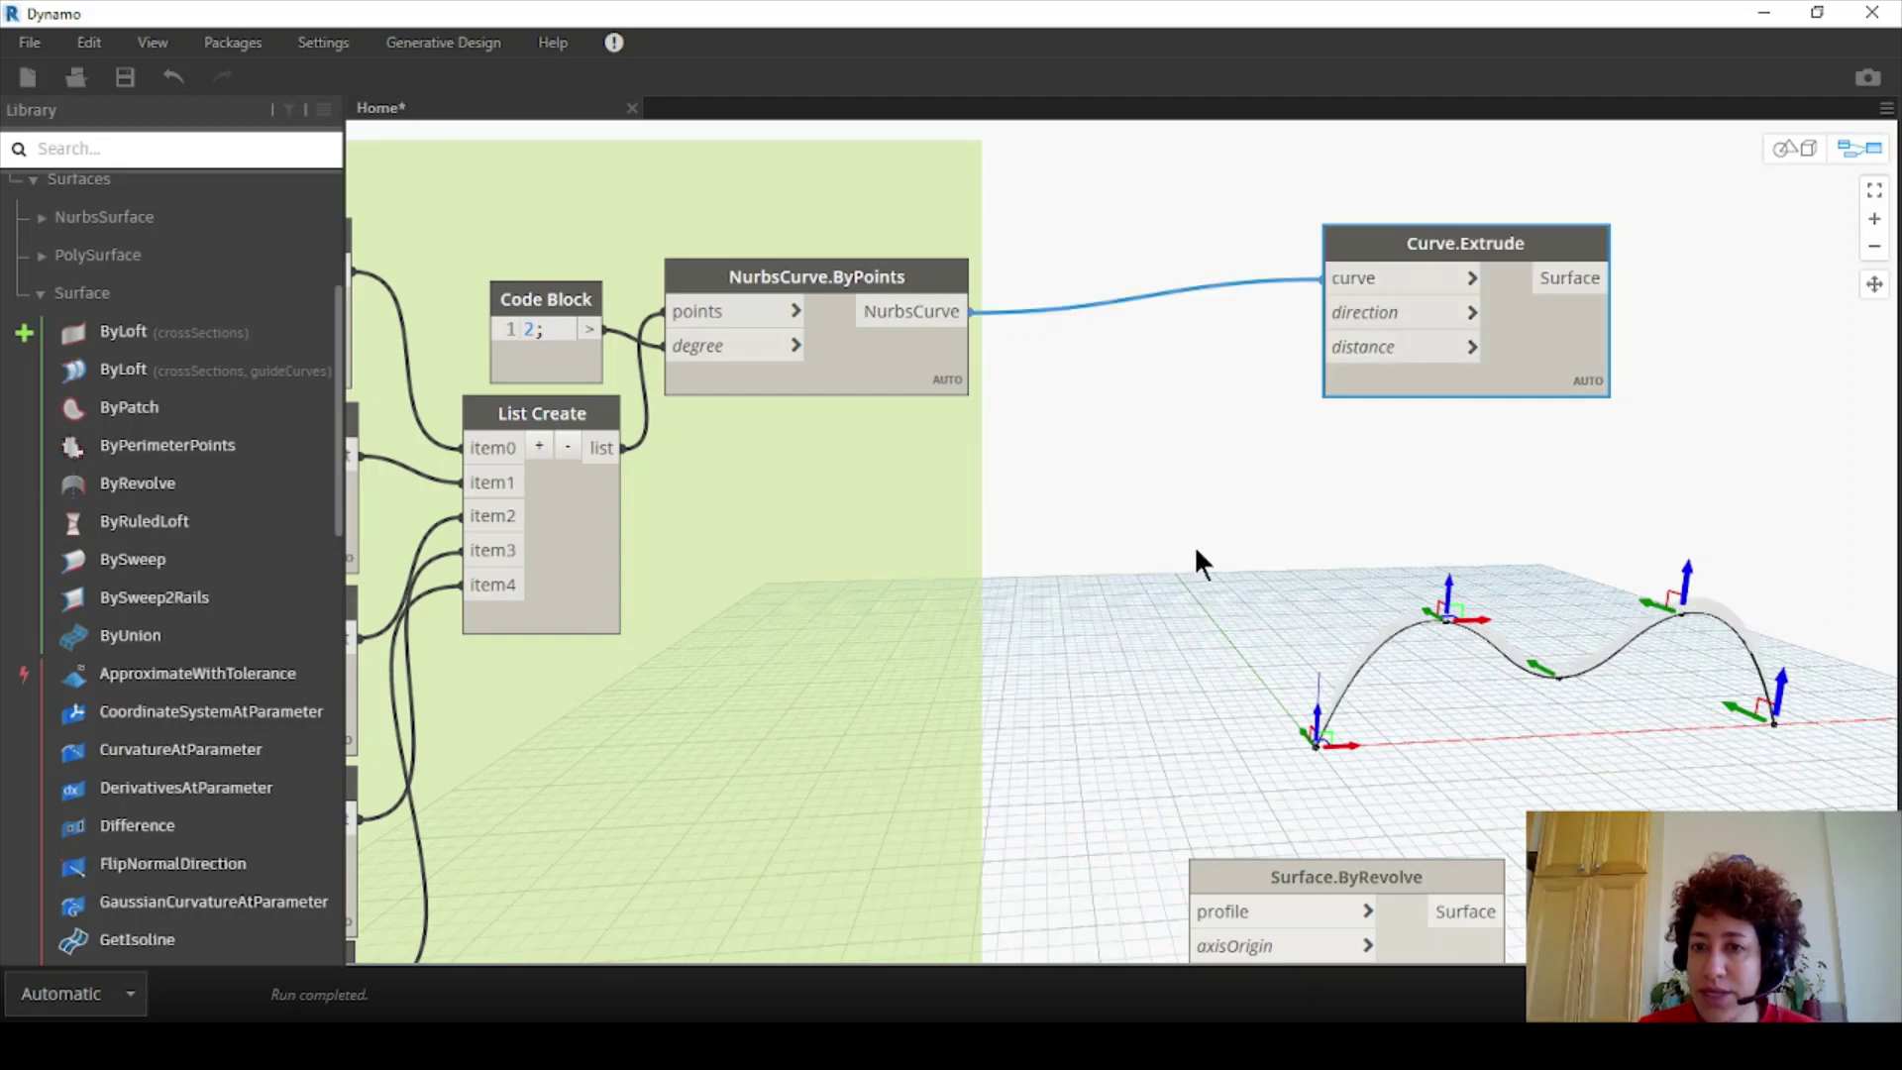
{"action": "left_click", "coordinate": [1786, 151]}
{"action": "scroll", "coordinate": [1525, 765], "scroll_direction": "up", "scroll_amount": 3}
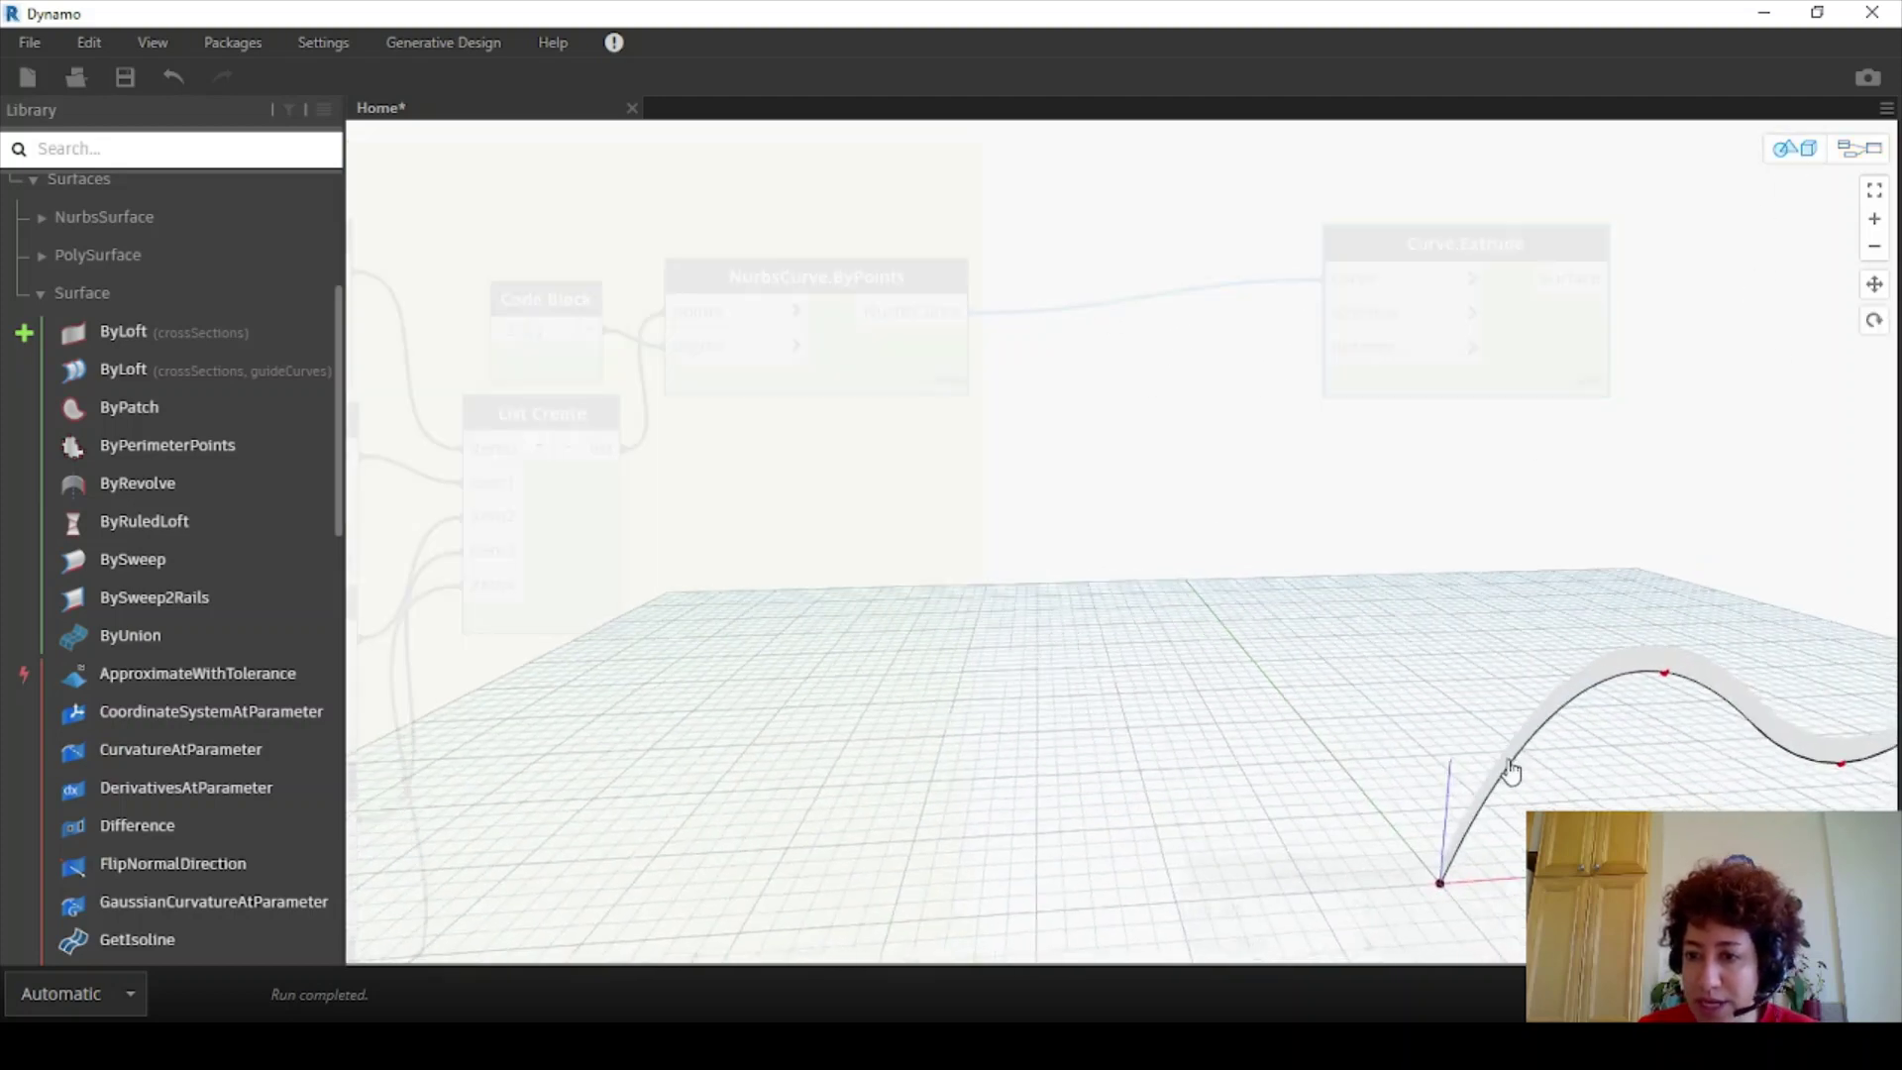
{"action": "scroll", "coordinate": [1502, 746], "scroll_direction": "down", "scroll_amount": 2}
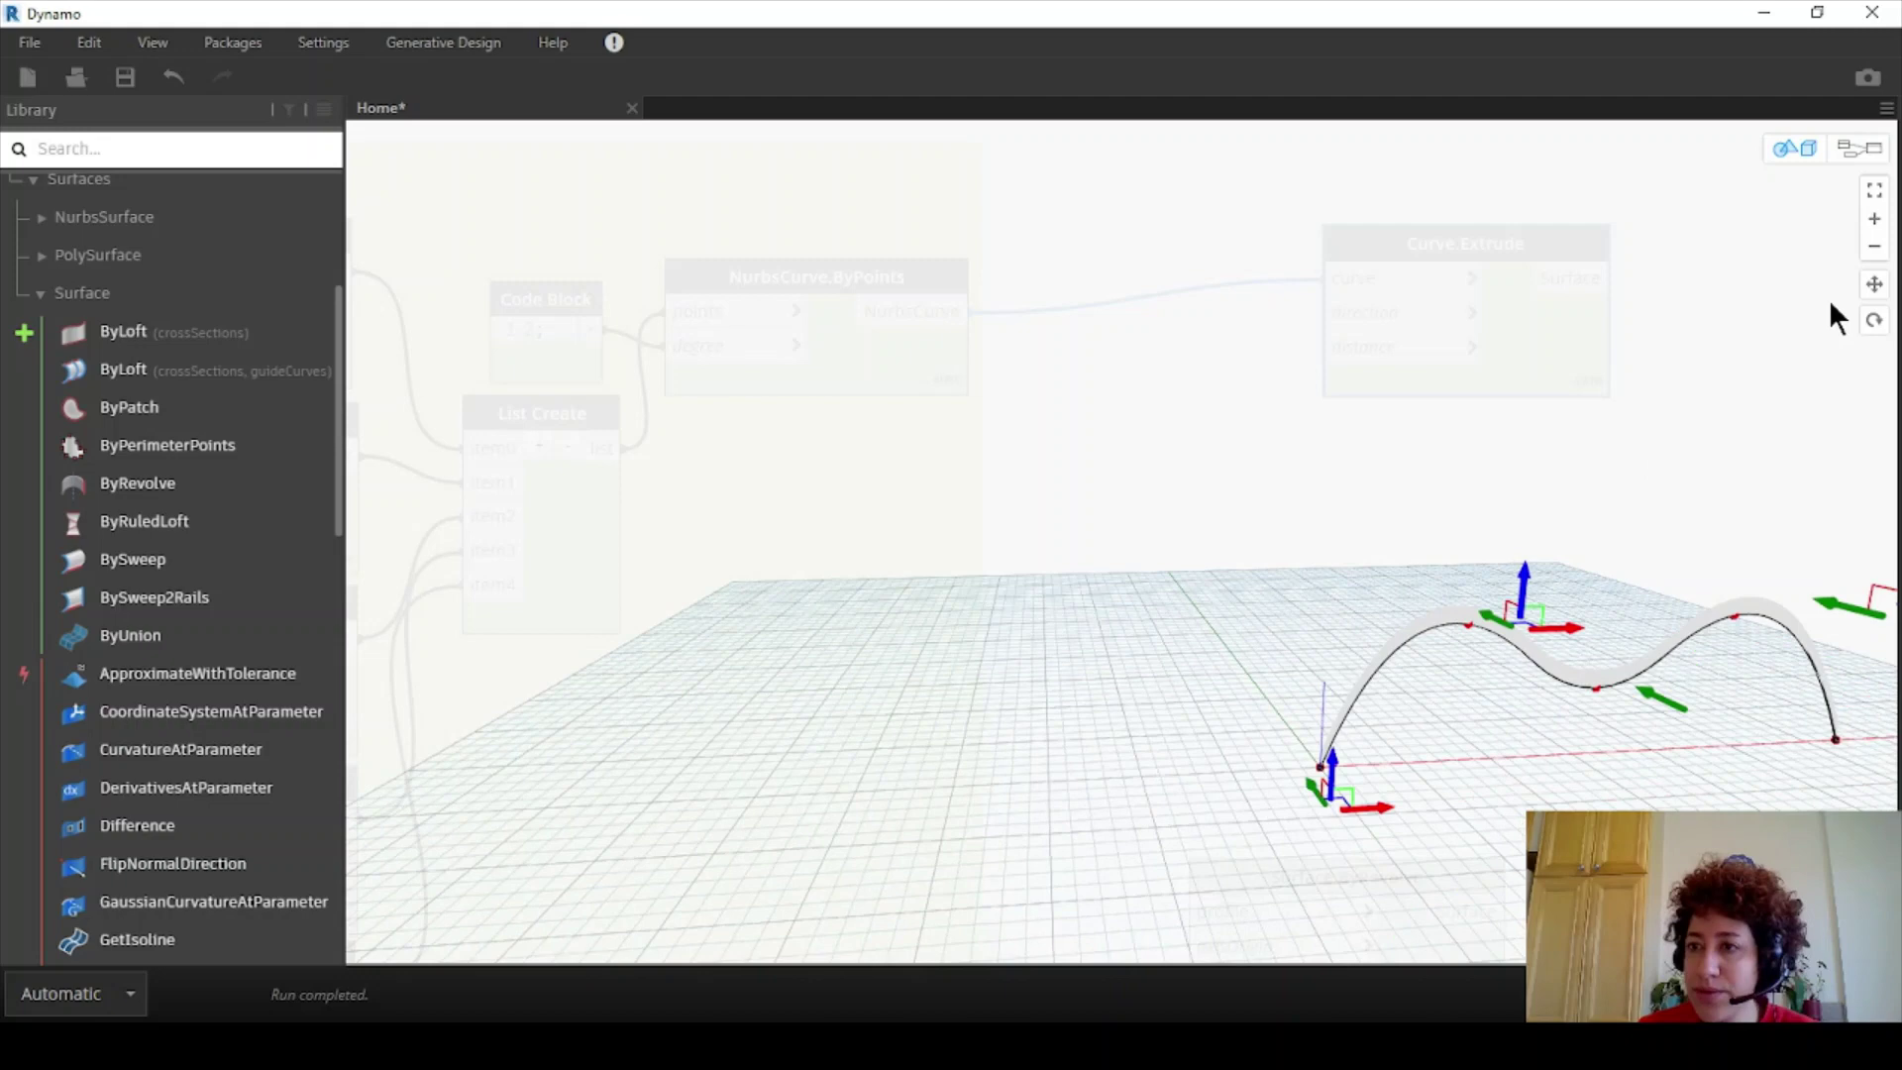
{"action": "left_click", "coordinate": [1862, 149]}
{"action": "left_click_drag", "start_coordinate": [1383, 319], "coordinate": [1484, 344]}
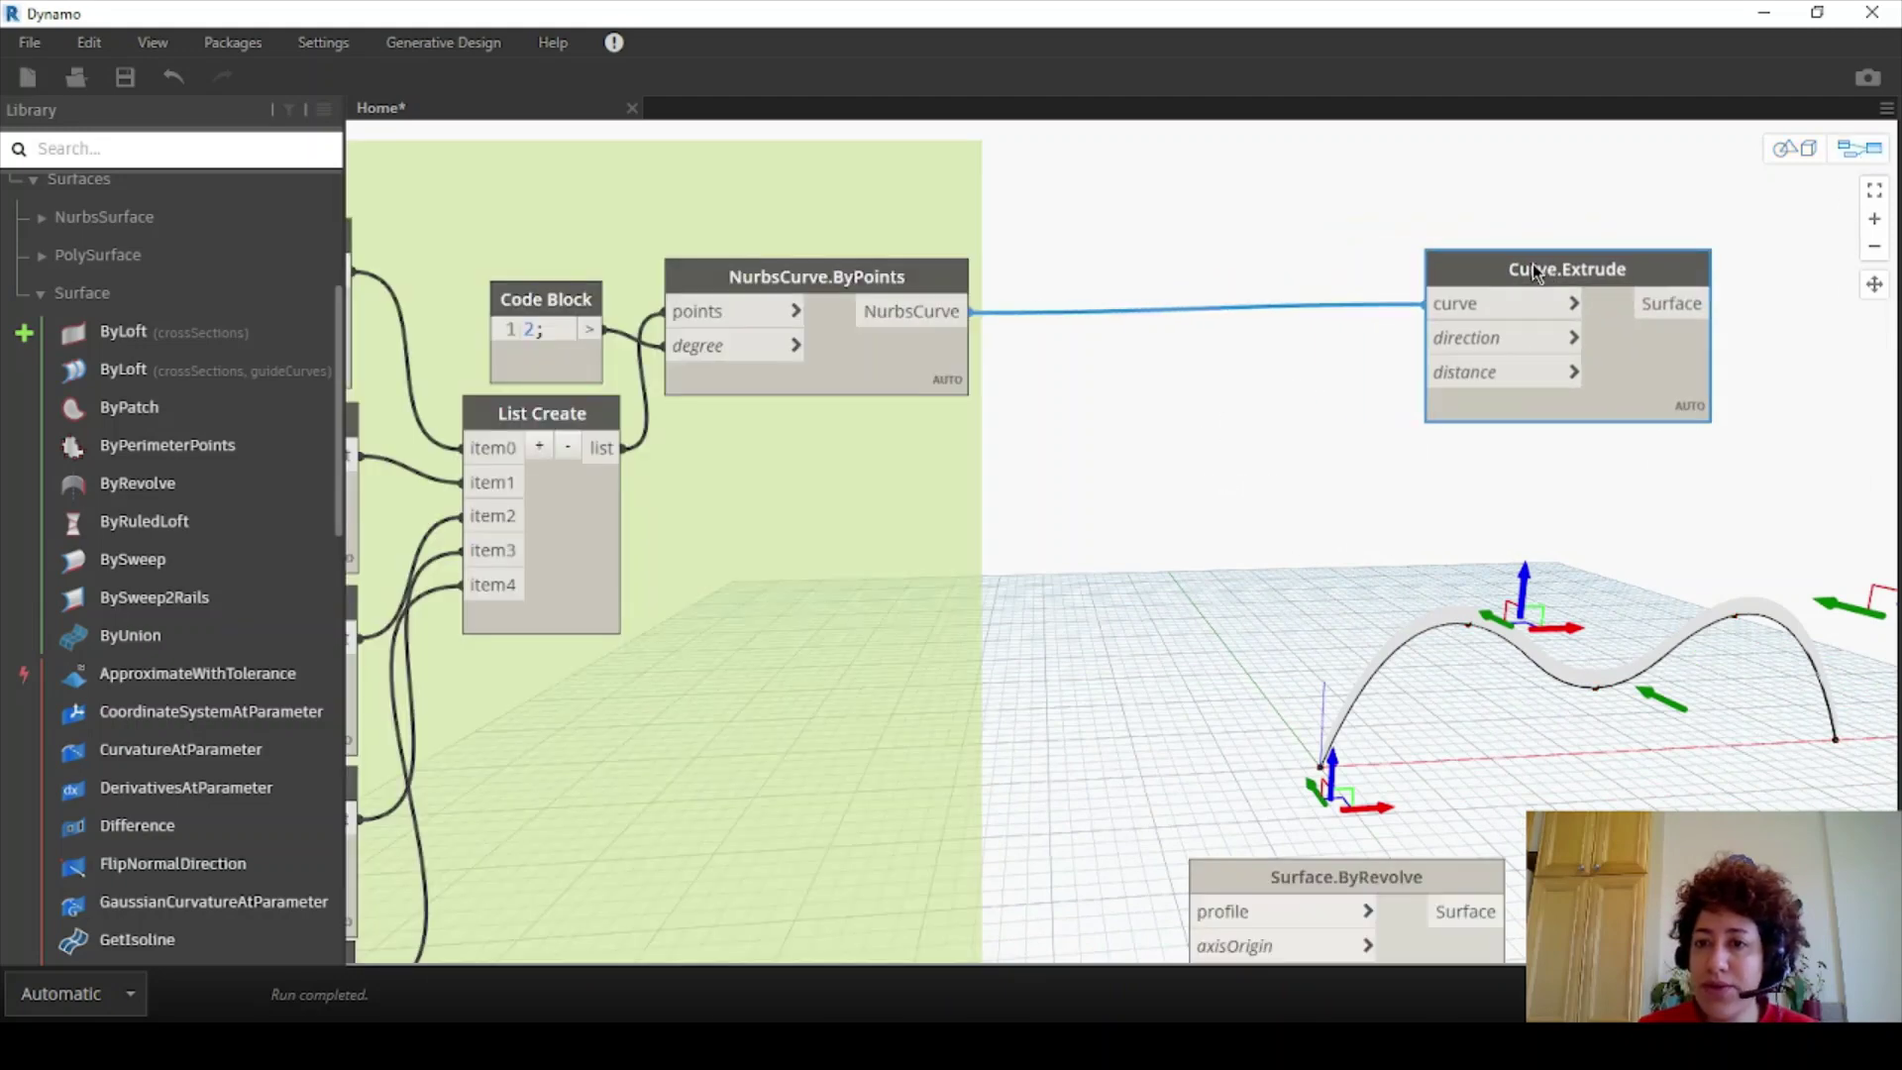
{"action": "double_click", "coordinate": [1174, 424]}
- Add a Number Slider with minimum 15, wire it to Curve.Extrude's distance, and inspect the tall wall
{"action": "type", "text": "slider"}
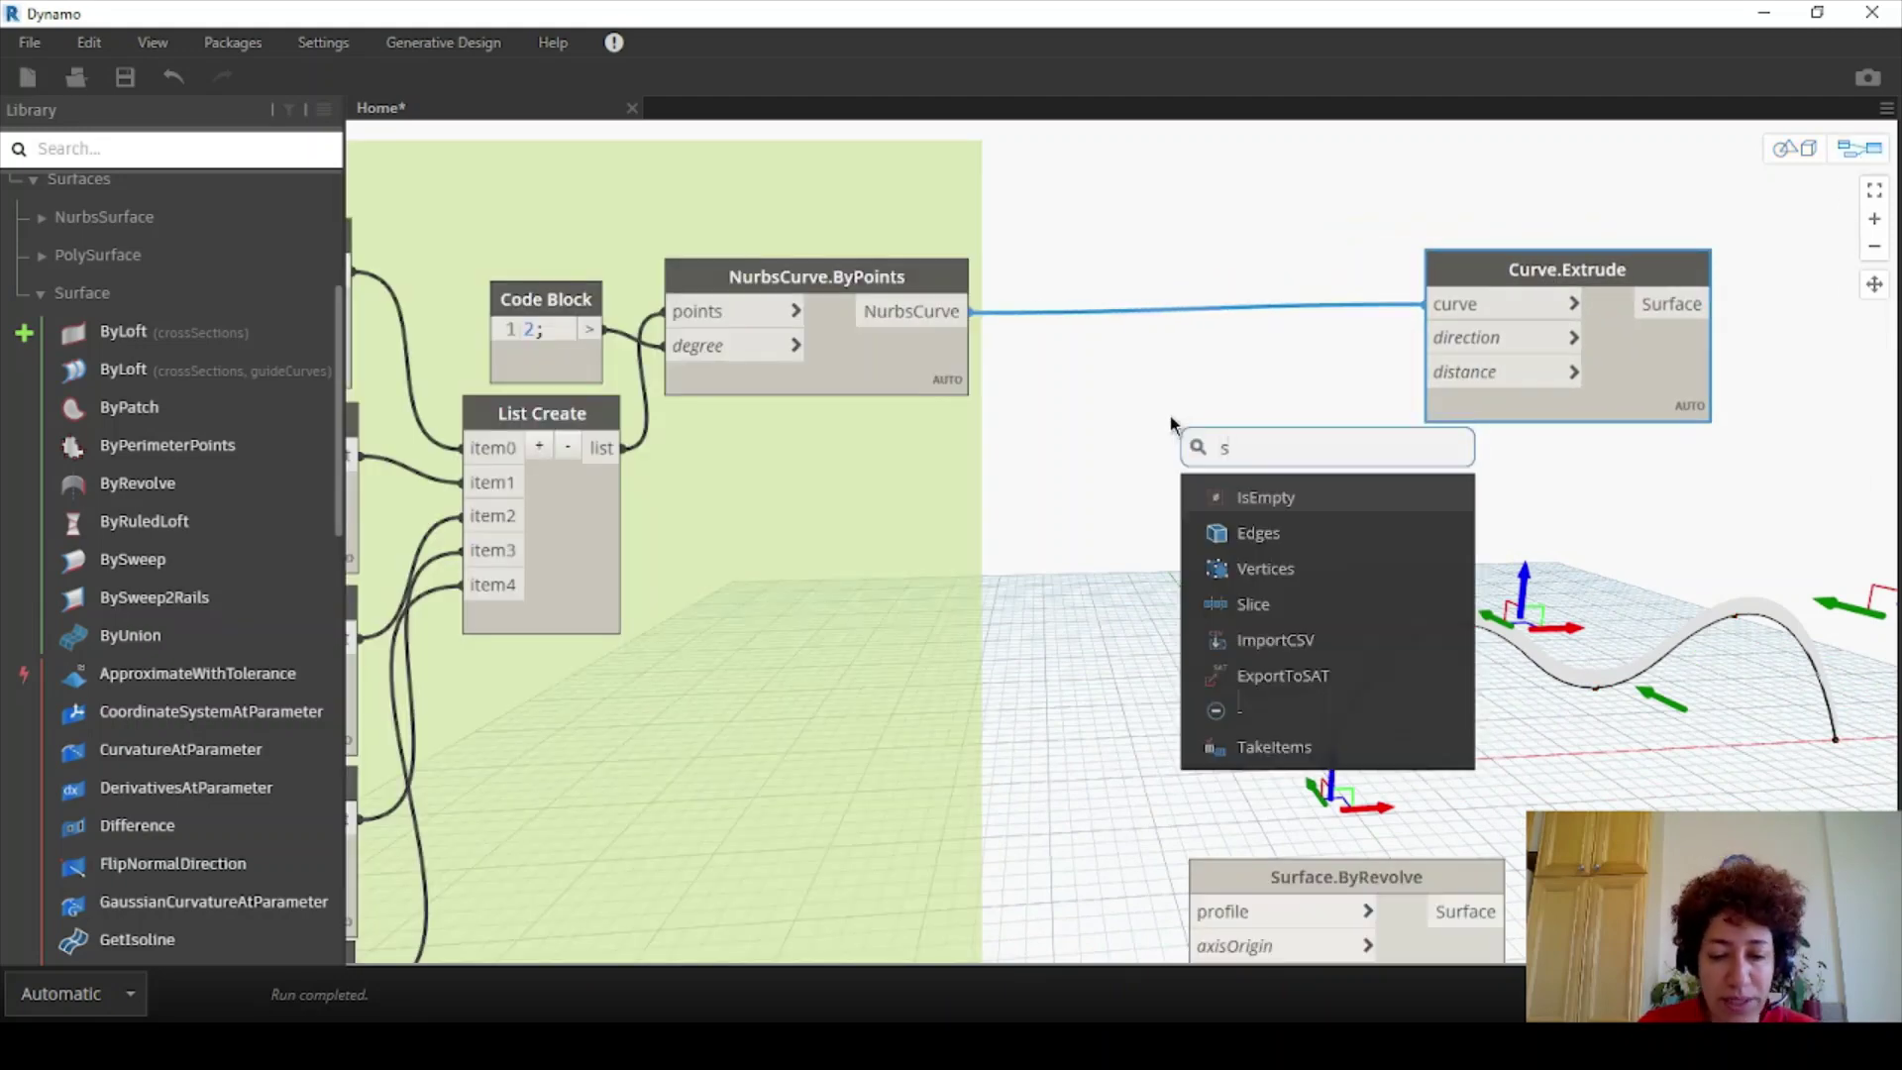
{"action": "left_click", "coordinate": [1288, 496]}
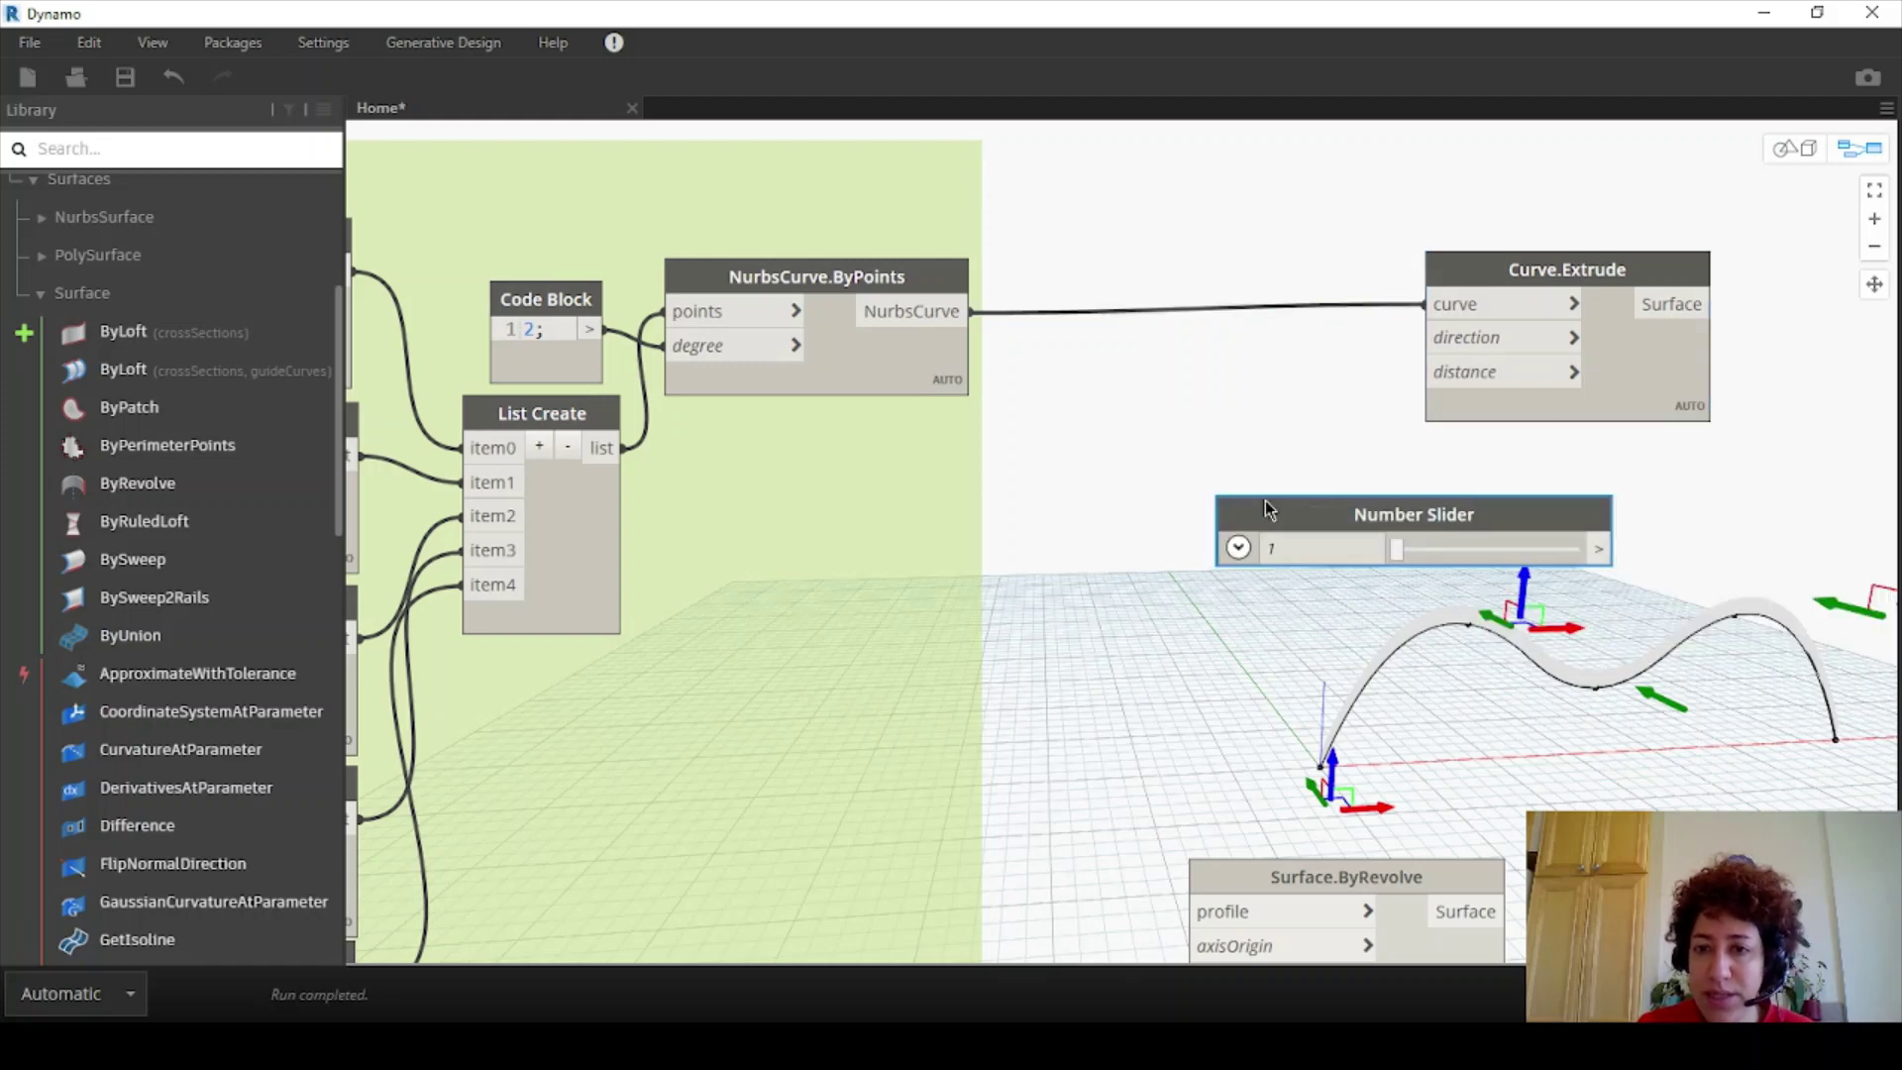
{"action": "left_click_drag", "start_coordinate": [1259, 508], "coordinate": [1023, 398]}
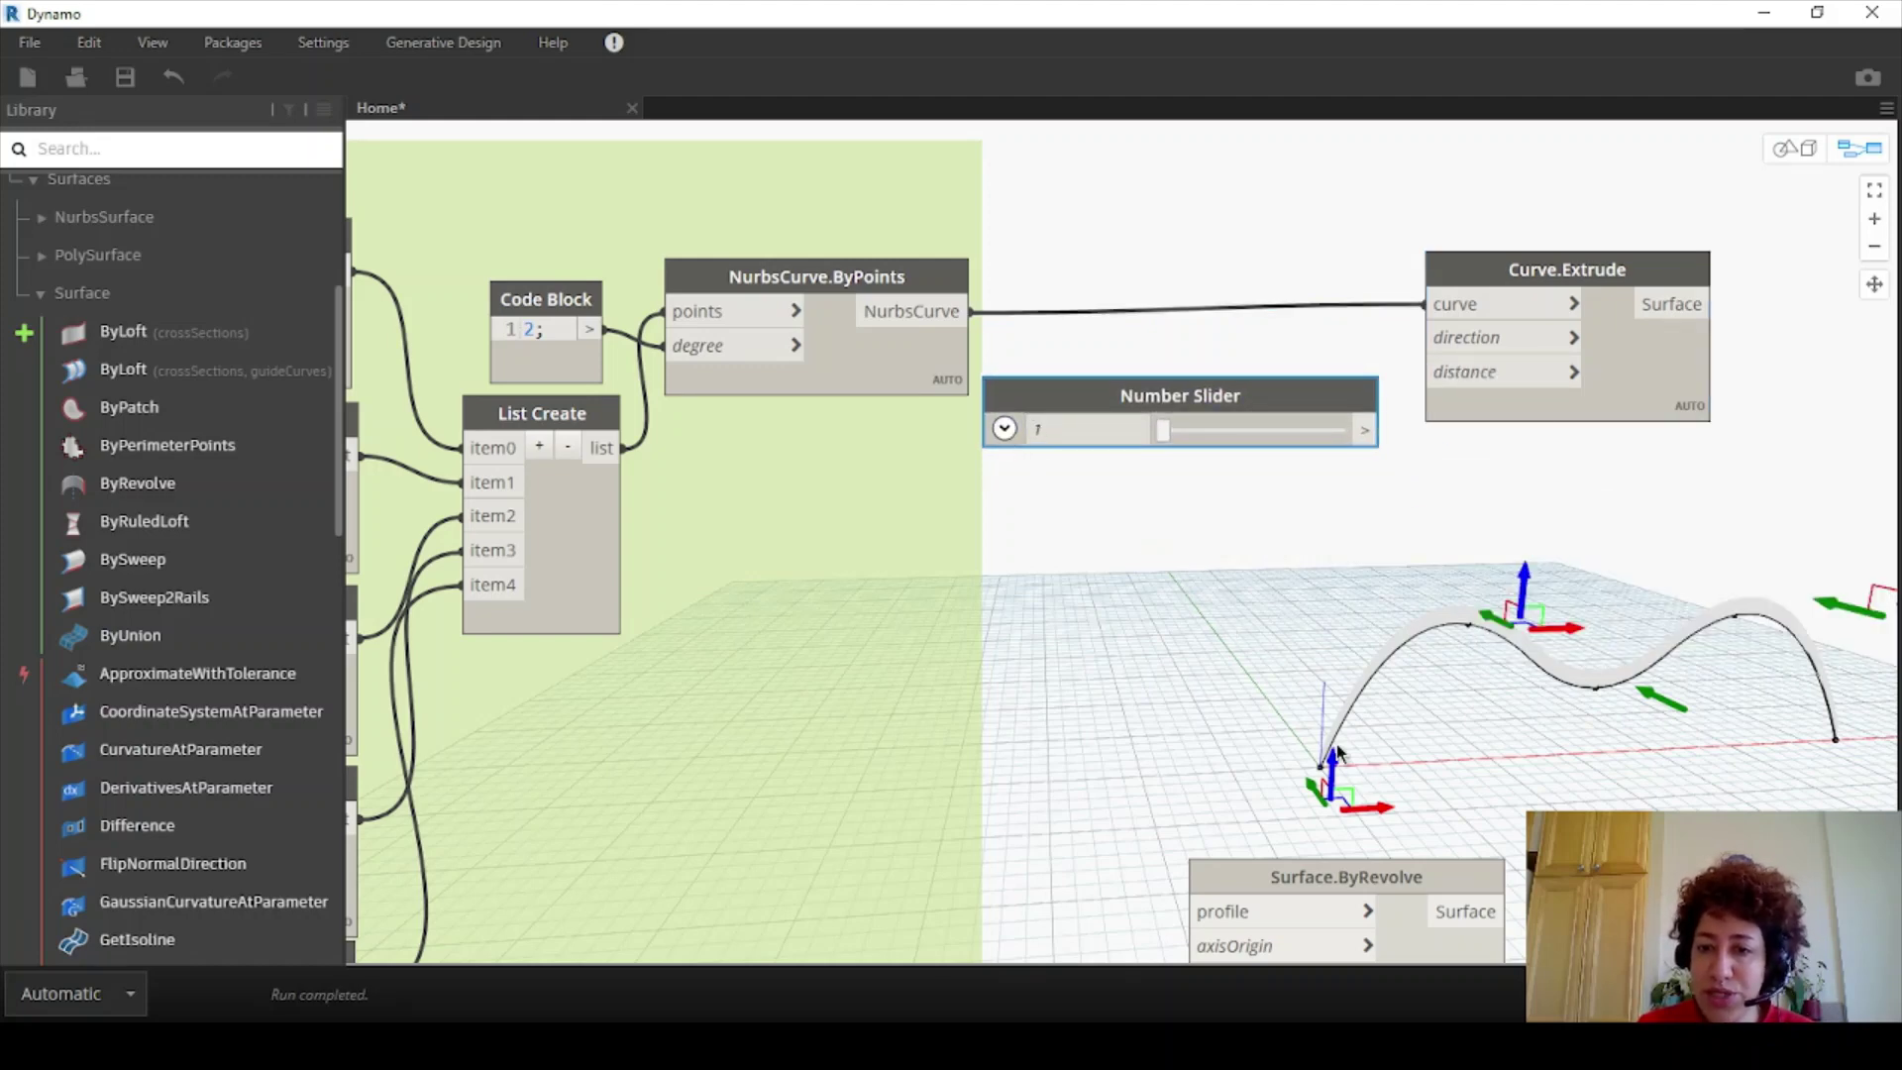
{"action": "left_click", "coordinate": [1003, 429]}
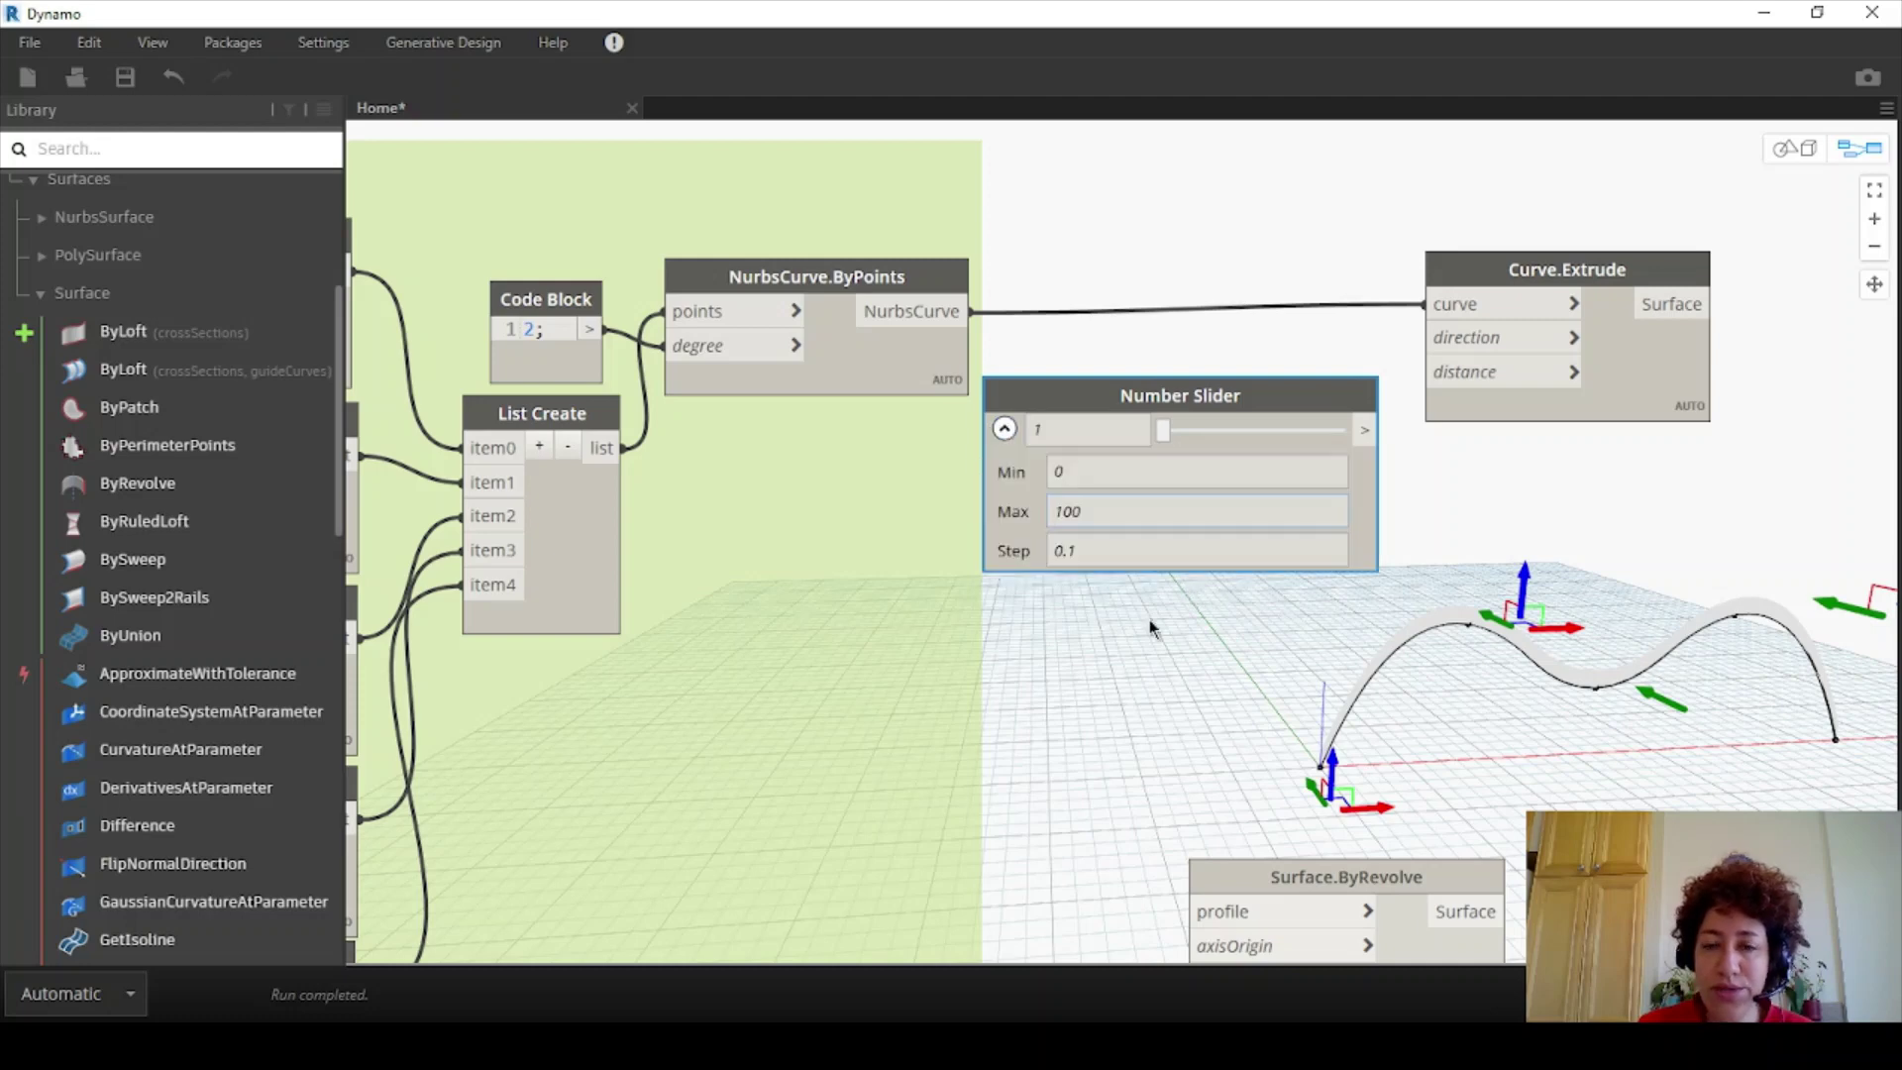
{"action": "left_click", "coordinate": [1085, 478]}
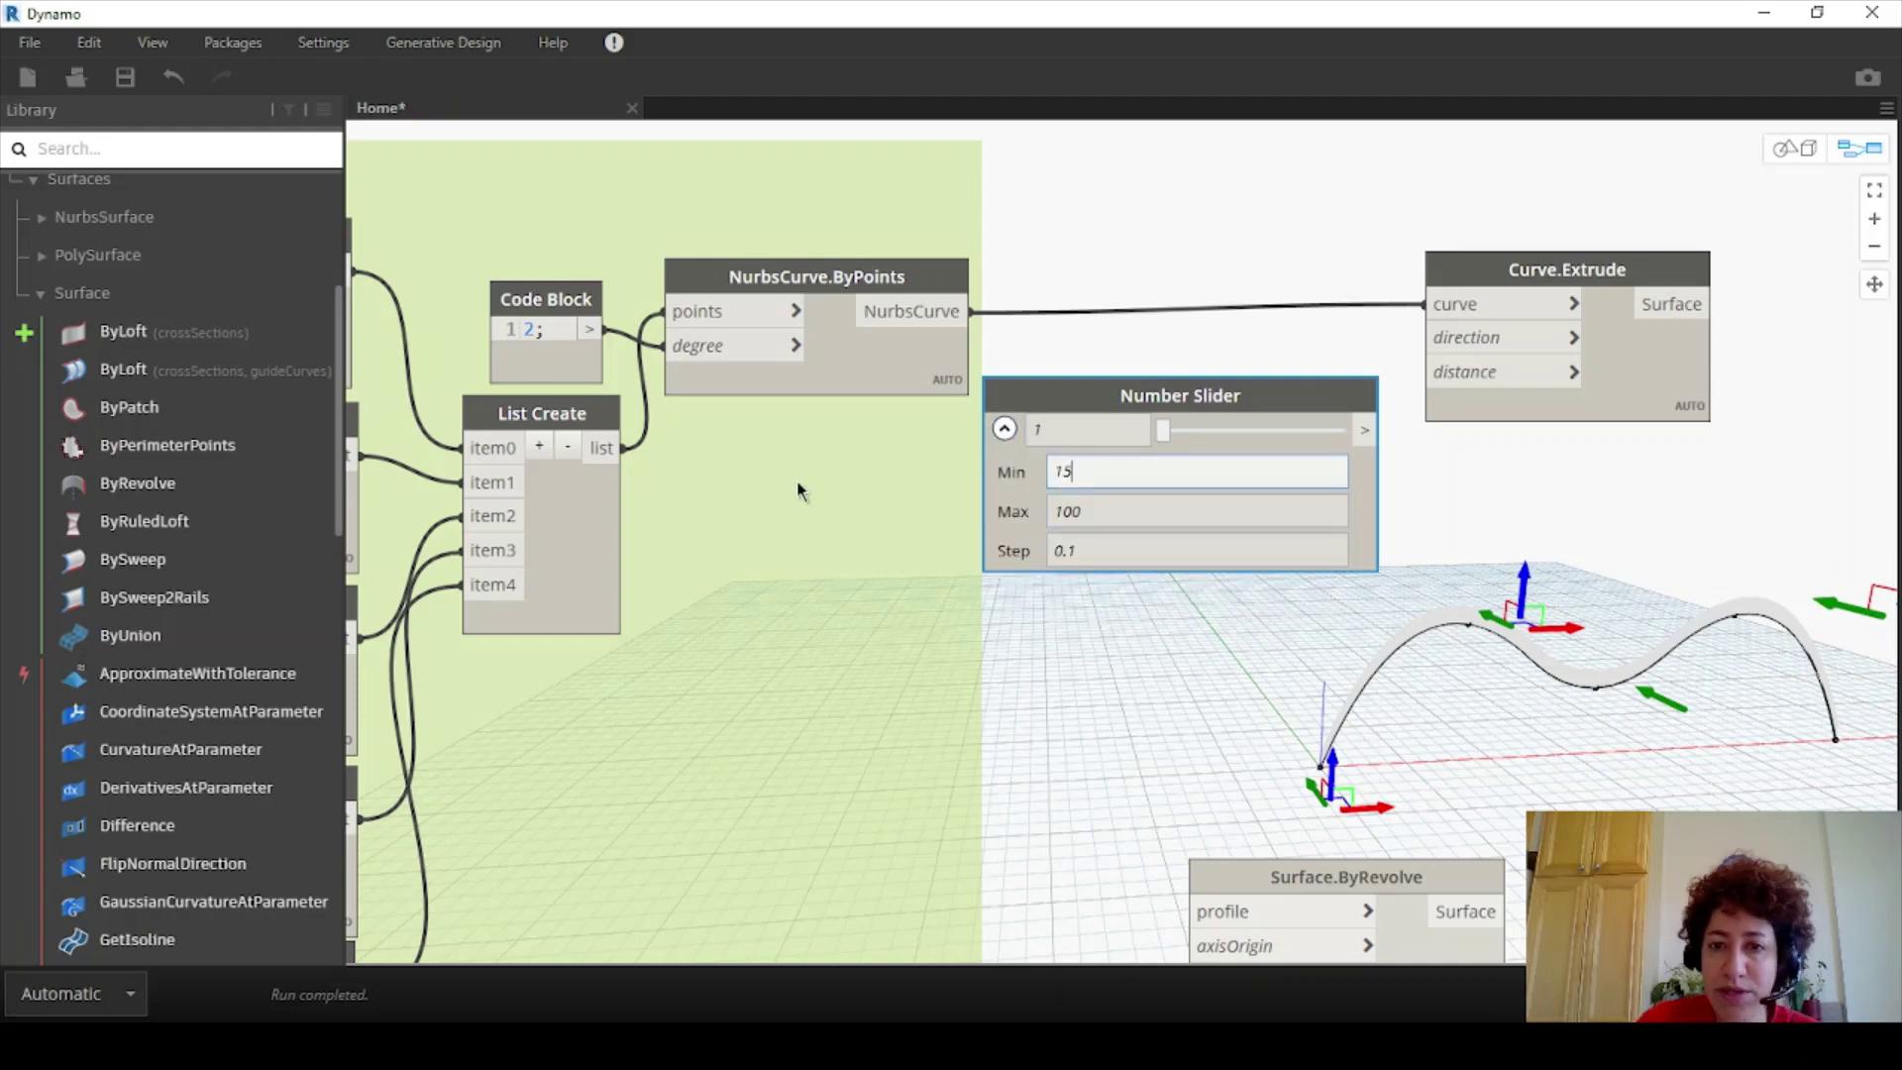
{"action": "left_click", "coordinate": [1004, 429]}
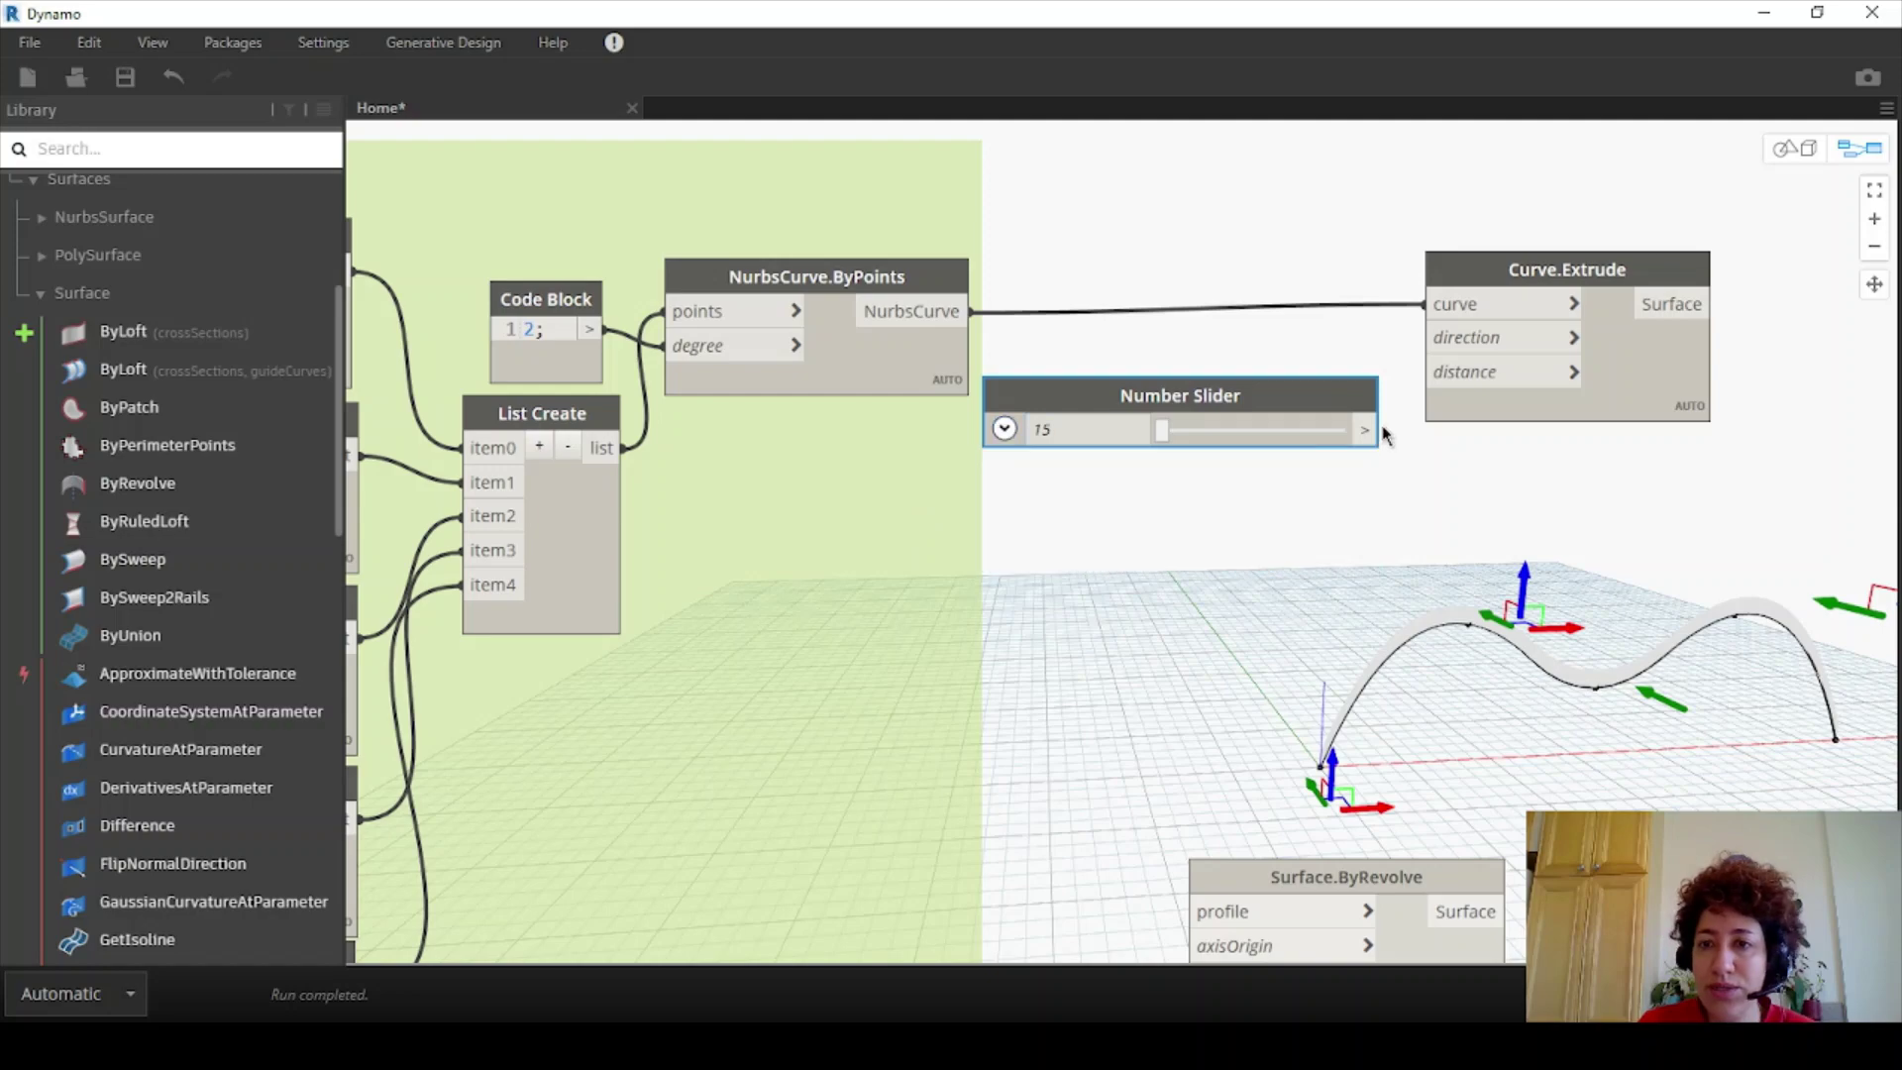
{"action": "left_click_drag", "start_coordinate": [1367, 429], "coordinate": [1424, 375]}
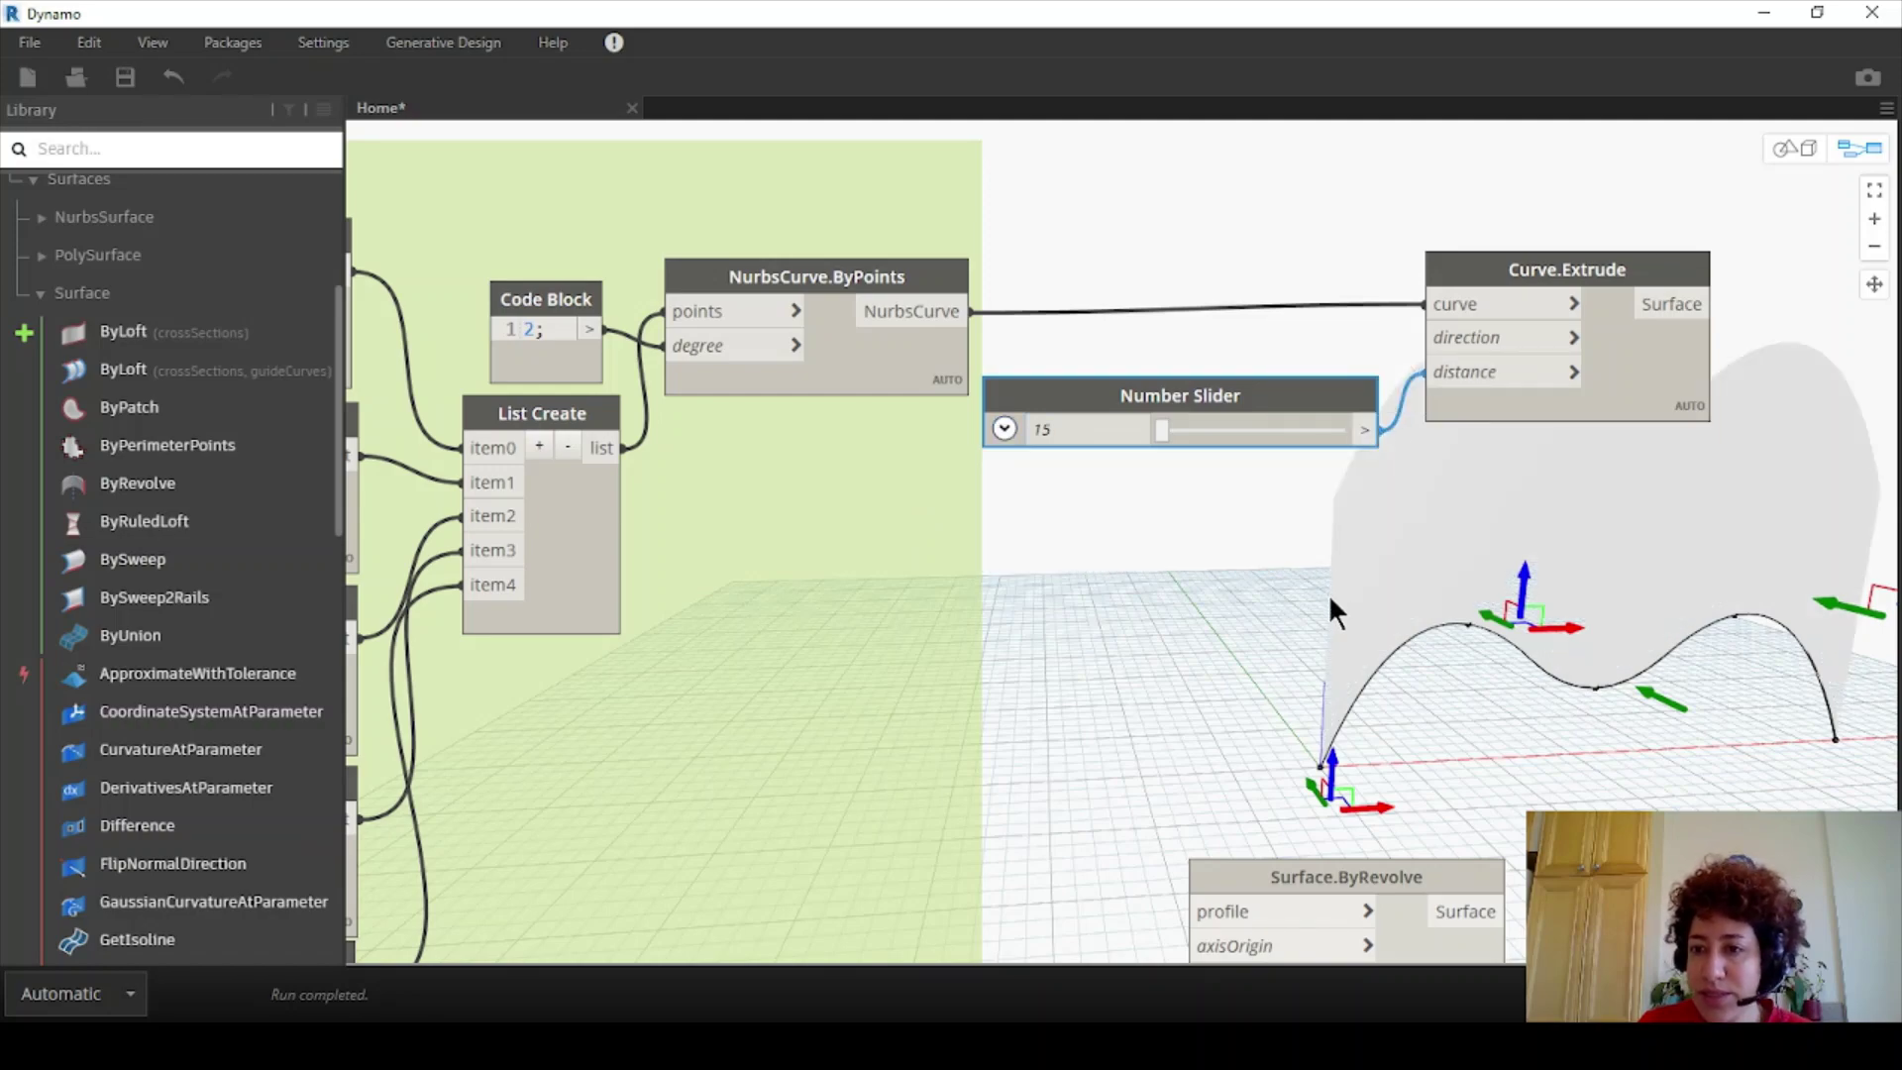
{"action": "left_click", "coordinate": [1788, 149]}
{"action": "mouse_move", "coordinate": [1661, 505]}
{"action": "right_mouse_down"}
{"action": "mouse_move", "coordinate": [1749, 509]}
{"action": "mouse_move", "coordinate": [1575, 488]}
{"action": "mouse_move", "coordinate": [1751, 309]}
{"action": "right_mouse_up"}
{"action": "left_click", "coordinate": [1879, 158]}
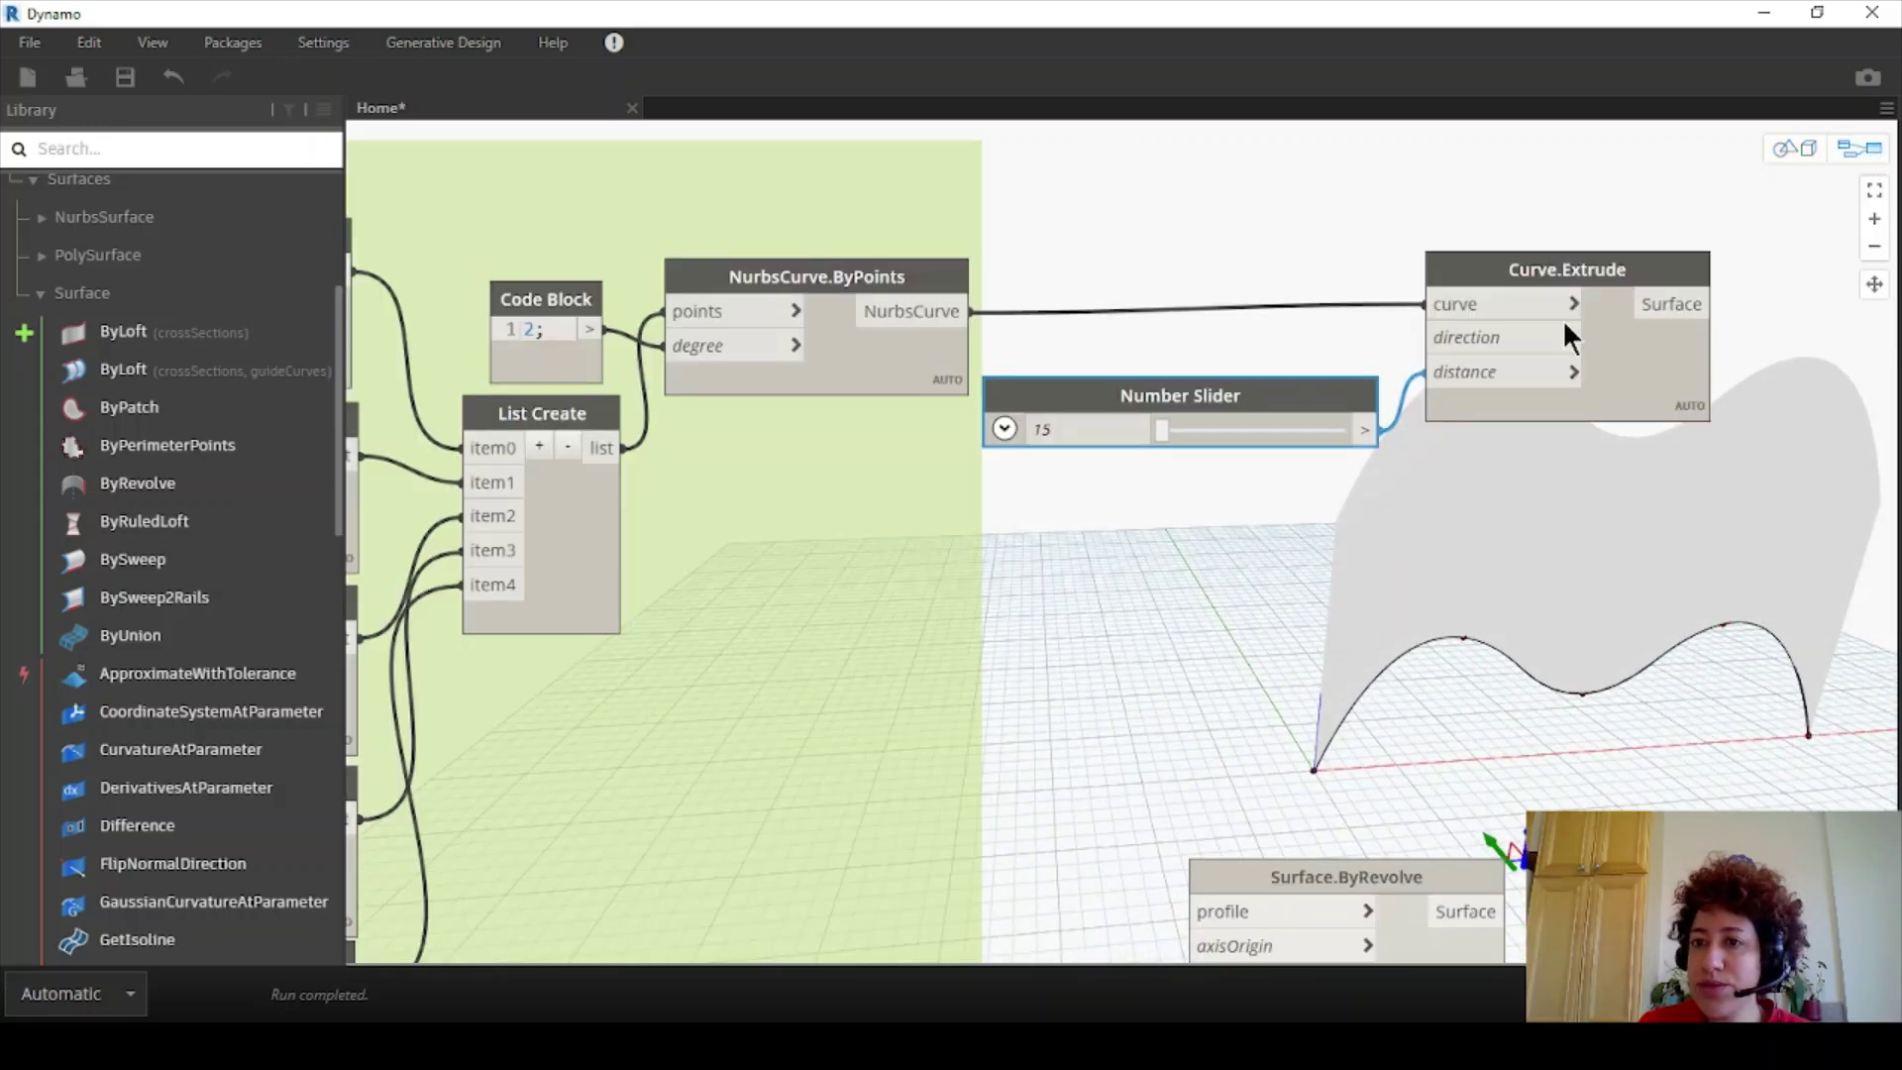
{"action": "left_click", "coordinate": [1530, 254]}
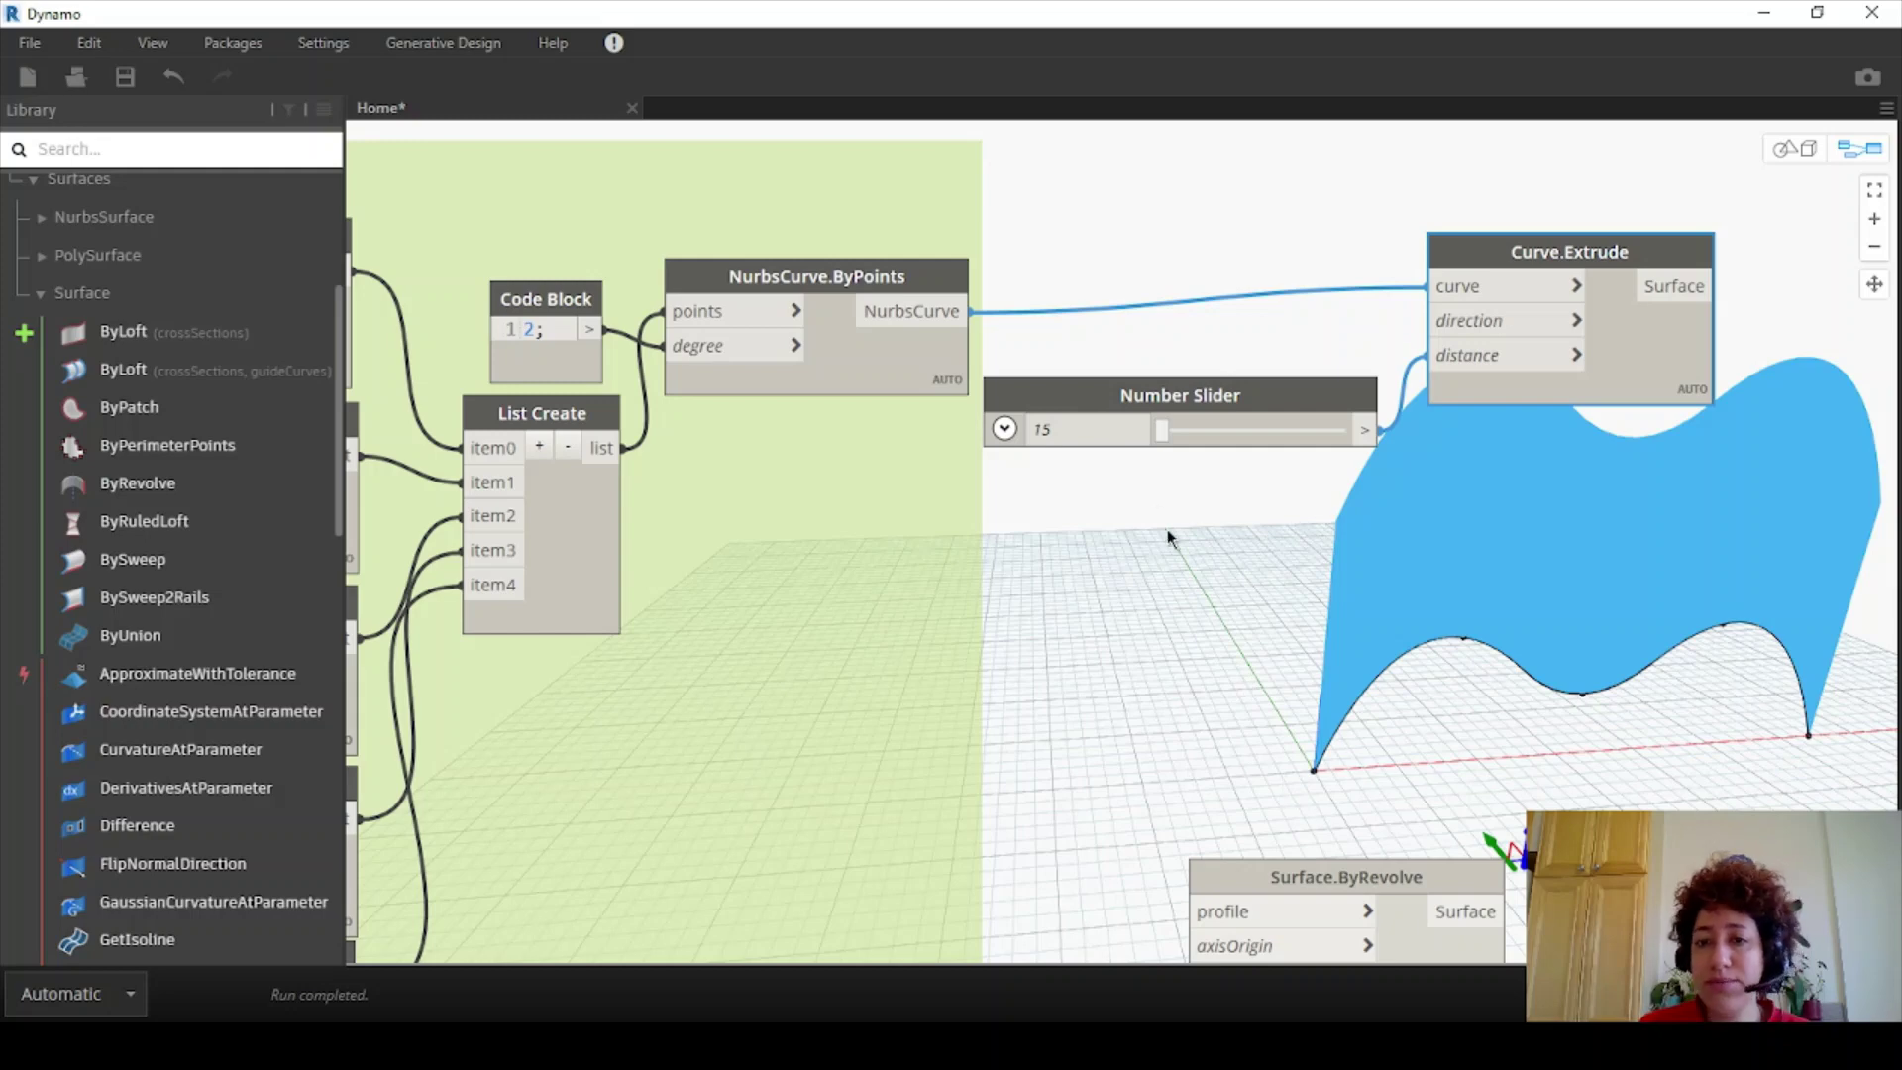
- Add a Vector.YAxis node beside Curve.Extrude as its direction and orbit the 3D preview
{"action": "right_click", "coordinate": [1150, 503]}
{"action": "type", "text": "y"}
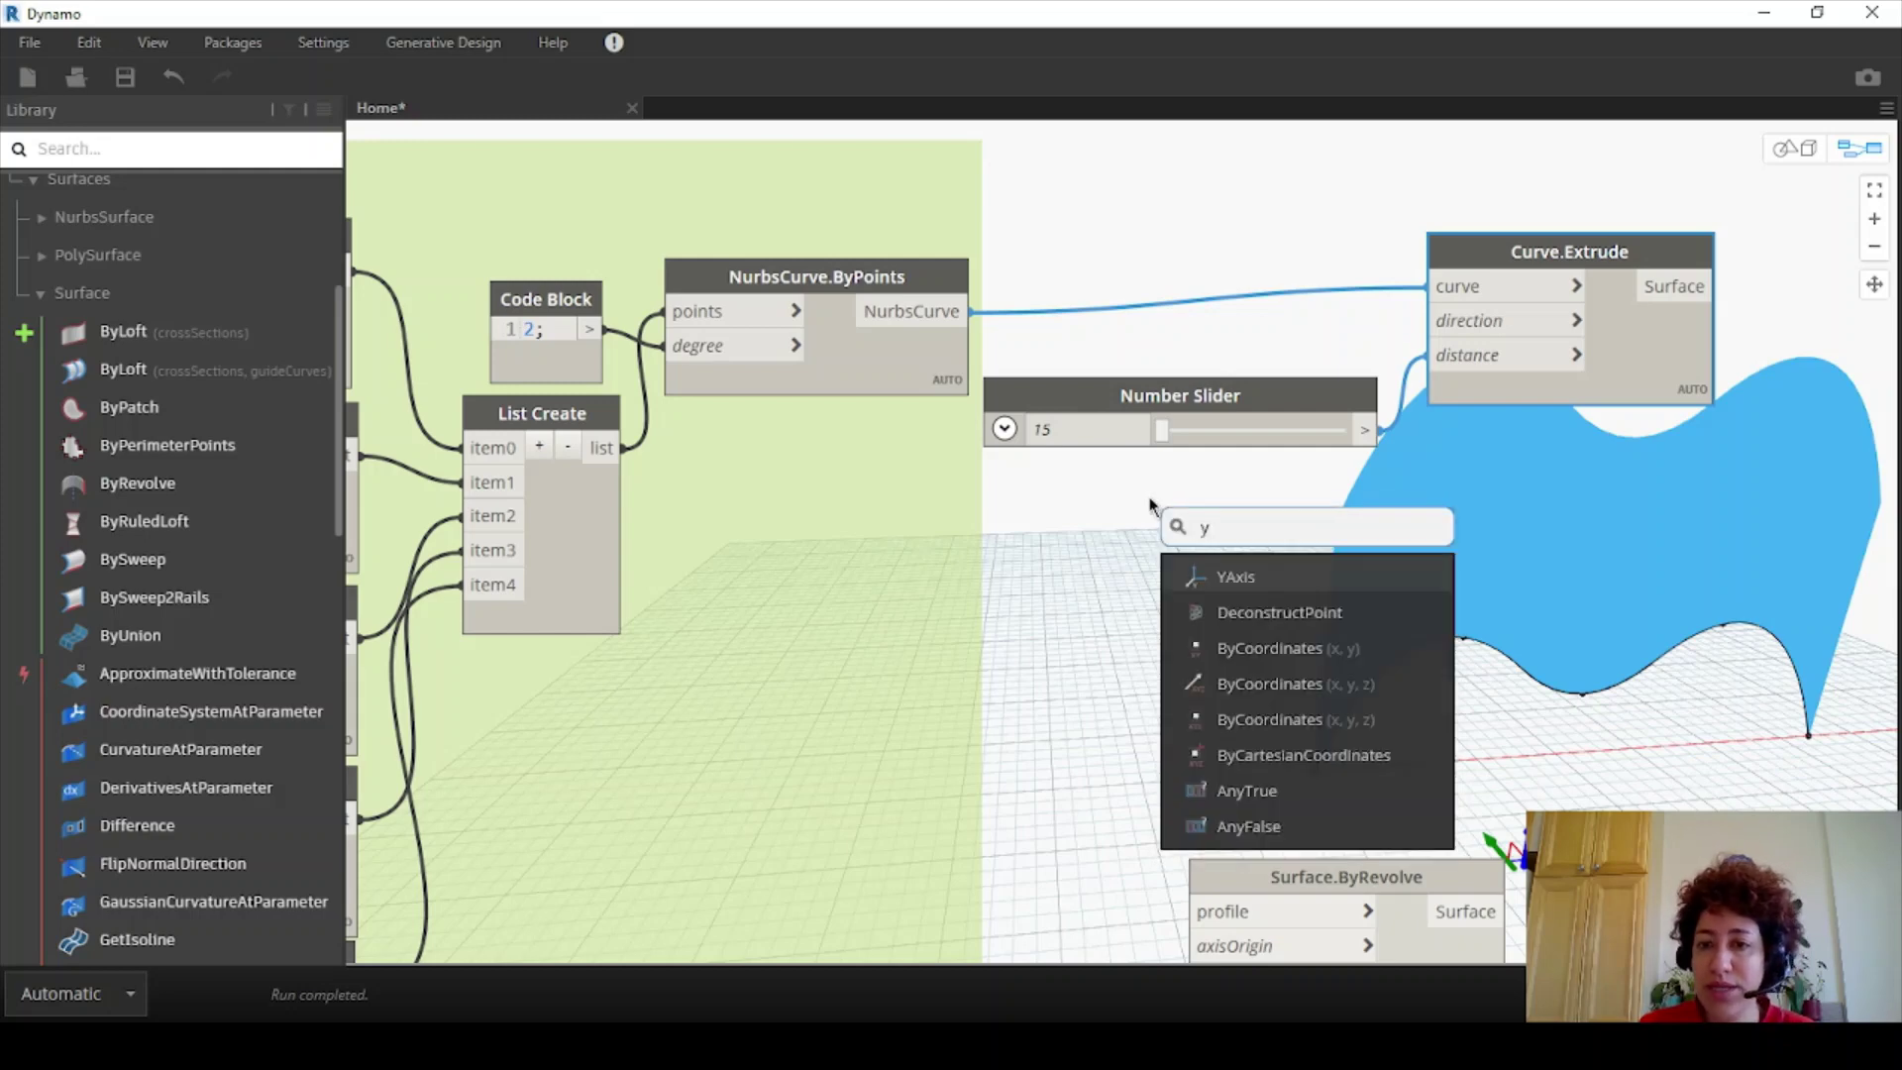
{"action": "left_click", "coordinate": [1209, 574]}
{"action": "left_click_drag", "start_coordinate": [1309, 600], "coordinate": [1427, 320]}
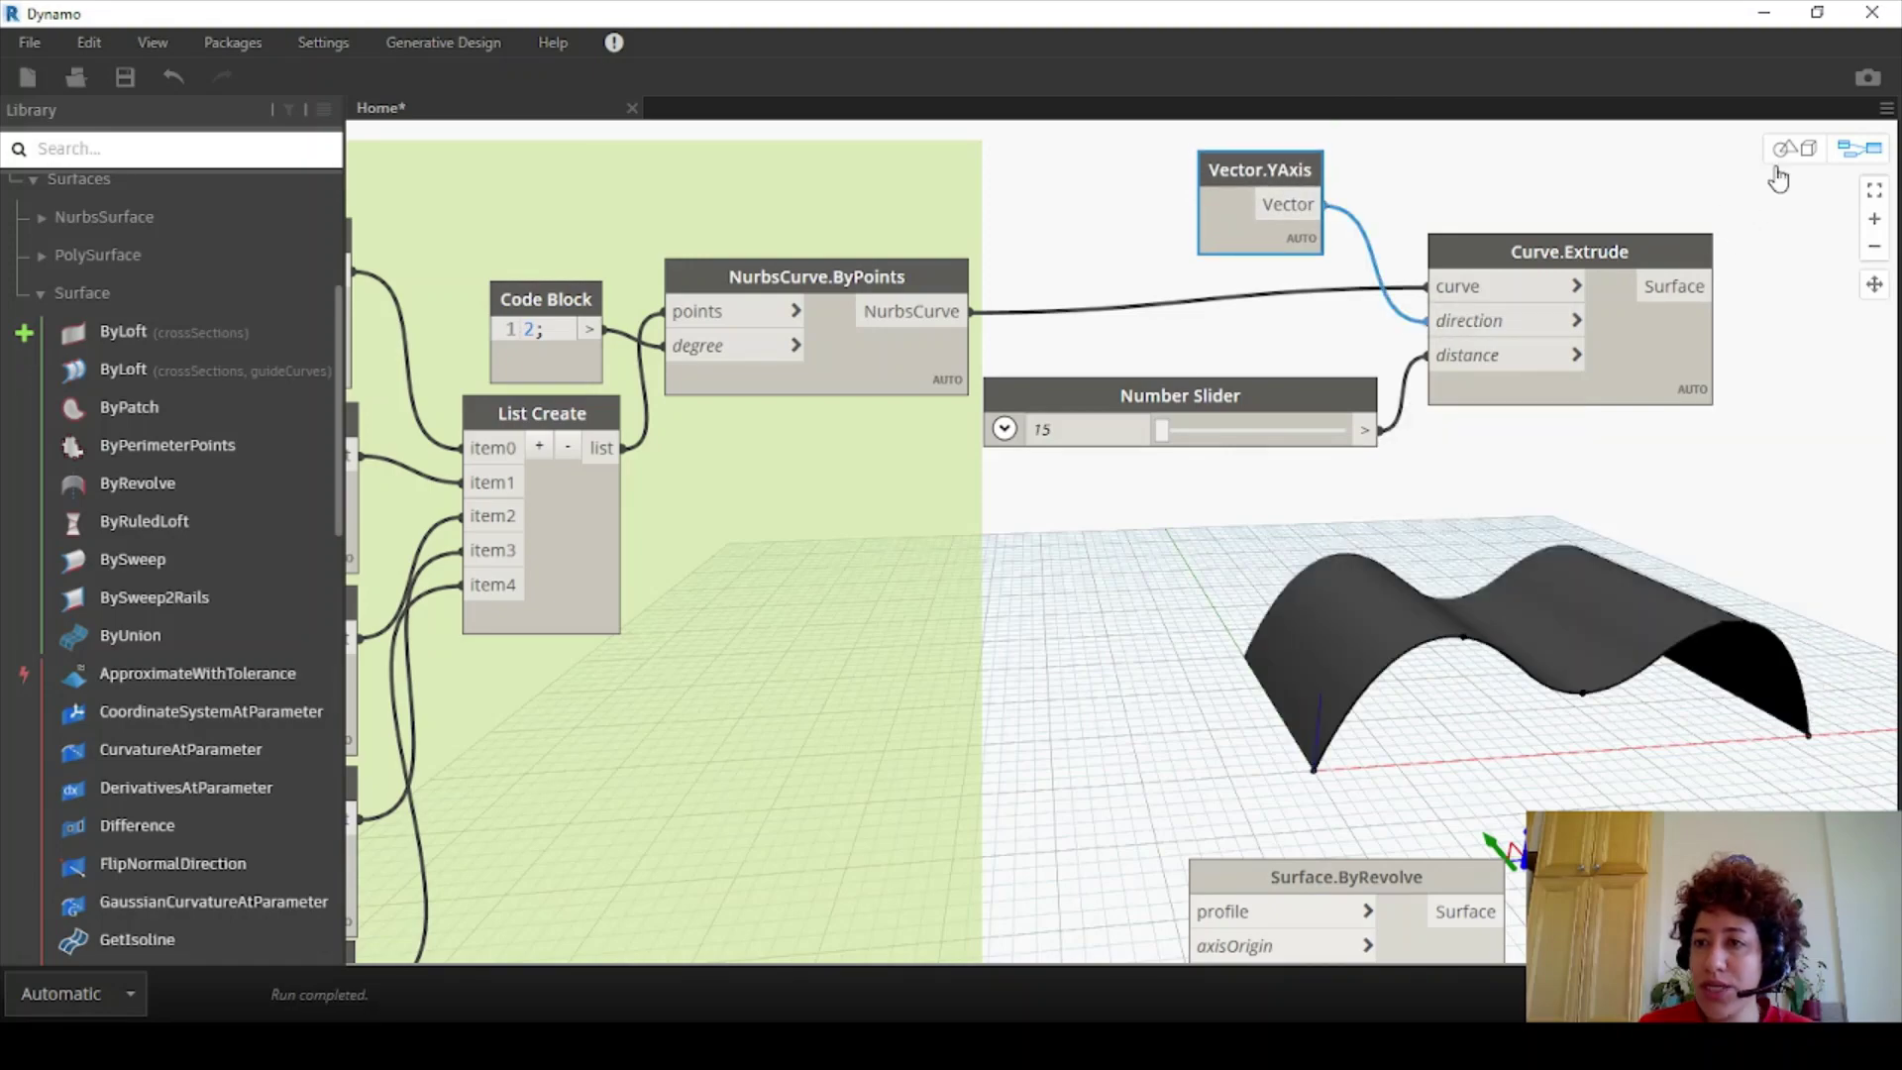
{"action": "left_click", "coordinate": [1784, 148]}
{"action": "right_click_drag", "start_coordinate": [1384, 594], "coordinate": [1557, 390]}
{"action": "left_click", "coordinate": [1859, 148]}
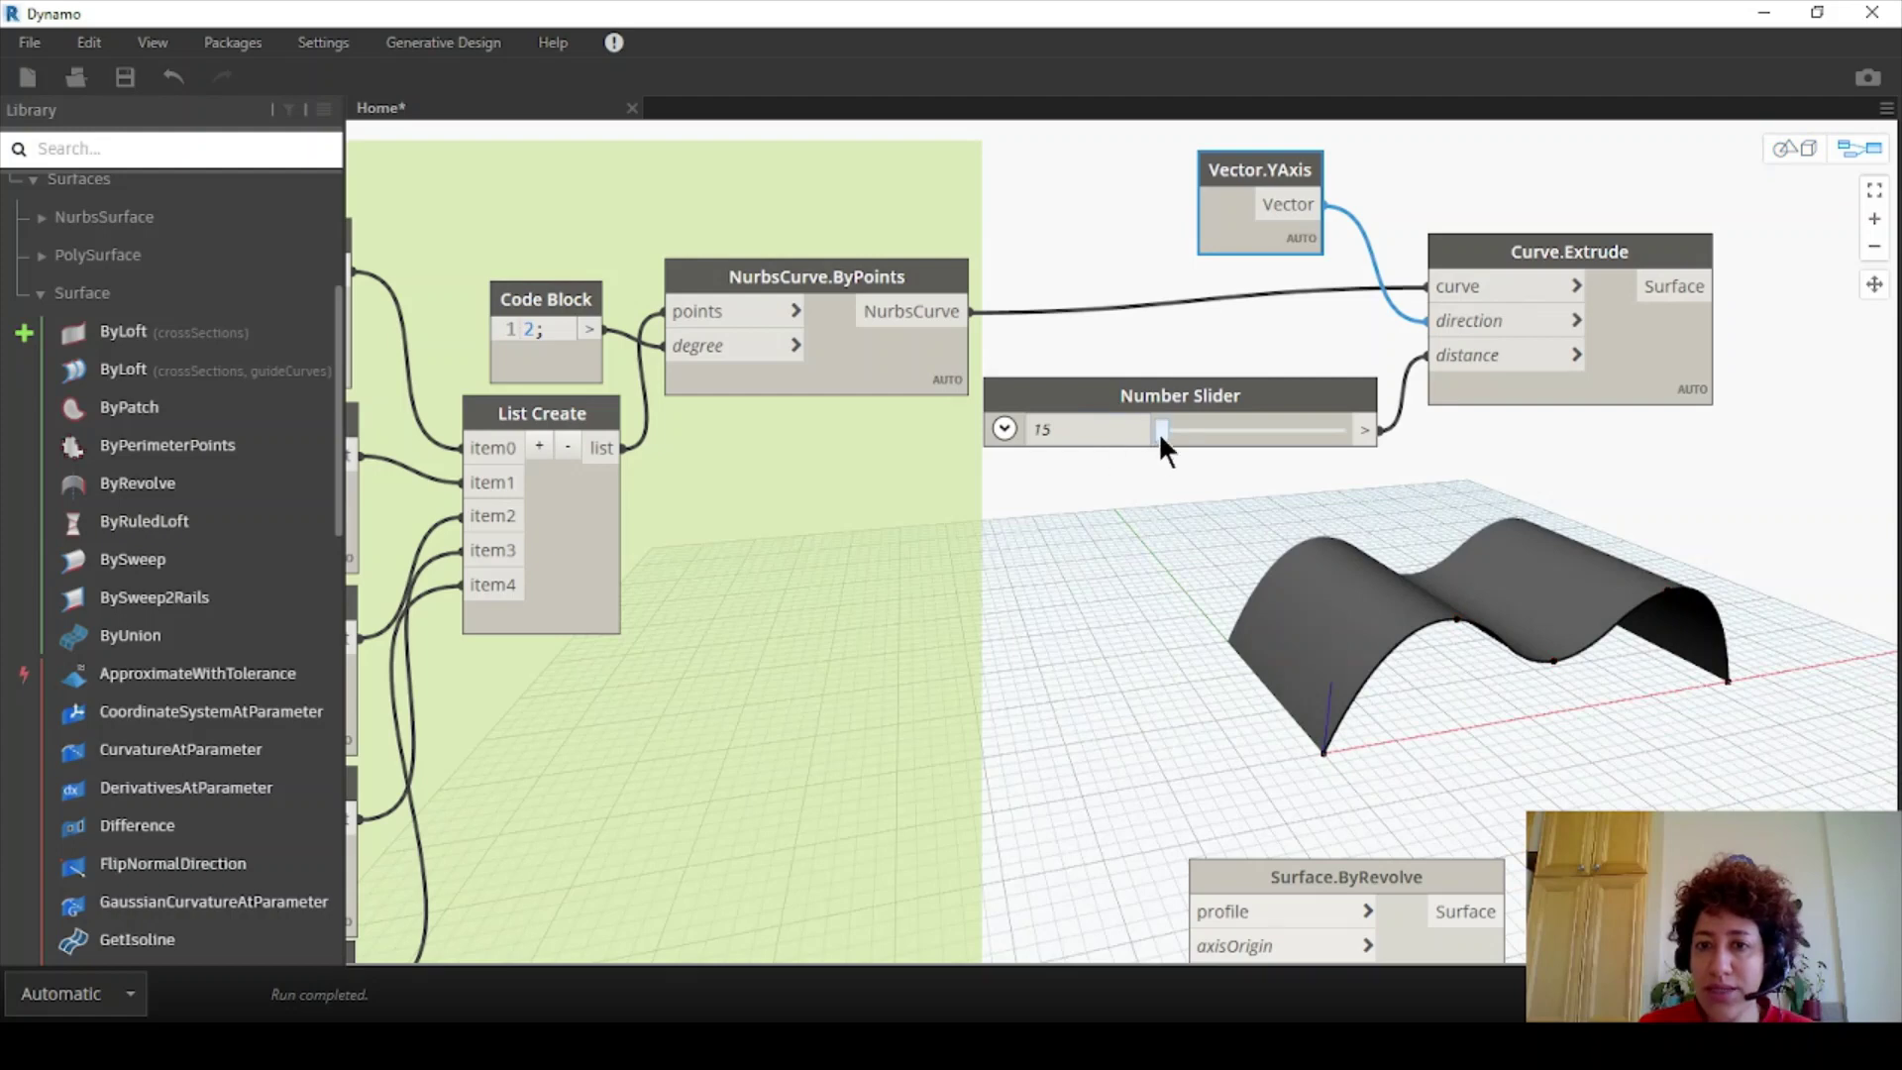
- Lengthen the extrusion to 25.6 and retune the profile sliders, top value around 9.3, reshaping the surface
{"action": "left_click_drag", "start_coordinate": [1161, 436], "coordinate": [1186, 431]}
{"action": "scroll", "coordinate": [1166, 414], "scroll_direction": "down", "scroll_amount": 5}
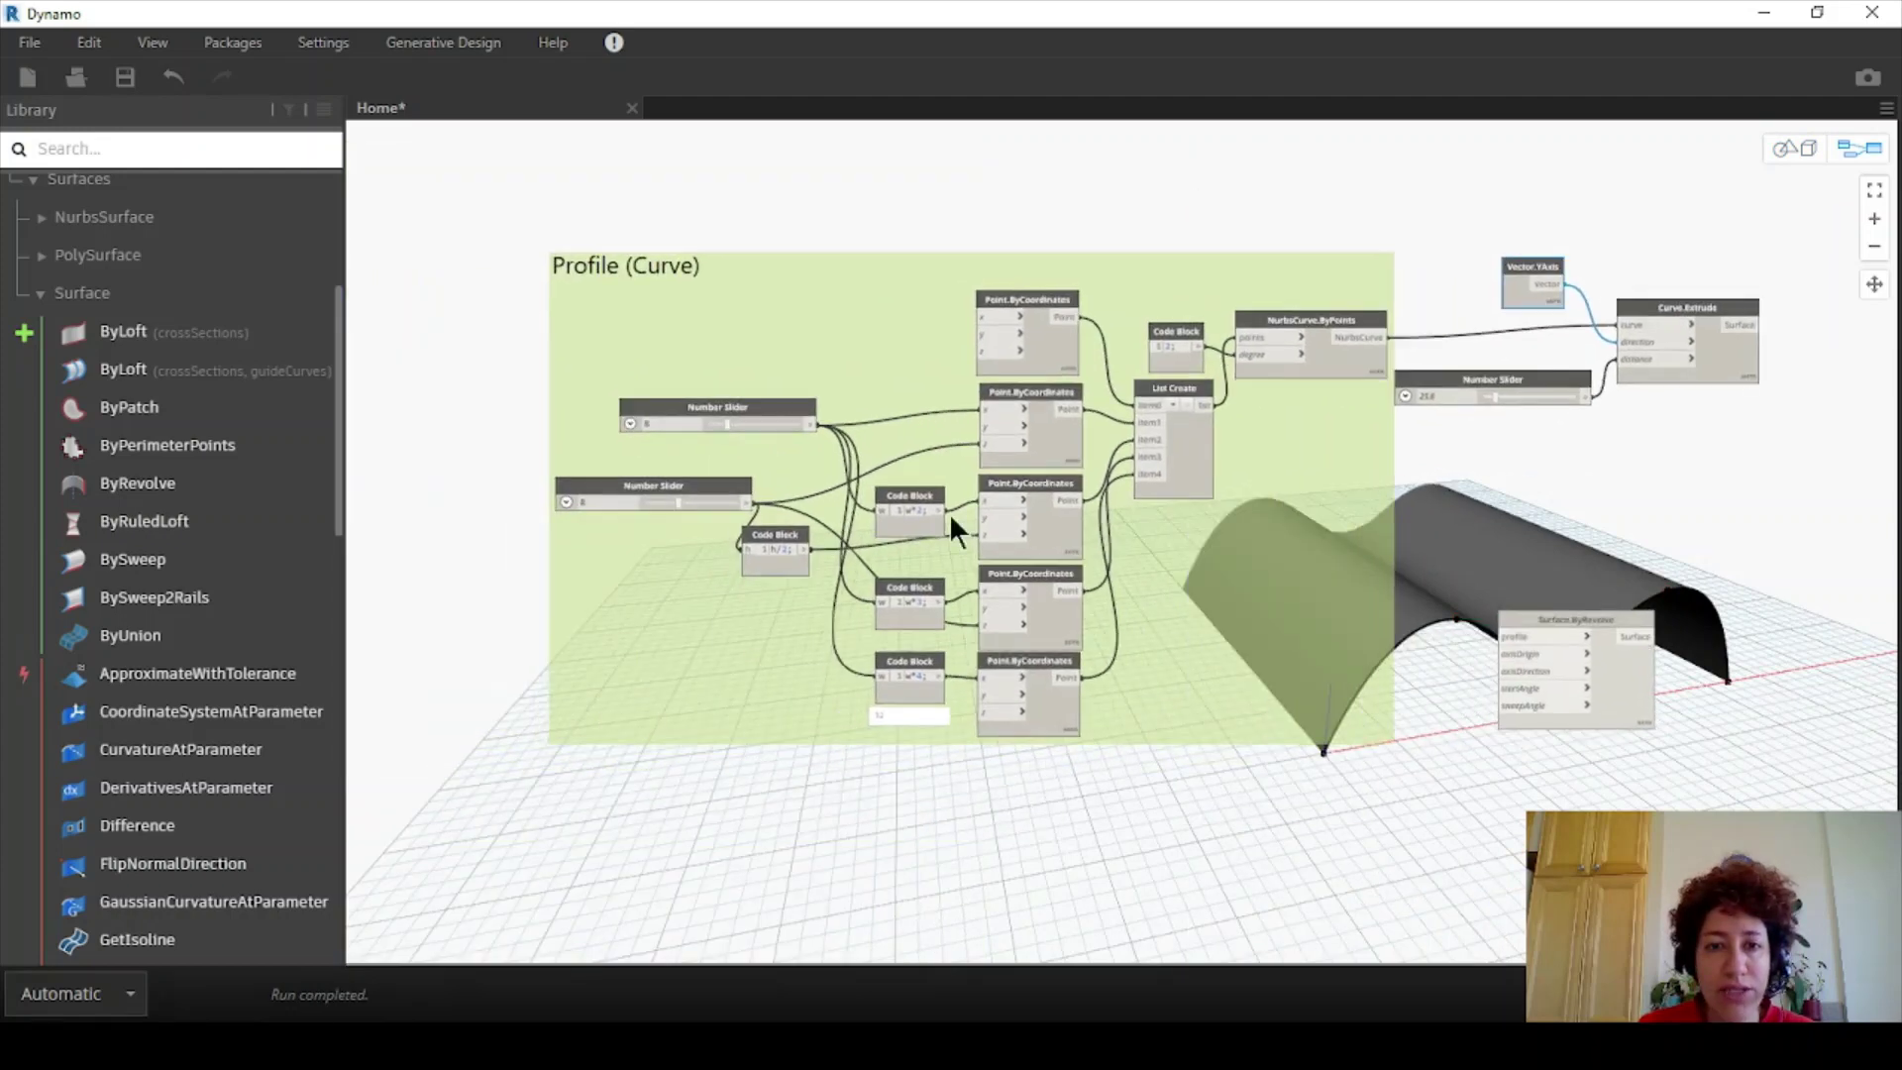
{"action": "scroll", "coordinate": [849, 510], "scroll_direction": "up", "scroll_amount": 3}
{"action": "left_click", "coordinate": [687, 388]}
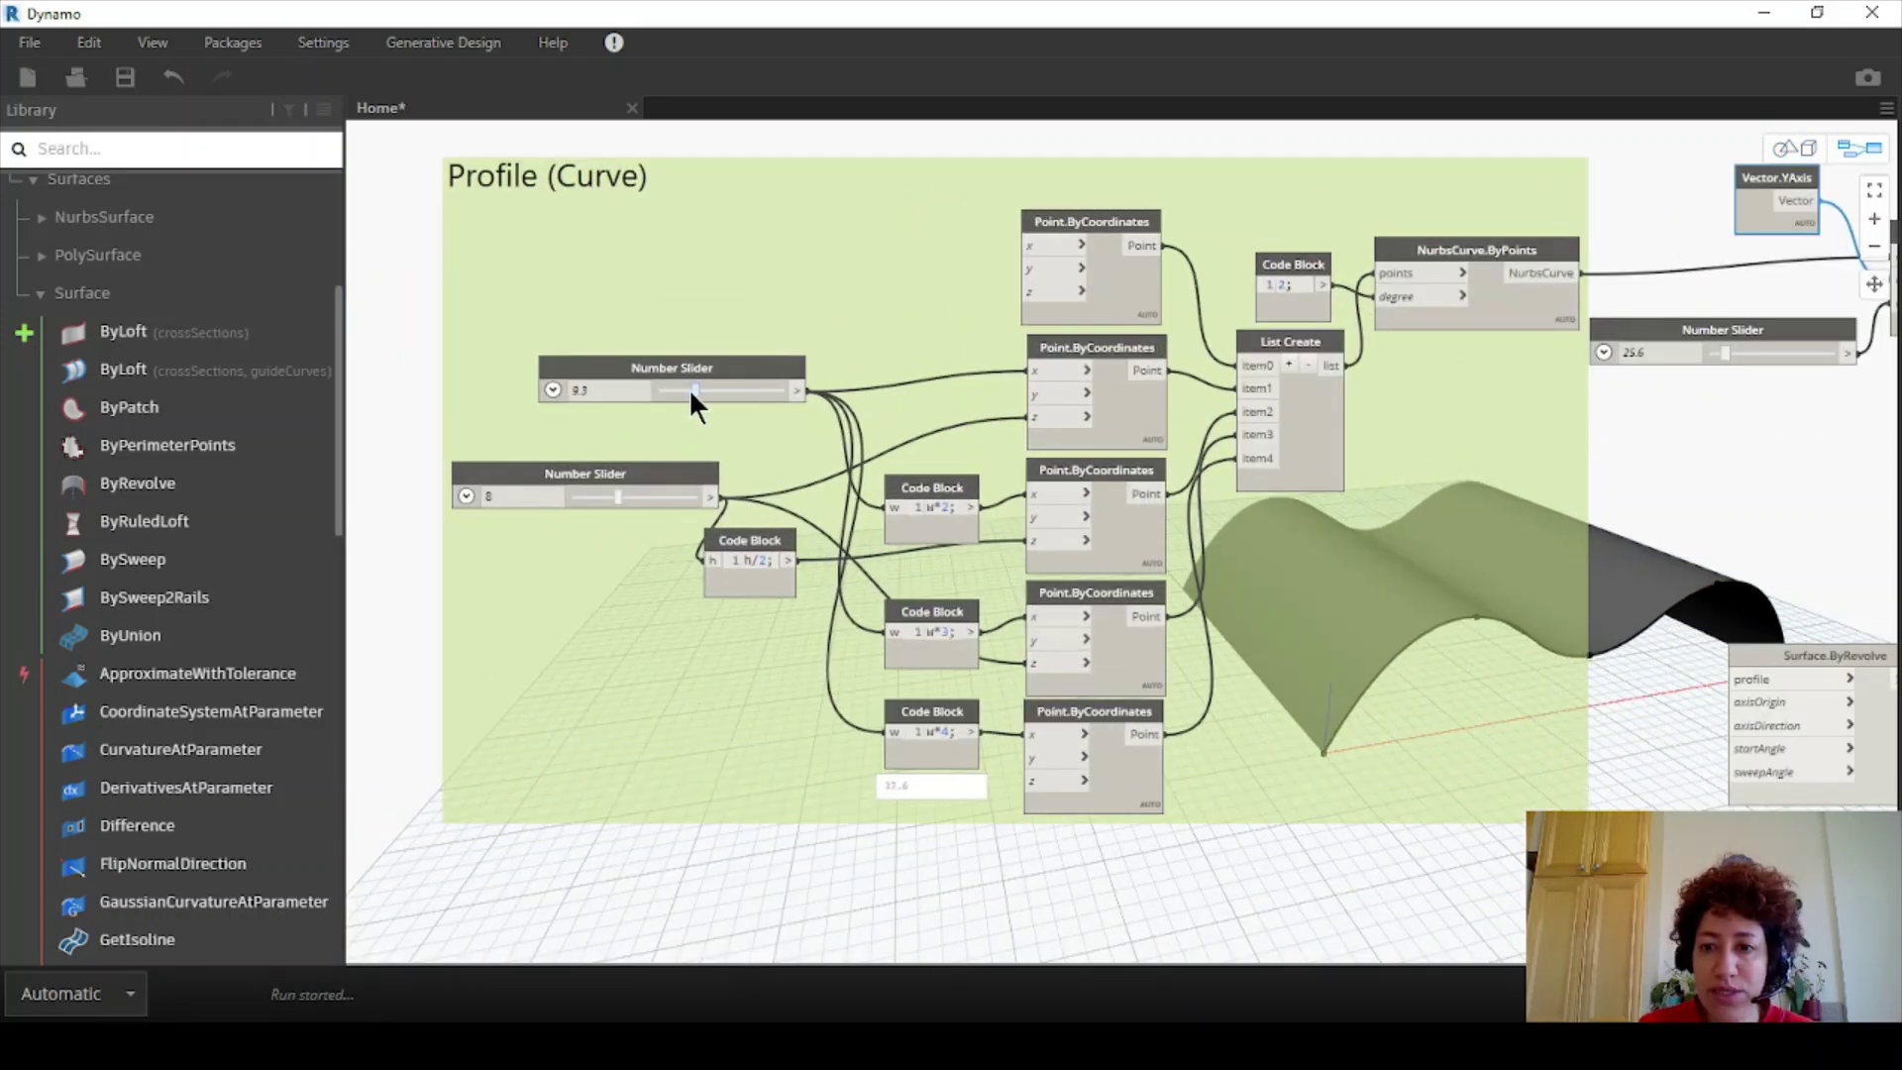
{"action": "mouse_move", "coordinate": [688, 388]}
{"action": "left_mouse_down"}
{"action": "mouse_move", "coordinate": [654, 389]}
{"action": "mouse_move", "coordinate": [678, 399]}
{"action": "left_mouse_up"}
{"action": "left_click_drag", "start_coordinate": [610, 495], "coordinate": [622, 496]}
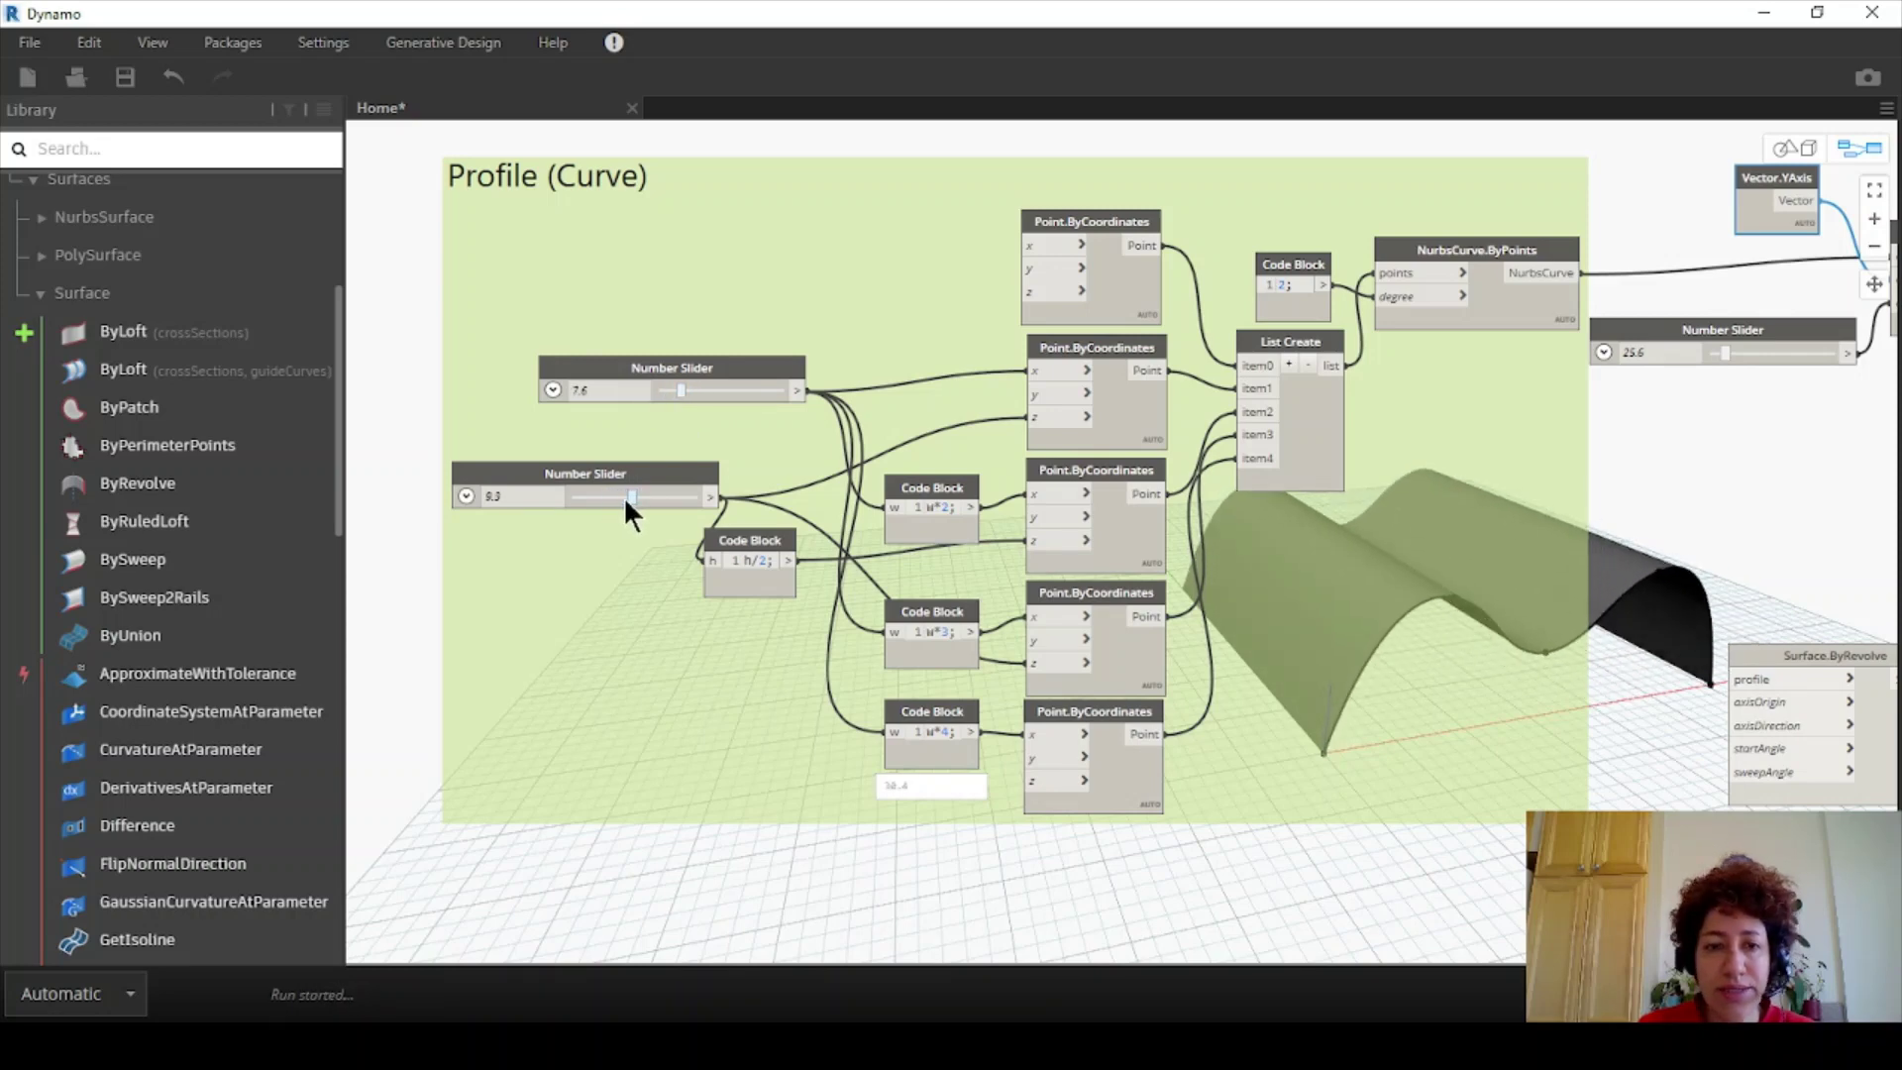
{"action": "middle_click_drag", "start_coordinate": [628, 514], "coordinate": [544, 556]}
{"action": "scroll", "coordinate": [999, 184], "scroll_direction": "up", "scroll_amount": 2}
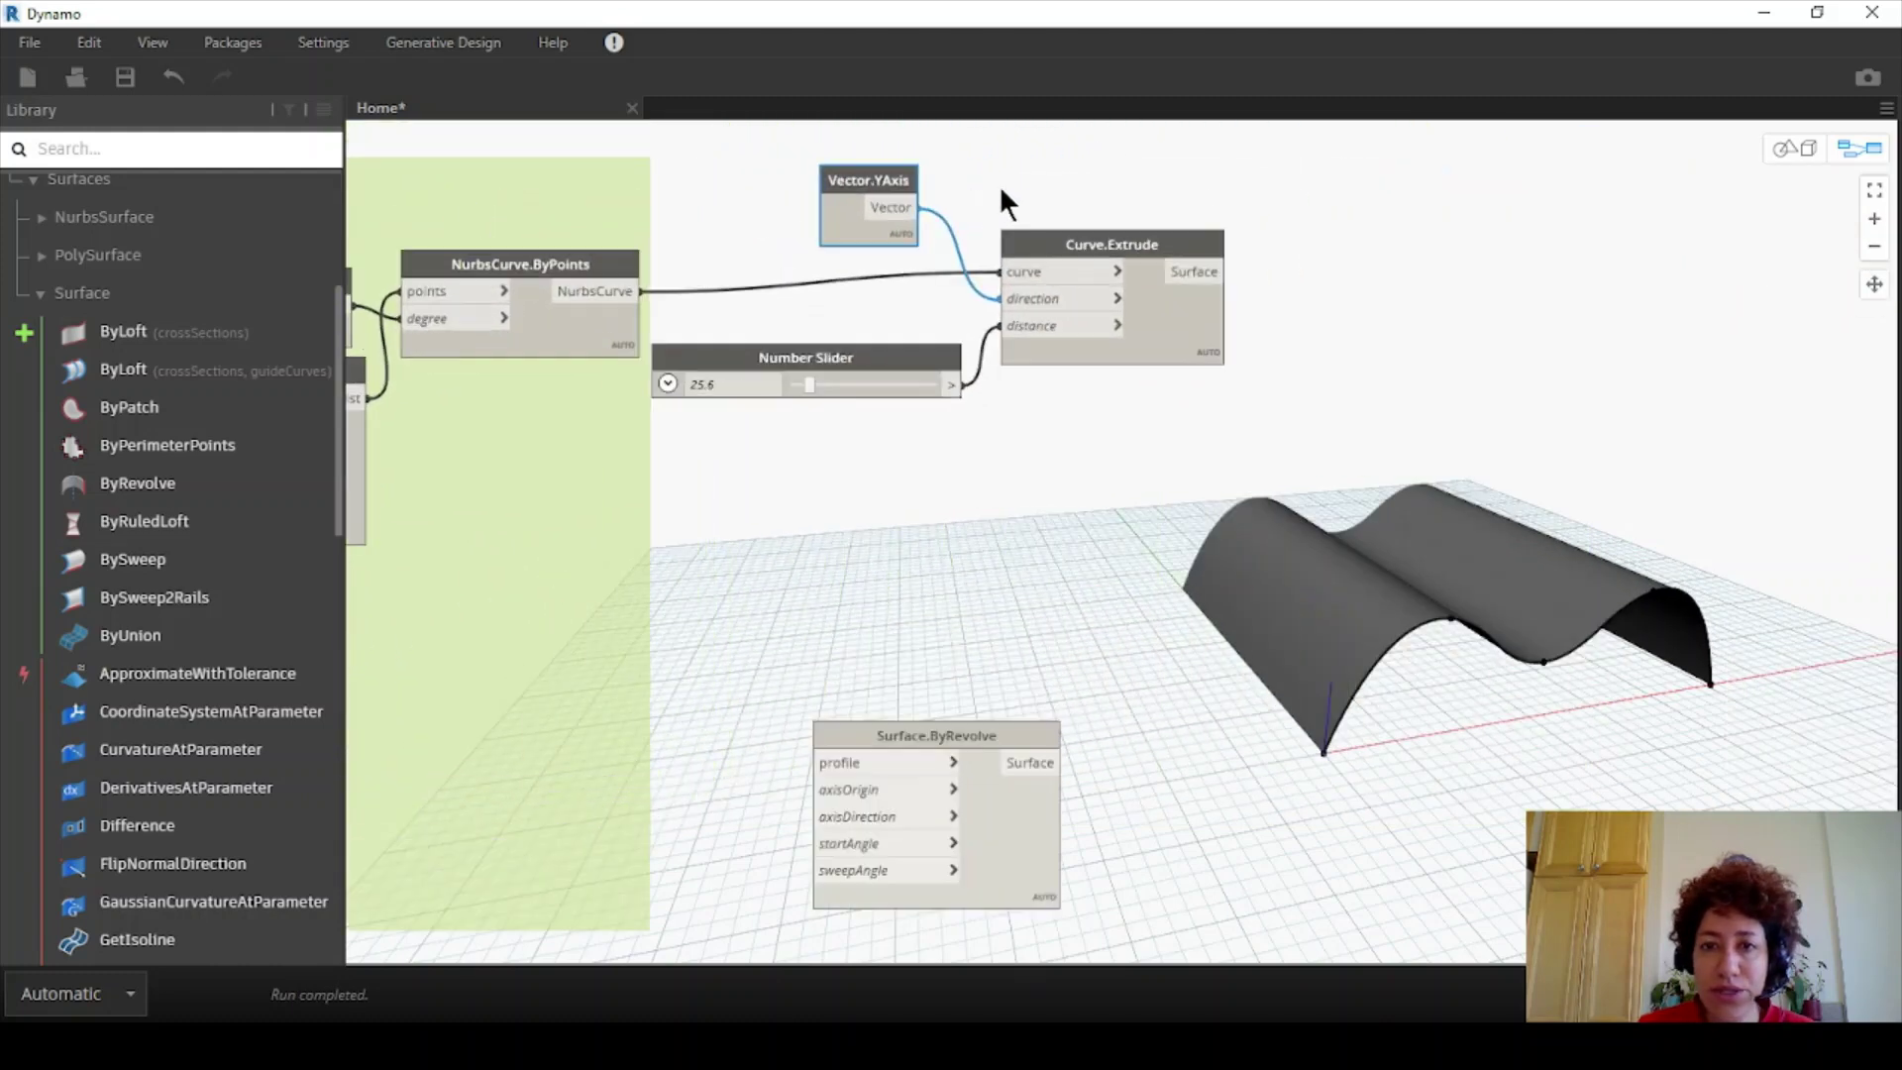
- Tidy the positions of the Vector.YAxis, Number Slider and Curve.Extrude nodes
{"action": "scroll", "coordinate": [1000, 188], "scroll_direction": "up", "scroll_amount": 1}
{"action": "left_click_drag", "start_coordinate": [904, 178], "coordinate": [884, 206]}
{"action": "left_click", "coordinate": [877, 391]}
{"action": "left_click_drag", "start_coordinate": [877, 392], "coordinate": [878, 402]}
{"action": "left_click_drag", "start_coordinate": [844, 207], "coordinate": [882, 200]}
{"action": "left_click_drag", "start_coordinate": [1126, 257], "coordinate": [1109, 248]}
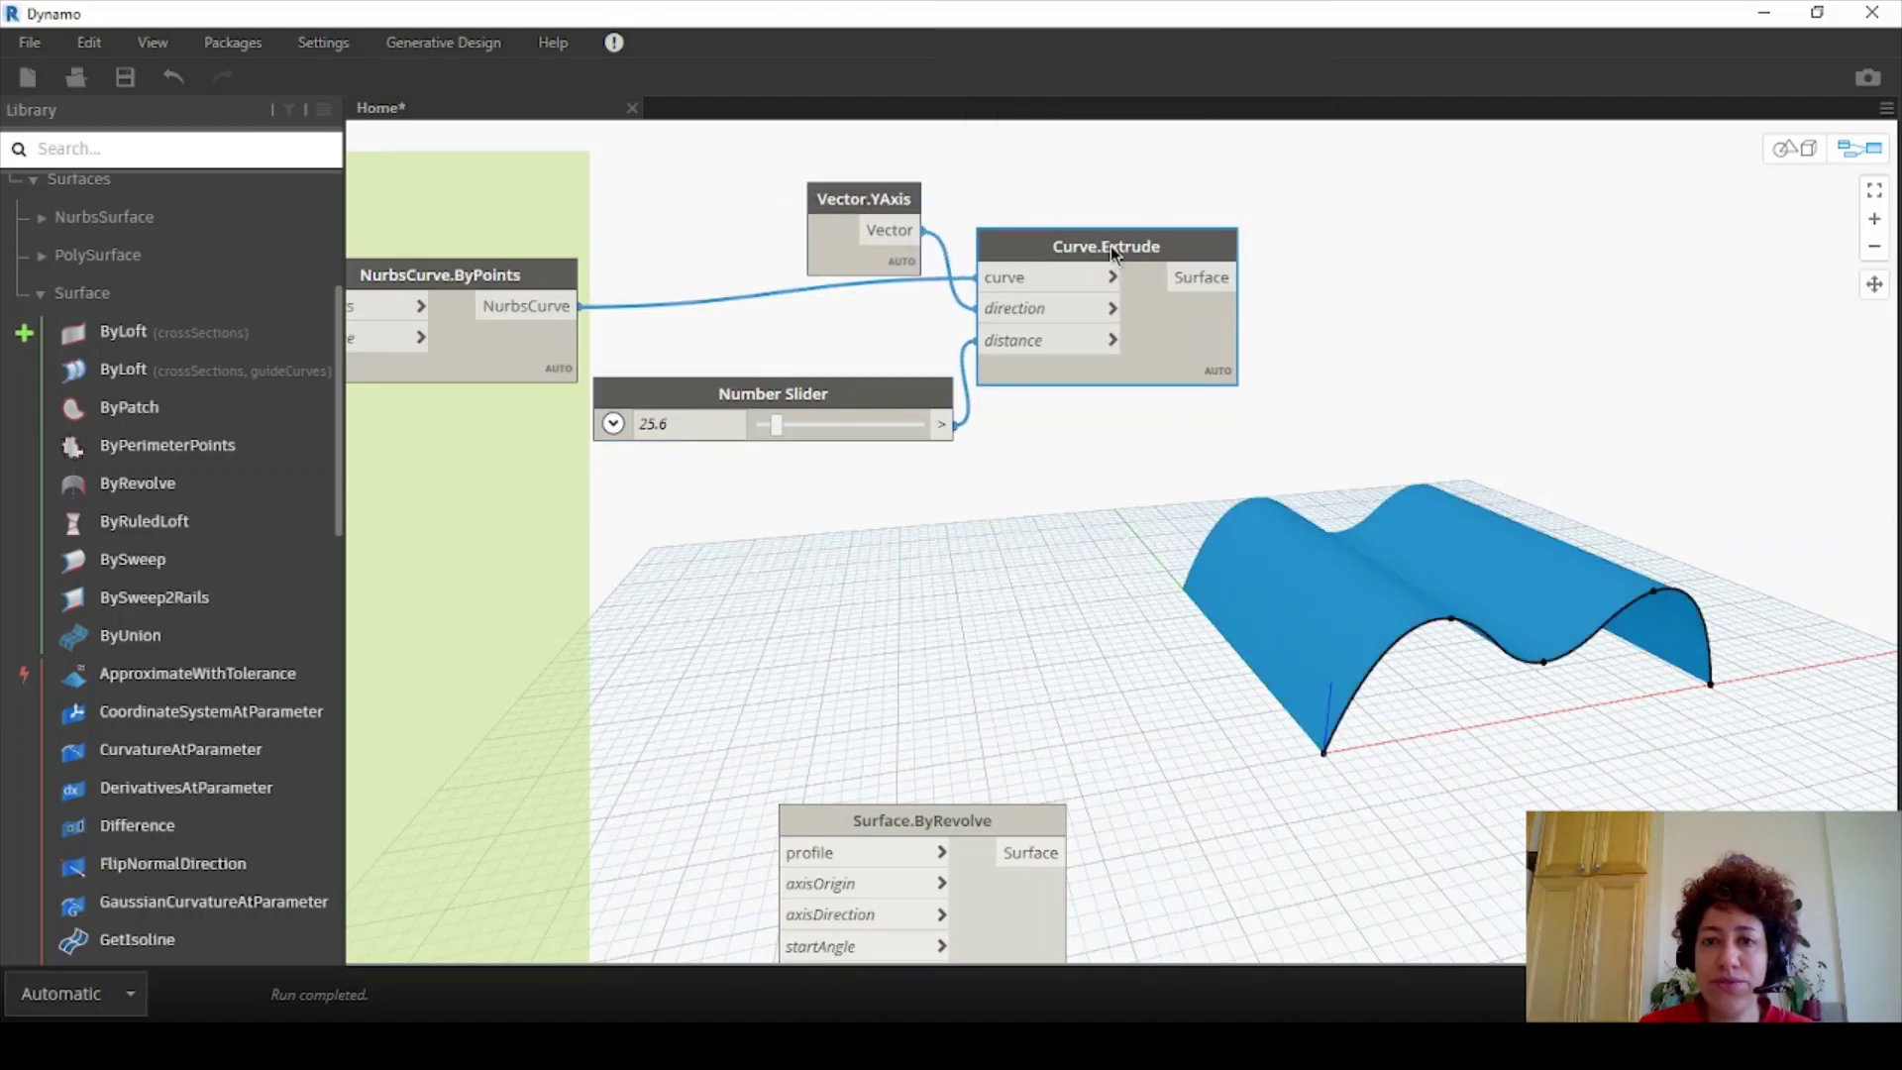
{"action": "left_click", "coordinate": [1004, 461]}
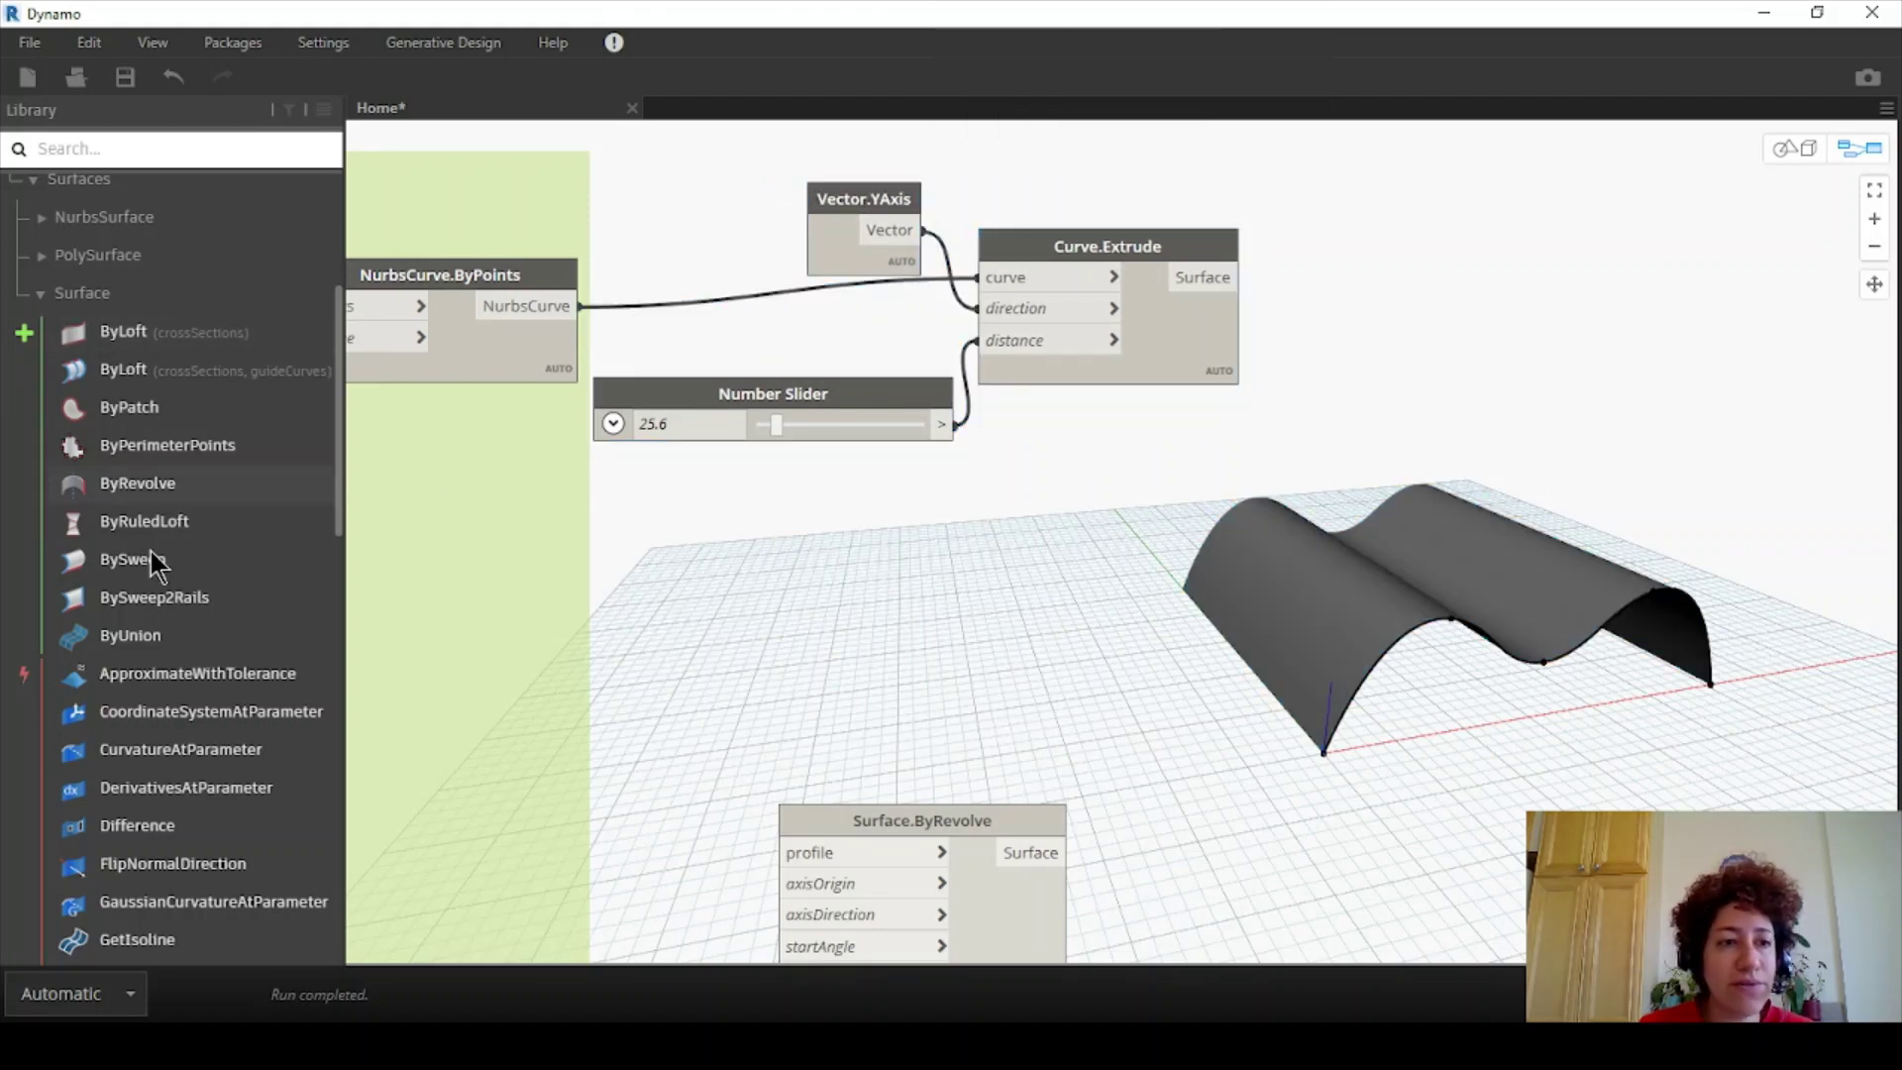
- Box-select the three extrude nodes, group them, and title the group 'ByExtrude'
{"action": "left_click_drag", "start_coordinate": [1070, 502], "coordinate": [693, 164]}
{"action": "right_click", "coordinate": [1117, 252]}
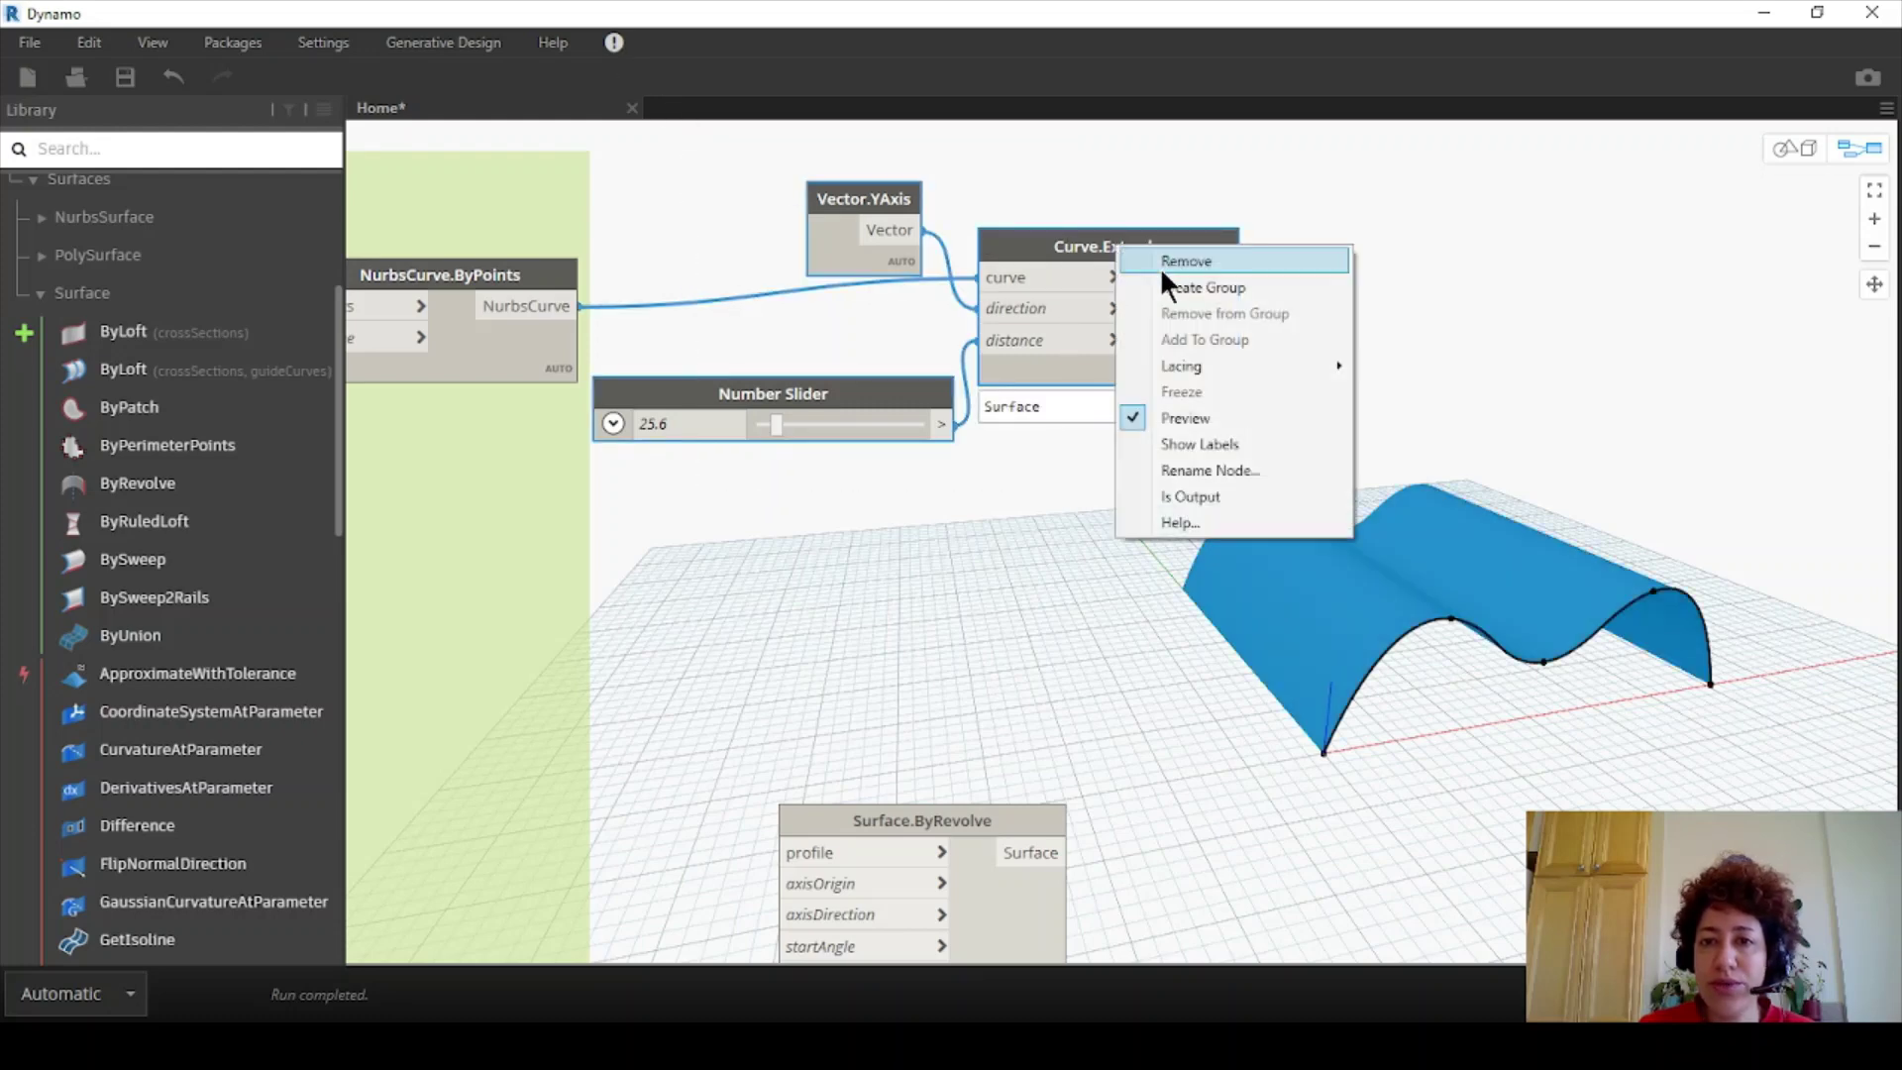
{"action": "left_click", "coordinate": [1167, 277]}
{"action": "middle_click_drag", "start_coordinate": [1026, 169], "coordinate": [1036, 289]}
{"action": "left_click_drag", "start_coordinate": [1034, 282], "coordinate": [1045, 321]}
{"action": "double_click", "coordinate": [1028, 296]}
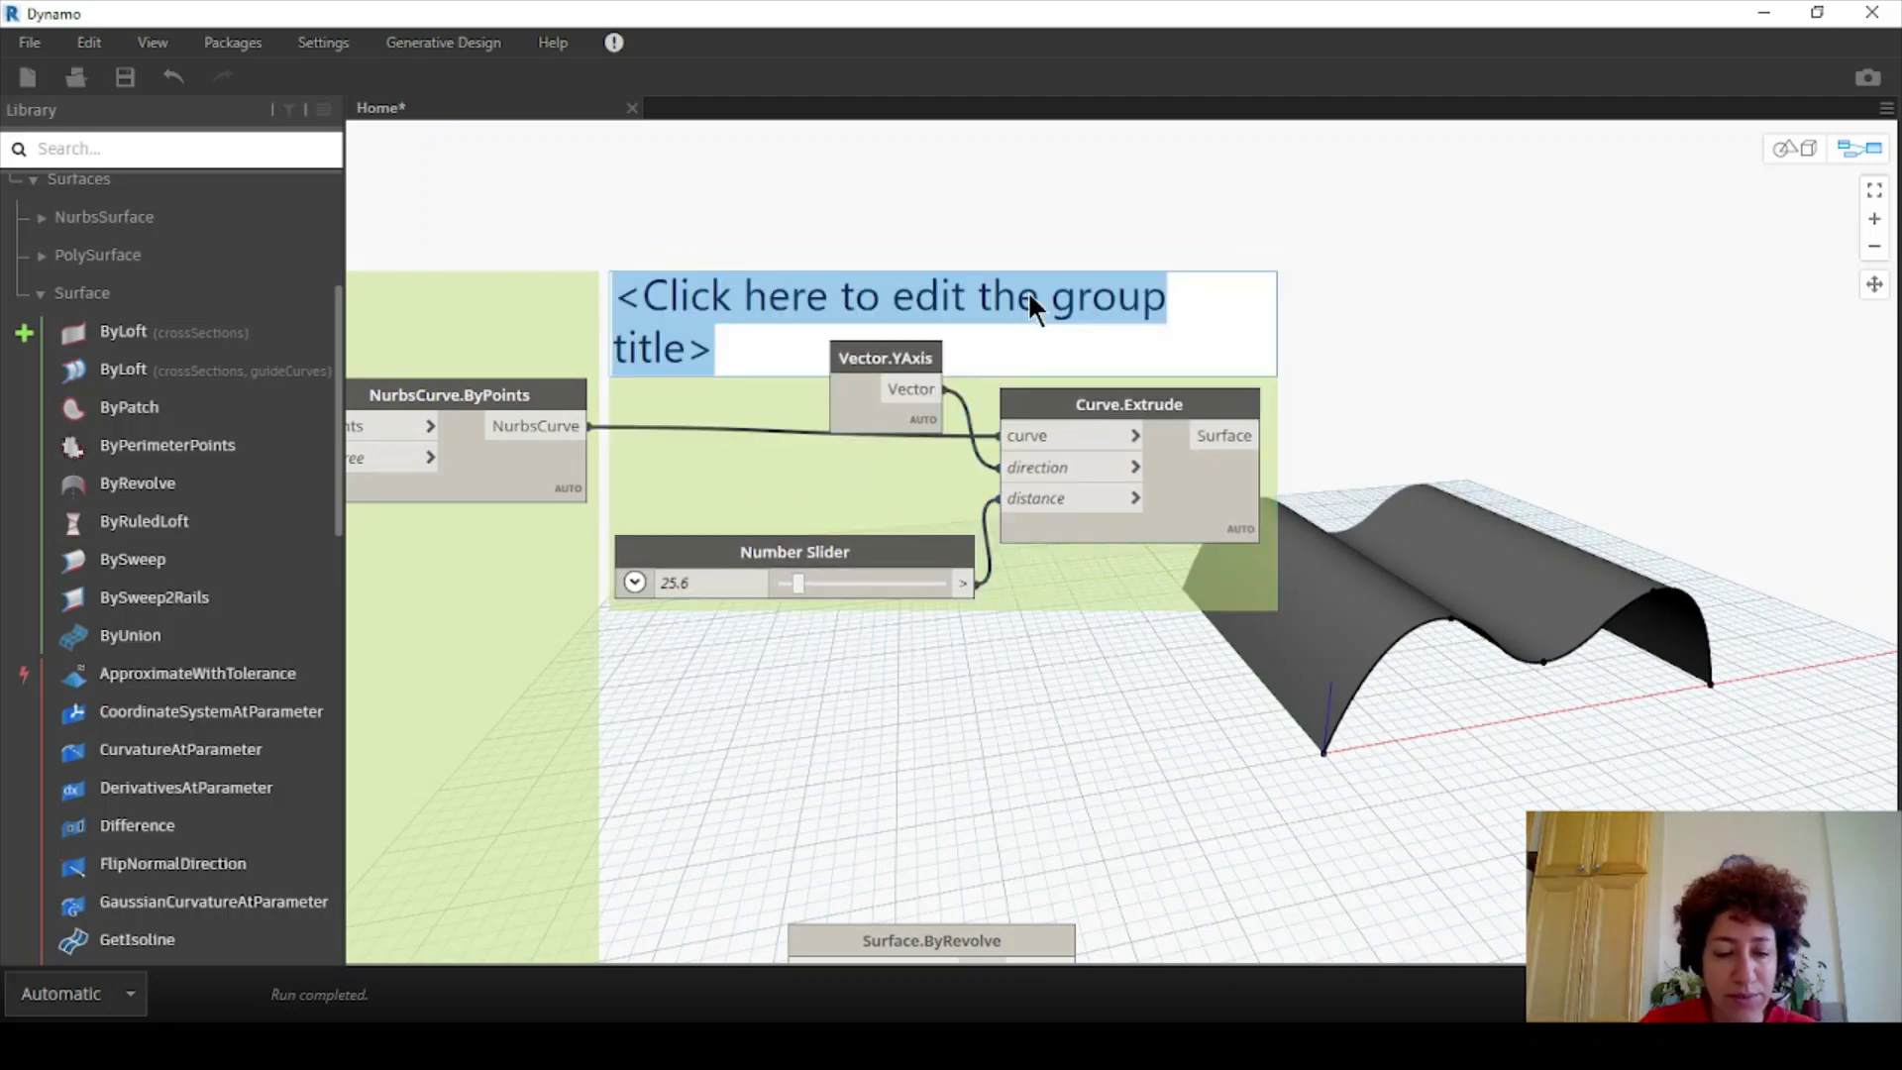
{"action": "type", "text": "ByExt"}
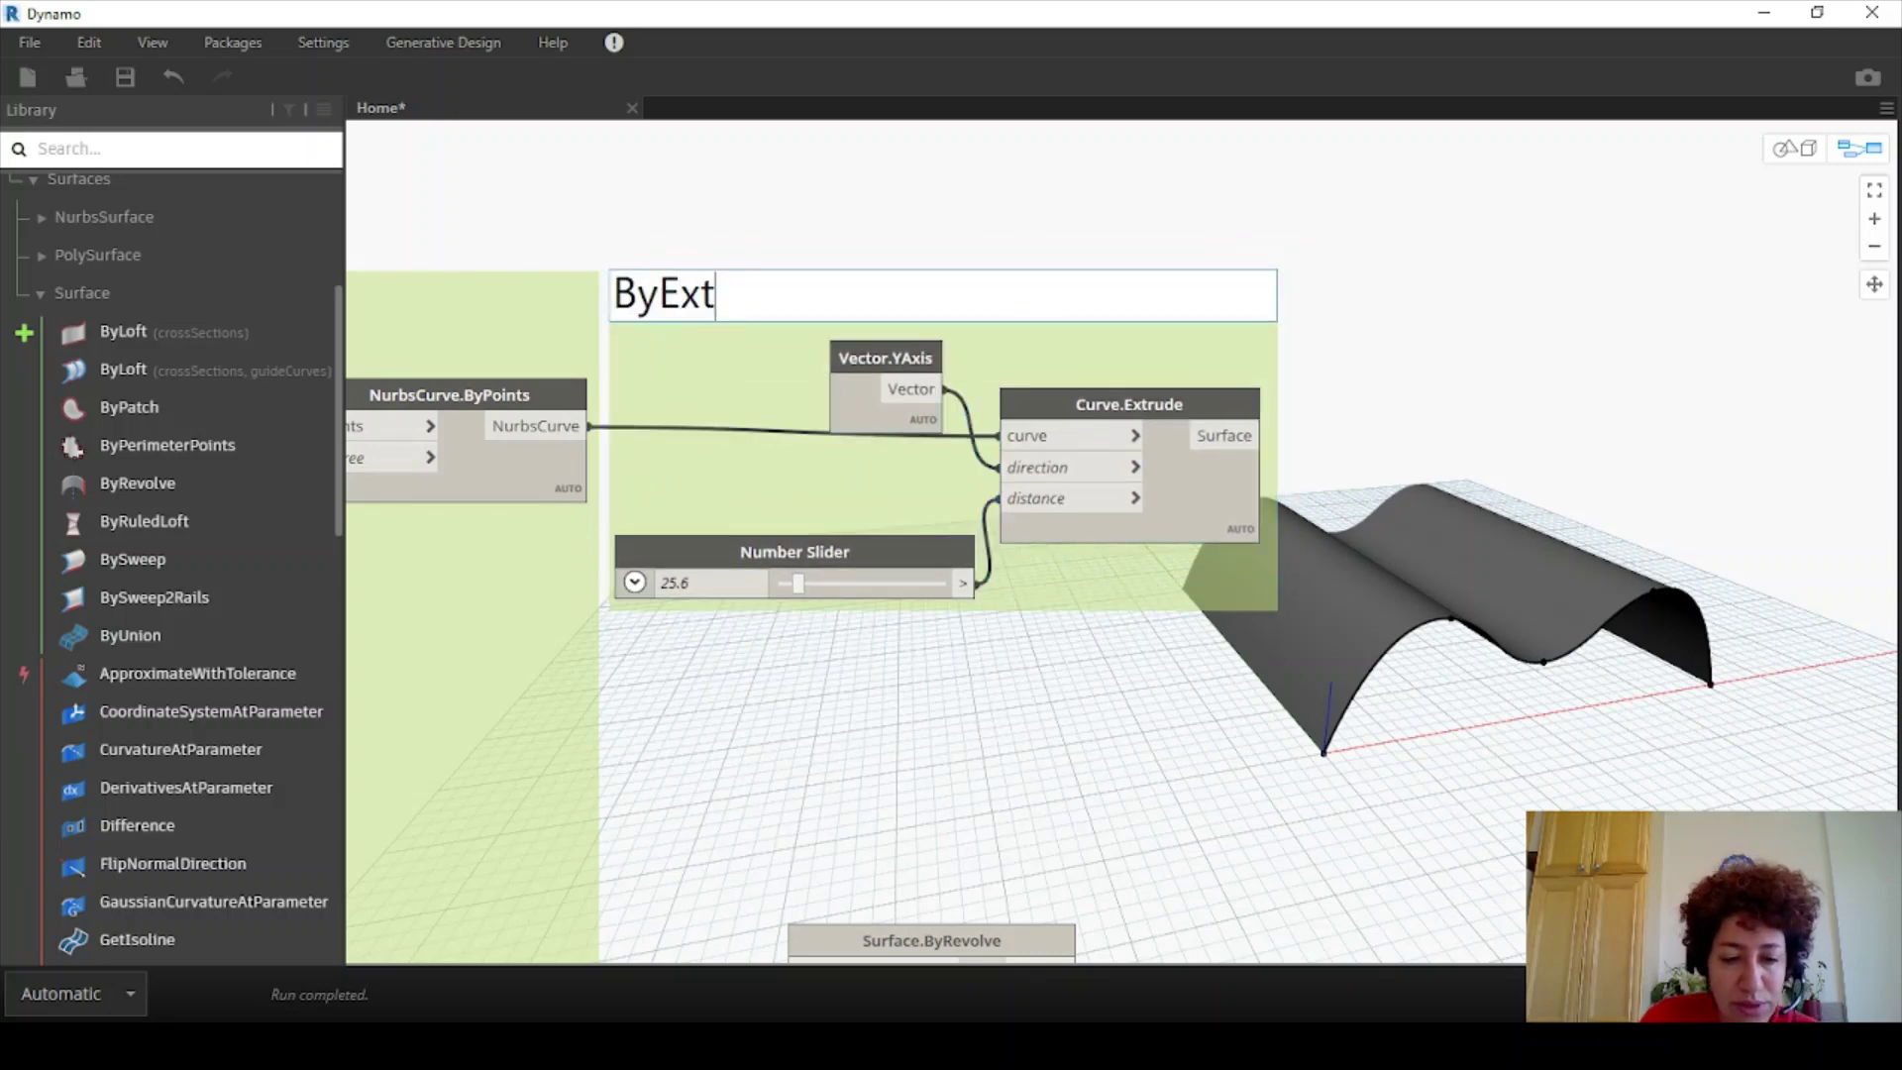
{"action": "type", "text": "rude"}
{"action": "left_click", "coordinate": [1189, 203]}
{"action": "scroll", "coordinate": [1193, 191], "scroll_direction": "down", "scroll_amount": 3}
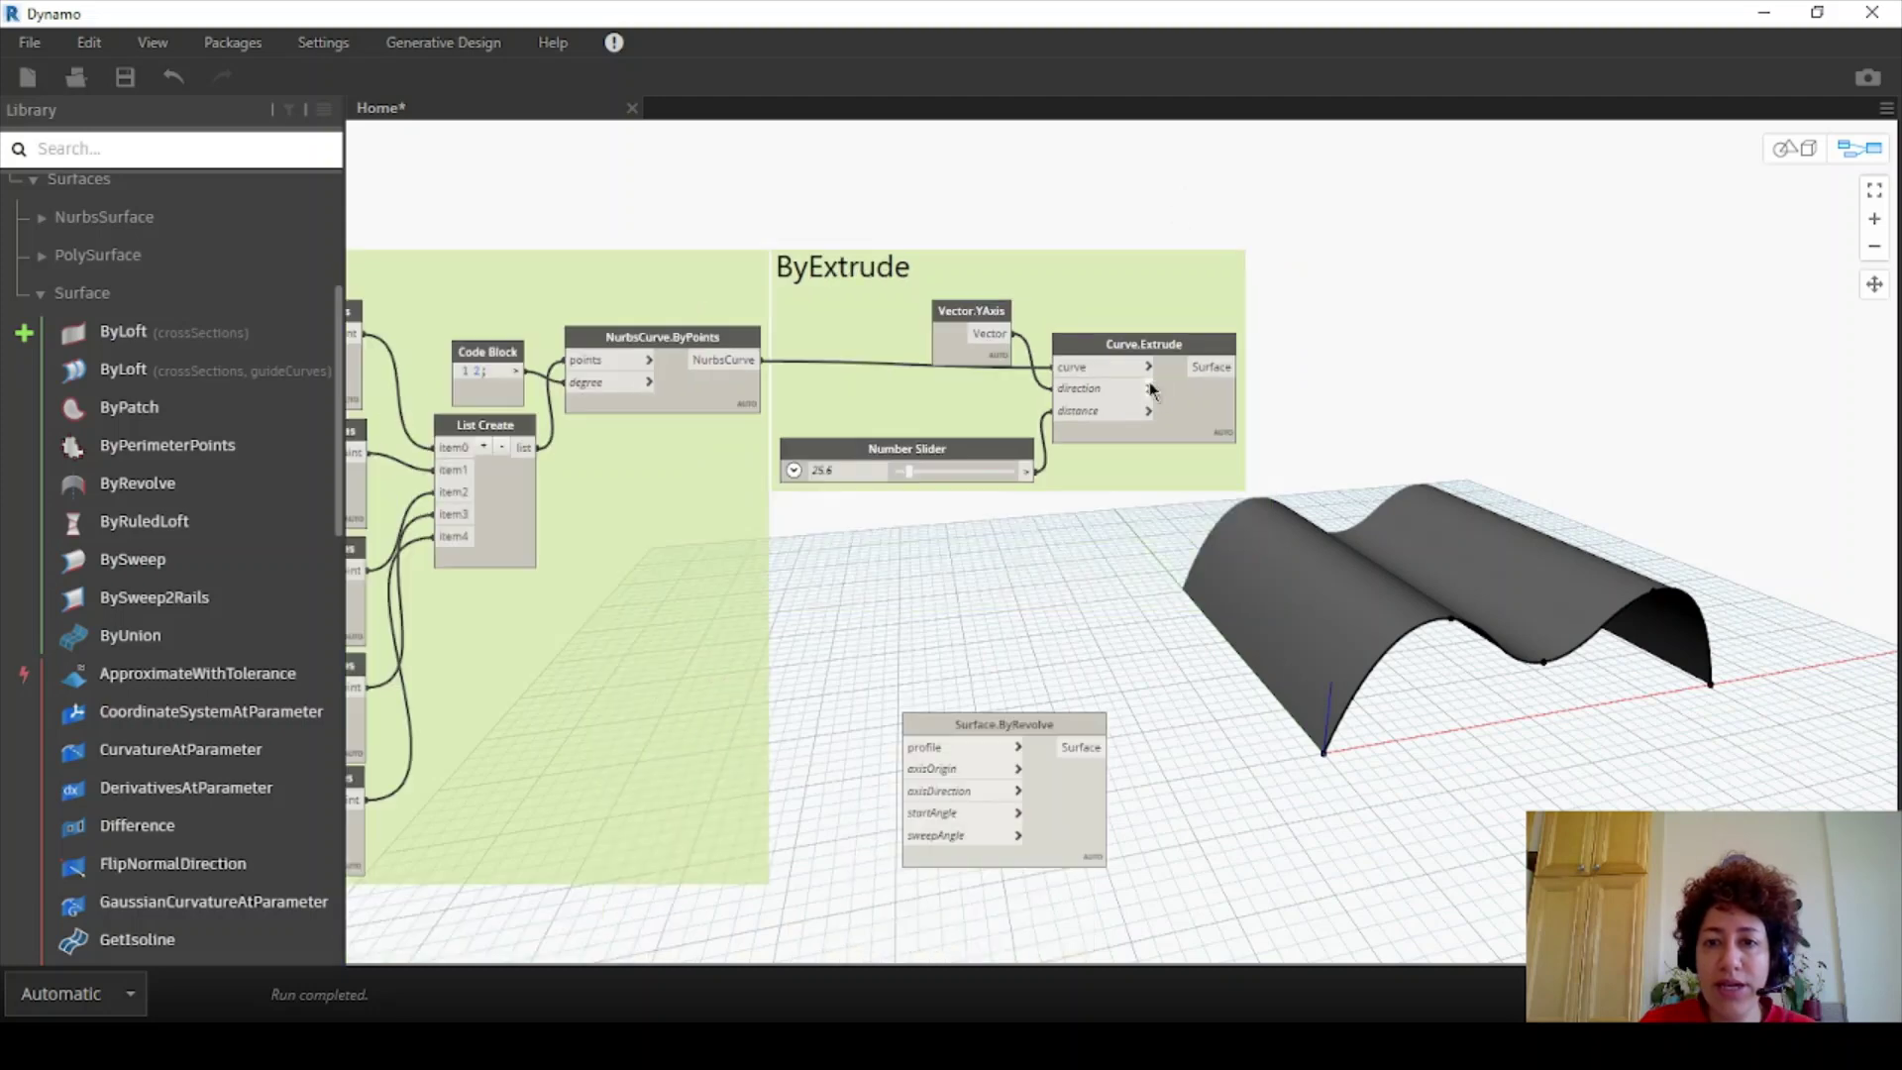
{"action": "middle_click_drag", "start_coordinate": [976, 280], "coordinate": [1032, 232]}
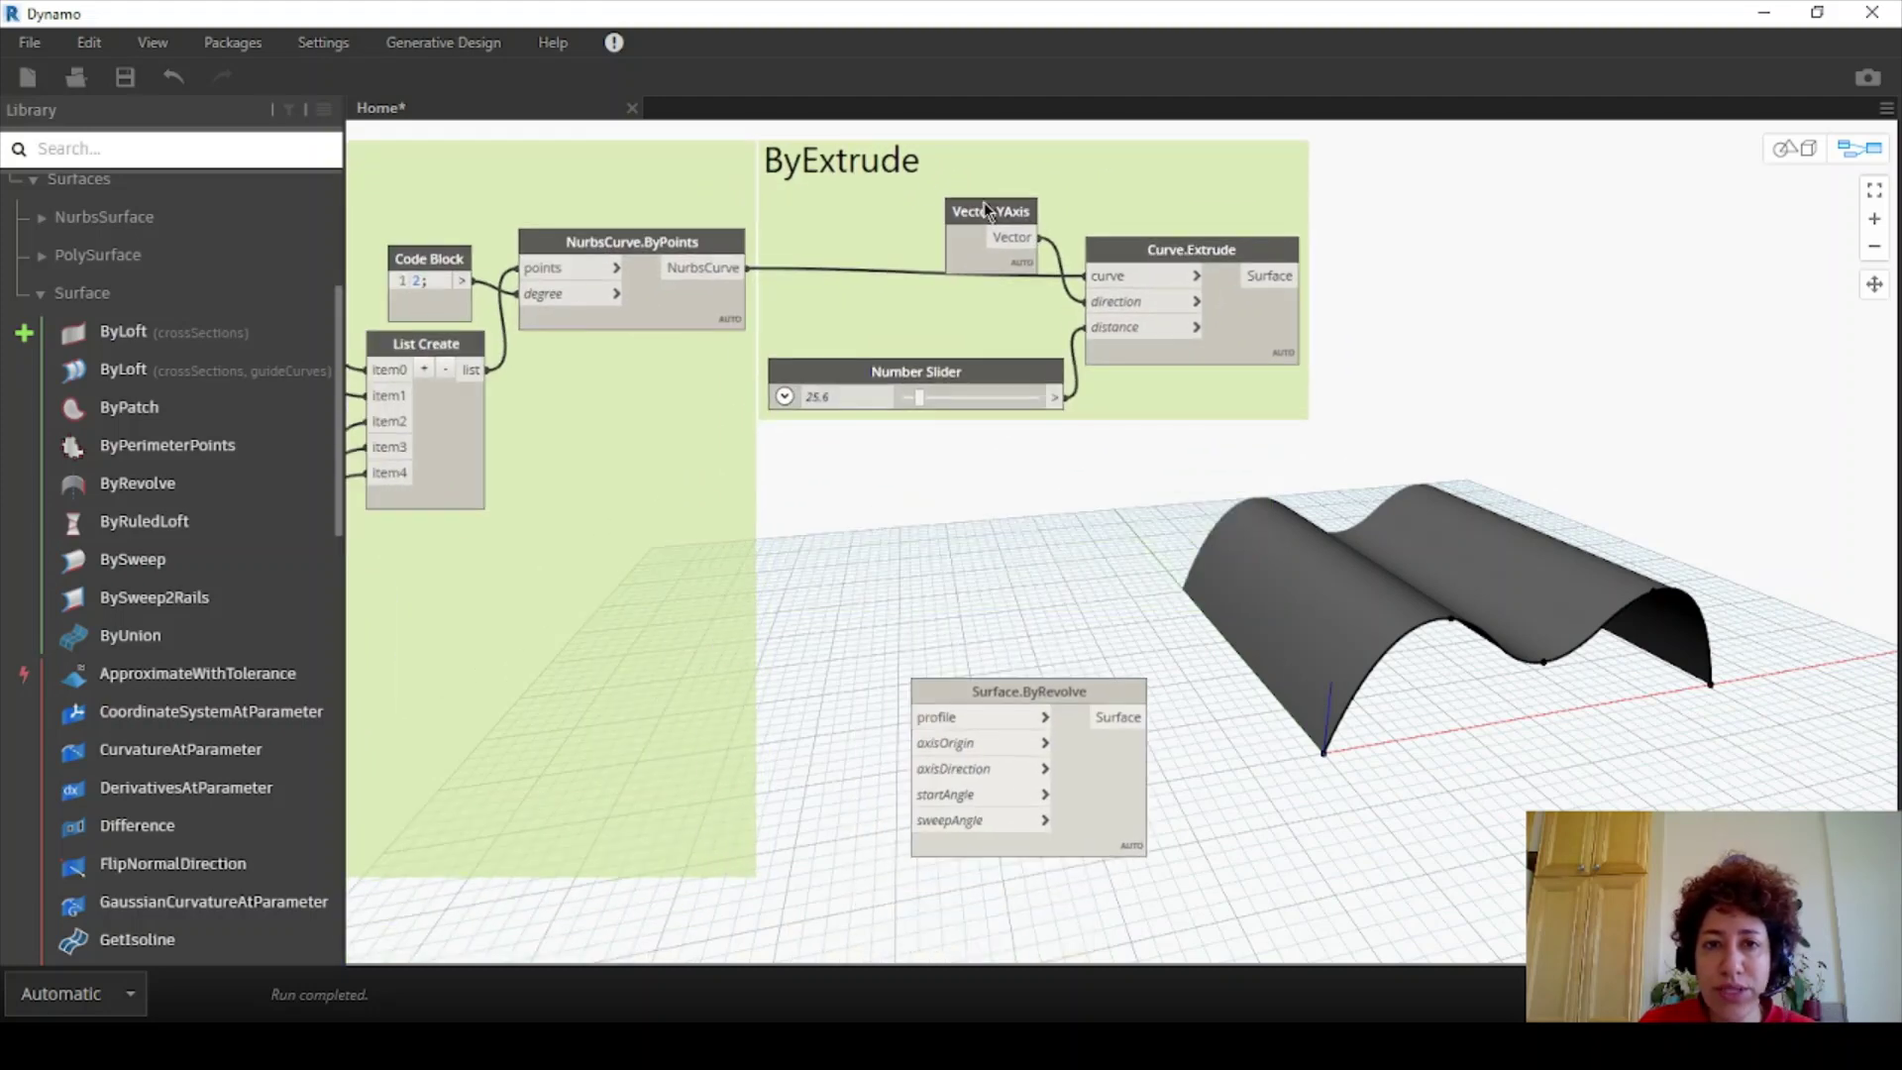
- Turn off Curve.Extrude's preview and move Surface.ByRevolve up near the NURBS curve node
{"action": "right_click", "coordinate": [1180, 246]}
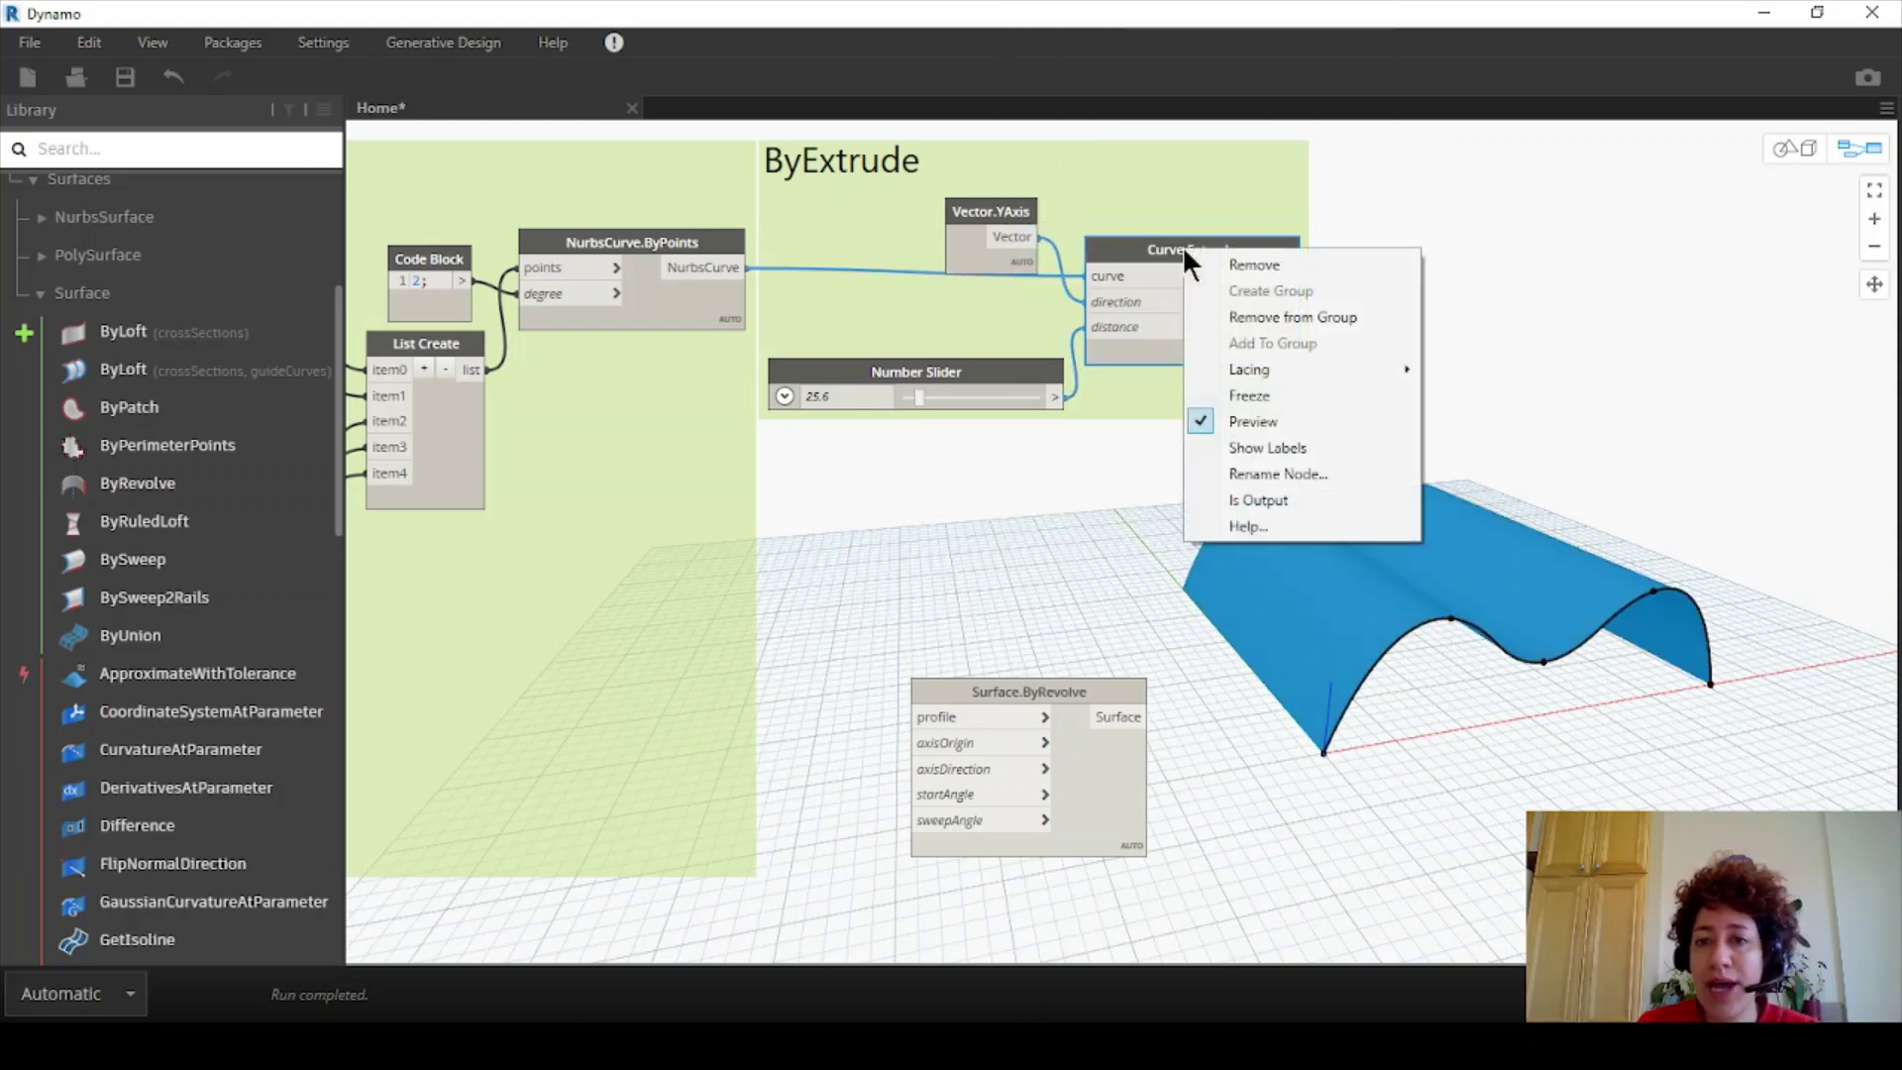
{"action": "left_click", "coordinate": [1221, 421]}
{"action": "left_click_drag", "start_coordinate": [1082, 699], "coordinate": [1246, 491]}
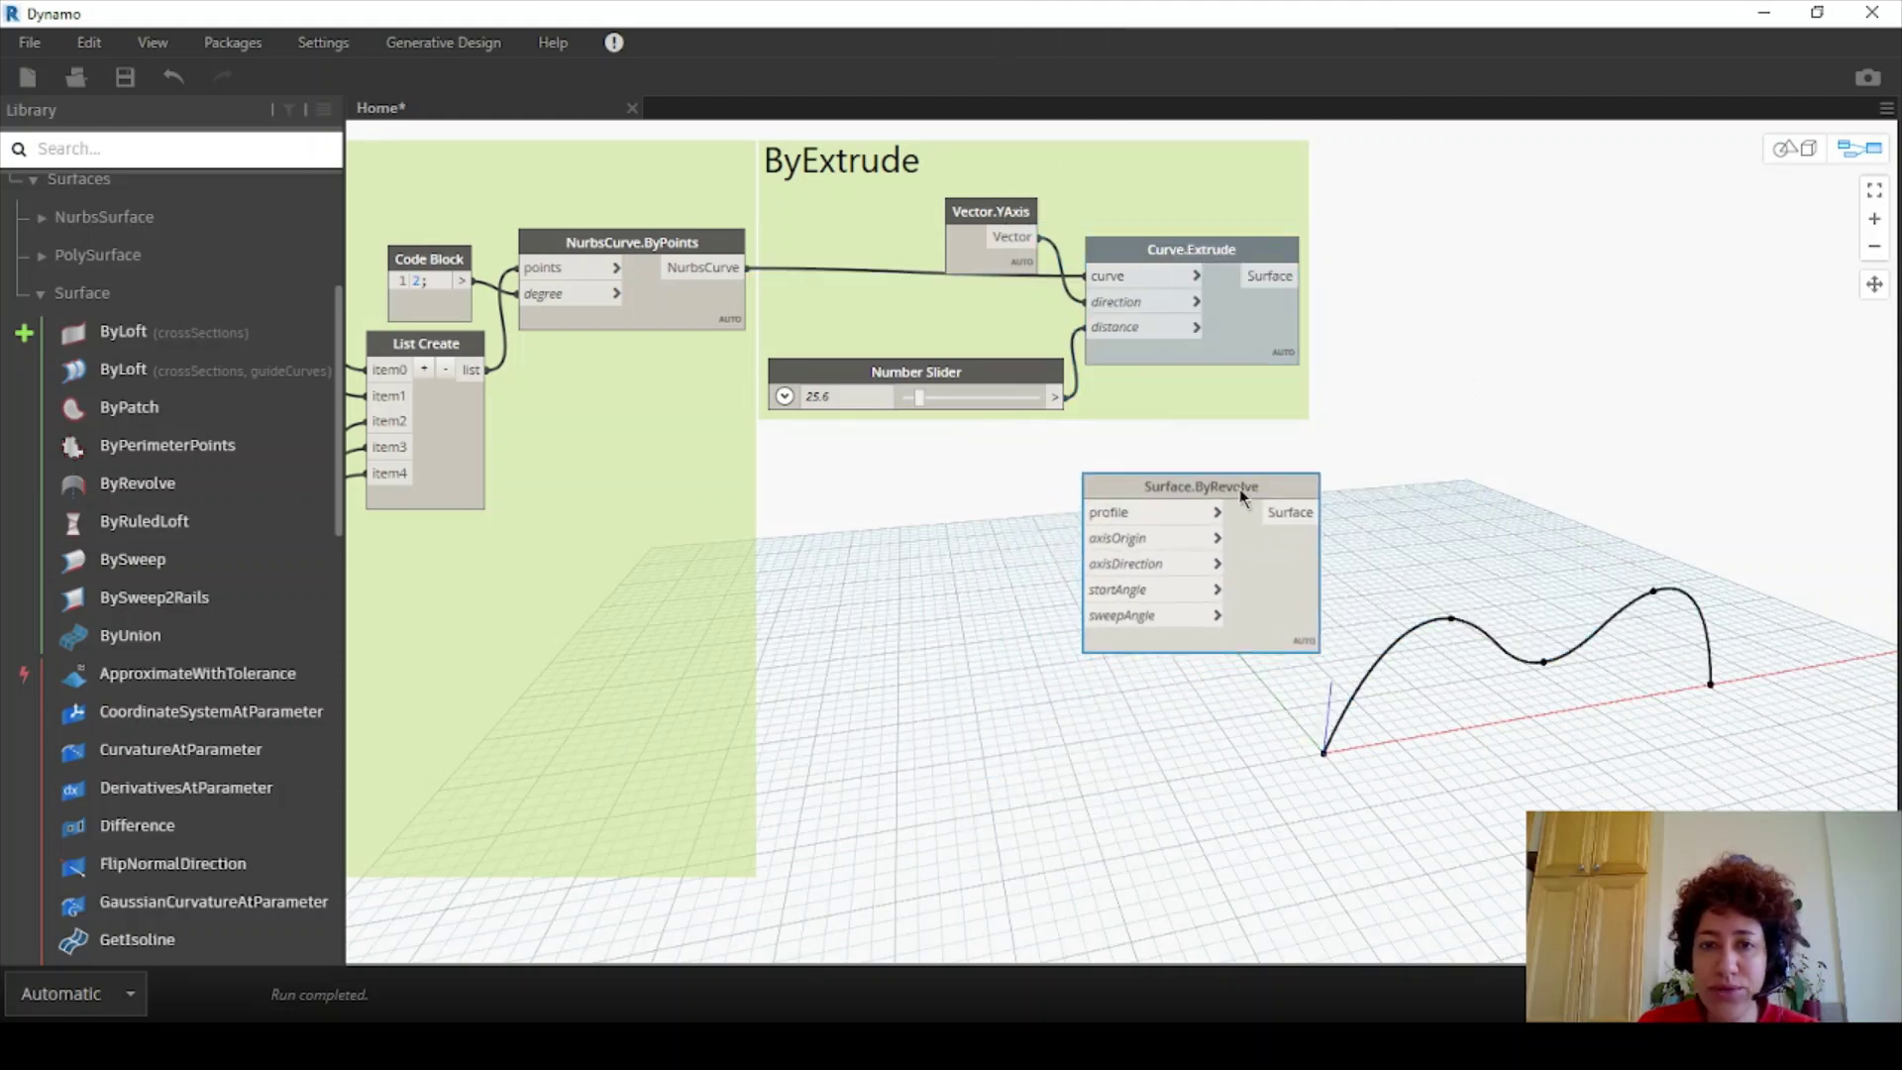
{"action": "scroll", "coordinate": [890, 568], "scroll_direction": "up", "scroll_amount": 2}
{"action": "scroll", "coordinate": [1089, 446], "scroll_direction": "down", "scroll_amount": 2}
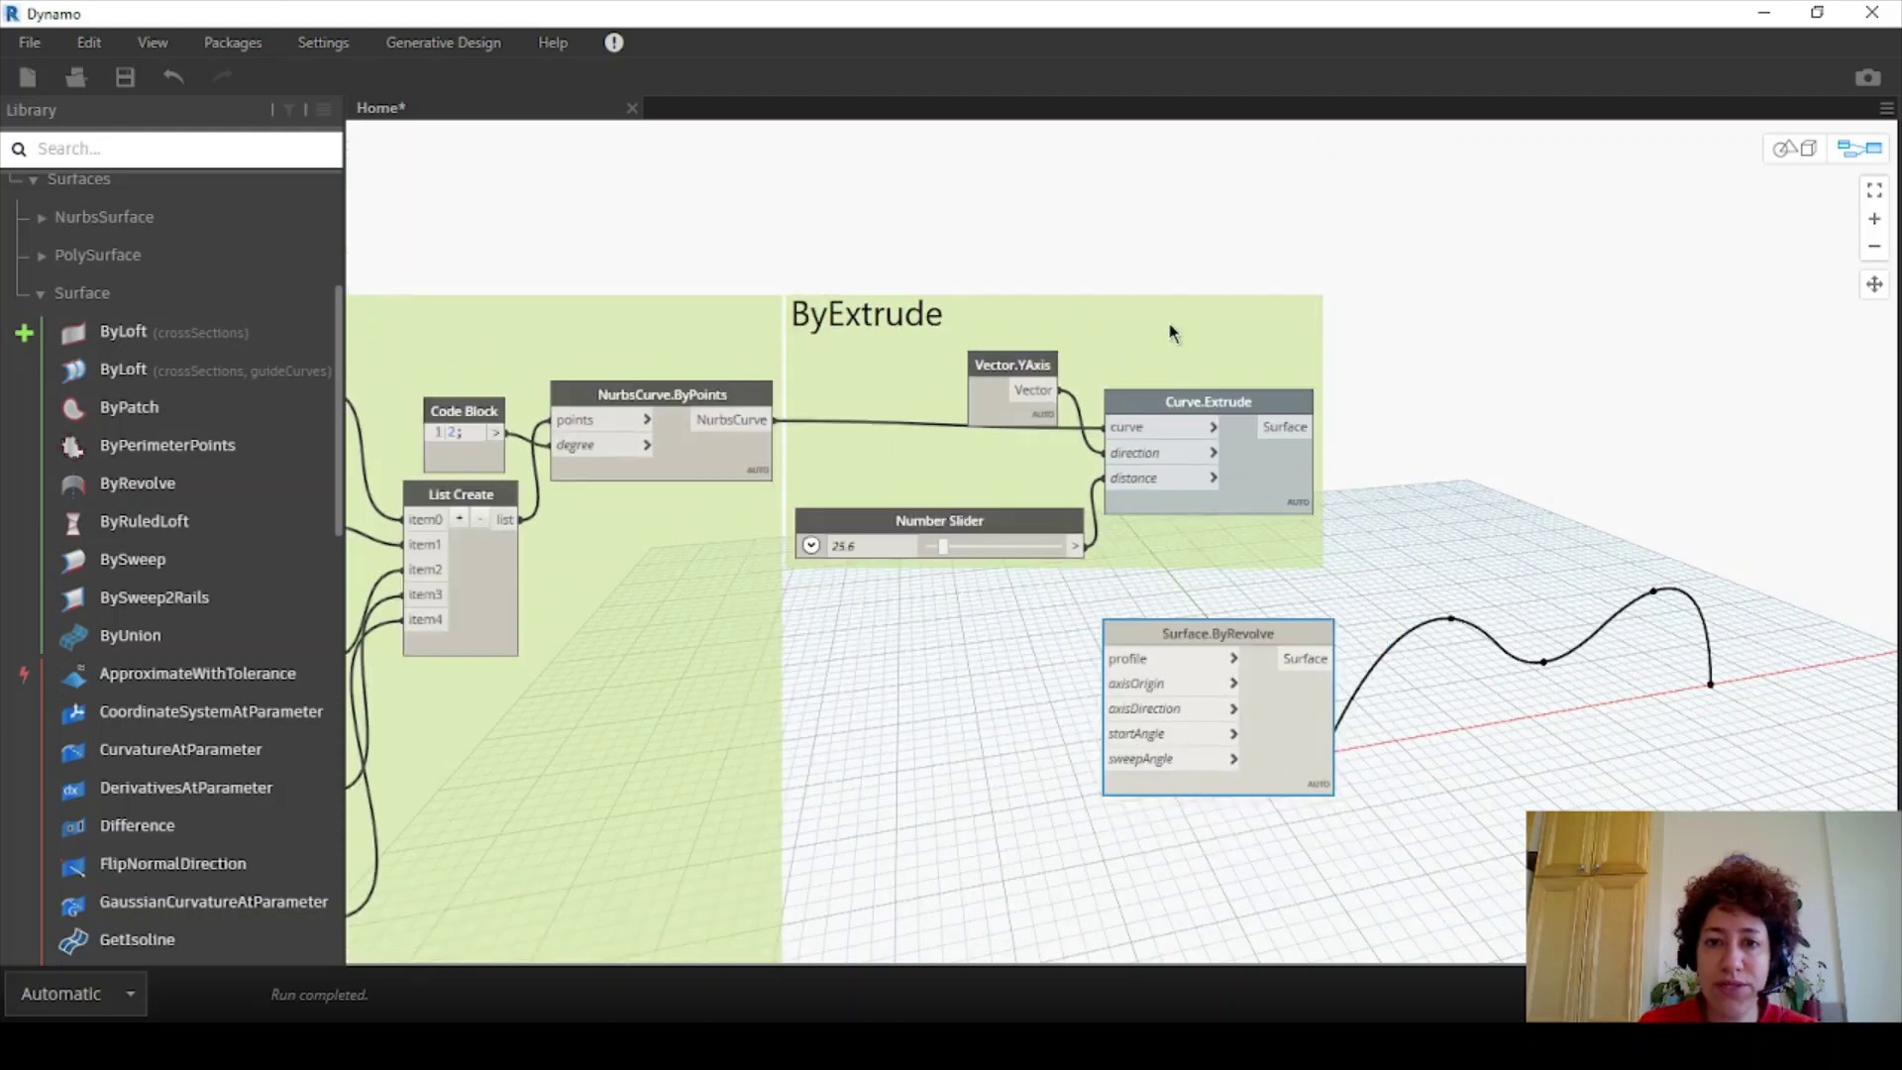
{"action": "left_click_drag", "start_coordinate": [1172, 331], "coordinate": [1171, 53]}
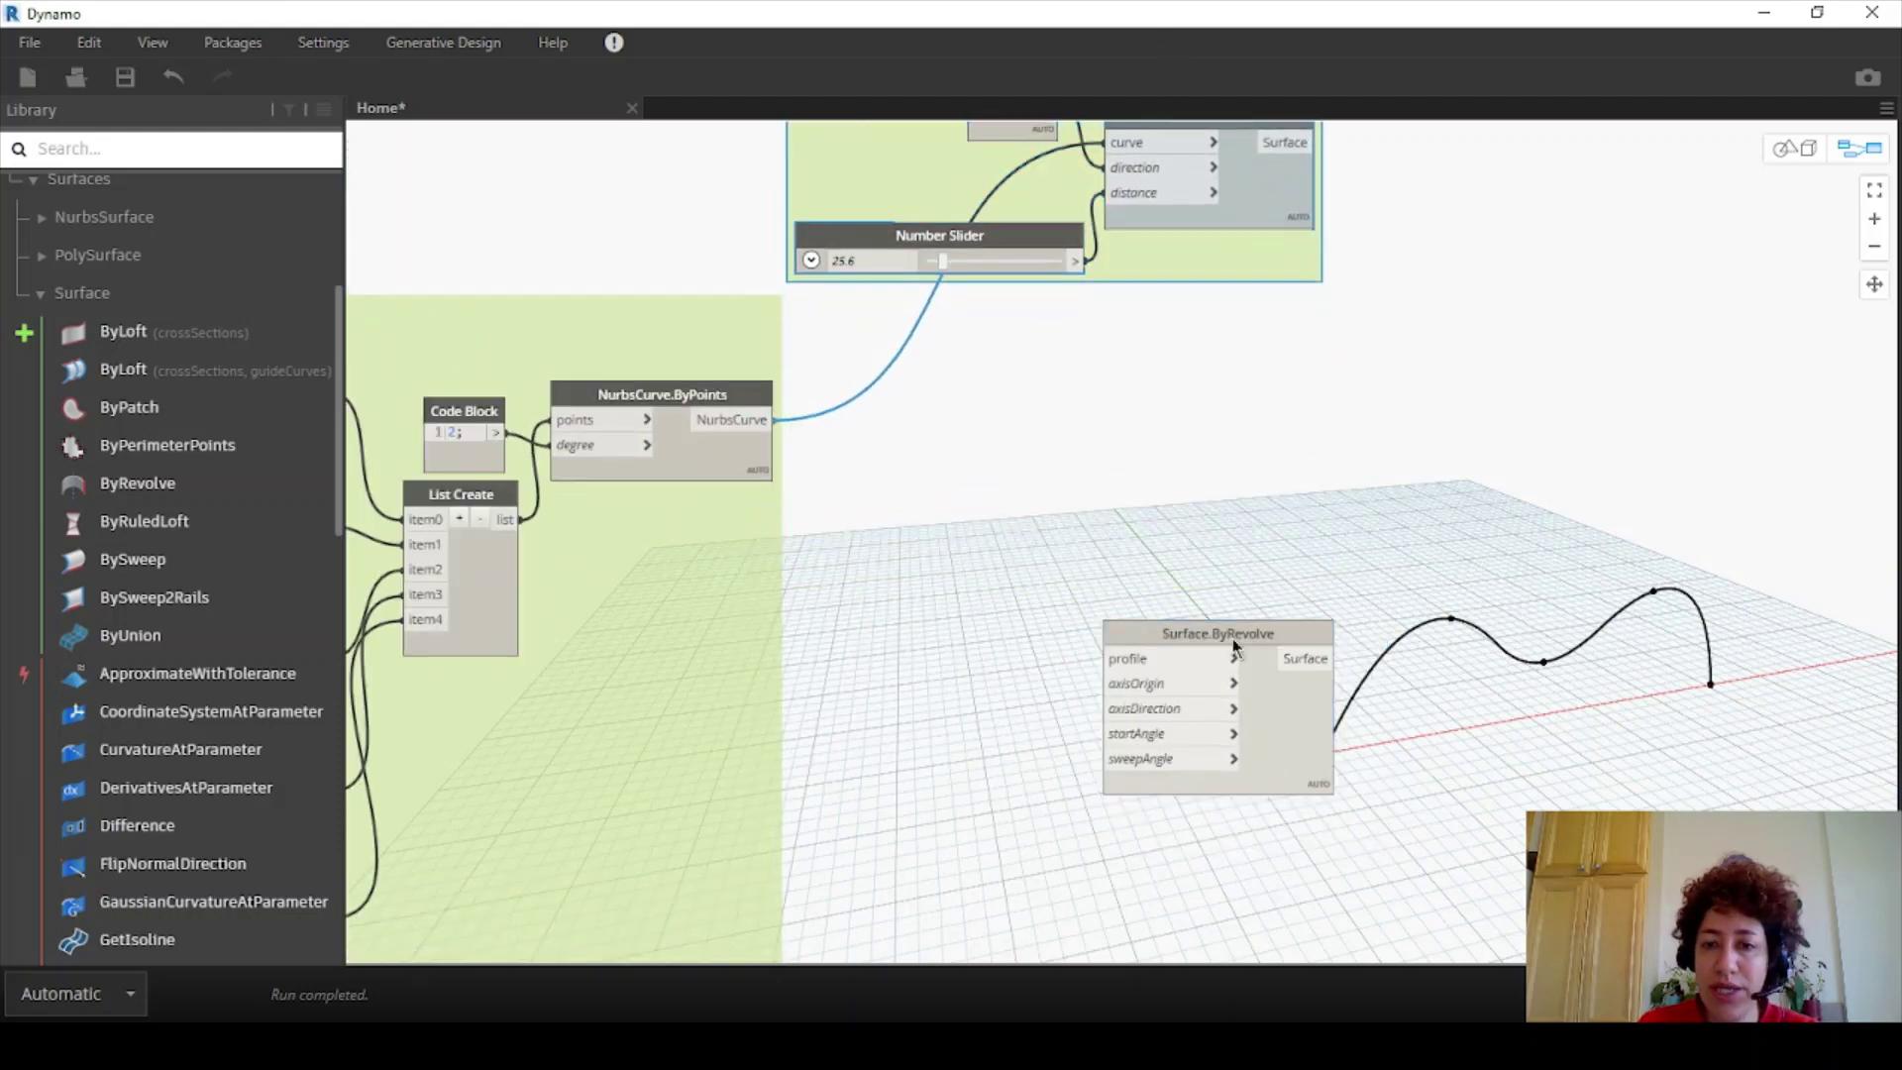
{"action": "left_click_drag", "start_coordinate": [1230, 639], "coordinate": [1235, 332]}
- Wire the NurbsCurve output into Surface.ByRevolve's profile input
{"action": "scroll", "coordinate": [946, 496], "scroll_direction": "up", "scroll_amount": 2}
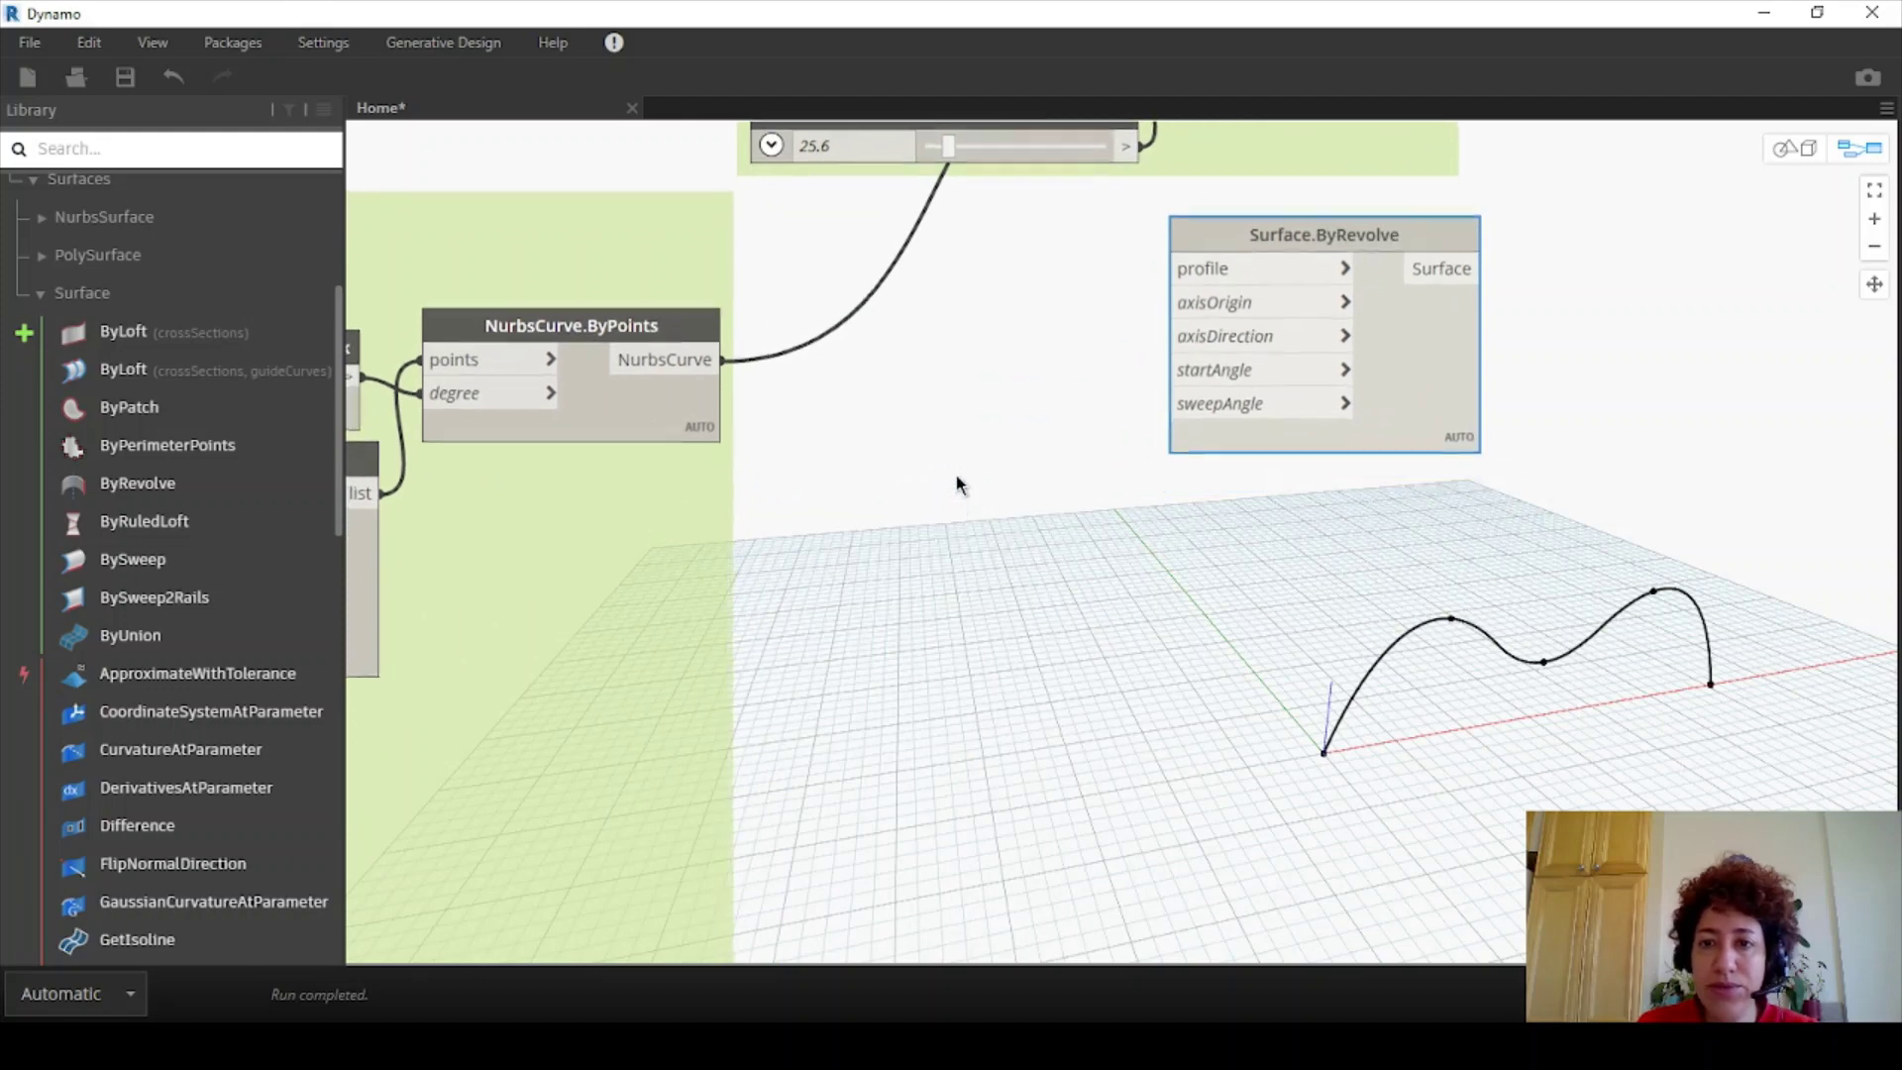
{"action": "scroll", "coordinate": [891, 429], "scroll_direction": "up", "scroll_amount": 3}
{"action": "scroll", "coordinate": [891, 429], "scroll_direction": "down", "scroll_amount": 2}
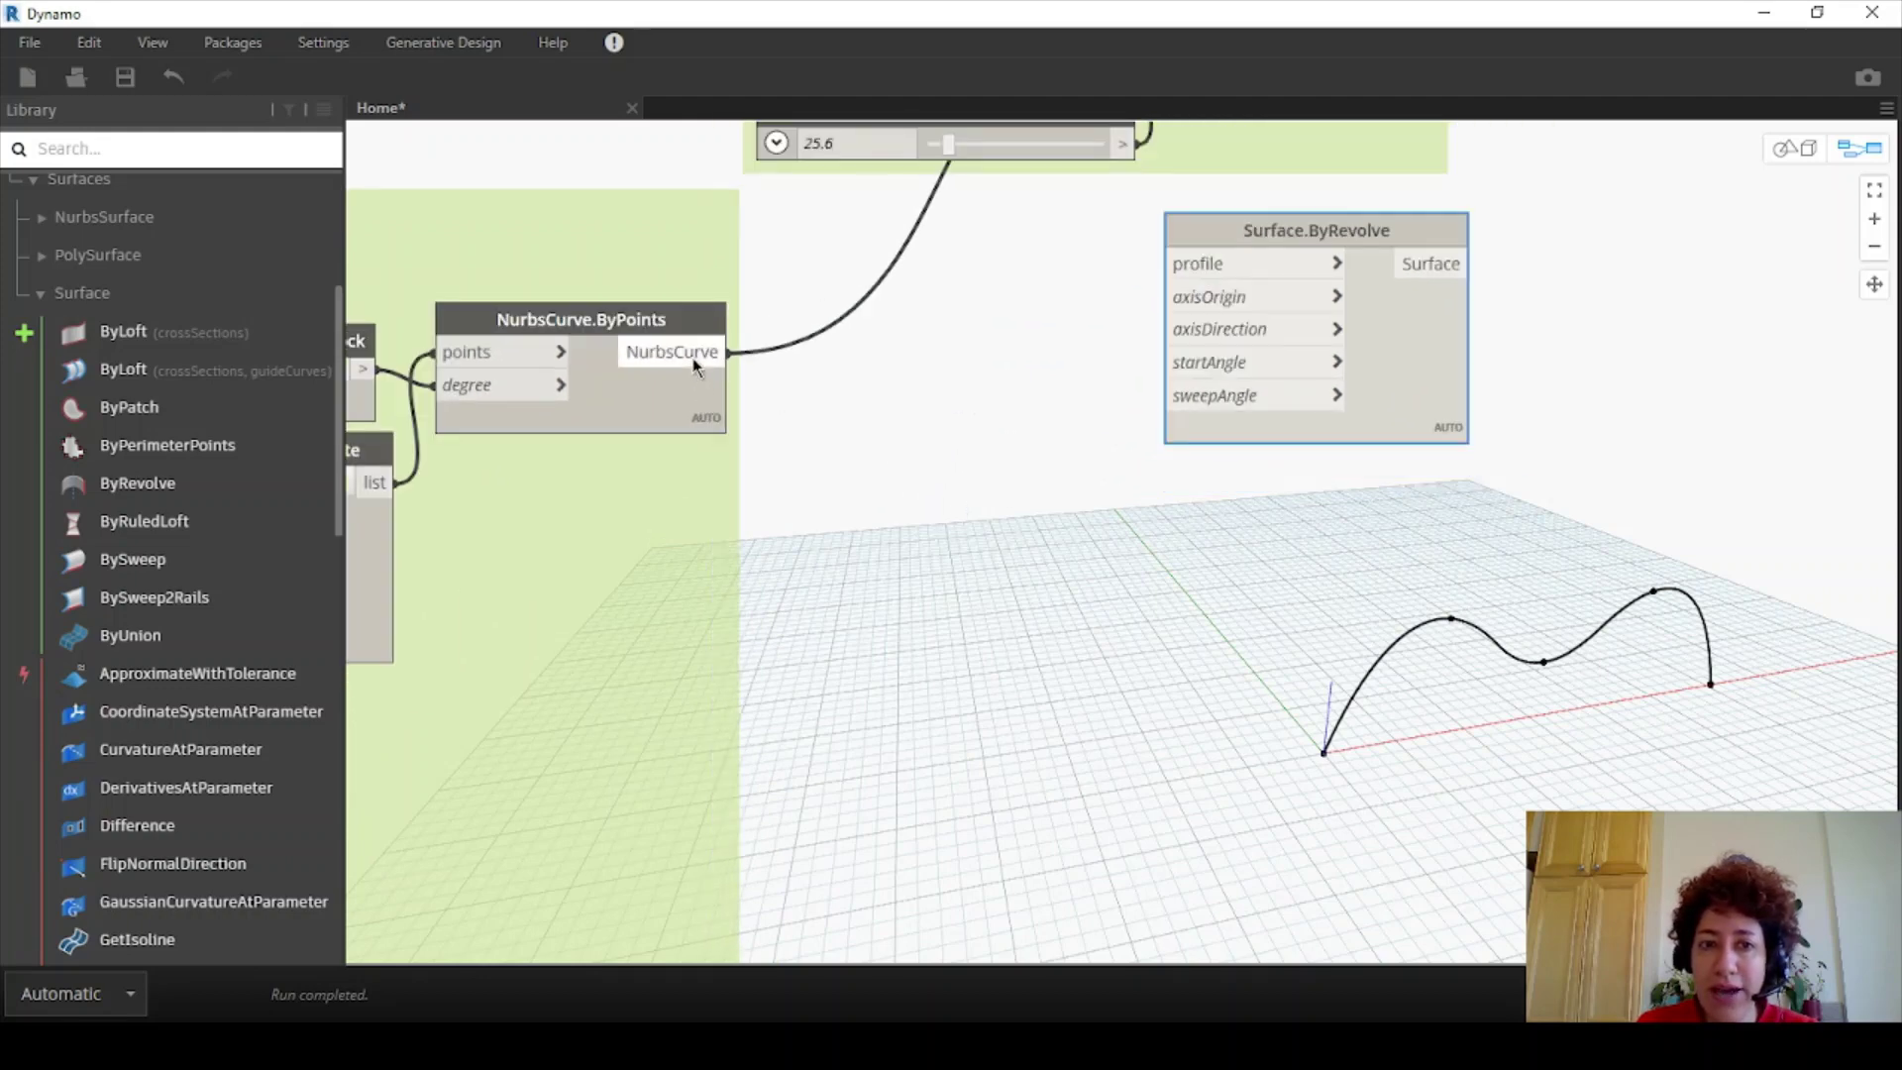
{"action": "left_click_drag", "start_coordinate": [706, 355], "coordinate": [1172, 262]}
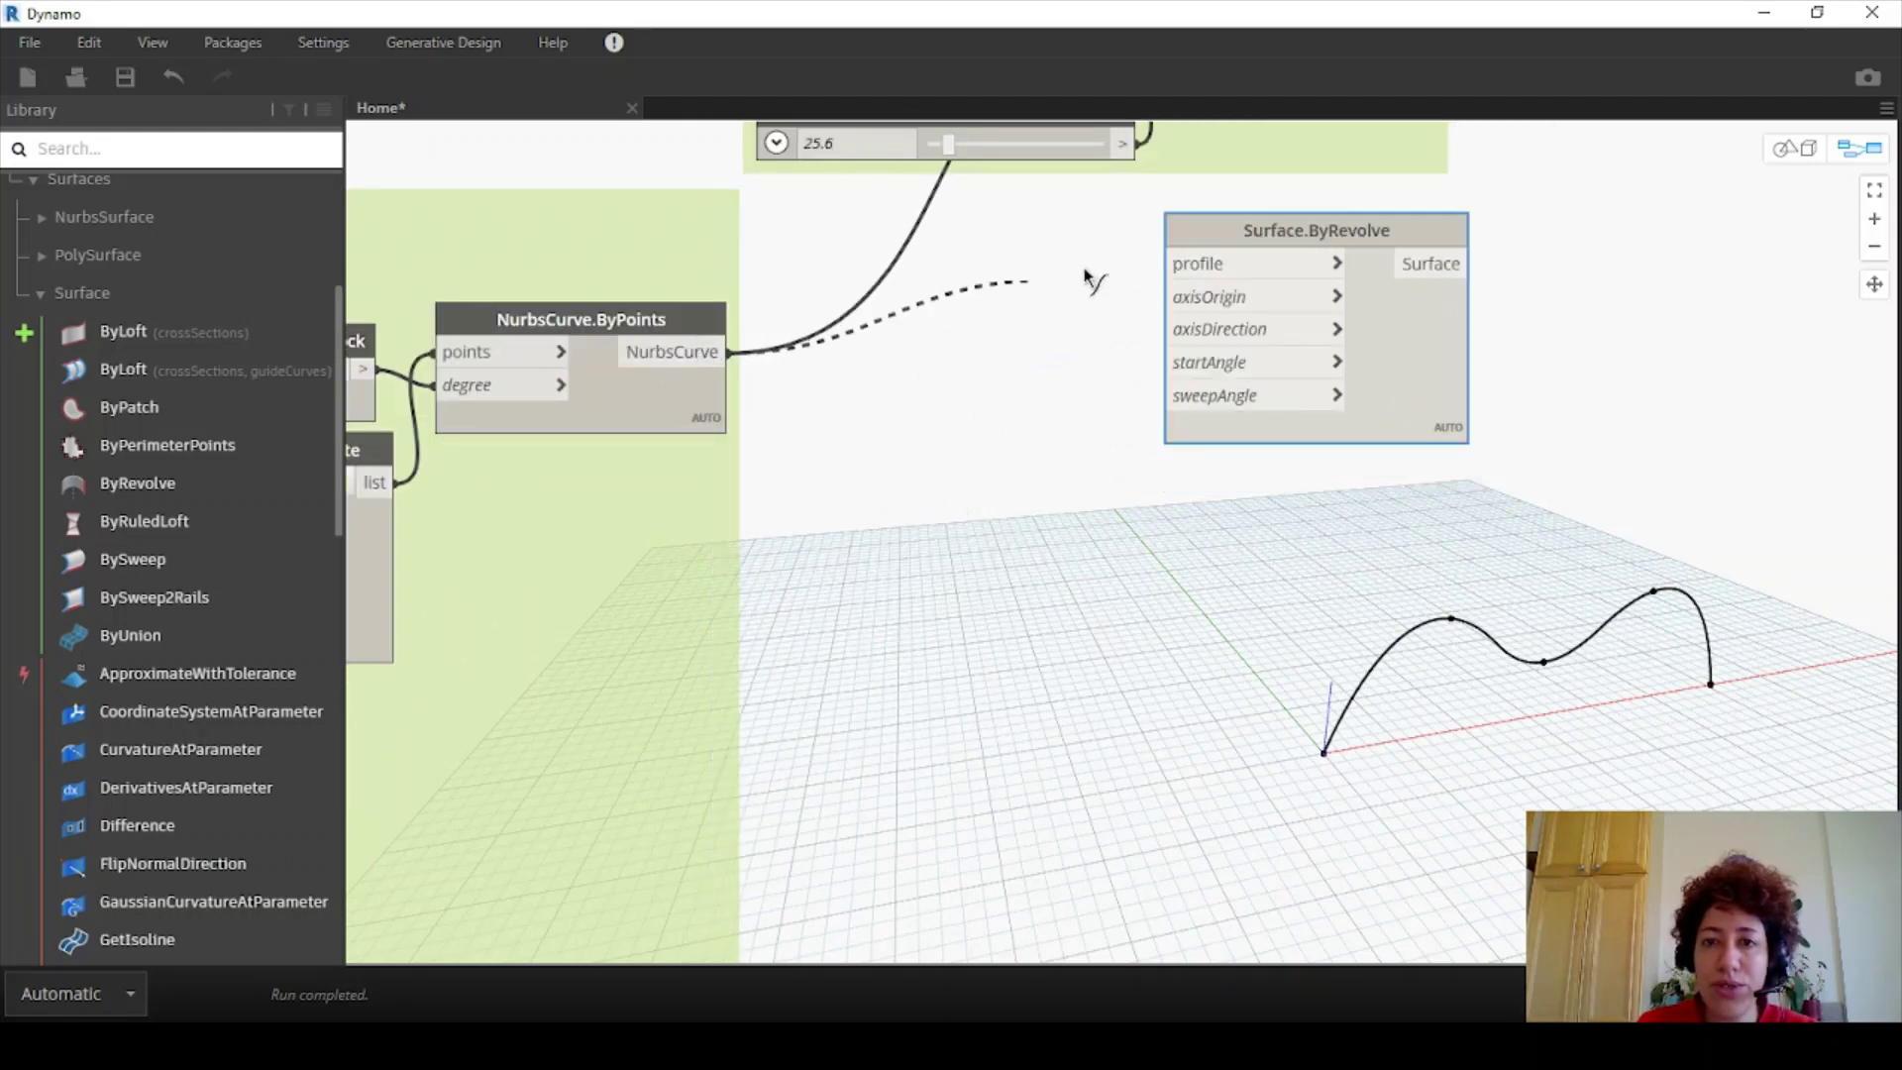
{"action": "left_click", "coordinate": [1171, 264]}
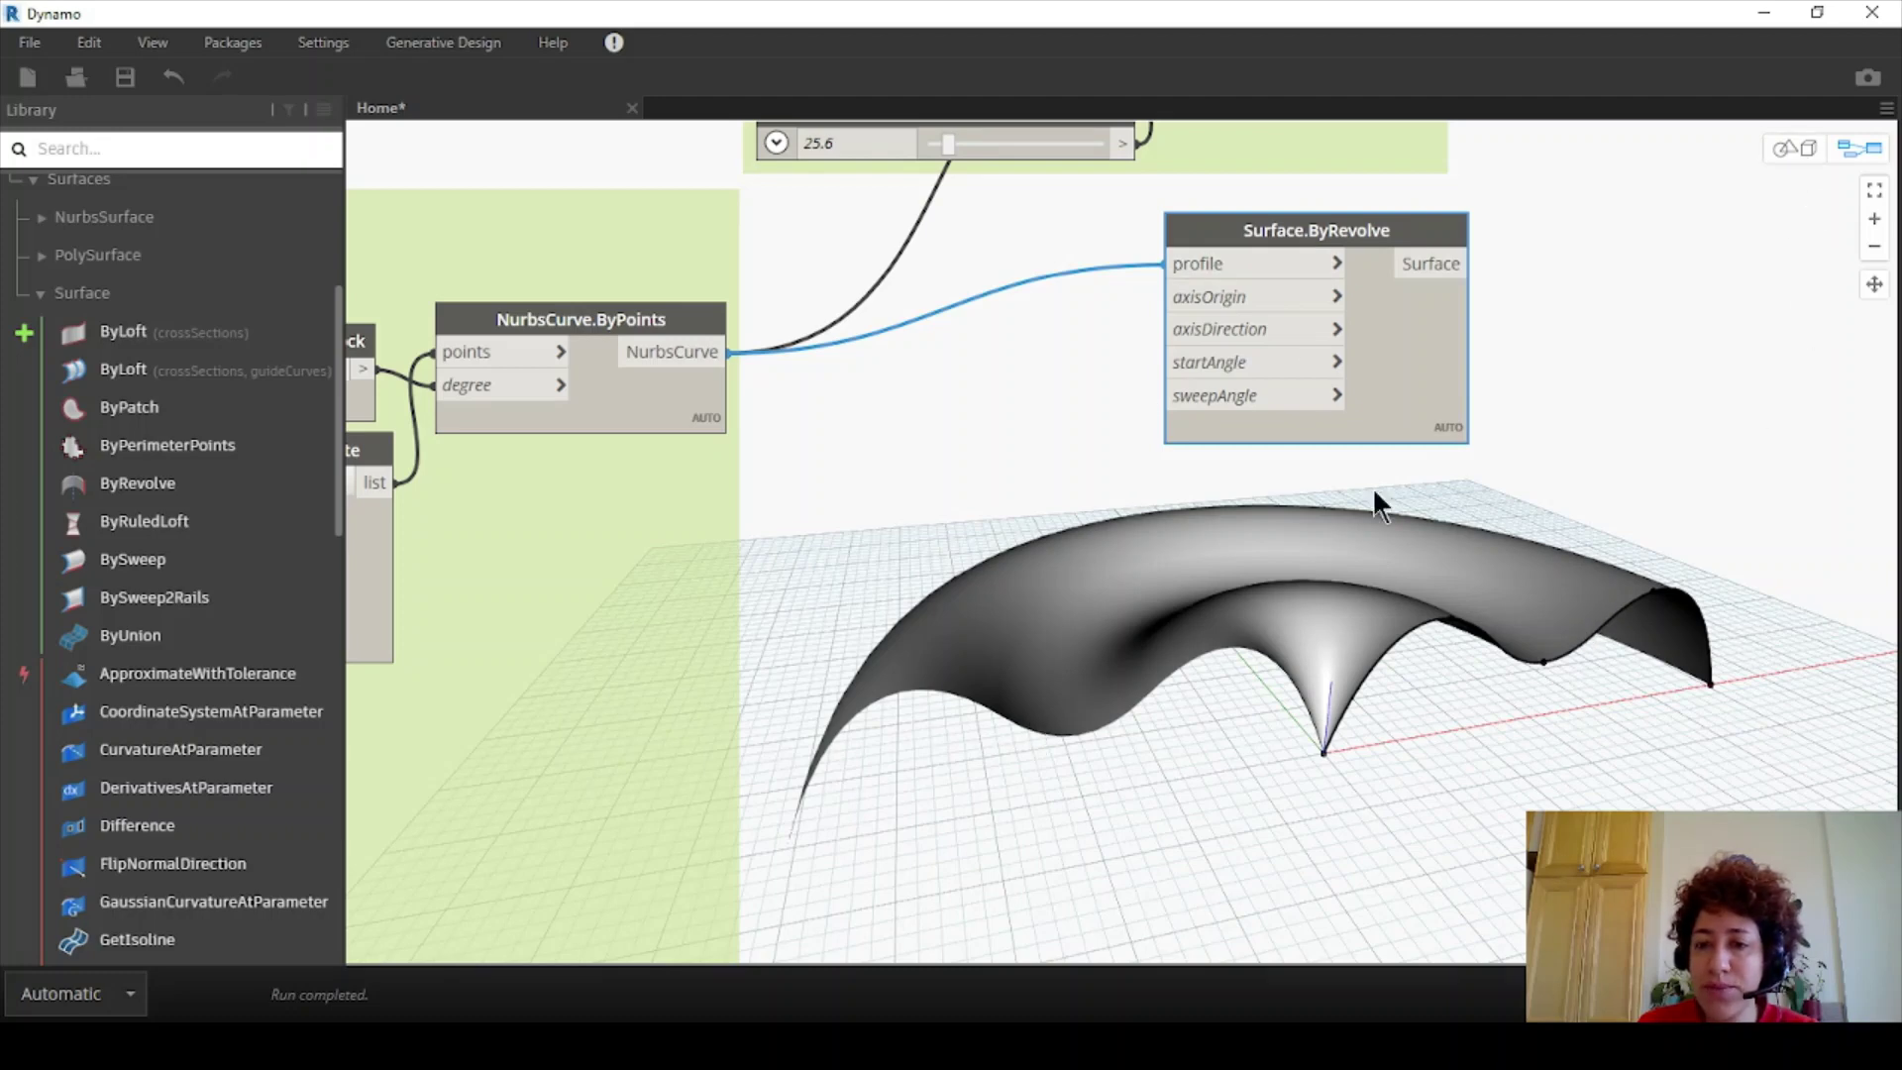
- Orbit the 3D preview to inspect the revolved surface, then return to the graph
{"action": "left_click", "coordinate": [1798, 148]}
{"action": "mouse_move", "coordinate": [1466, 619]}
{"action": "right_mouse_down"}
{"action": "mouse_move", "coordinate": [1478, 577]}
{"action": "mouse_move", "coordinate": [1484, 649]}
{"action": "right_mouse_up"}
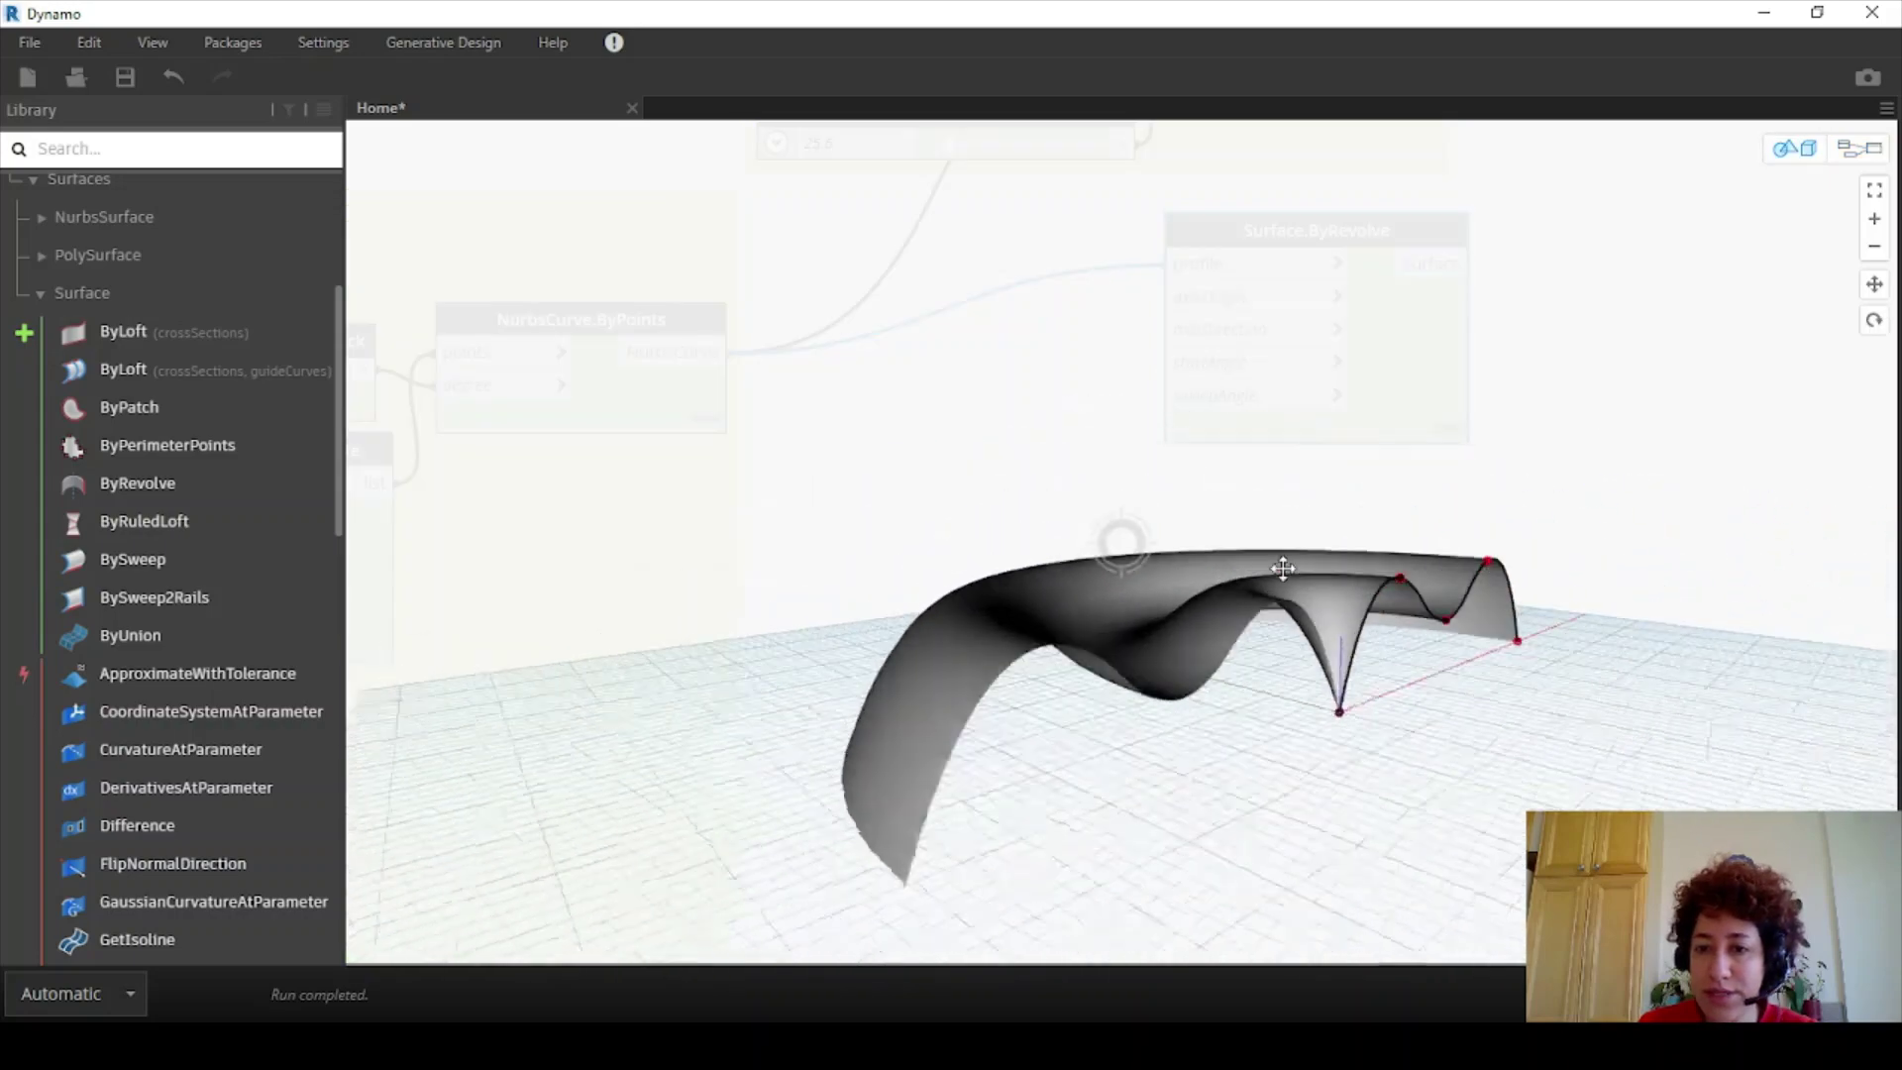
{"action": "key", "text": "ctrl+b"}
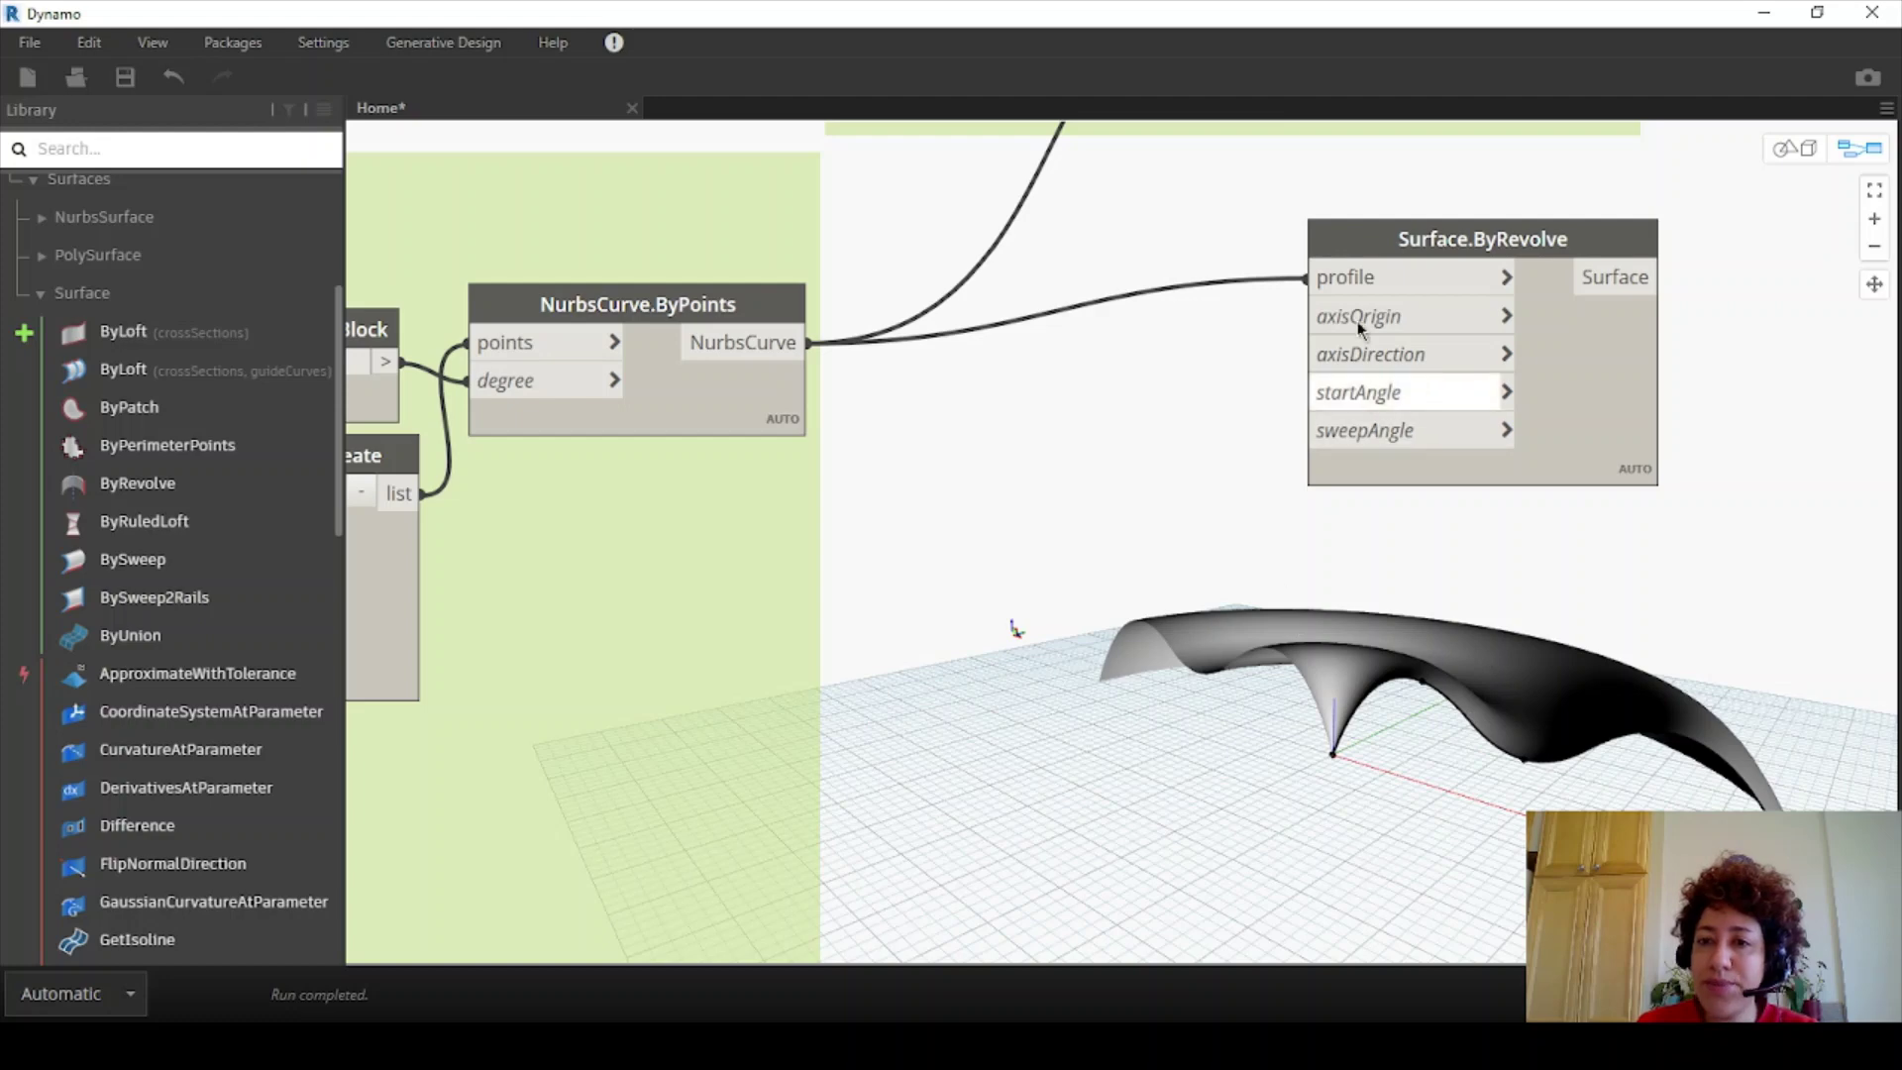
- Move Surface.ByRevolve further right and clear the selection
{"action": "mouse_move", "coordinate": [1351, 449]}
{"action": "mouse_move", "coordinate": [1353, 312]}
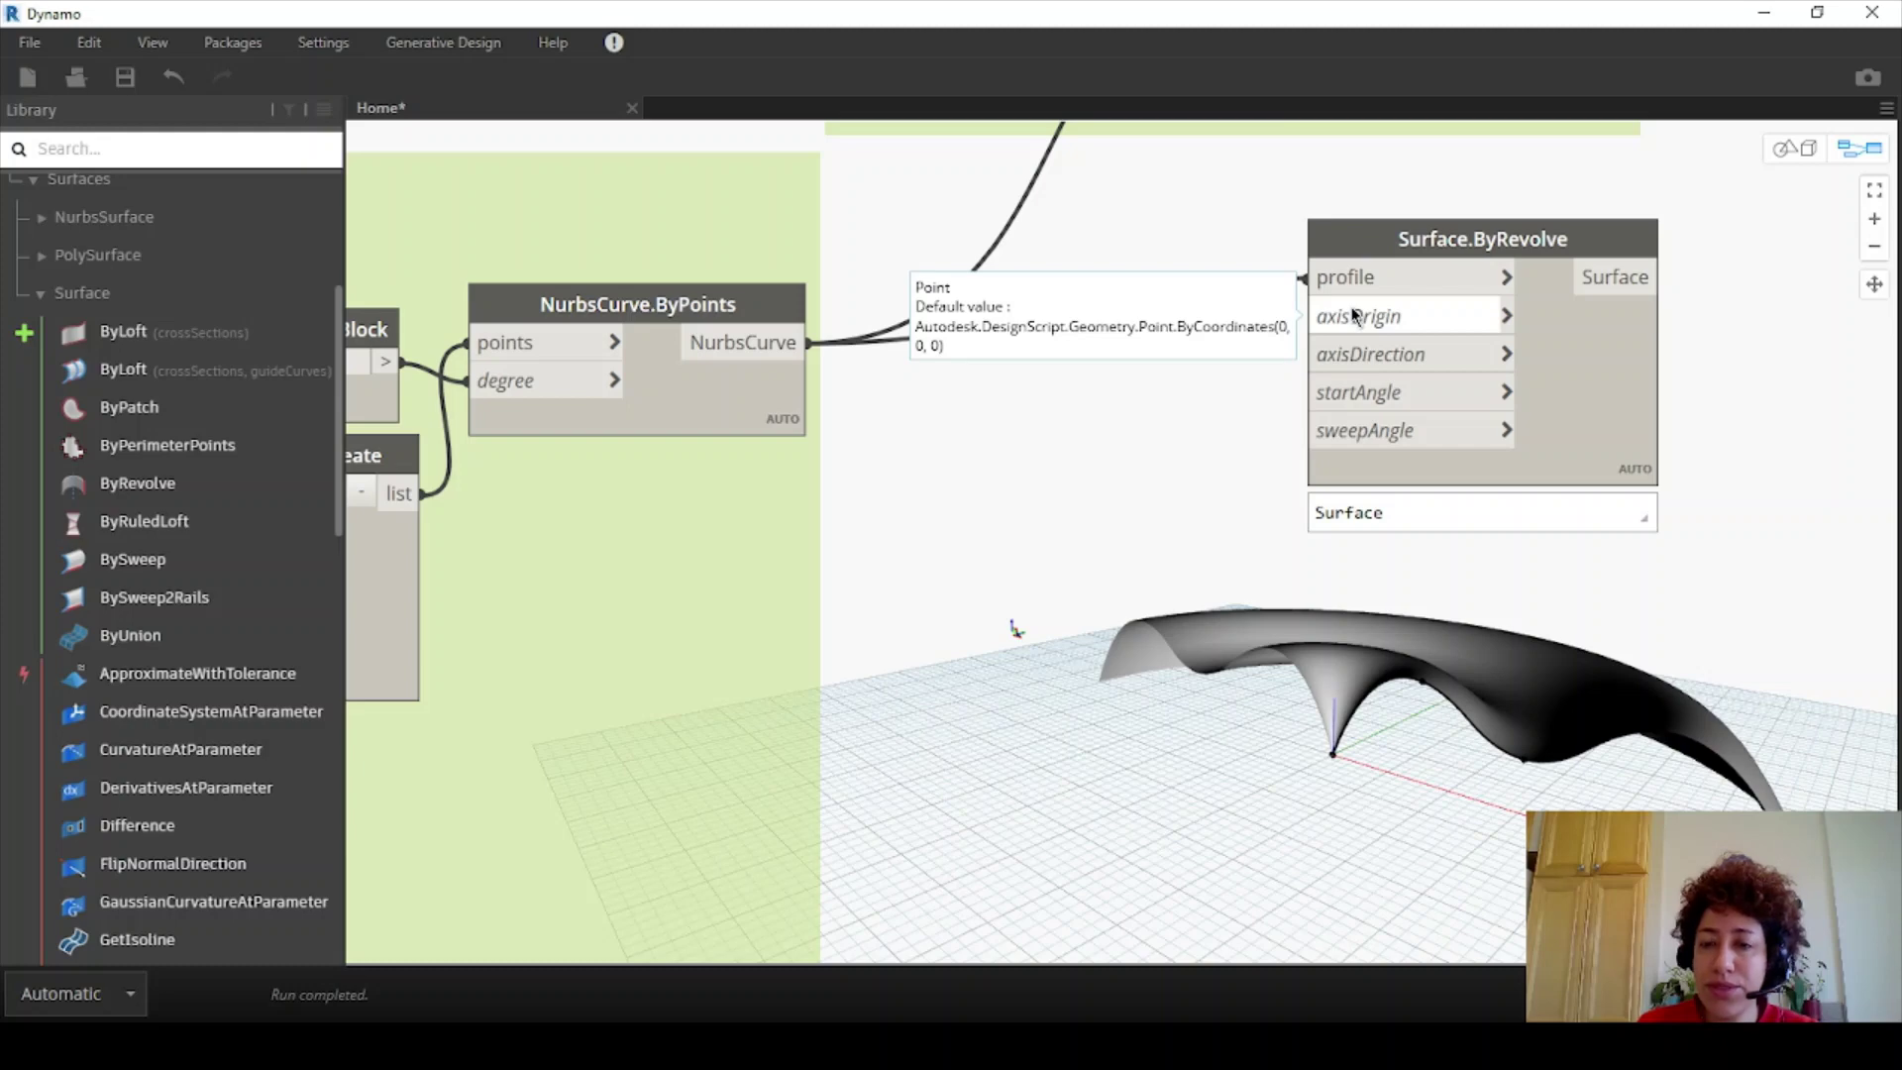
{"action": "scroll", "coordinate": [675, 402], "scroll_direction": "down", "scroll_amount": 2}
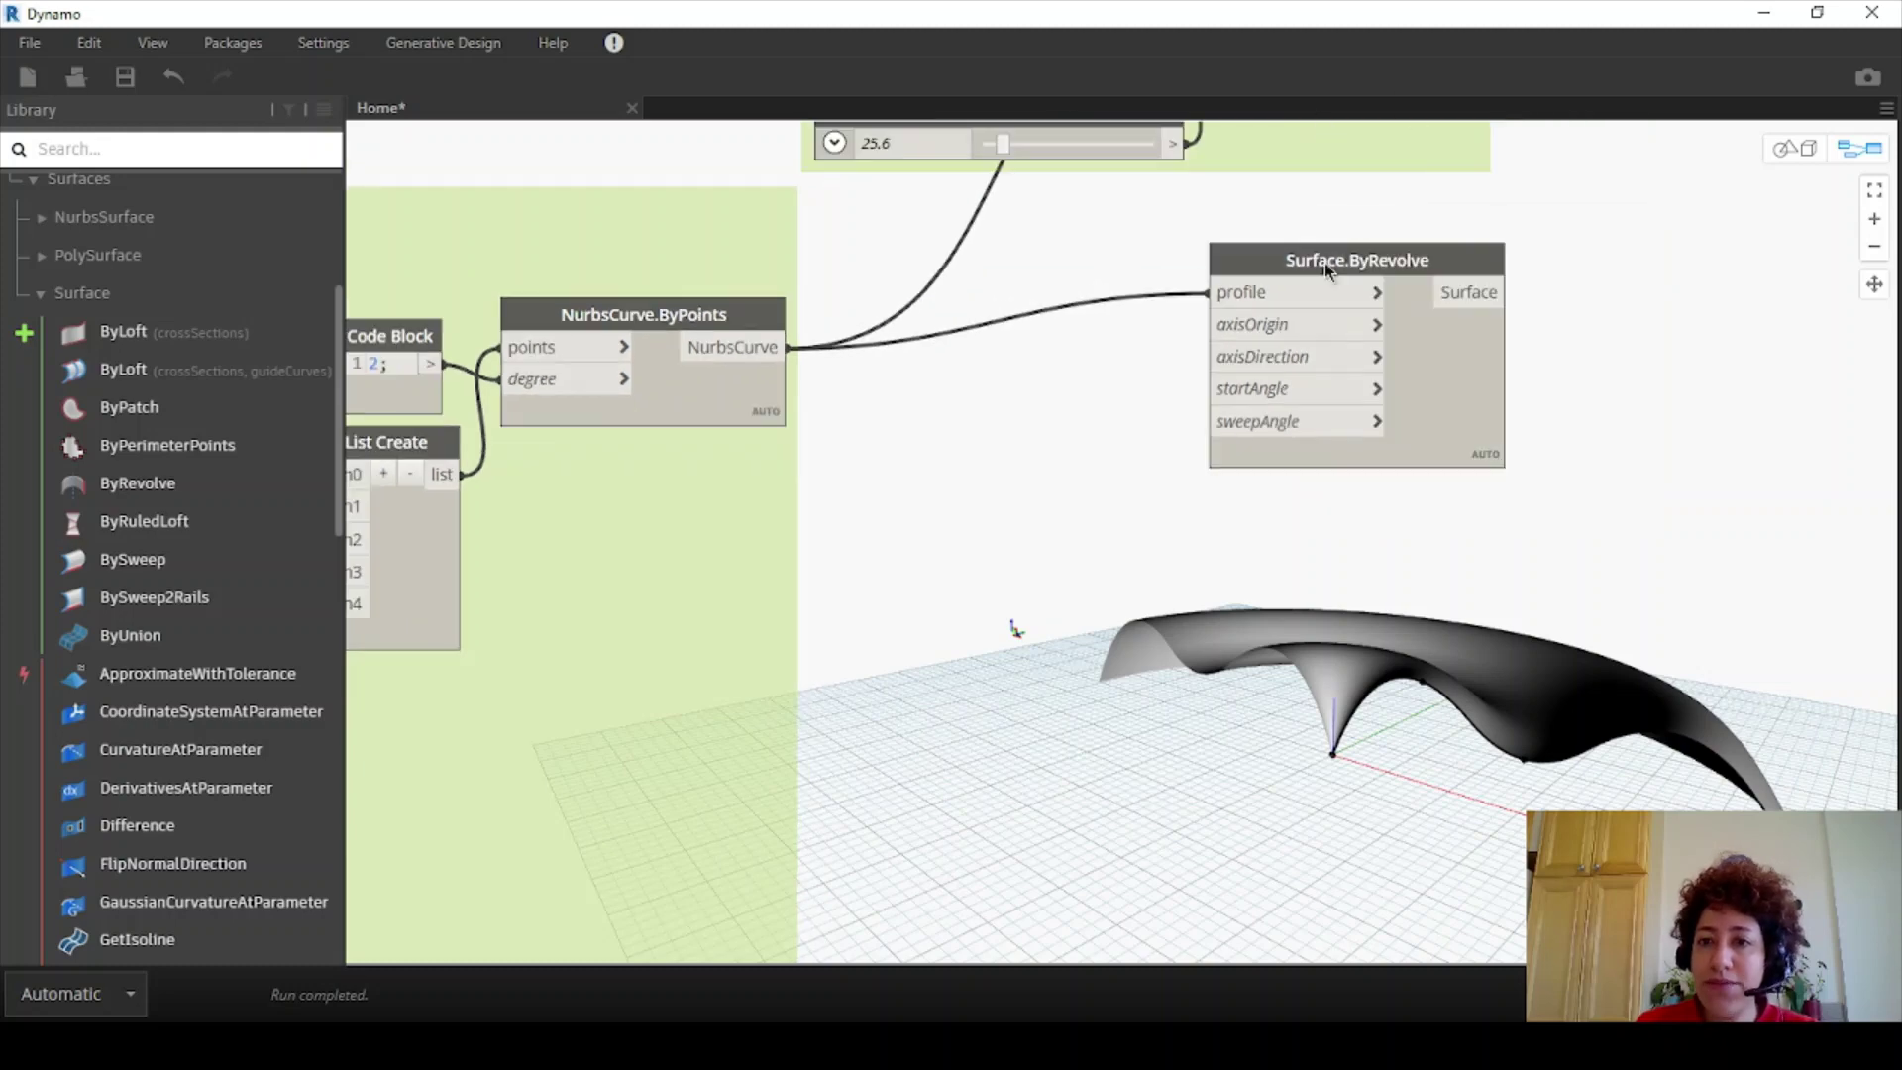
{"action": "left_click_drag", "start_coordinate": [1328, 267], "coordinate": [1521, 266]}
{"action": "left_click", "coordinate": [1058, 503]}
{"action": "scroll", "coordinate": [802, 476], "scroll_direction": "up", "scroll_amount": 1}
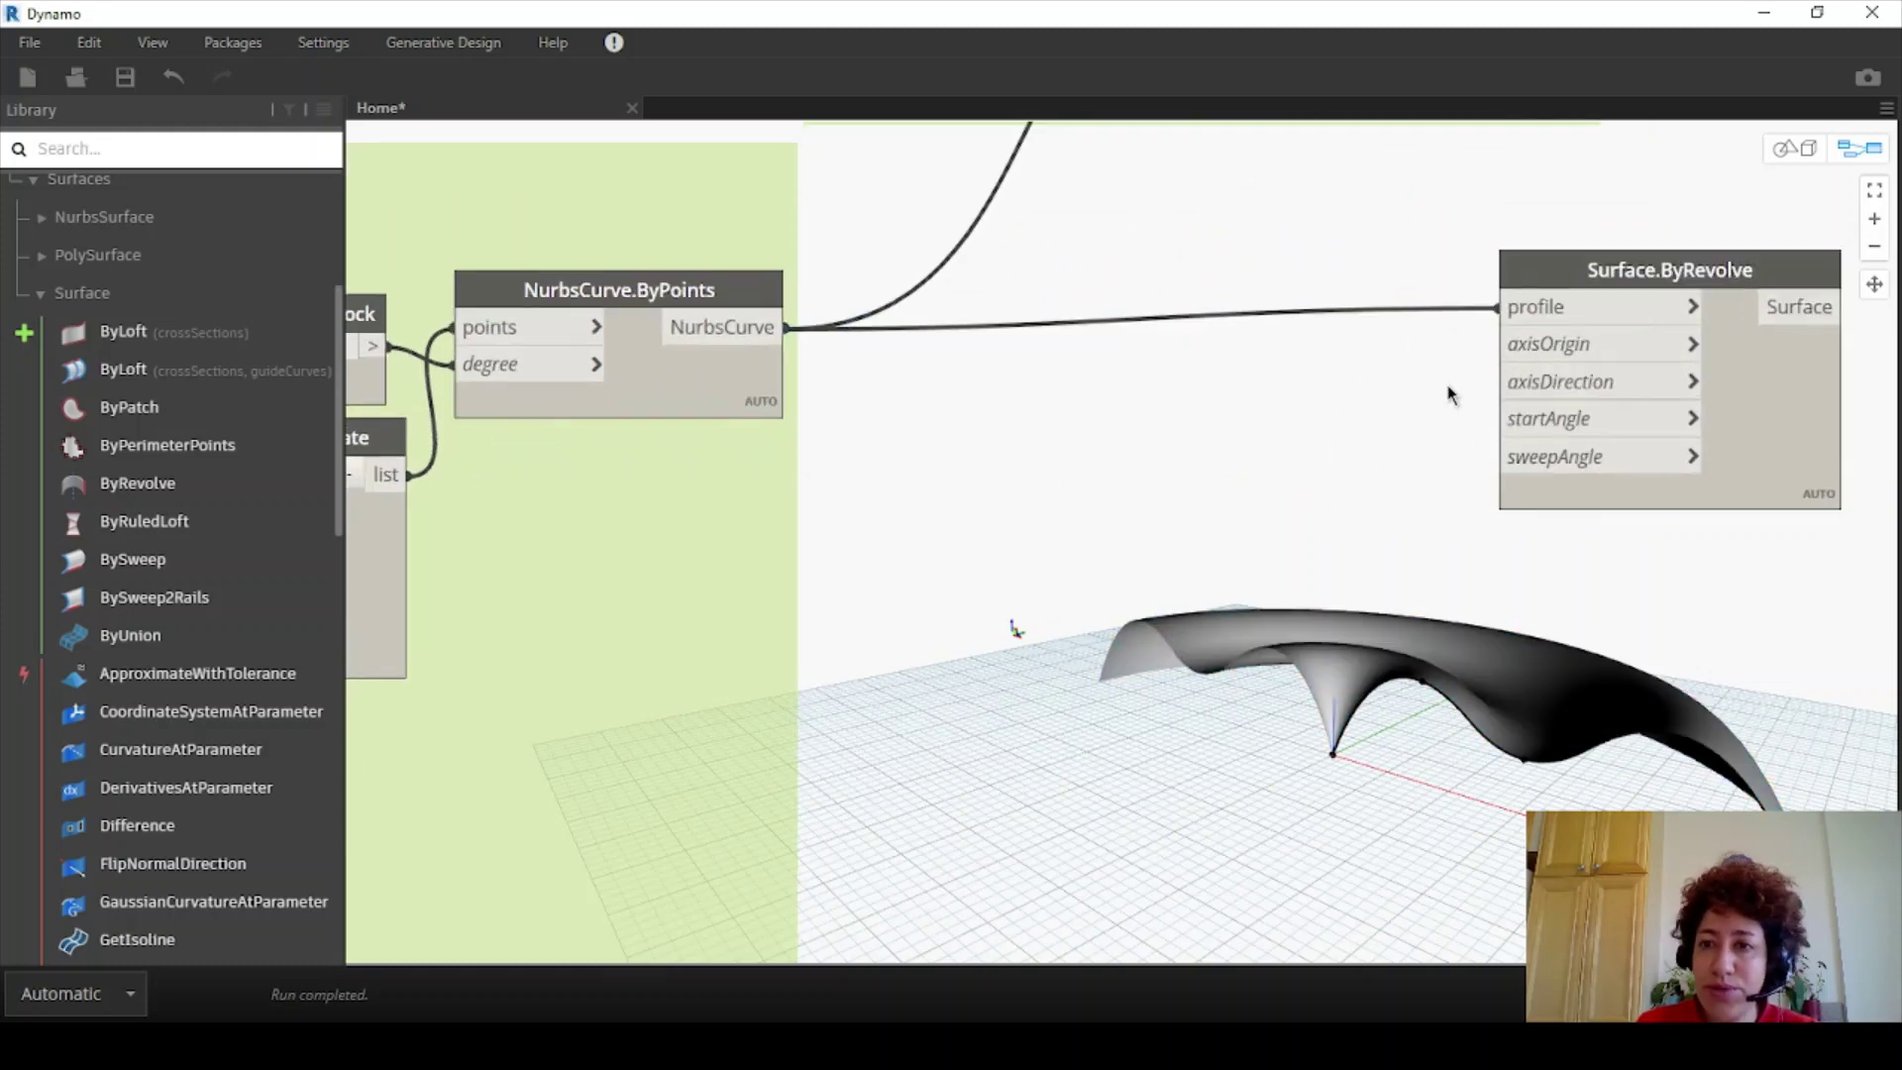
{"action": "mouse_move", "coordinate": [1551, 349]}
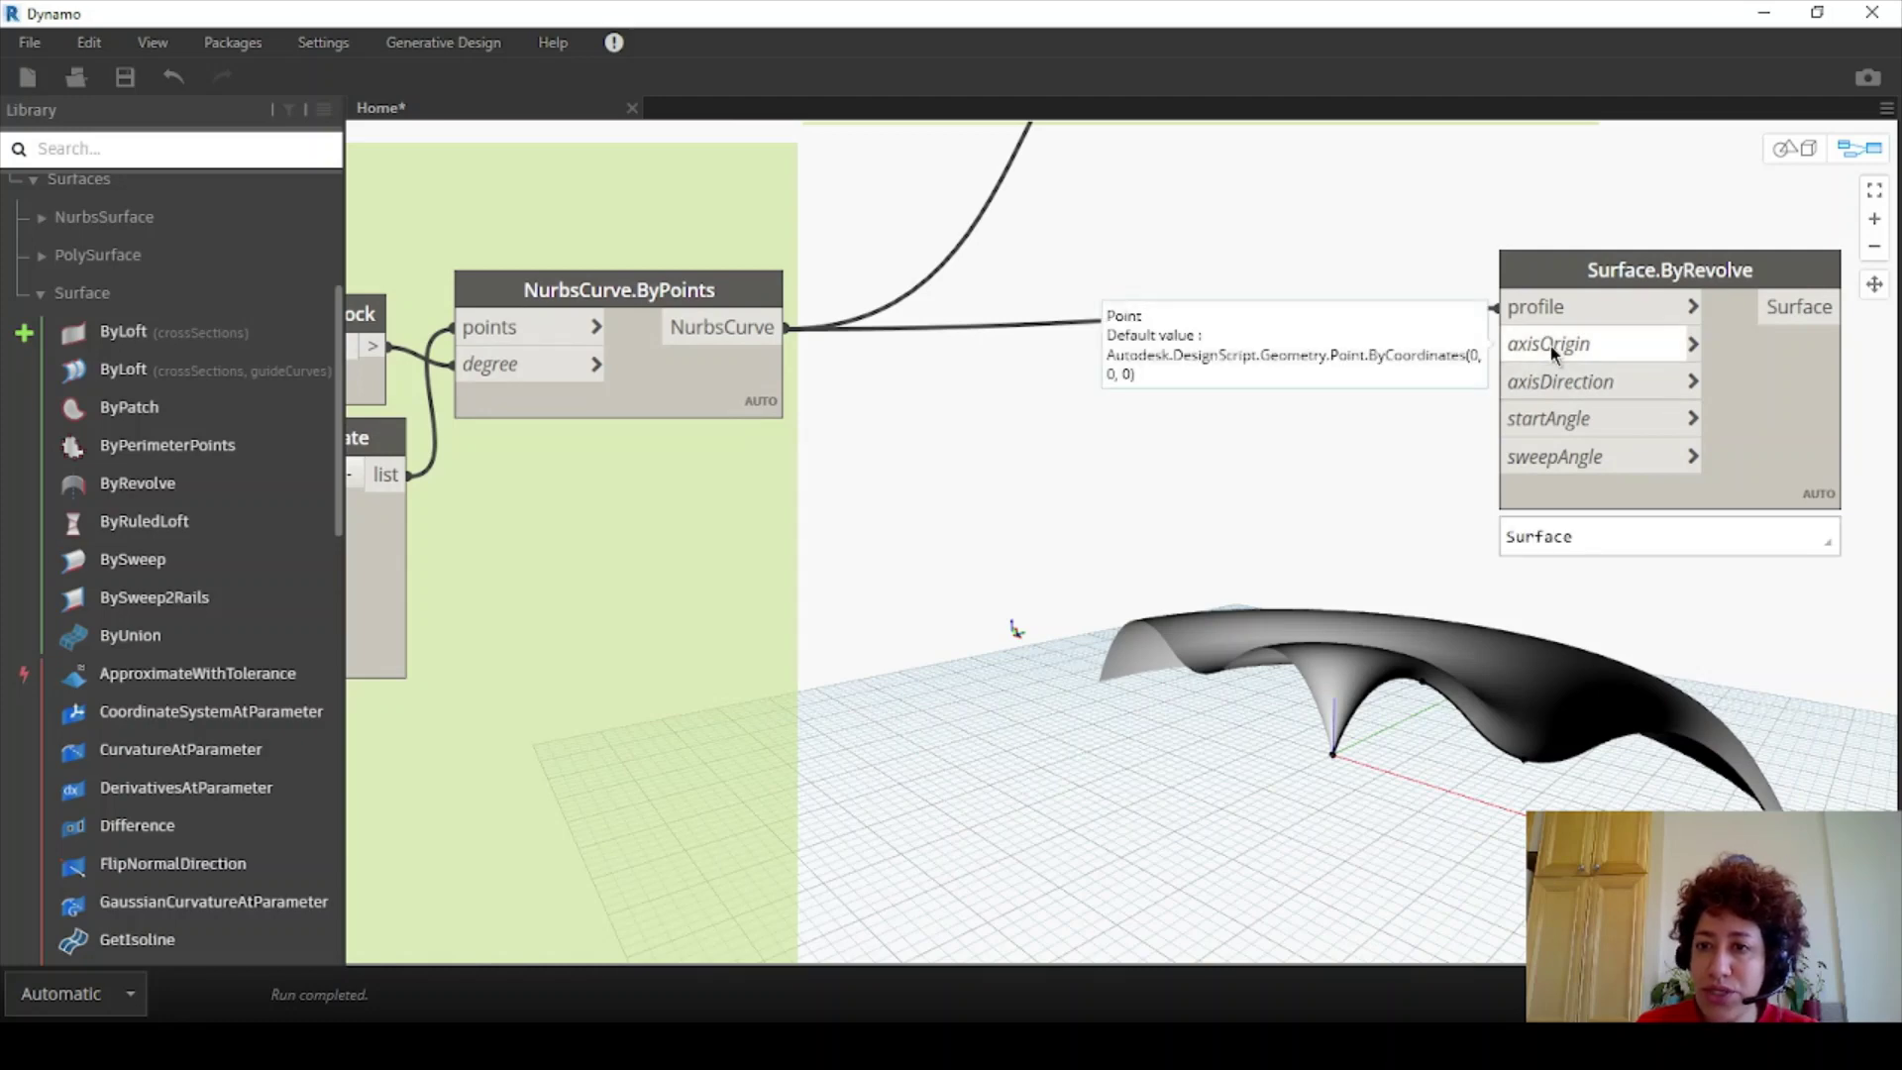
{"action": "mouse_move", "coordinate": [1526, 382]}
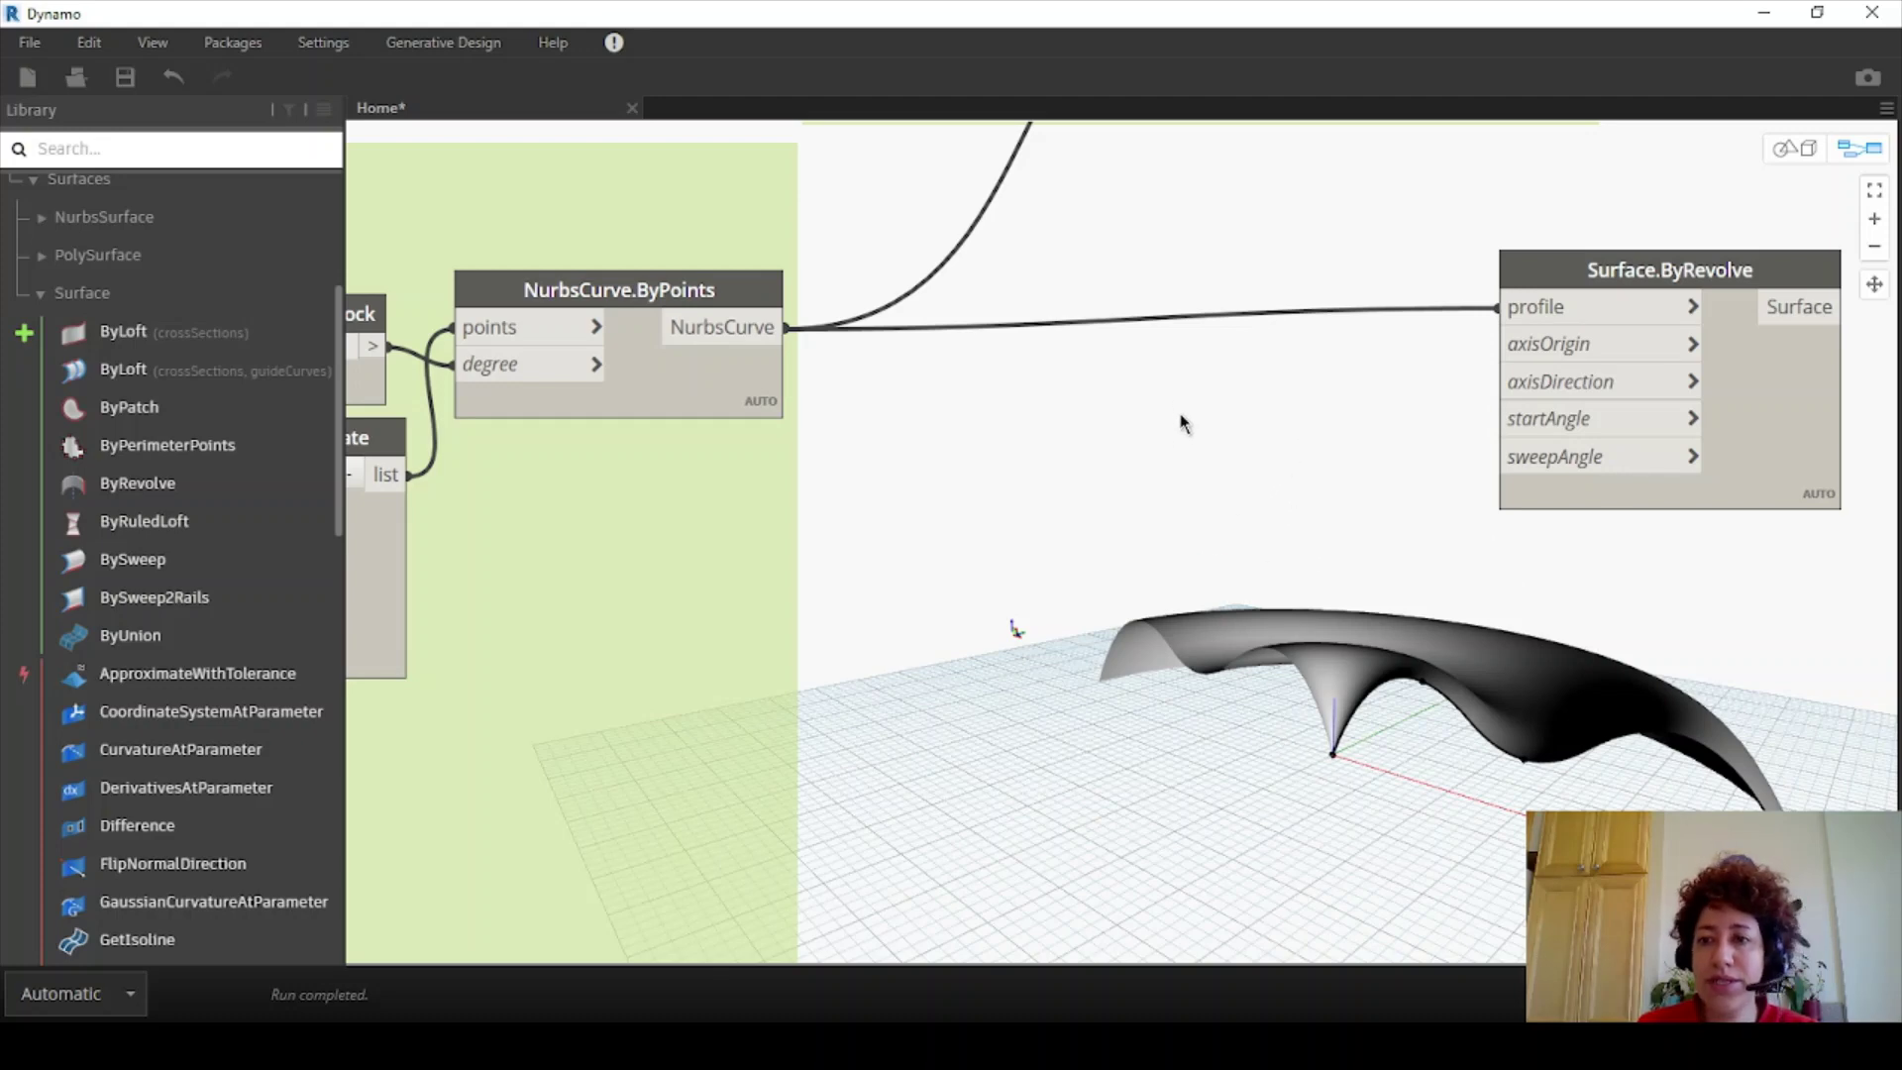
- Add a Point.ByCoordinates node and place it up and left
{"action": "right_click", "coordinate": [1224, 394]}
{"action": "type", "text": "point"}
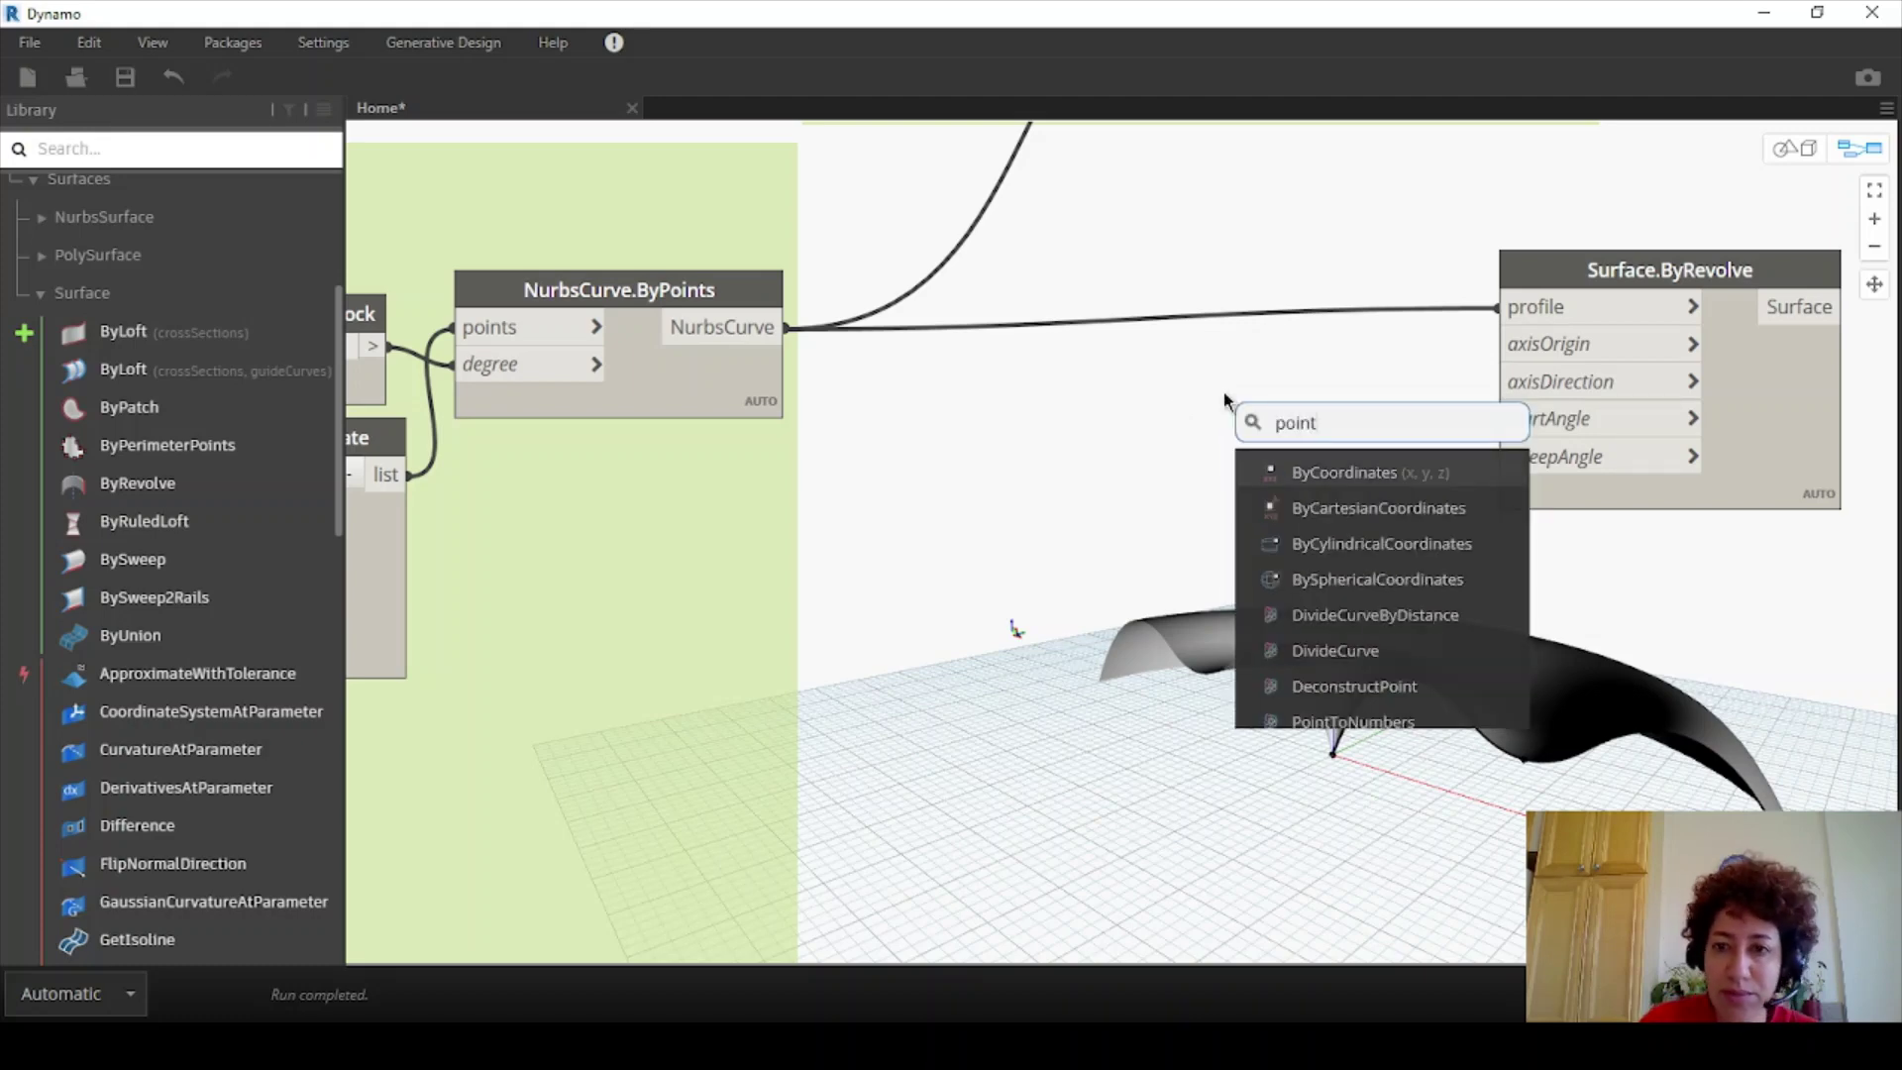
{"action": "left_click", "coordinate": [1347, 473]}
{"action": "left_click_drag", "start_coordinate": [1507, 501], "coordinate": [1265, 388]}
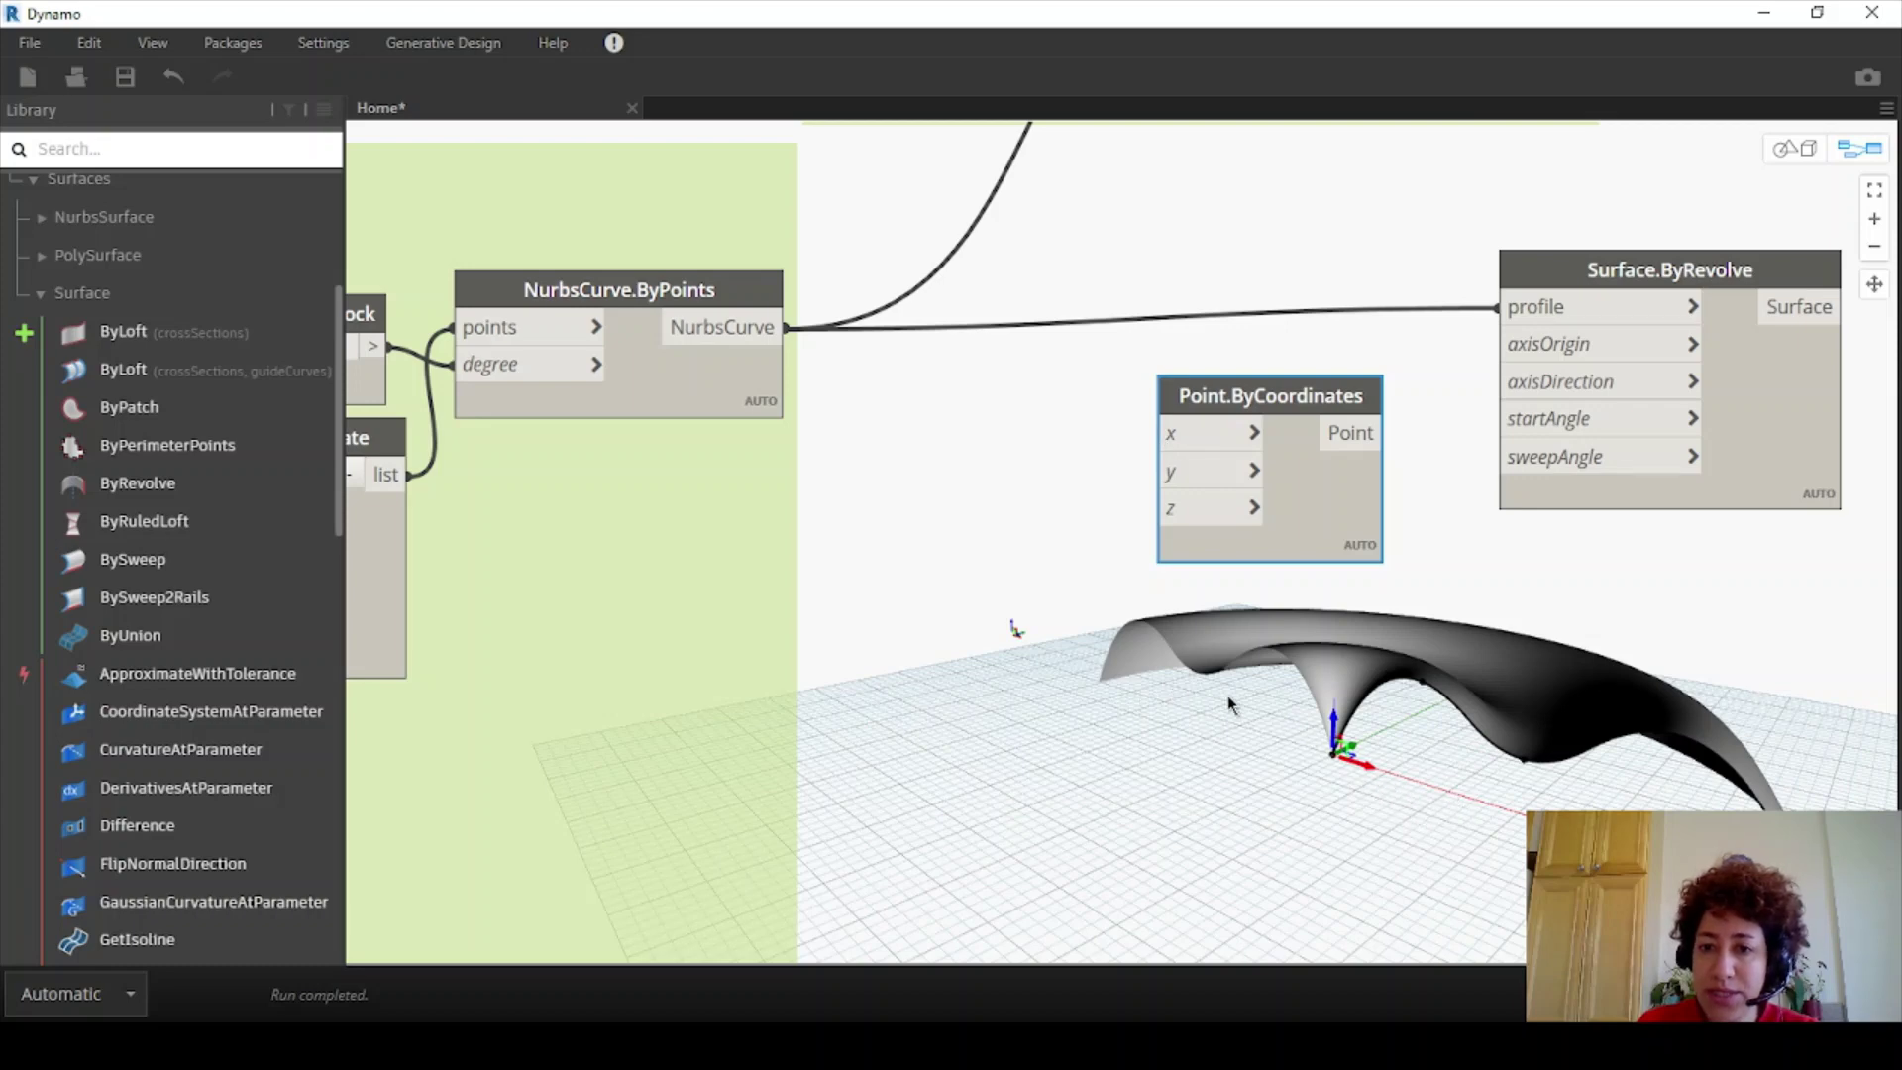
- Add a Number Slider beside the point node with Min -20 and Max 0
{"action": "double_click", "coordinate": [888, 472]}
{"action": "type", "text": "s"}
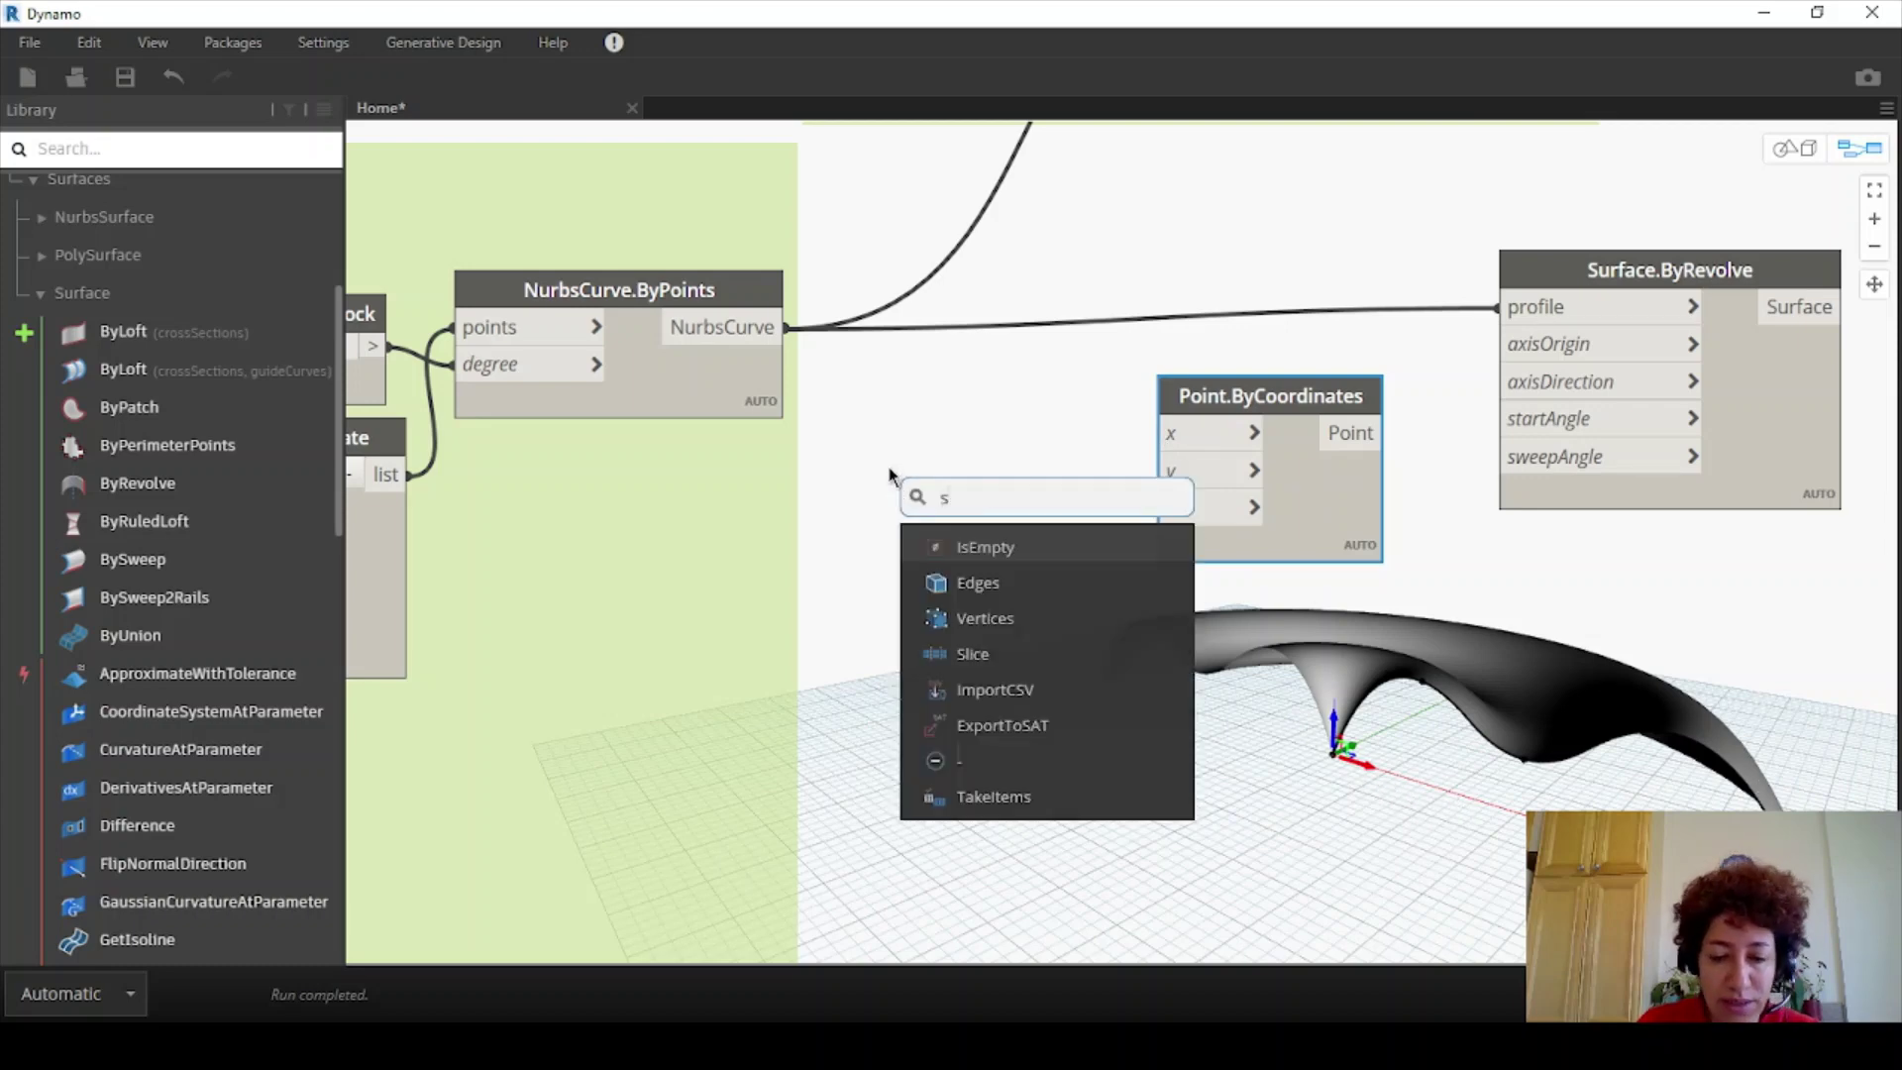
{"action": "type", "text": "lider"}
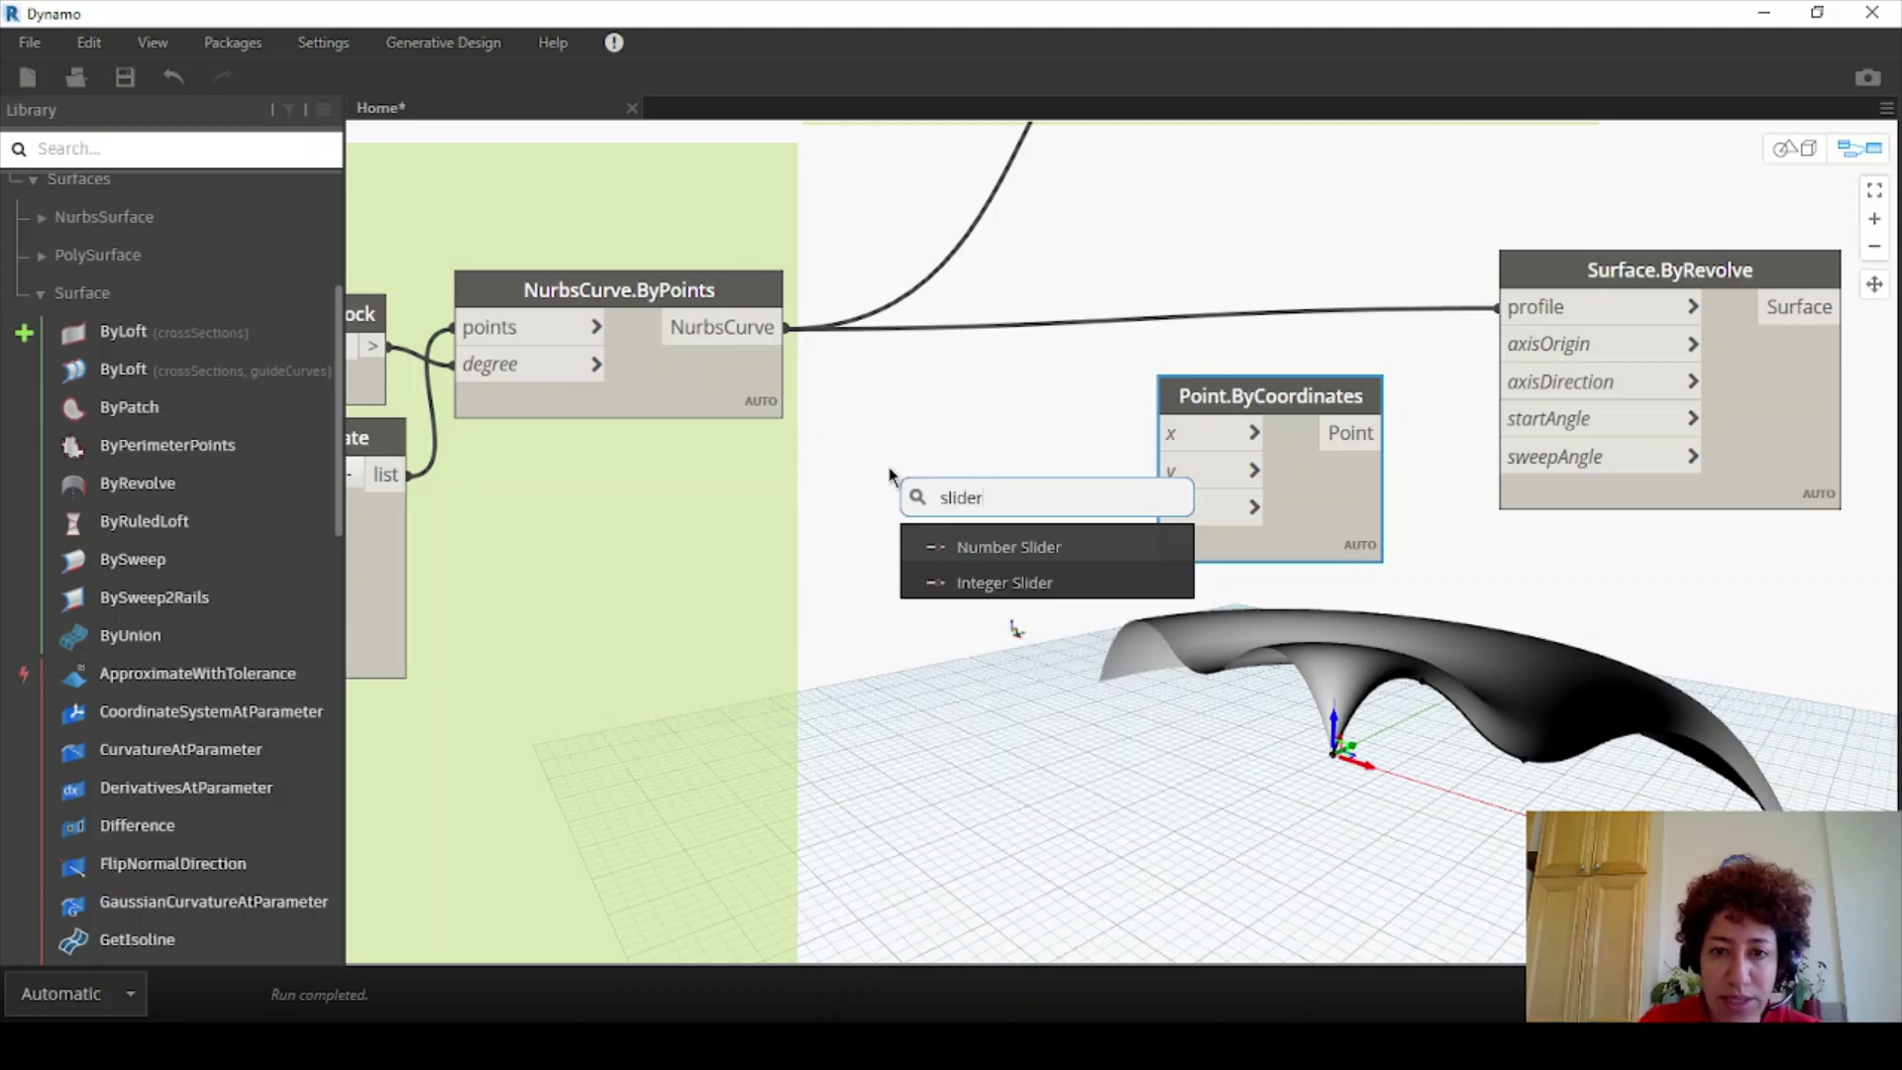
{"action": "left_click", "coordinate": [994, 545]}
{"action": "left_click_drag", "start_coordinate": [1055, 577], "coordinate": [680, 458]}
{"action": "left_click", "coordinate": [642, 485]}
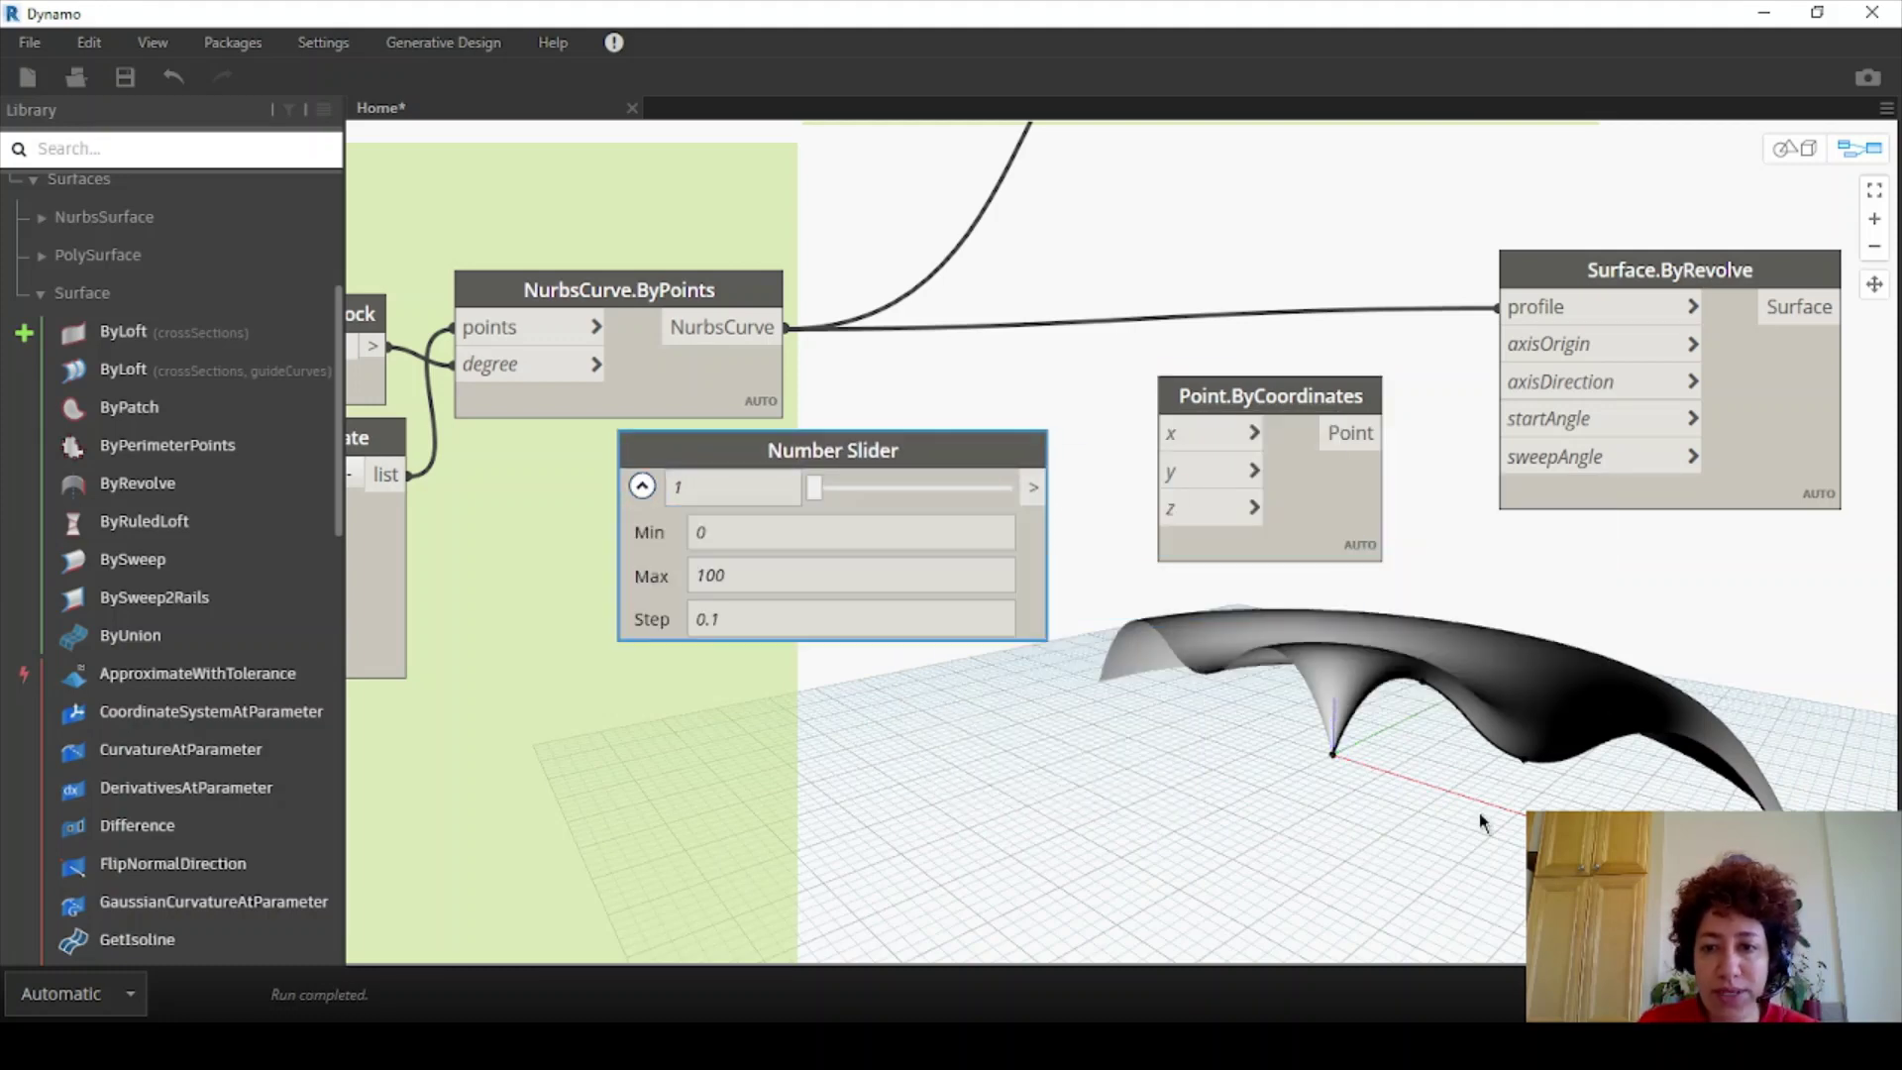
{"action": "left_click", "coordinate": [738, 545]}
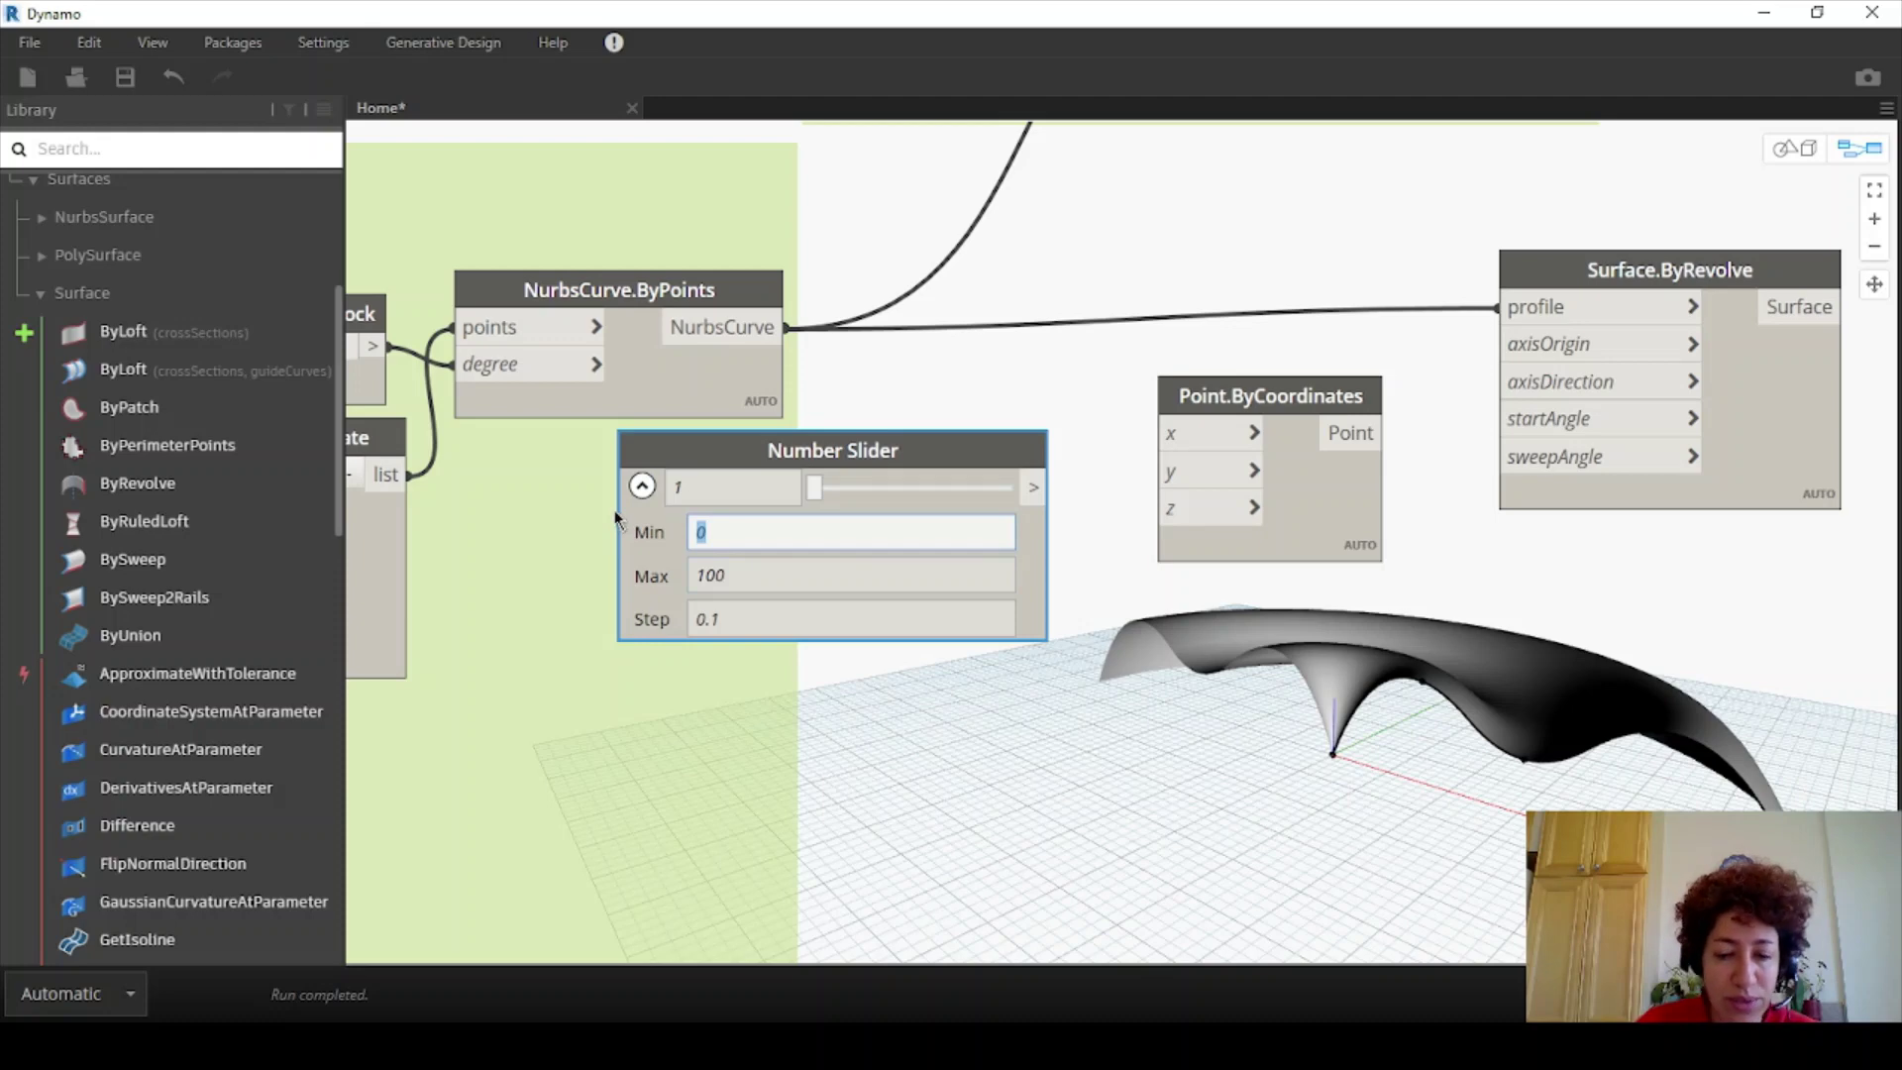
{"action": "type", "text": "-20"}
{"action": "left_click", "coordinate": [789, 575]}
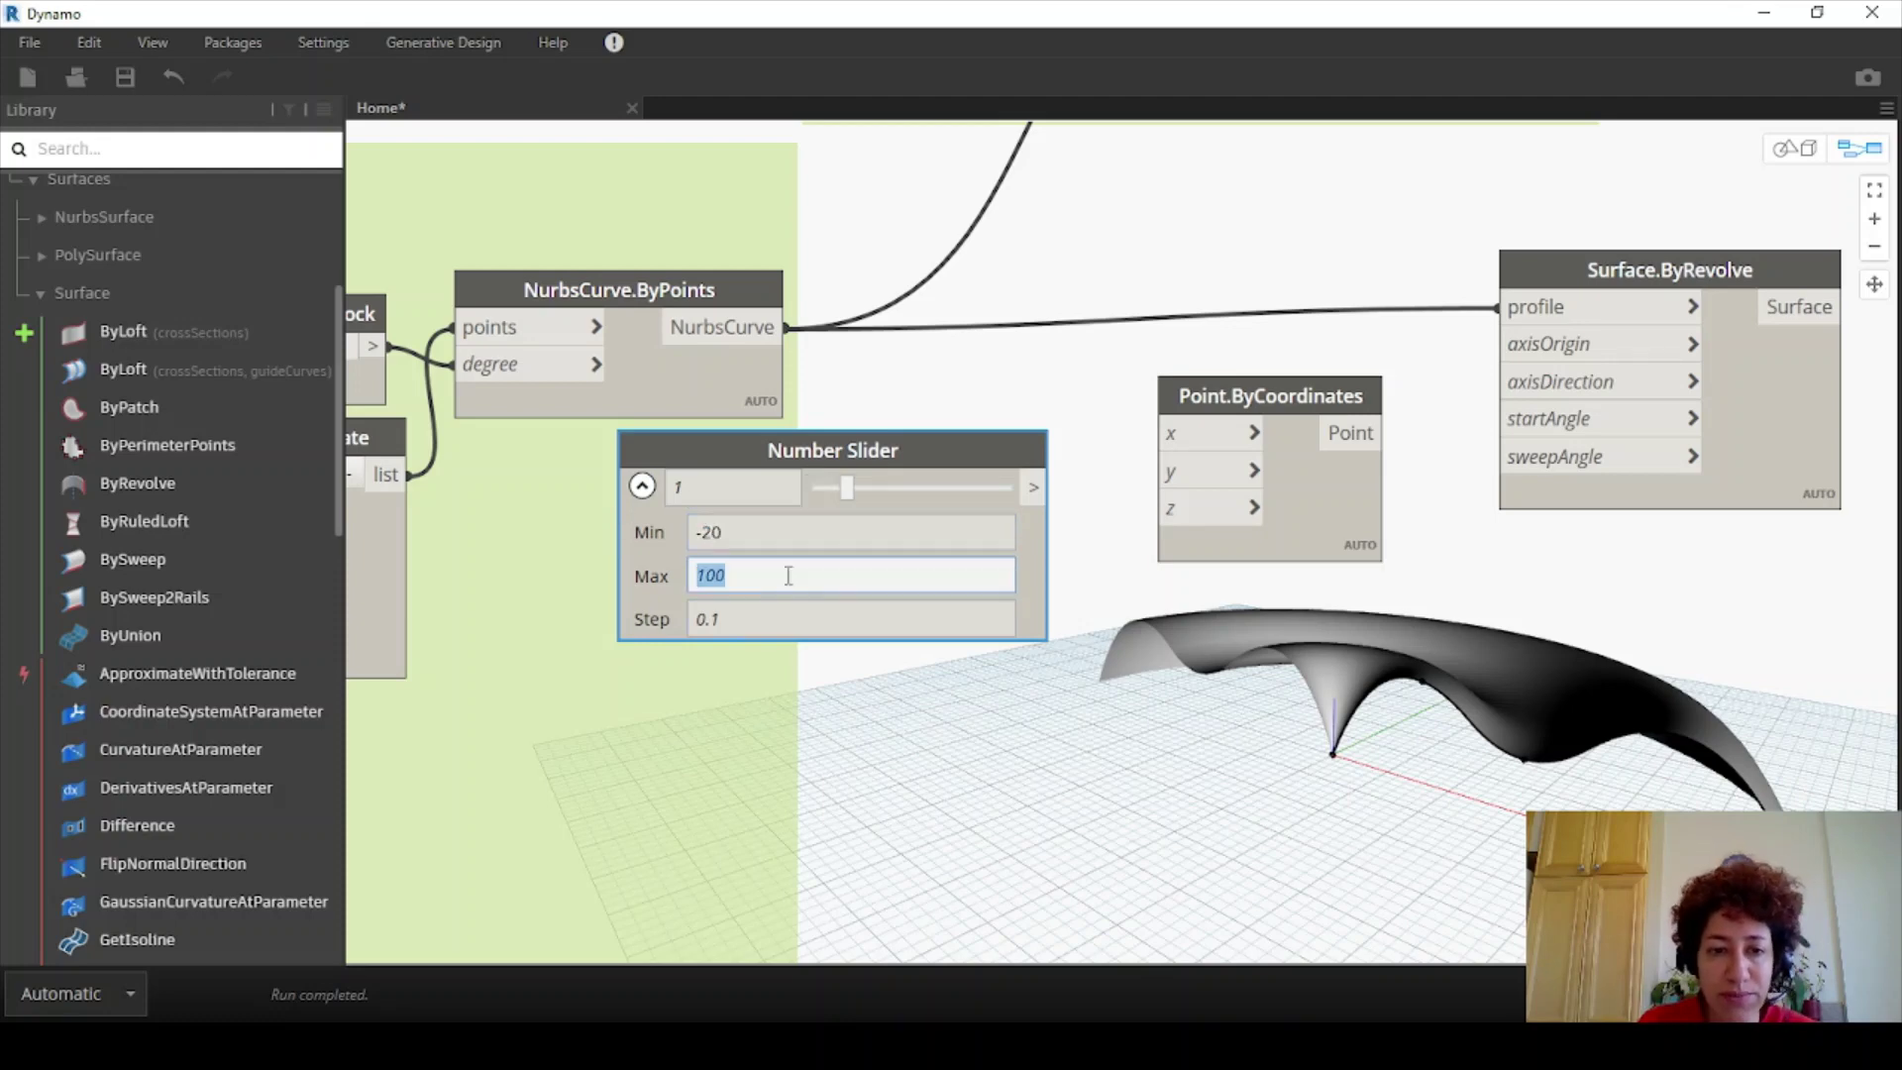
{"action": "type", "text": "0"}
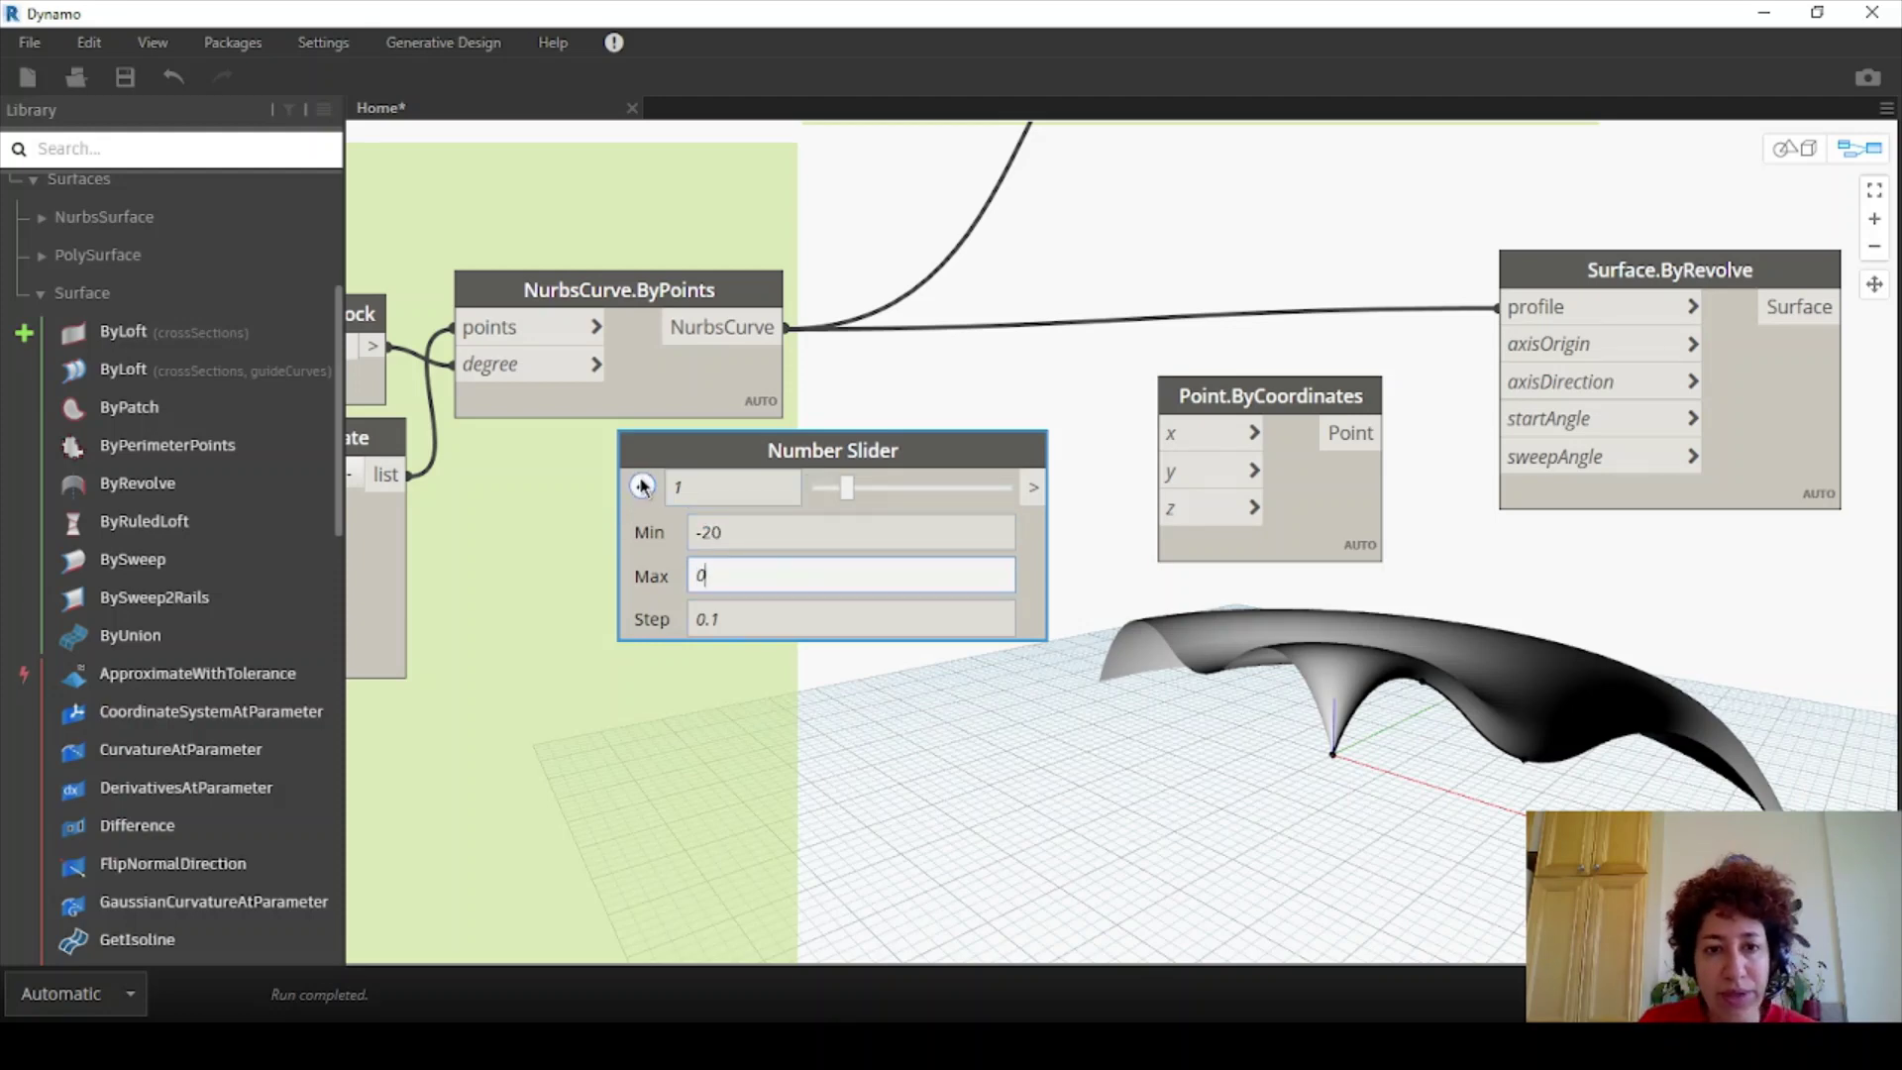
{"action": "left_click", "coordinate": [642, 486]}
{"action": "left_click", "coordinate": [642, 487]}
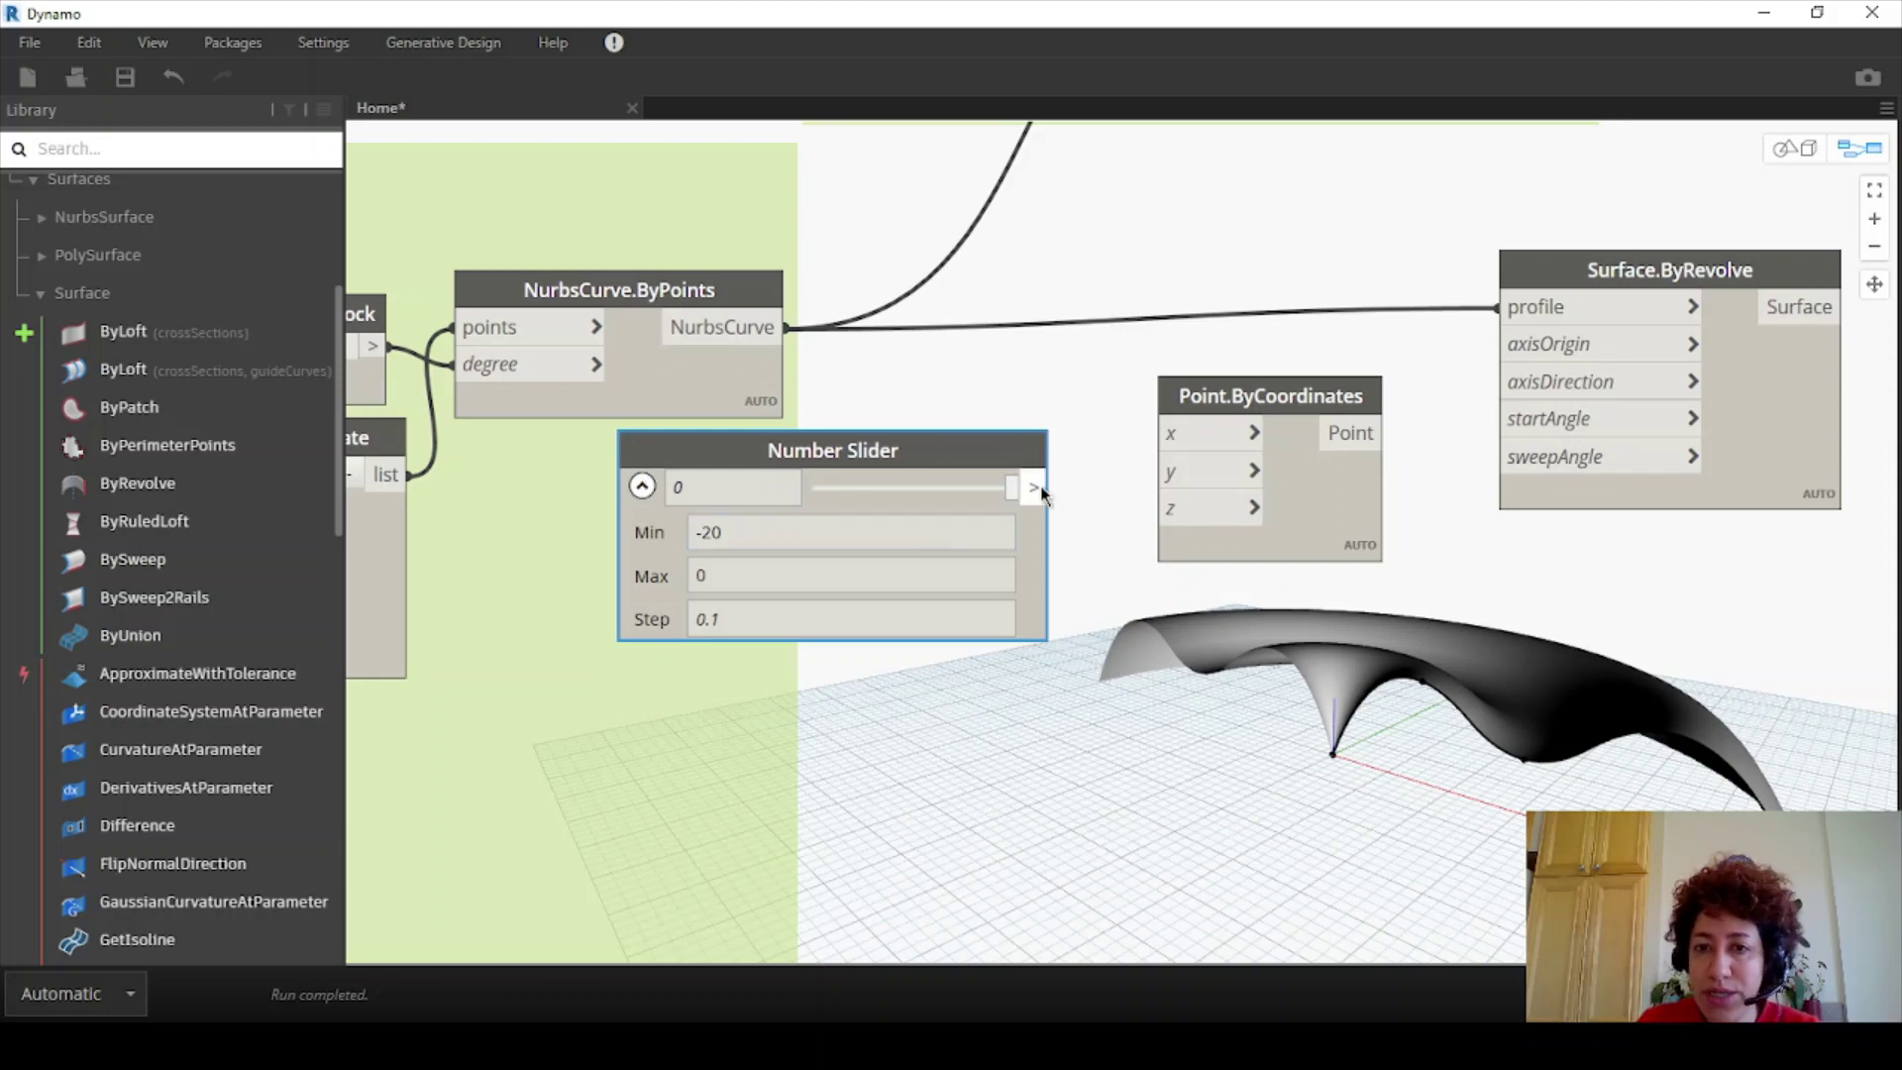
- Wire the slider to x and the point to axisOrigin, settling the slider at -7.7
{"action": "left_click_drag", "start_coordinate": [1034, 486], "coordinate": [1165, 433]}
{"action": "left_click_drag", "start_coordinate": [1521, 360], "coordinate": [1522, 346]}
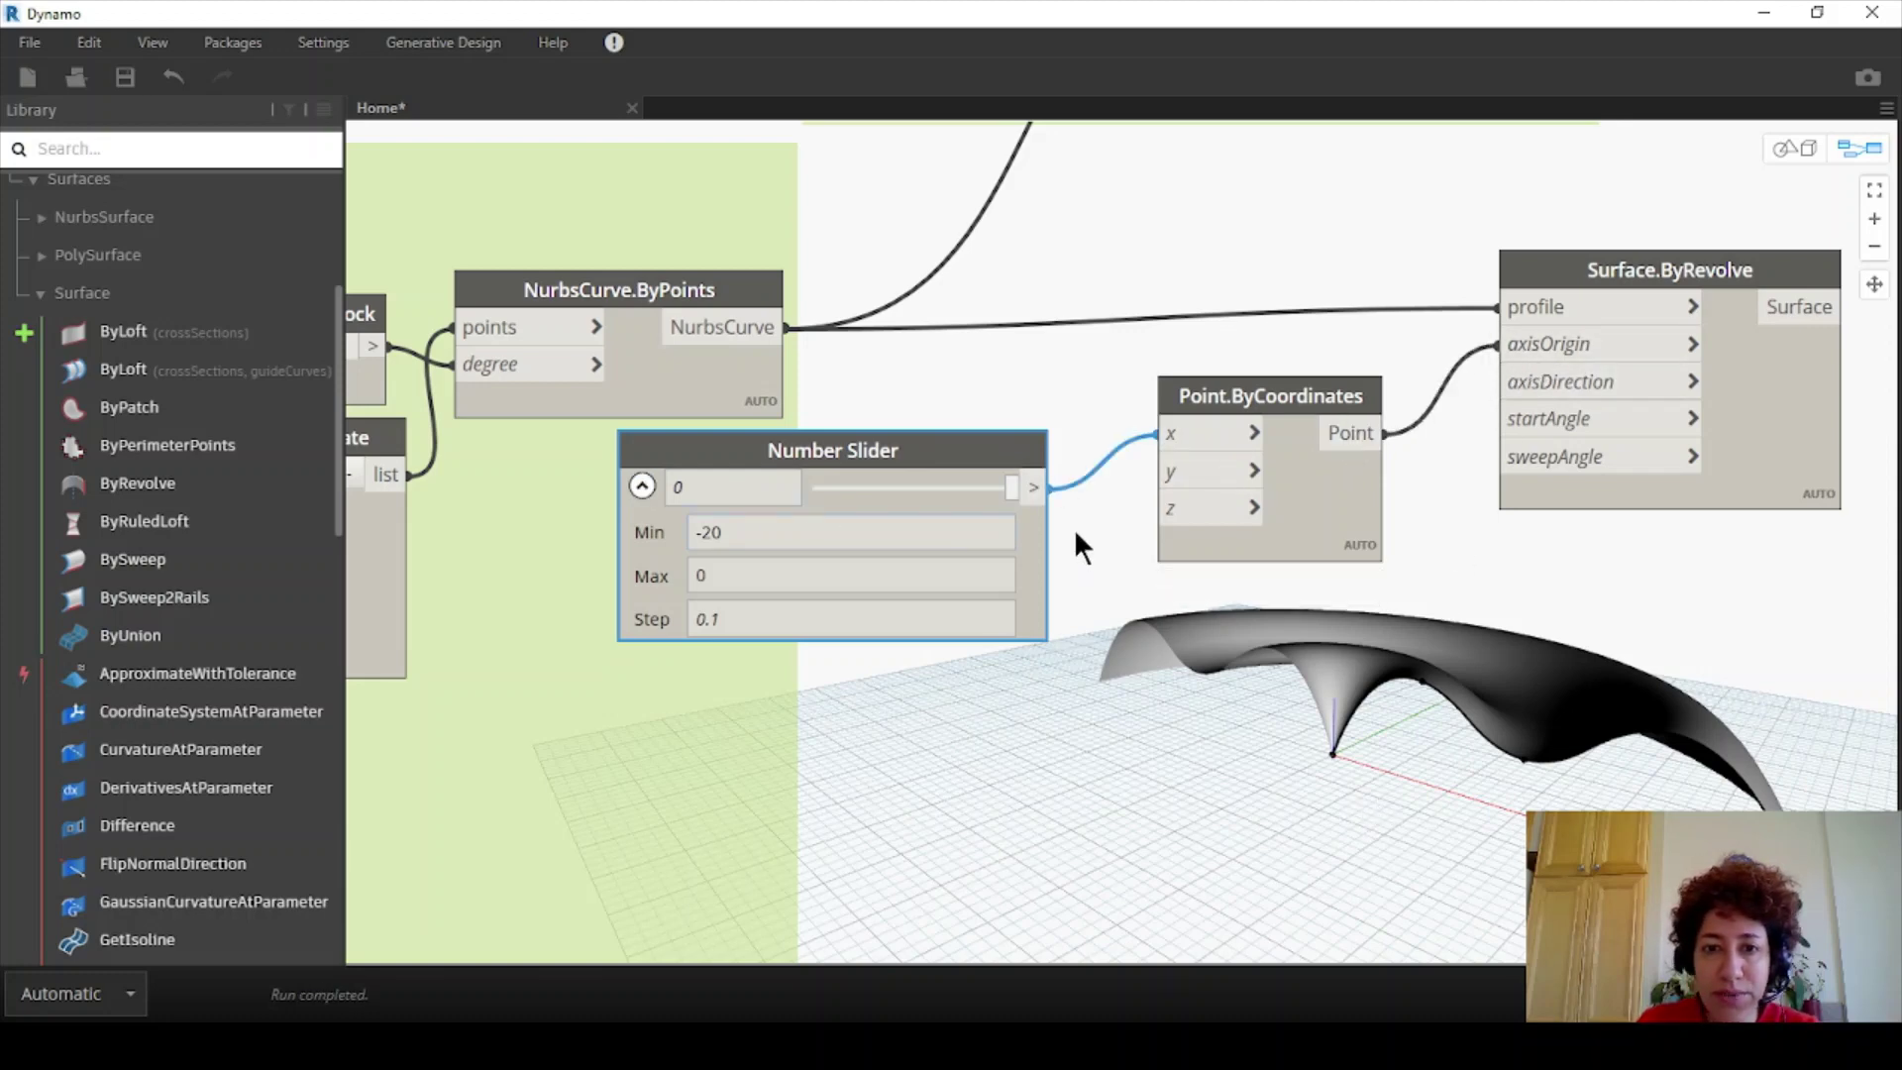
{"action": "left_click_drag", "start_coordinate": [1015, 490], "coordinate": [909, 545]}
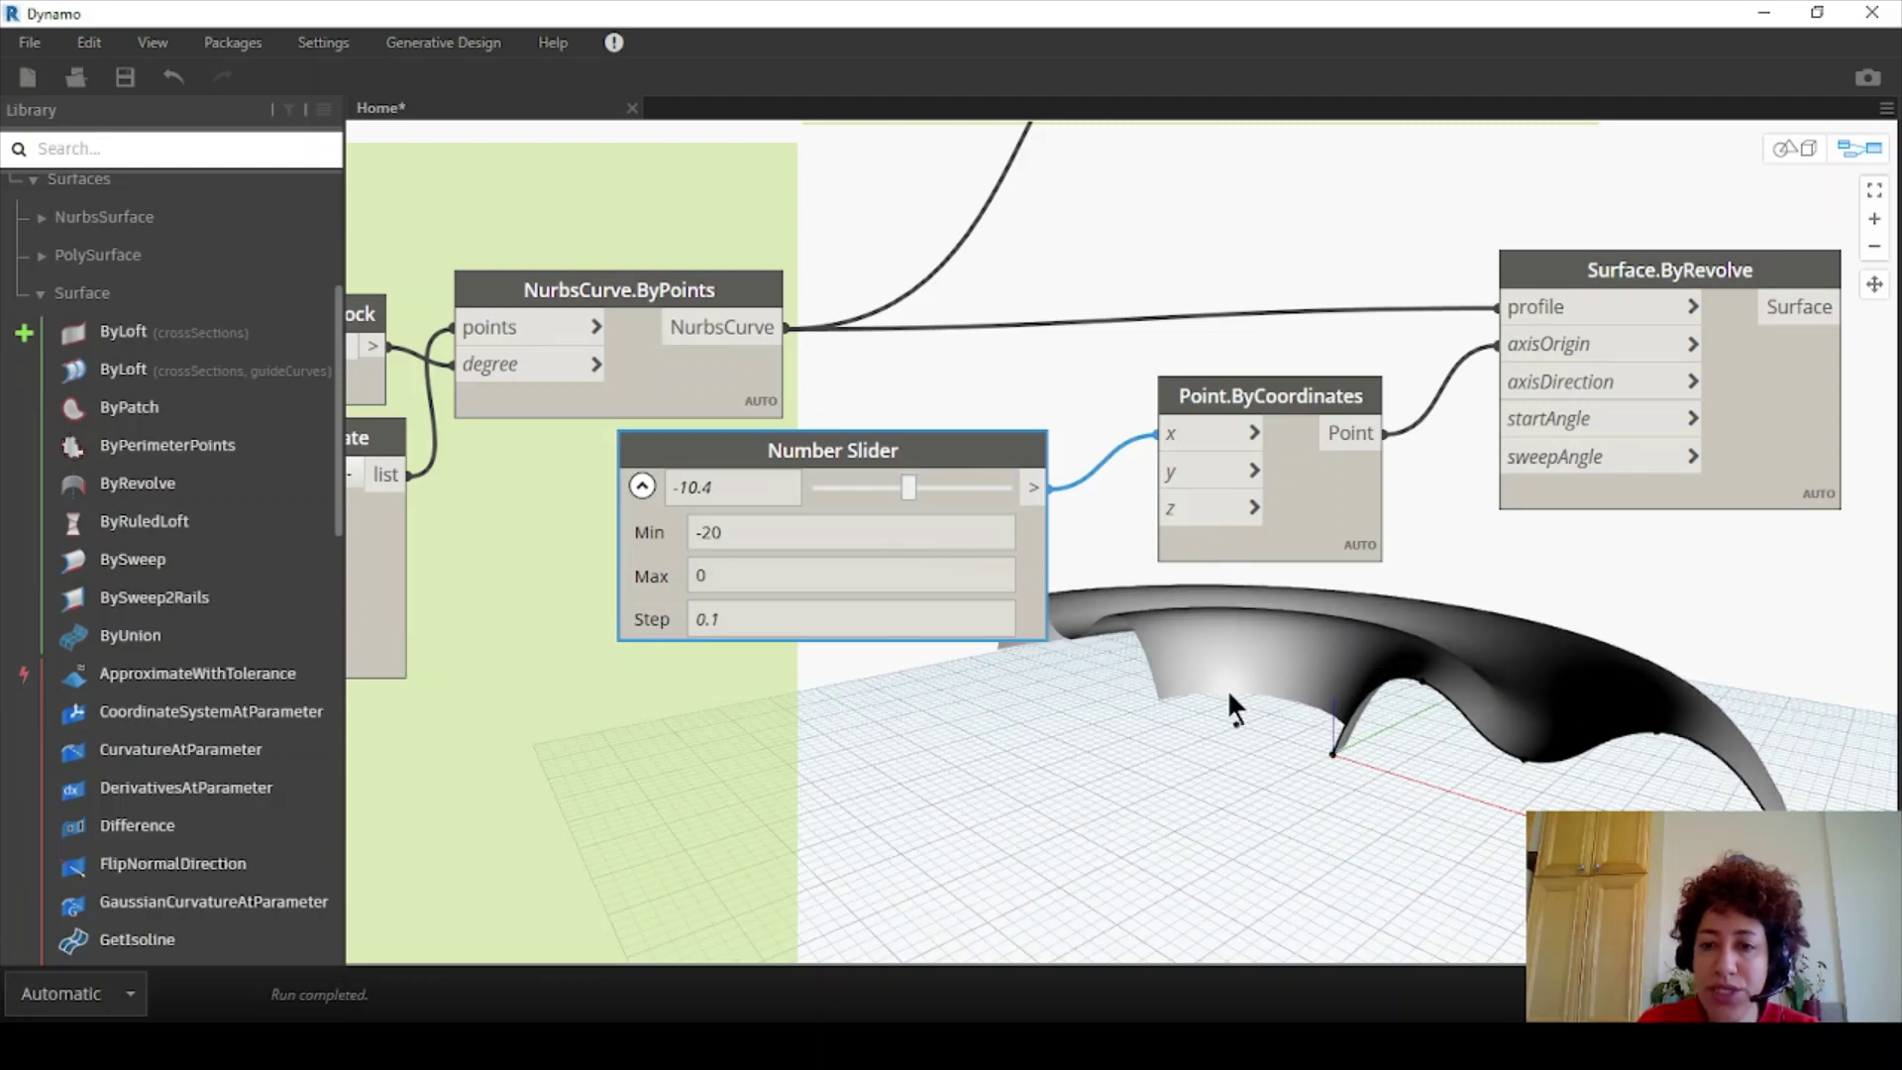
{"action": "left_click_drag", "start_coordinate": [908, 485], "coordinate": [946, 532]}
{"action": "left_click", "coordinate": [641, 485]}
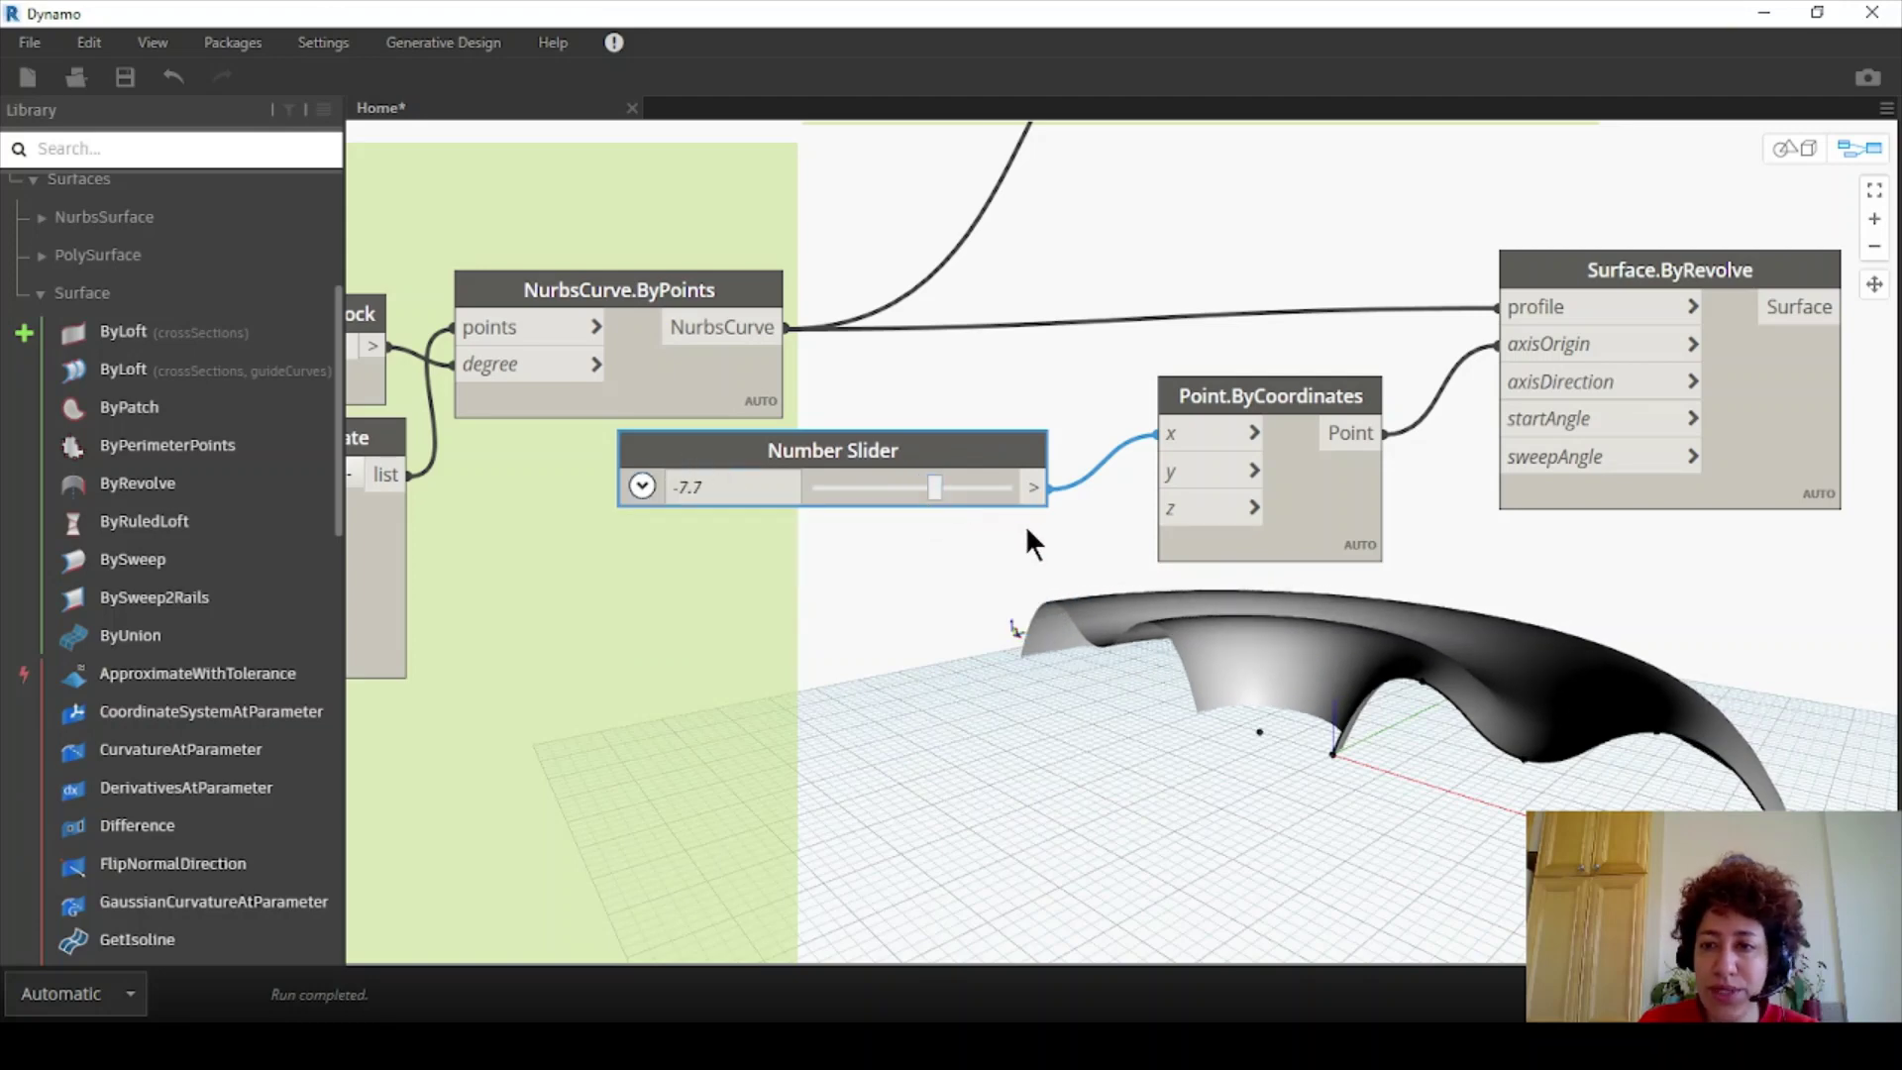
- Rearrange Surface.ByRevolve, Point.ByCoordinates and the Number Slider to make room
{"action": "scroll", "coordinate": [1030, 540], "scroll_direction": "down", "scroll_amount": 2}
{"action": "scroll", "coordinate": [743, 357], "scroll_direction": "up", "scroll_amount": 2}
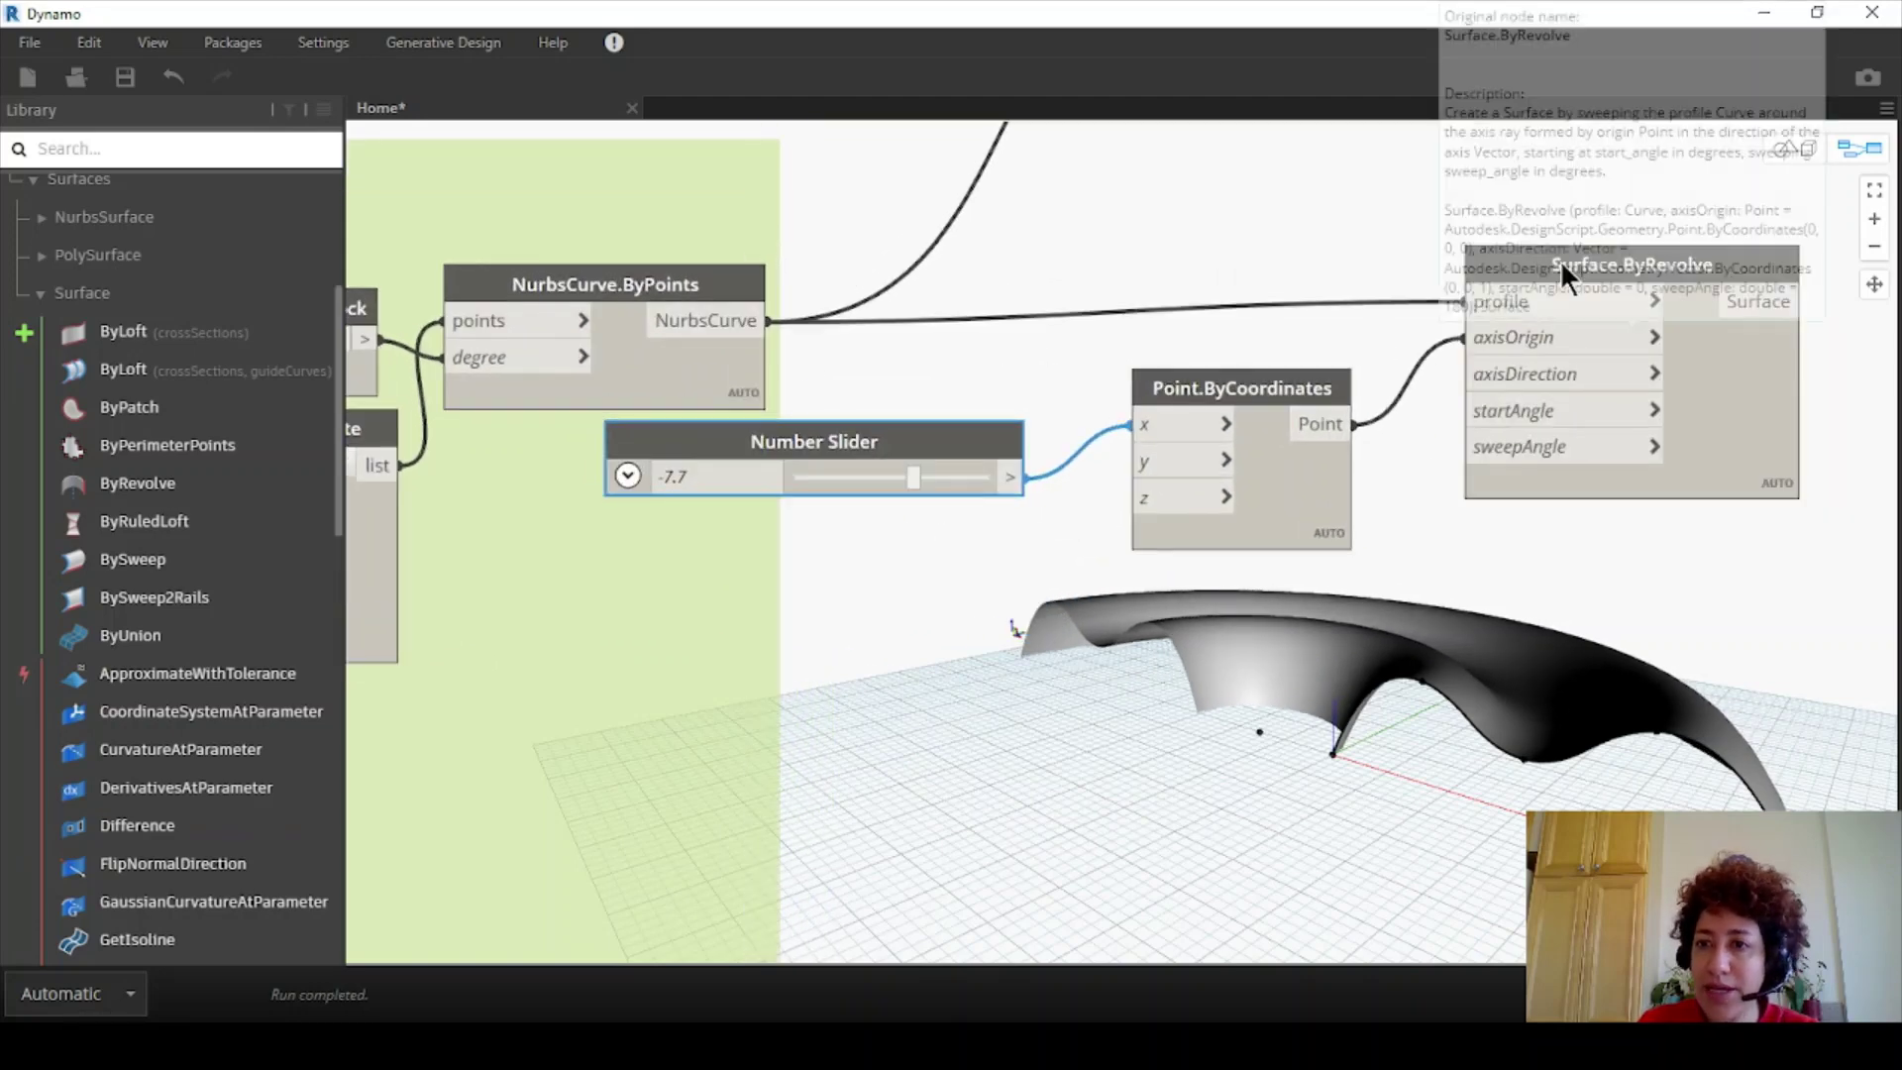
{"action": "left_click_drag", "start_coordinate": [1561, 261], "coordinate": [1602, 267]}
{"action": "left_click_drag", "start_coordinate": [1243, 388], "coordinate": [1341, 361]}
{"action": "left_click_drag", "start_coordinate": [921, 427], "coordinate": [1094, 384]}
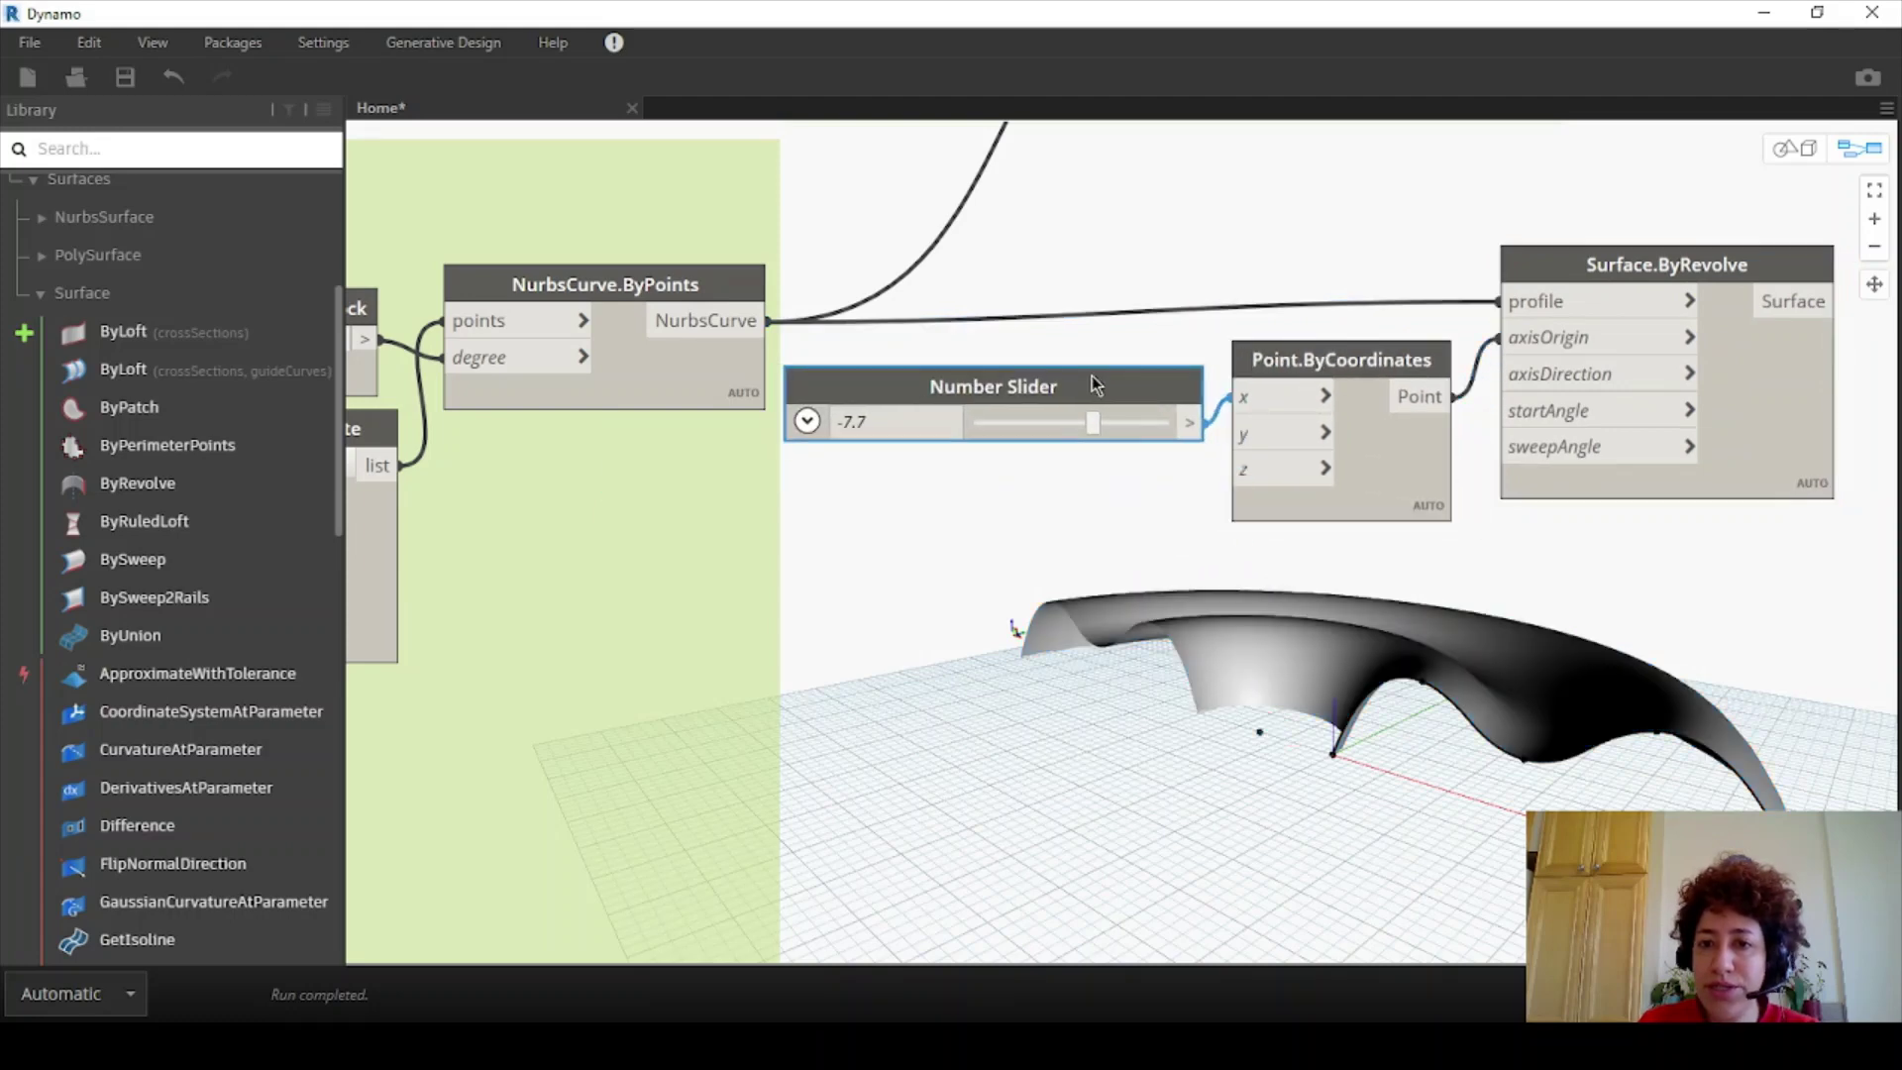
{"action": "scroll", "coordinate": [1117, 345], "scroll_direction": "down", "scroll_amount": 2}
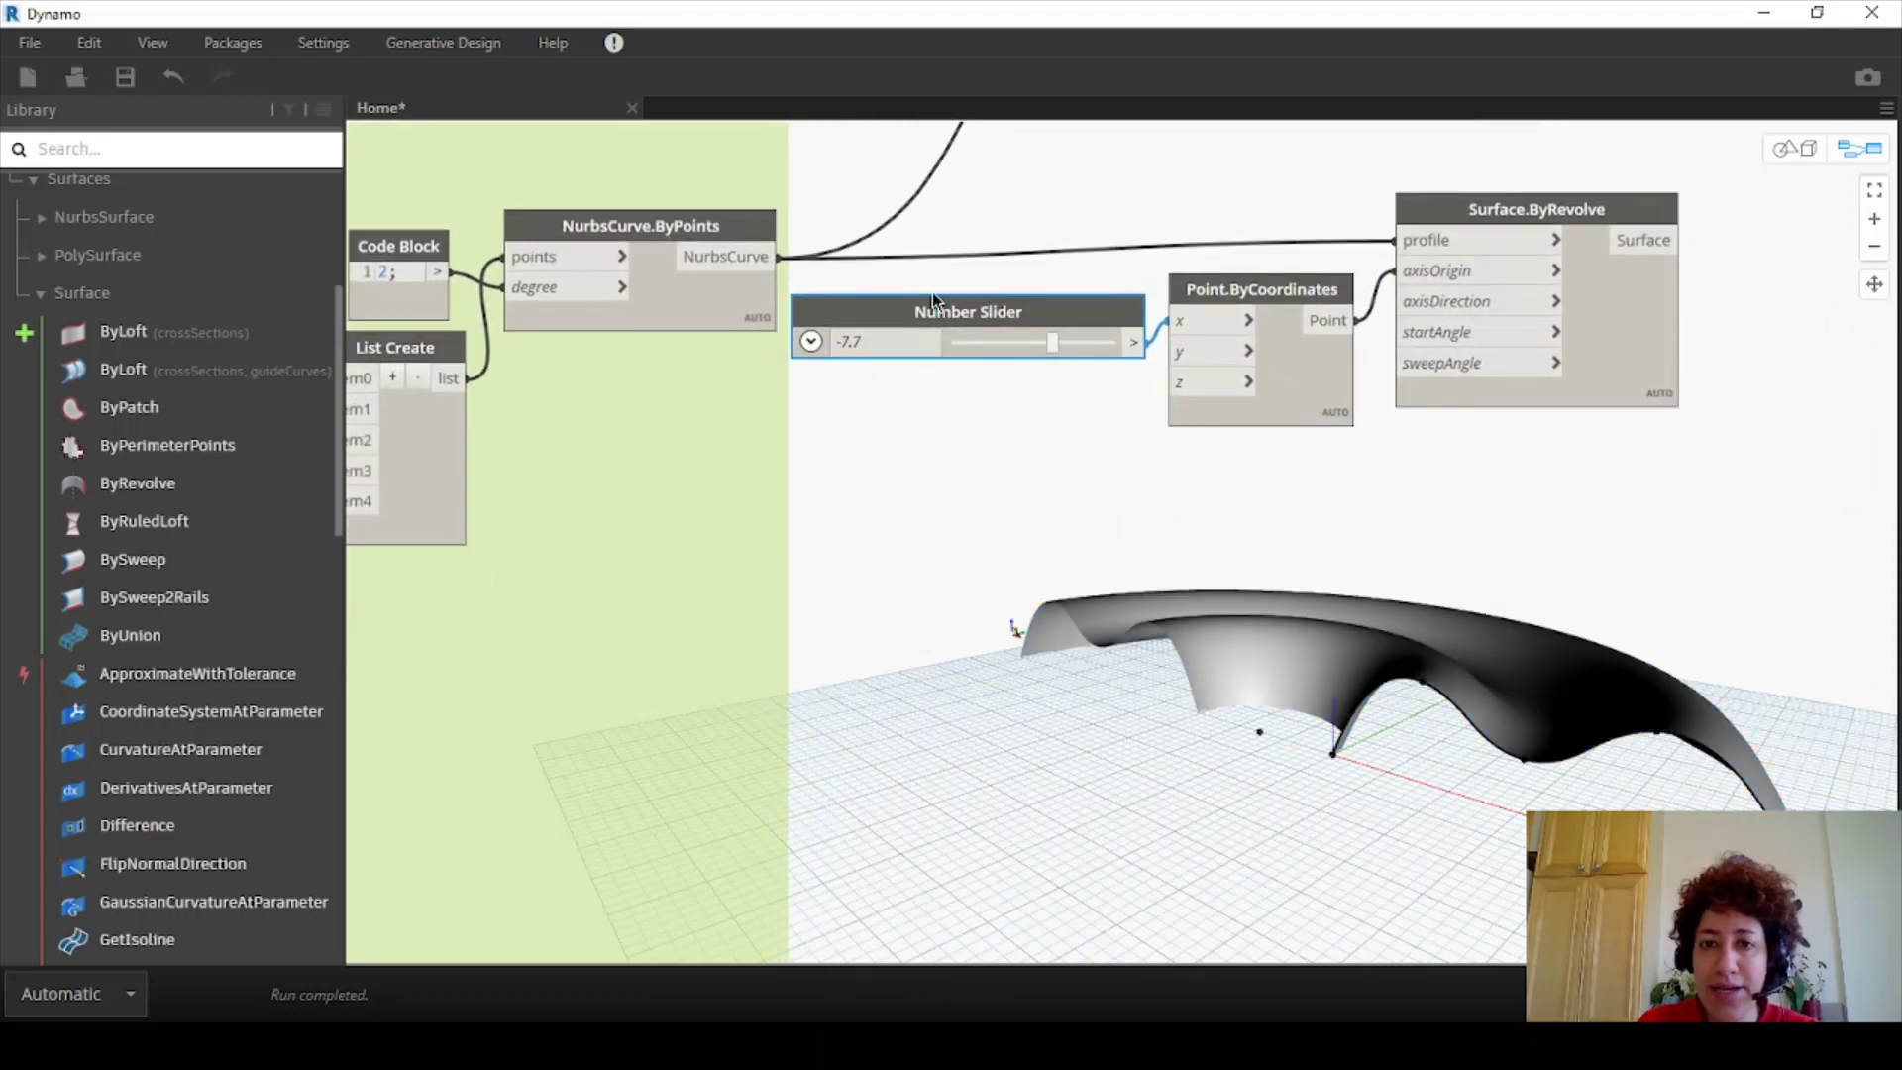
{"action": "scroll", "coordinate": [936, 297], "scroll_direction": "up", "scroll_amount": 1}
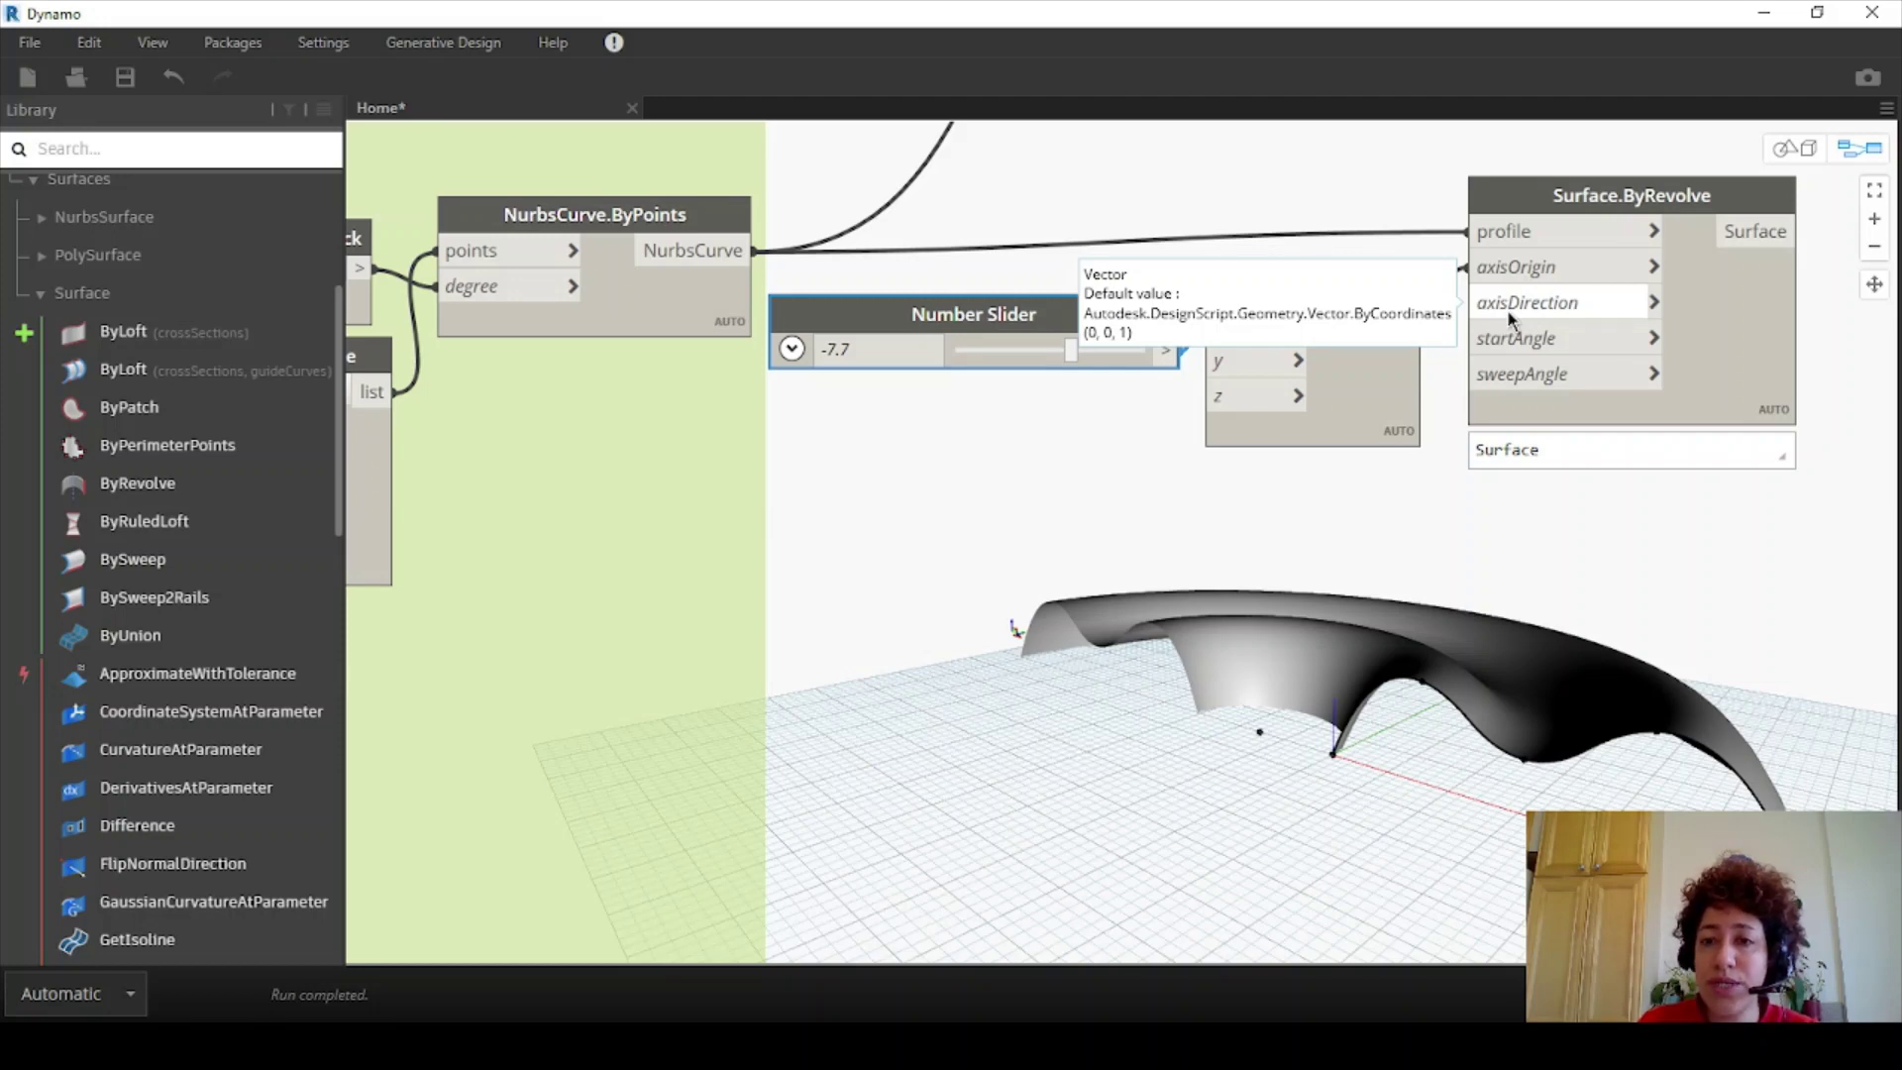
- Add Vector.XAxis, Vector.YAxis and Vector.ZAxis nodes to the graph
{"action": "right_click", "coordinate": [1046, 497]}
{"action": "type", "text": "x"}
{"action": "left_click", "coordinate": [1109, 594]}
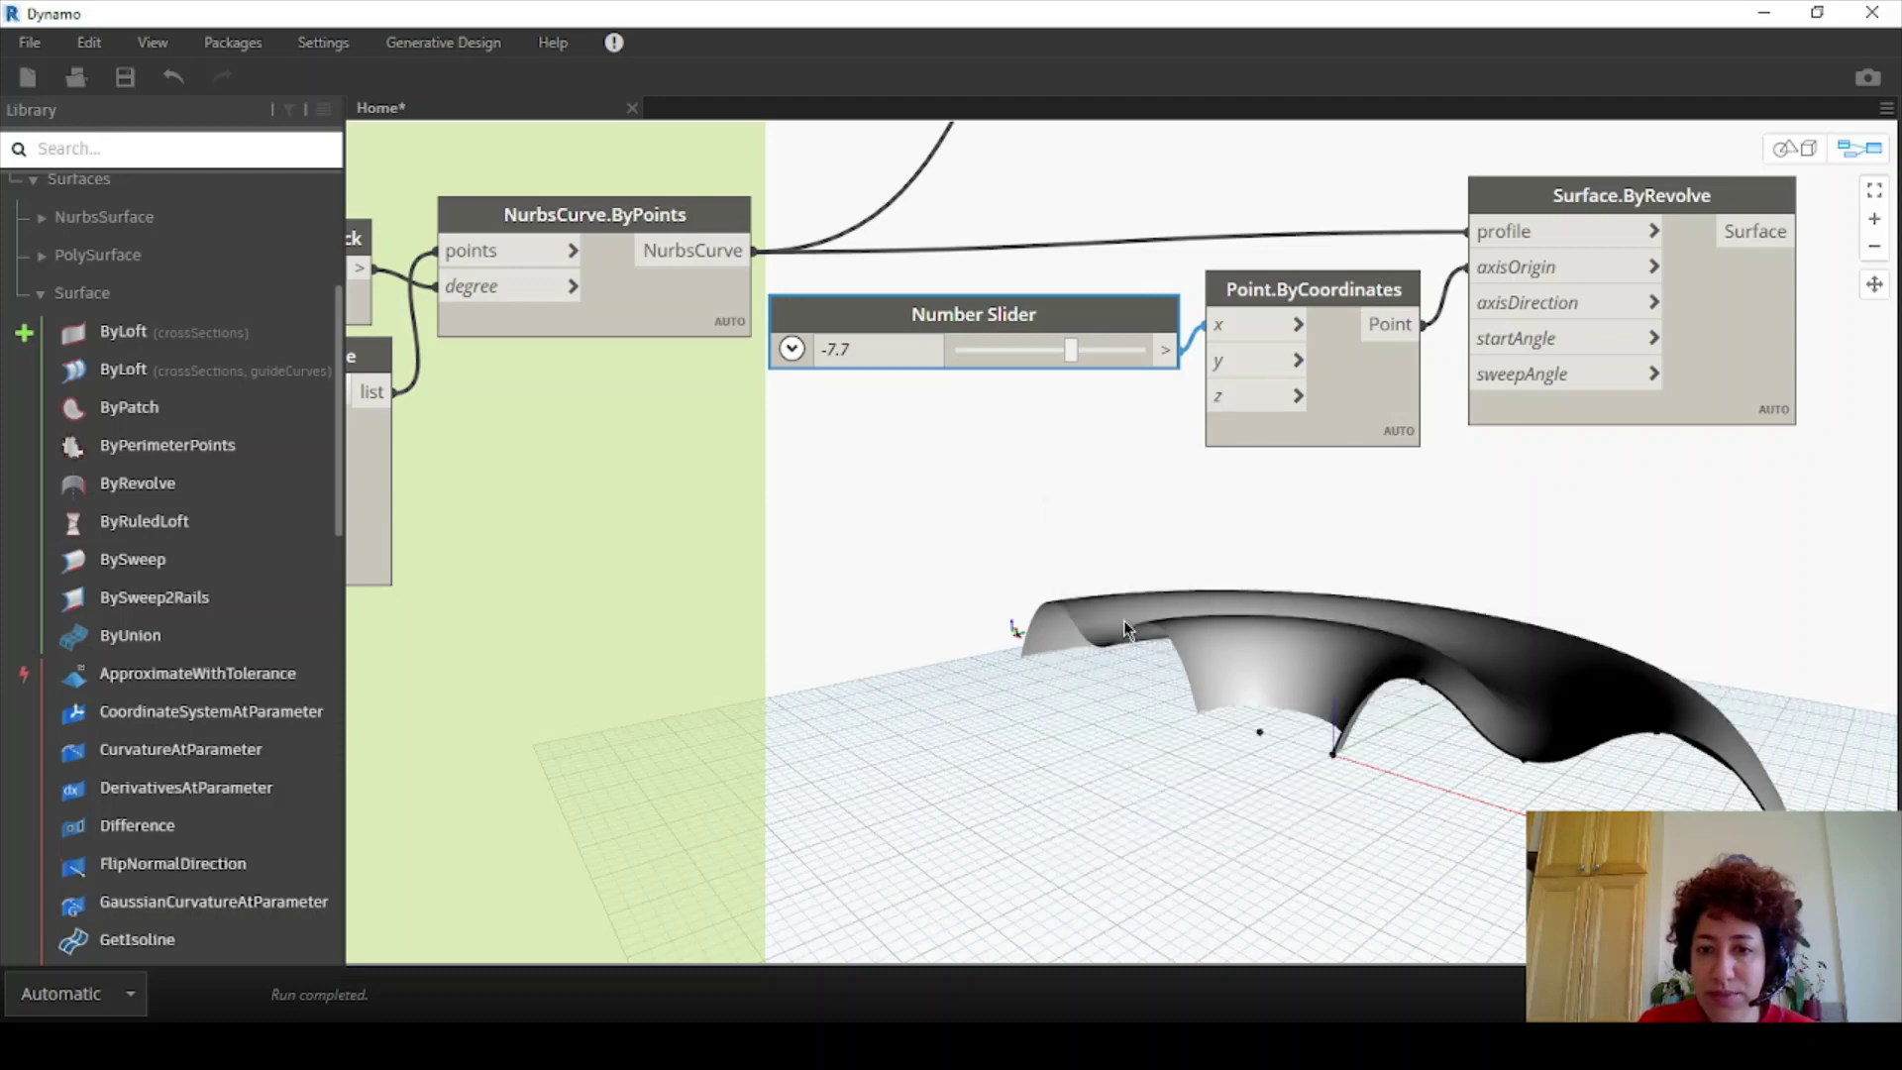
{"action": "left_click_drag", "start_coordinate": [1174, 634], "coordinate": [939, 473]}
{"action": "right_click", "coordinate": [901, 616]}
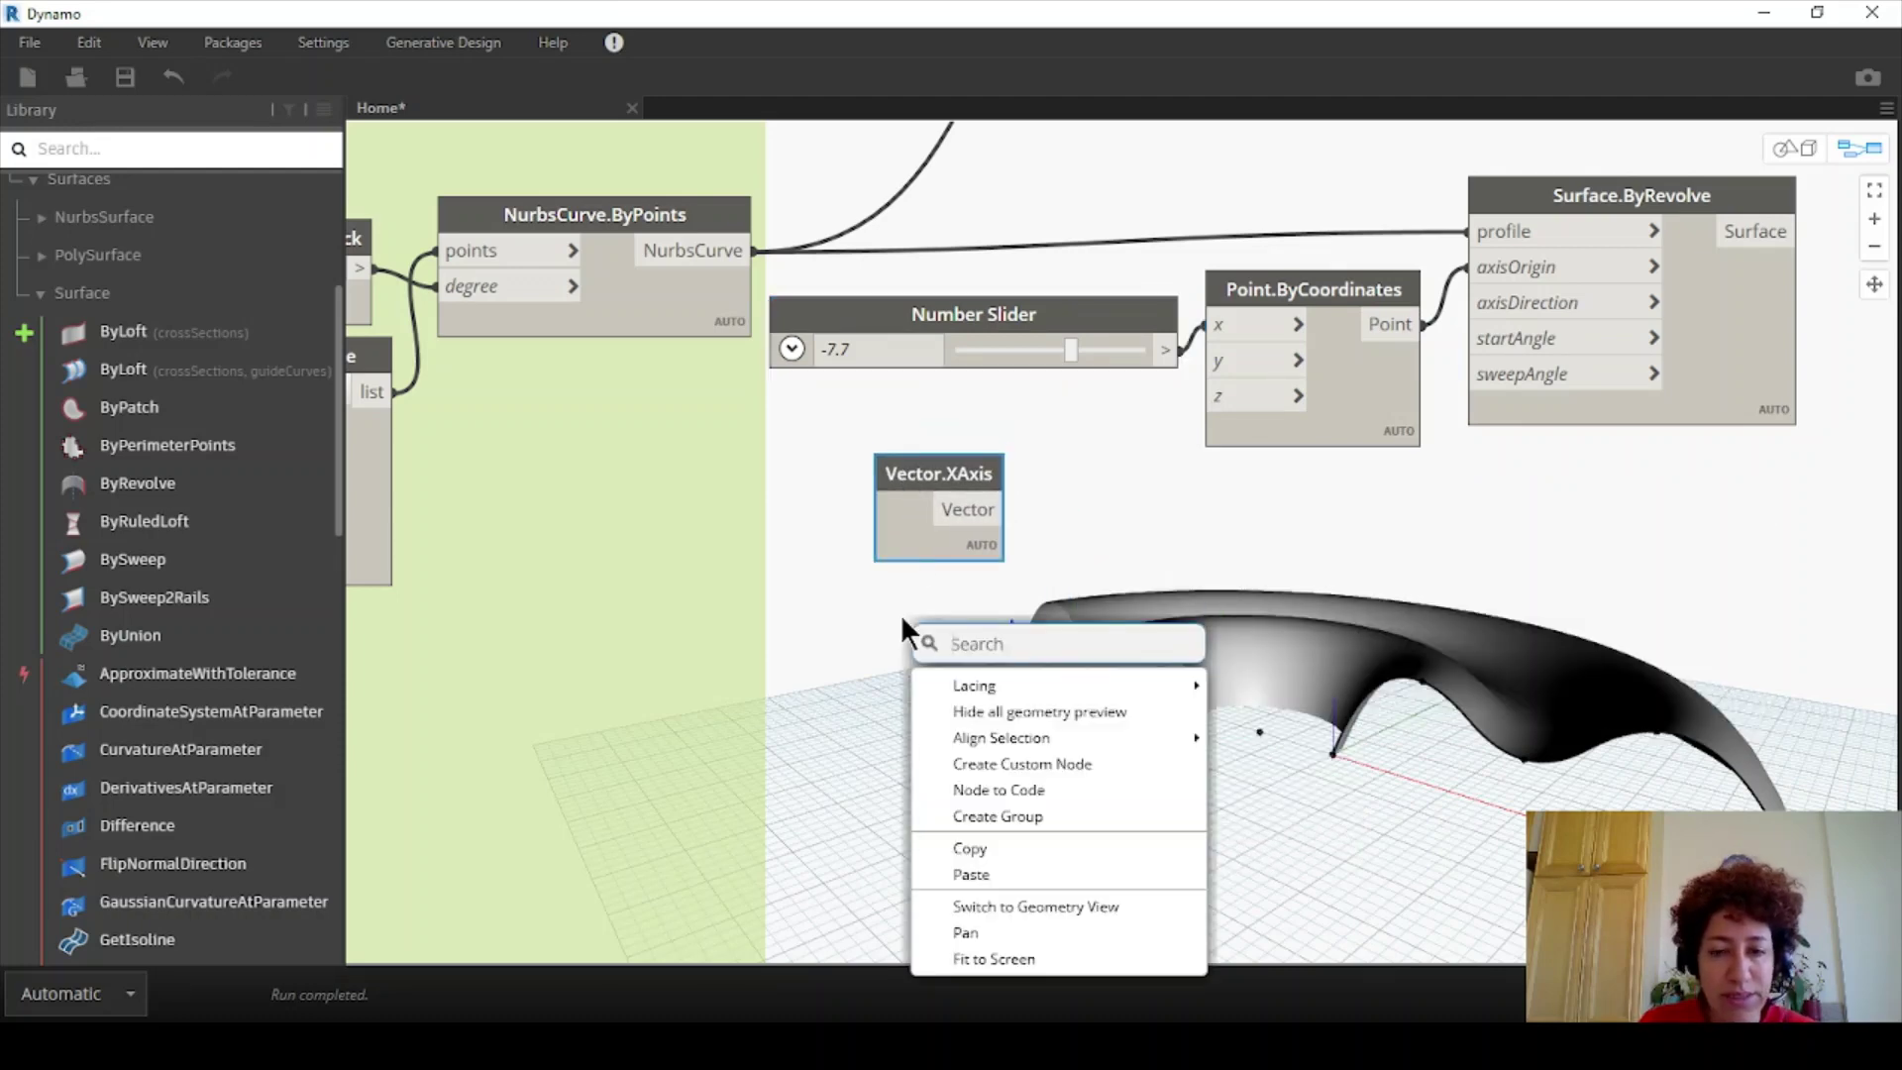
{"action": "type", "text": "y"}
{"action": "left_click", "coordinate": [951, 694]}
{"action": "left_click_drag", "start_coordinate": [951, 684], "coordinate": [889, 590]}
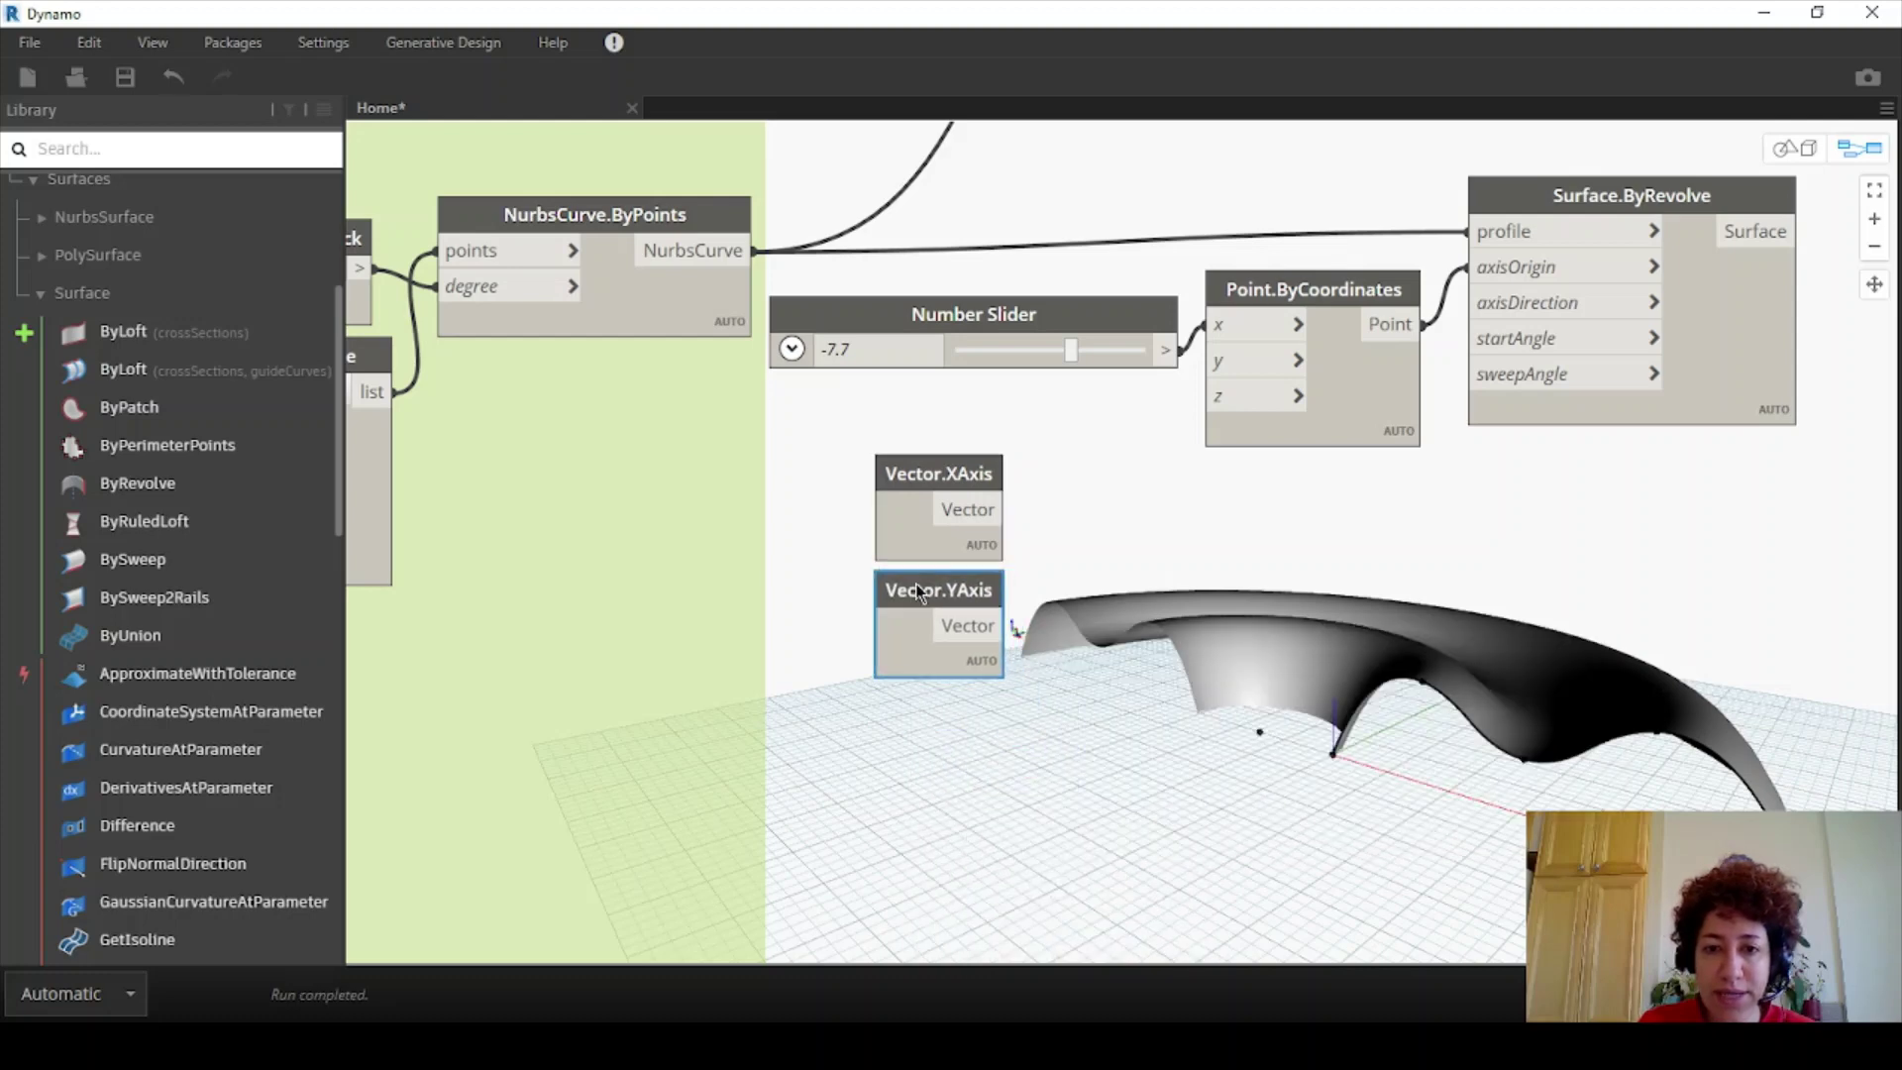
{"action": "right_click", "coordinate": [943, 733]}
{"action": "type", "text": "z"}
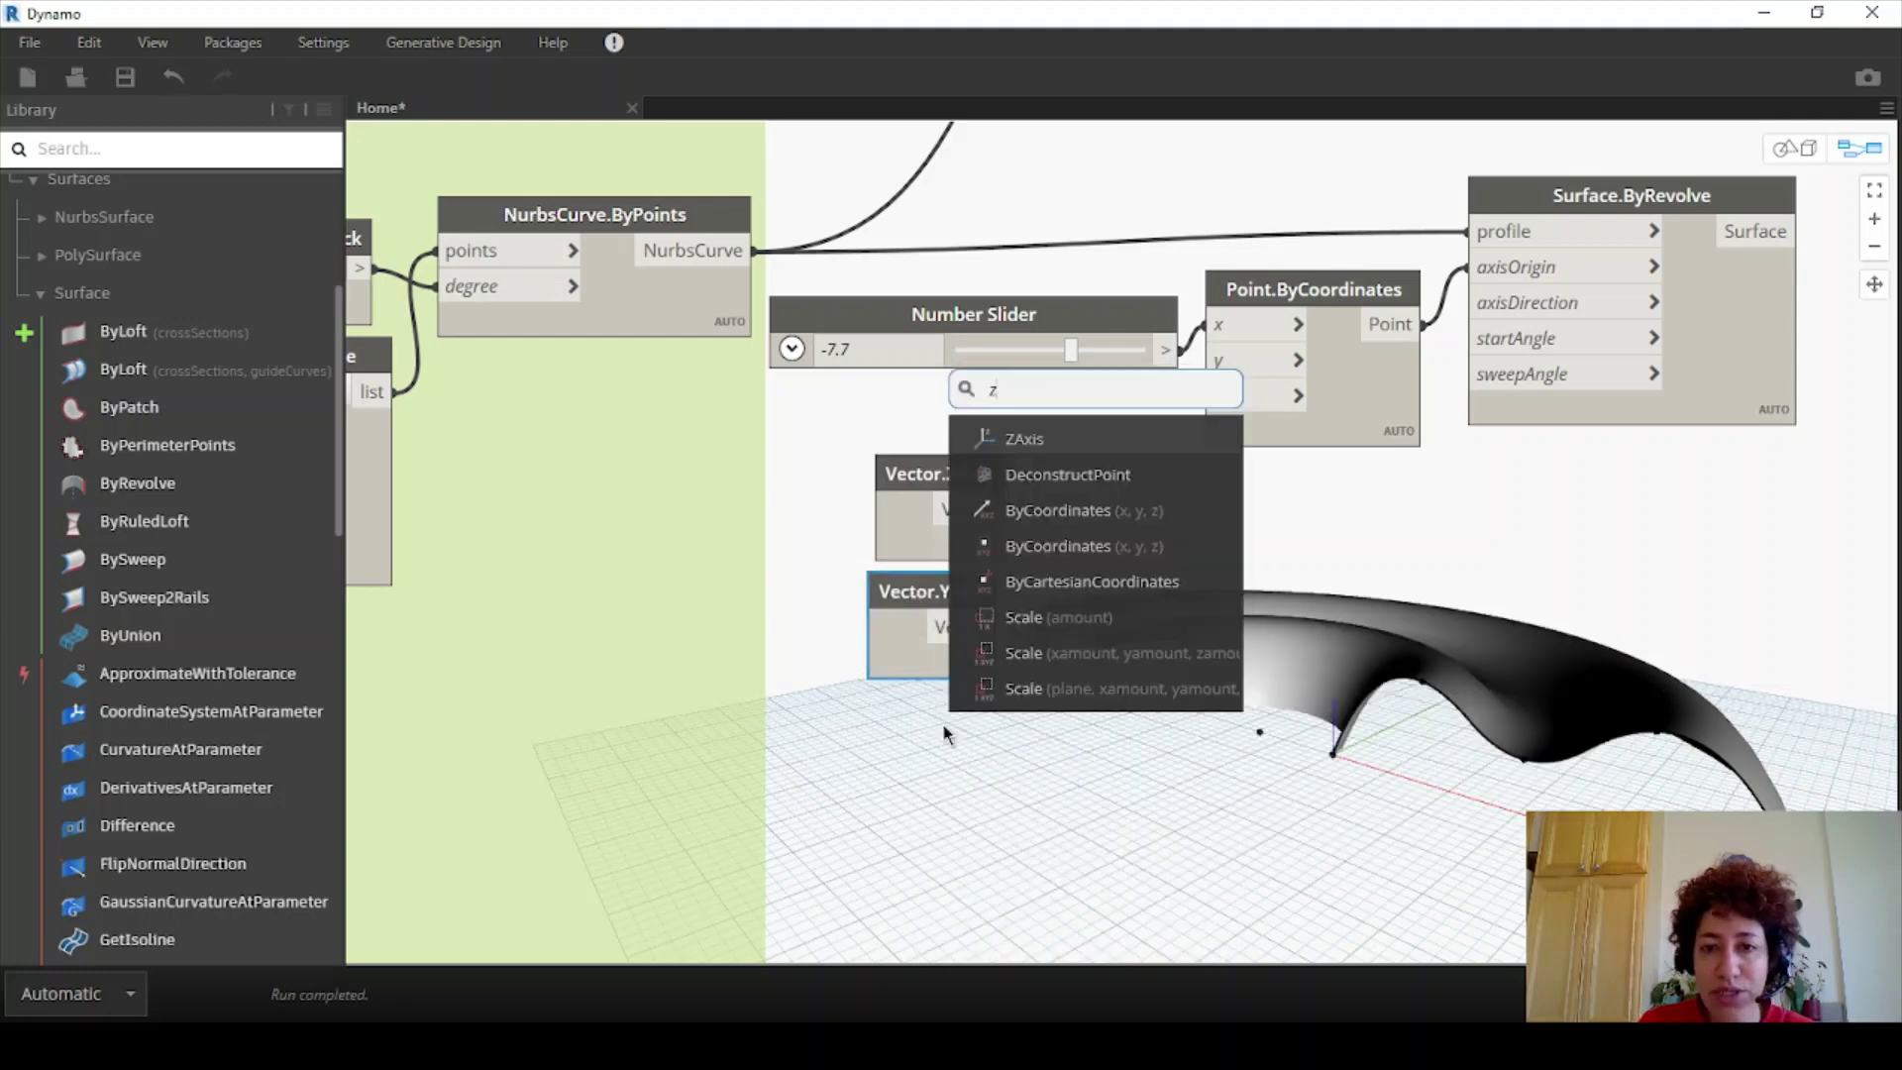
{"action": "left_click", "coordinate": [1070, 436]}
{"action": "left_click_drag", "start_coordinate": [1130, 464], "coordinate": [1541, 302]}
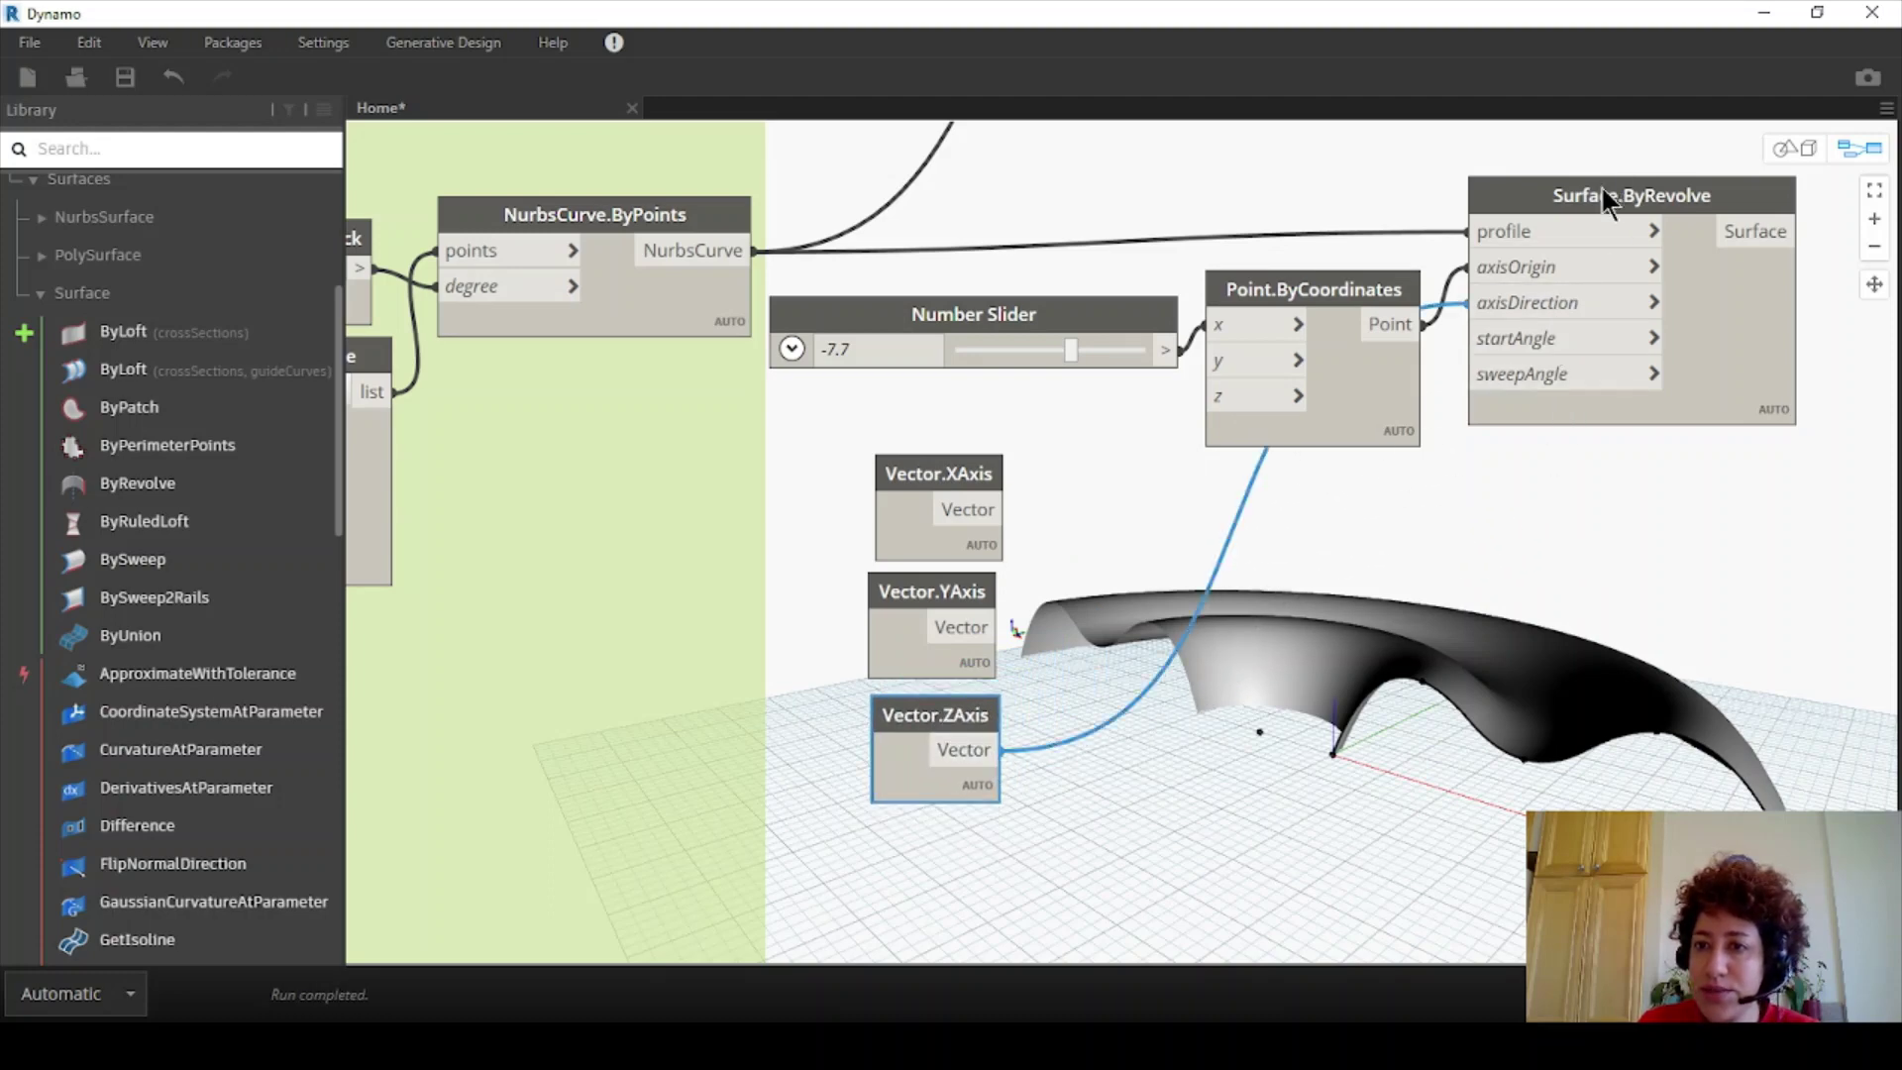
- Wire Vector.ZAxis into axisDirection, then switch it to Vector.YAxis
{"action": "left_click_drag", "start_coordinate": [1601, 188], "coordinate": [1620, 343]}
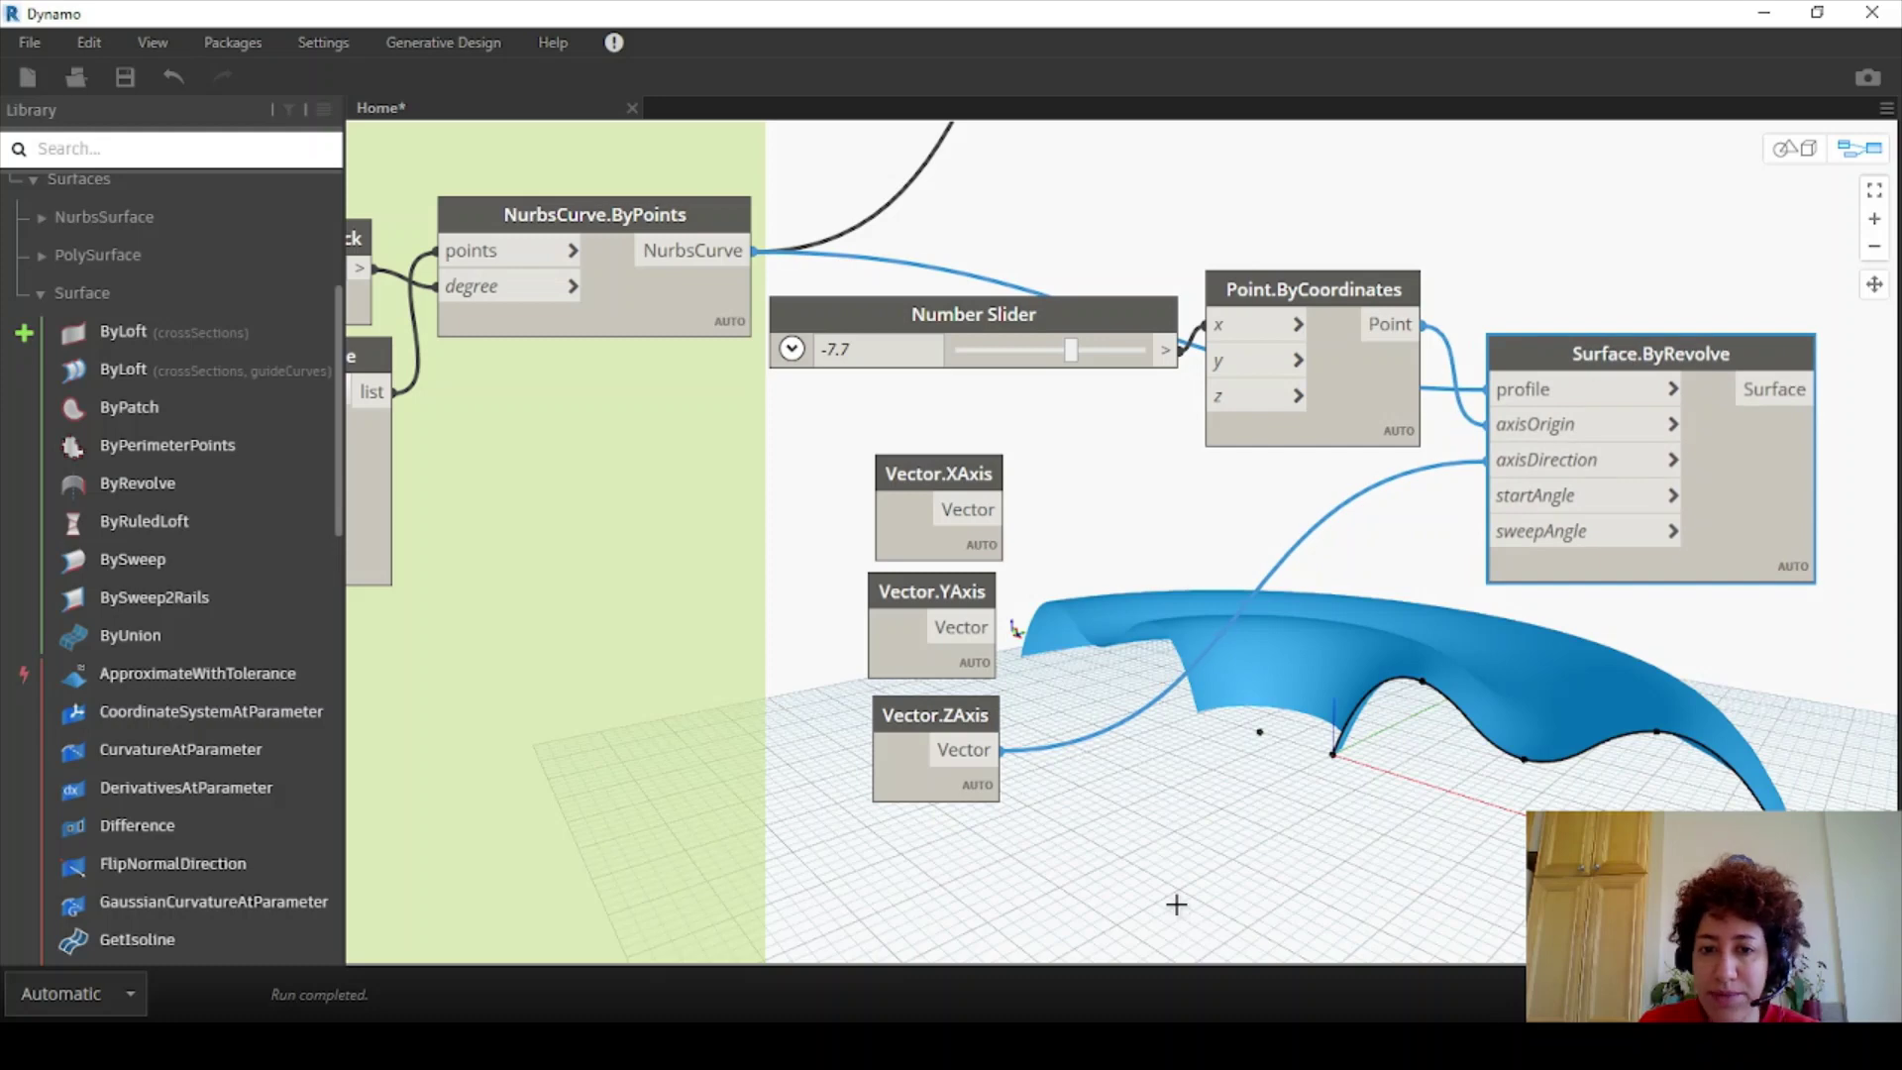
{"action": "left_click", "coordinate": [1149, 872]}
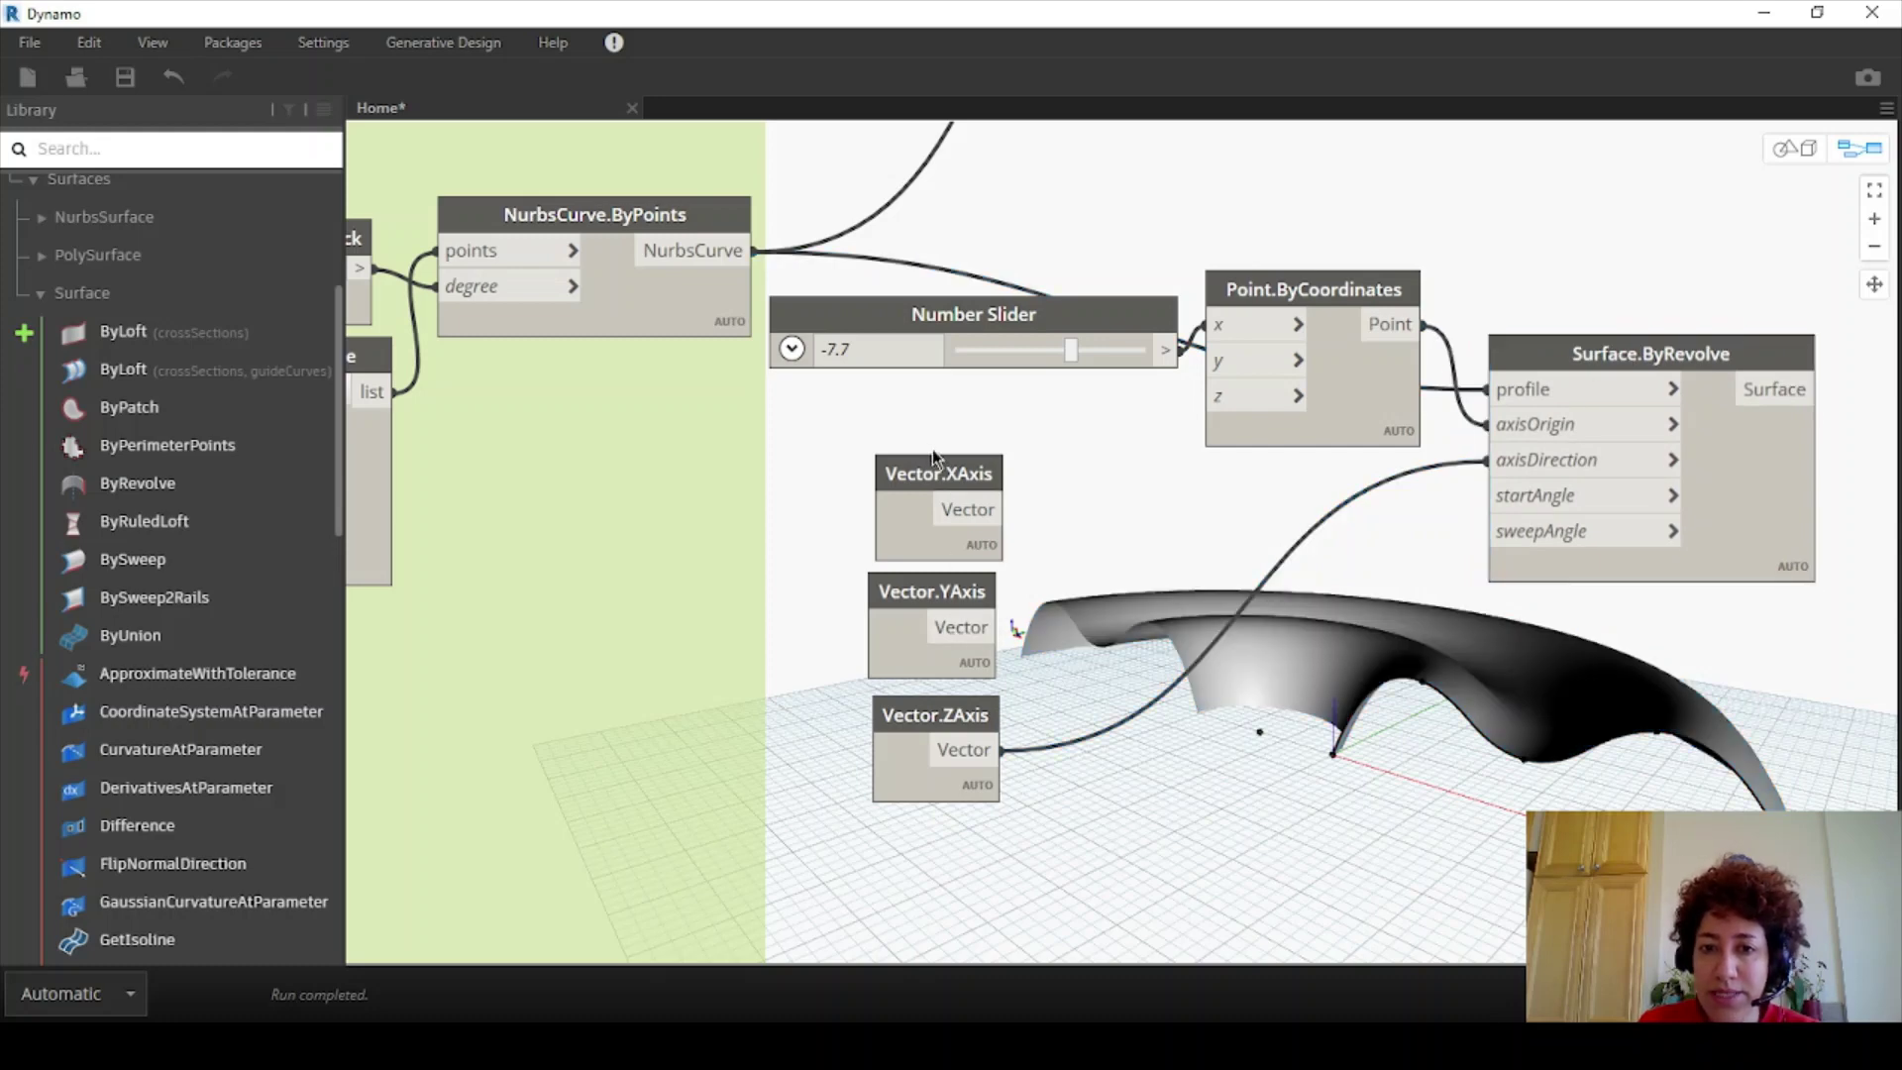
{"action": "left_click_drag", "start_coordinate": [934, 481], "coordinate": [922, 478]}
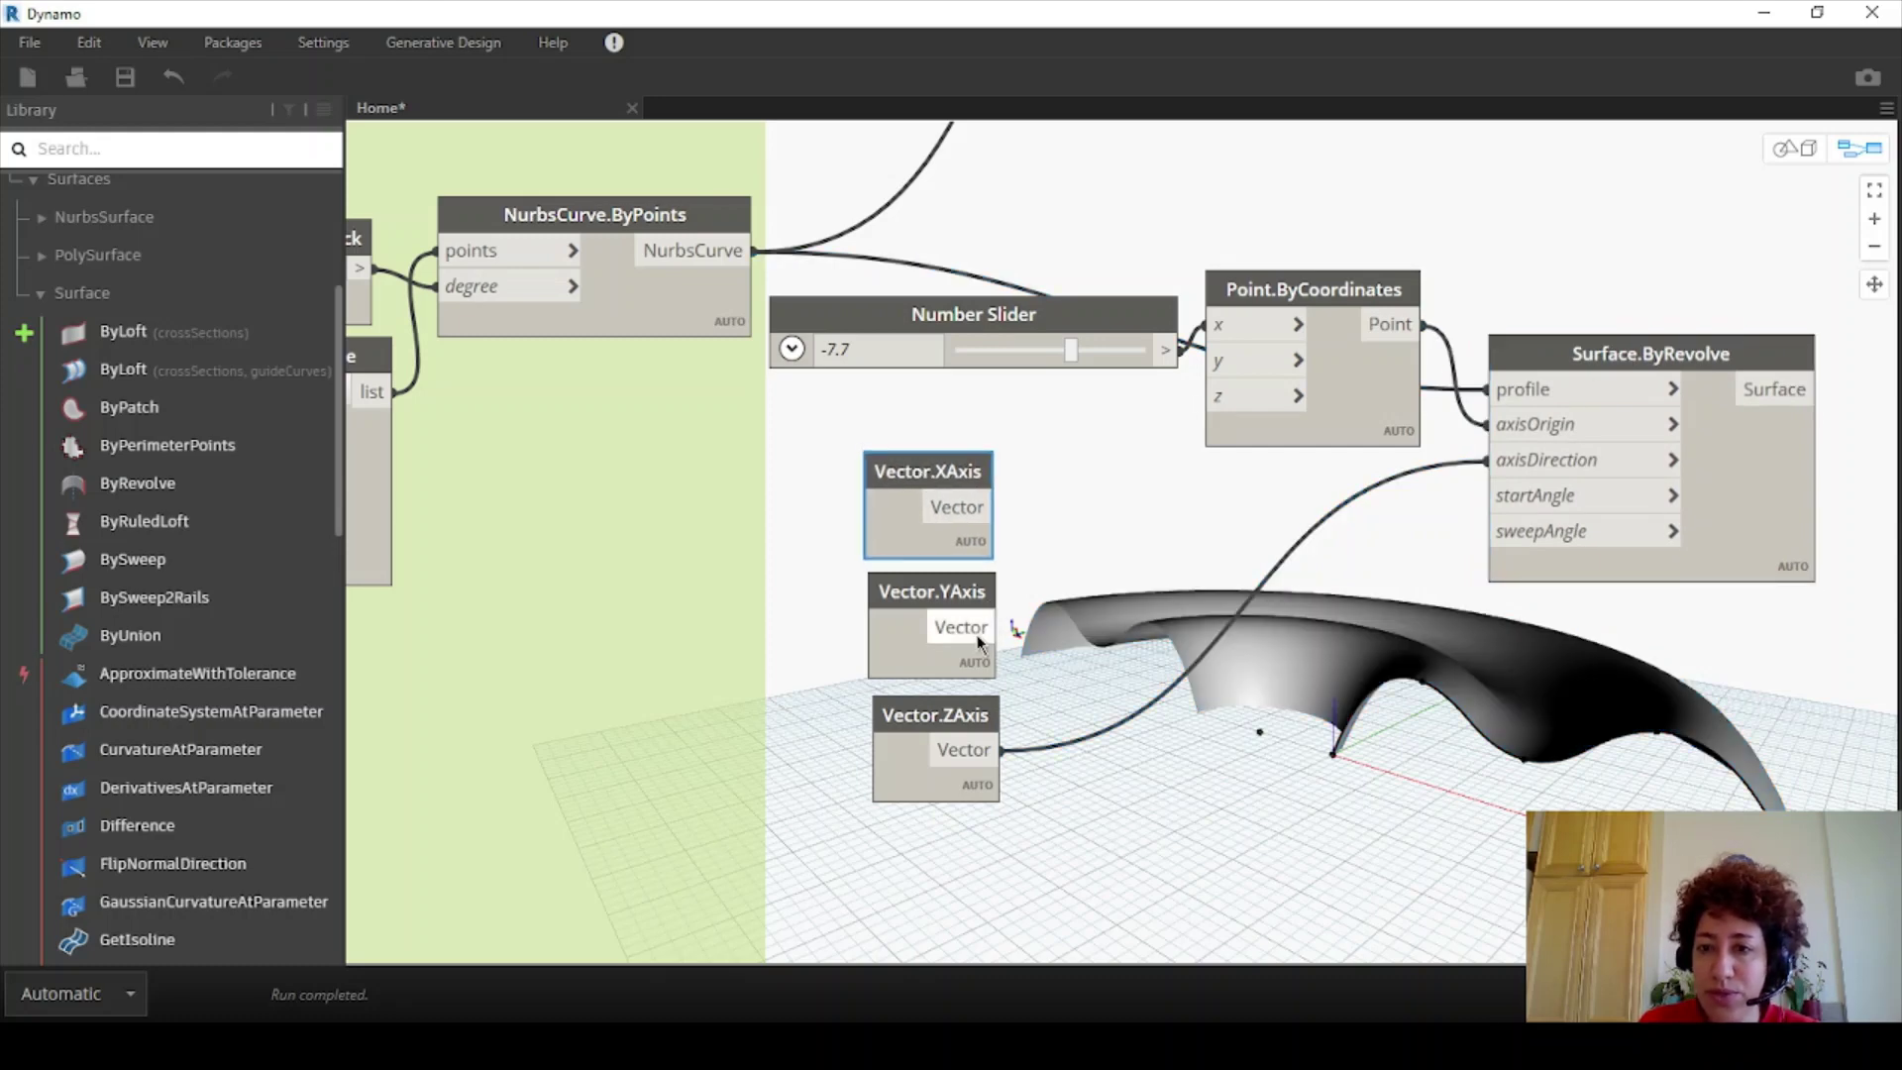
{"action": "left_click_drag", "start_coordinate": [998, 628], "coordinate": [1488, 461]}
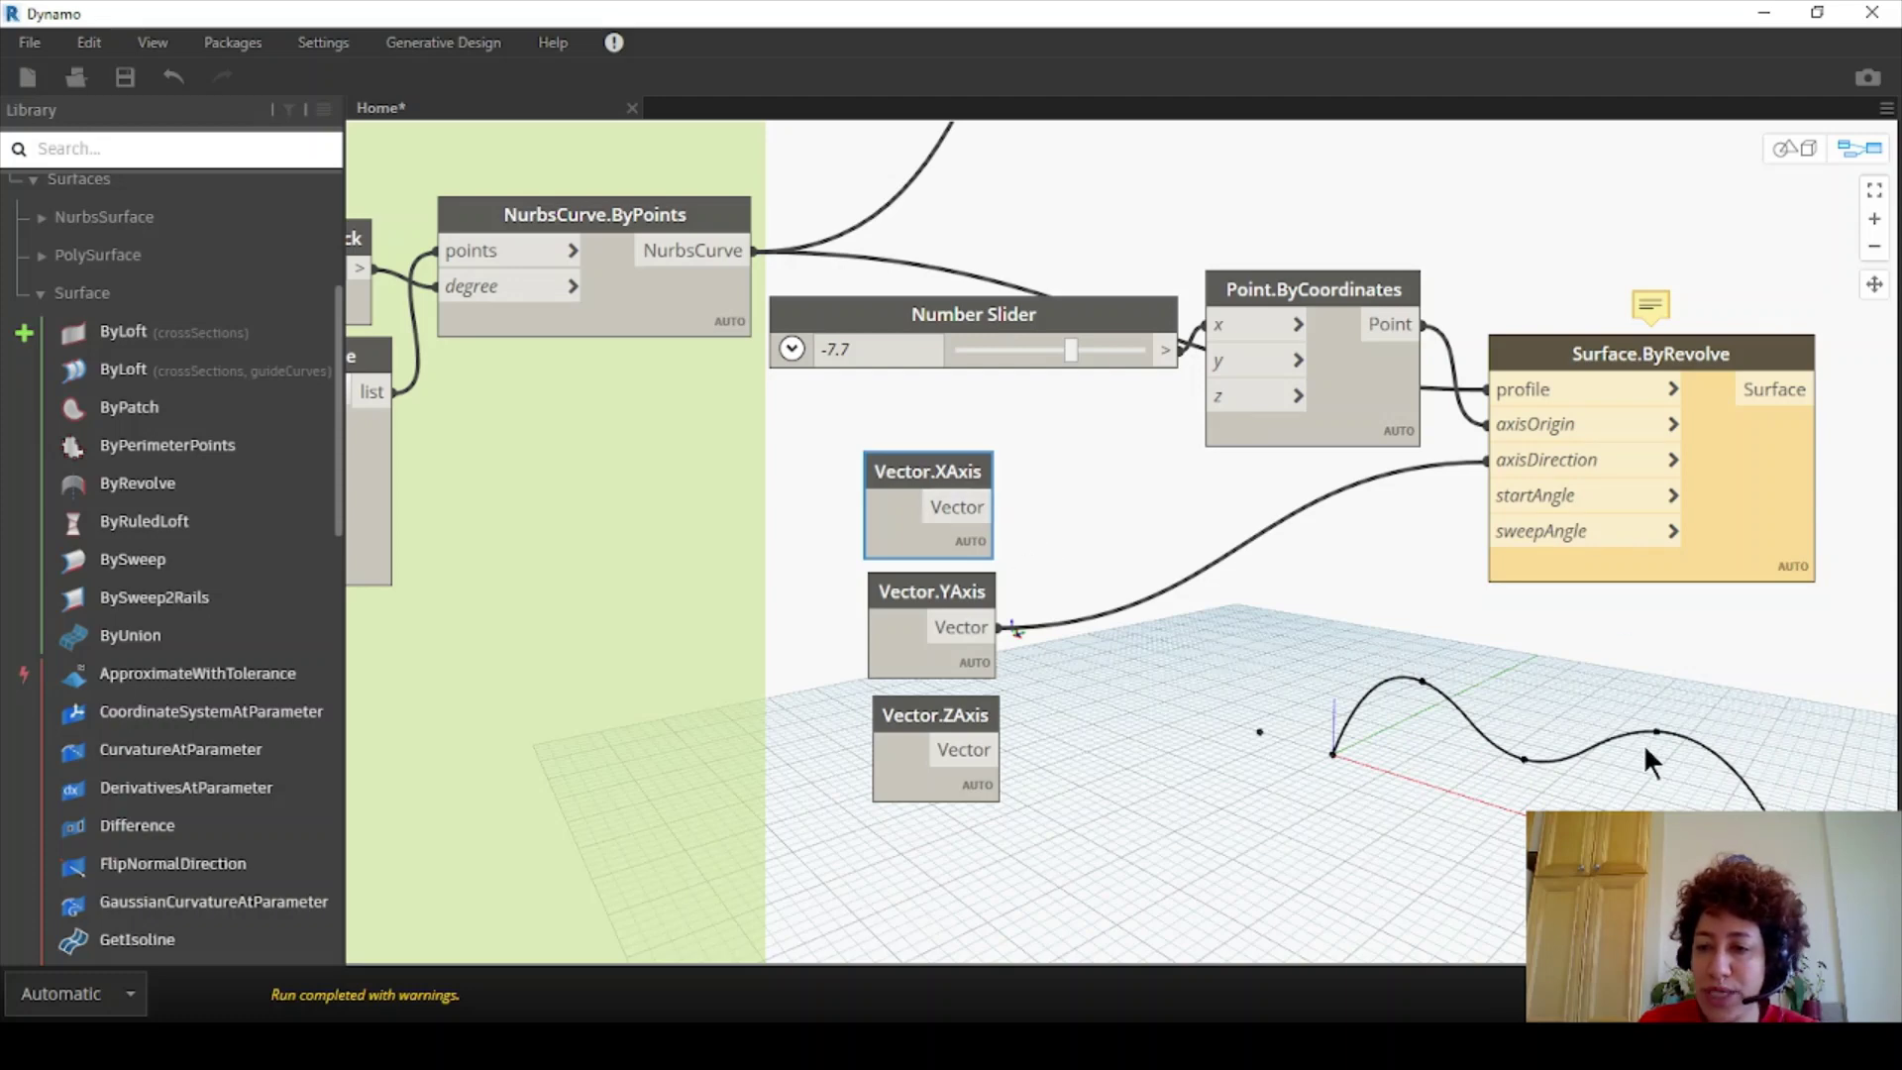
- Feed Vector.XAxis into axisDirection and orbit the 3D preview to inspect the curled shell
{"action": "left_click_drag", "start_coordinate": [994, 507], "coordinate": [1545, 462]}
{"action": "left_click", "coordinate": [1776, 150]}
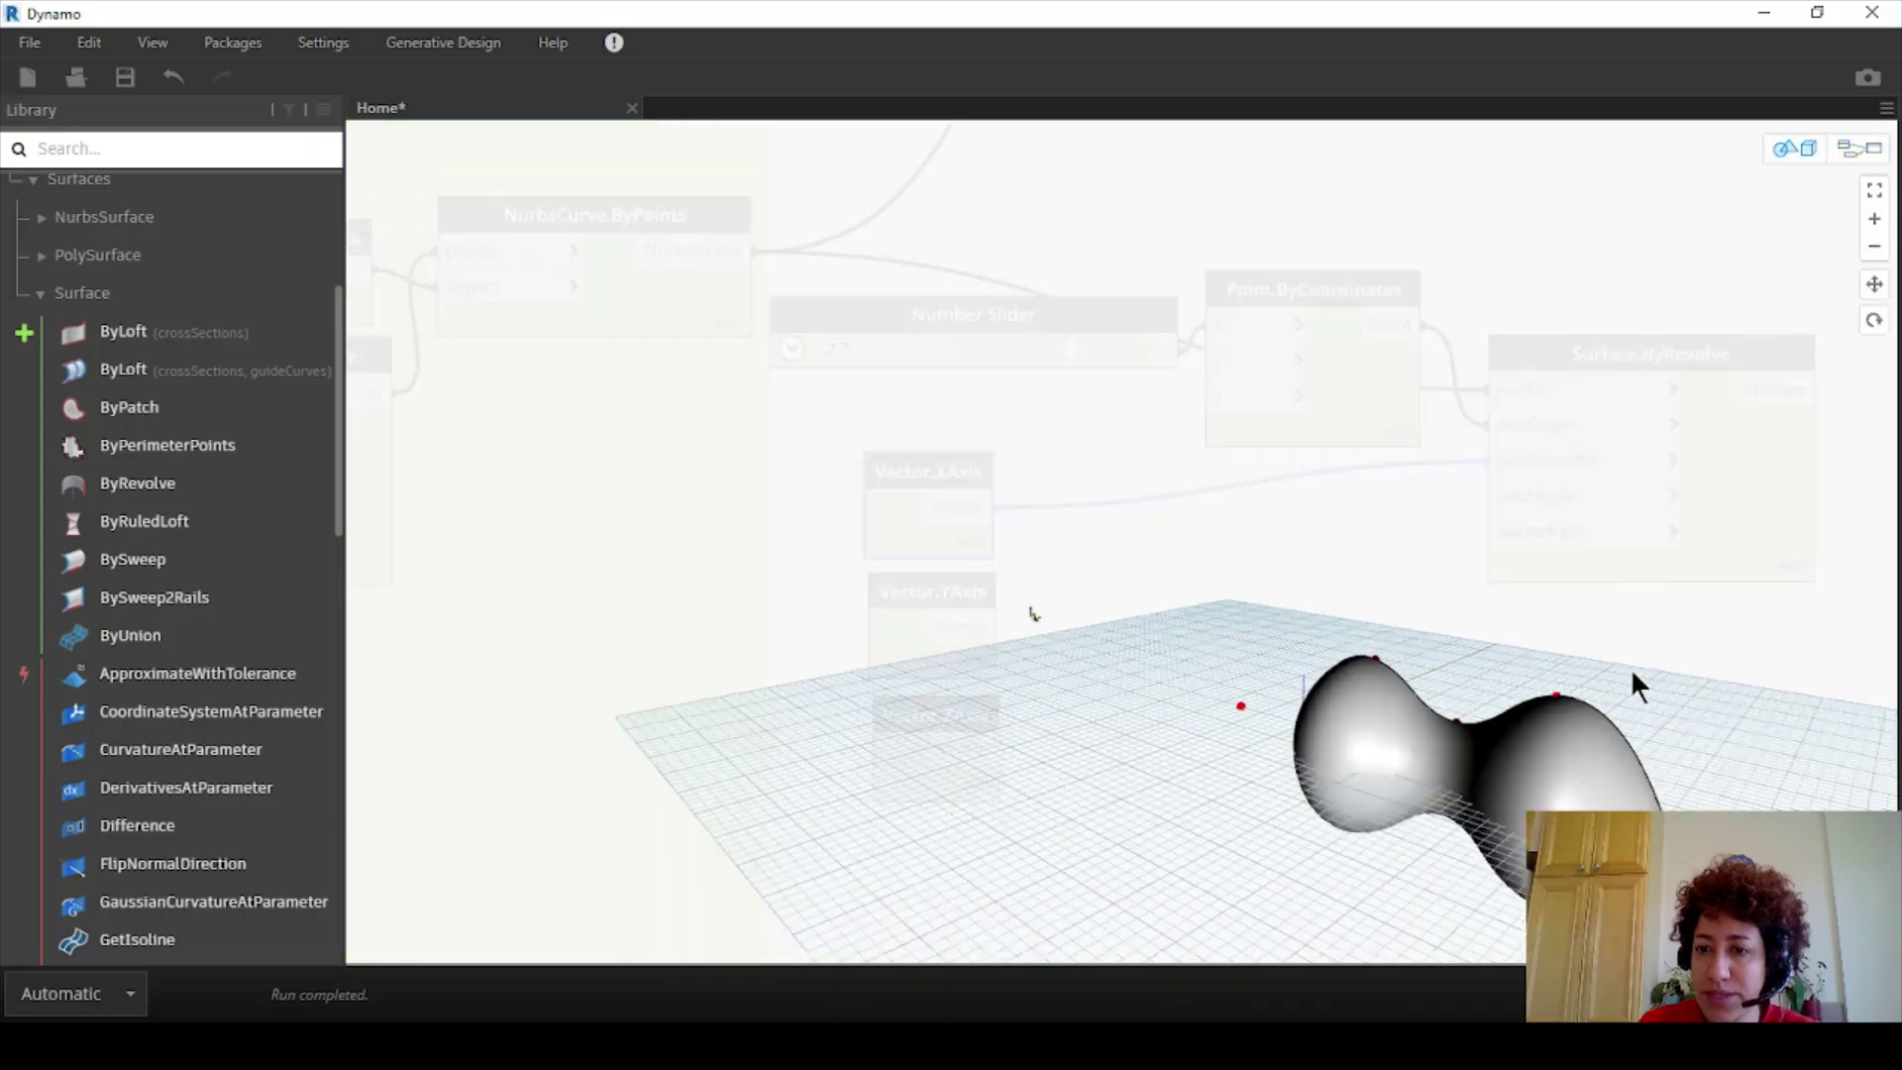
{"action": "right_click_drag", "start_coordinate": [1635, 679], "coordinate": [743, 764]}
{"action": "middle_click_drag", "start_coordinate": [743, 764], "coordinate": [1104, 664]}
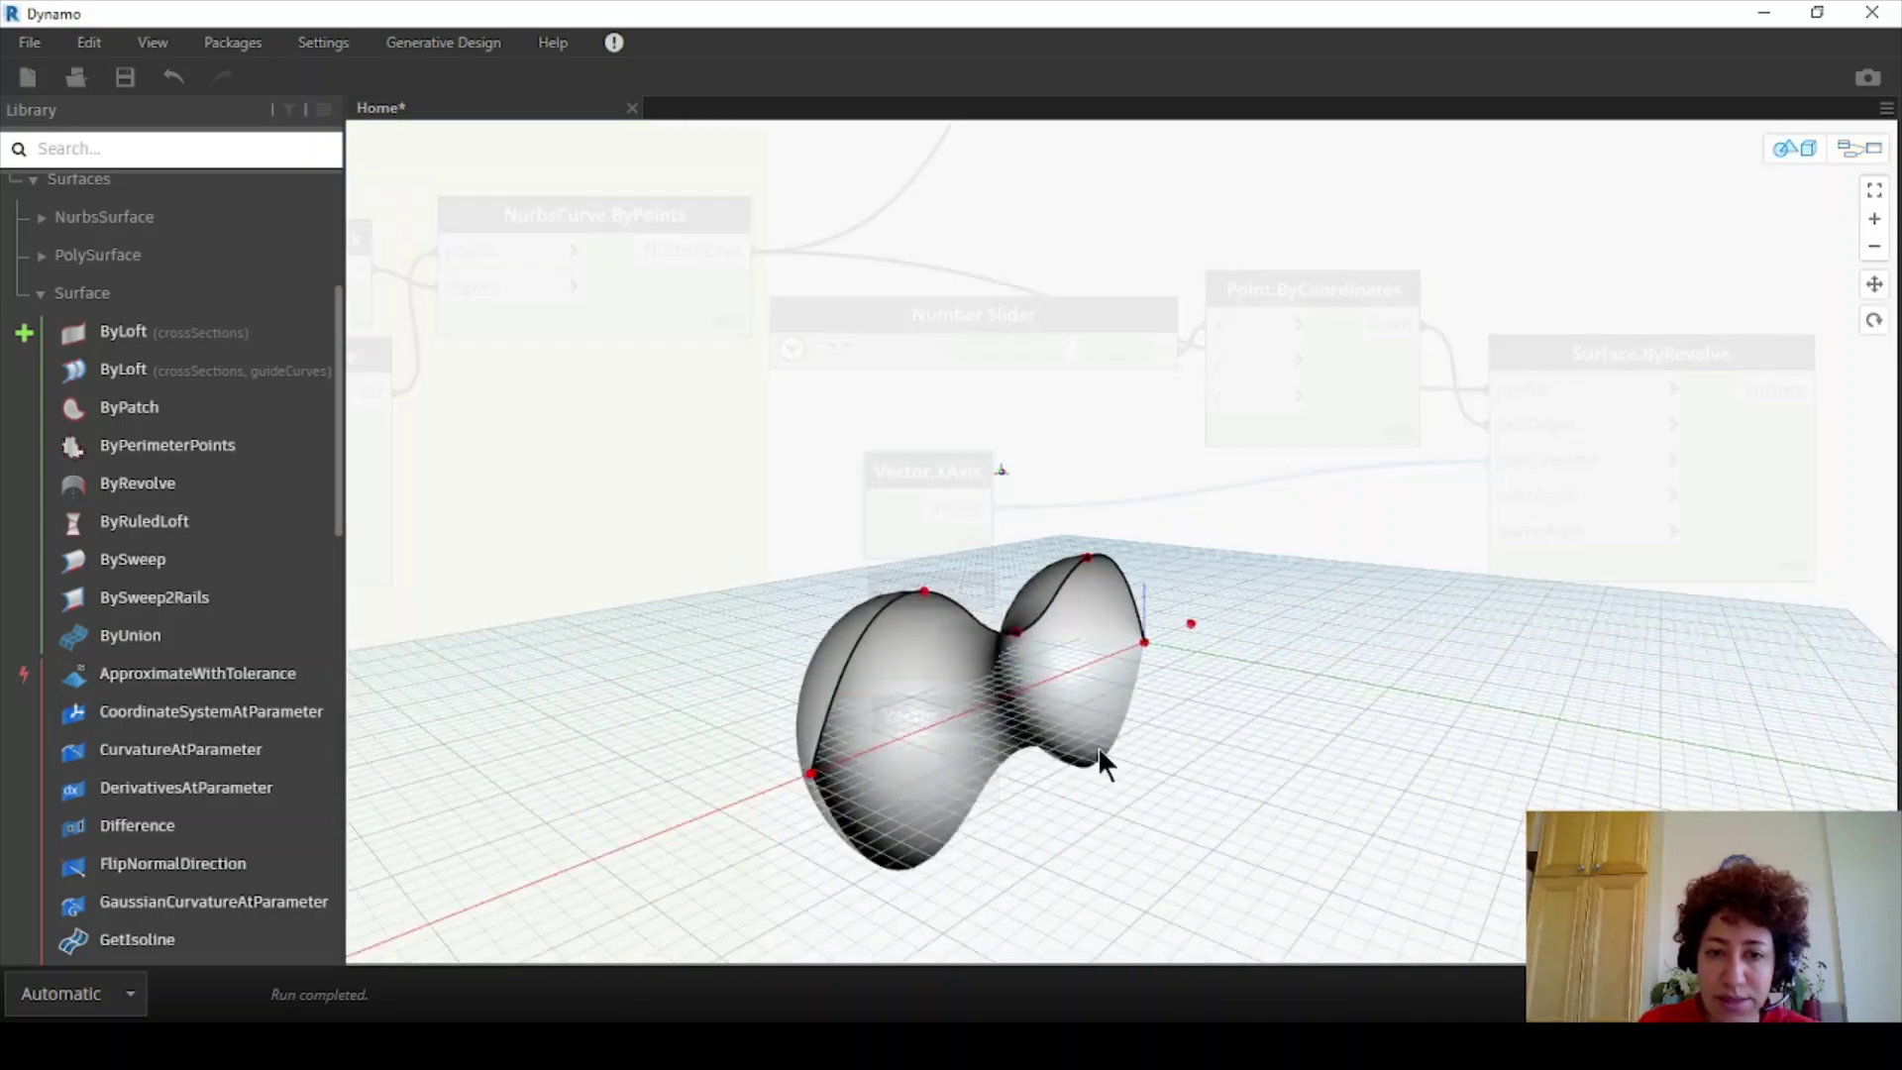
{"action": "right_click_drag", "start_coordinate": [875, 723], "coordinate": [848, 734]}
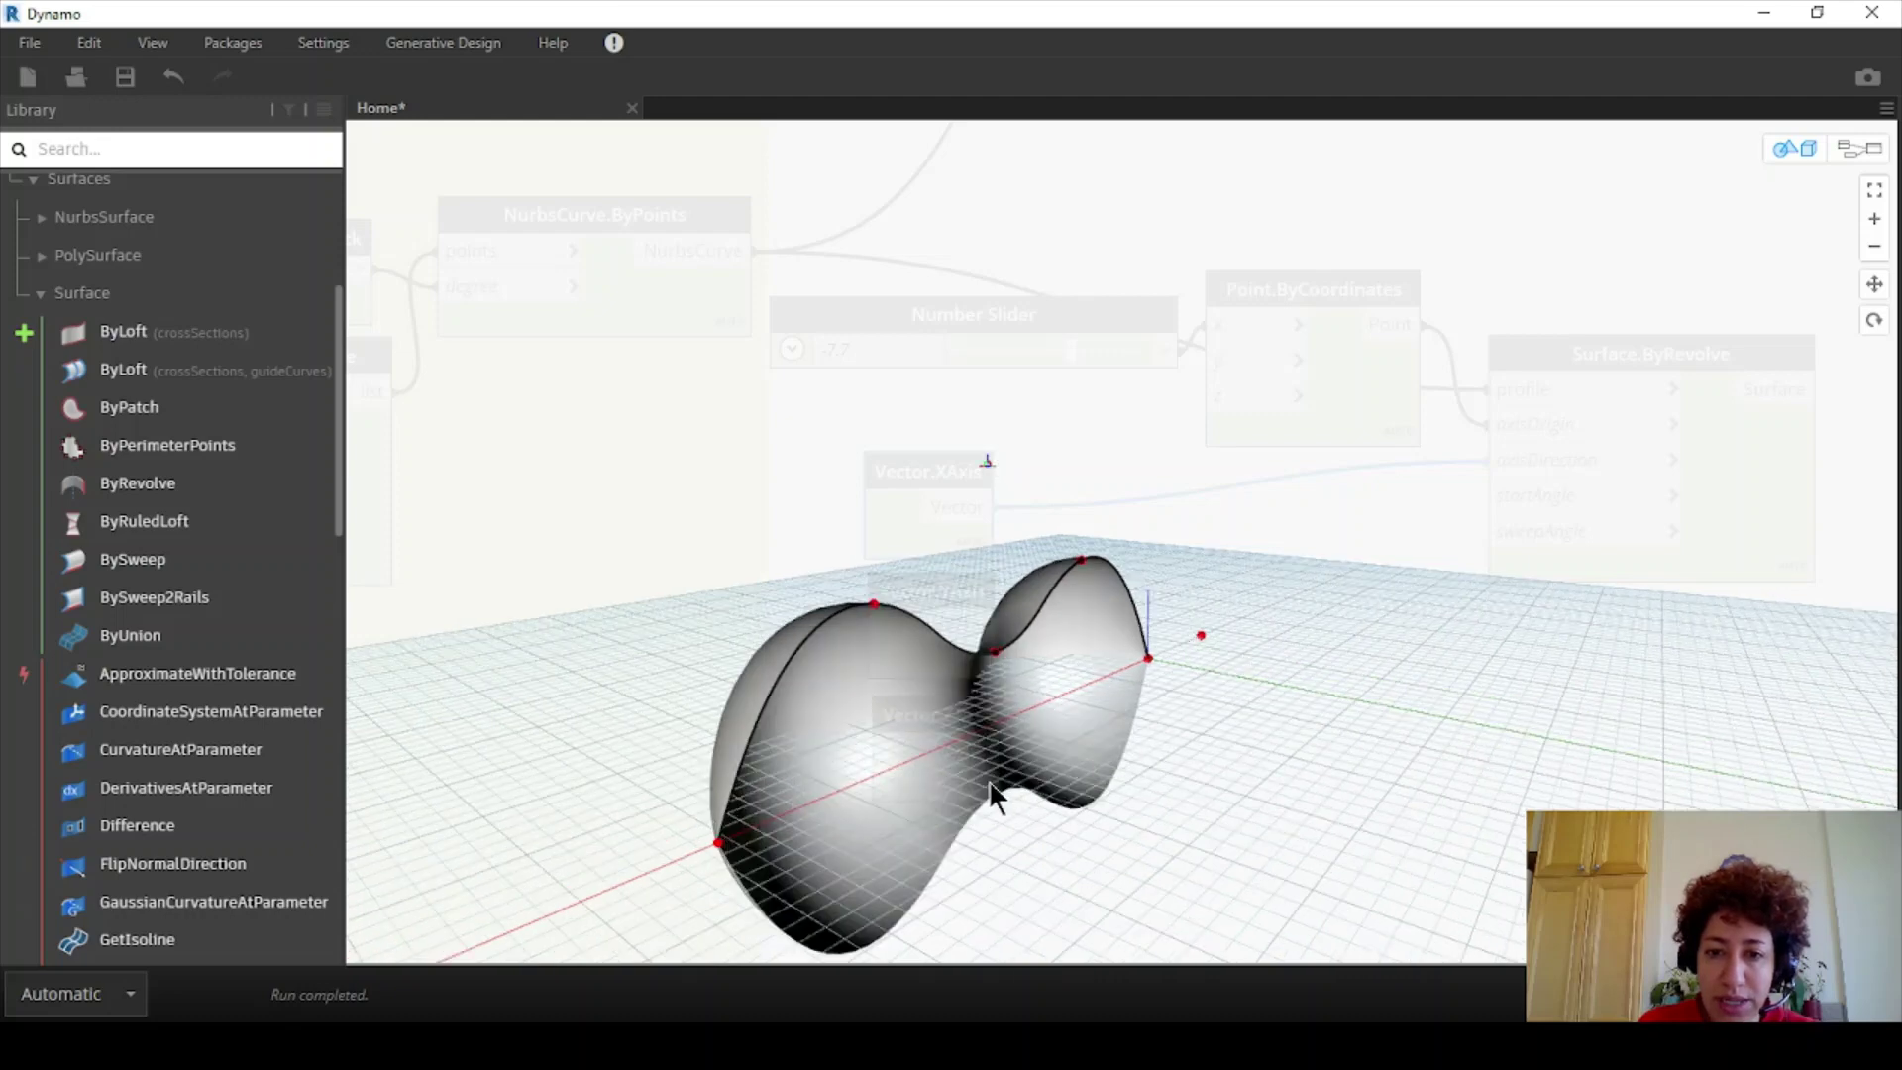
{"action": "middle_click_drag", "start_coordinate": [988, 780], "coordinate": [1072, 662]}
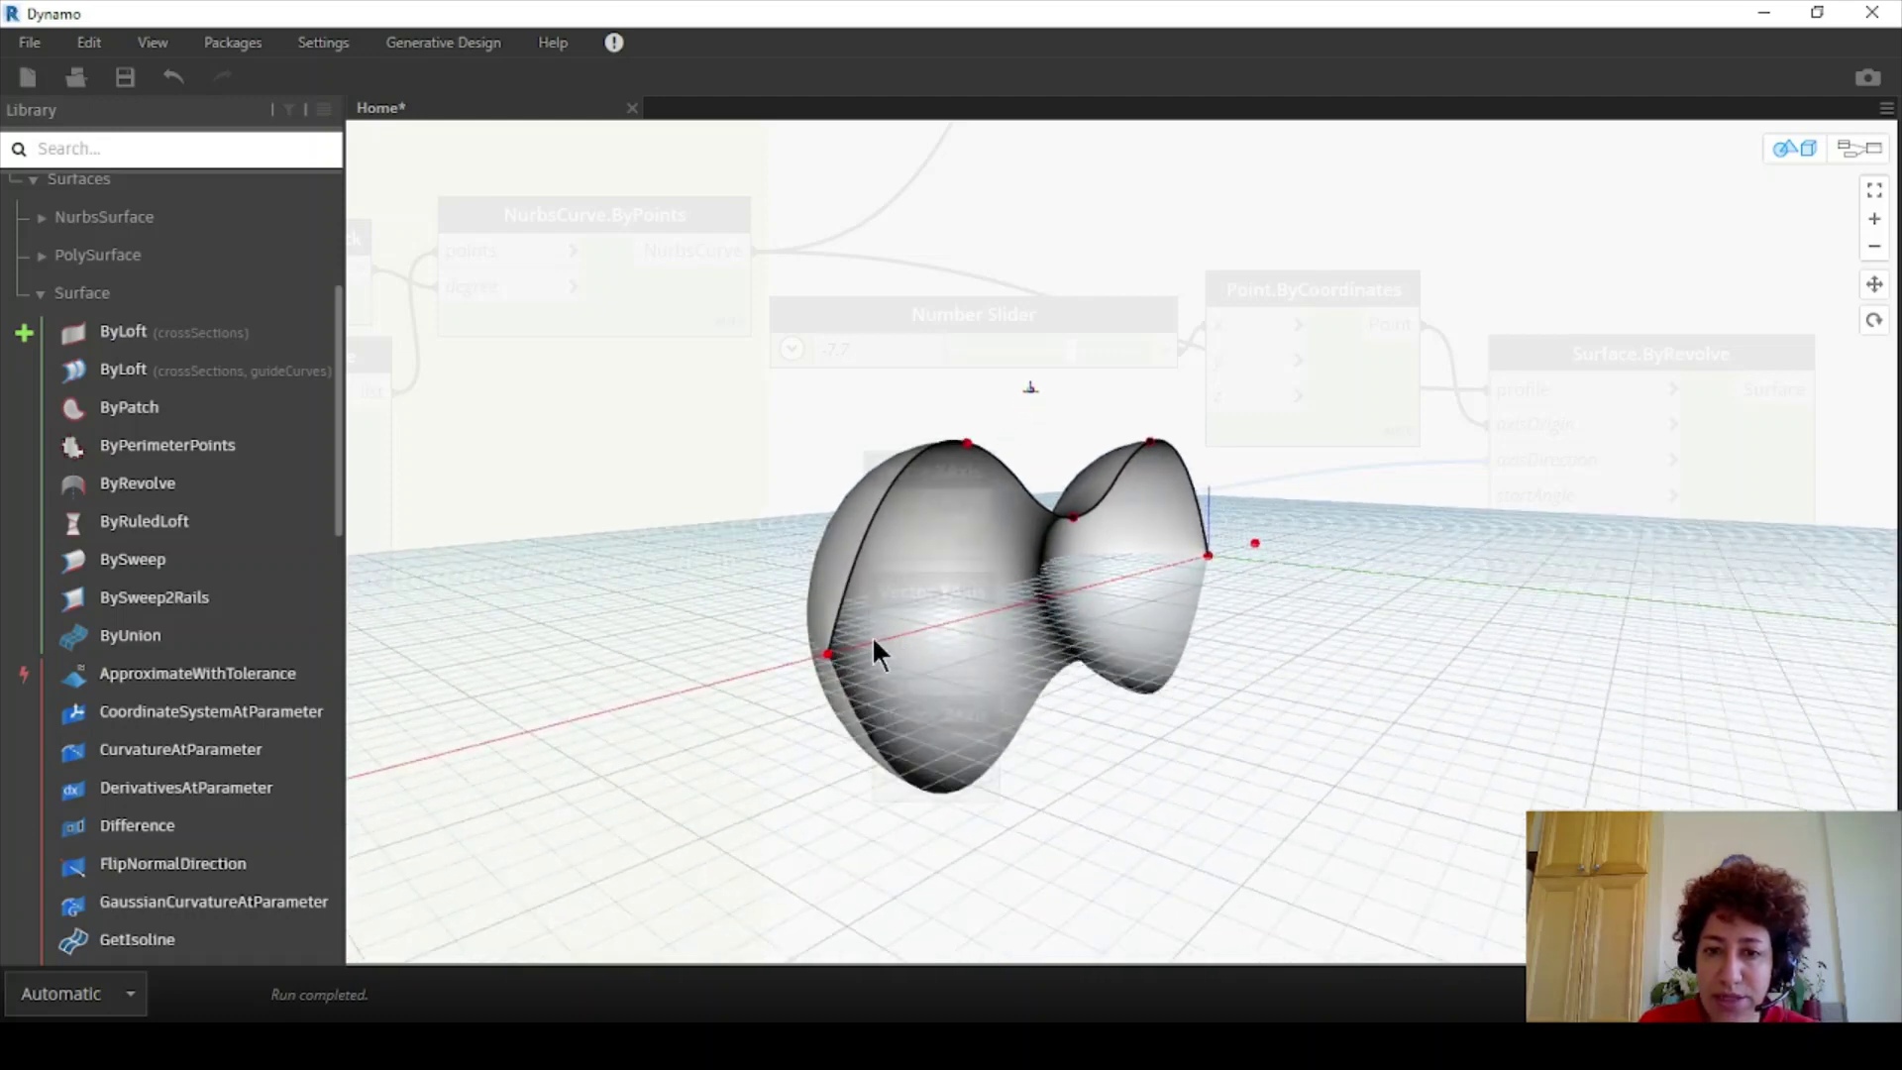
{"action": "right_click_drag", "start_coordinate": [998, 560], "coordinate": [1298, 658]}
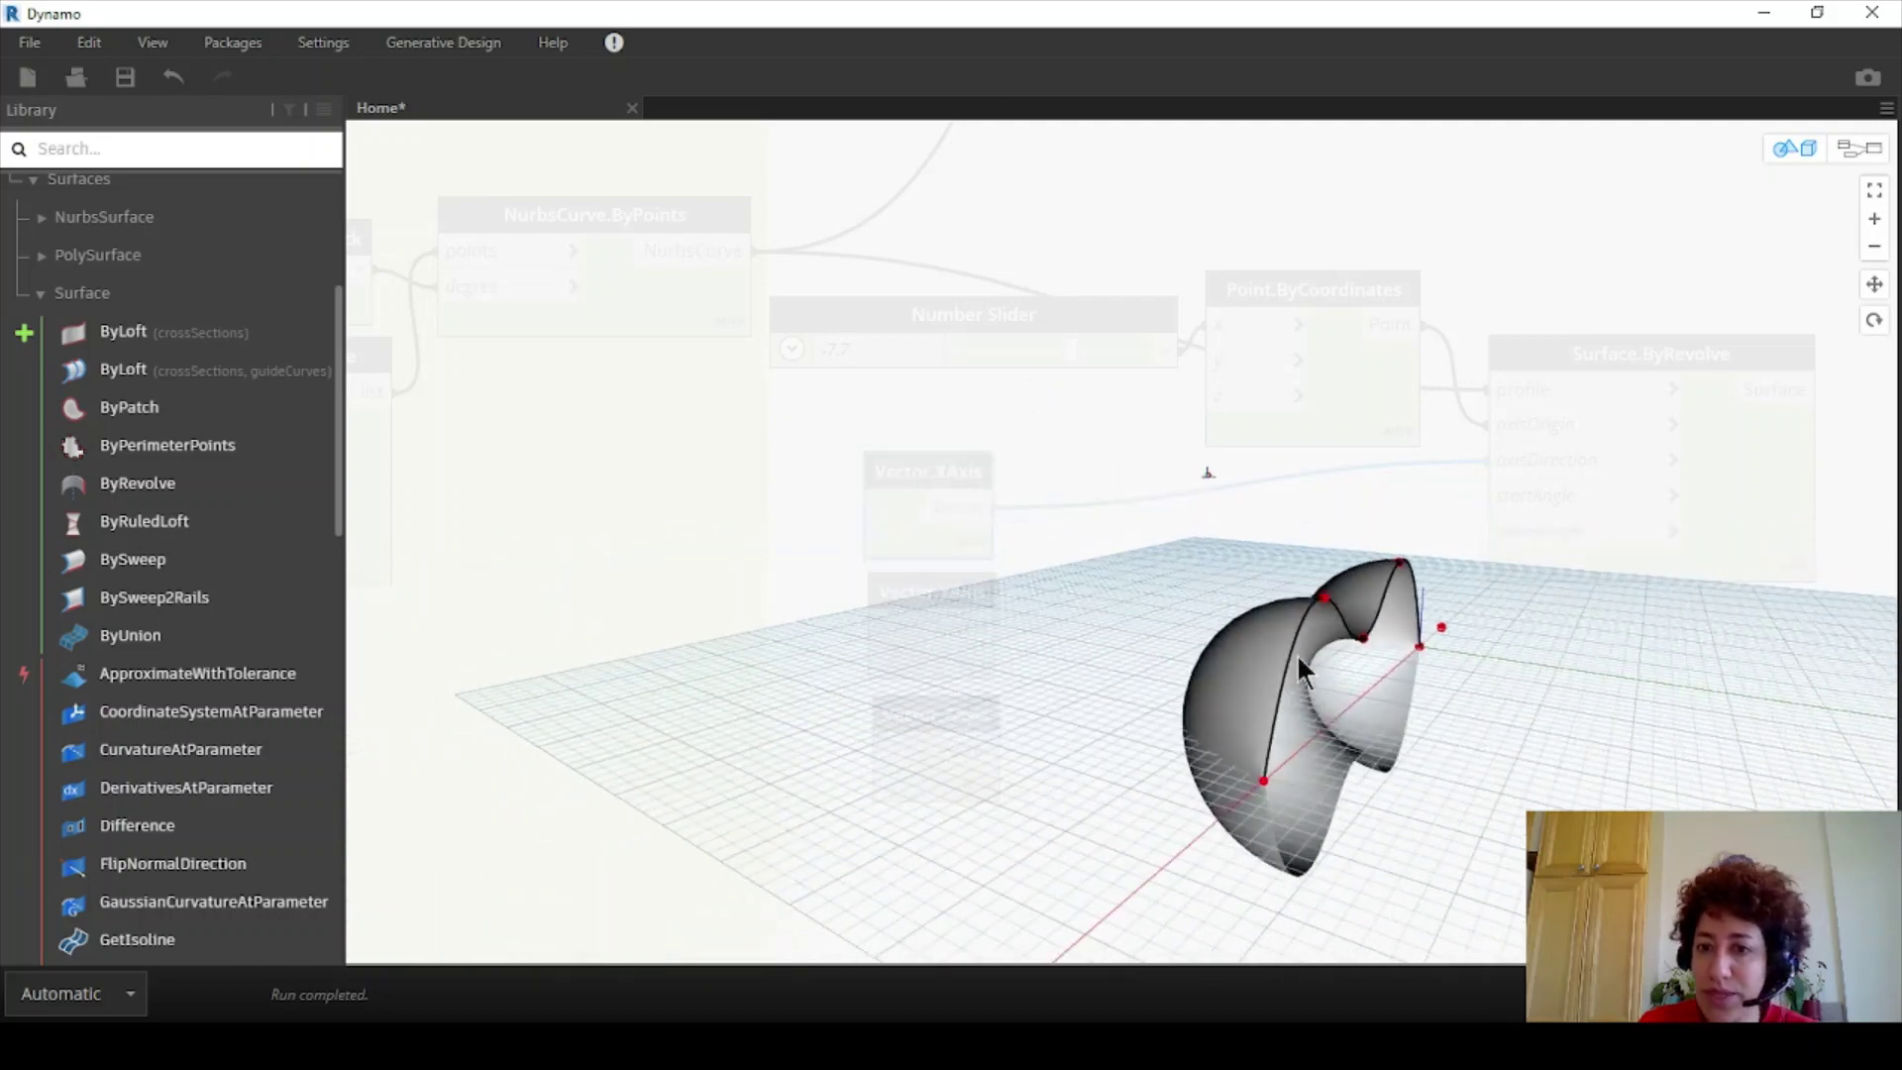
{"action": "left_click", "coordinate": [1870, 150]}
{"action": "middle_click_drag", "start_coordinate": [1223, 503], "coordinate": [1193, 485]}
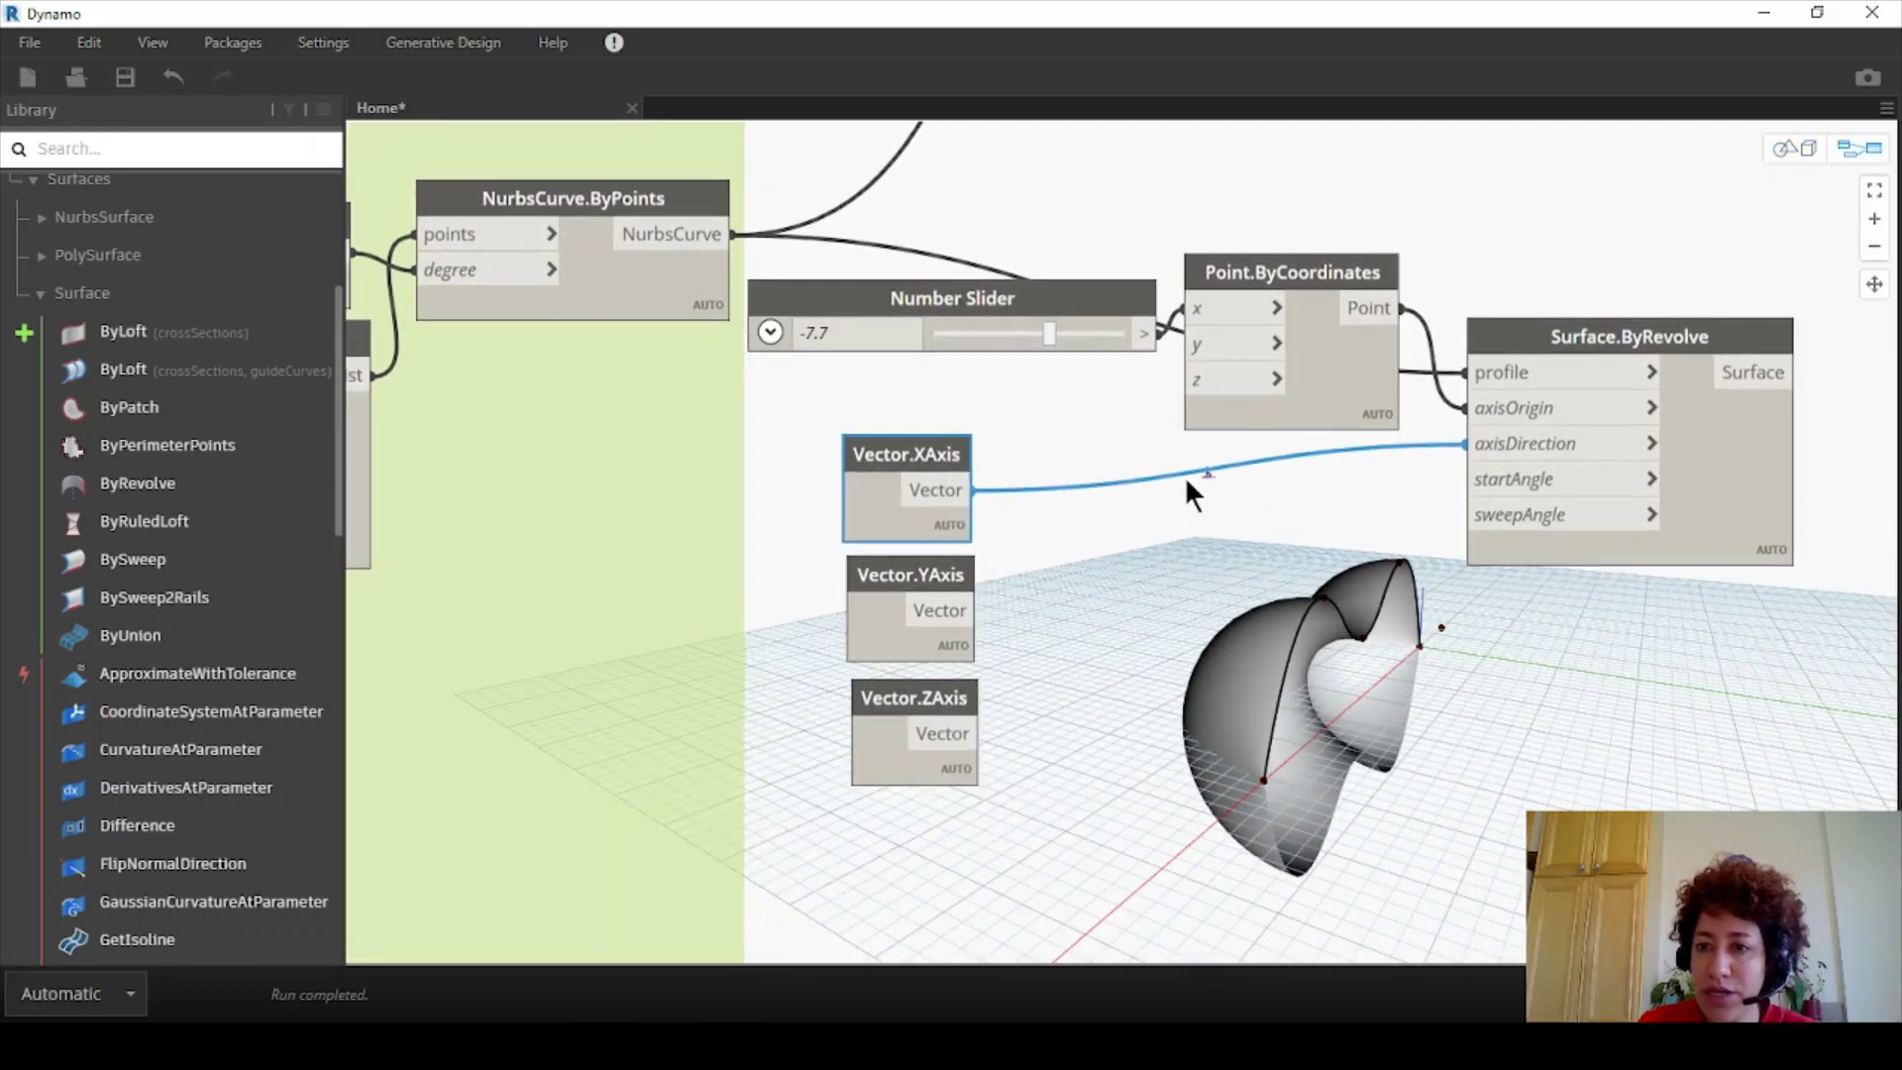
- Add a Code Block with 90 and wire it to sweepAngle
{"action": "mouse_move", "coordinate": [1524, 513]}
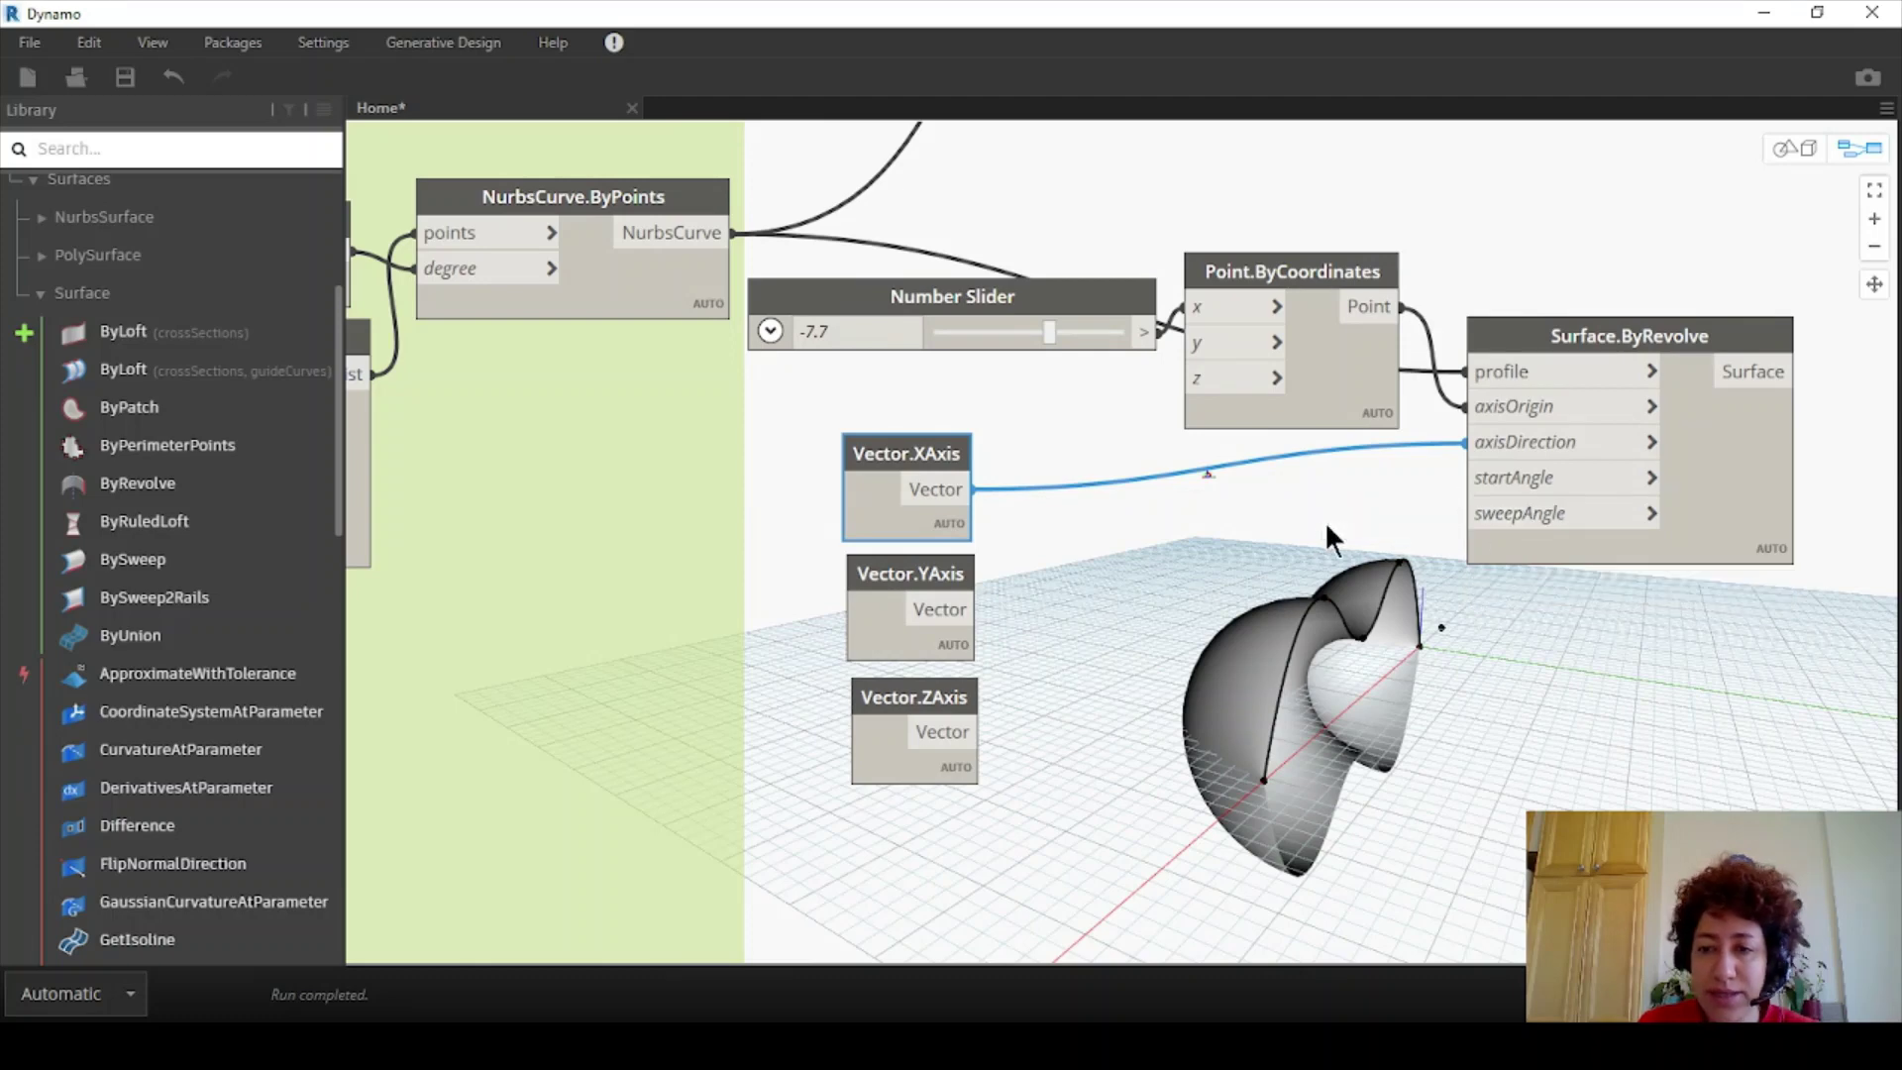
{"action": "double_click", "coordinate": [1197, 508]}
{"action": "type", "text": "90"}
{"action": "left_click", "coordinate": [1320, 548]}
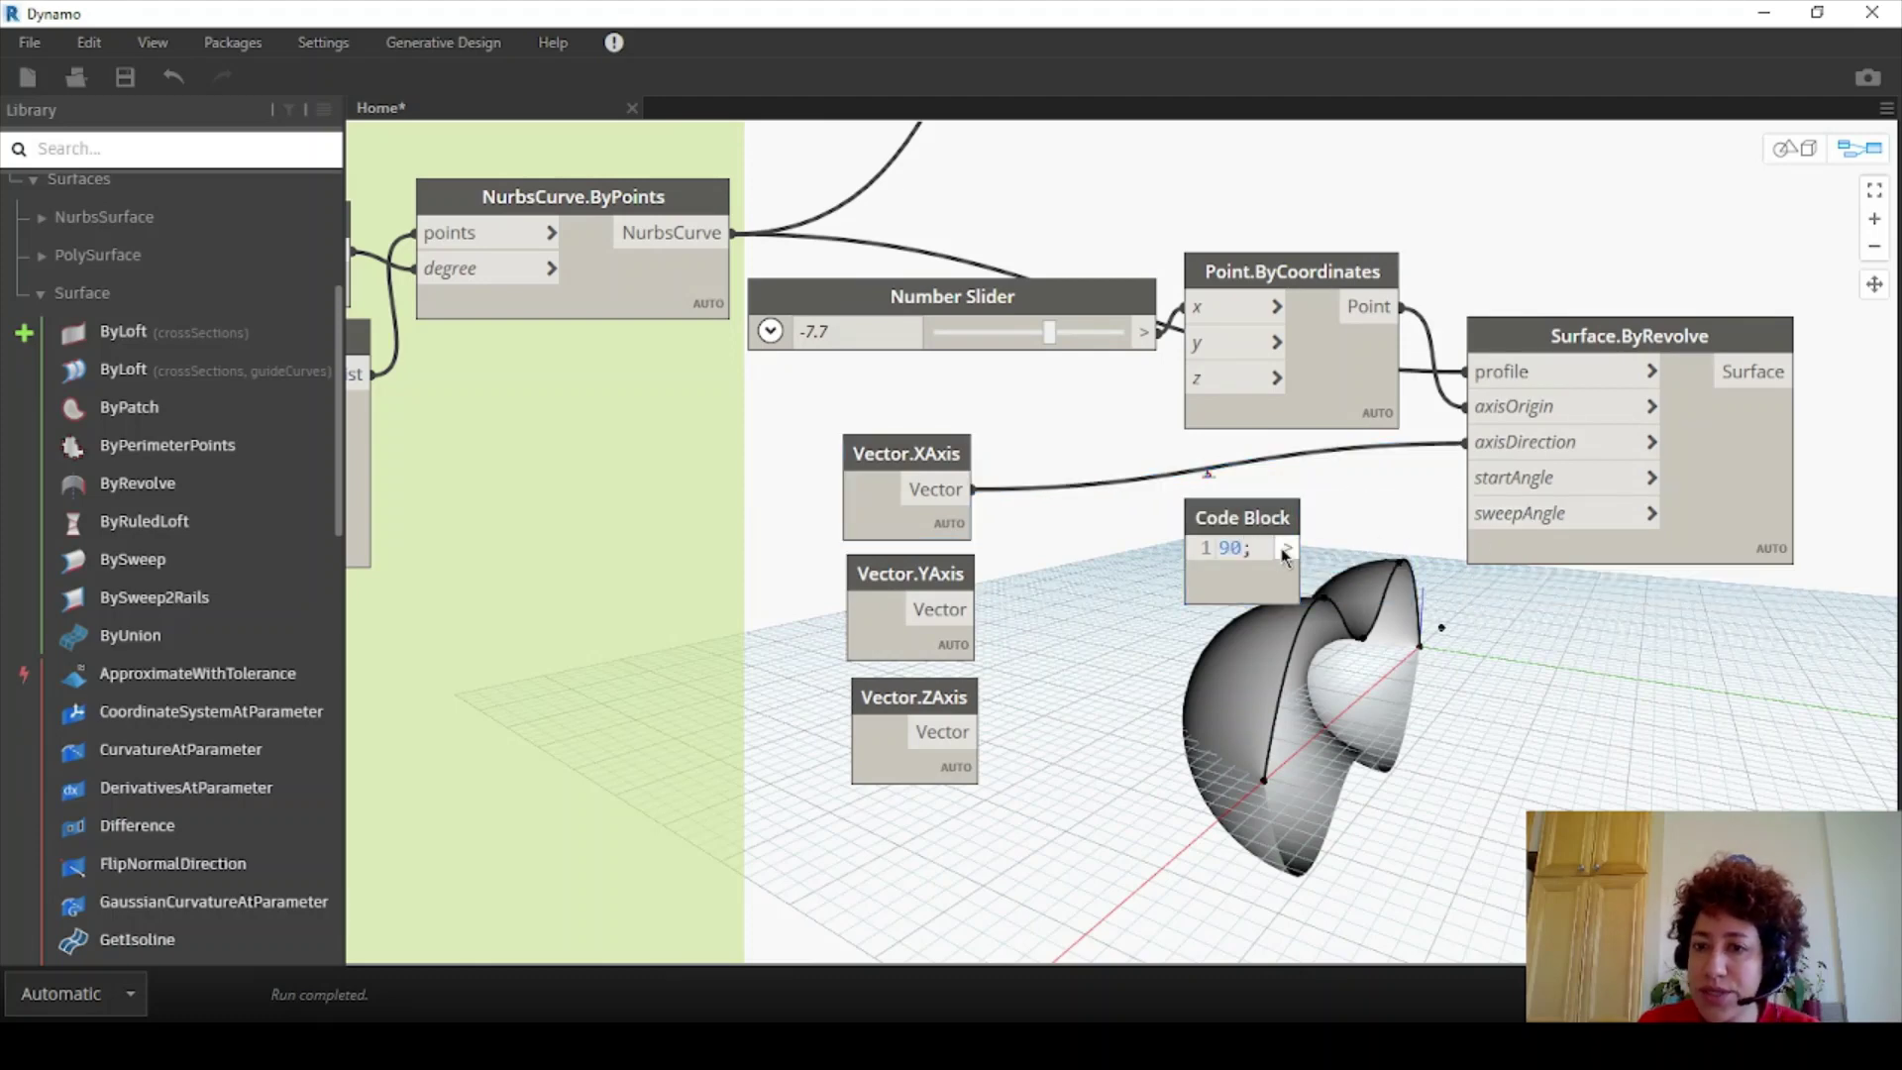
{"action": "left_click_drag", "start_coordinate": [1285, 551], "coordinate": [1508, 517]}
- Inspect the partial surface in 3D and adjust the Number Slider to reshape it
{"action": "left_click", "coordinate": [1783, 149]}
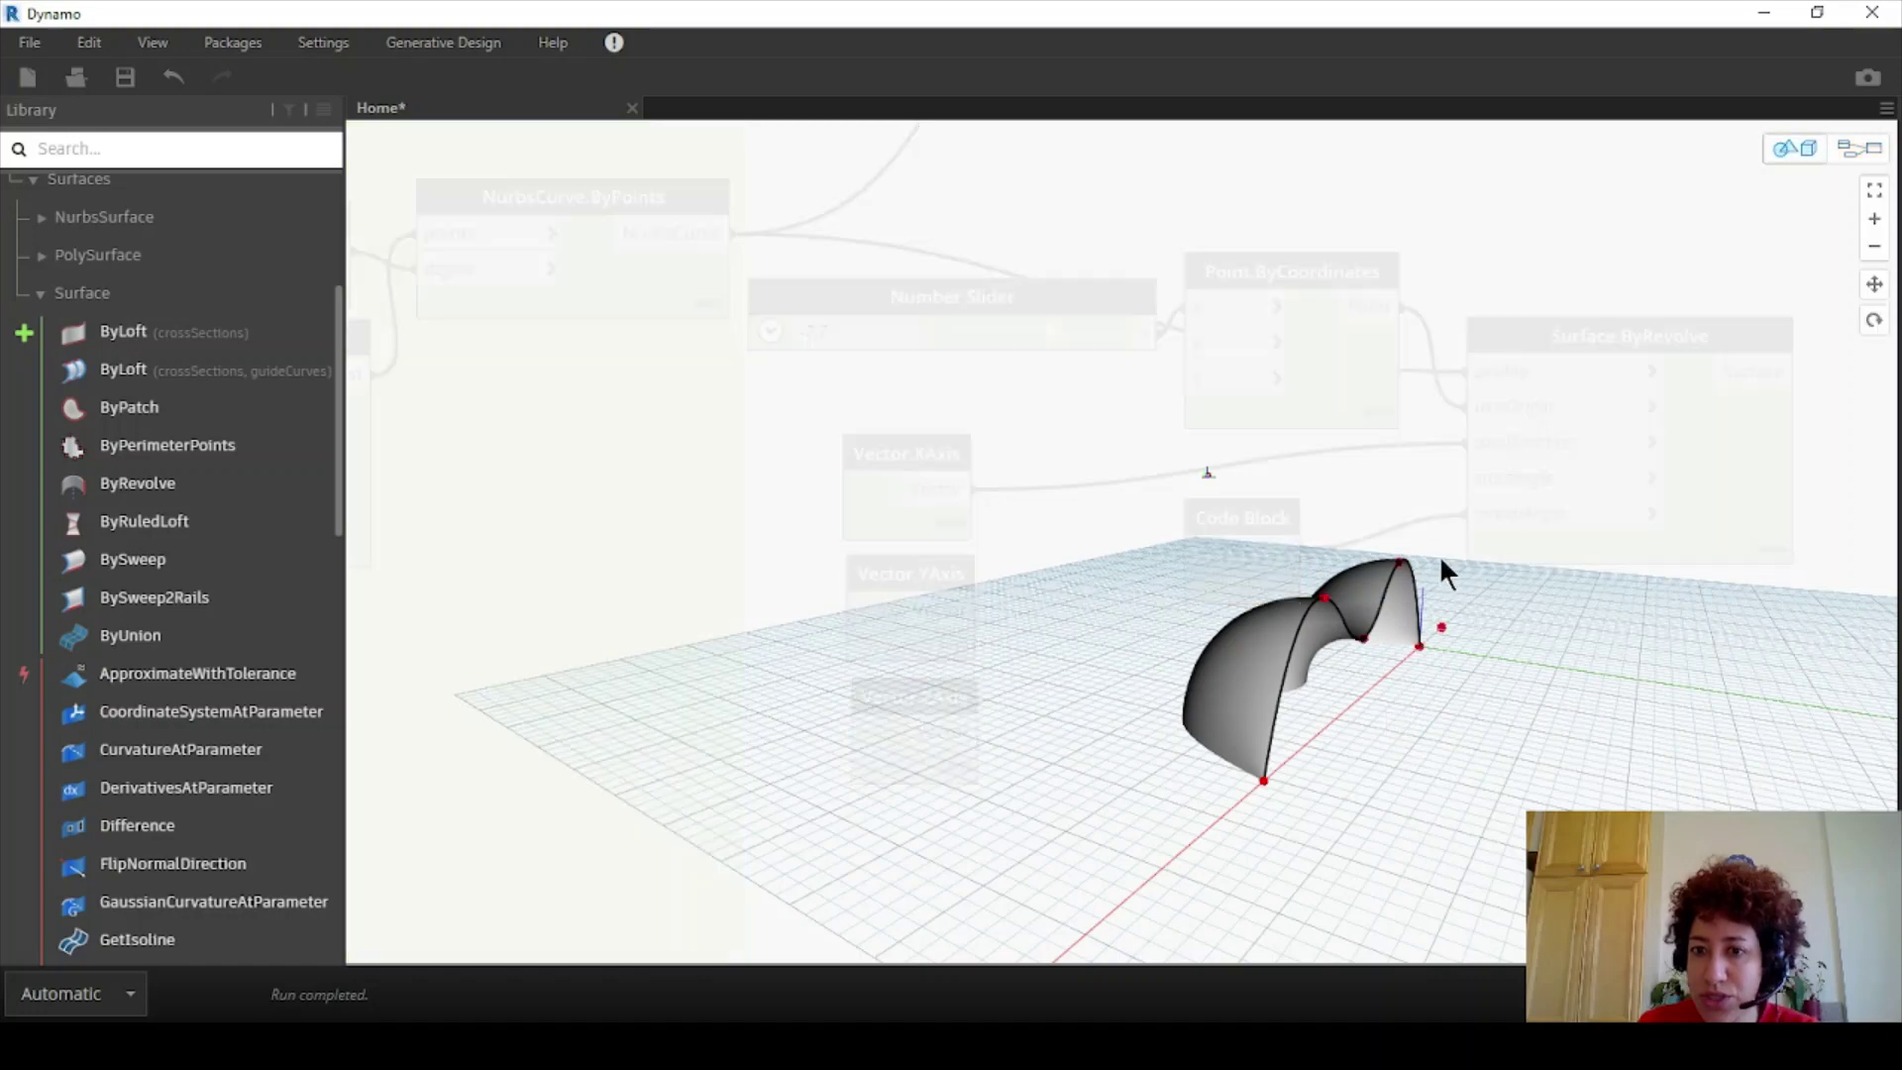
{"action": "right_click_drag", "start_coordinate": [1441, 555], "coordinate": [1346, 628]}
{"action": "scroll", "coordinate": [1519, 691], "scroll_direction": "down", "scroll_amount": 5}
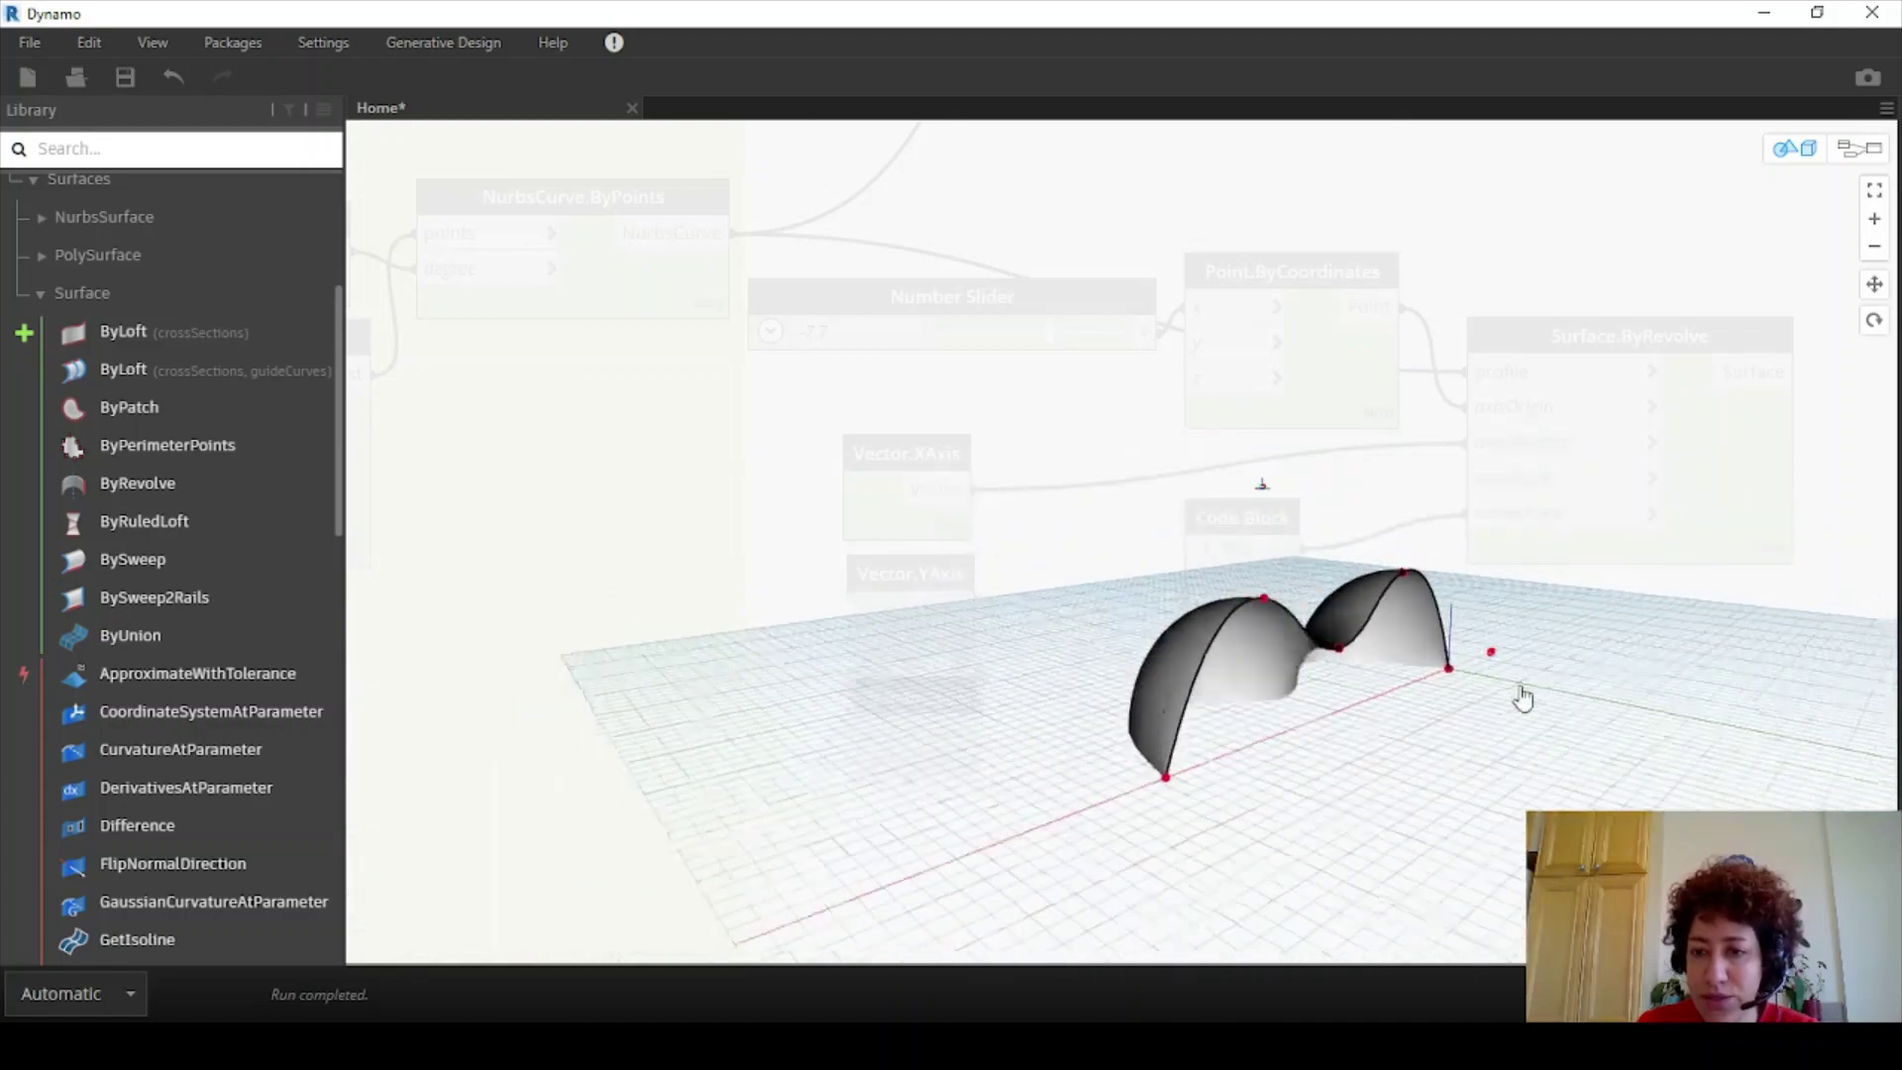
{"action": "left_click", "coordinate": [1860, 147]}
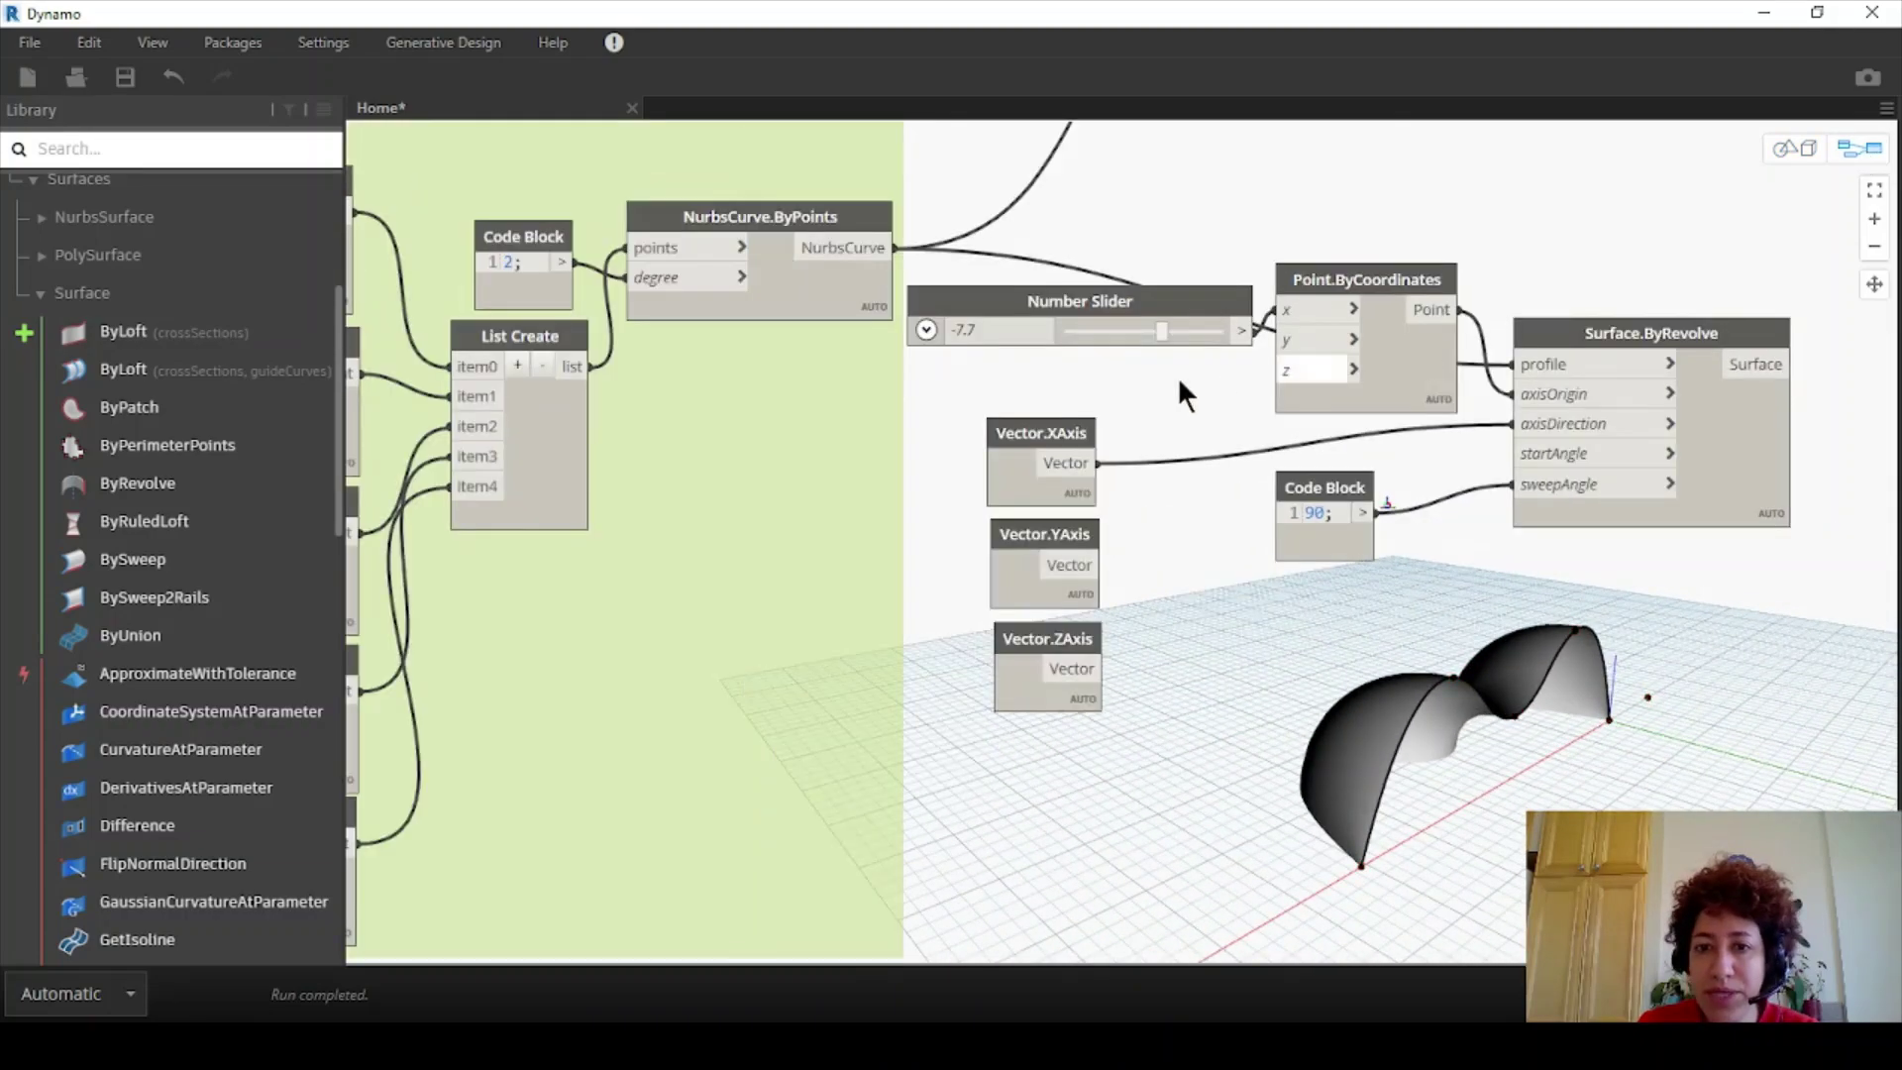
{"action": "scroll", "coordinate": [1231, 425], "scroll_direction": "down", "scroll_amount": 3}
{"action": "middle_click_drag", "start_coordinate": [1268, 402], "coordinate": [949, 323]}
{"action": "mouse_move", "coordinate": [466, 354]}
{"action": "left_mouse_down"}
{"action": "mouse_move", "coordinate": [442, 349]}
{"action": "mouse_move", "coordinate": [449, 376]}
{"action": "left_mouse_up"}
{"action": "left_click_drag", "start_coordinate": [532, 276], "coordinate": [524, 276]}
{"action": "middle_click_drag", "start_coordinate": [1384, 560], "coordinate": [882, 596]}
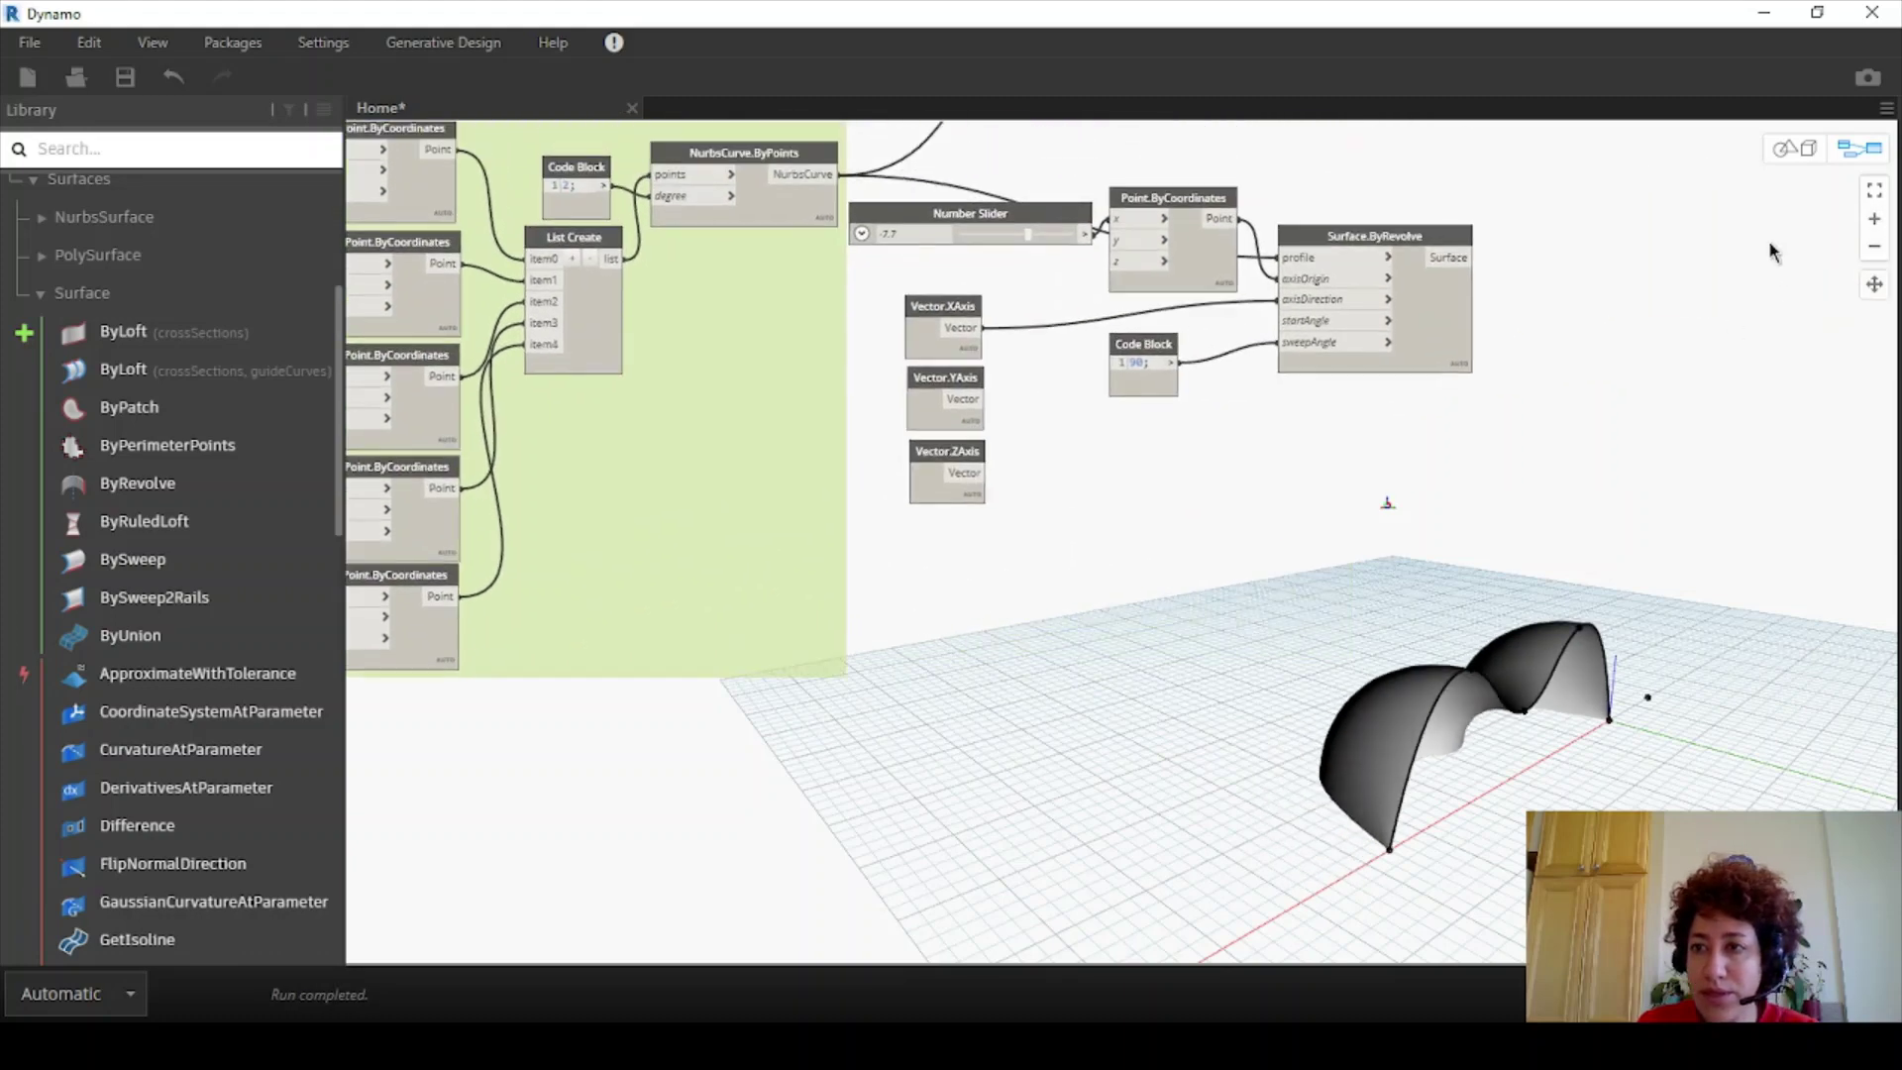
{"action": "left_click", "coordinate": [1795, 149]}
{"action": "right_click_drag", "start_coordinate": [1685, 713], "coordinate": [1545, 783]}
{"action": "left_click", "coordinate": [1859, 149]}
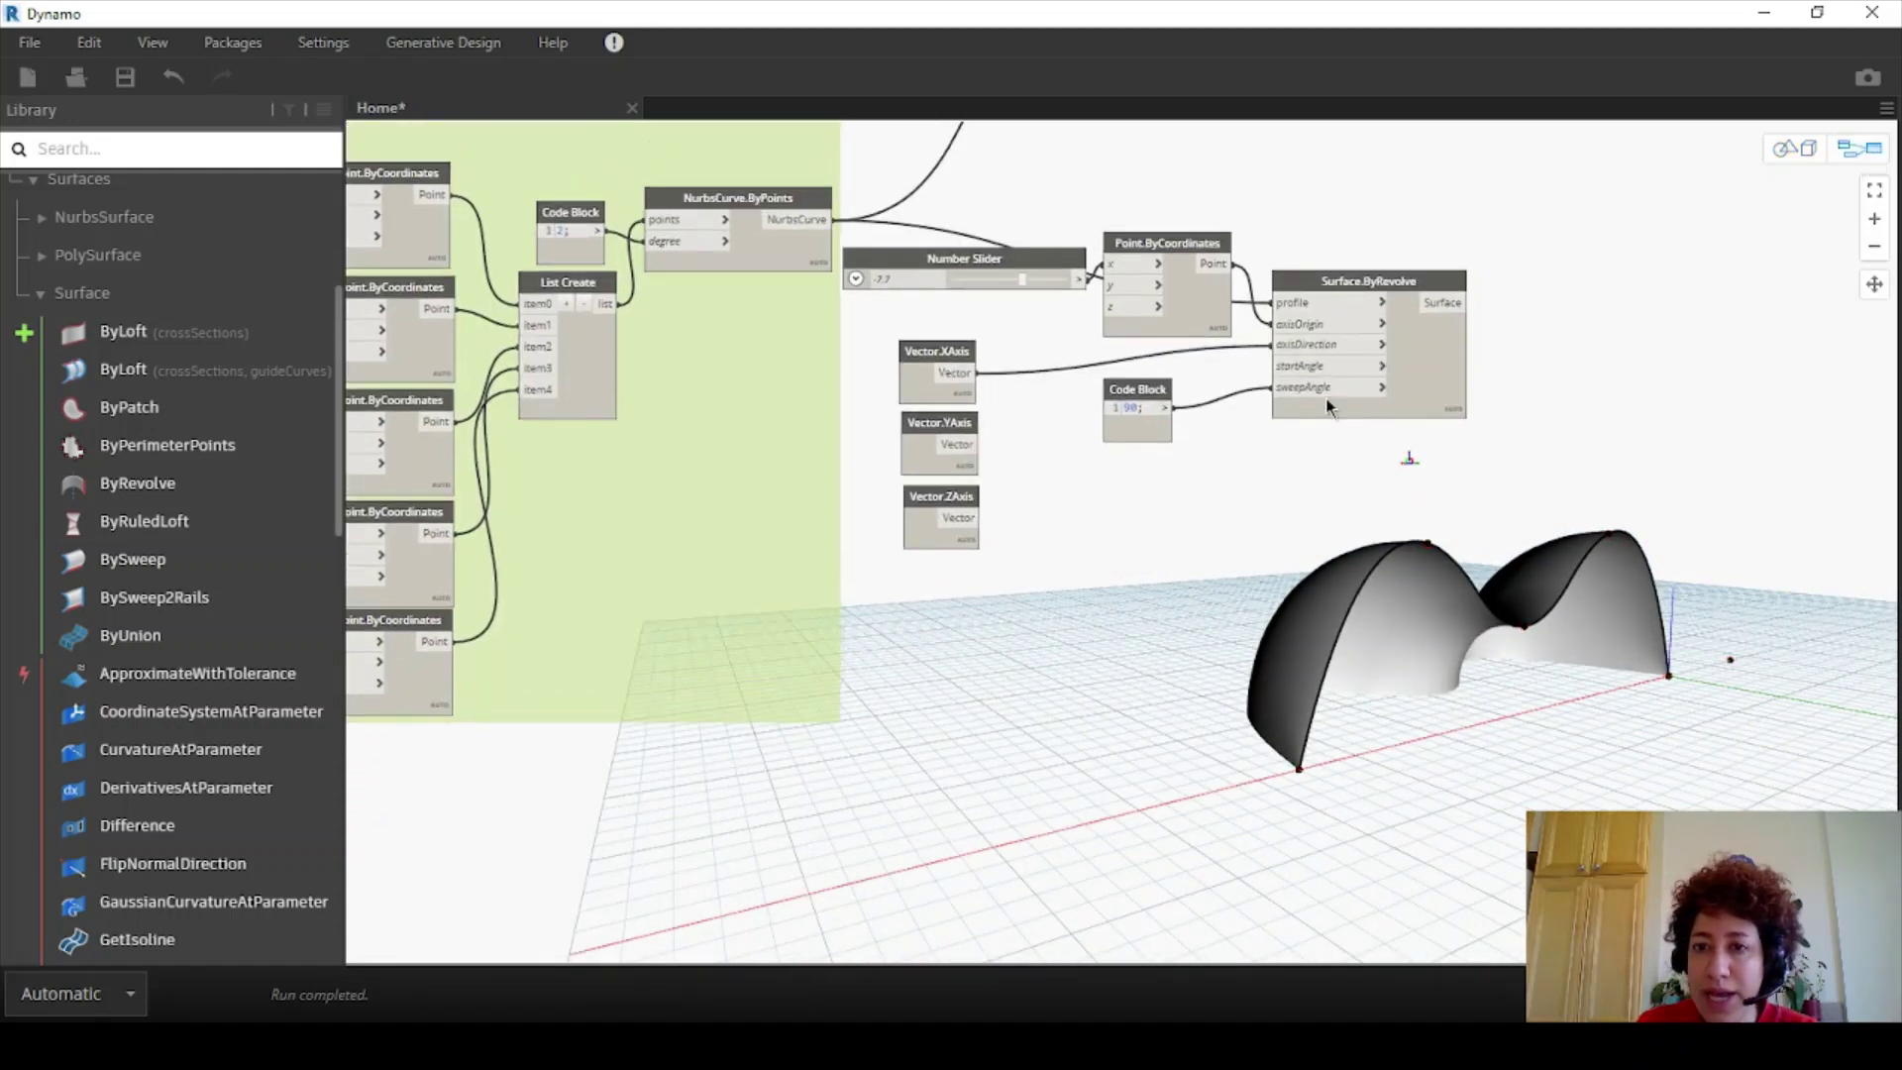
{"action": "scroll", "coordinate": [1312, 337], "scroll_direction": "up", "scroll_amount": 2}
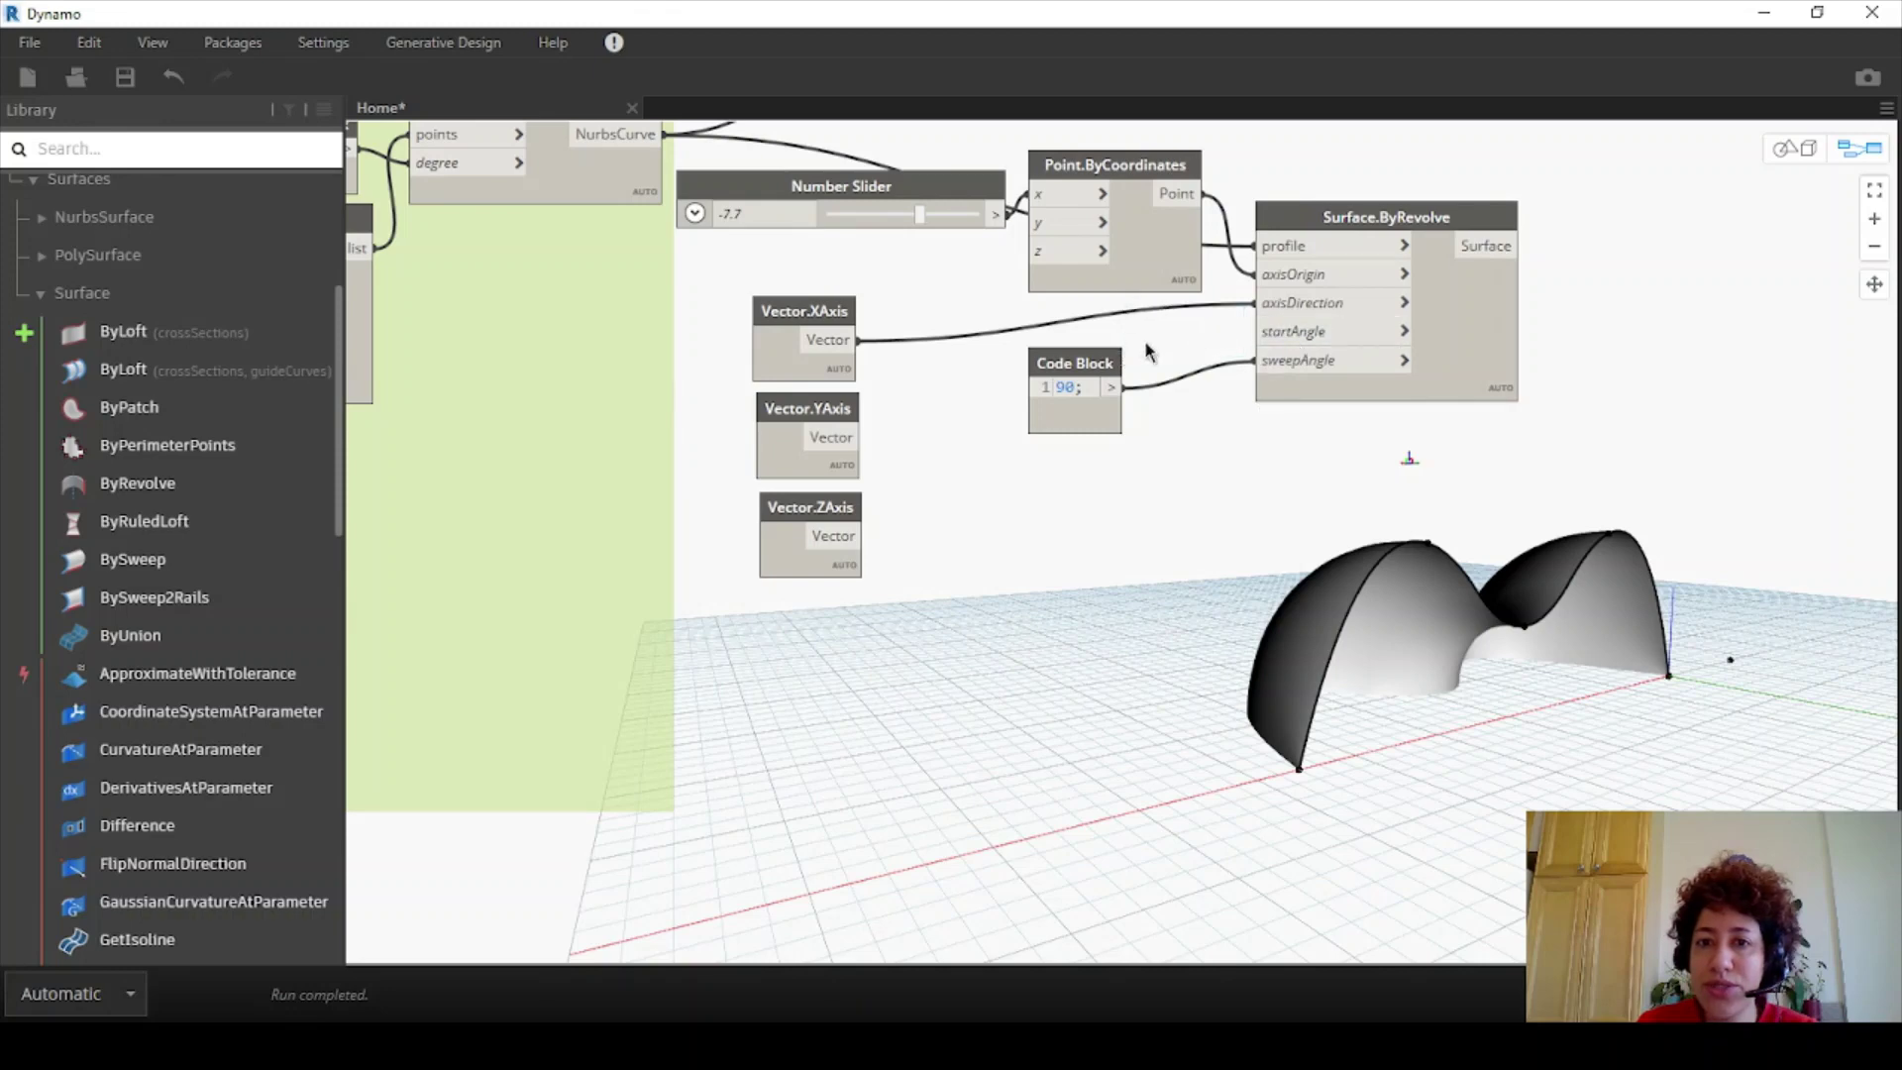
- Add a second Code Block with 45 and wire it to startAngle
{"action": "left_click_drag", "start_coordinate": [1108, 377], "coordinate": [1118, 508]}
{"action": "double_click", "coordinate": [1065, 387]}
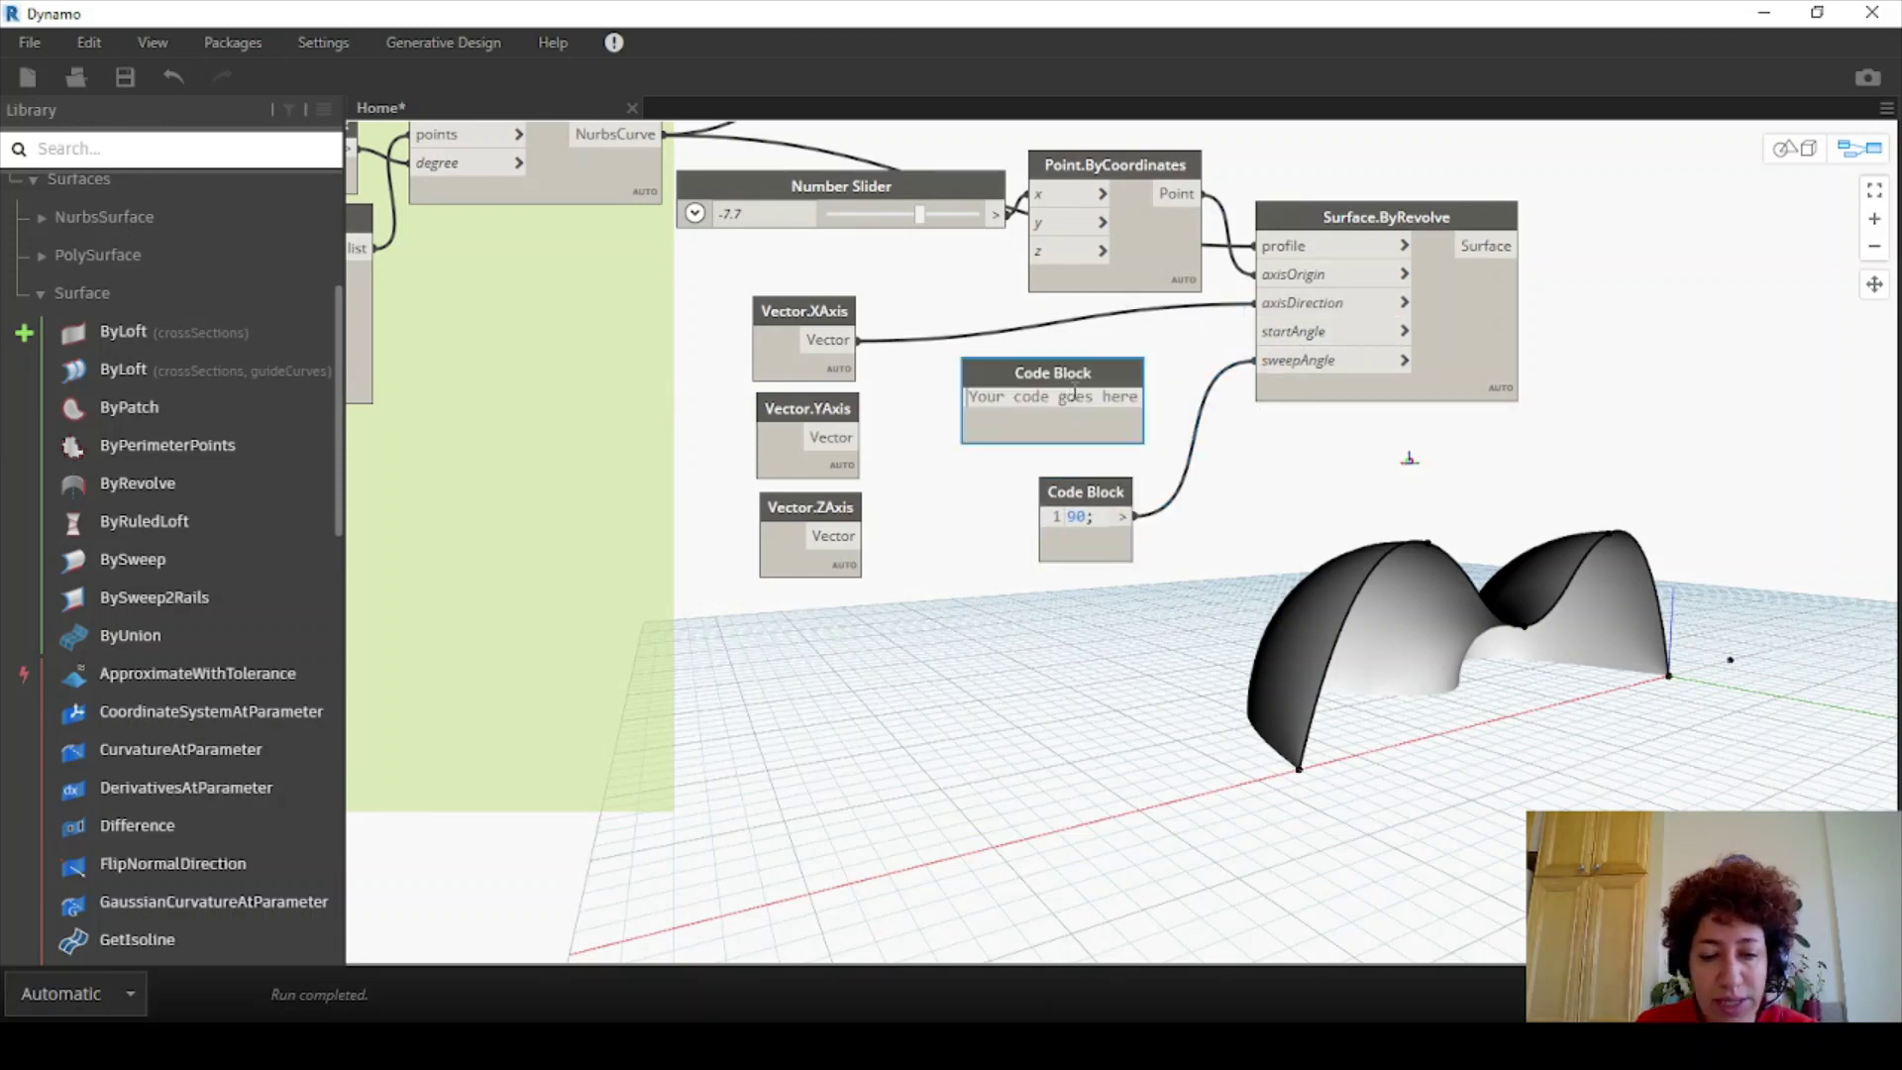
{"action": "type", "text": "45;"}
{"action": "left_click", "coordinate": [1109, 385]}
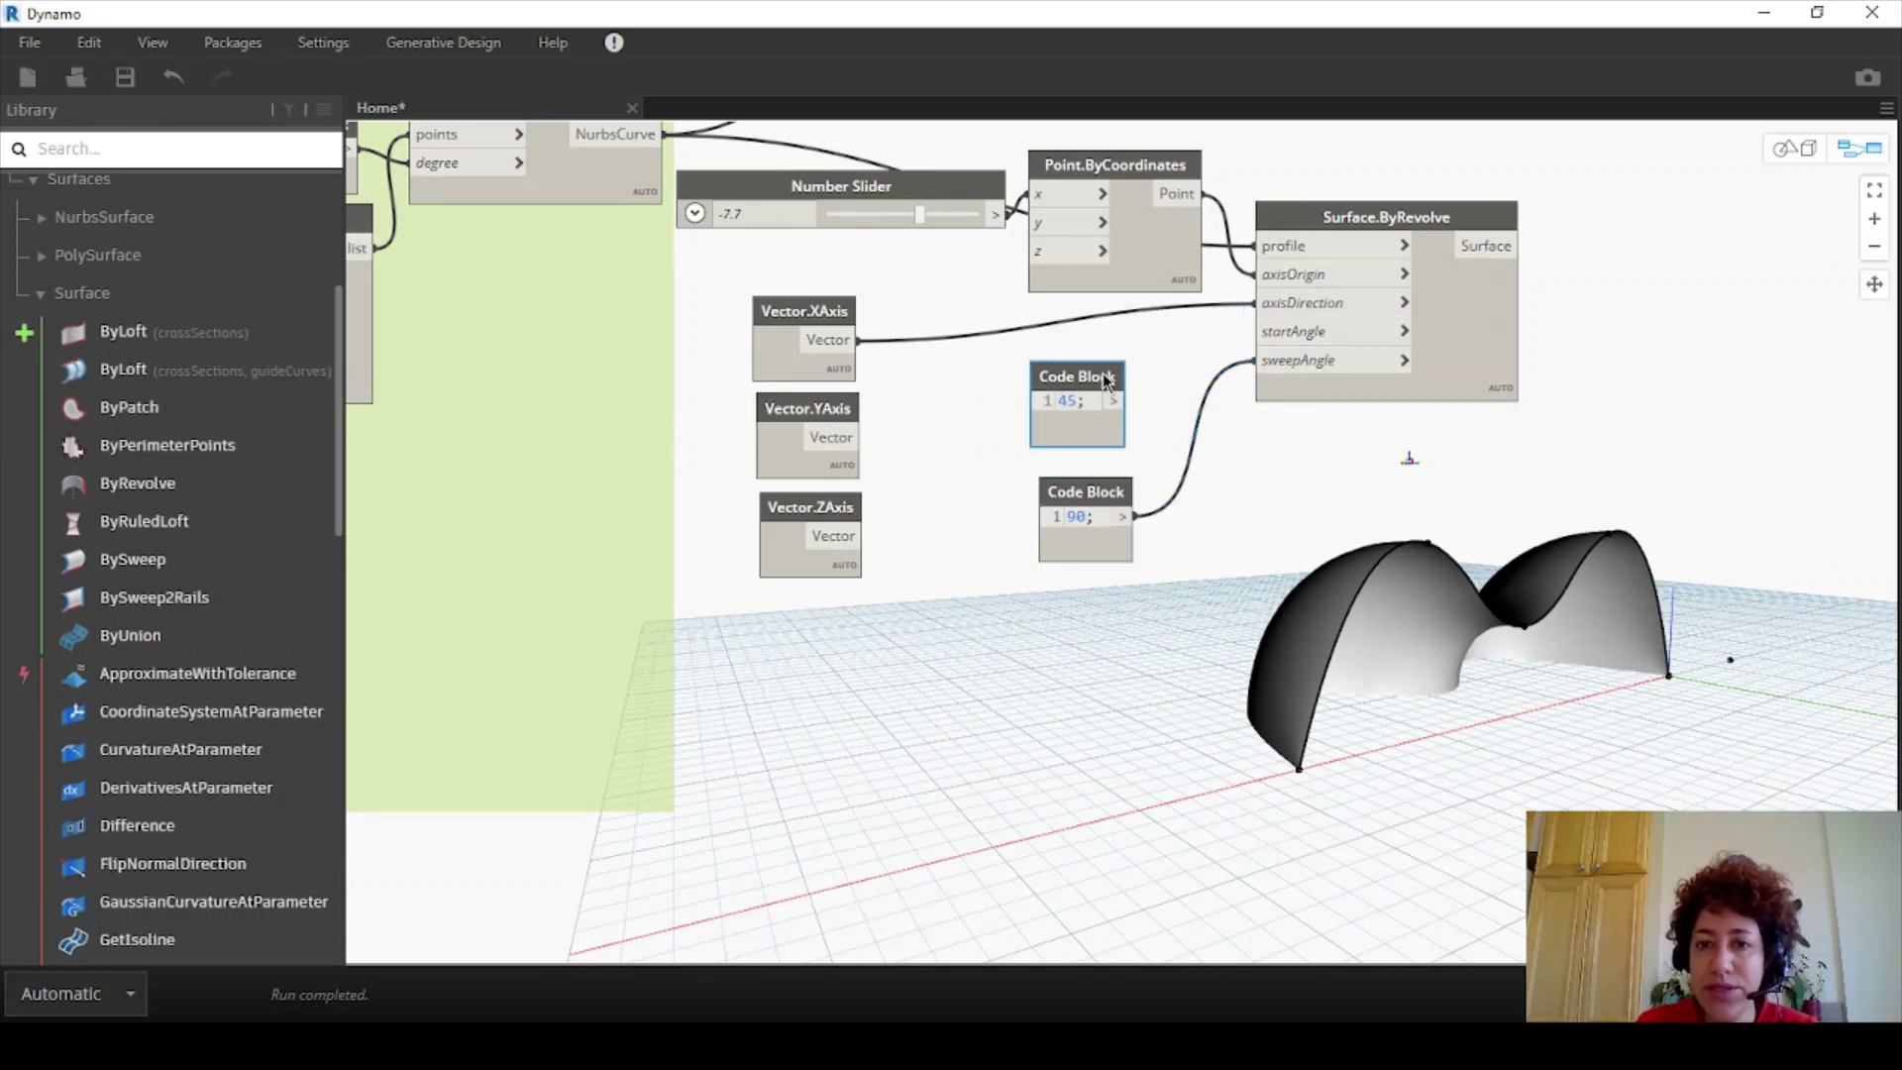
{"action": "scroll", "coordinate": [1141, 347], "scroll_direction": "up", "scroll_amount": 1}
{"action": "left_click_drag", "start_coordinate": [1107, 413], "coordinate": [1274, 330]}
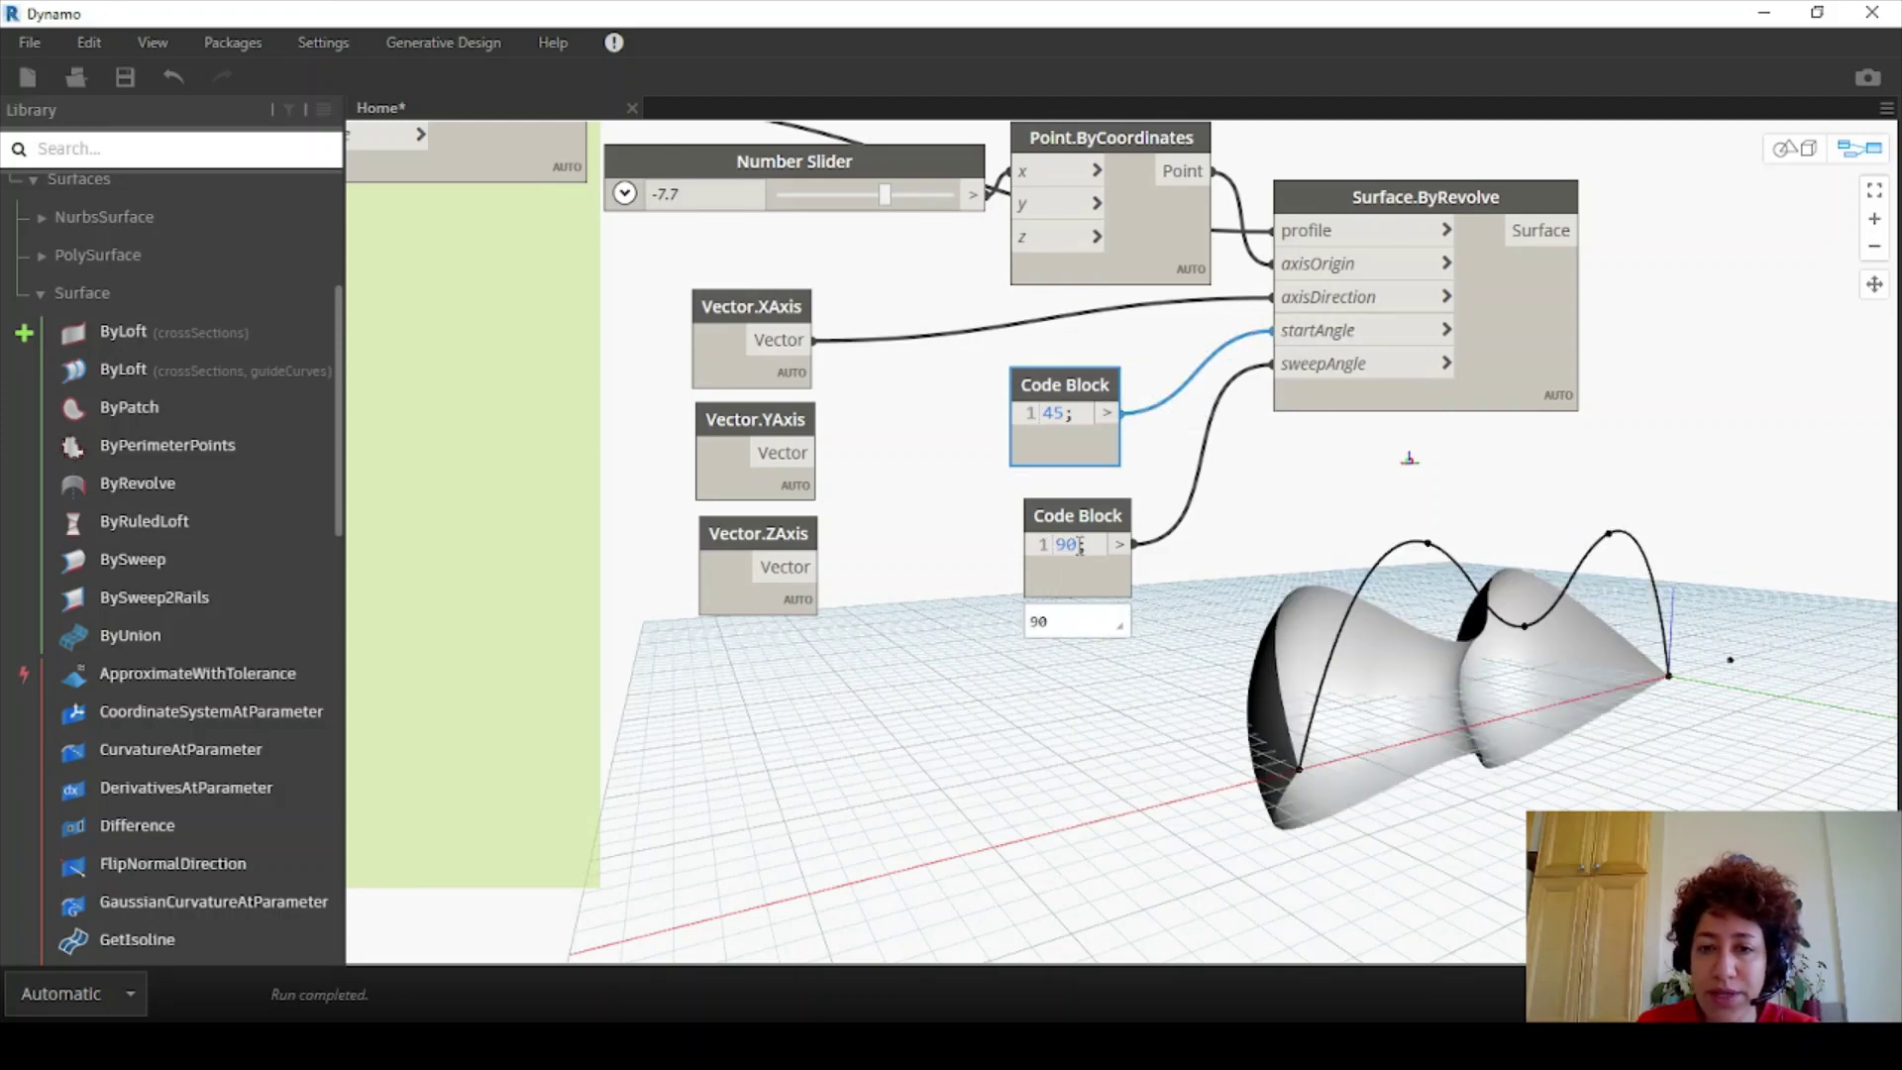
- Try sweep angle 45, start angle 30, then sweep 60, orbiting to check
{"action": "left_click_drag", "start_coordinate": [1080, 547], "coordinate": [1035, 545]}
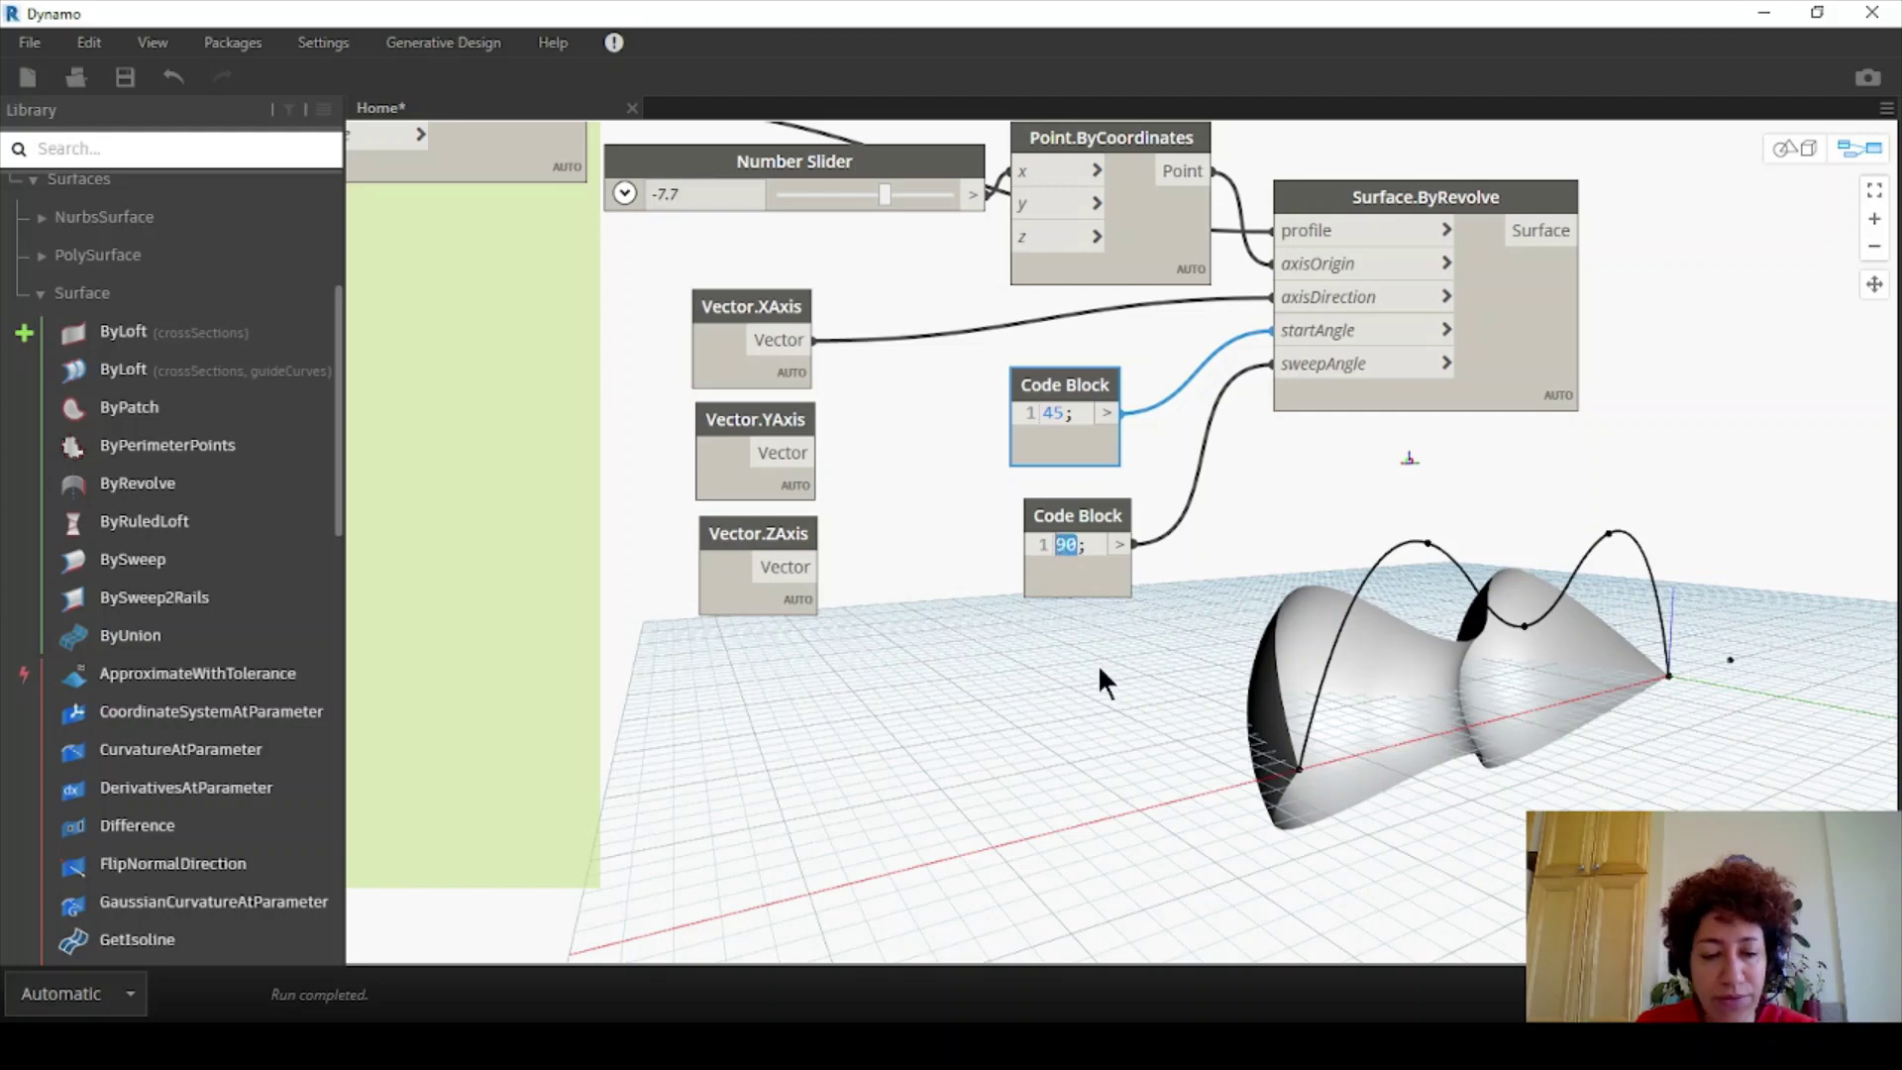
{"action": "type", "text": "45;"}
{"action": "left_click", "coordinate": [1111, 717]}
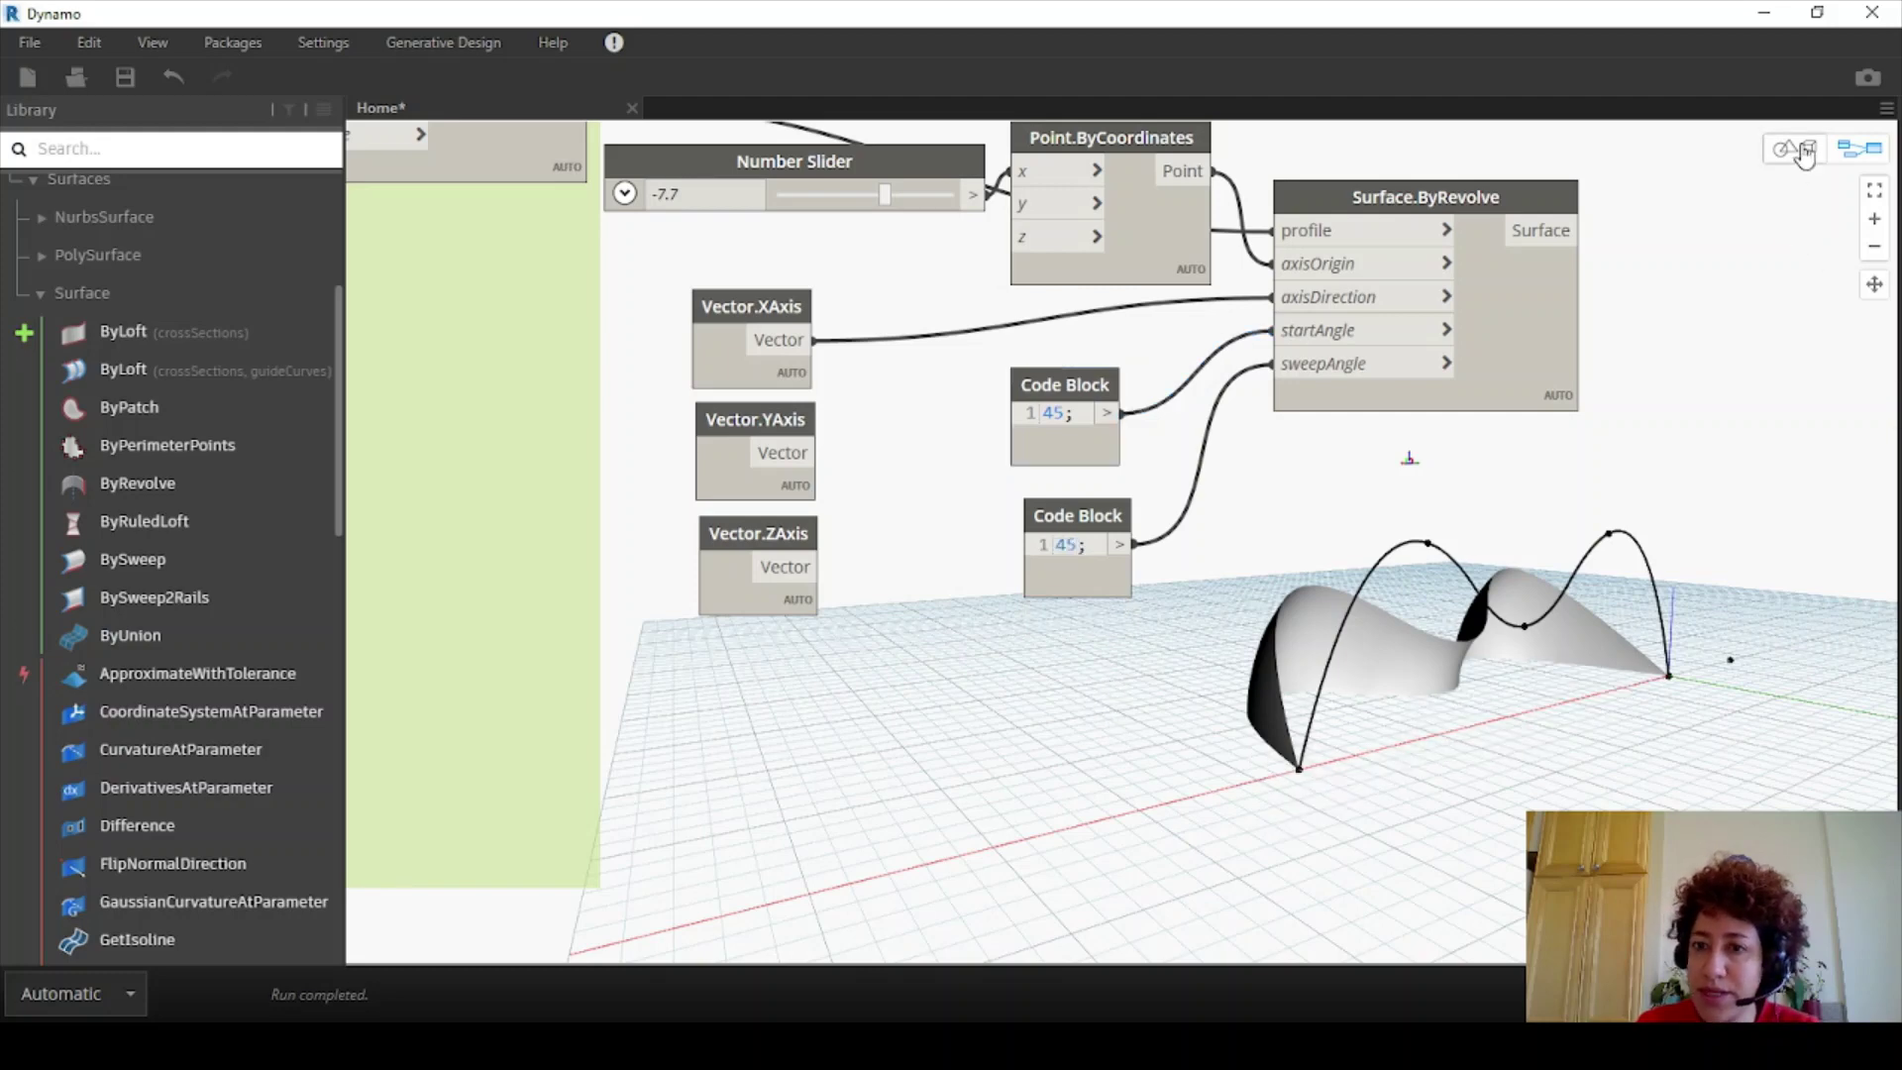
{"action": "left_click_drag", "start_coordinate": [1072, 413], "coordinate": [1040, 413]}
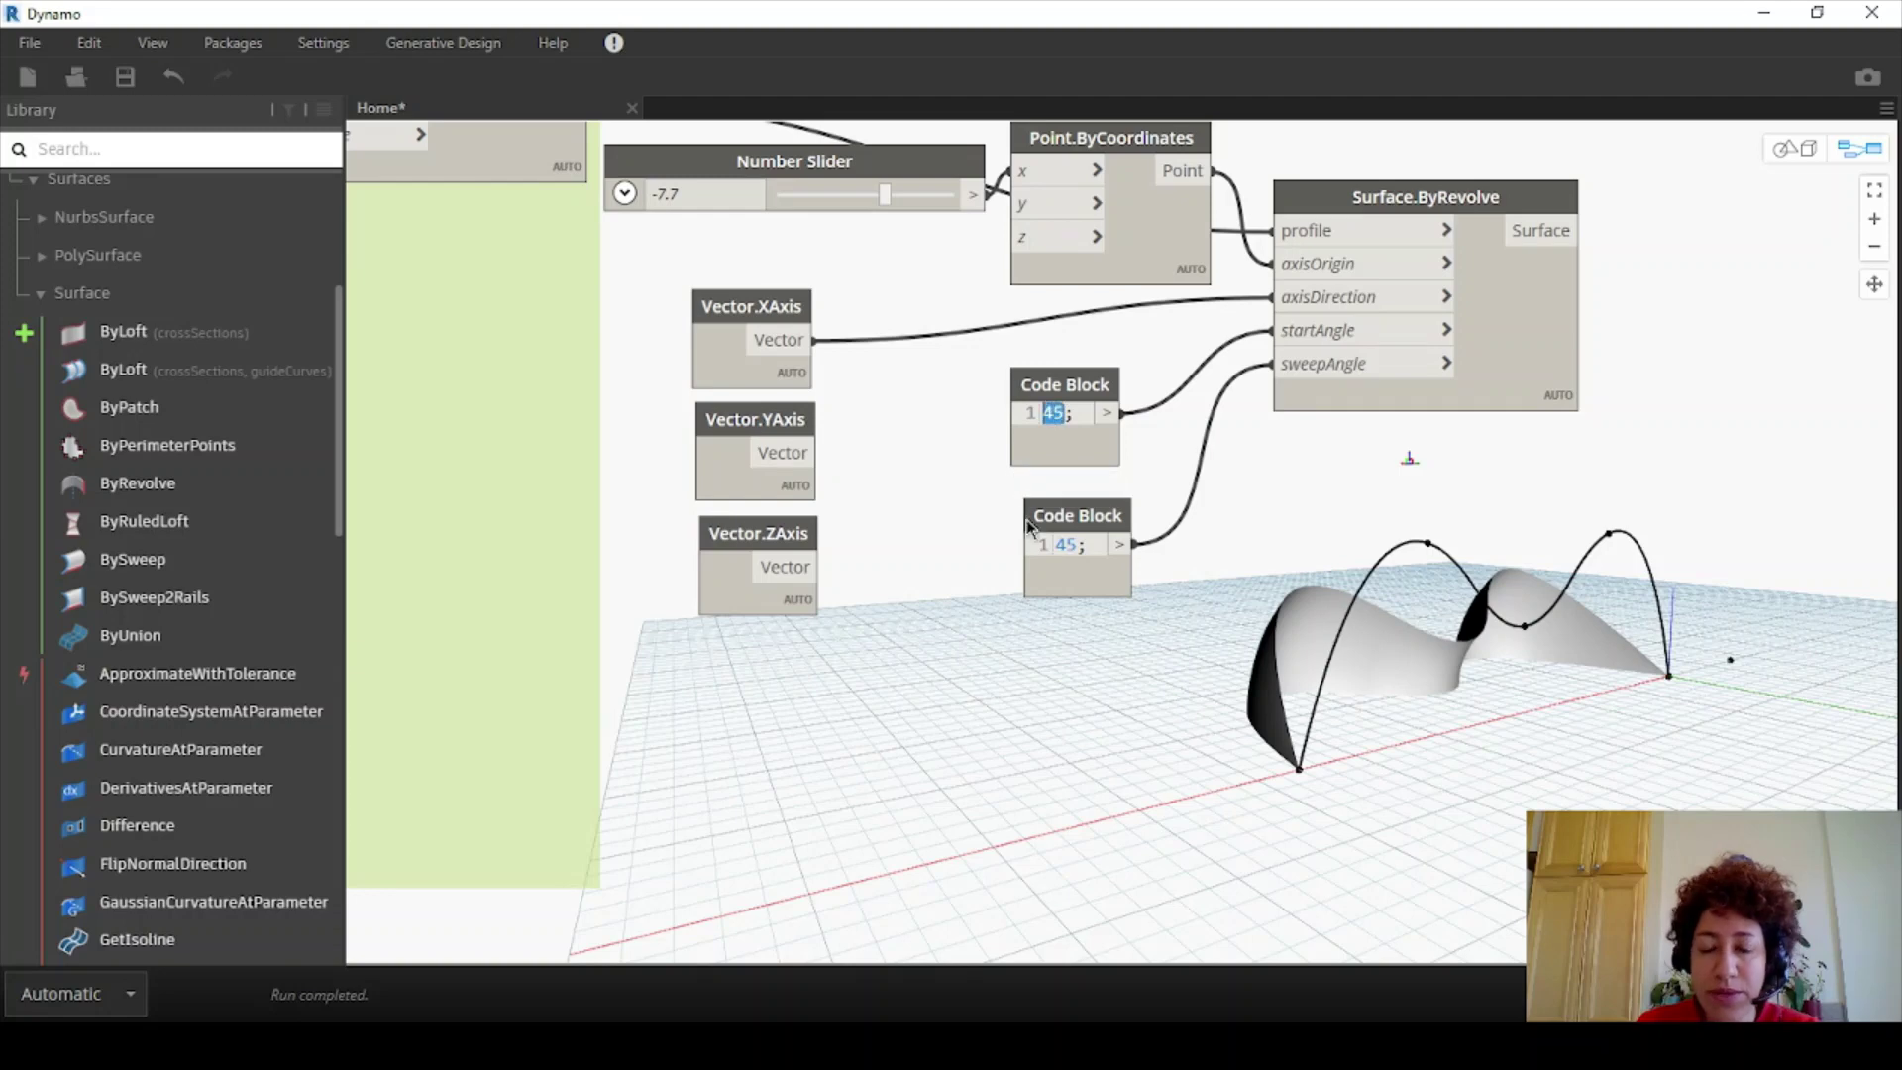
{"action": "type", "text": "30;"}
{"action": "left_click", "coordinate": [1067, 700]}
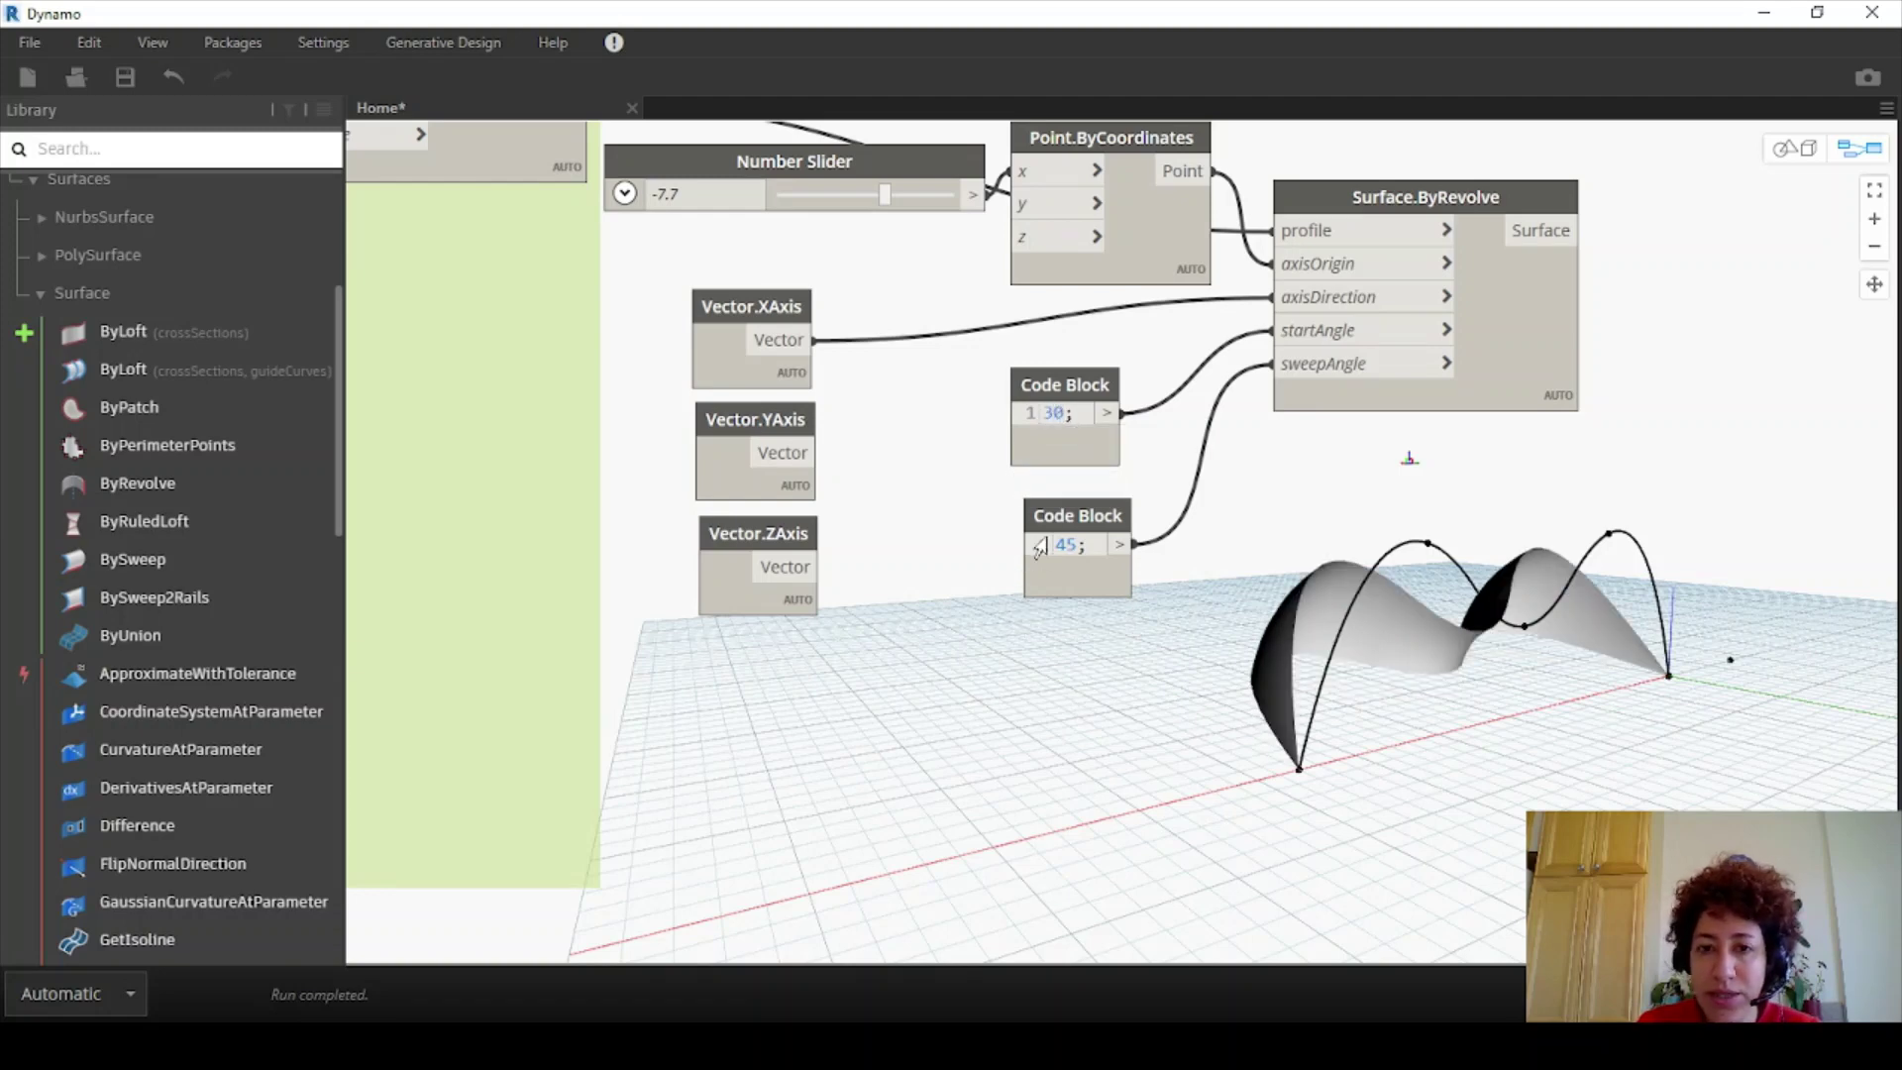
{"action": "left_click_drag", "start_coordinate": [1085, 544], "coordinate": [1029, 553]}
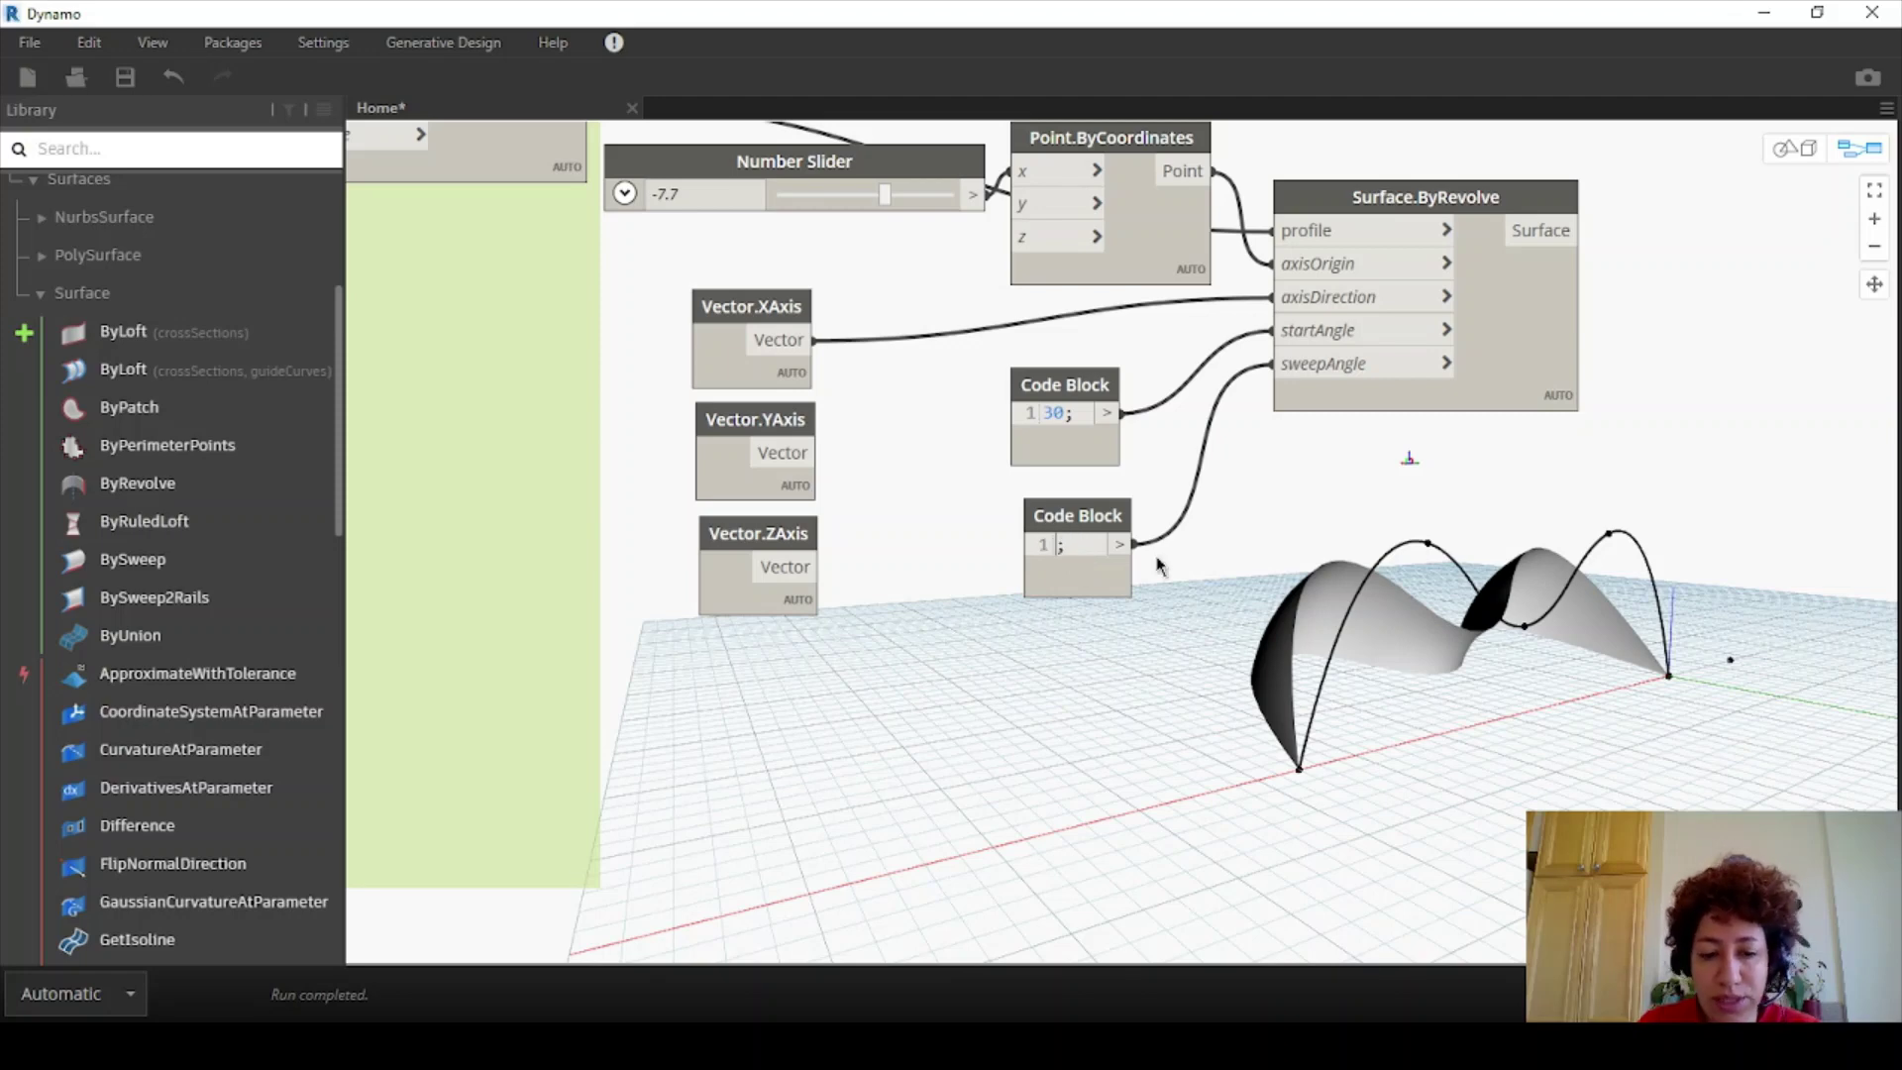
{"action": "type", "text": "60"}
{"action": "left_click", "coordinate": [1224, 787]}
{"action": "left_click", "coordinate": [1794, 148]}
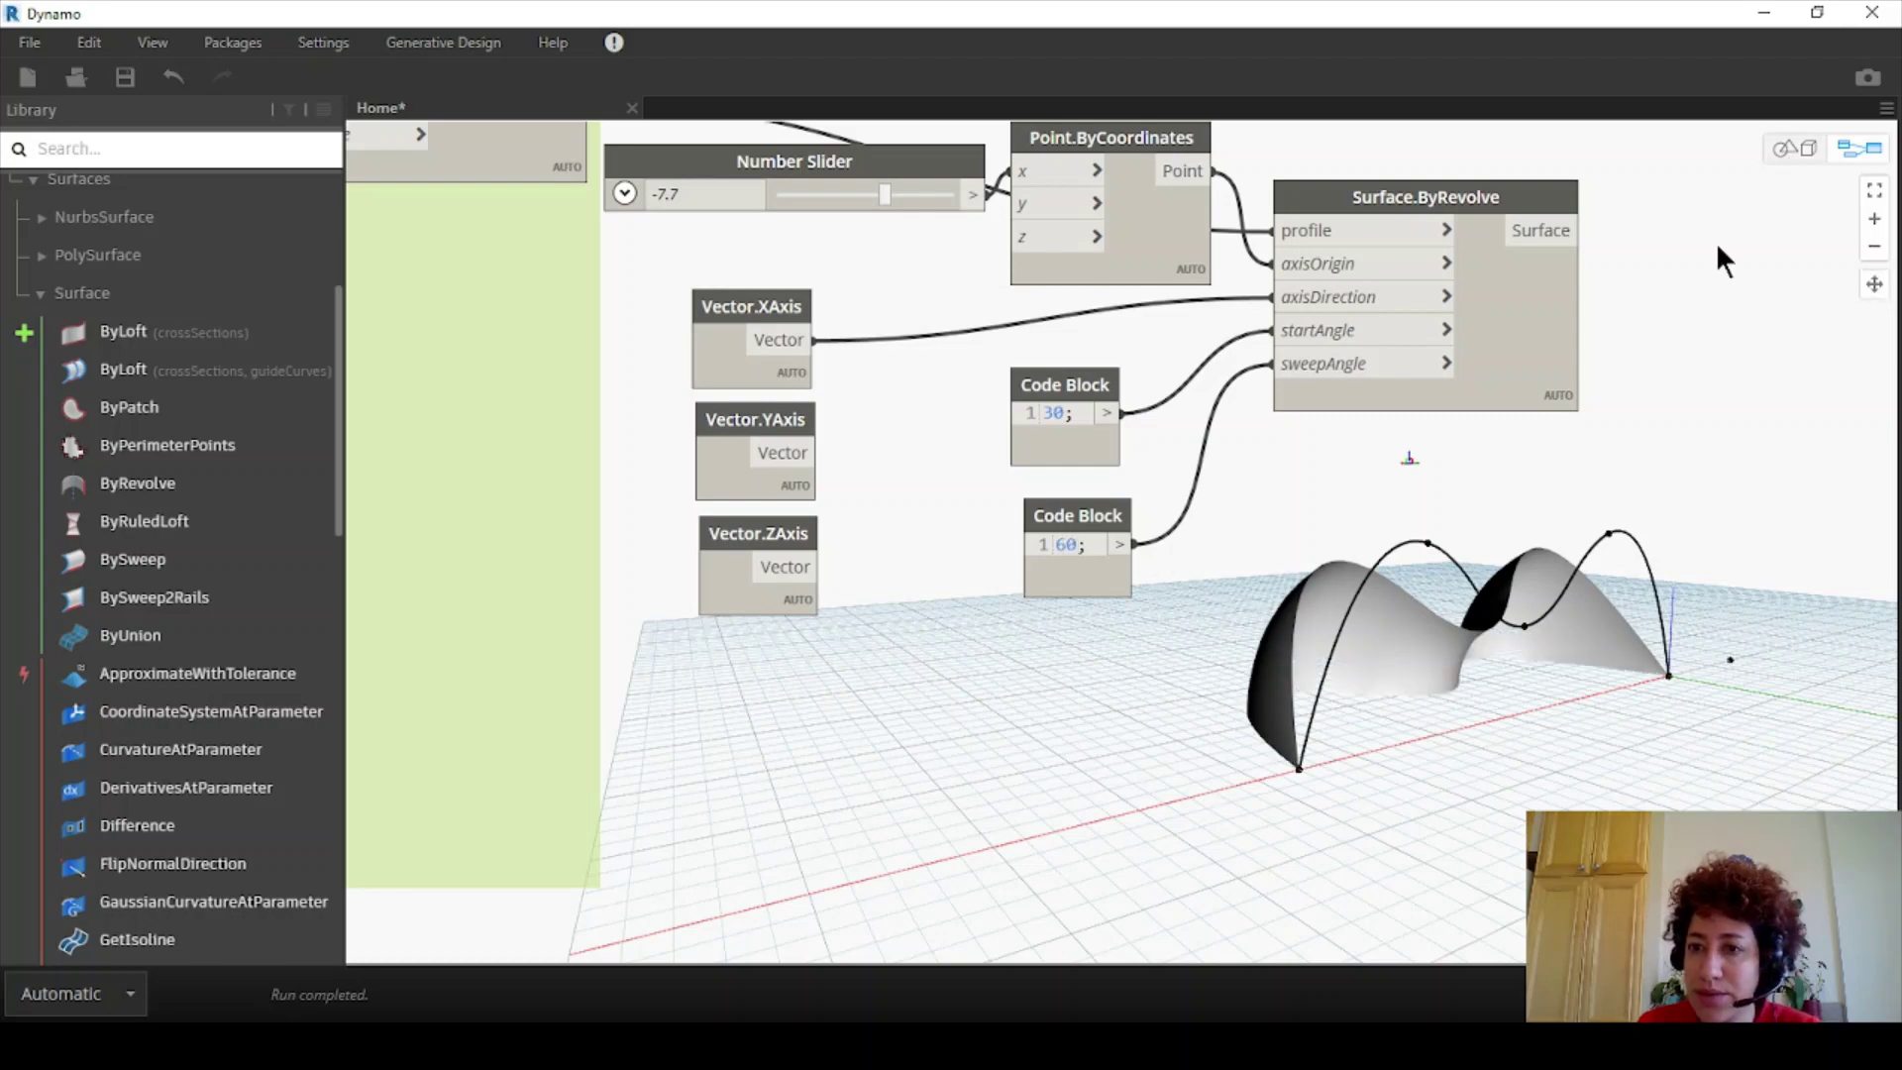
{"action": "right_click_drag", "start_coordinate": [1720, 263], "coordinate": [1486, 652]}
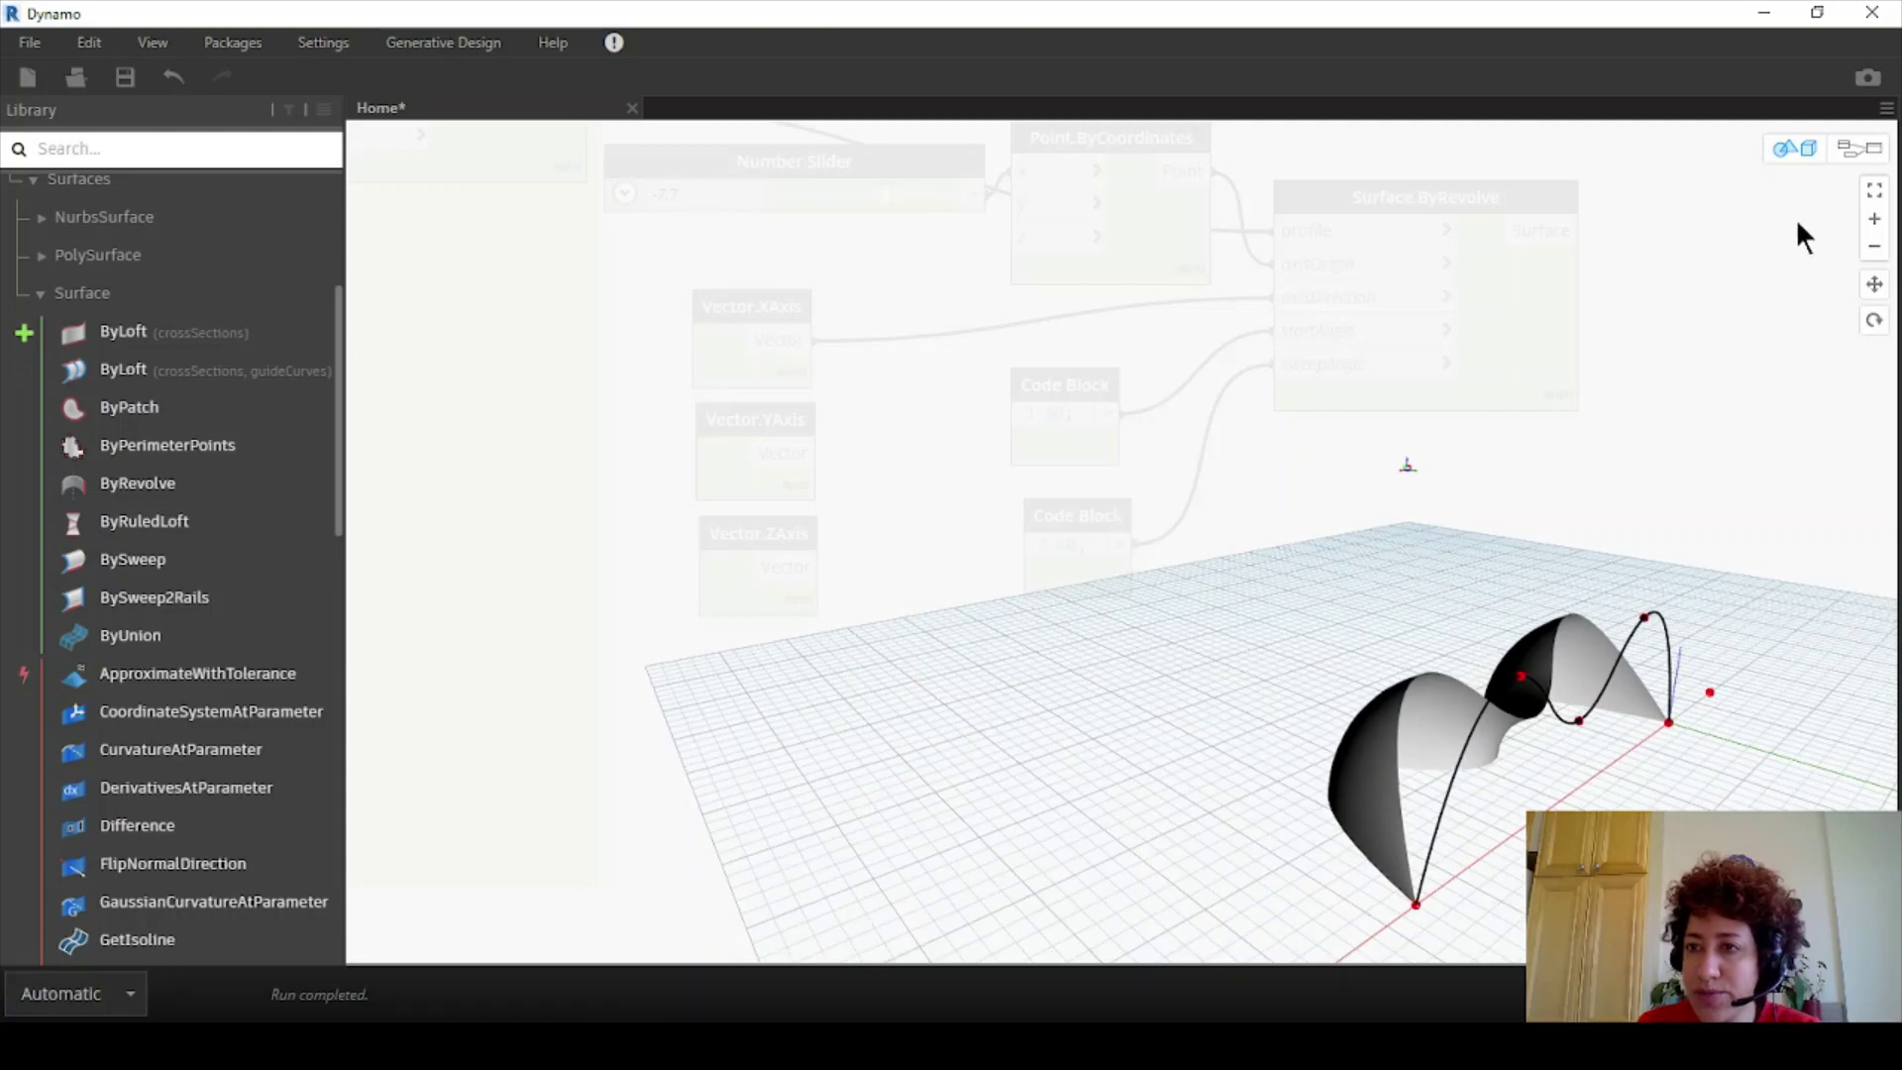
{"action": "left_click", "coordinate": [1860, 148]}
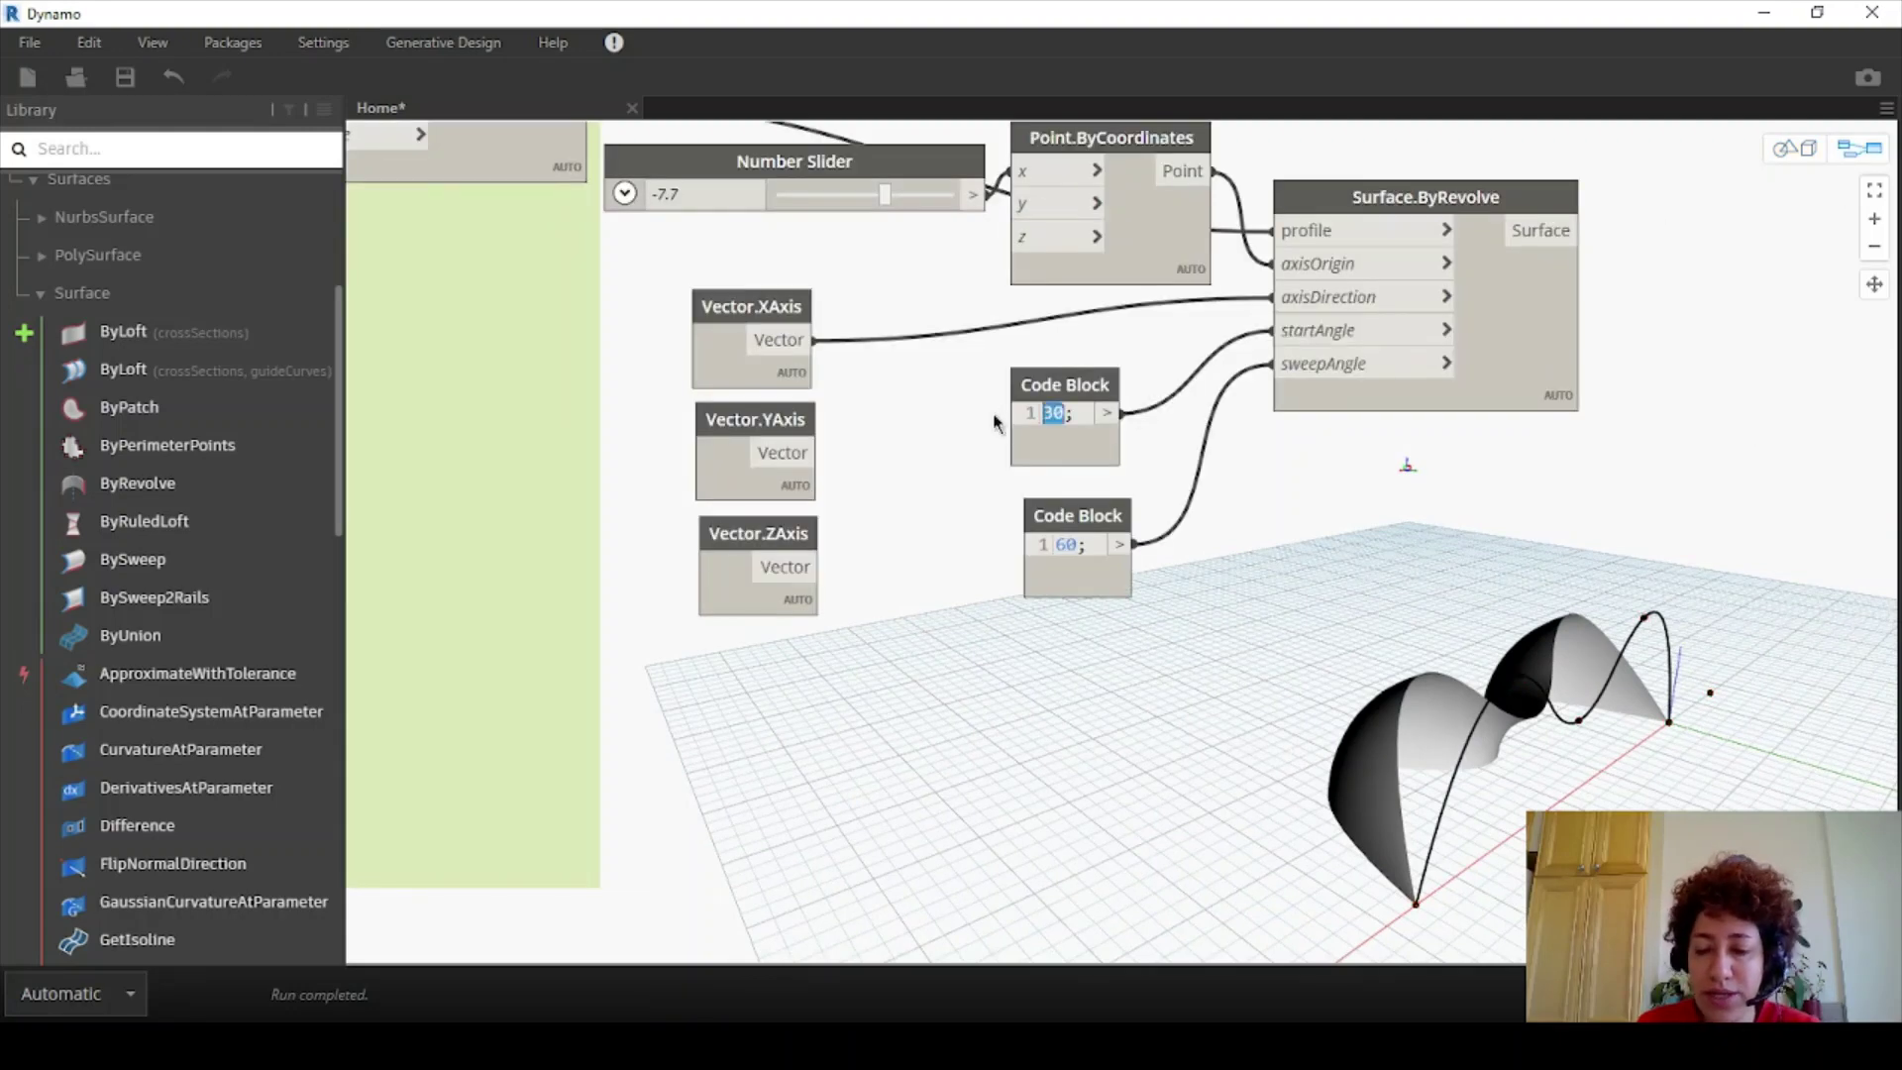
- Set the start angle to 0, then -30, and the sweep angle to 120
{"action": "left_click", "coordinate": [1094, 767]}
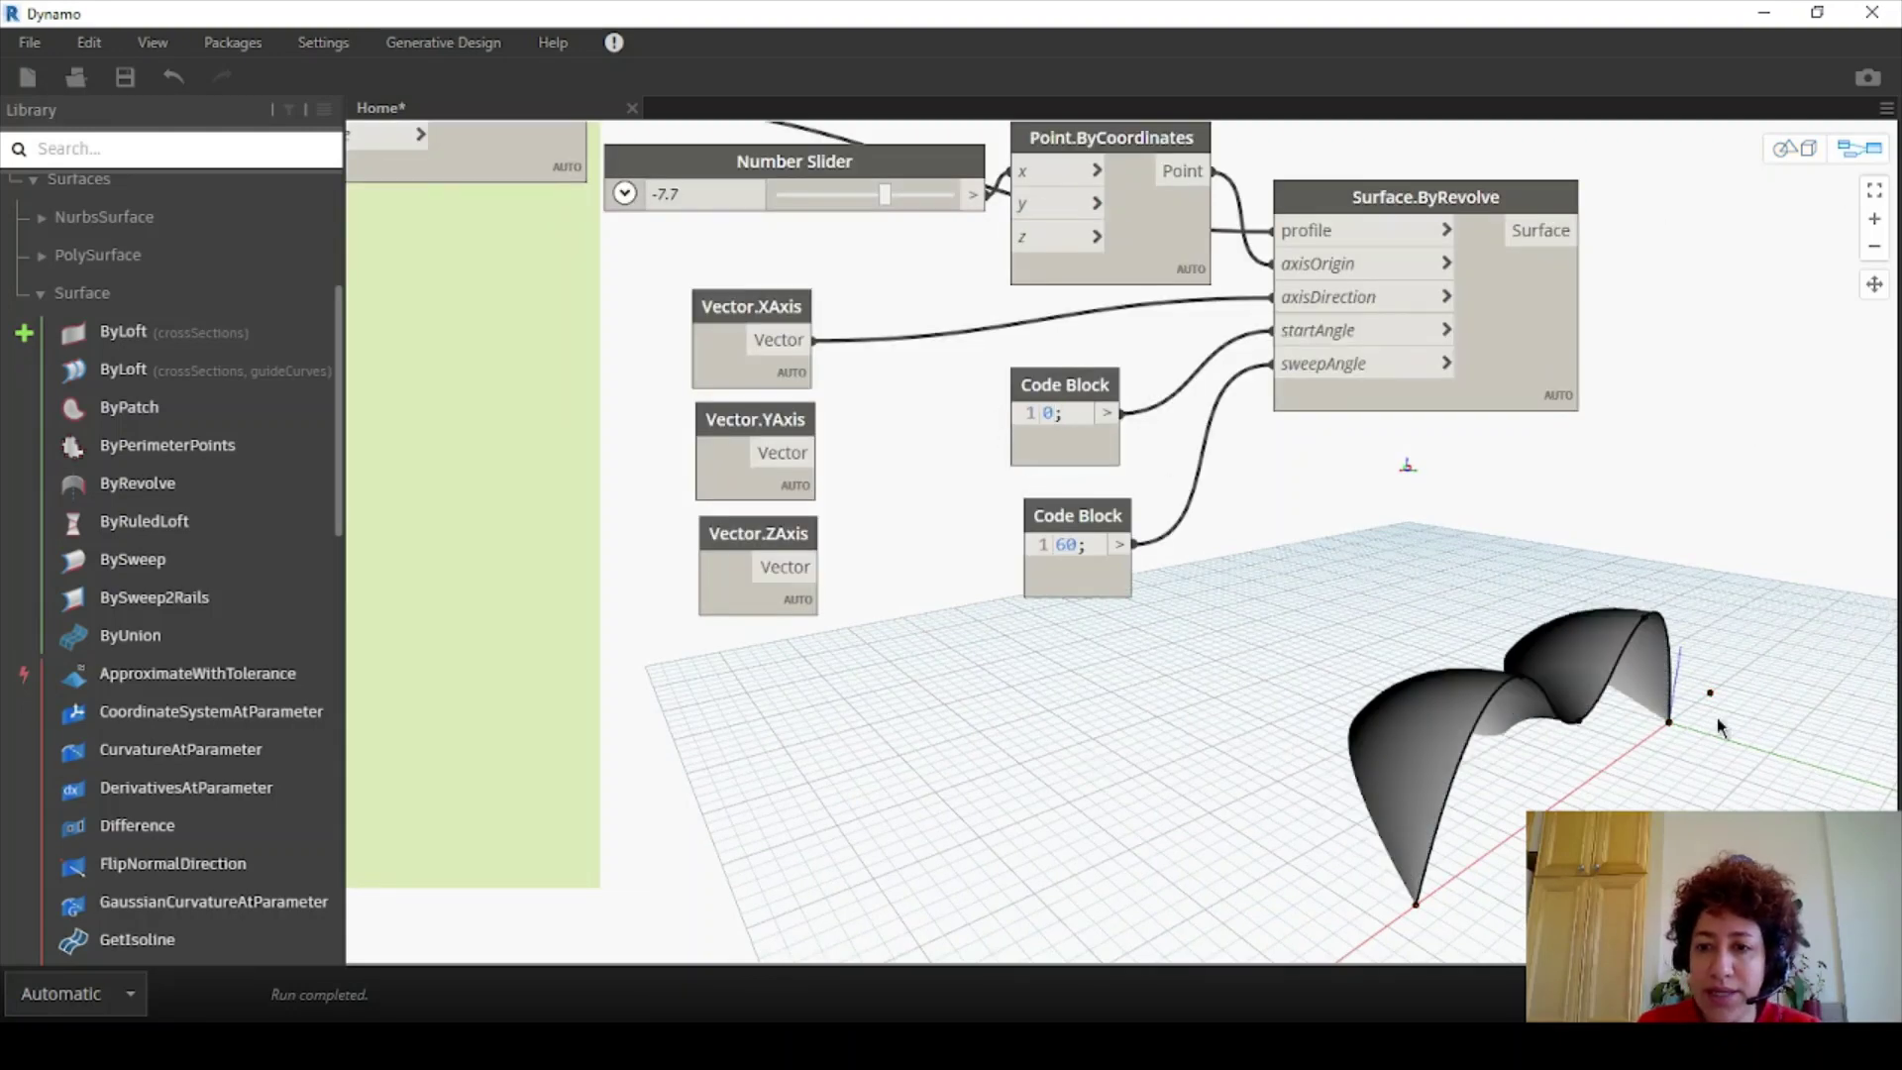
{"action": "double_click", "coordinate": [1048, 413]}
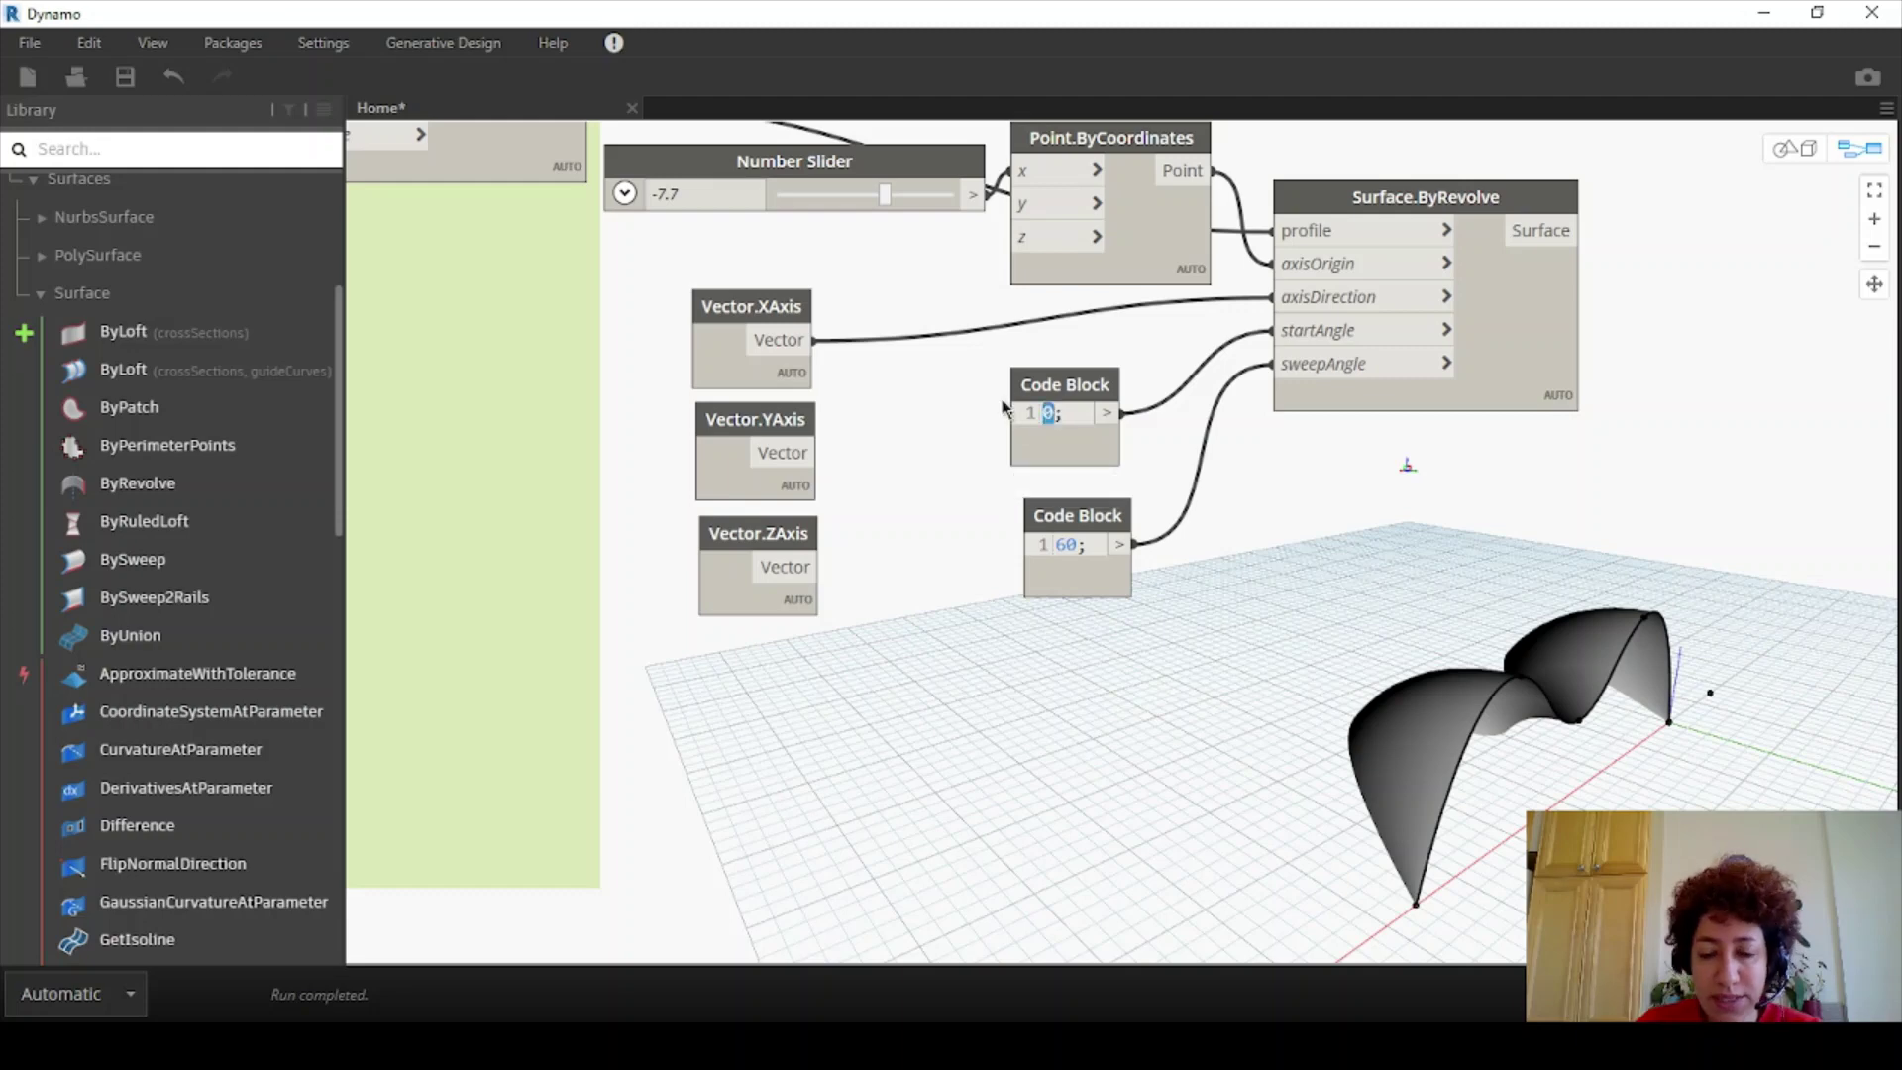
{"action": "type", "text": "-30"}
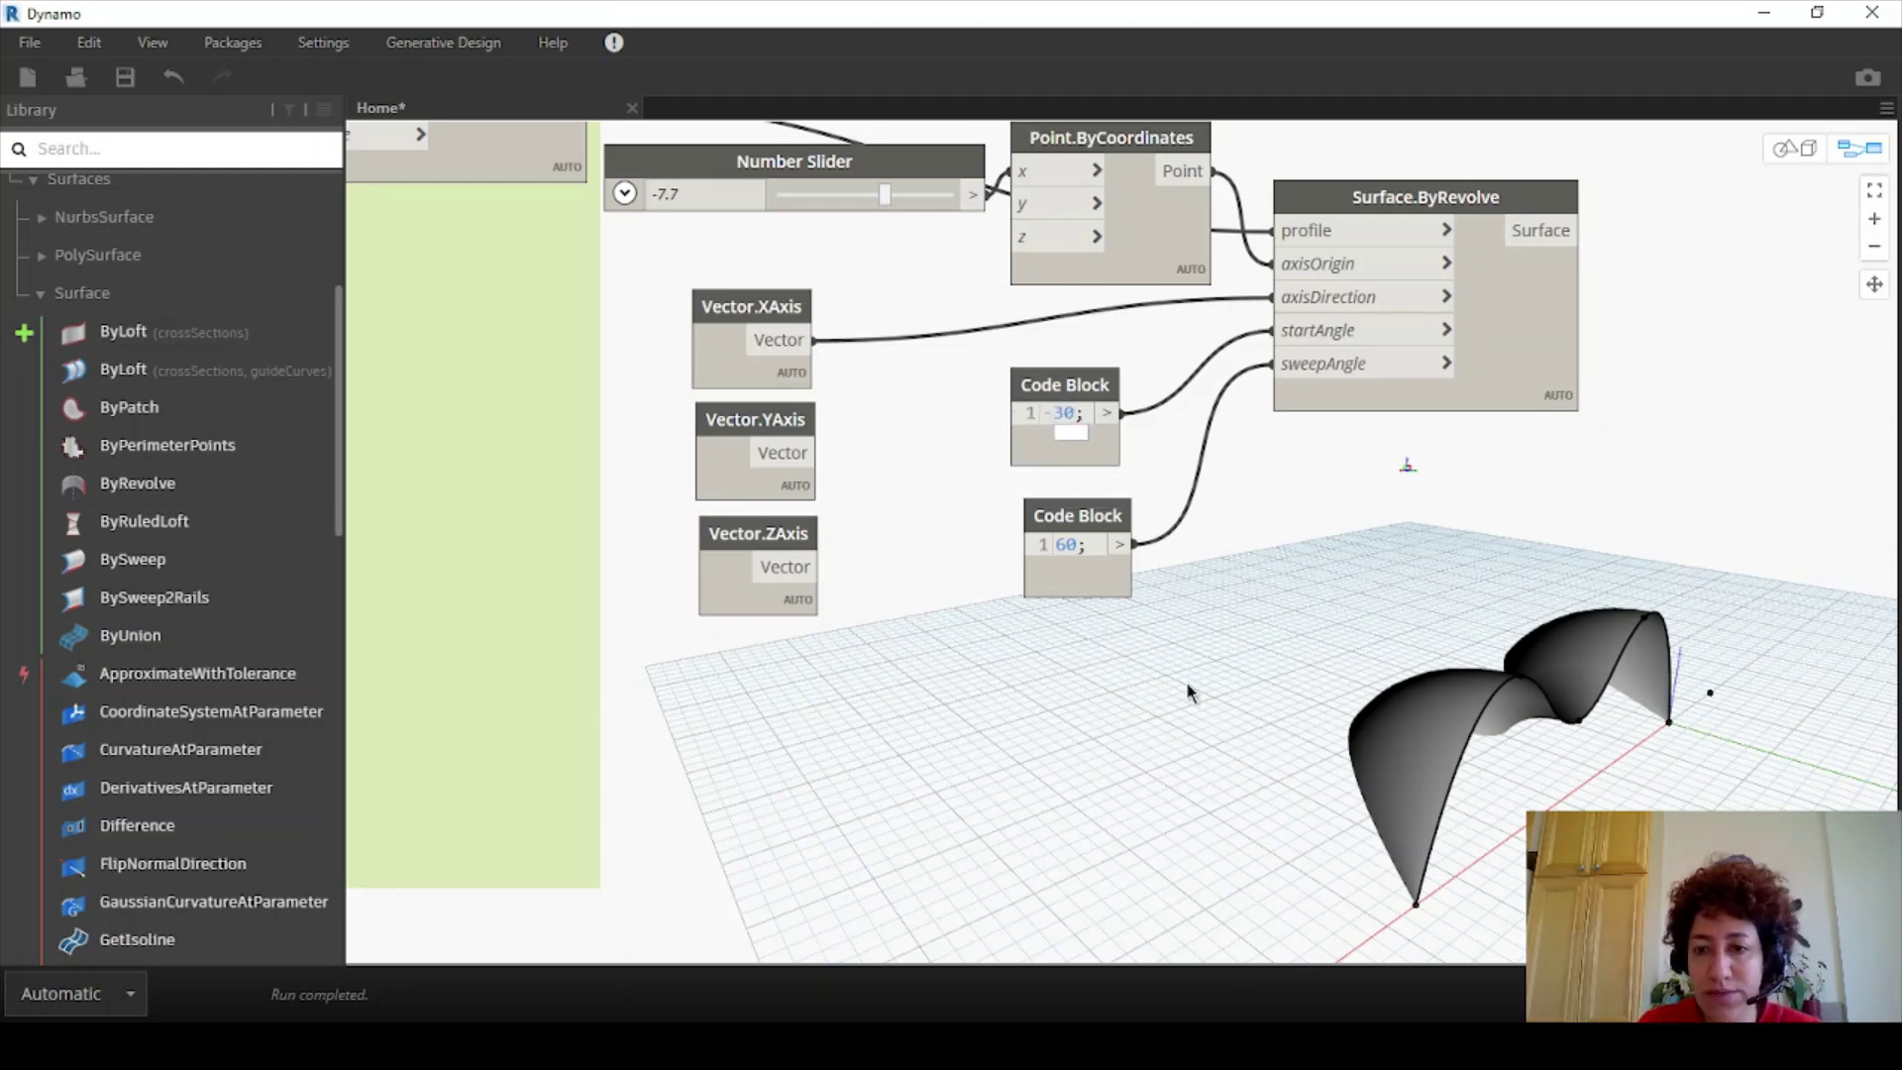
{"action": "left_click", "coordinate": [1189, 692]}
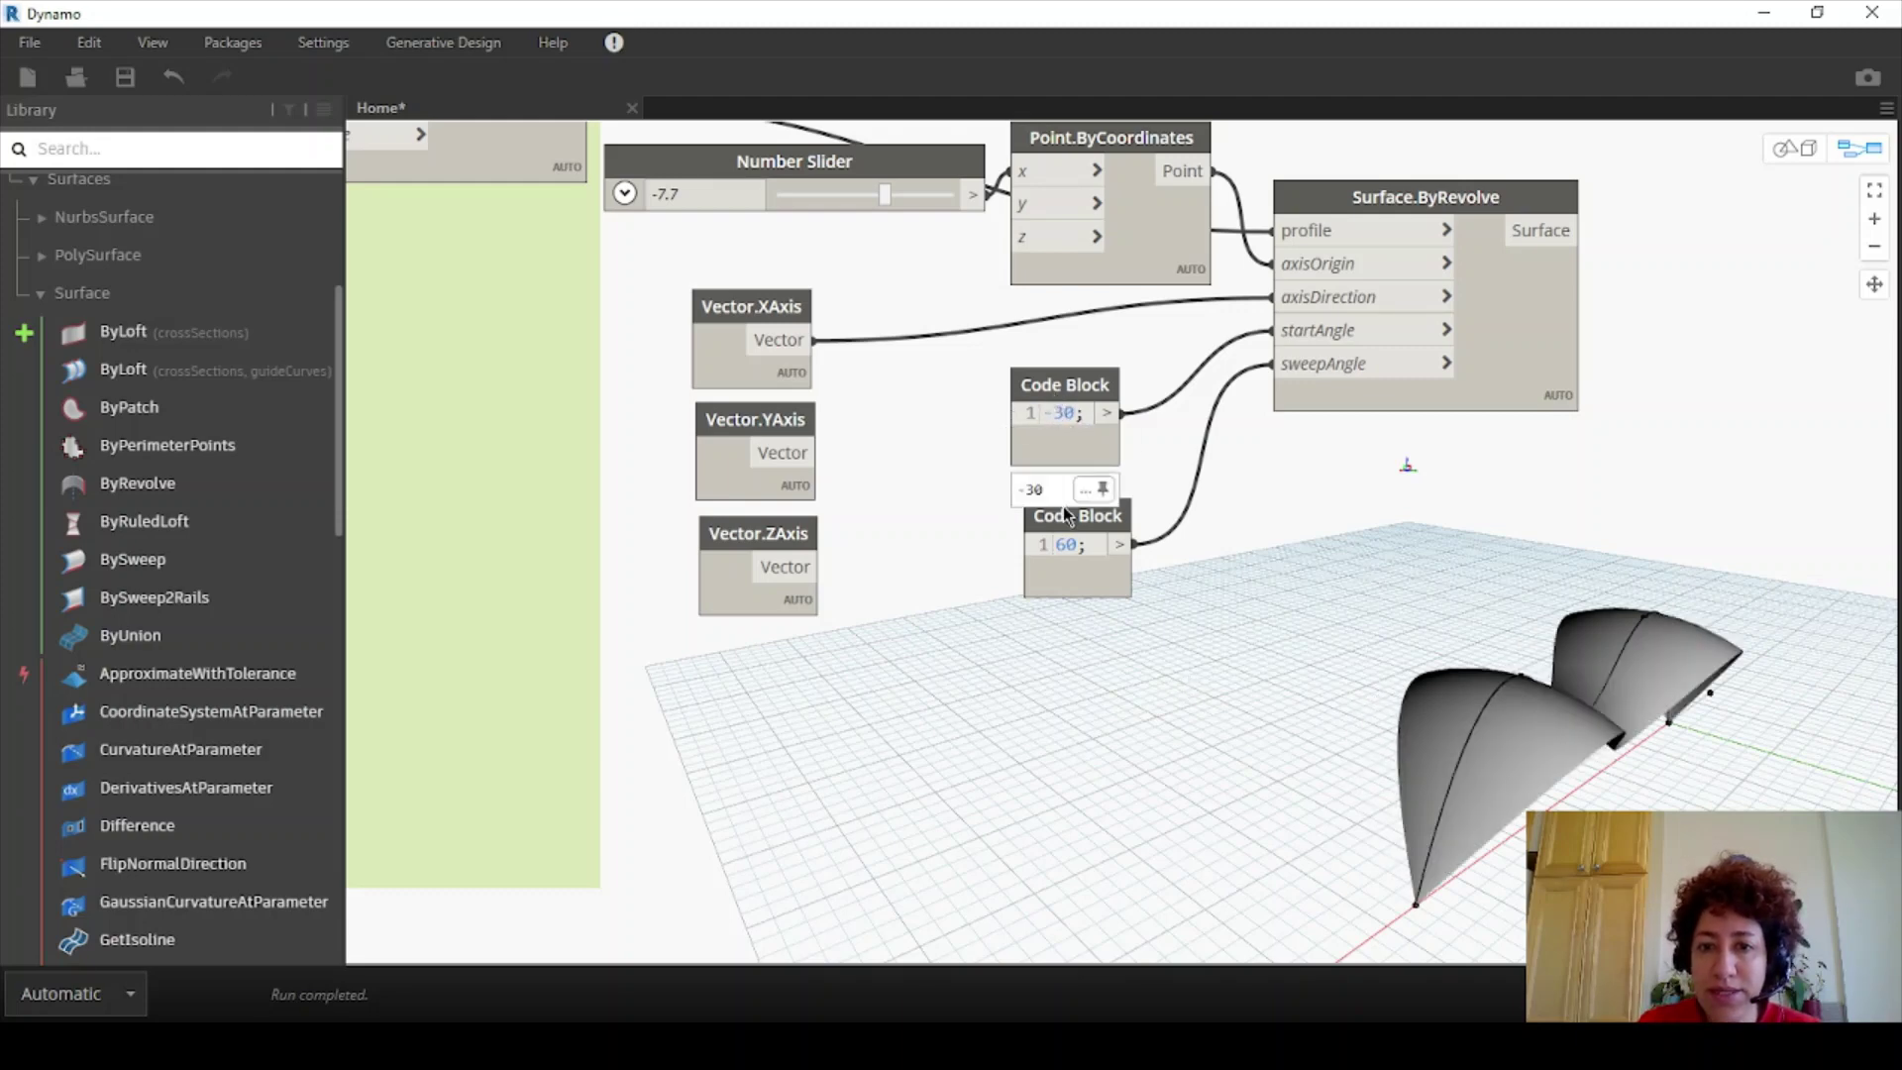
{"action": "left_click_drag", "start_coordinate": [1079, 546], "coordinate": [1024, 552]}
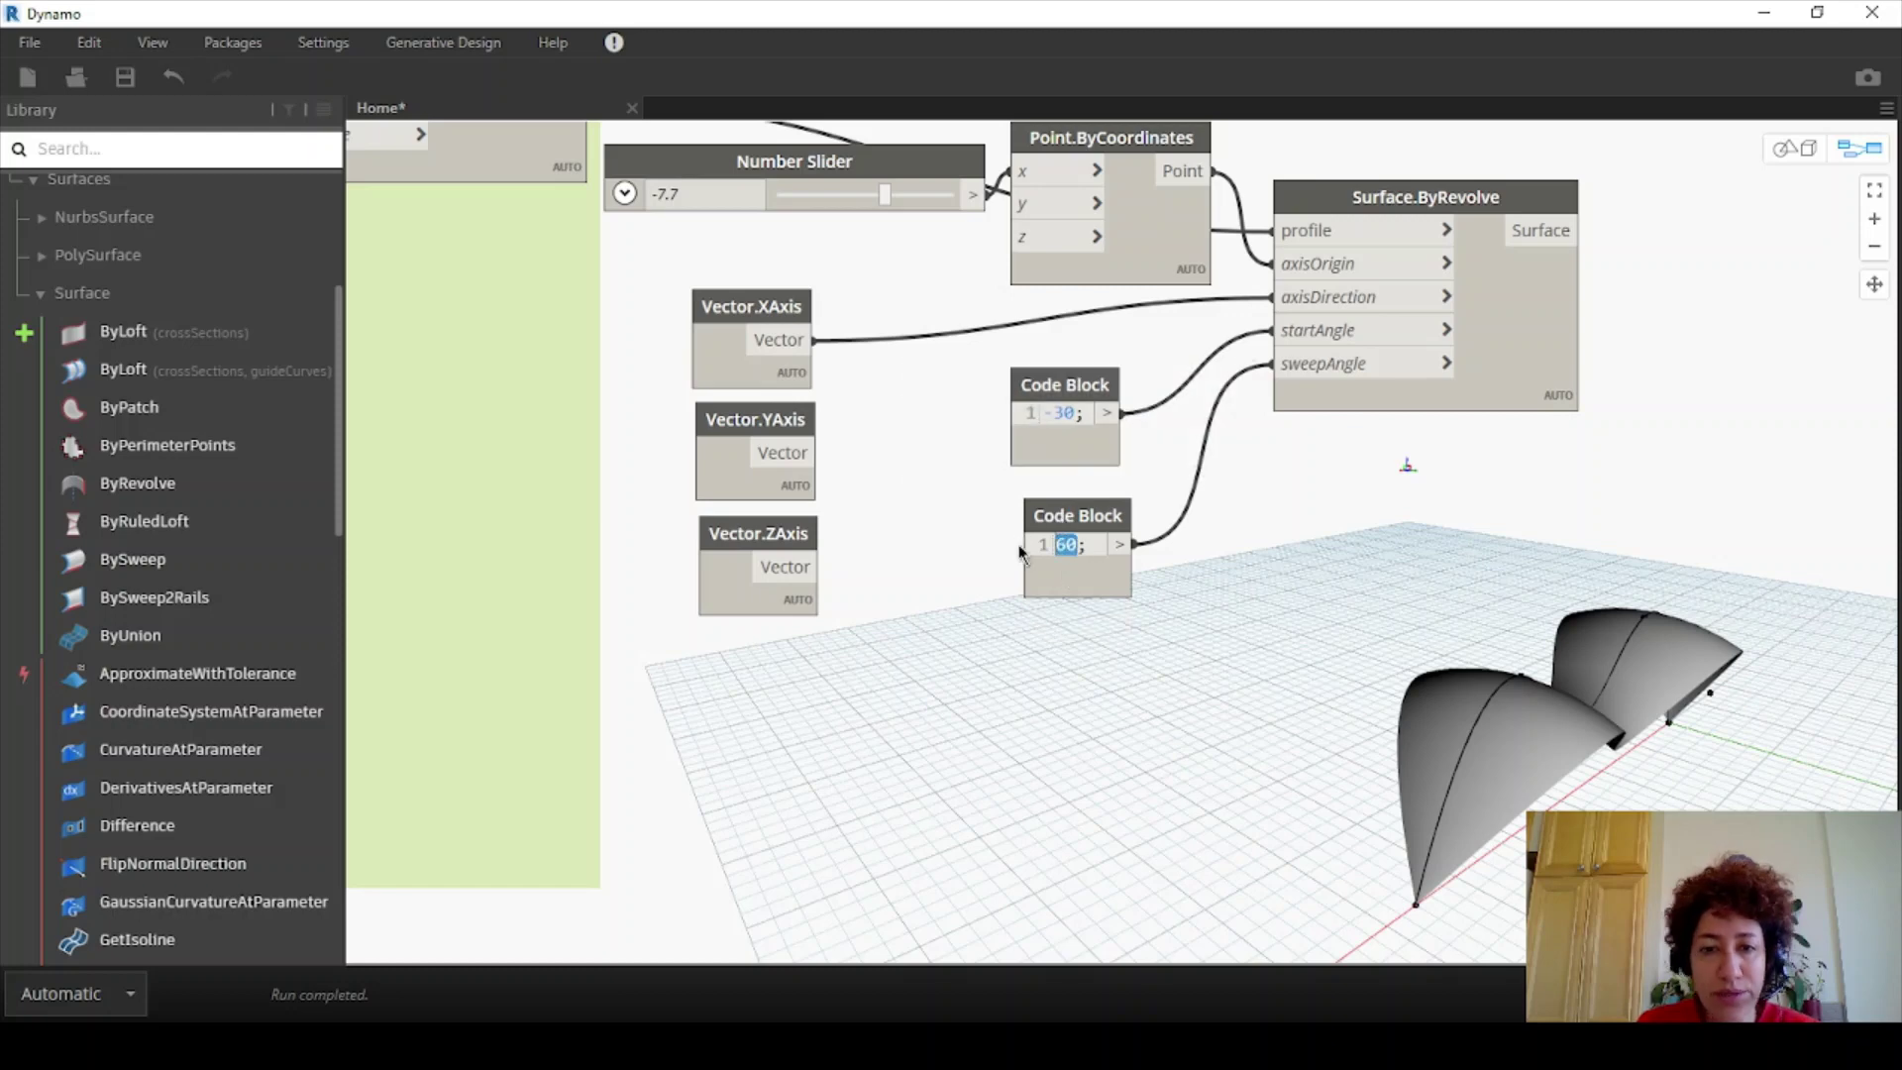
{"action": "type", "text": "120"}
{"action": "left_click", "coordinate": [1029, 698]}
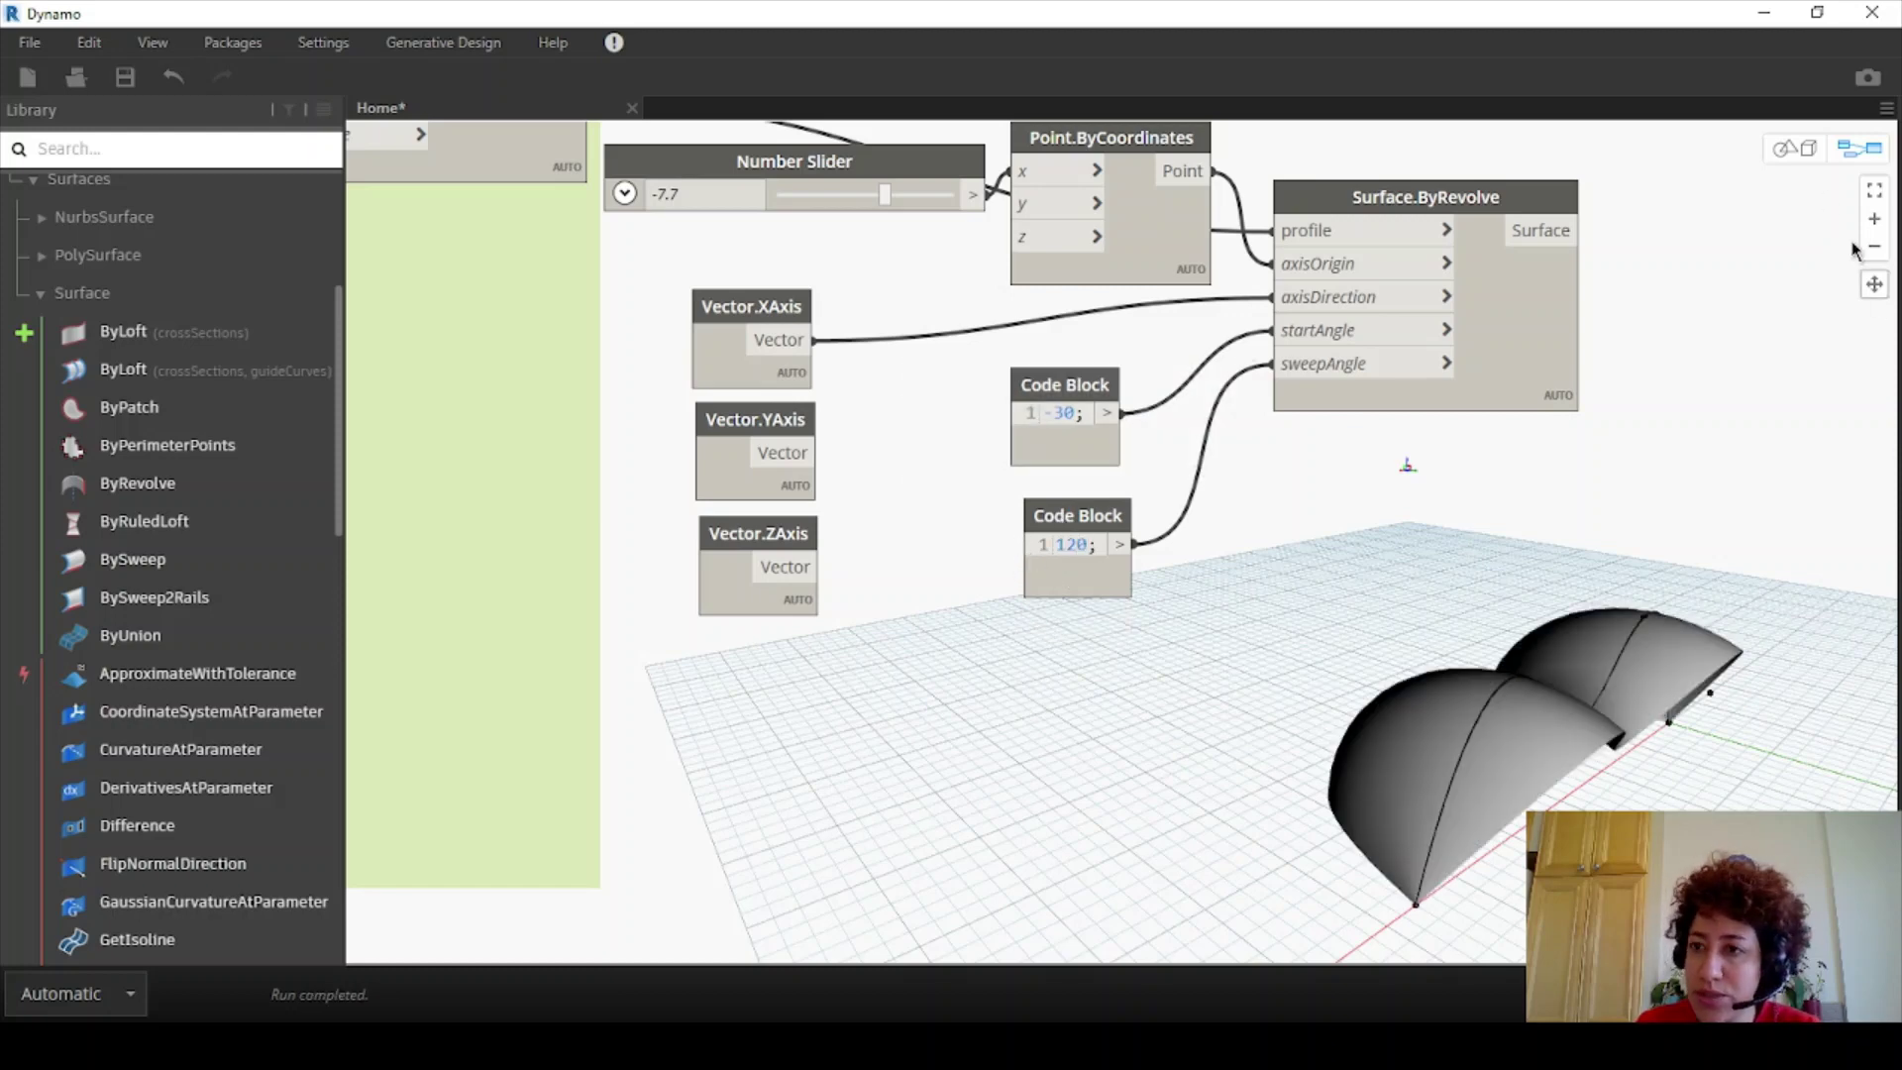
- Orbit the 3D preview to an oblique view of the two domes, then pan the graph
{"action": "left_click", "coordinate": [1795, 148]}
{"action": "scroll", "coordinate": [1684, 658], "scroll_direction": "up", "scroll_amount": 5}
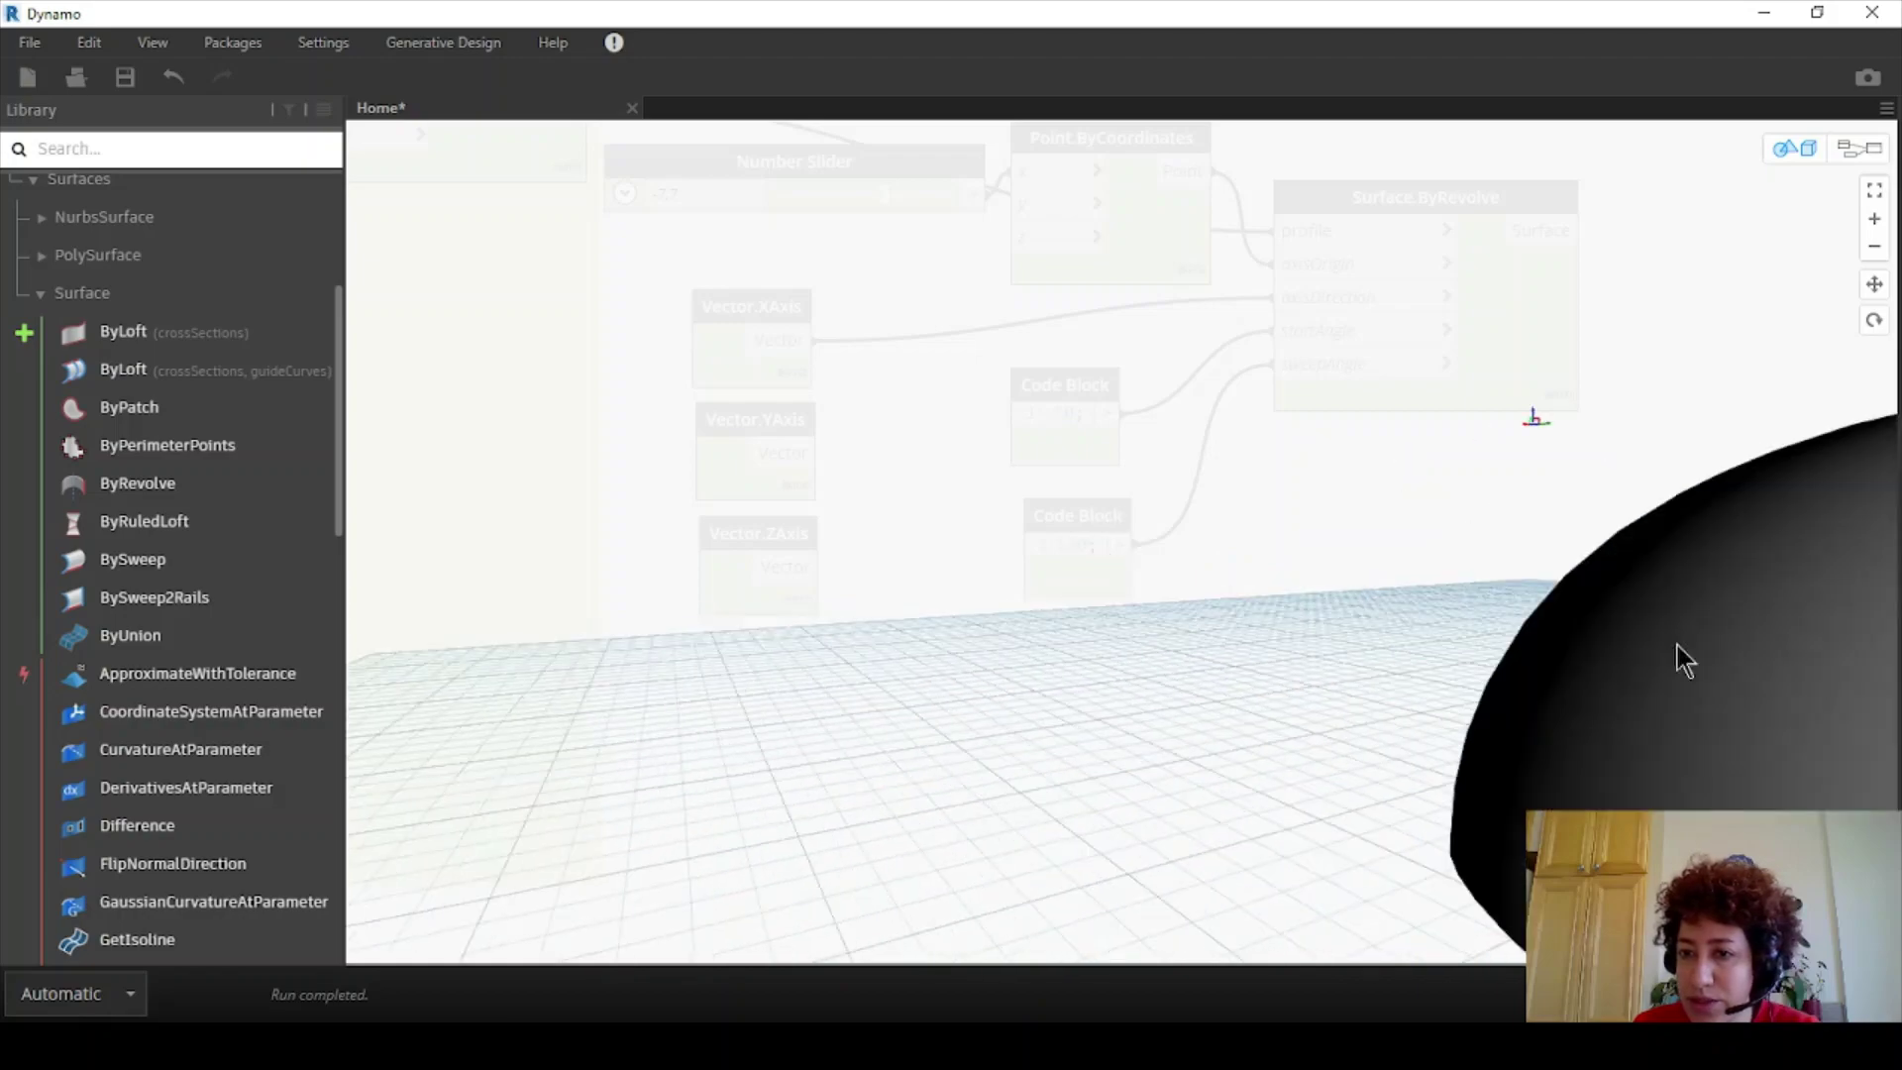
{"action": "scroll", "coordinate": [1675, 653], "scroll_direction": "down", "scroll_amount": 5}
{"action": "scroll", "coordinate": [1625, 629], "scroll_direction": "up", "scroll_amount": 4}
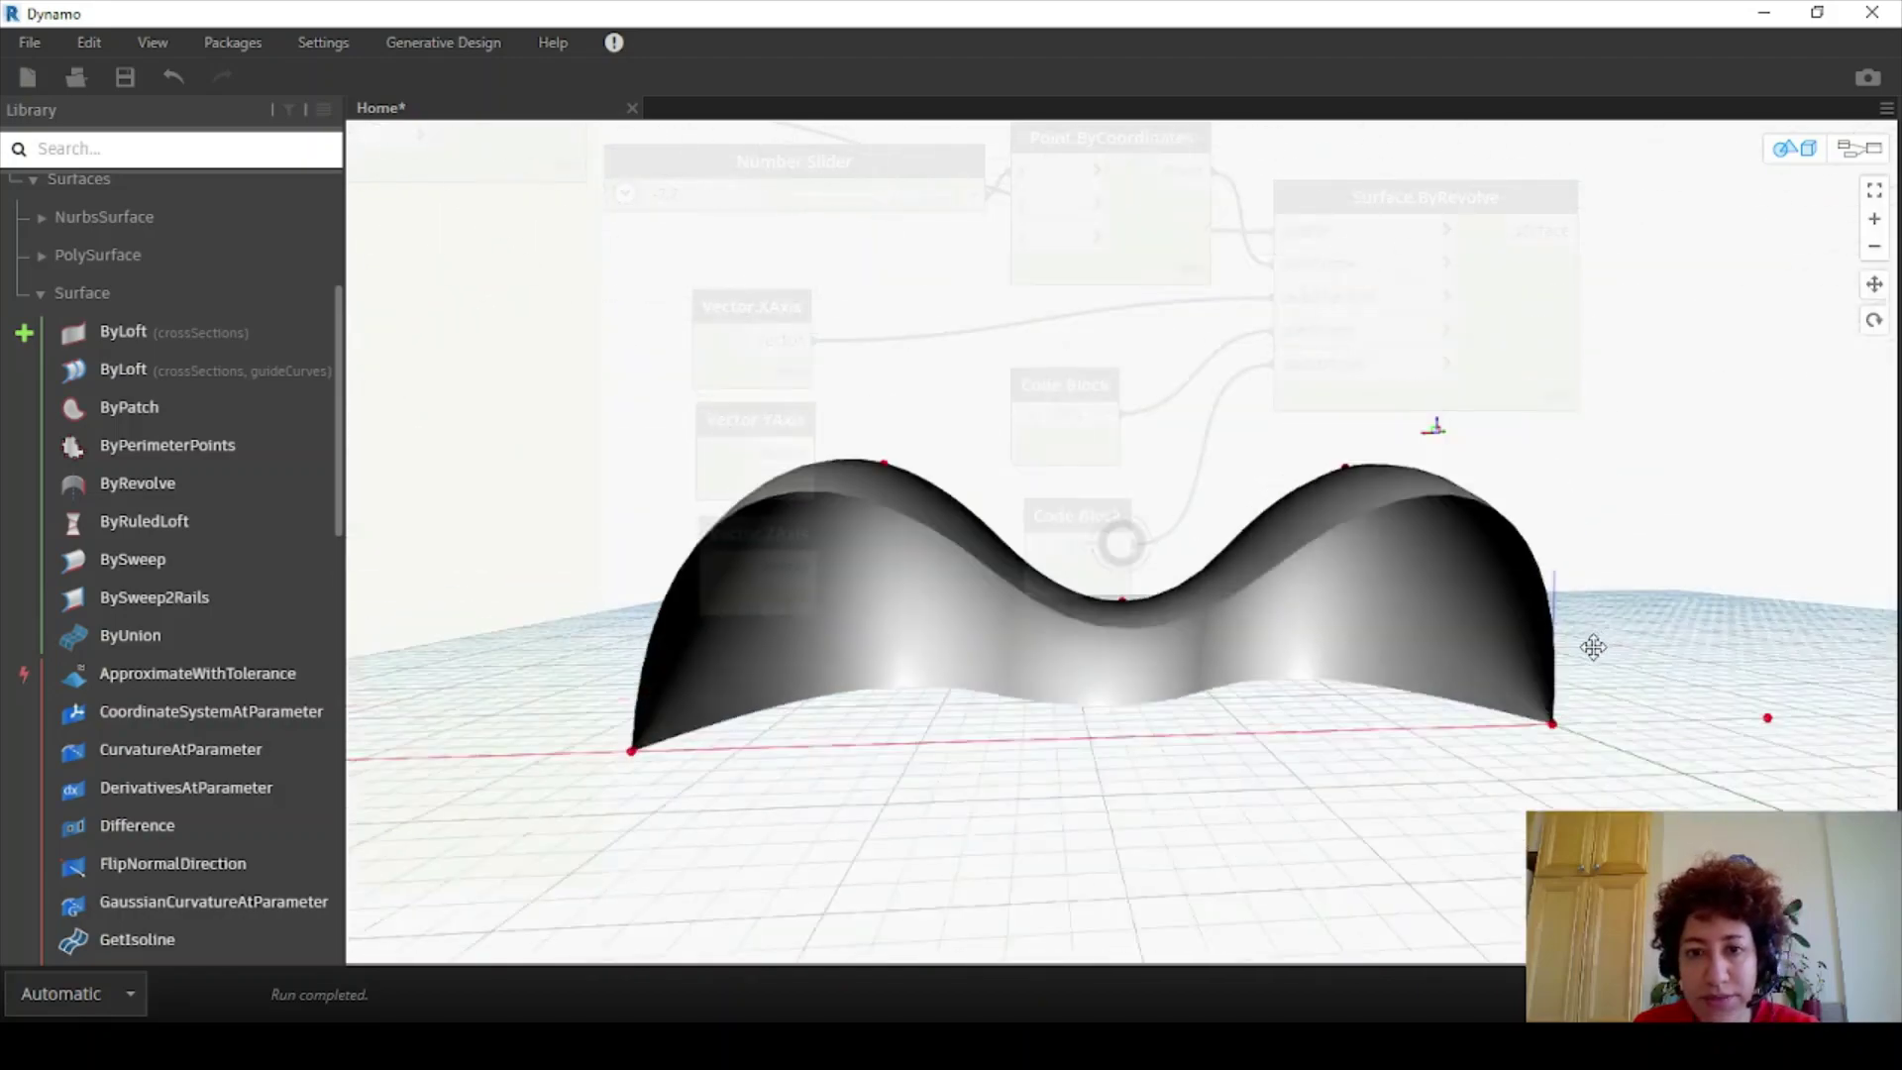
{"action": "mouse_move", "coordinate": [1593, 646]}
{"action": "right_mouse_down"}
{"action": "mouse_move", "coordinate": [1605, 679]}
{"action": "mouse_move", "coordinate": [1703, 693]}
{"action": "mouse_move", "coordinate": [1720, 645]}
{"action": "mouse_move", "coordinate": [1684, 634]}
{"action": "mouse_move", "coordinate": [1652, 653]}
{"action": "mouse_move", "coordinate": [1671, 698]}
{"action": "right_mouse_up"}
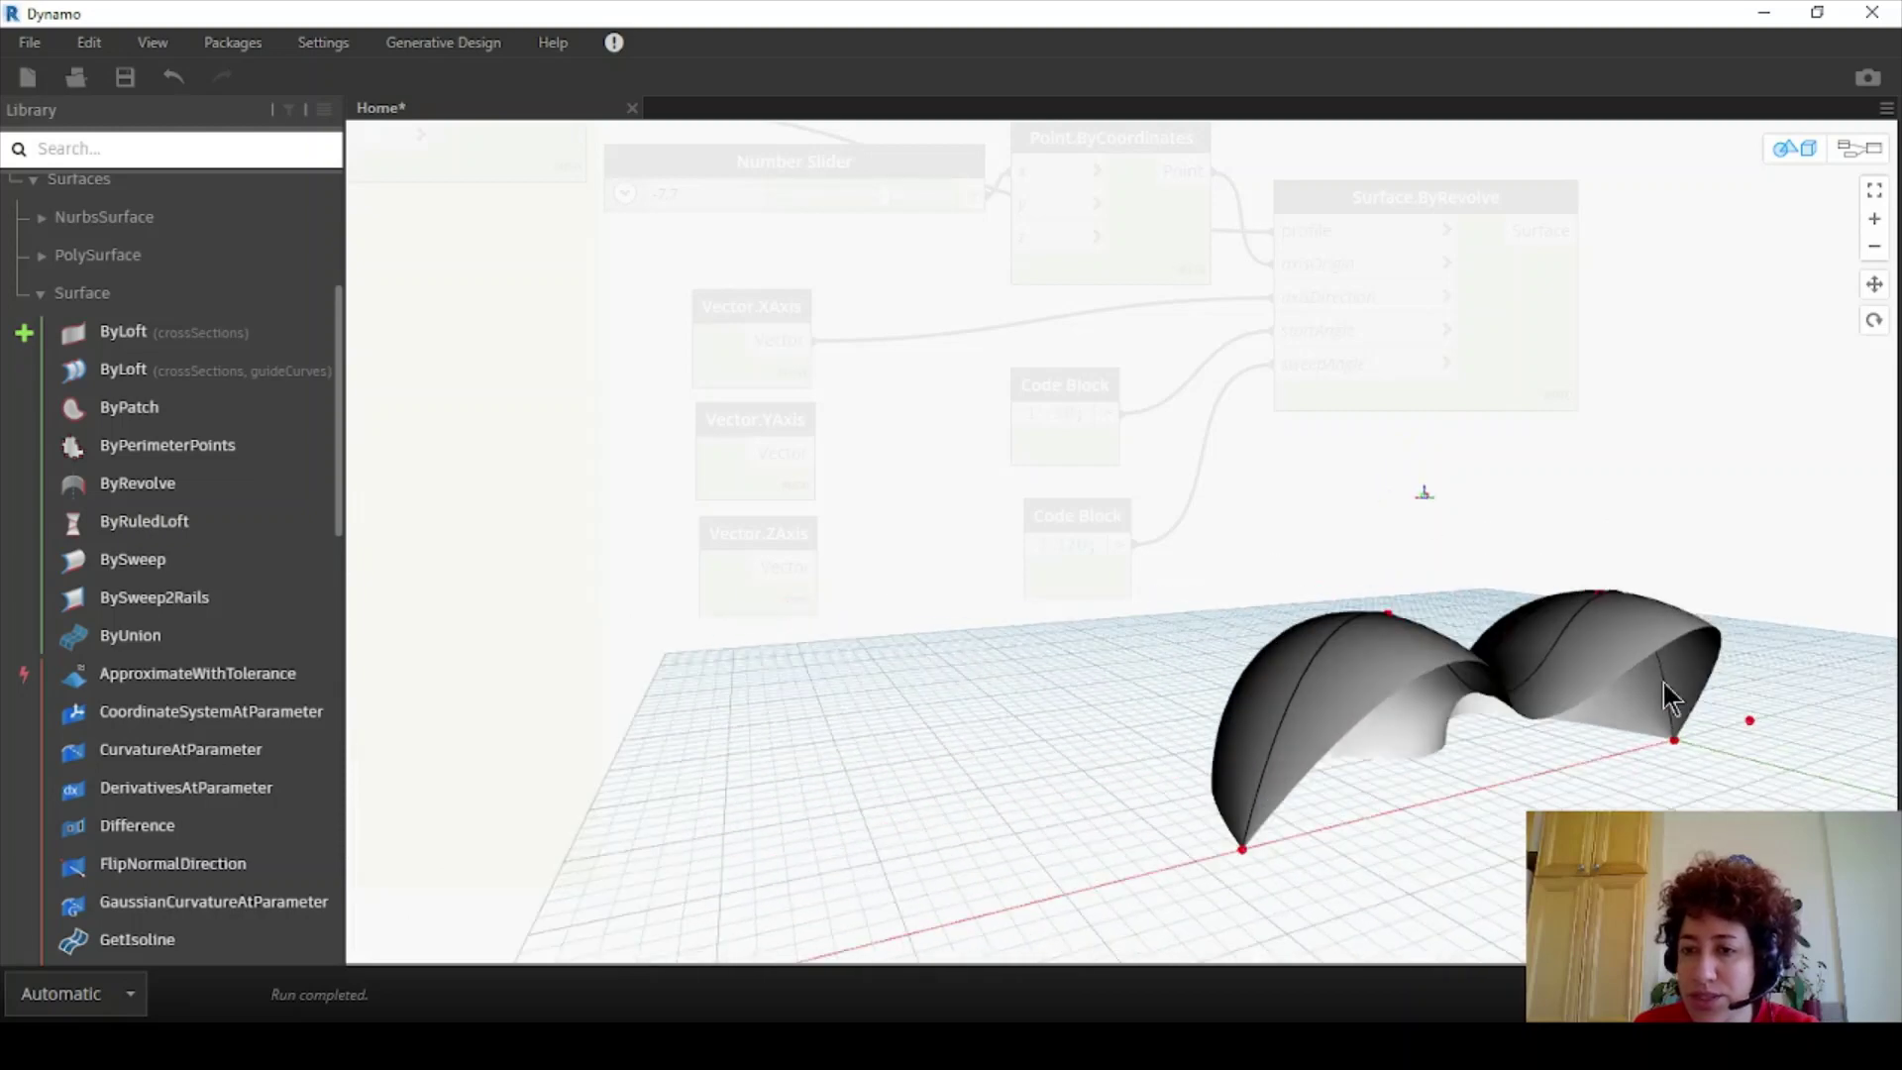
{"action": "left_click", "coordinate": [1847, 154]}
{"action": "middle_click_drag", "start_coordinate": [969, 517], "coordinate": [907, 557]}
{"action": "scroll", "coordinate": [1181, 462], "scroll_direction": "up", "scroll_amount": 2}
{"action": "scroll", "coordinate": [1218, 416], "scroll_direction": "down", "scroll_amount": 2}
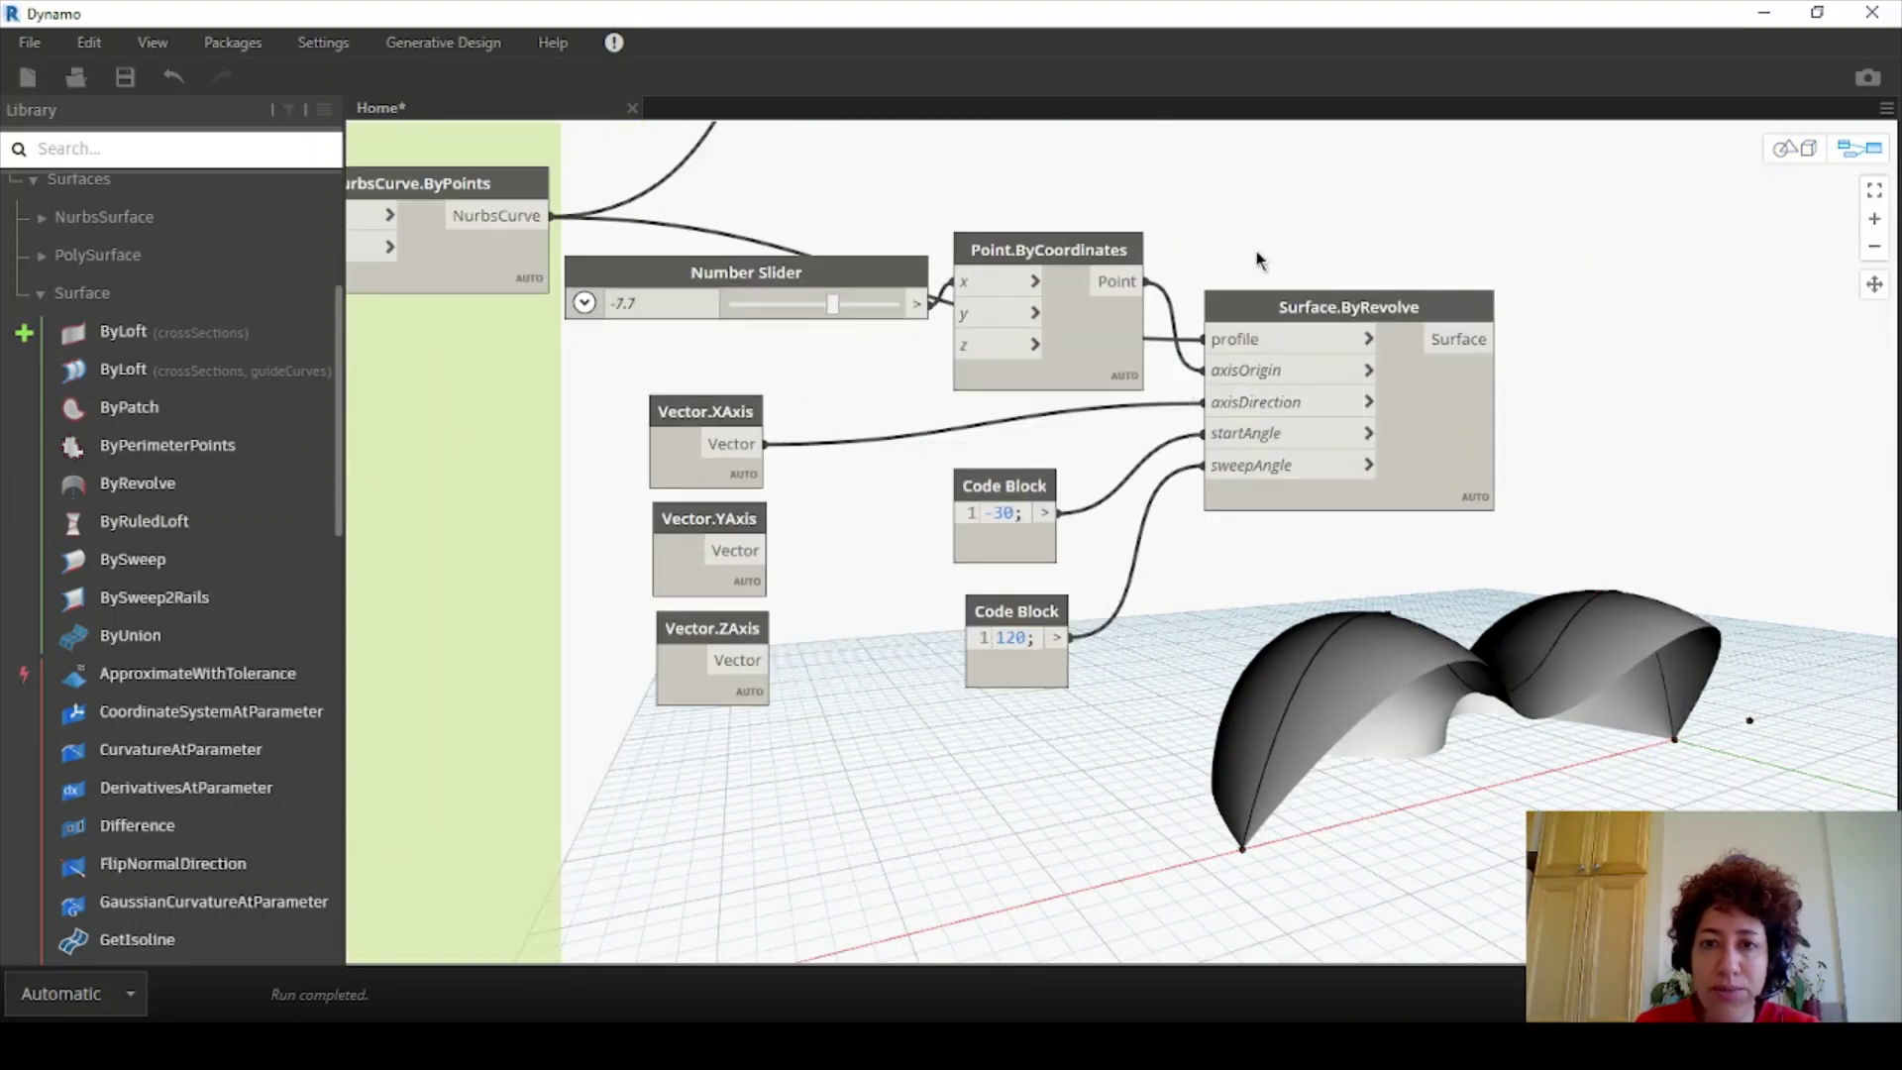
- Rearrange the revolve nodes, deleting Vector.YAxis and Vector.ZAxis and placing Vector.XAxis beside Surface.ByRevolve
{"action": "left_click", "coordinate": [1288, 306]}
{"action": "left_click_drag", "start_coordinate": [1287, 306], "coordinate": [1286, 180]}
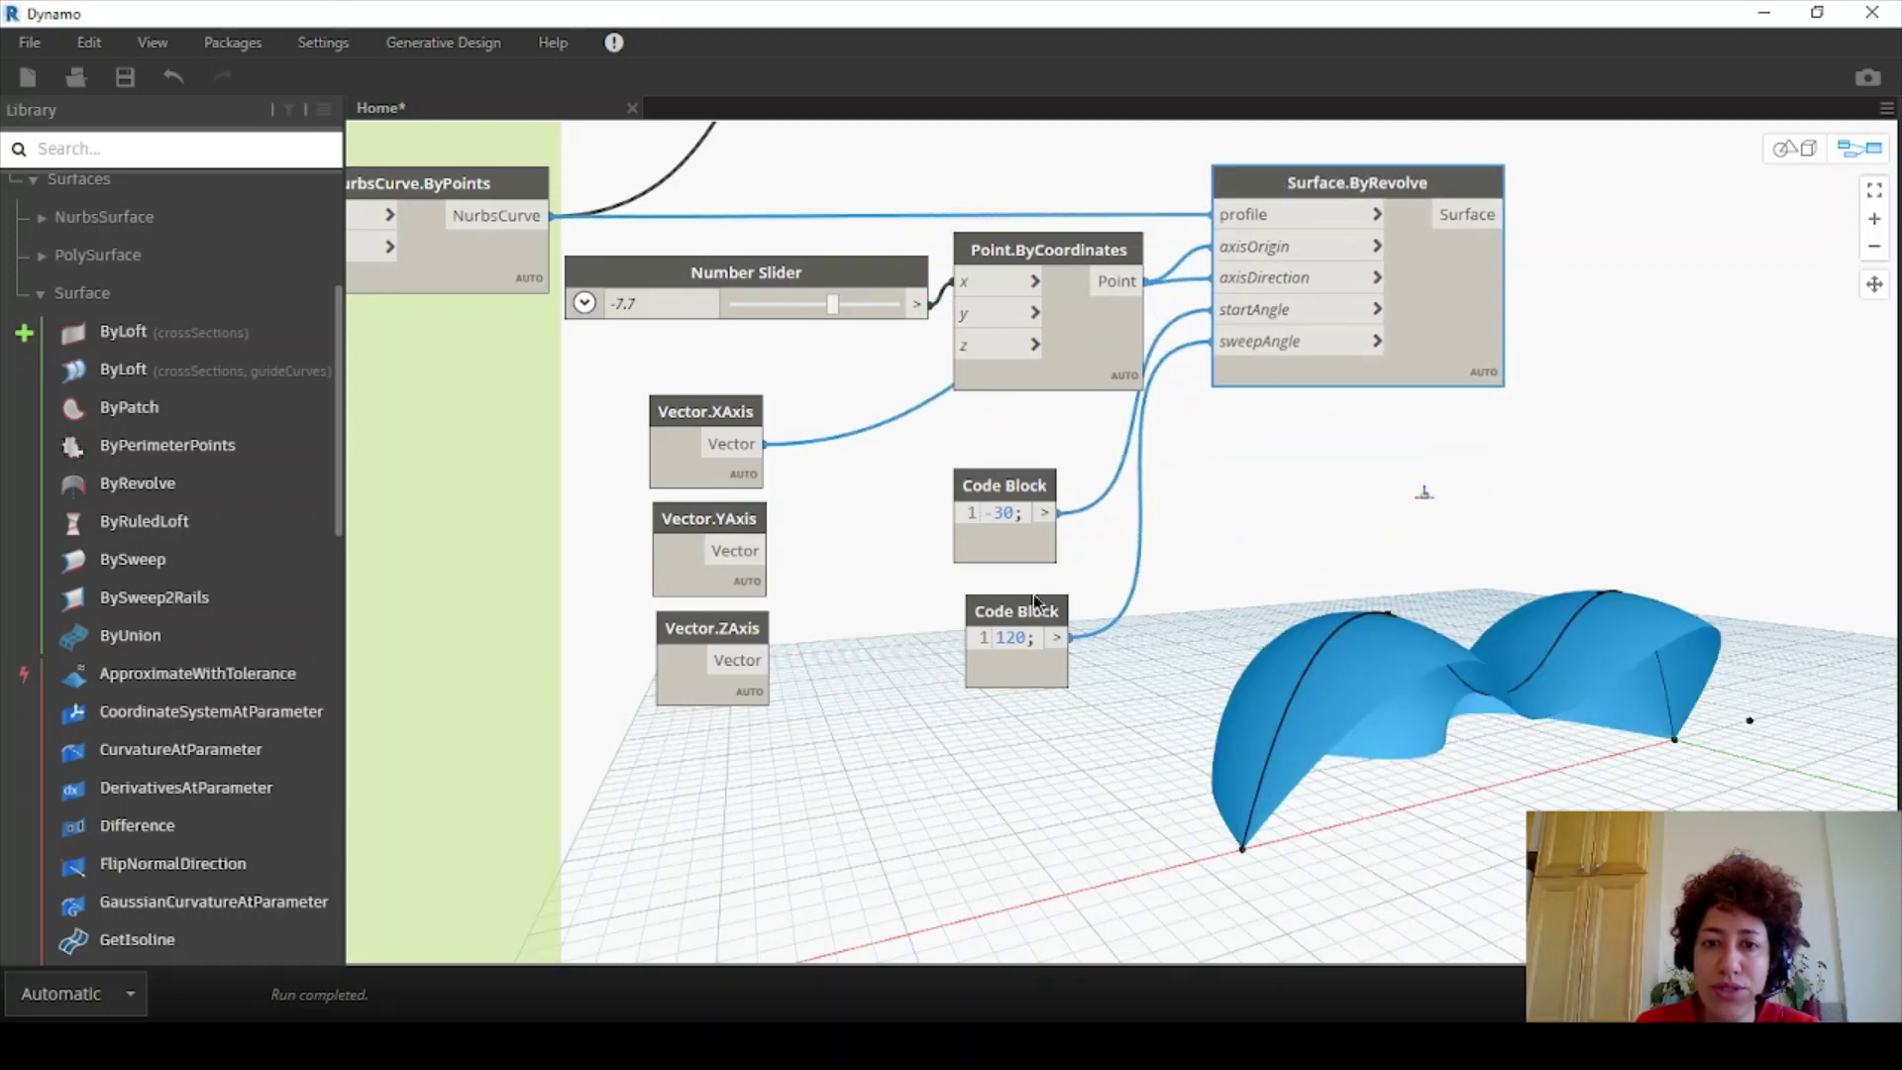
{"action": "middle_click_drag", "start_coordinate": [1039, 606], "coordinate": [1043, 817]}
{"action": "left_click_drag", "start_coordinate": [1043, 817], "coordinate": [1021, 520]}
{"action": "left_click_drag", "start_coordinate": [786, 797], "coordinate": [836, 504]}
{"action": "left_click_drag", "start_coordinate": [917, 827], "coordinate": [837, 634]}
{"action": "key", "text": "Delete"}
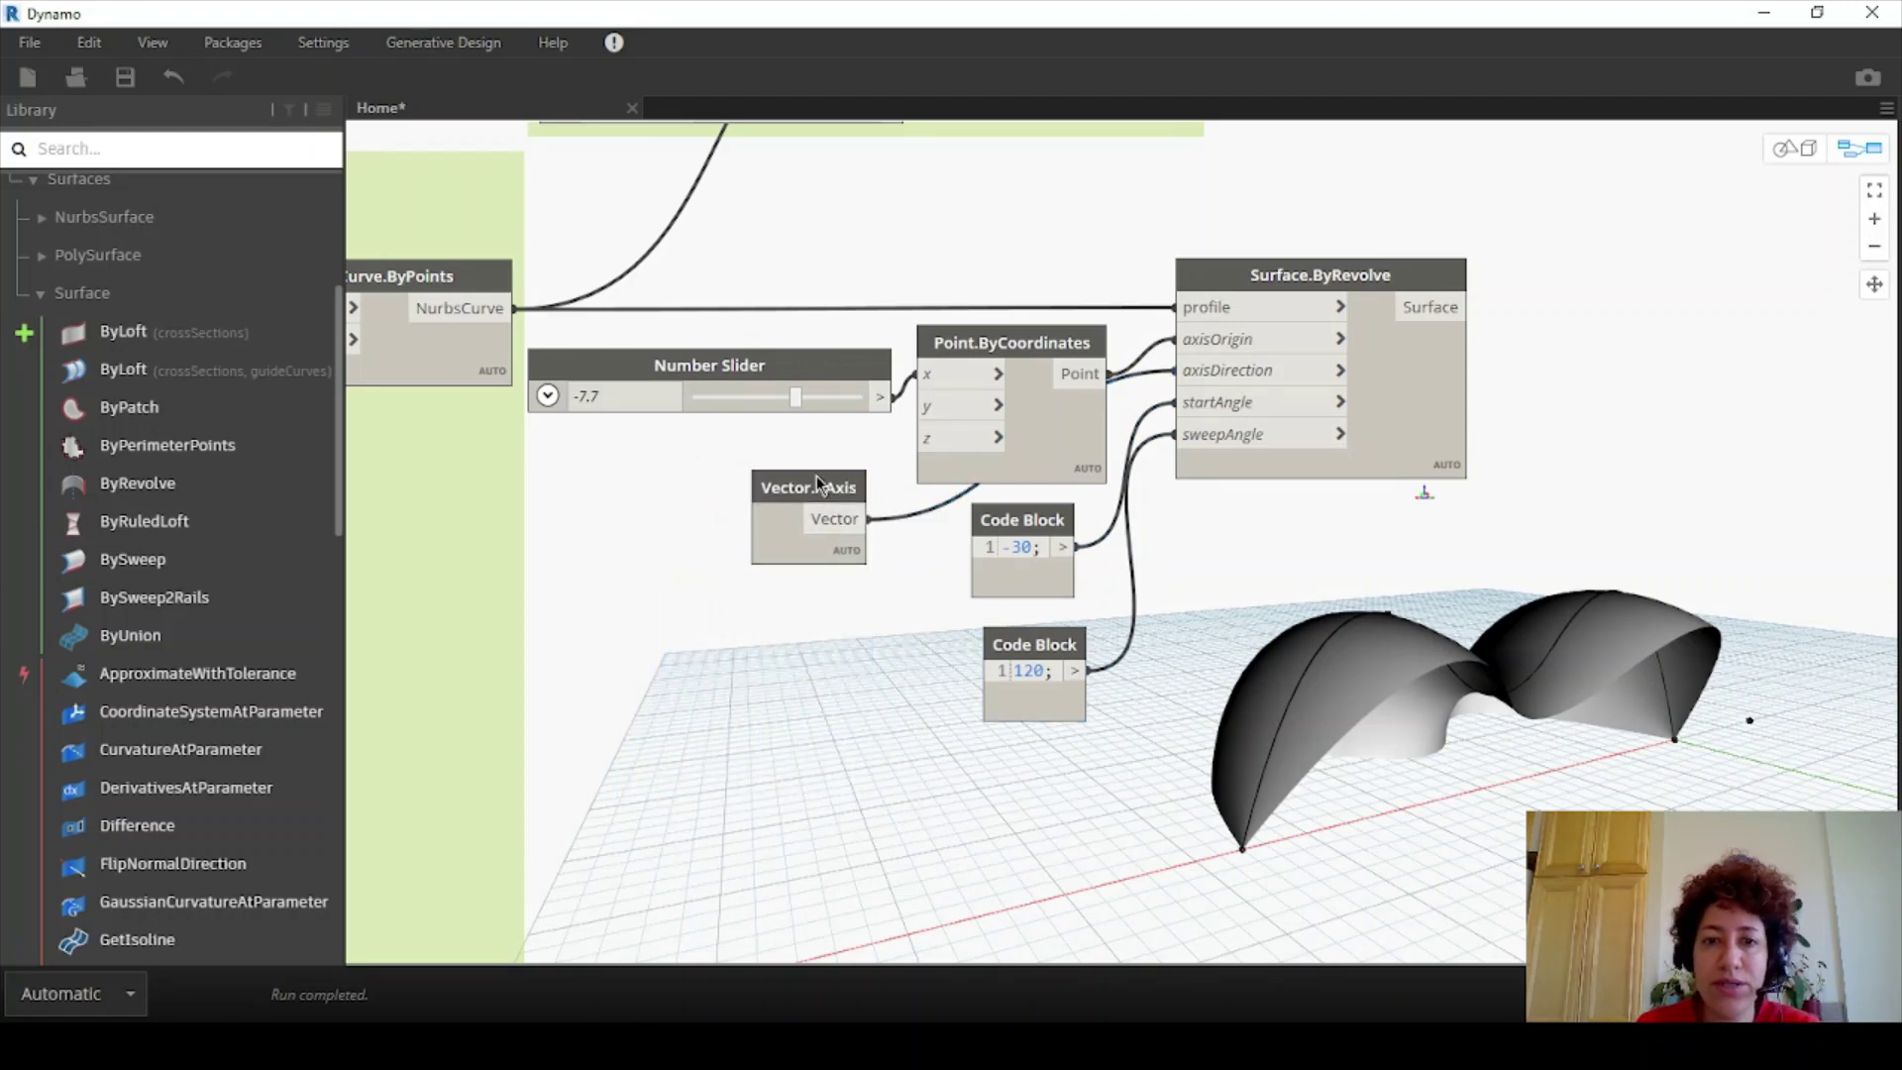
{"action": "left_click_drag", "start_coordinate": [817, 483], "coordinate": [1047, 212]}
{"action": "middle_click_drag", "start_coordinate": [969, 349], "coordinate": [859, 504]}
{"action": "left_click_drag", "start_coordinate": [927, 806], "coordinate": [913, 793]}
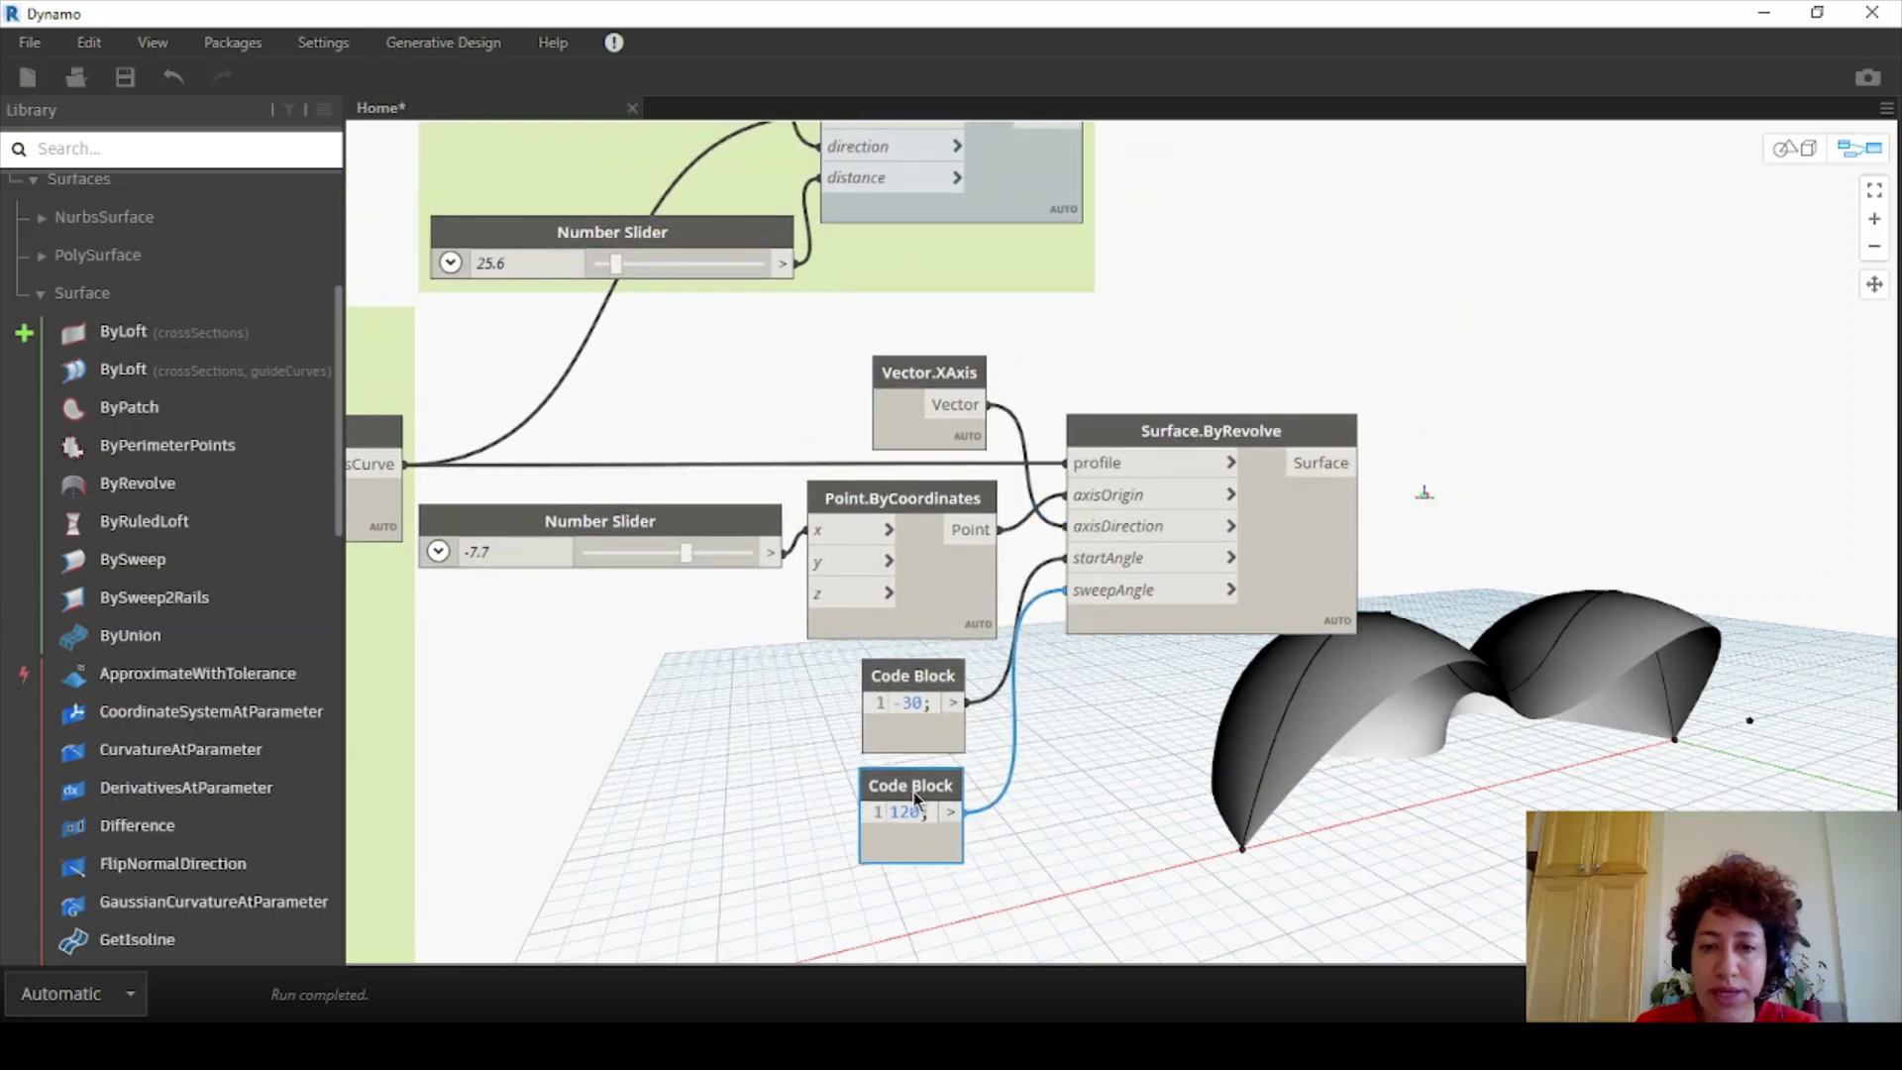
- Group all the revolve nodes together and title the group 'ByRevolve'
{"action": "left_click_drag", "start_coordinate": [1167, 873], "coordinate": [707, 401]}
{"action": "right_click", "coordinate": [936, 374]}
{"action": "left_click", "coordinate": [971, 420]}
{"action": "double_click", "coordinate": [726, 337]}
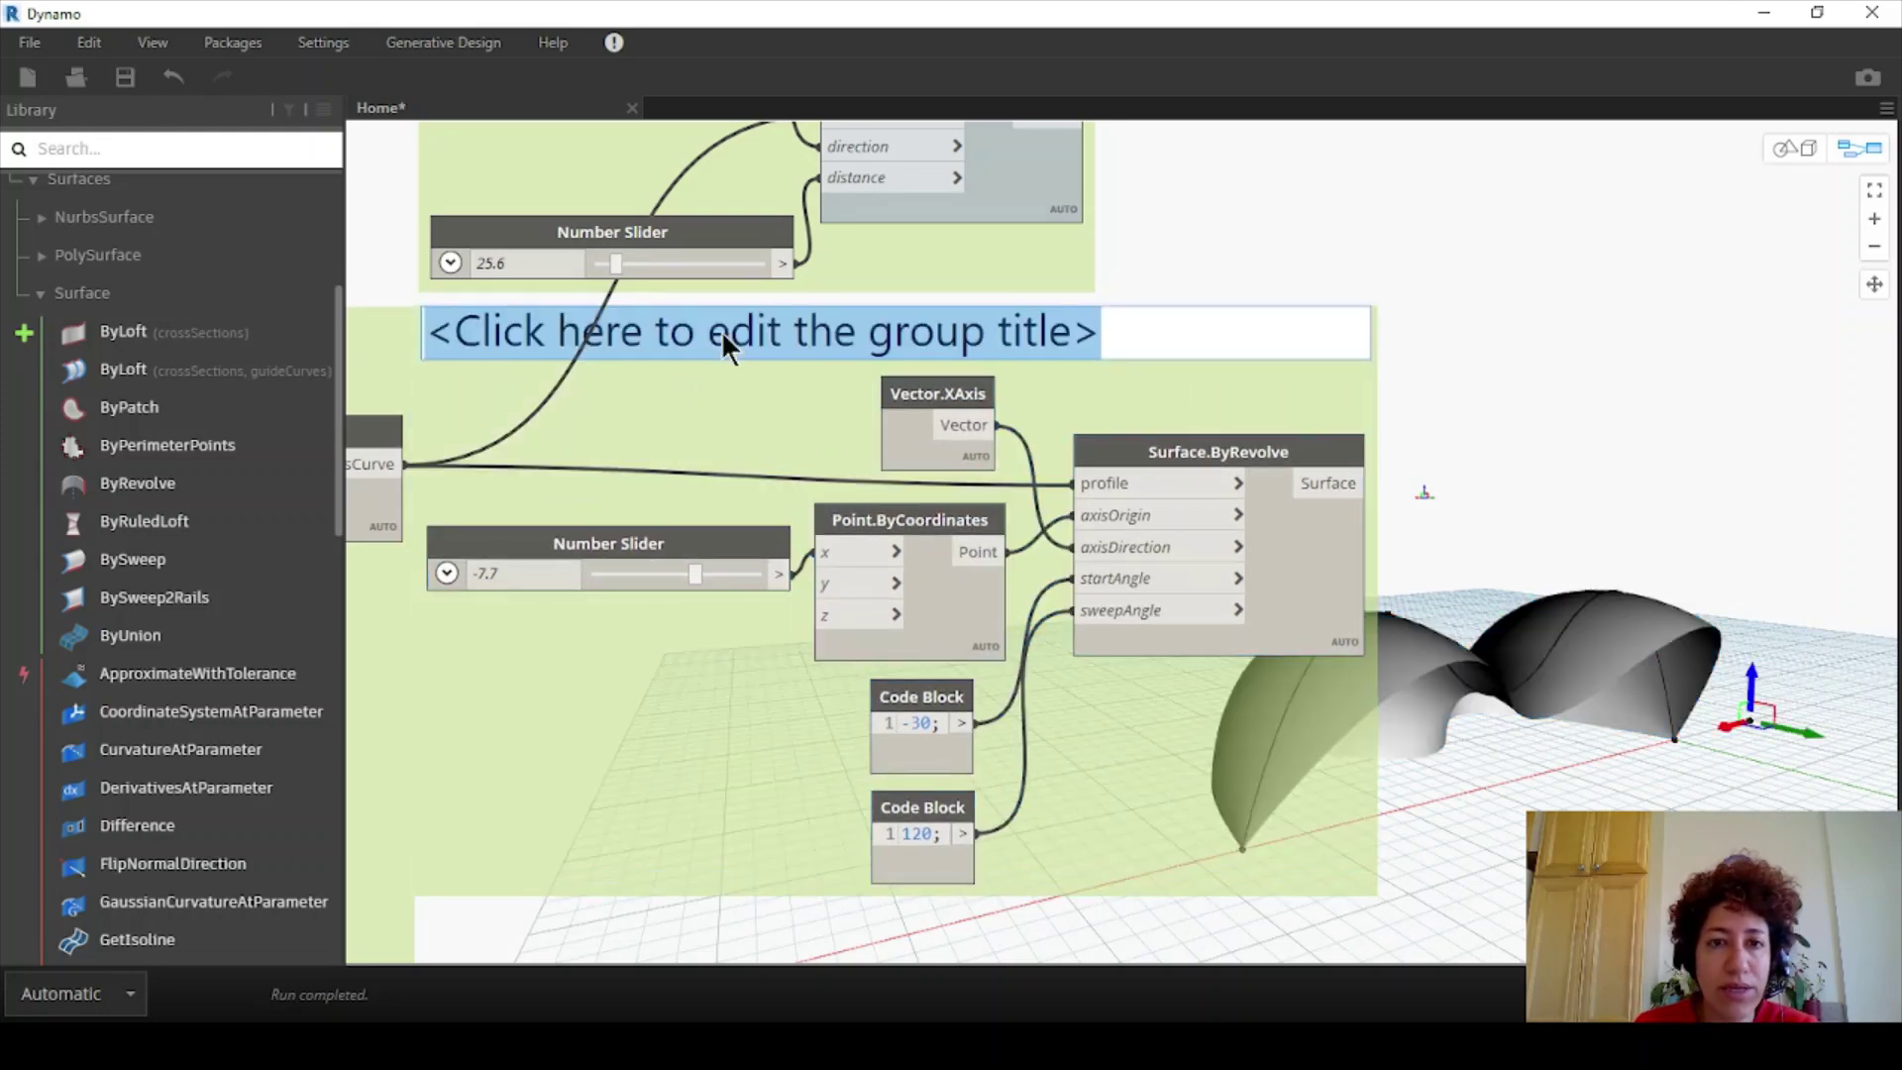
{"action": "type", "text": "B"}
{"action": "type", "text": "y"}
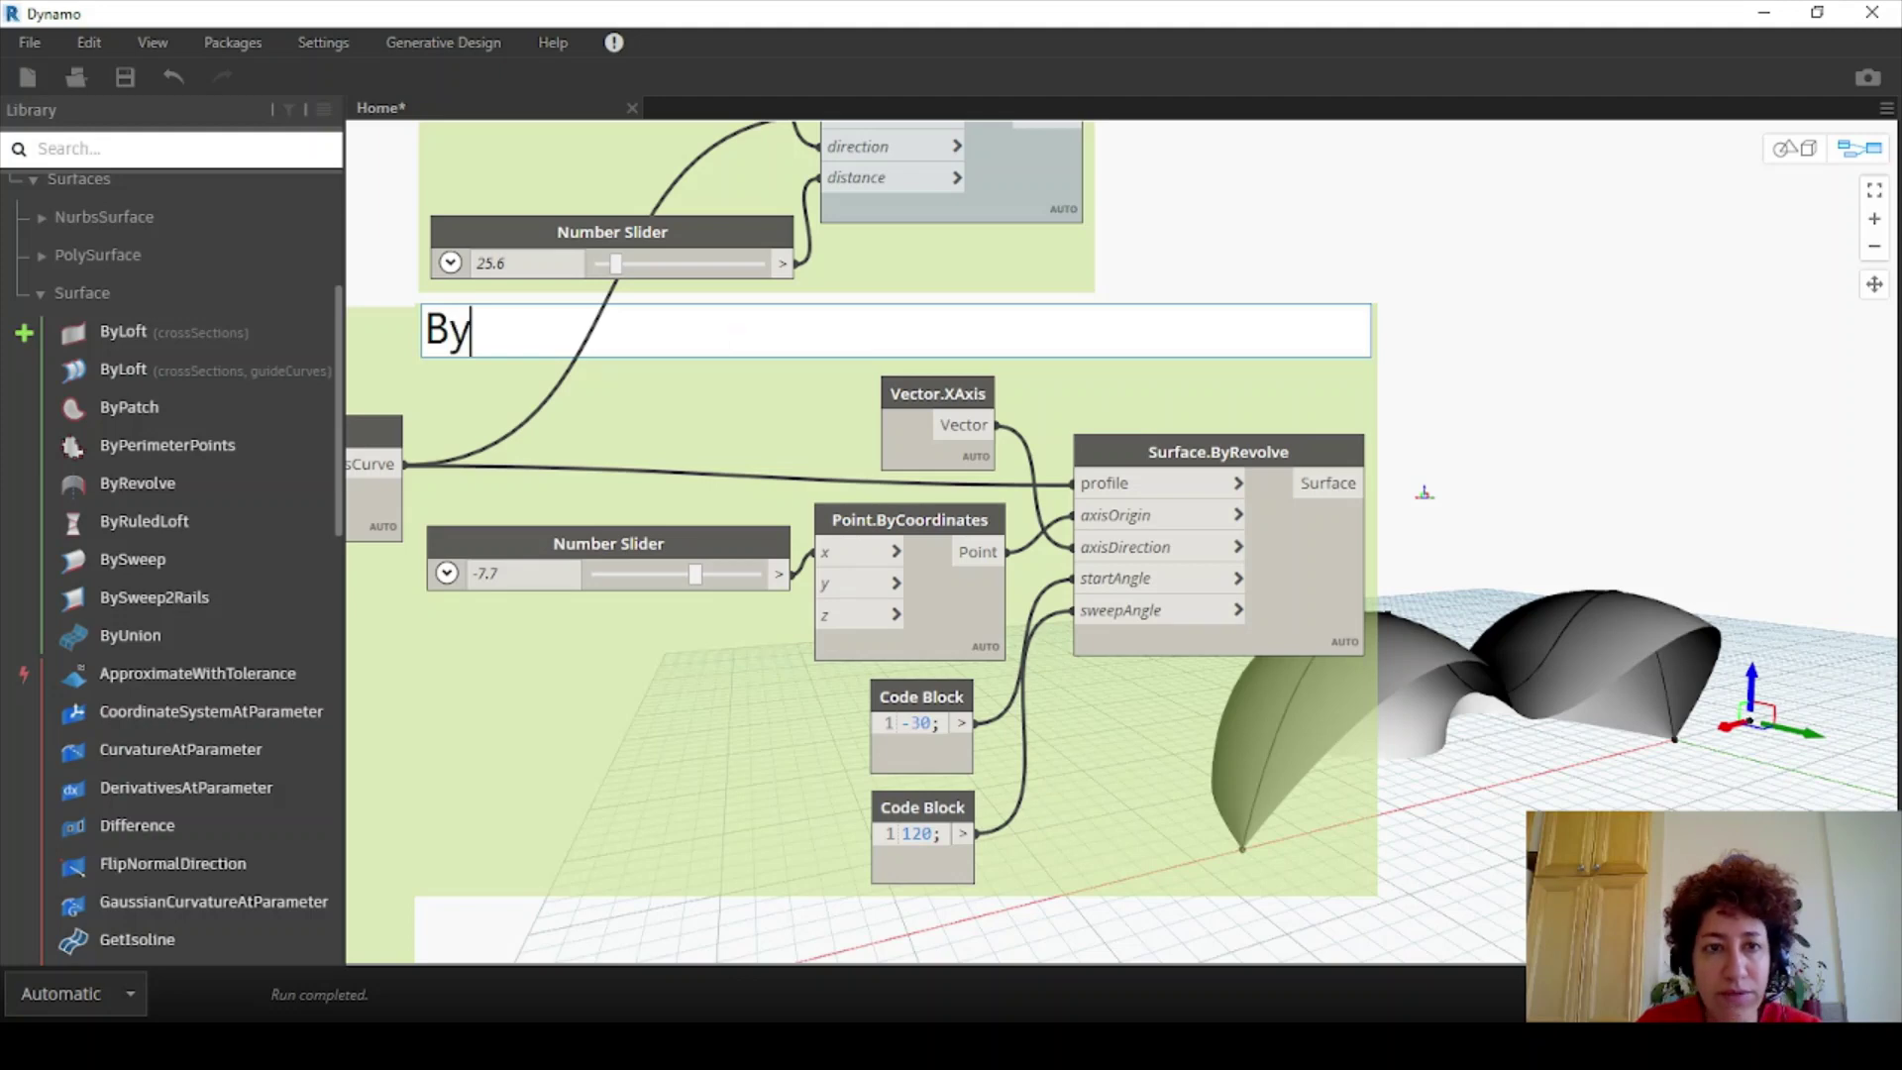
{"action": "type", "text": "Revolve"}
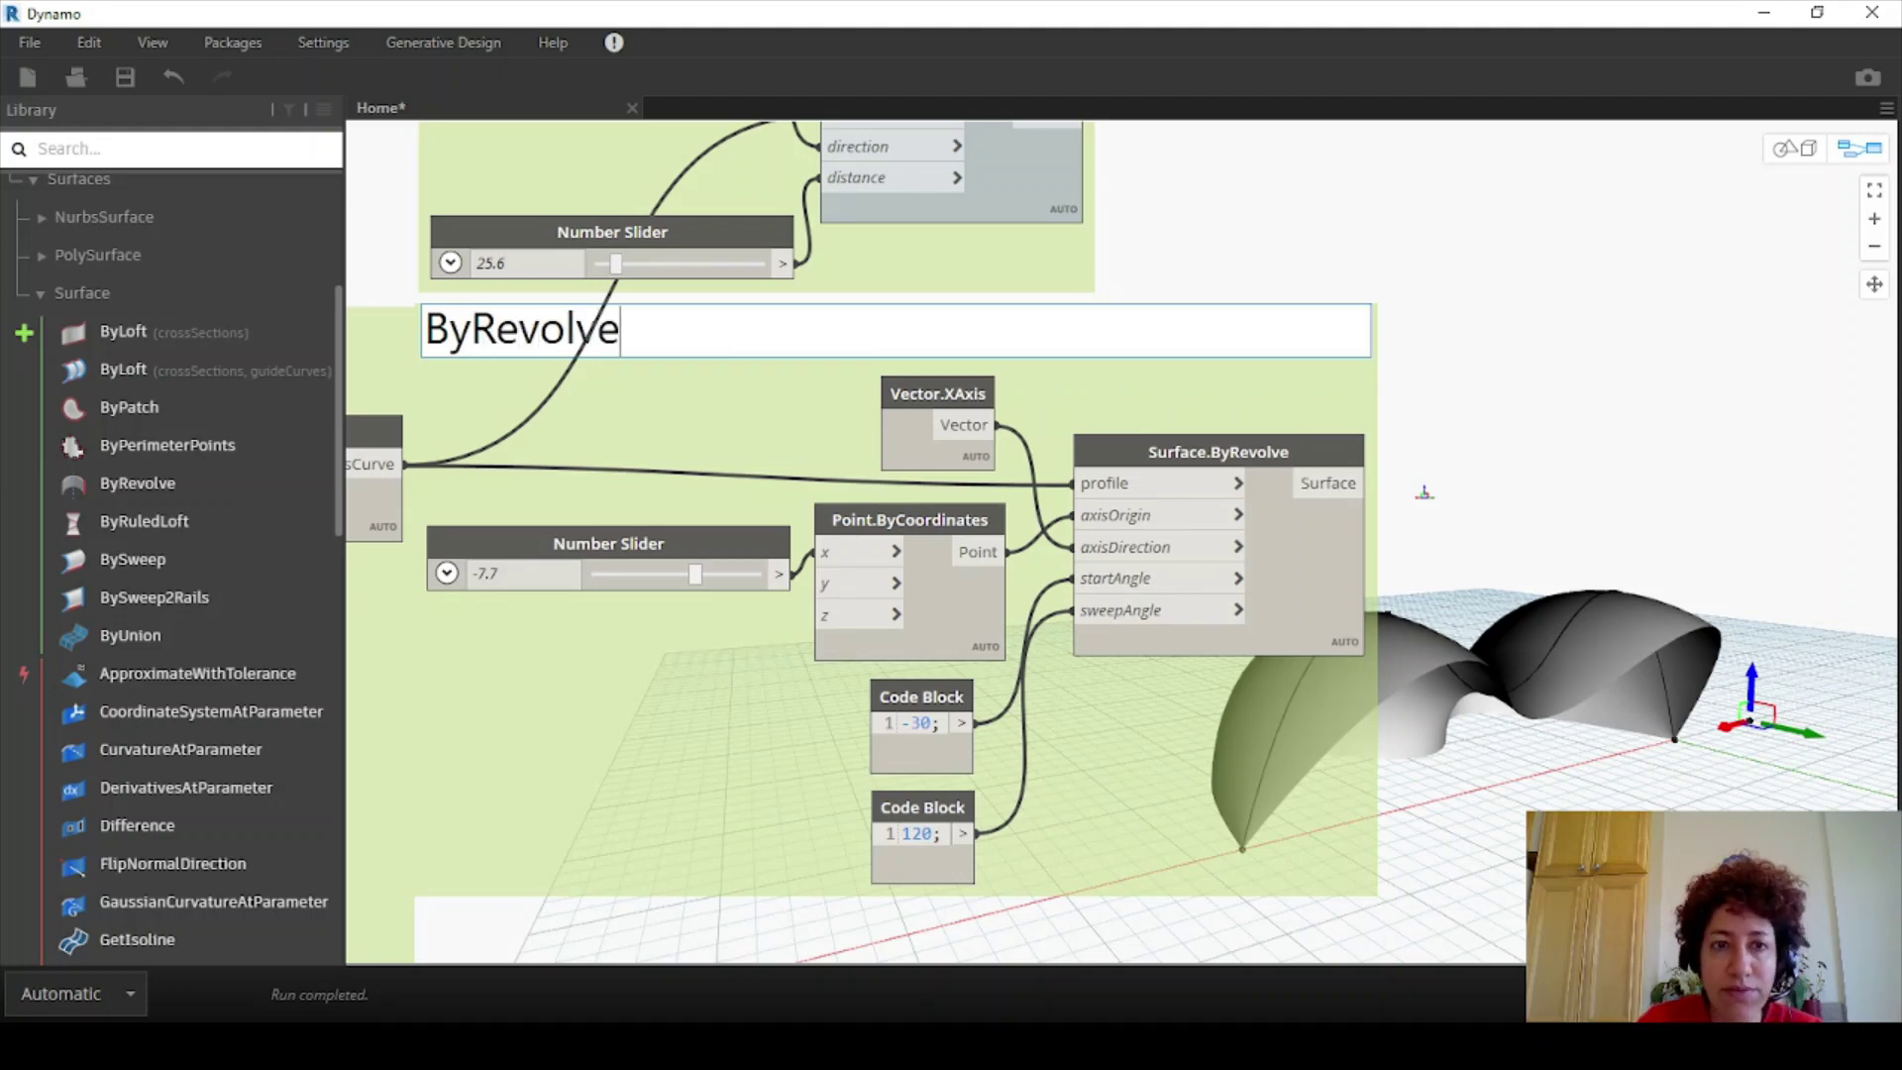
{"action": "left_click", "coordinate": [1619, 446]}
{"action": "scroll", "coordinate": [1635, 446], "scroll_direction": "down", "scroll_amount": 3}
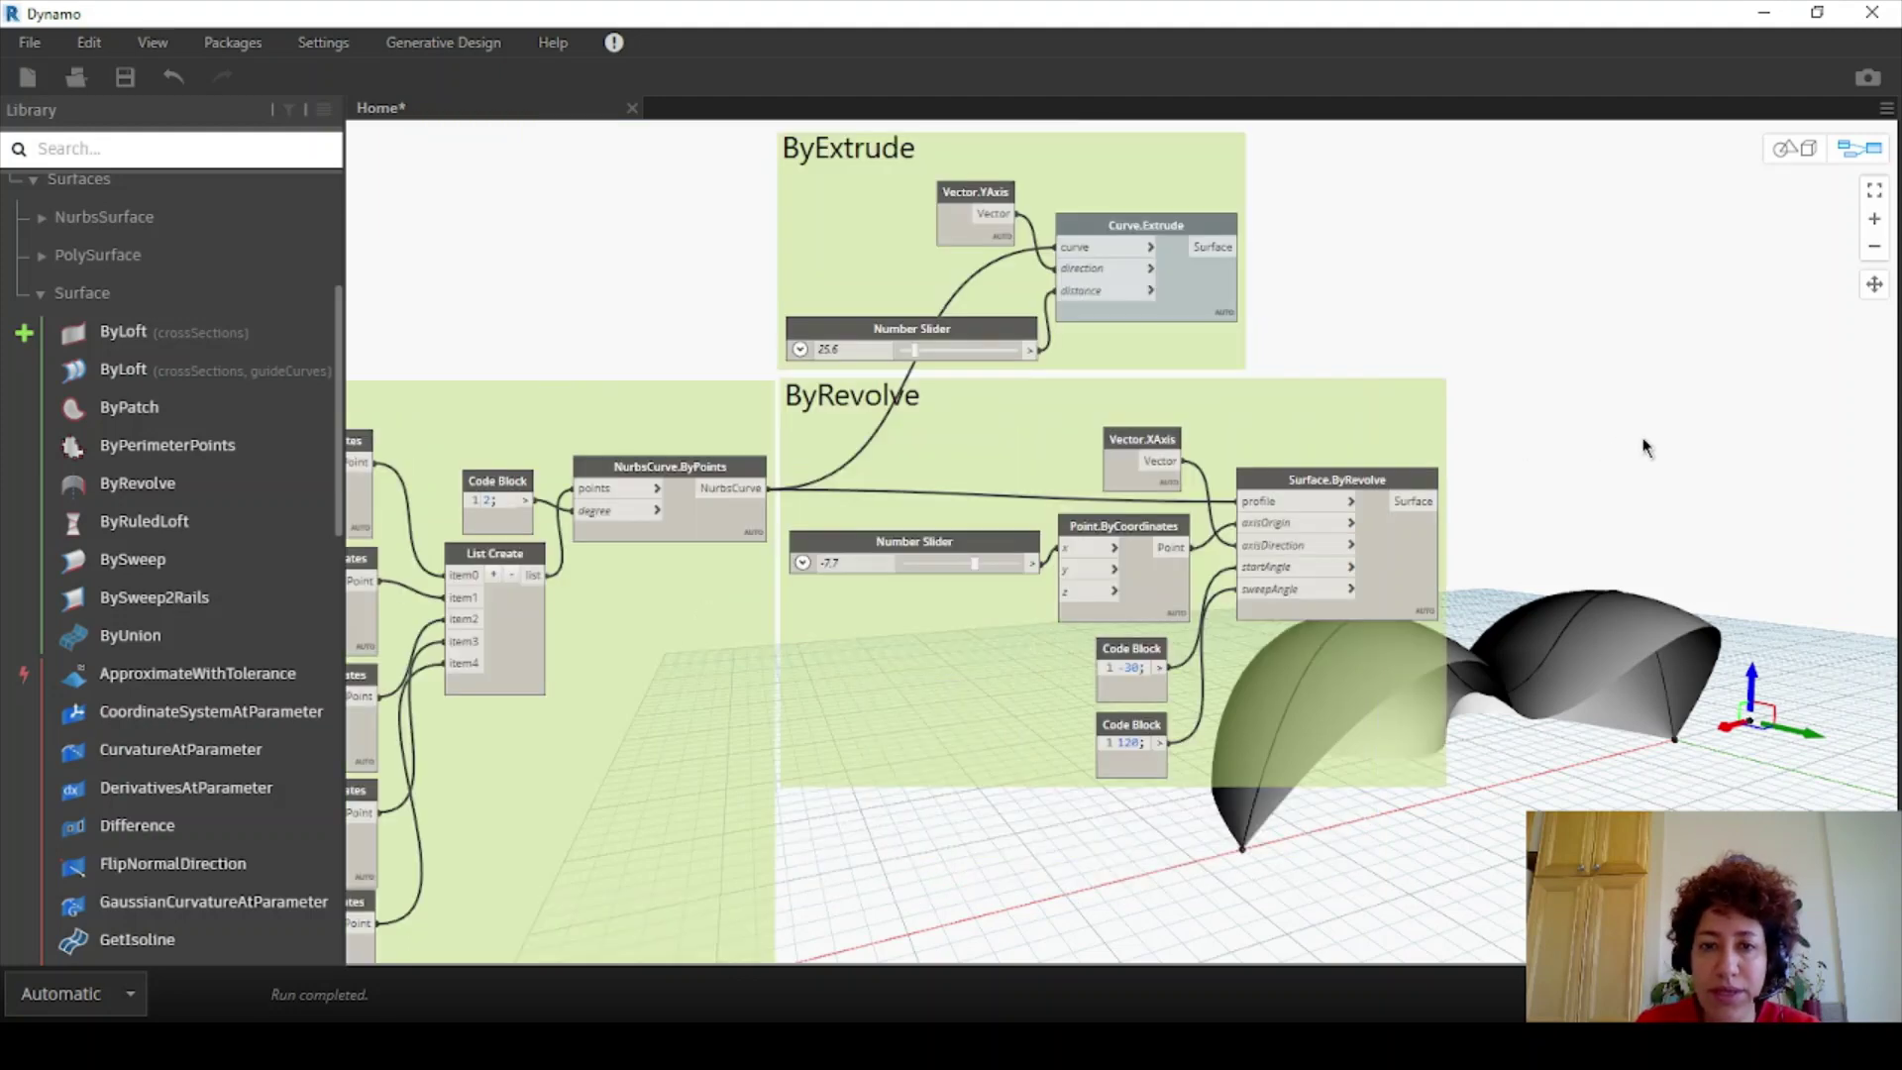
{"action": "left_click", "coordinate": [1347, 480]}
- Turn off the preview of the Surface.ByRevolve node
{"action": "right_click", "coordinate": [1347, 481]}
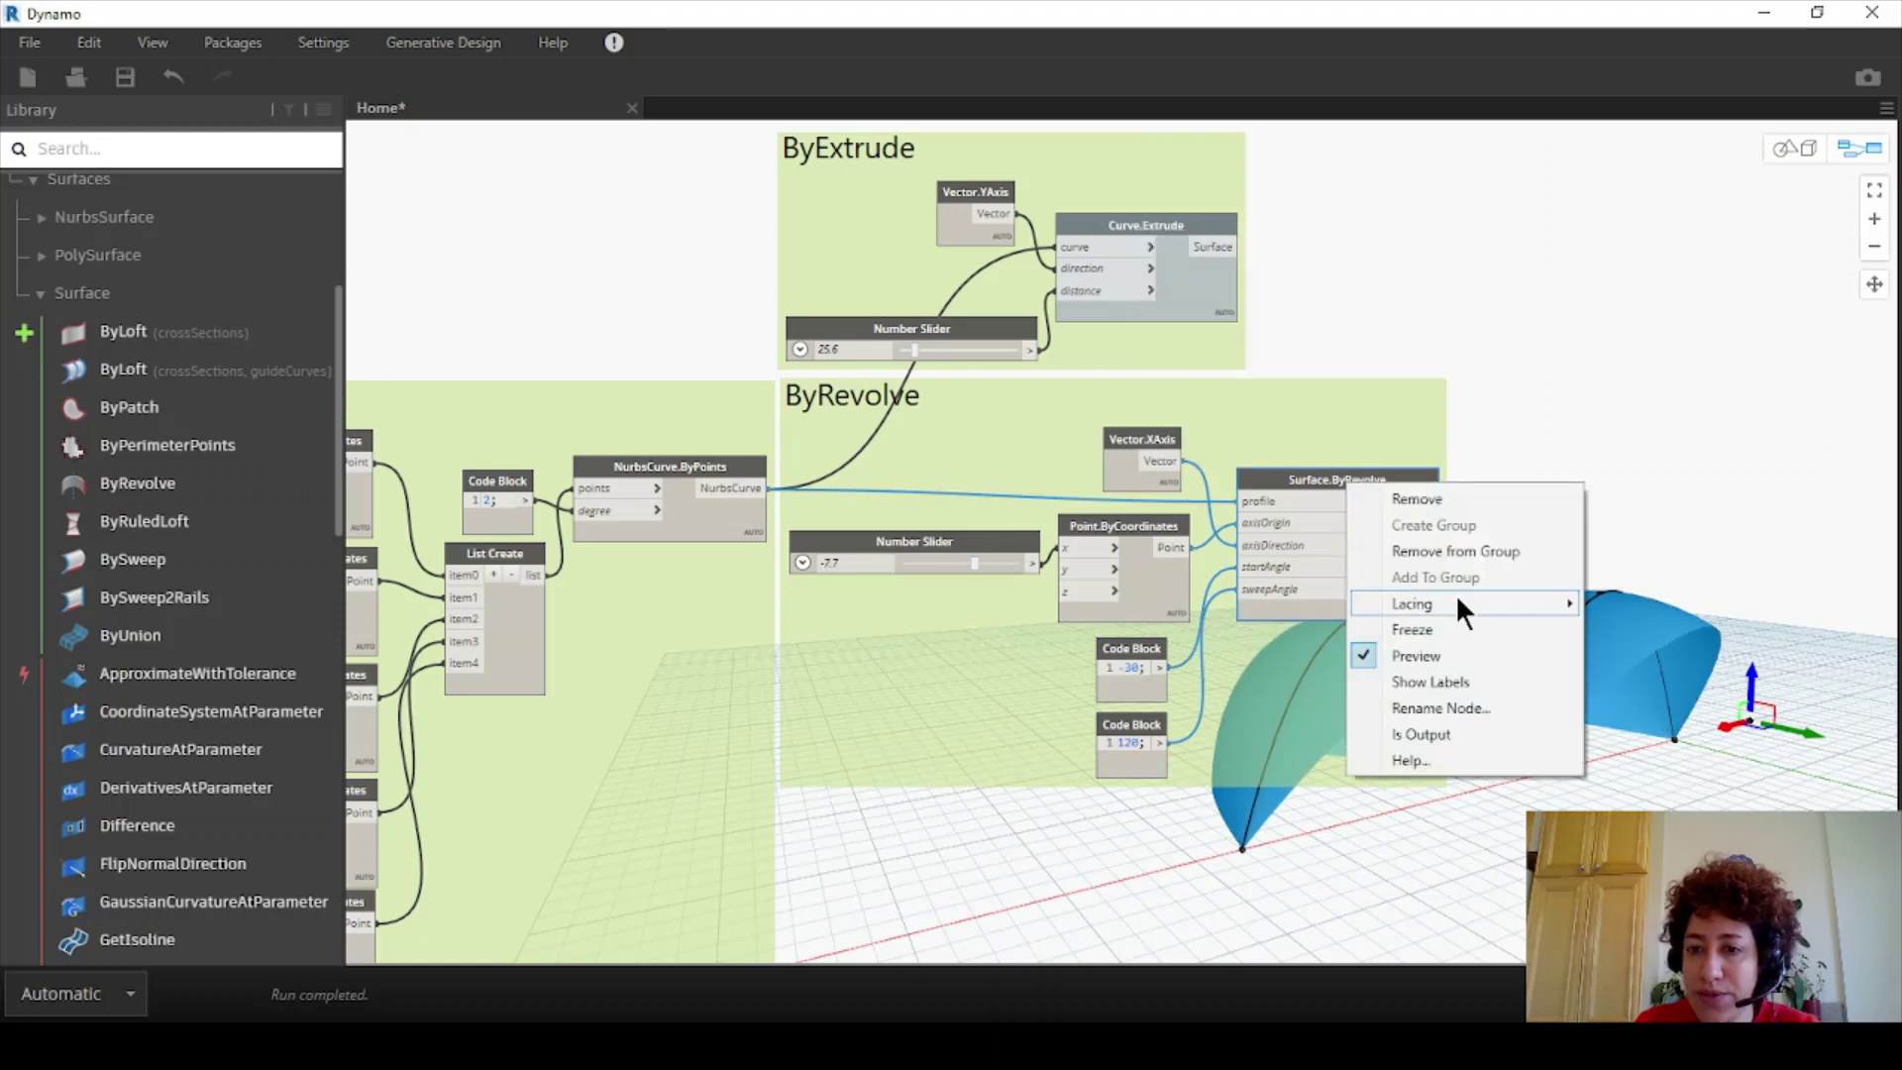
{"action": "left_click", "coordinate": [1362, 656]}
{"action": "left_click", "coordinate": [1627, 438]}
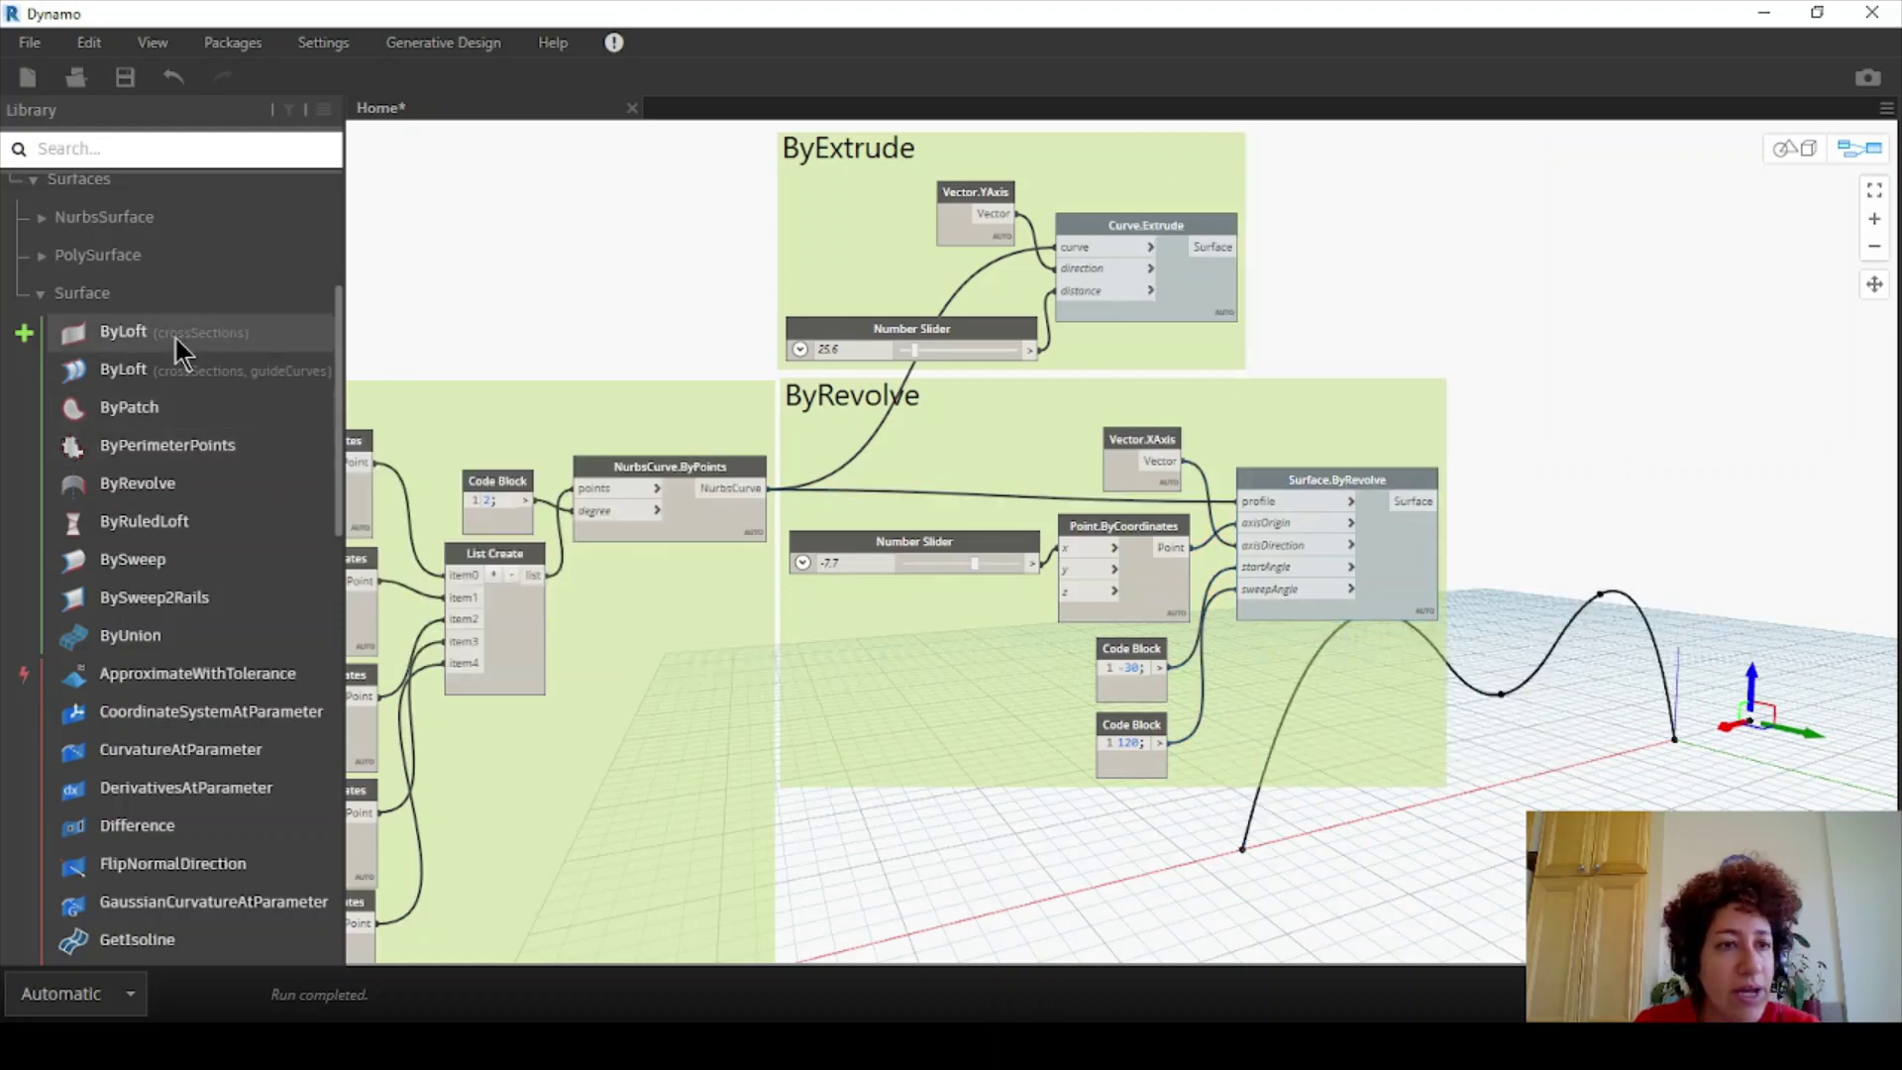
- Add a Surface.BySweep node from the Library and move it off Point.ByCoordinates
{"action": "mouse_move", "coordinate": [178, 349]}
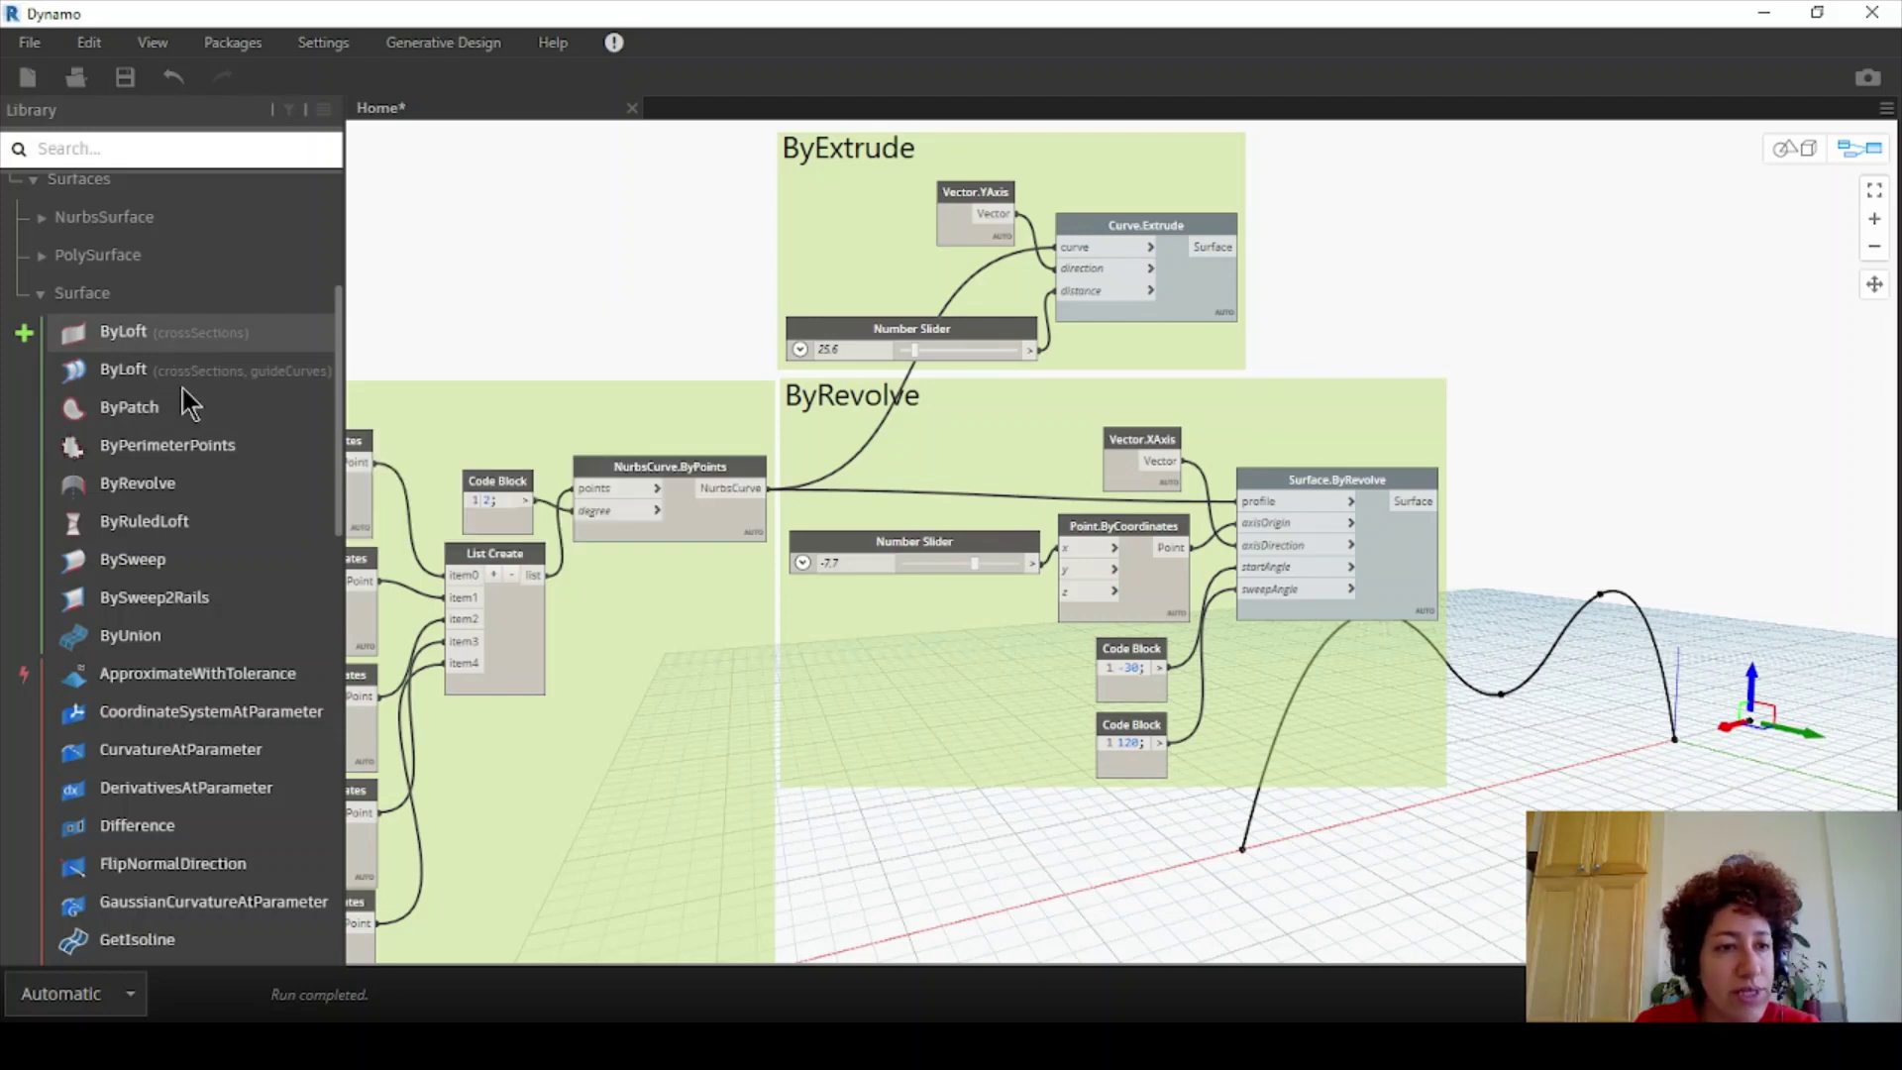
{"action": "left_click", "coordinate": [139, 560]}
{"action": "middle_click_drag", "start_coordinate": [1245, 627], "coordinate": [927, 305]}
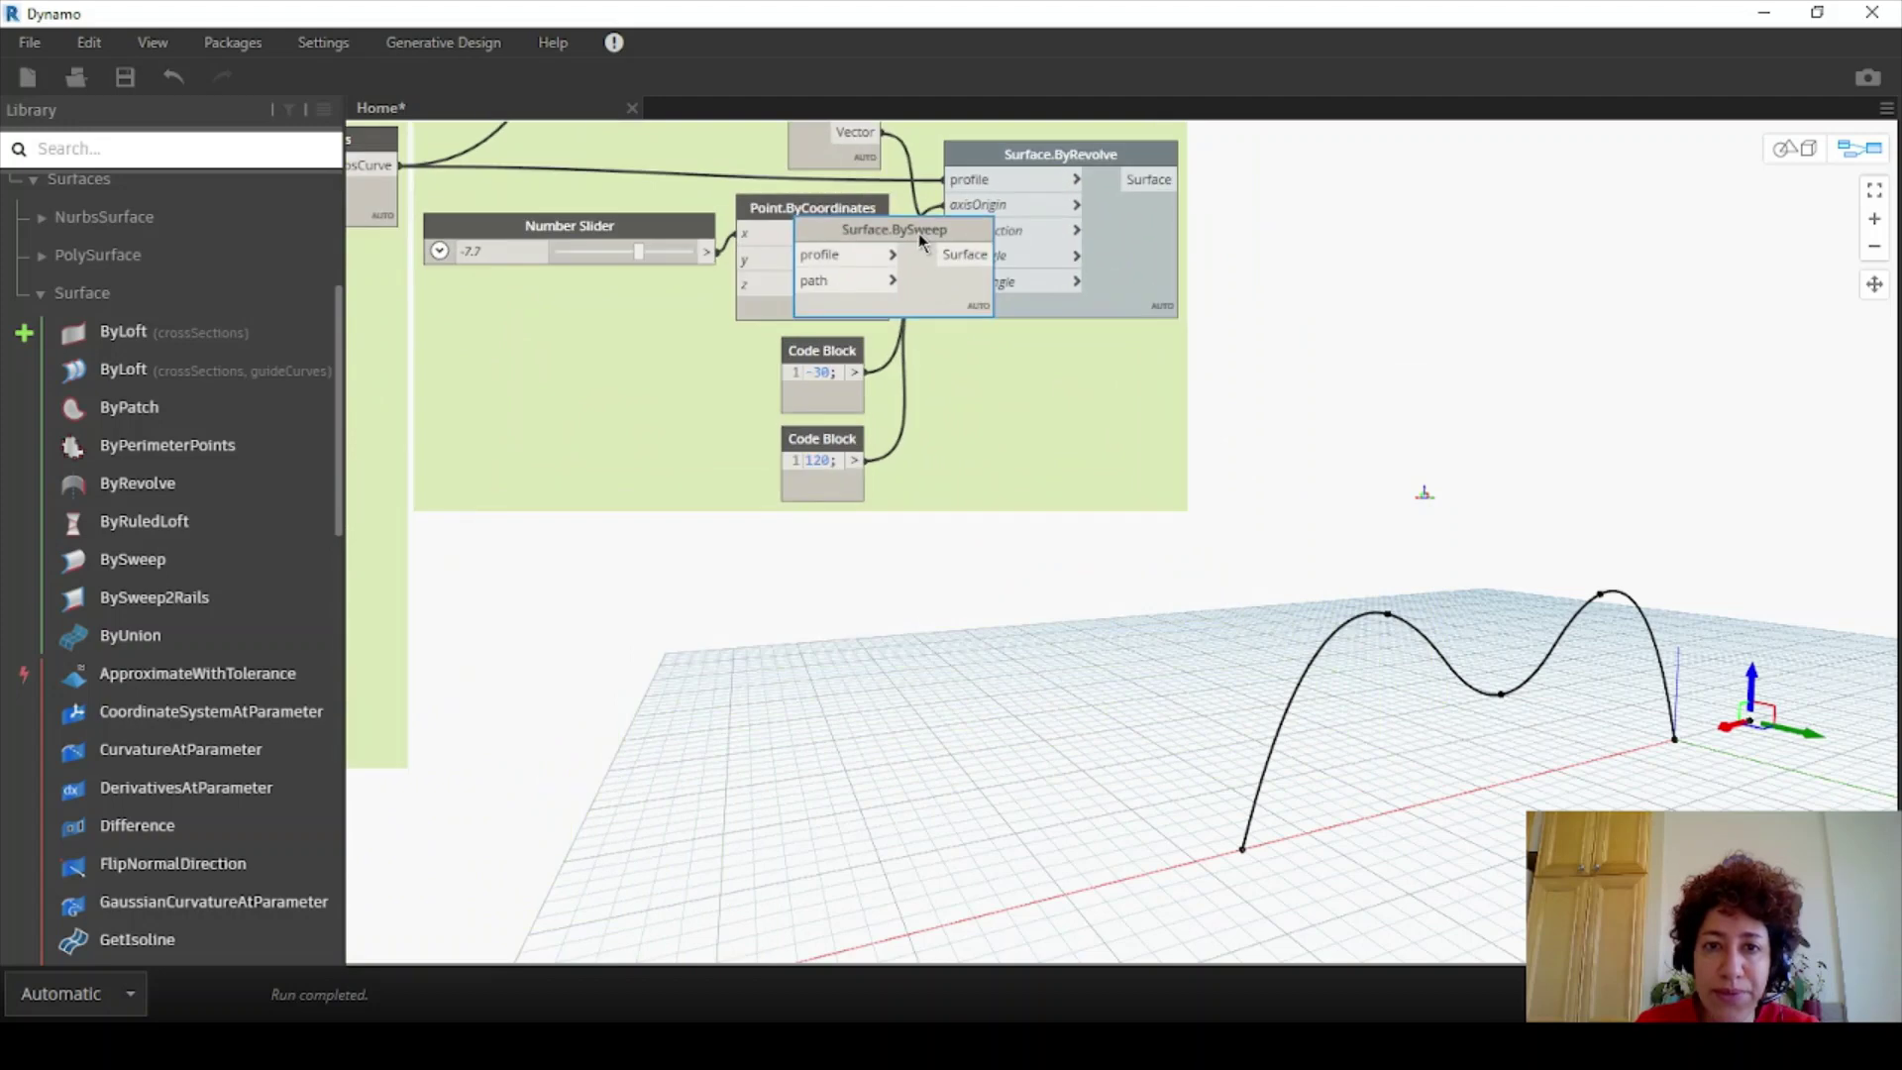
{"action": "left_click_drag", "start_coordinate": [928, 305], "coordinate": [1122, 665]}
- Place Surface.BySweep below the ByRevolve group and lower NurbsCurve.ByPoints slightly
{"action": "middle_click_drag", "start_coordinate": [1028, 409], "coordinate": [1157, 745]}
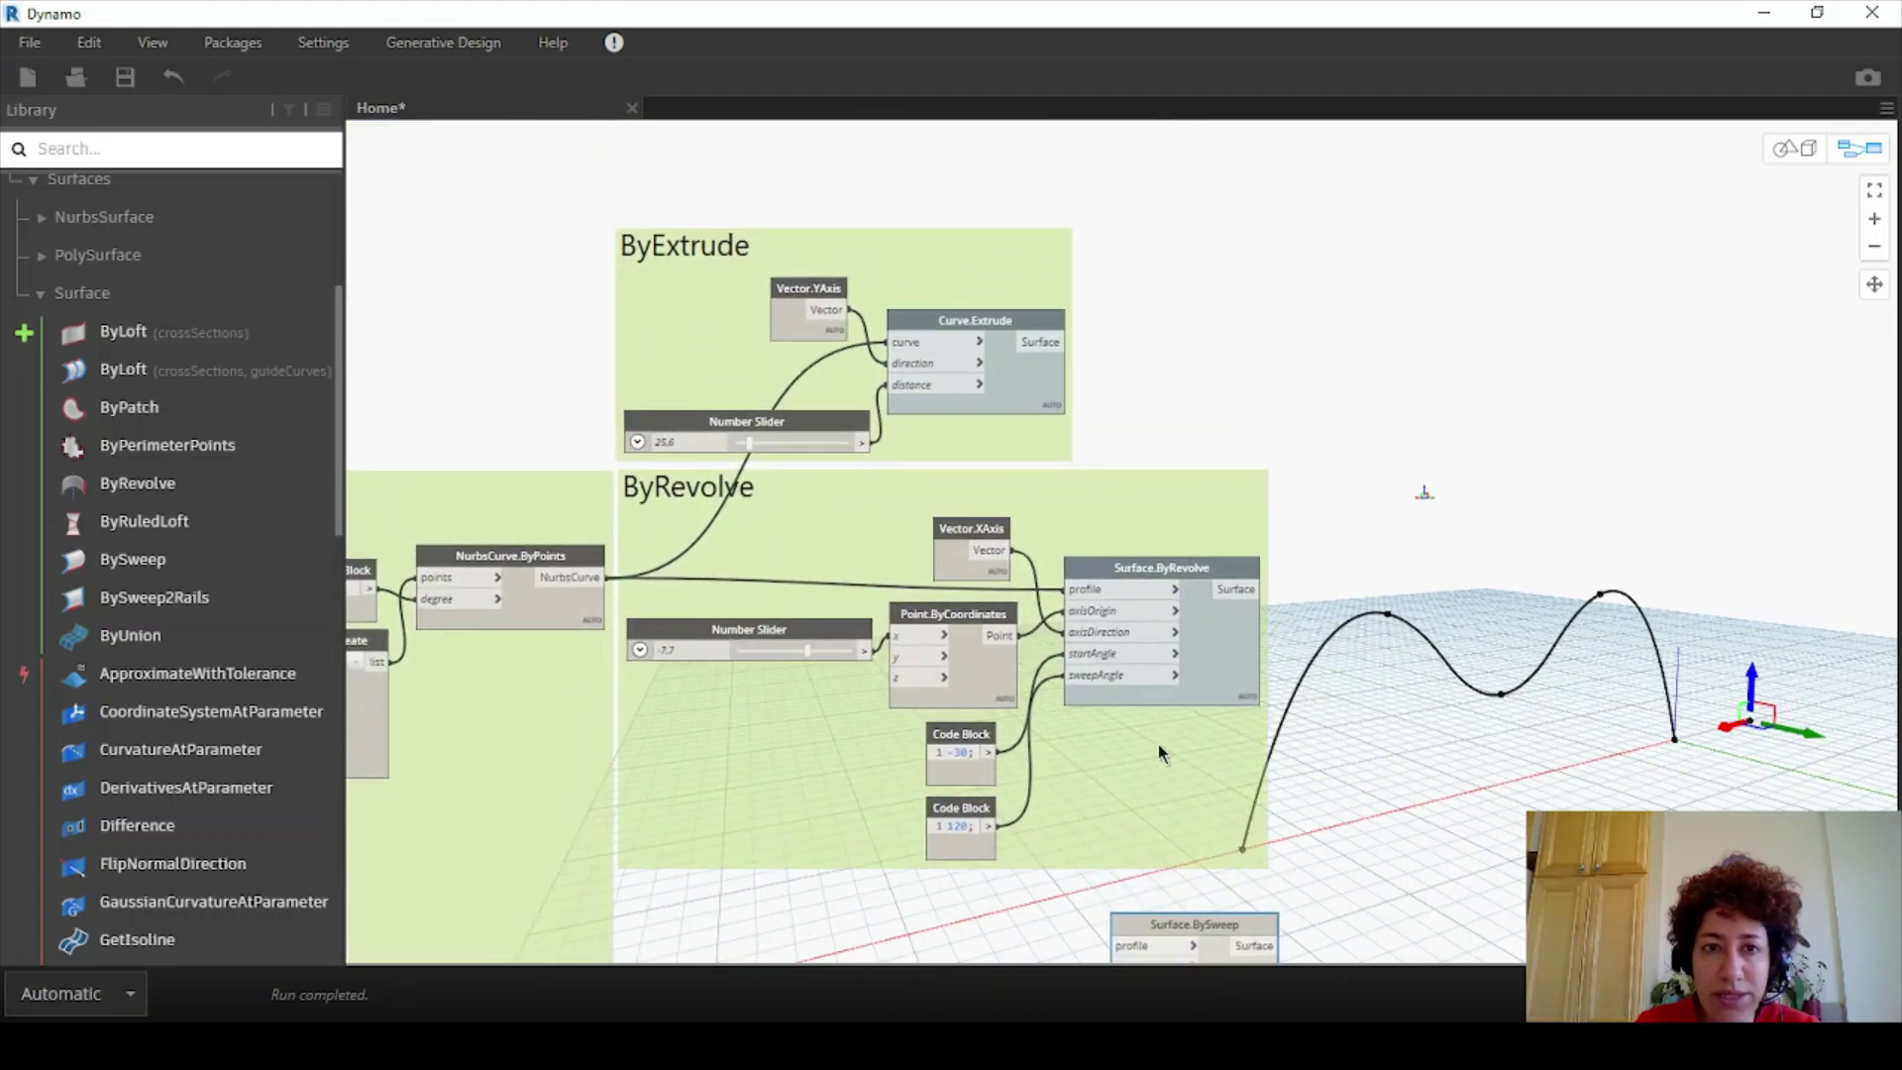
{"action": "scroll", "coordinate": [842, 614], "scroll_direction": "up", "scroll_amount": 3}
{"action": "scroll", "coordinate": [714, 384], "scroll_direction": "down", "scroll_amount": 3}
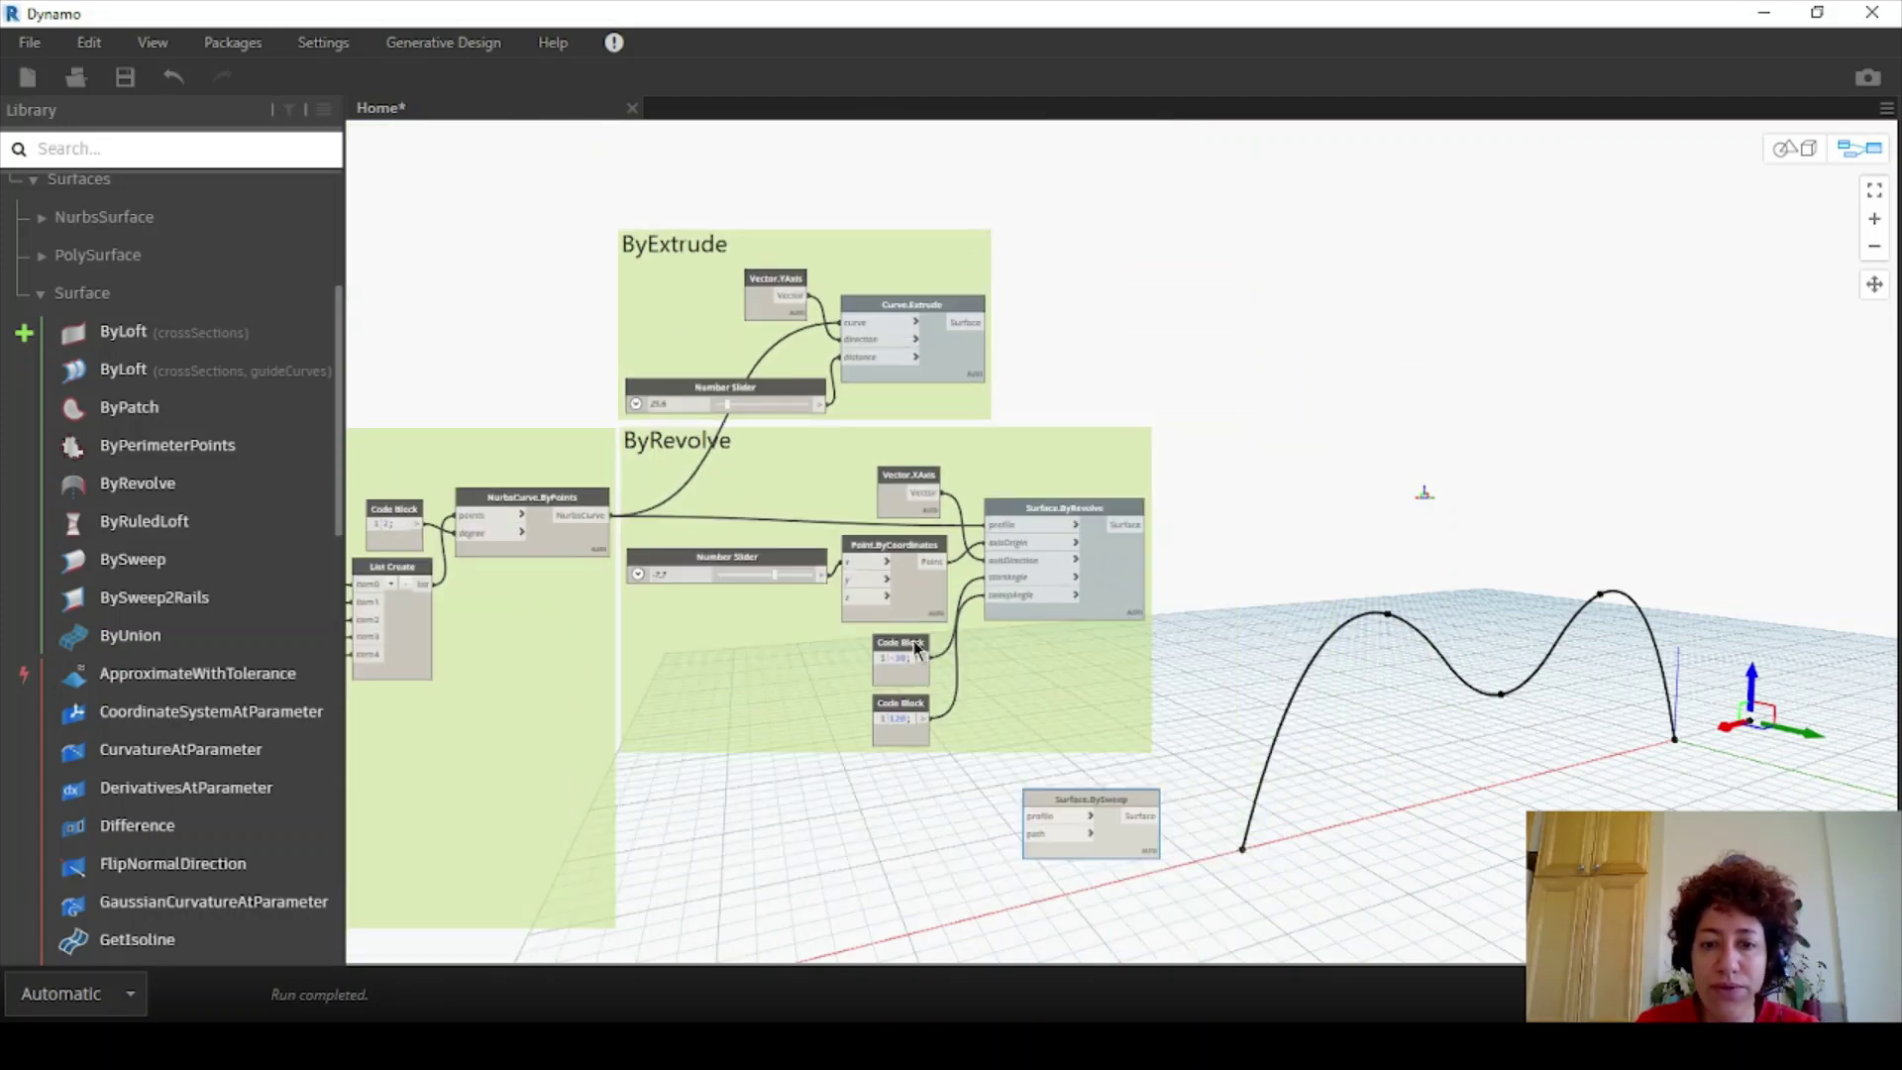
{"action": "middle_click_drag", "start_coordinate": [871, 644], "coordinate": [874, 360]}
{"action": "scroll", "coordinate": [664, 616], "scroll_direction": "up", "scroll_amount": 4}
{"action": "scroll", "coordinate": [664, 621], "scroll_direction": "up", "scroll_amount": 1}
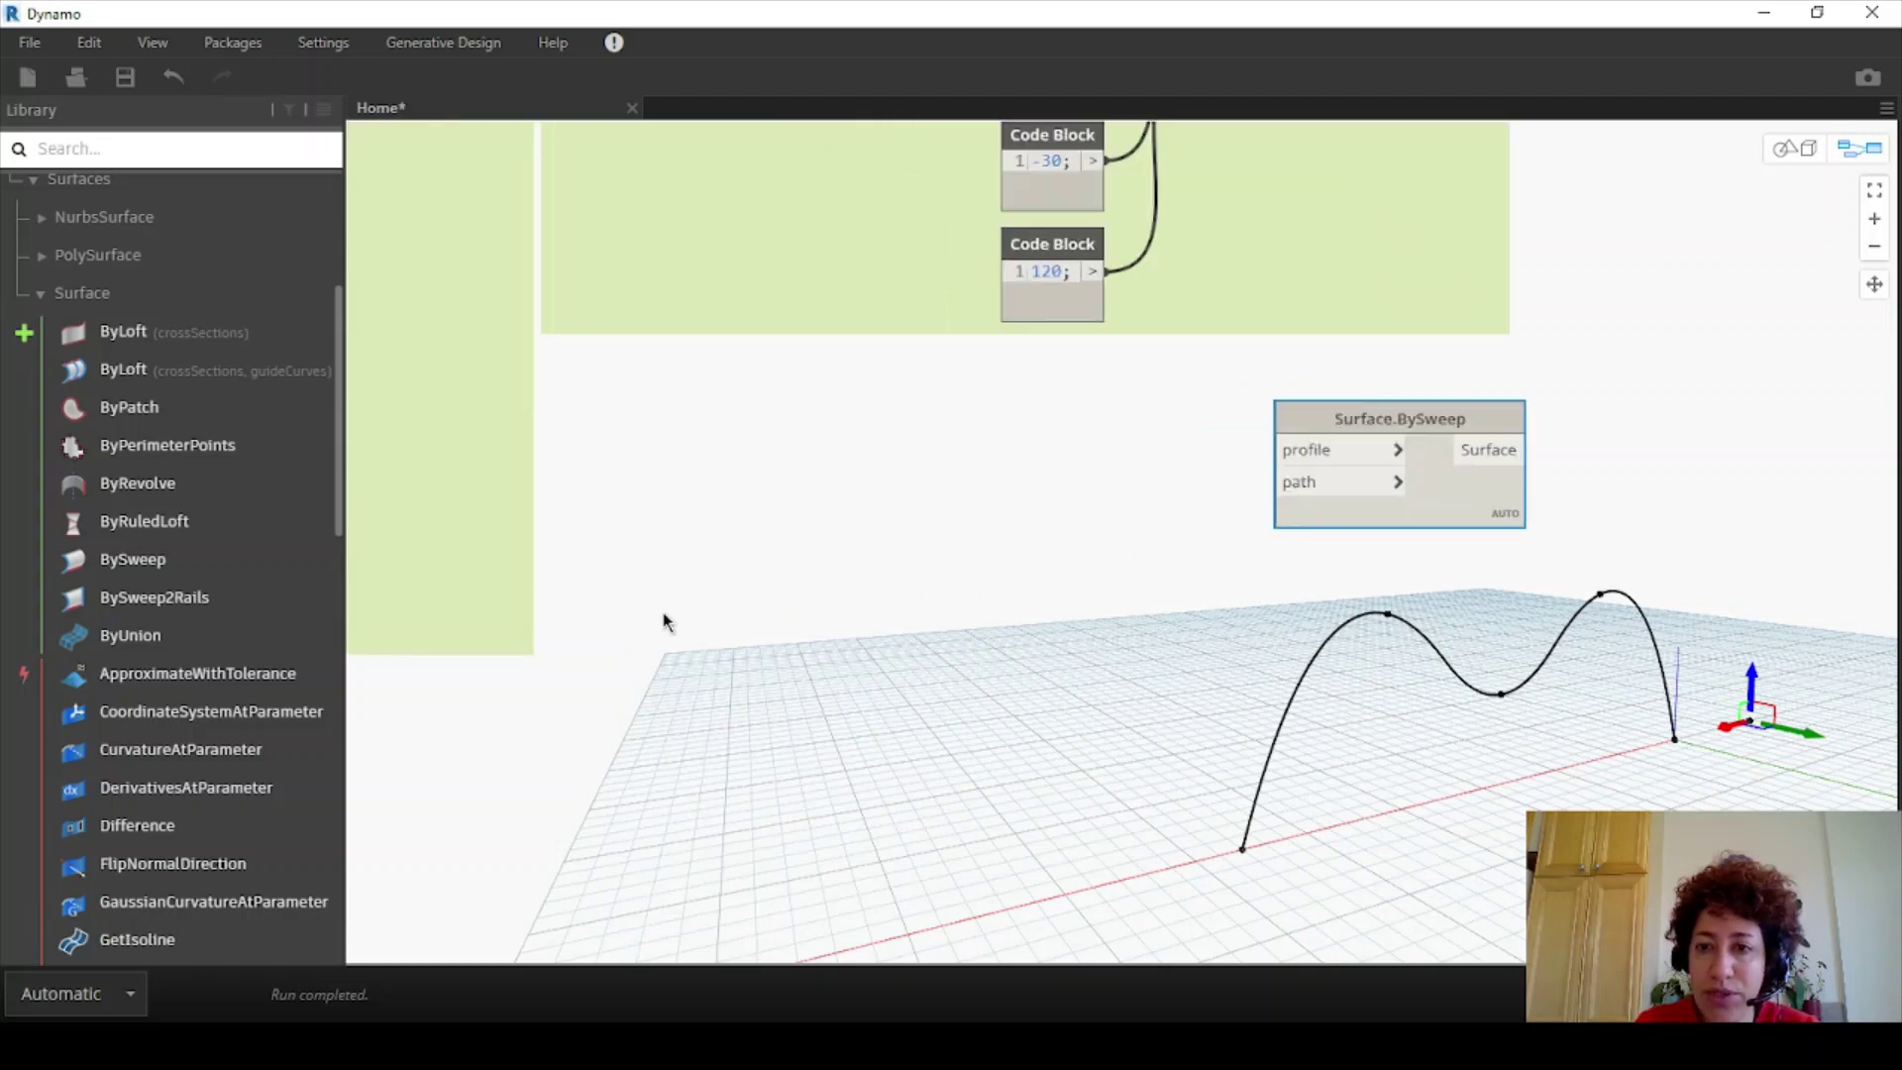
{"action": "left_click_drag", "start_coordinate": [1319, 420], "coordinate": [1151, 446]}
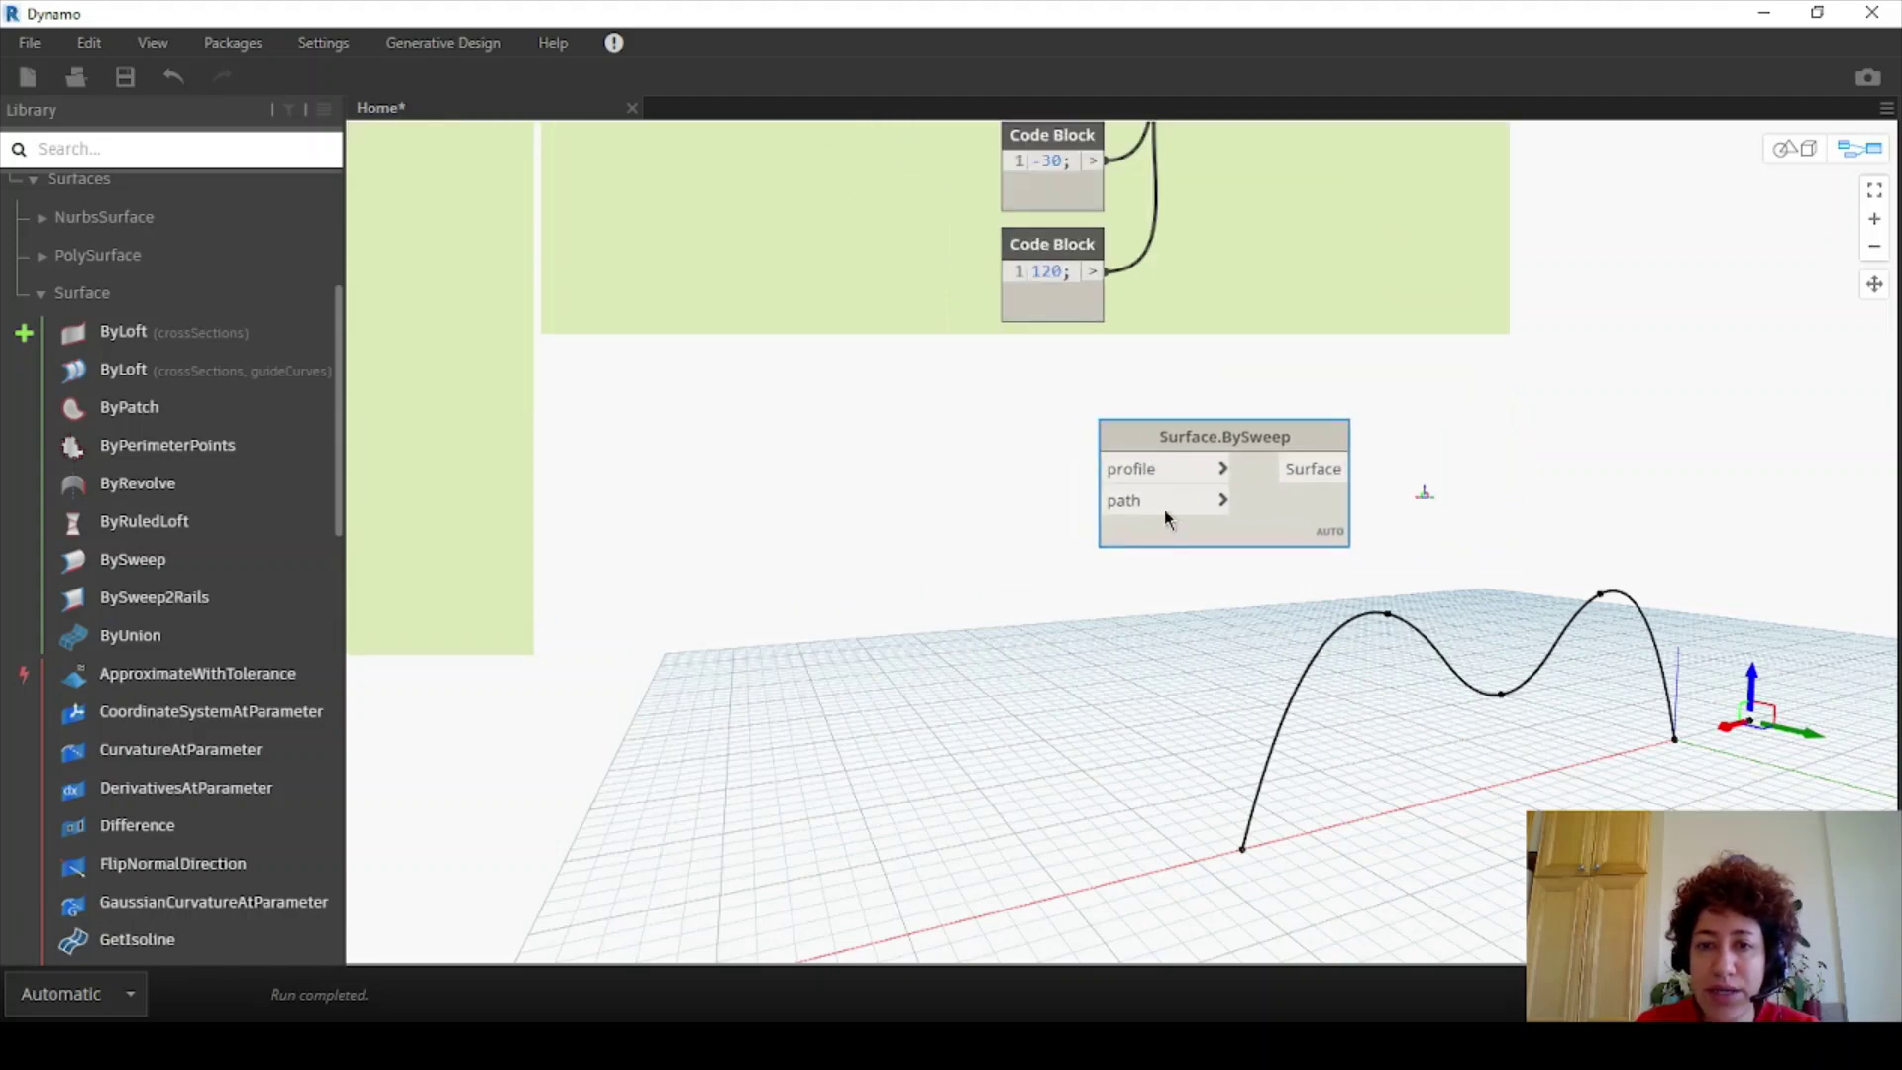
{"action": "scroll", "coordinate": [1129, 486], "scroll_direction": "down", "scroll_amount": 3}
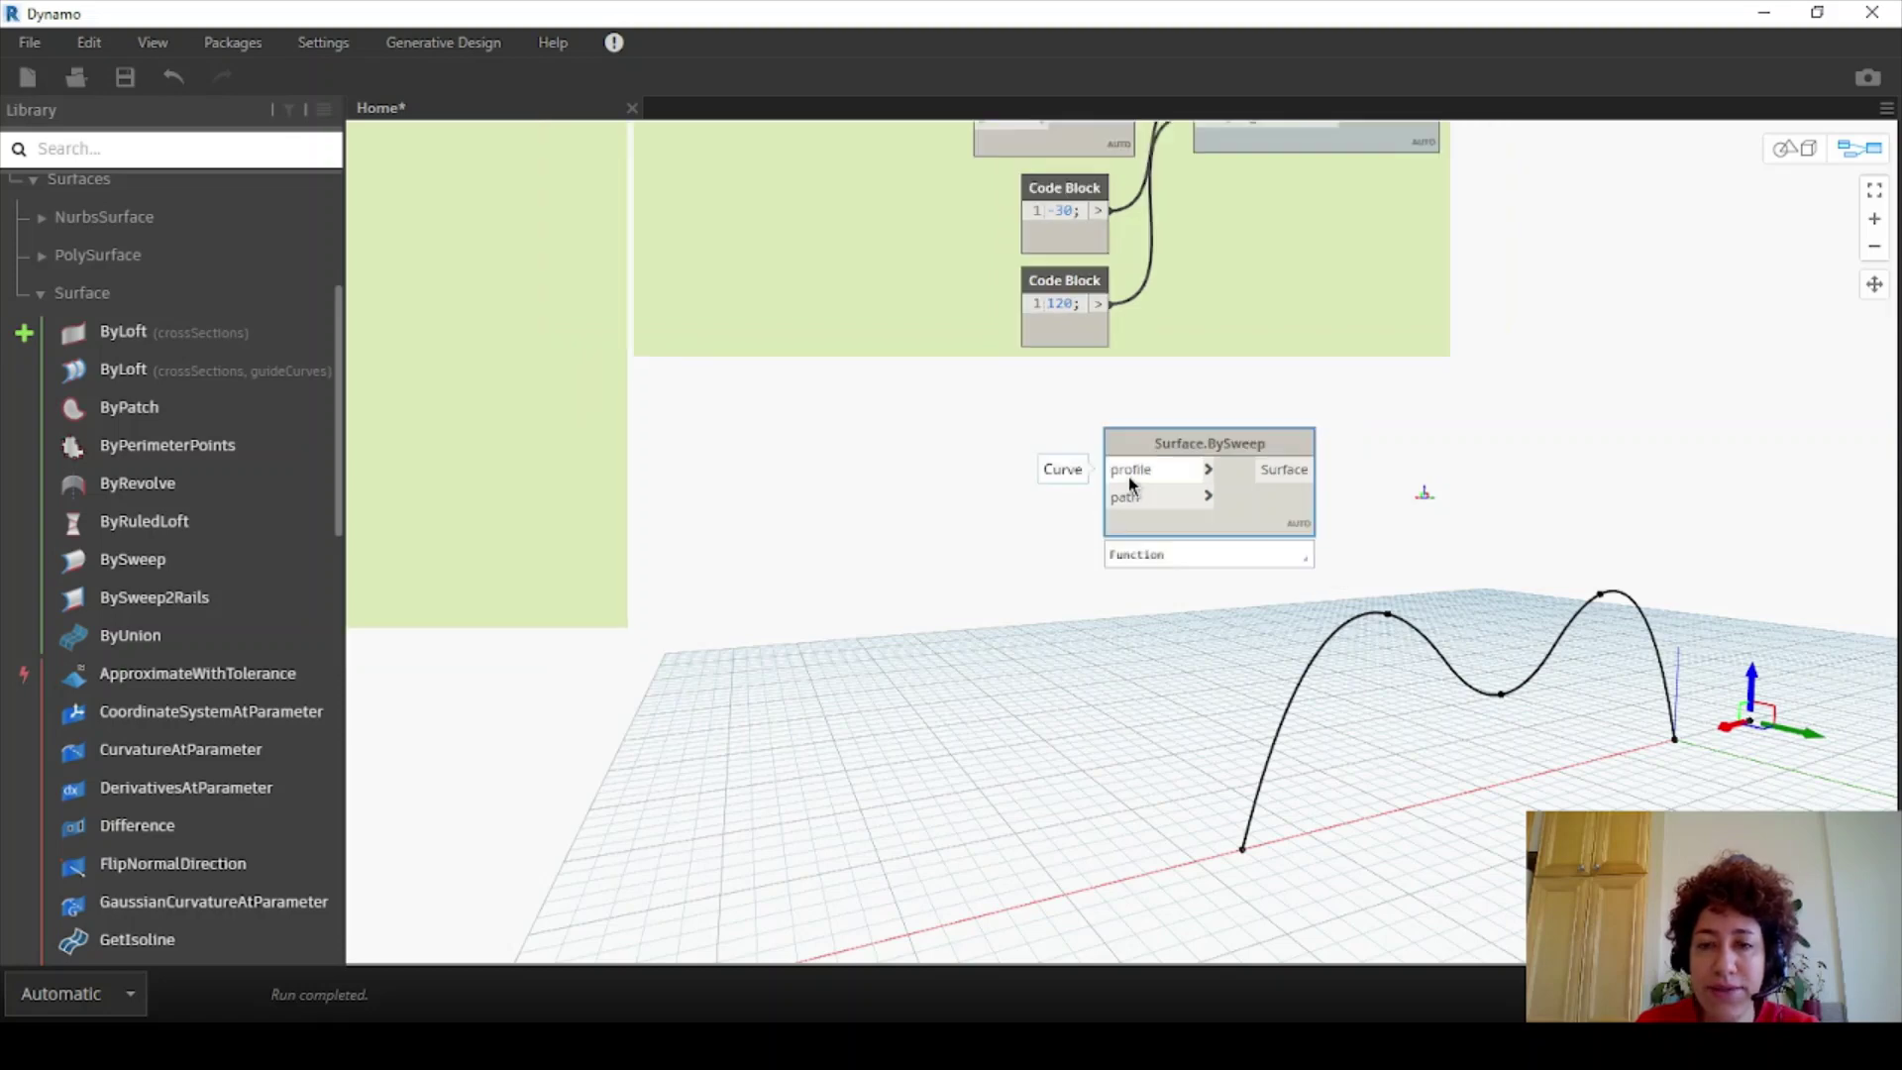
{"action": "left_click_drag", "start_coordinate": [648, 215], "coordinate": [642, 270]}
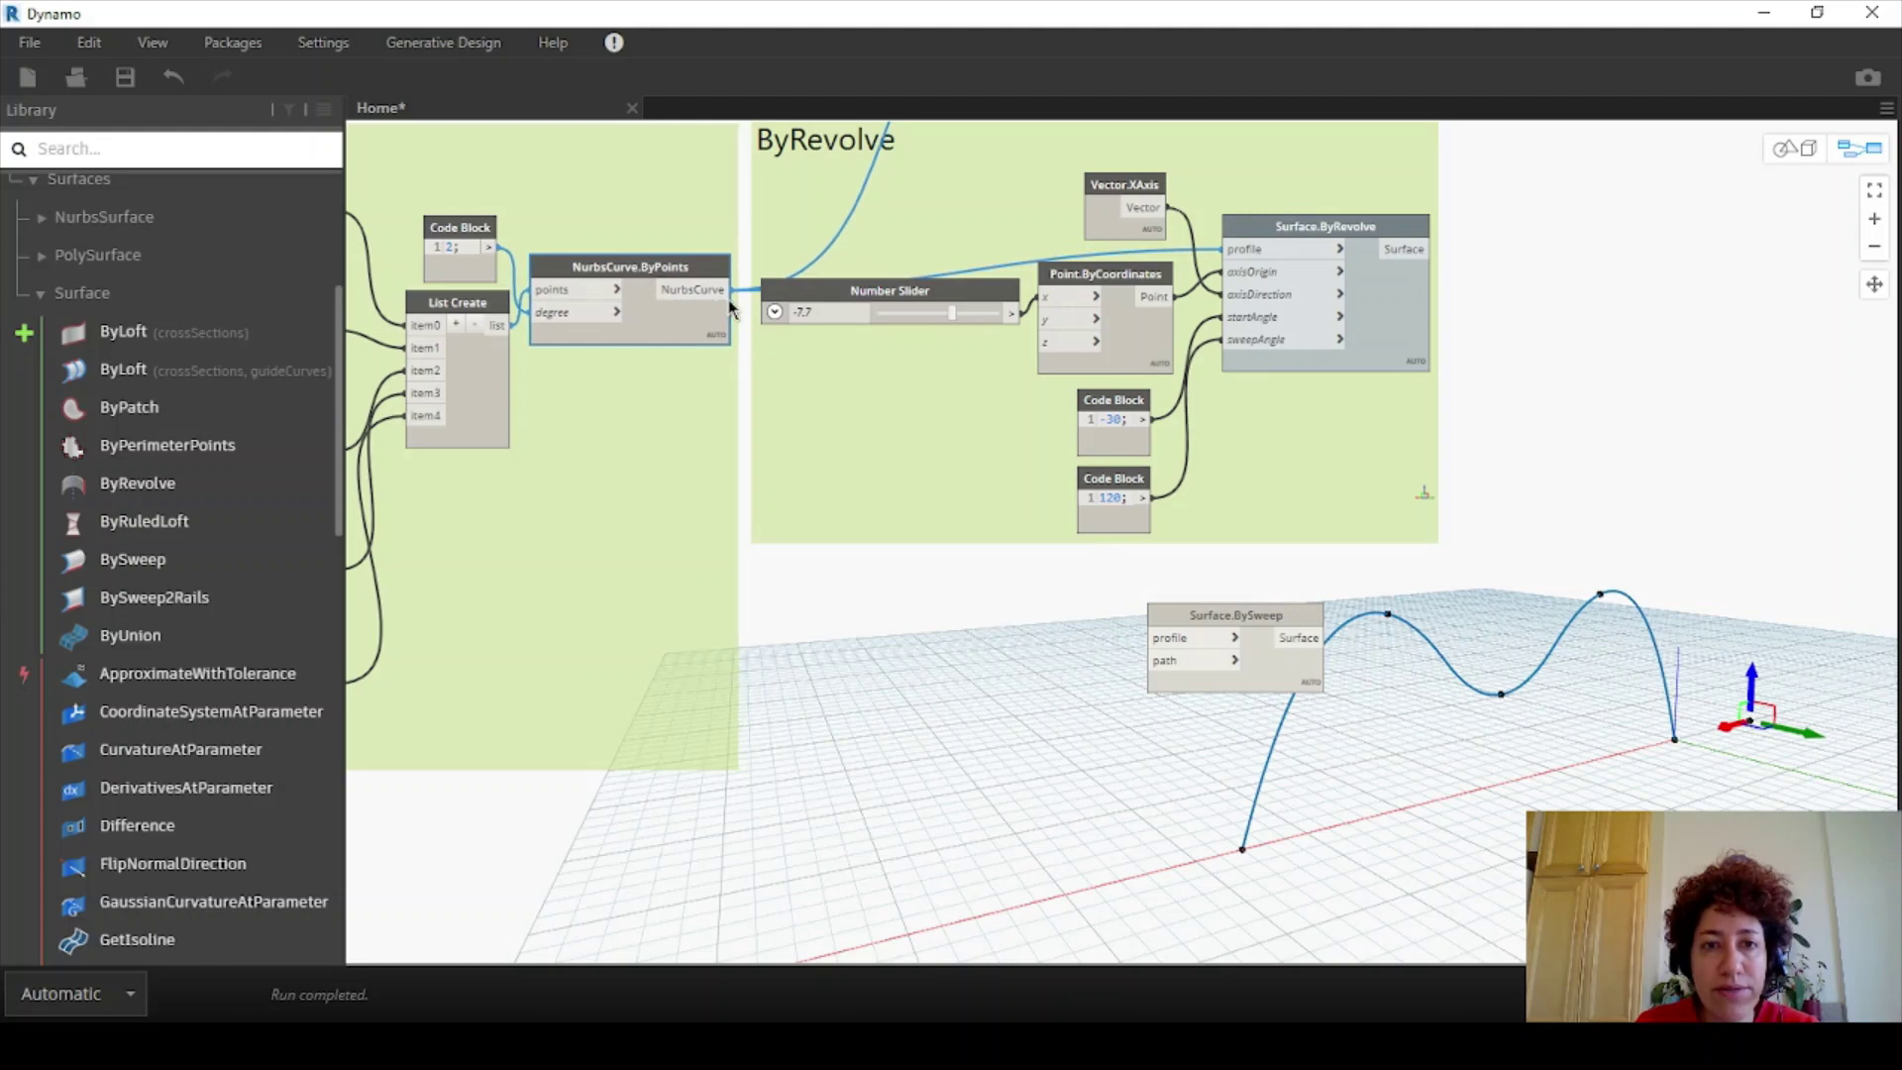
- Connect the NurbsCurve.ByPoints output to the profile input of Surface.BySweep
{"action": "left_click", "coordinate": [728, 289]}
{"action": "left_click", "coordinate": [1147, 637]}
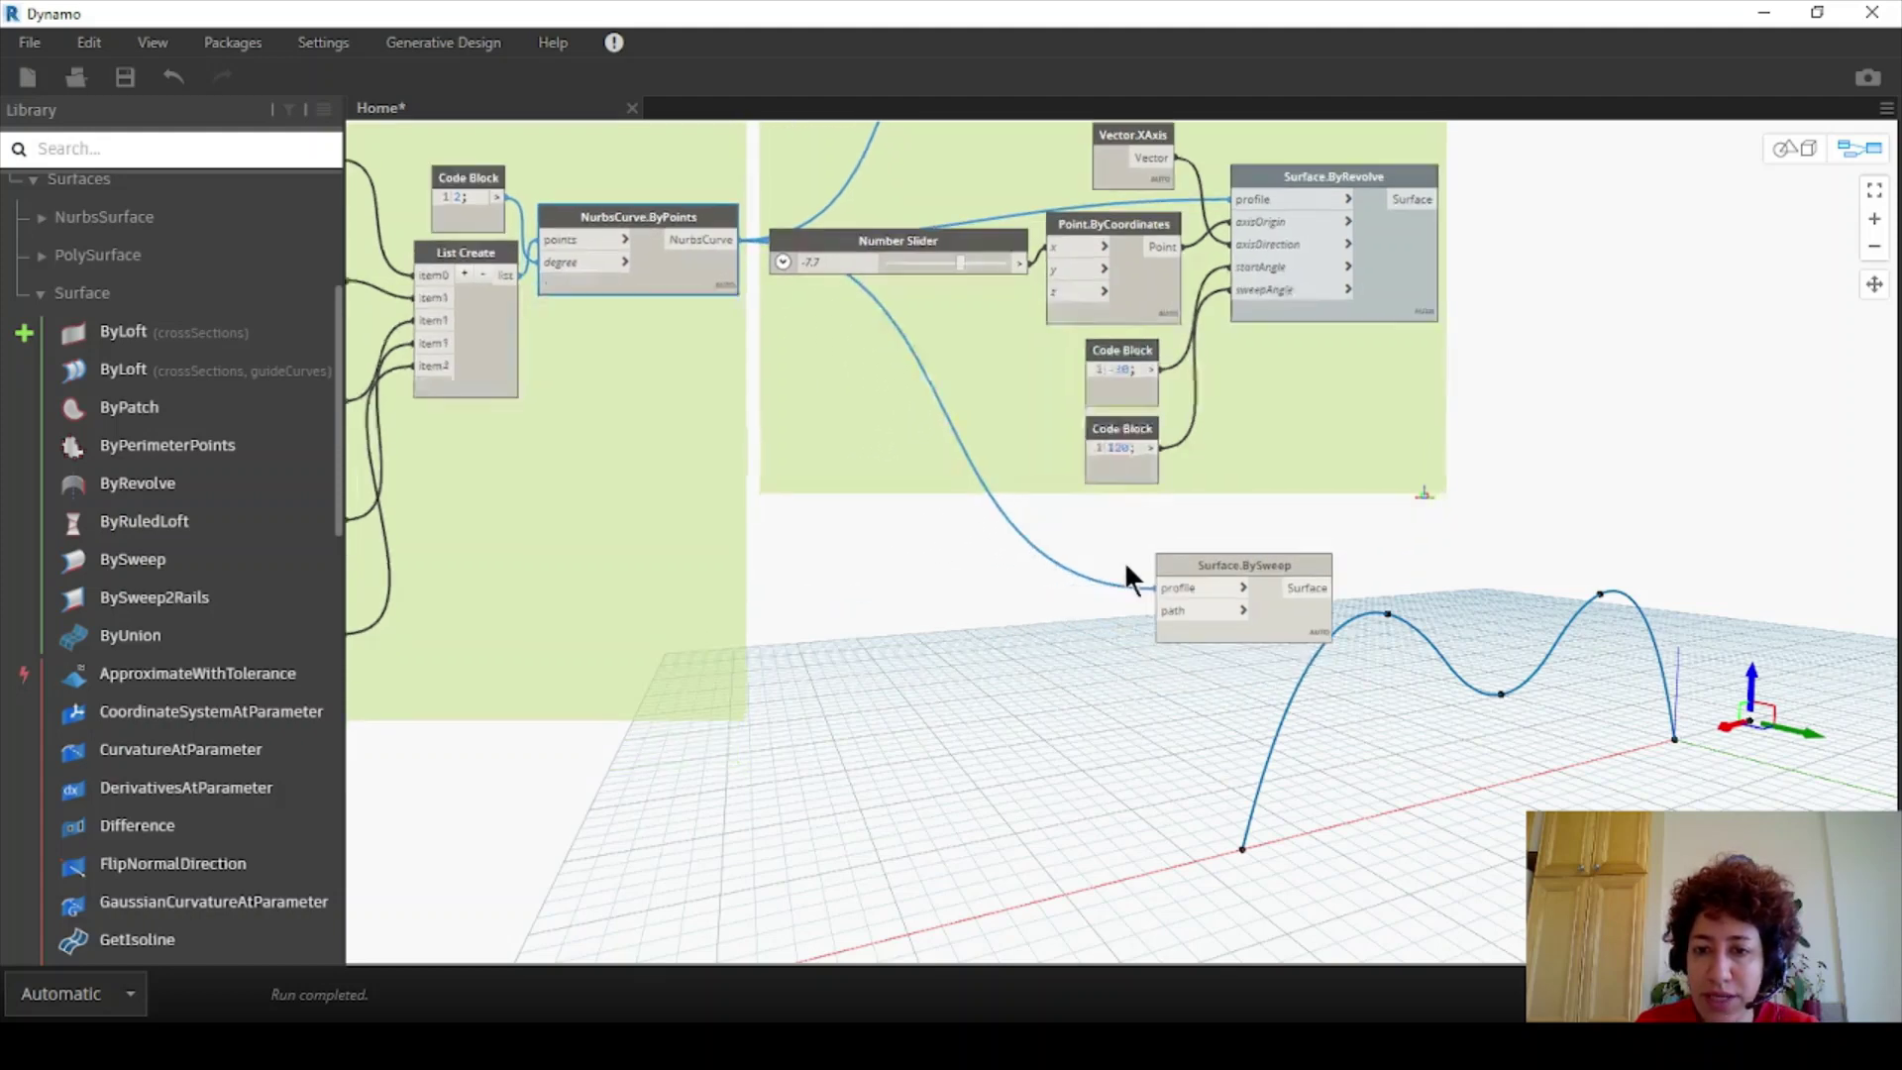
{"action": "scroll", "coordinate": [1073, 437], "scroll_direction": "up", "scroll_amount": 5}
{"action": "left_click_drag", "start_coordinate": [1415, 393], "coordinate": [1440, 376]}
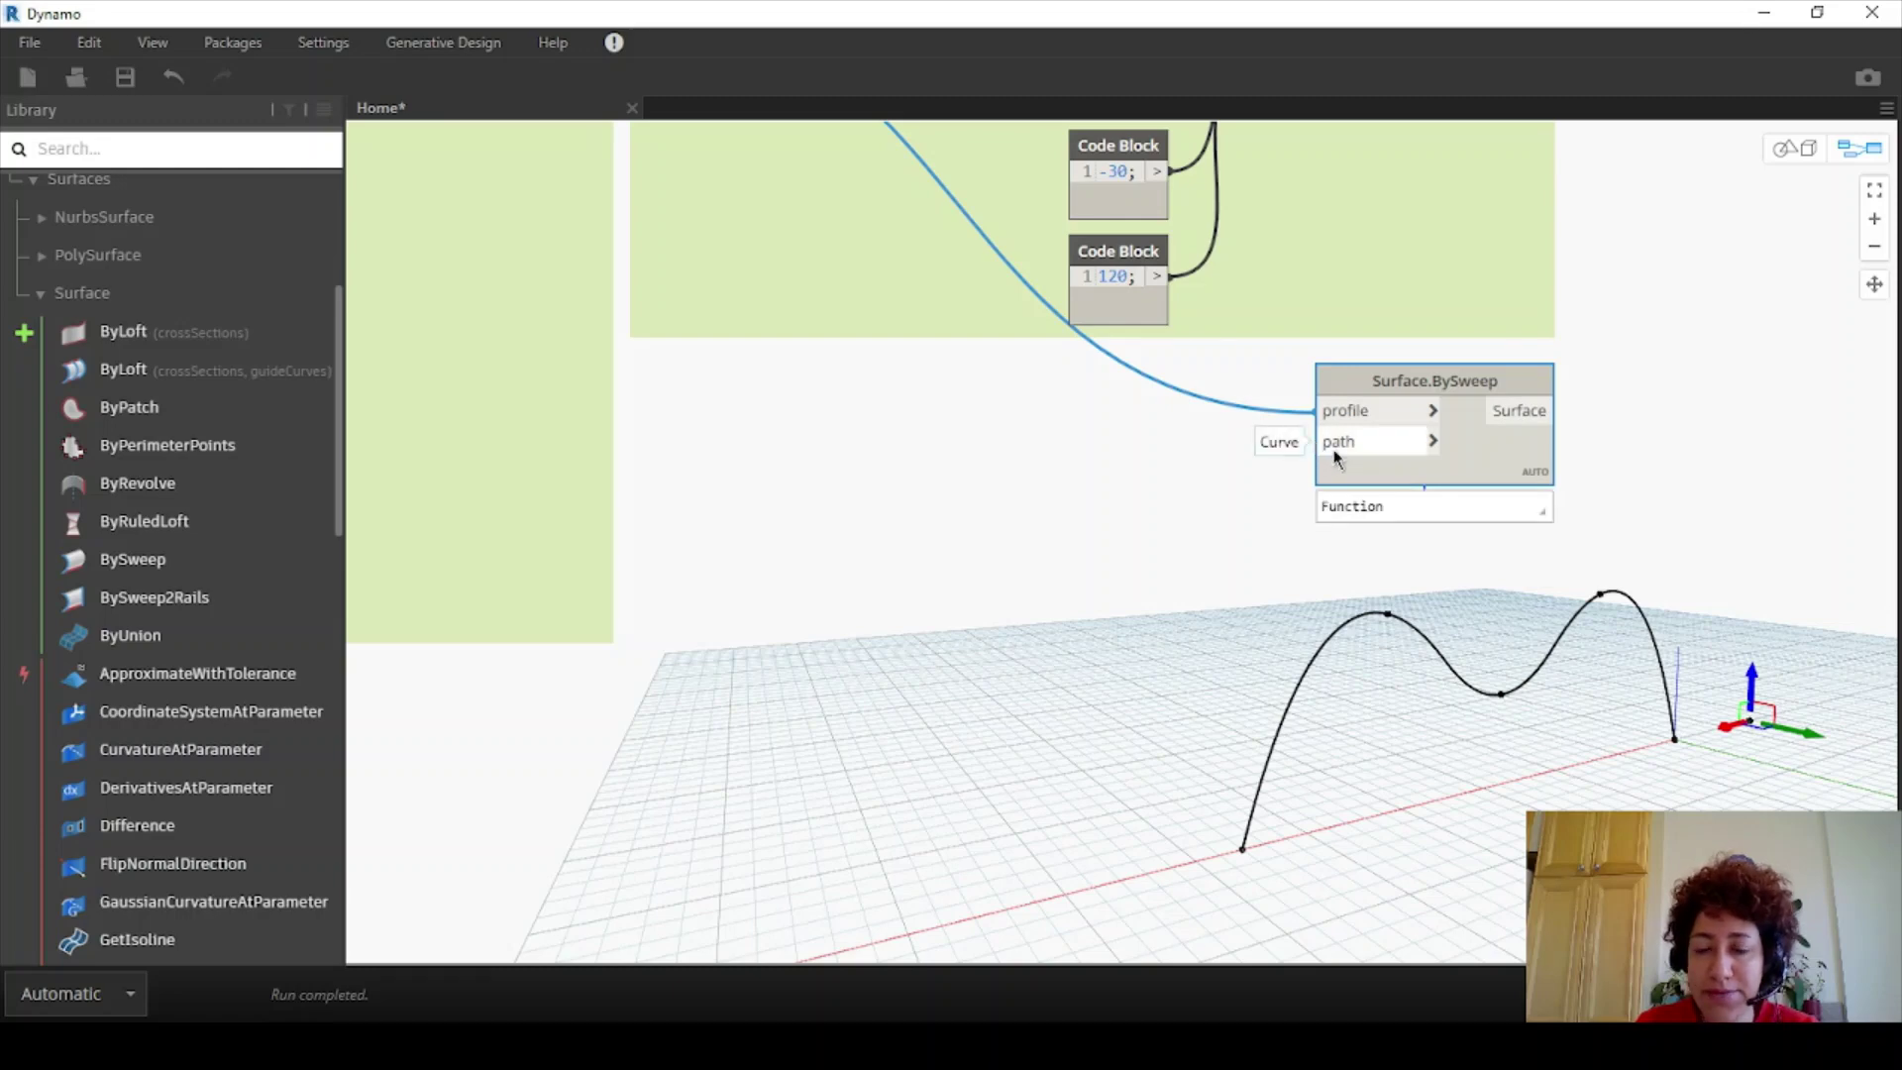
- Expand the Curves category of geometry nodes in the Library
{"action": "scroll", "coordinate": [34, 327], "scroll_direction": "up", "scroll_amount": 3}
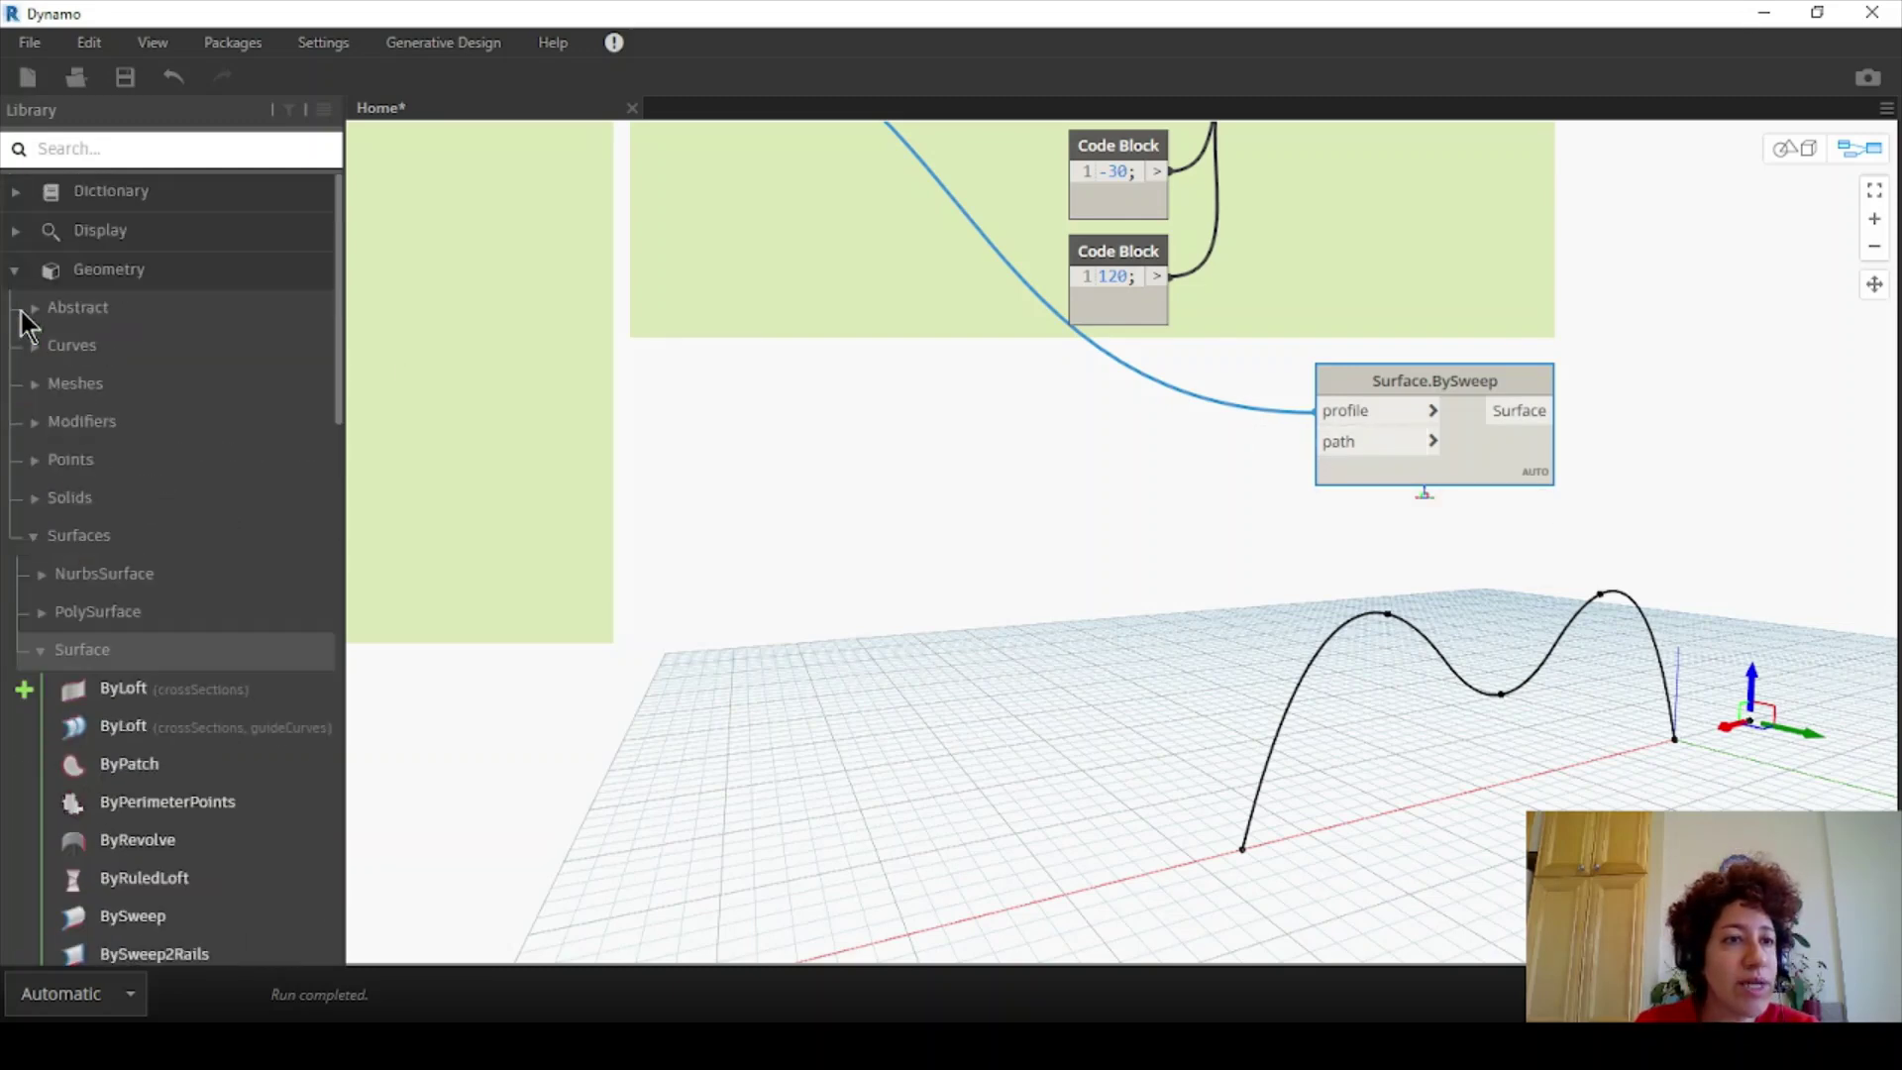
{"action": "left_click", "coordinate": [31, 349]}
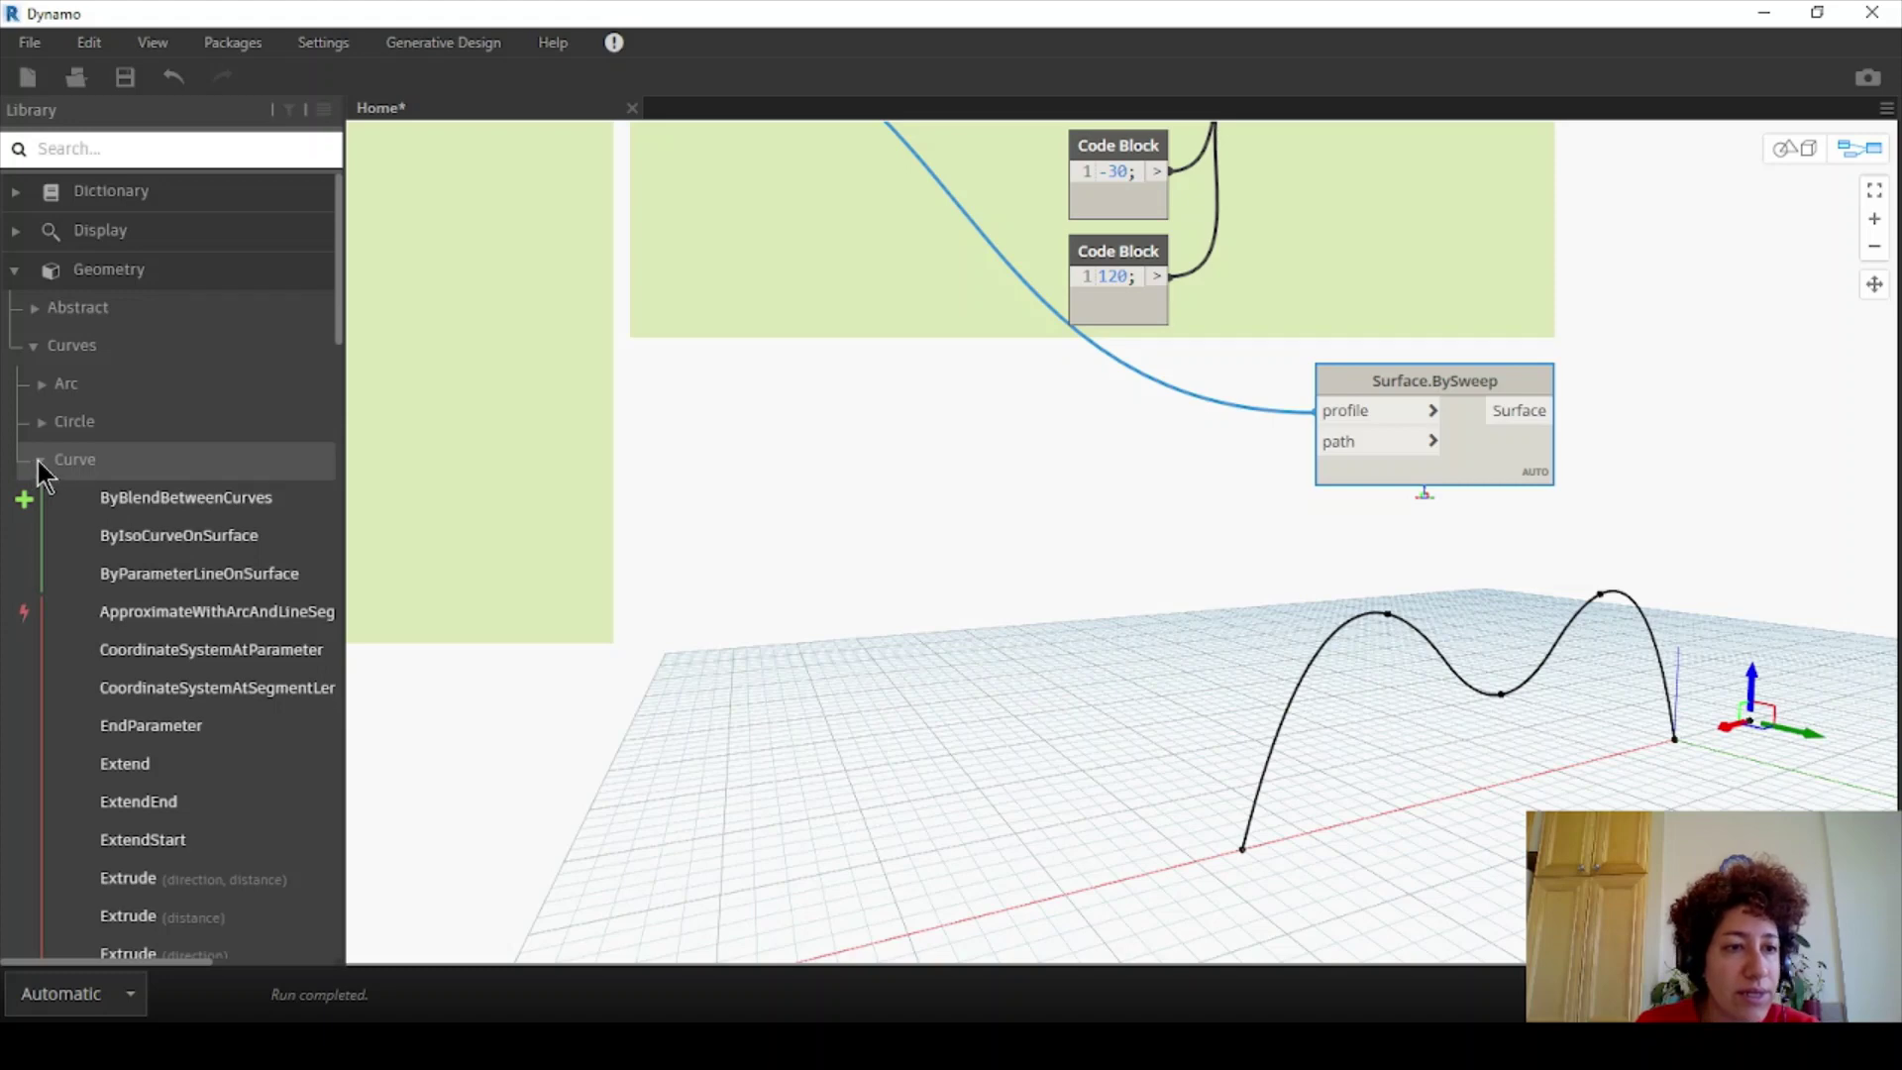
{"action": "left_click", "coordinate": [32, 349]}
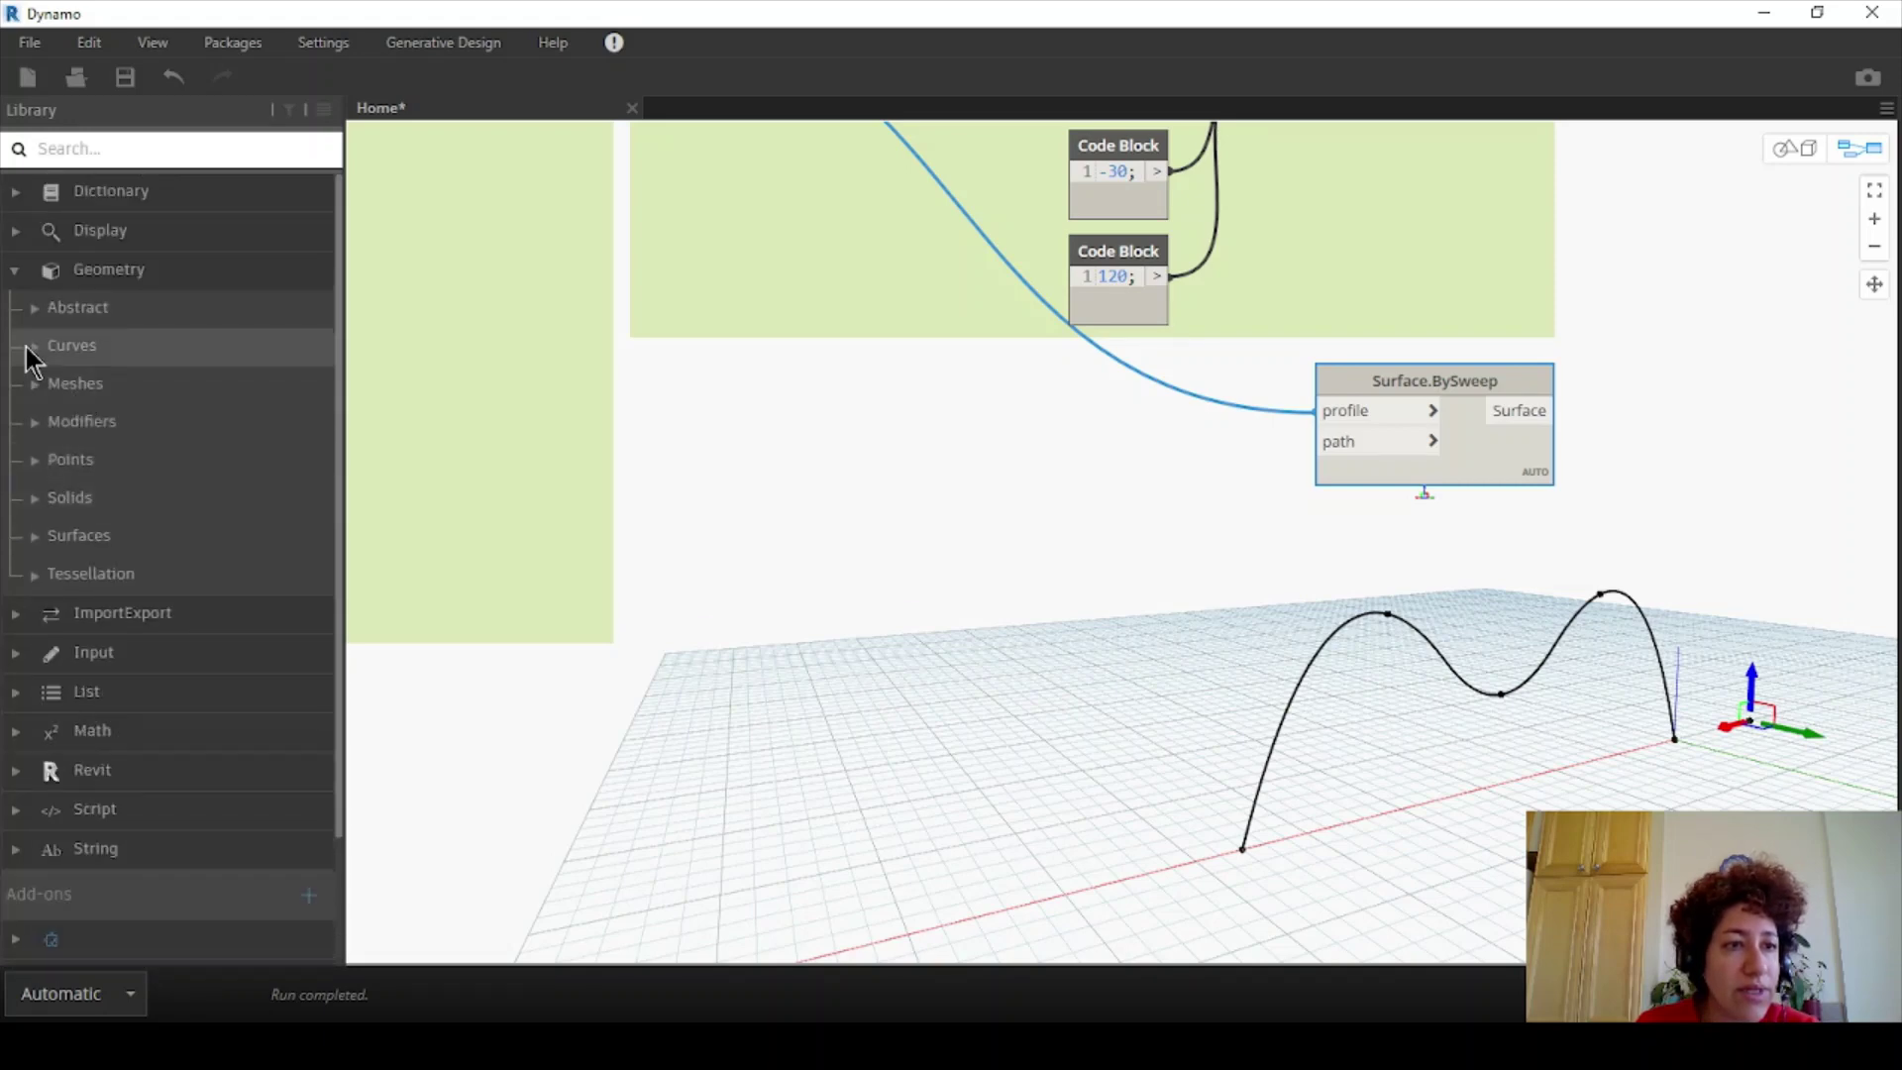
{"action": "left_click", "coordinate": [30, 347]}
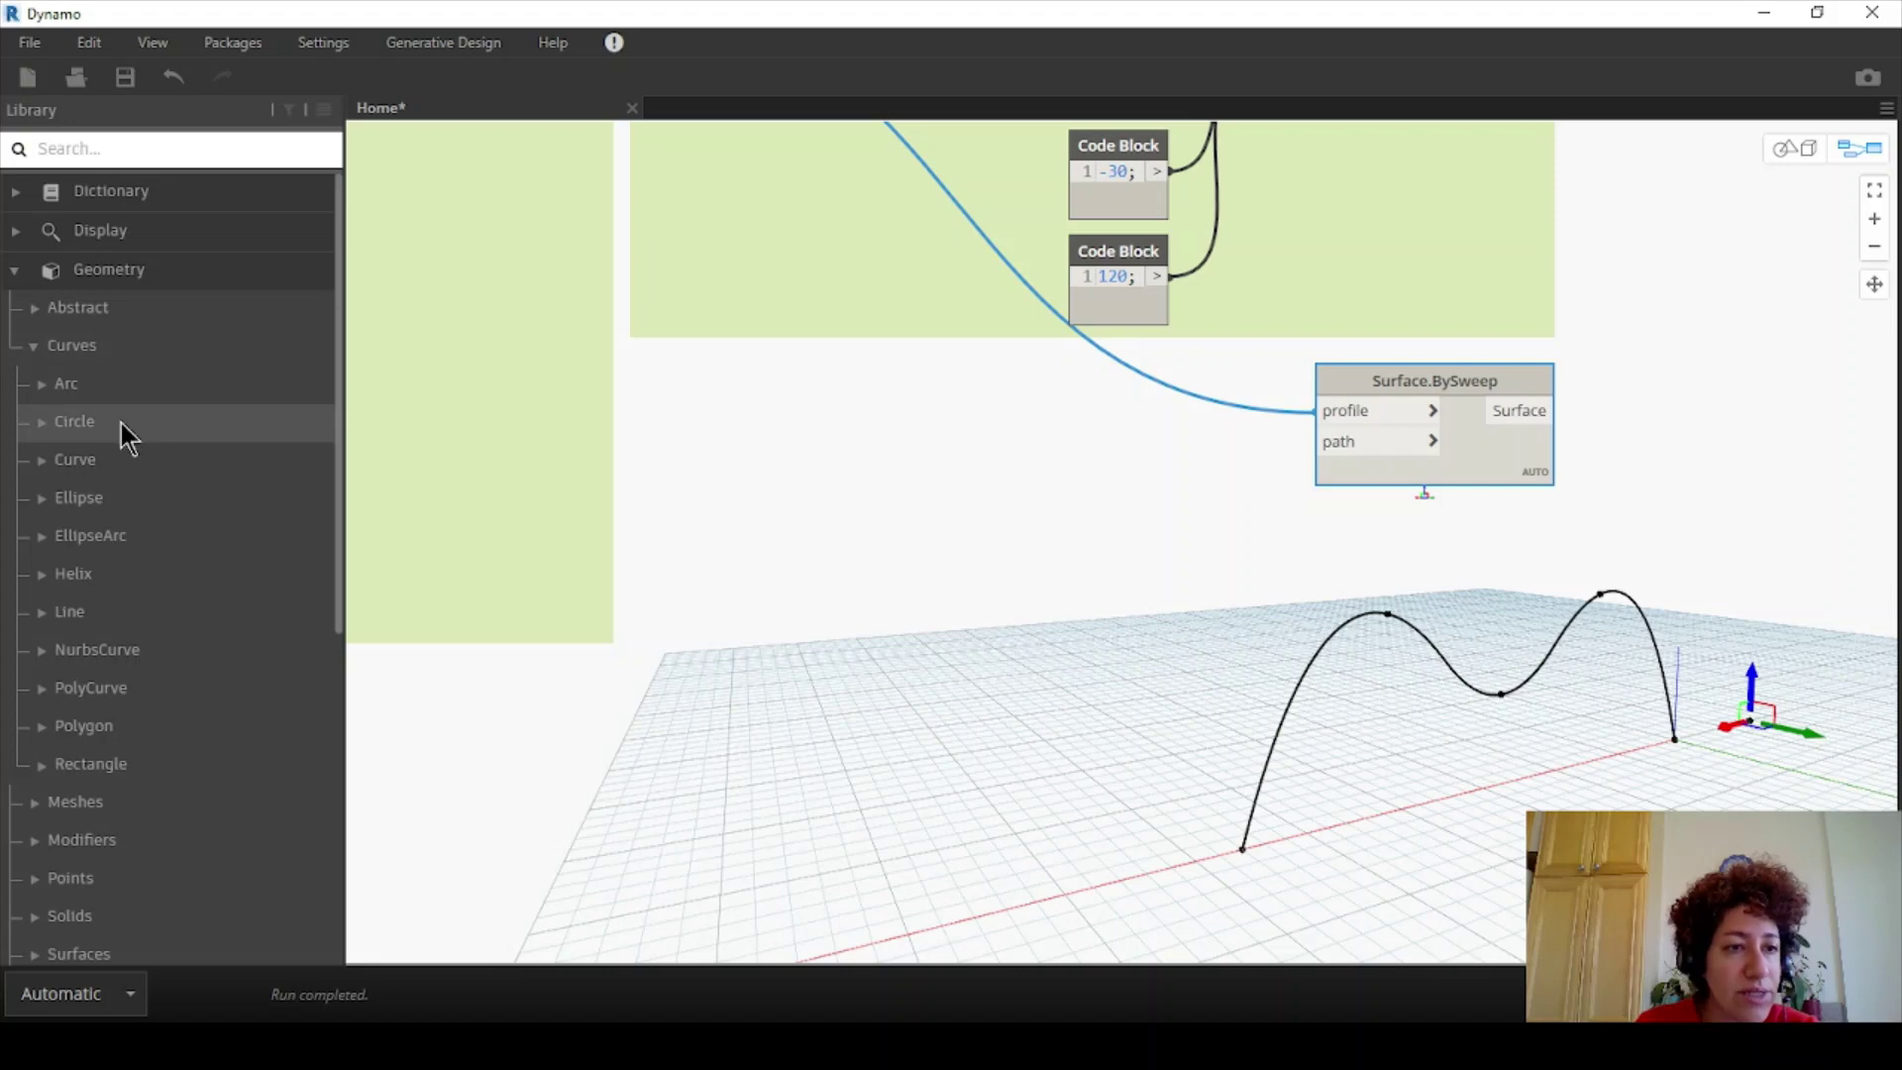
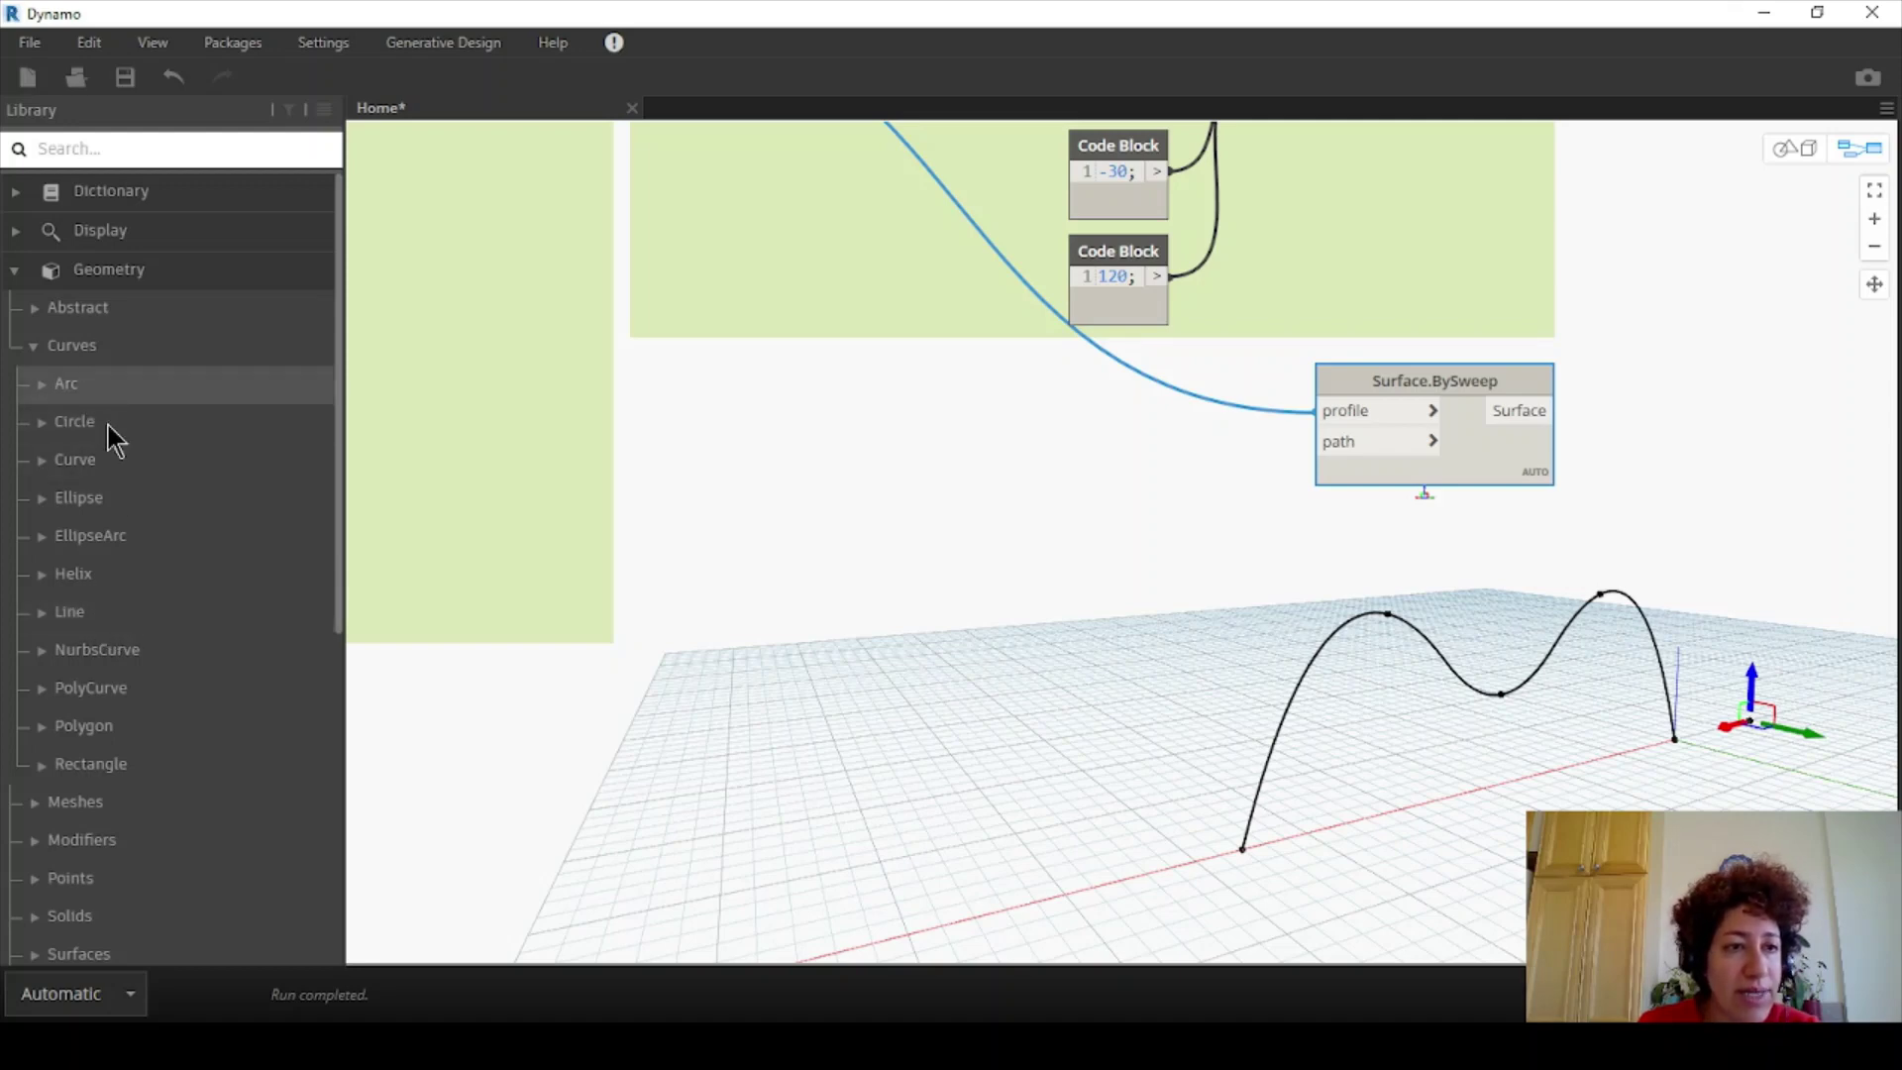
- Add an Arc.ByThreePoints node from Geometry > Curves > Arc in the Library
{"action": "left_click", "coordinate": [31, 389]}
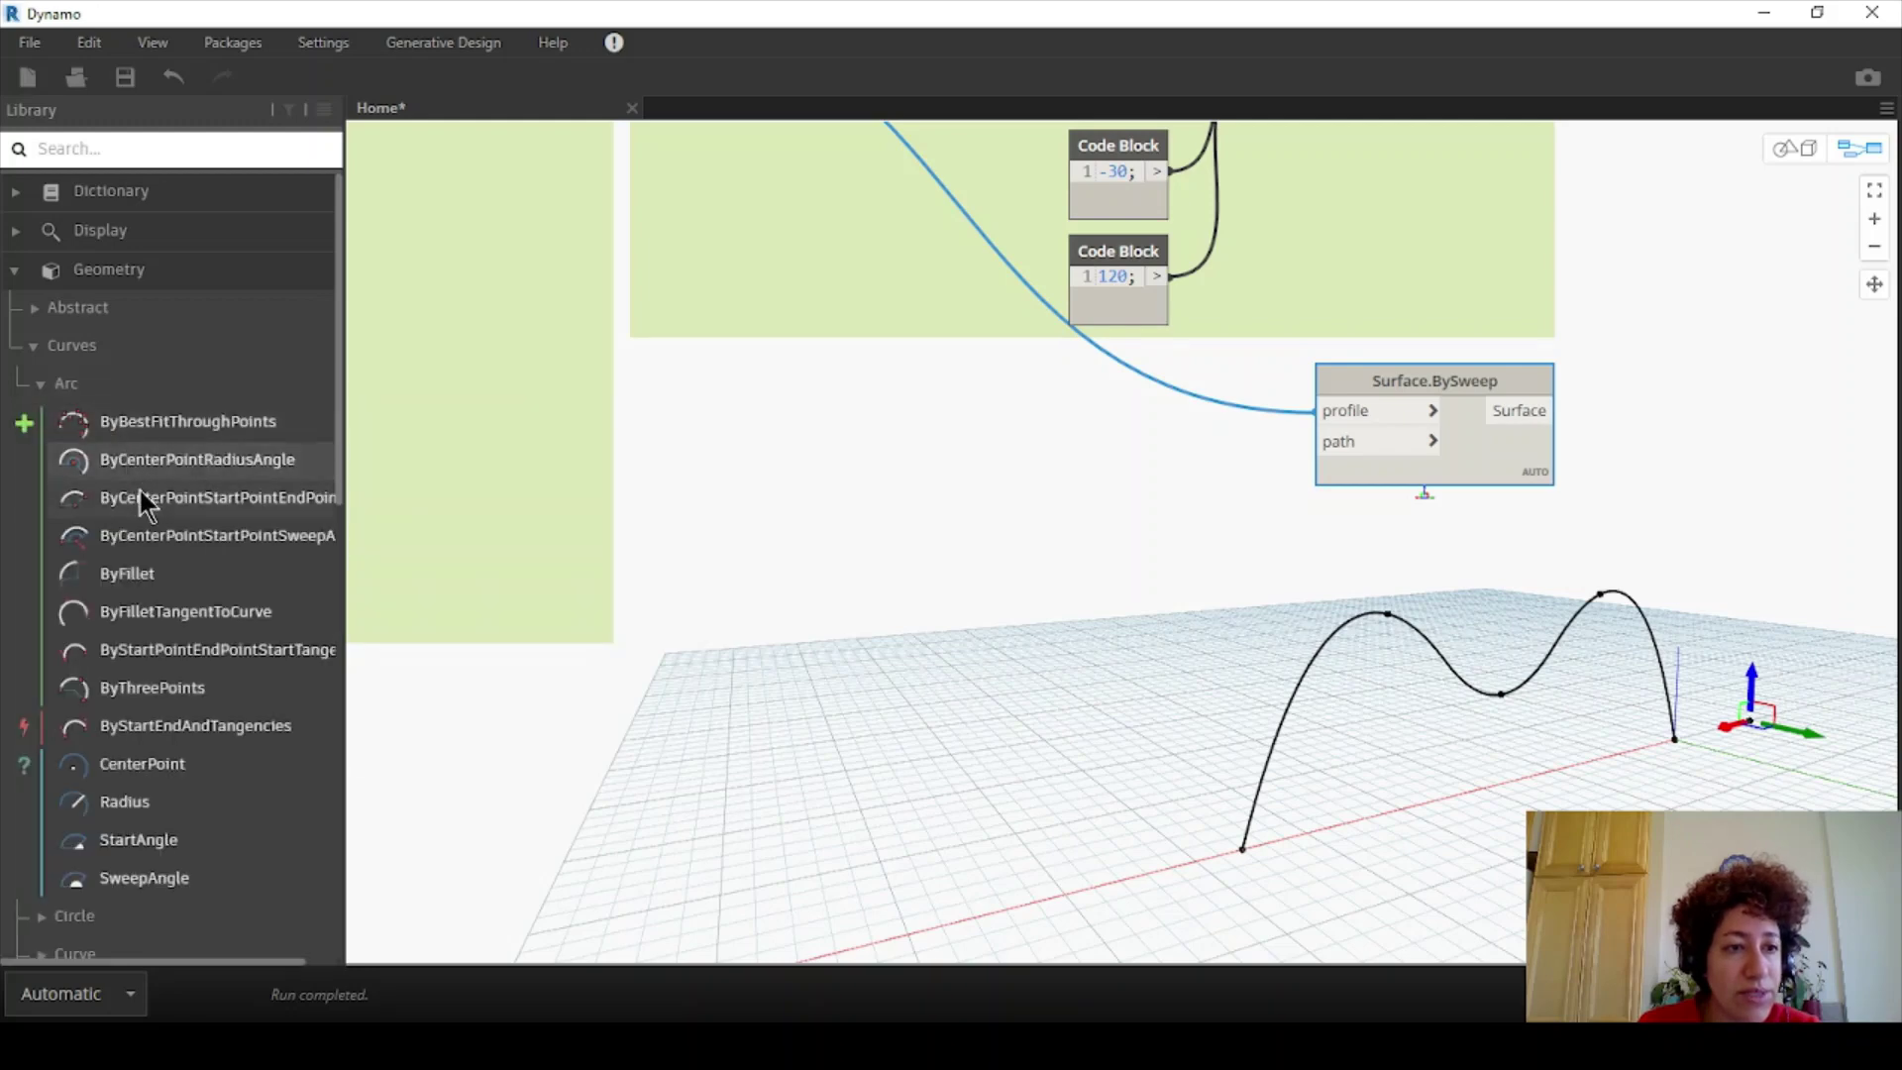
{"action": "mouse_move", "coordinate": [145, 503]}
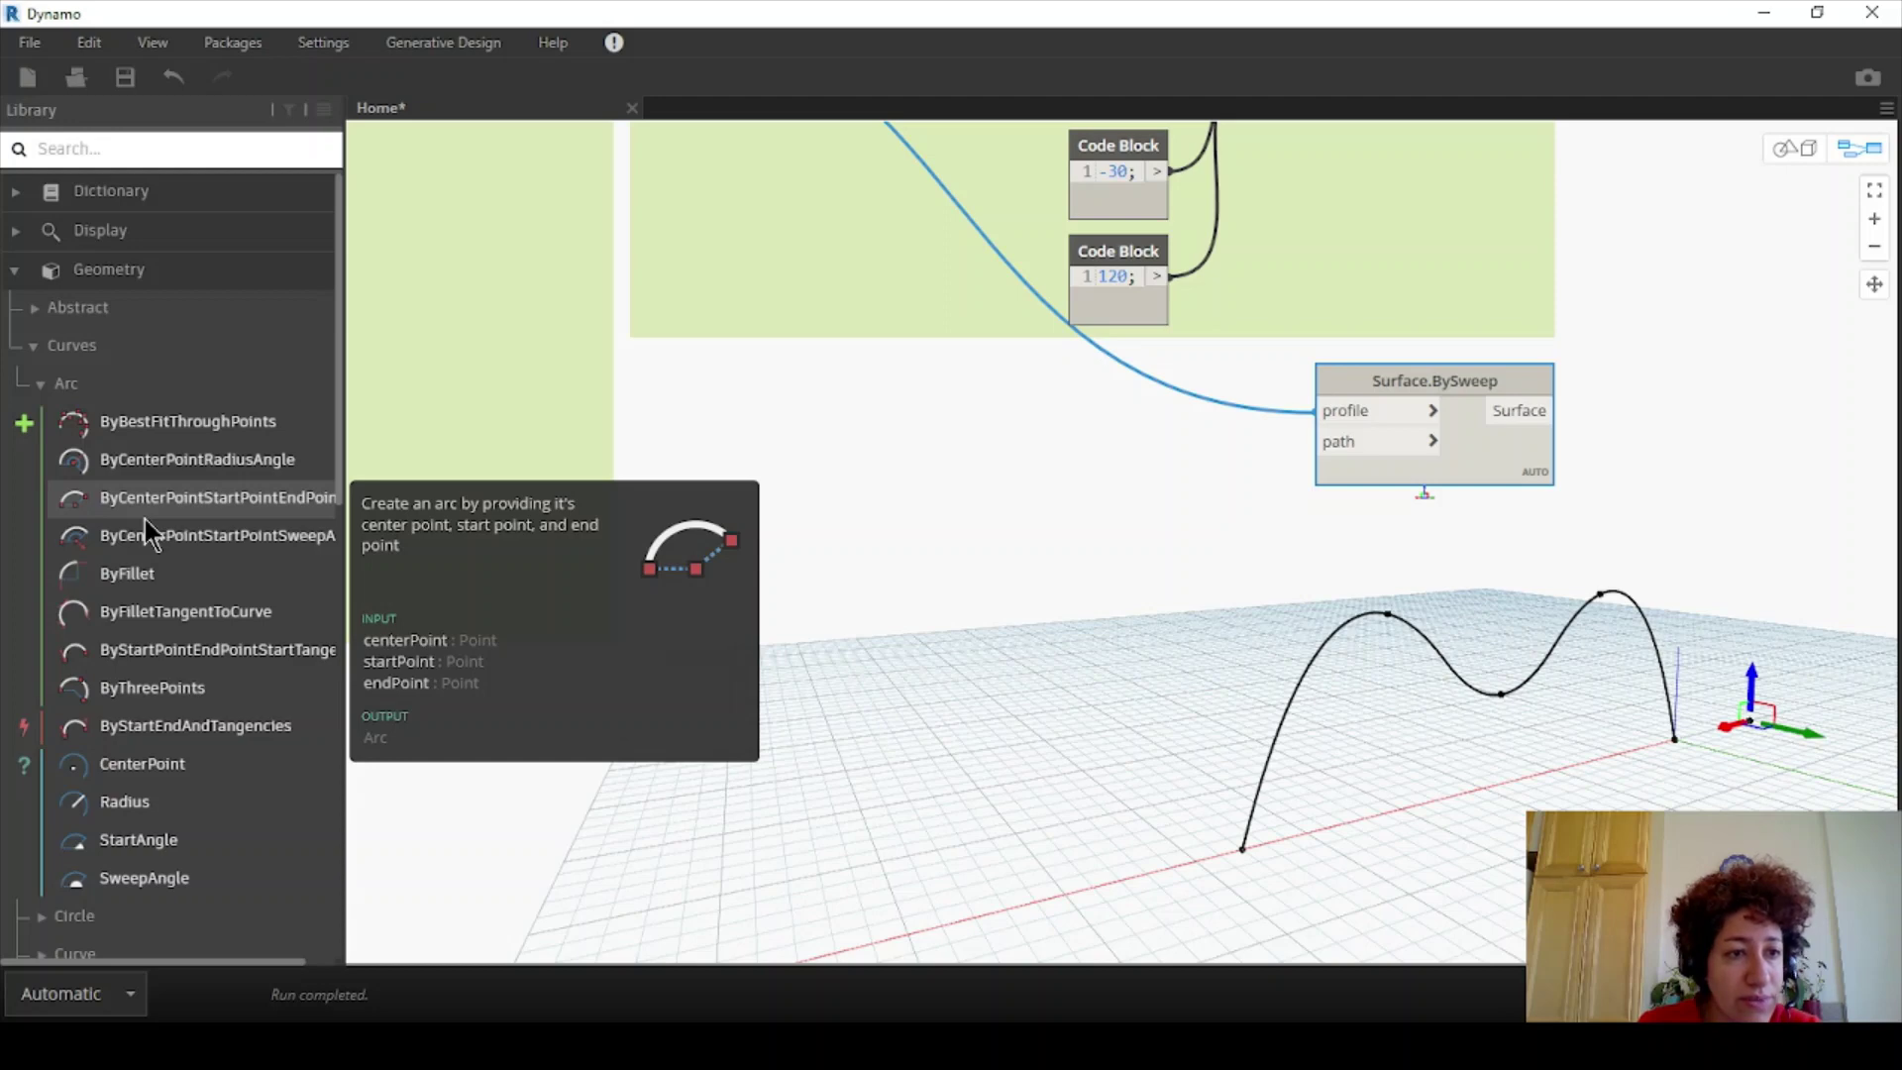
{"action": "left_click", "coordinate": [193, 698]}
{"action": "left_click_drag", "start_coordinate": [1180, 565], "coordinate": [1049, 452]}
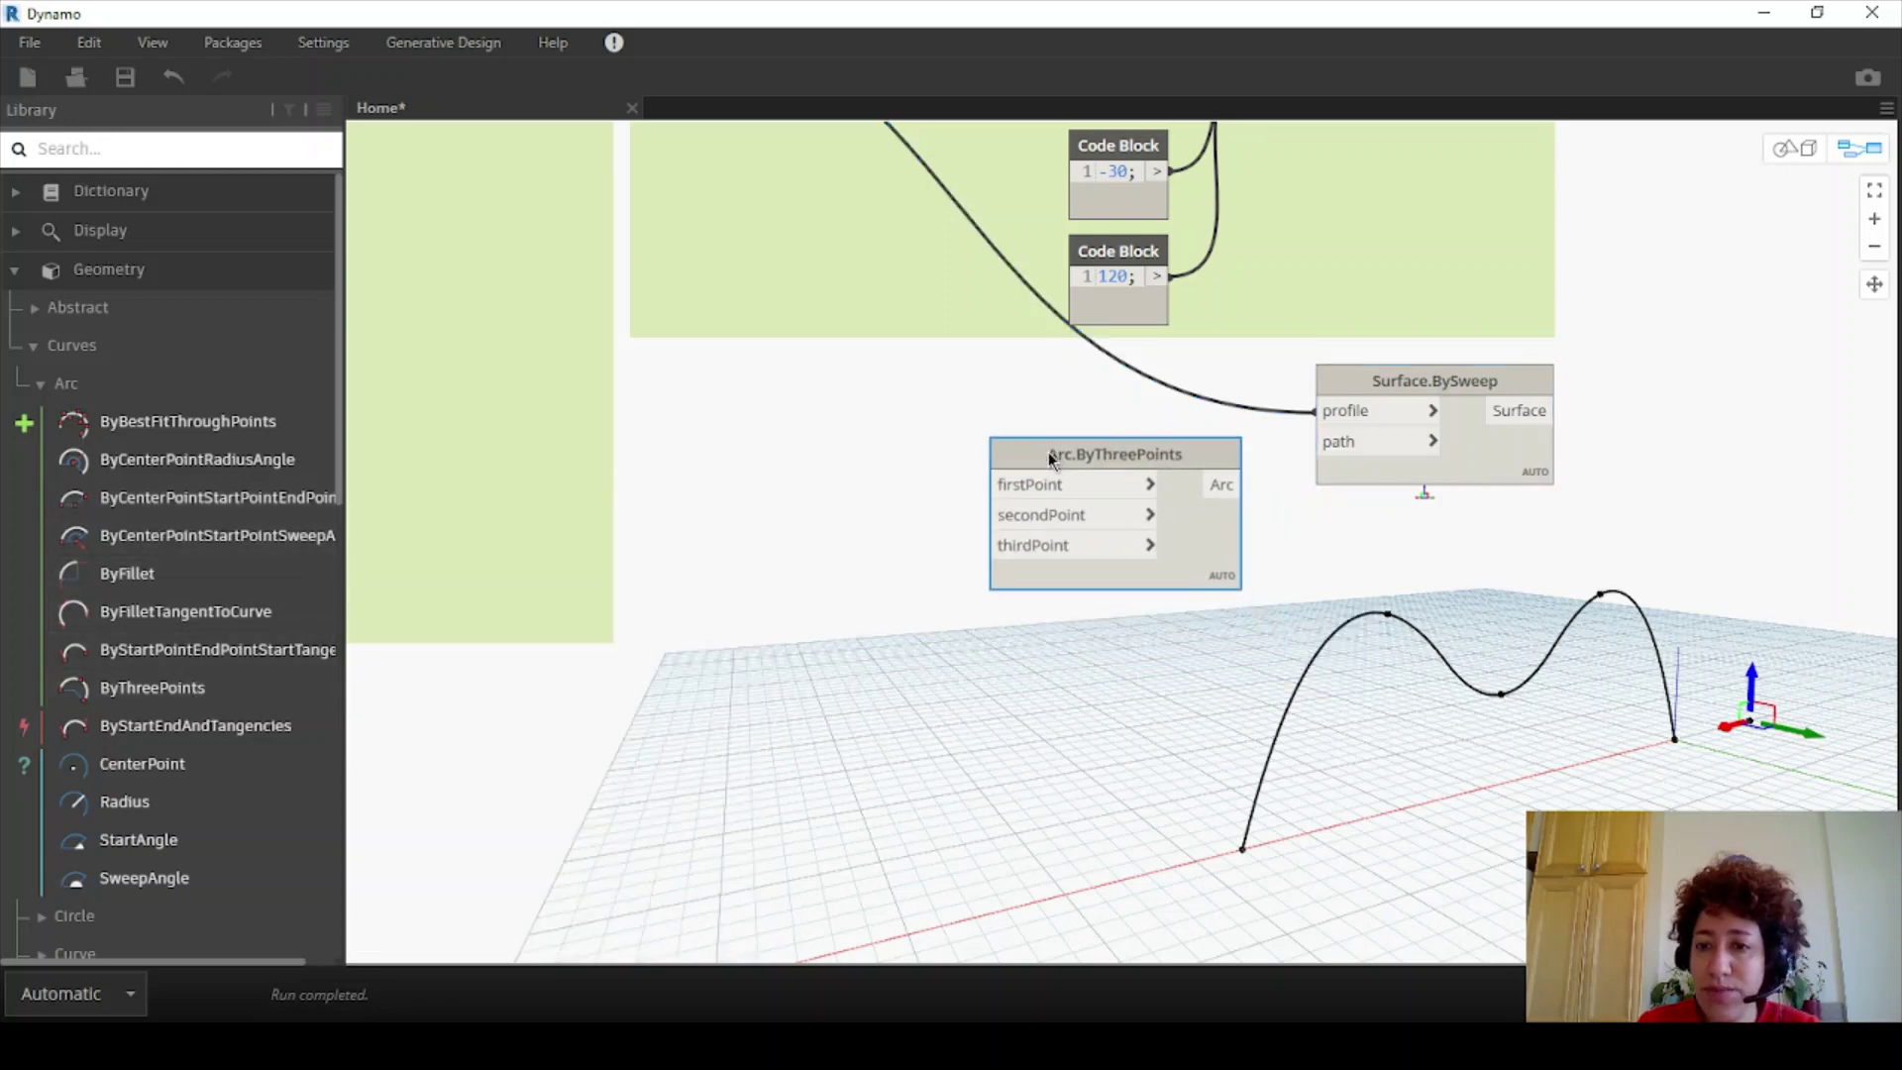
{"action": "scroll", "coordinate": [1048, 452], "scroll_direction": "down", "scroll_amount": 2}
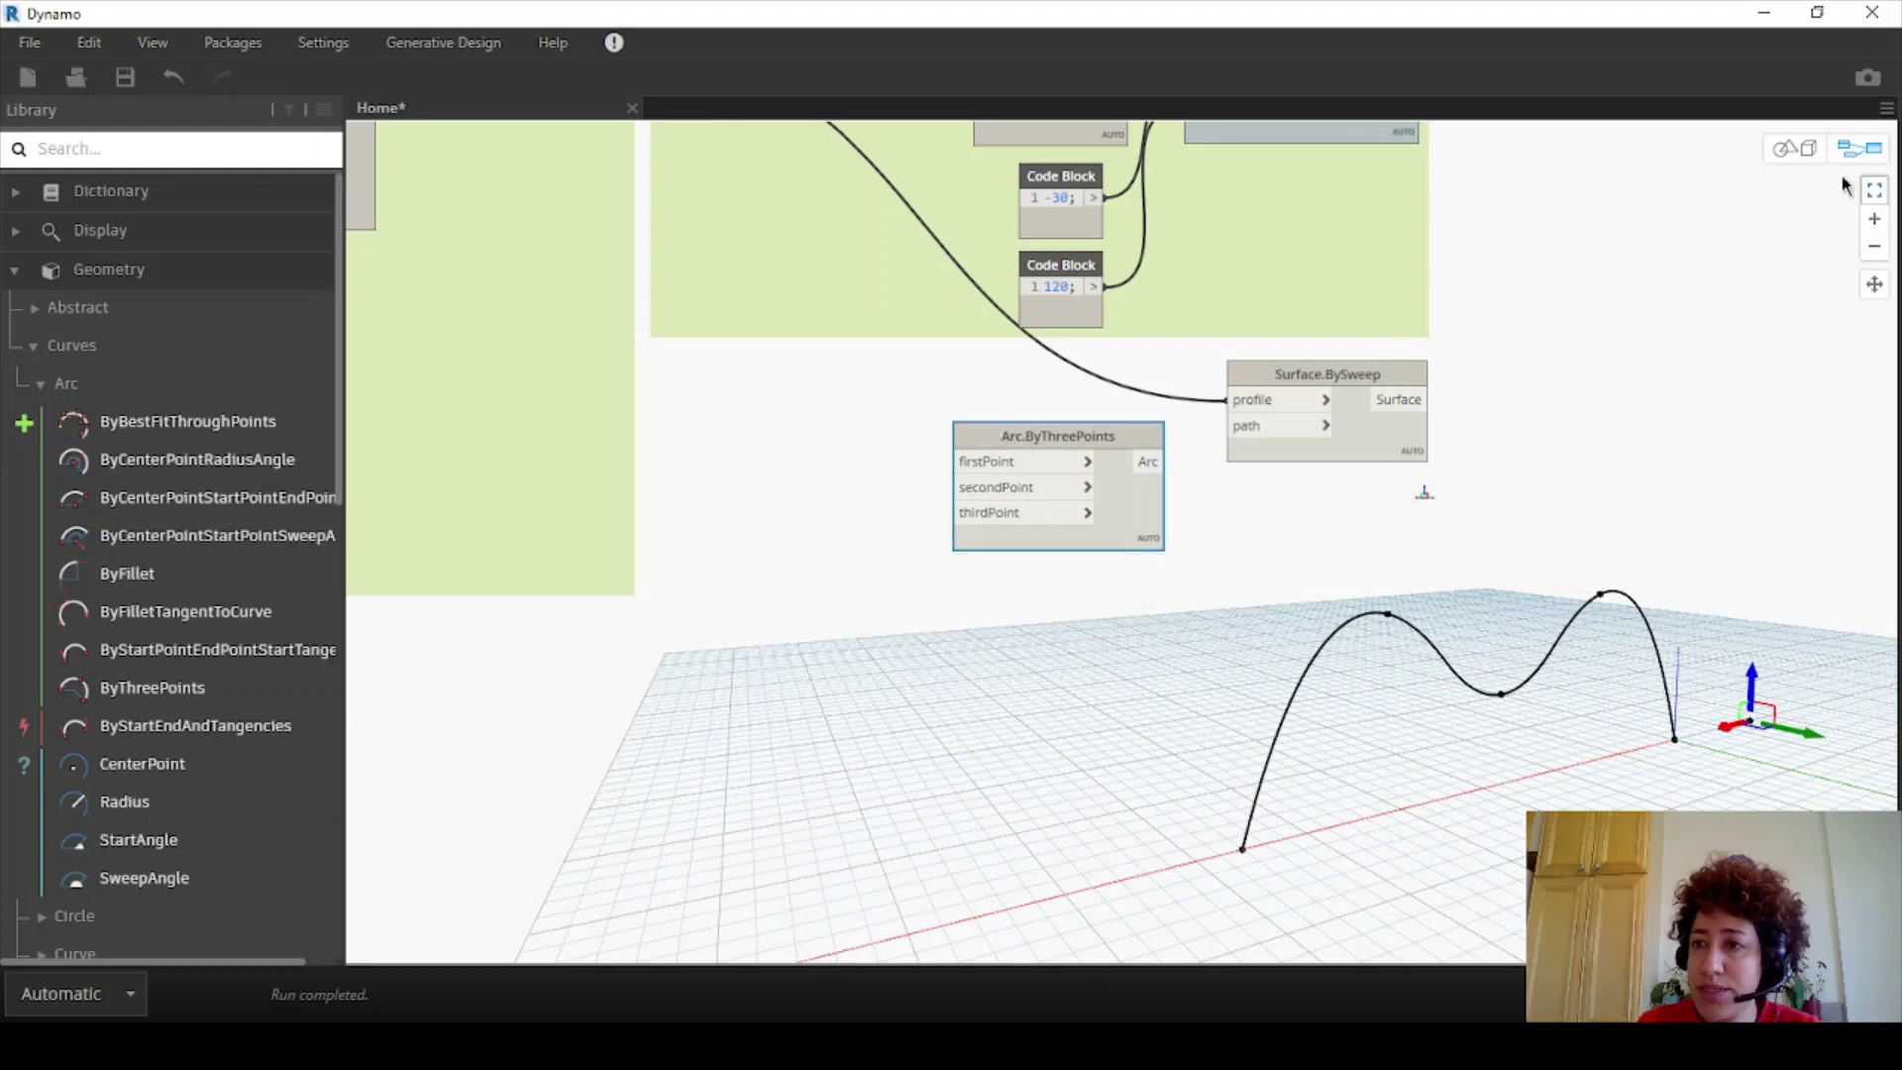
- Briefly inspect the geometry in the 3D background preview, then return to the graph
{"action": "left_click", "coordinate": [1794, 149]}
{"action": "middle_click_drag", "start_coordinate": [1657, 666], "coordinate": [1803, 676]}
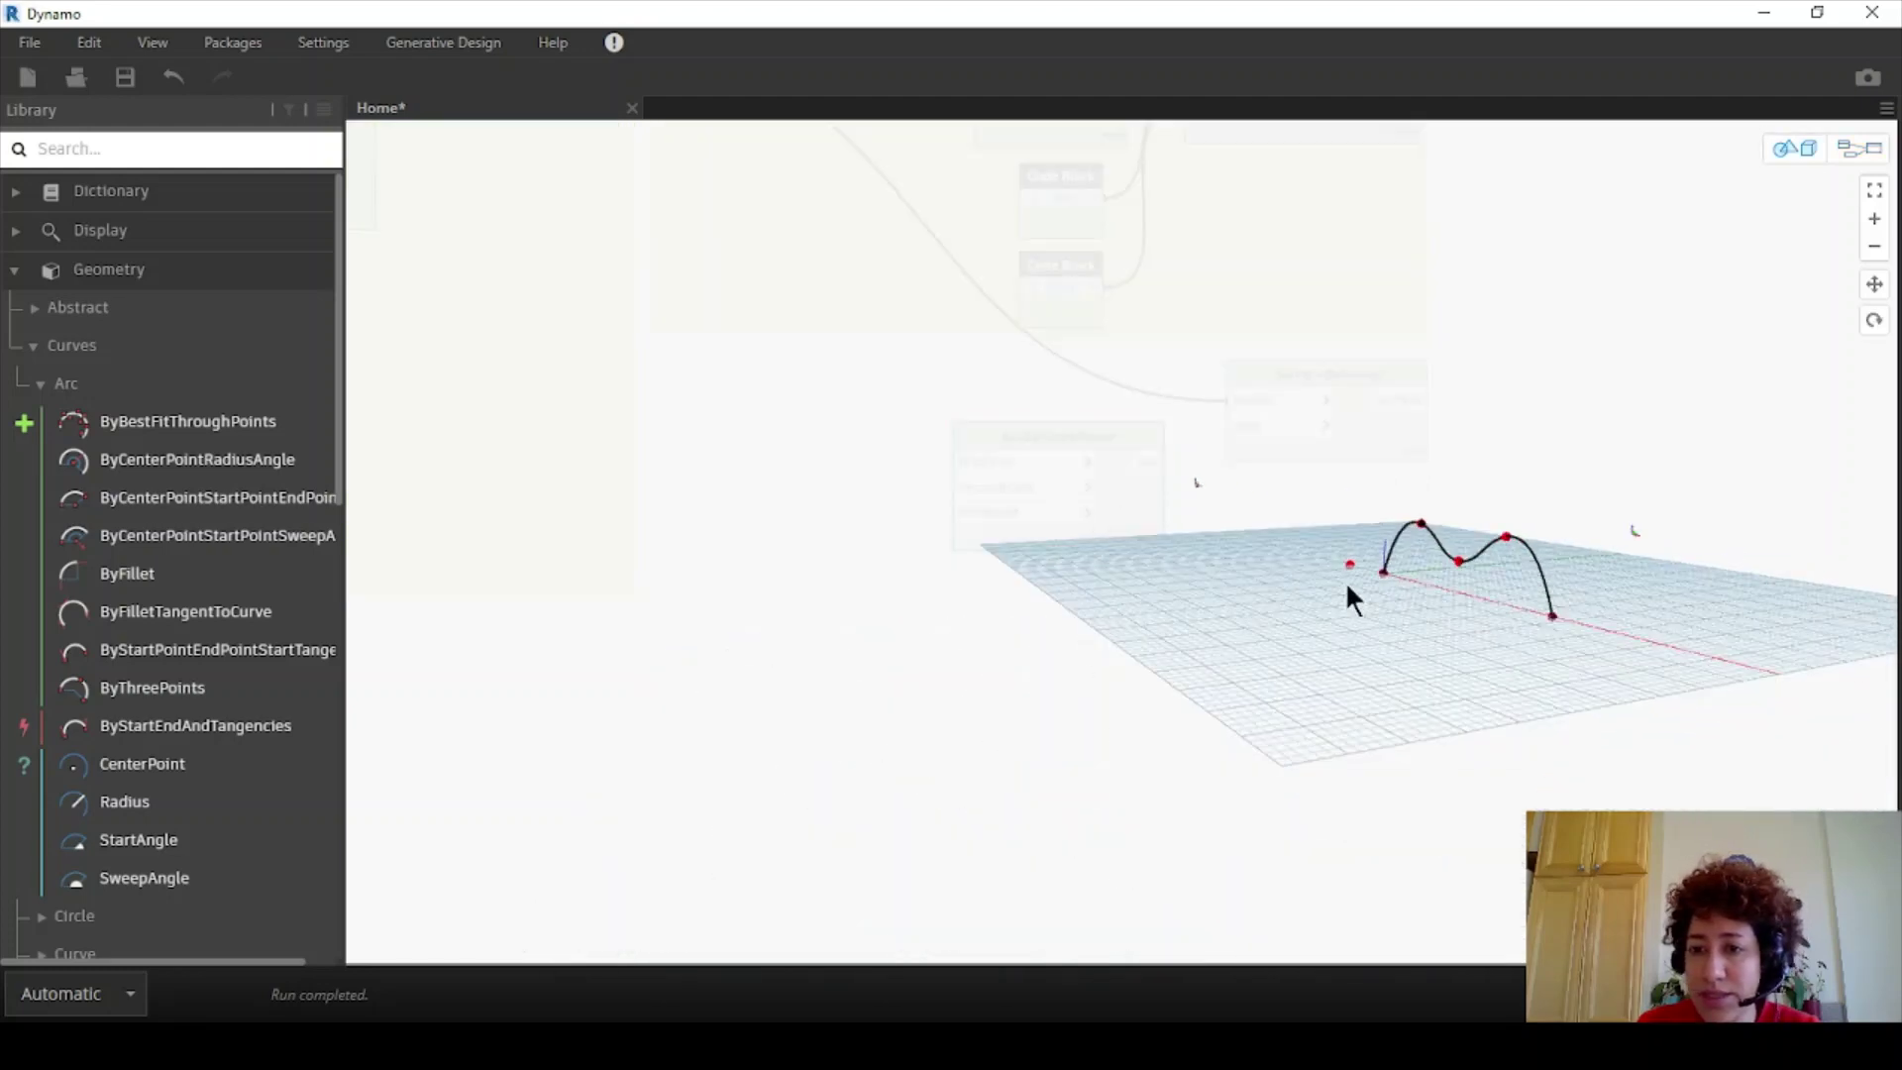
{"action": "right_click_drag", "start_coordinate": [1346, 594], "coordinate": [1610, 593]}
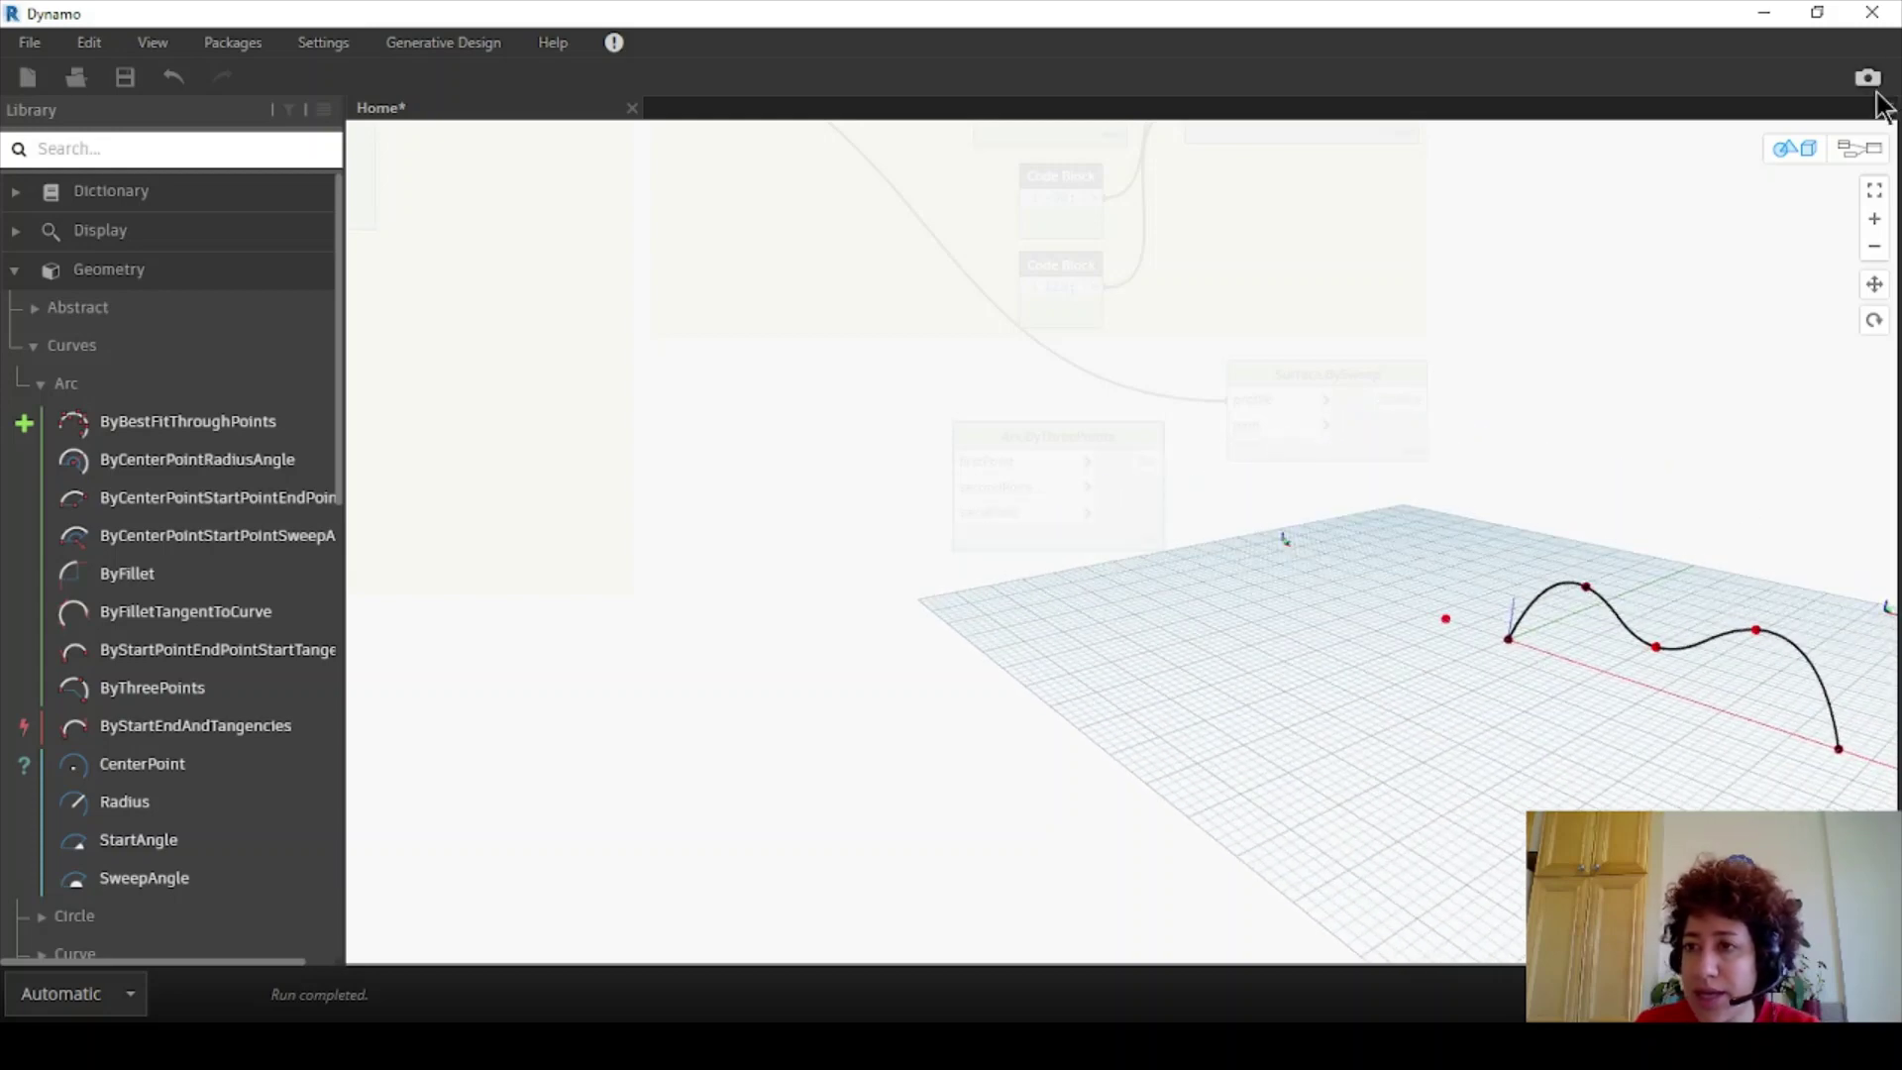
{"action": "left_click", "coordinate": [1859, 148]}
{"action": "scroll", "coordinate": [1206, 519], "scroll_direction": "up", "scroll_amount": 2}
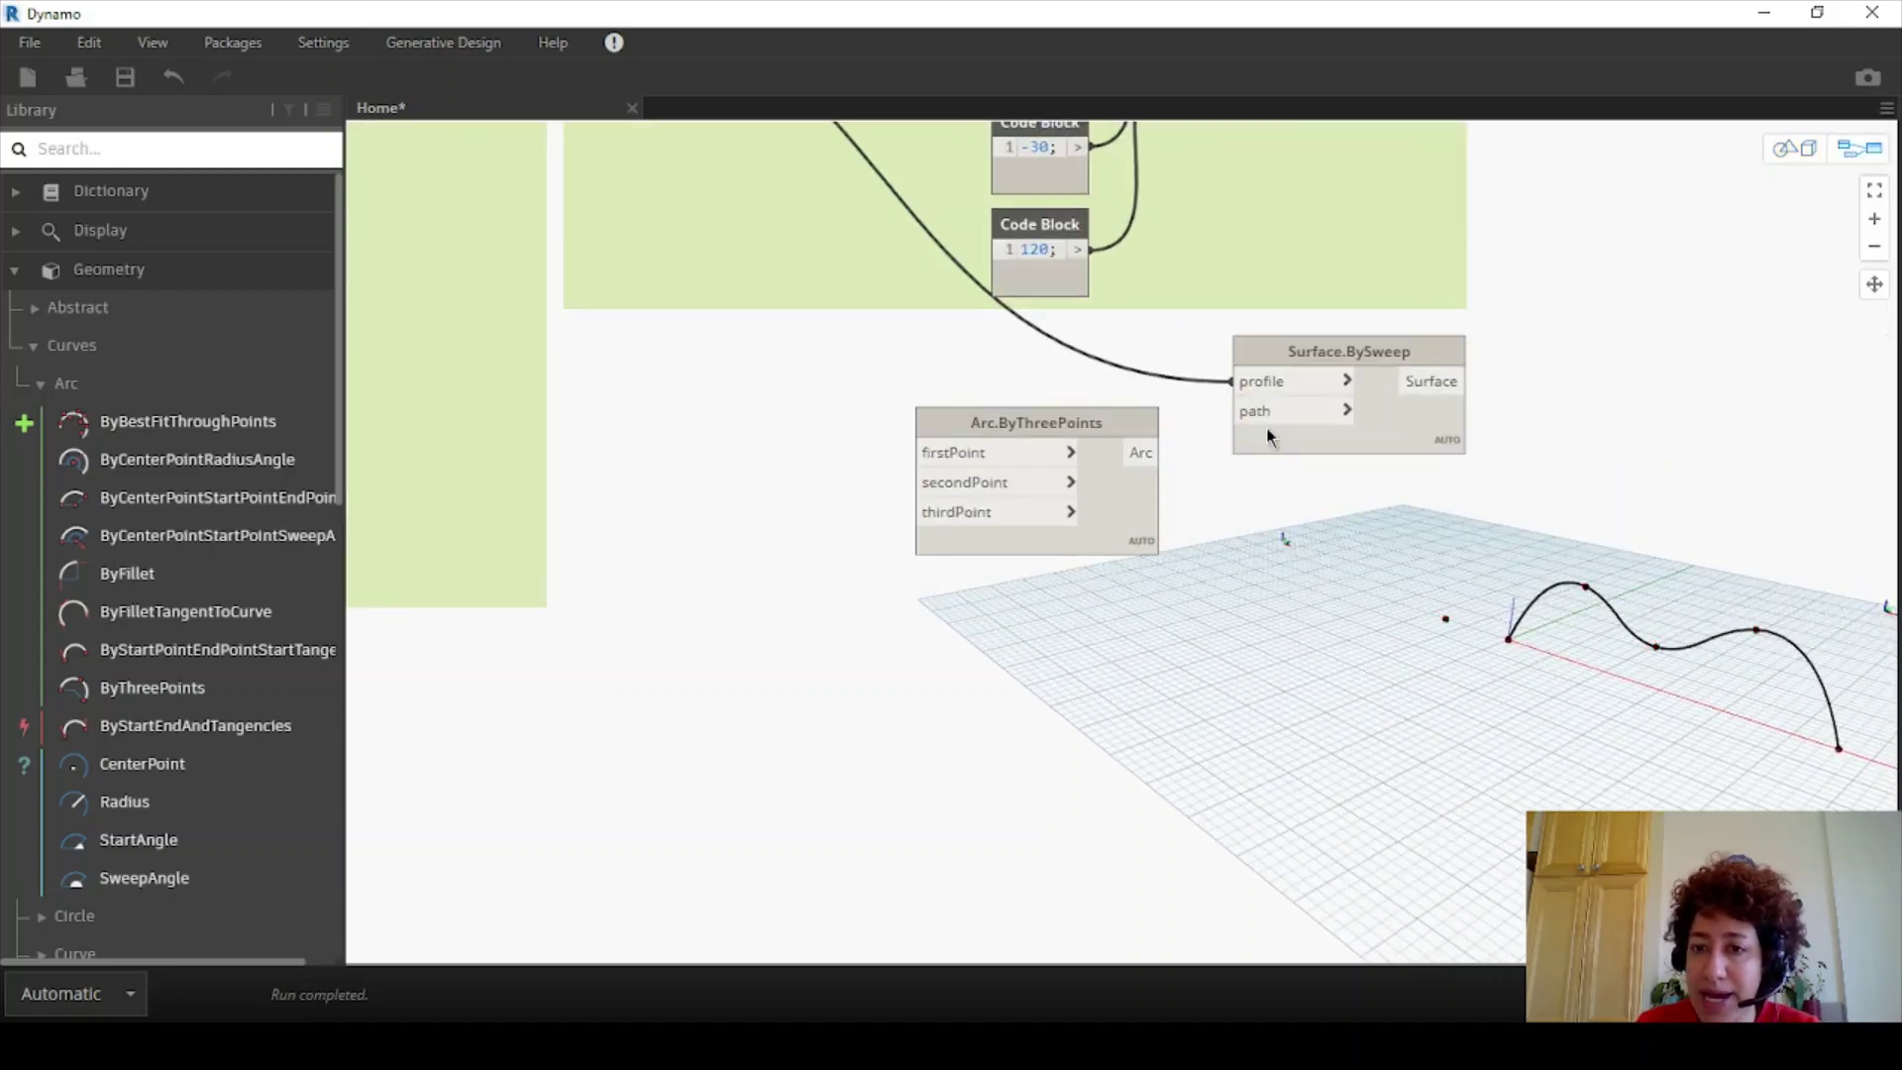
- Place the arc node beside Surface.BySweep and shift both nodes right
{"action": "left_click_drag", "start_coordinate": [1106, 426], "coordinate": [1064, 403]}
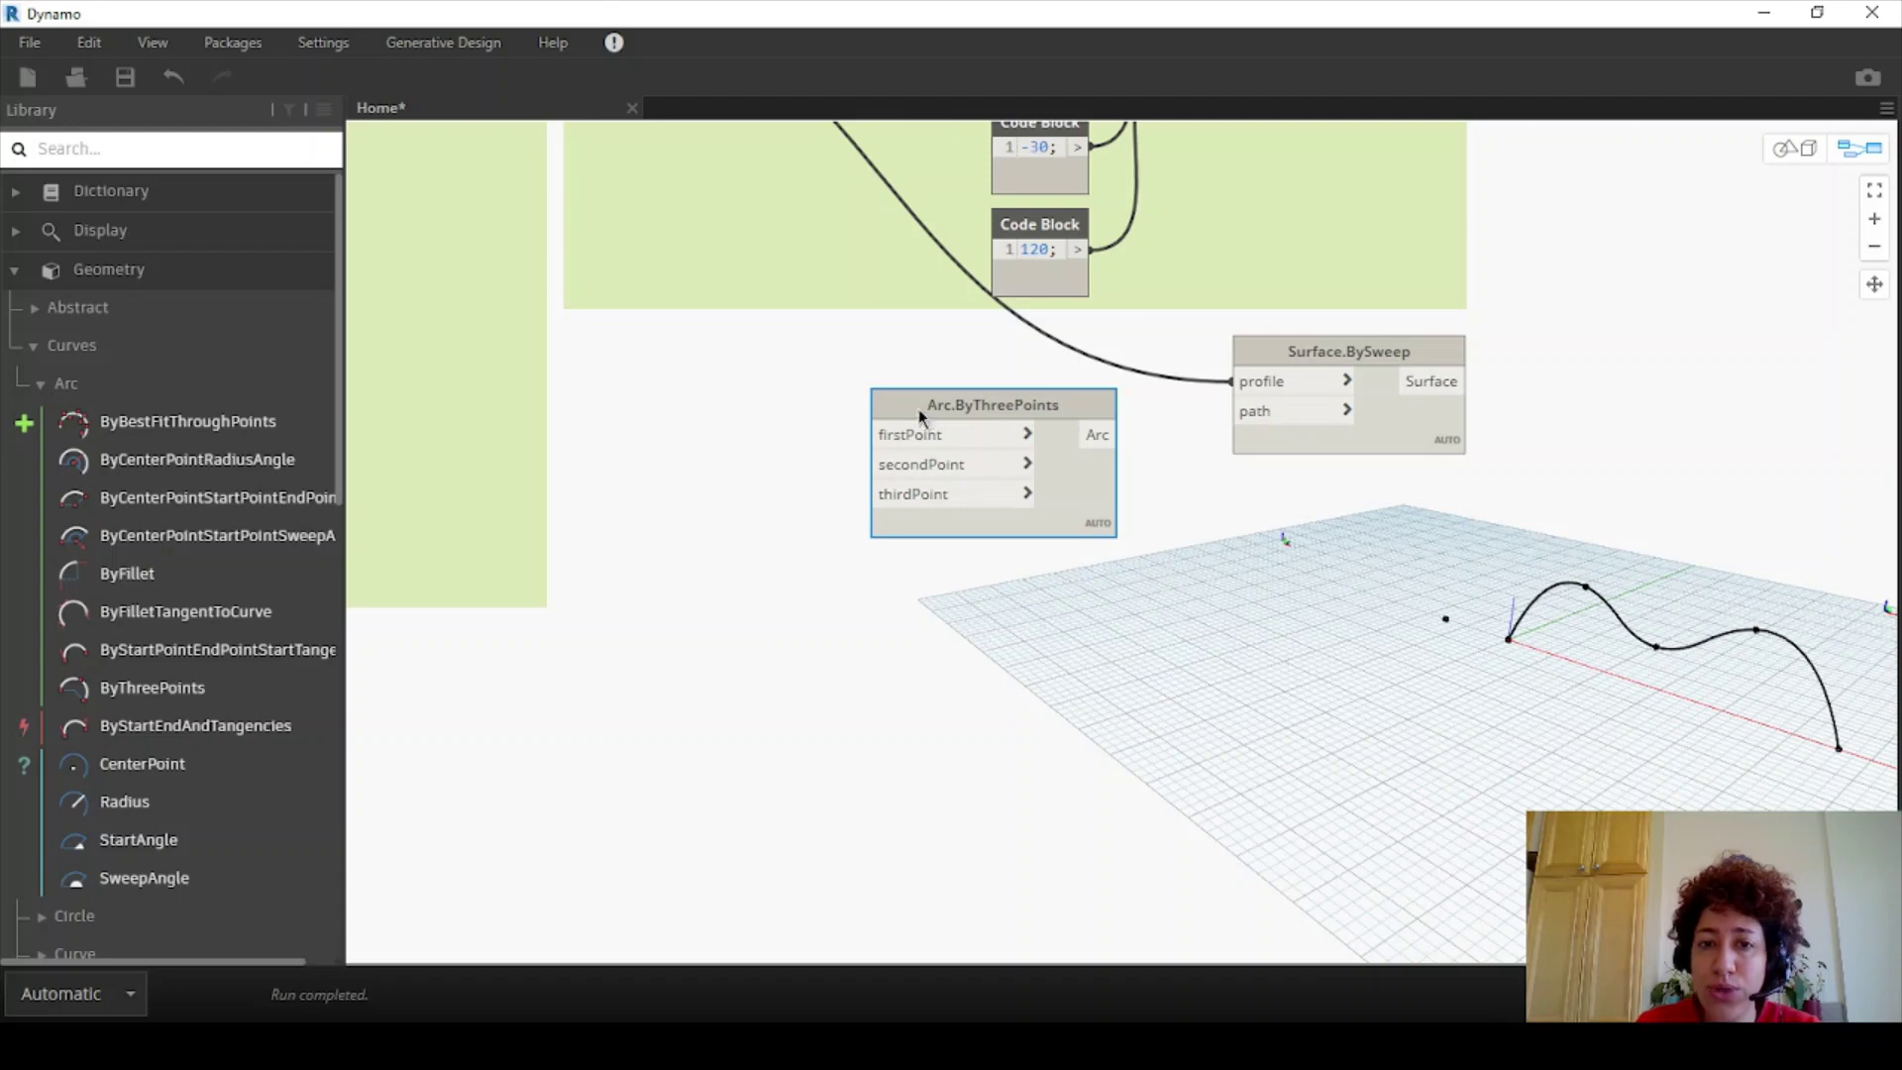
{"action": "mouse_move", "coordinate": [994, 410]}
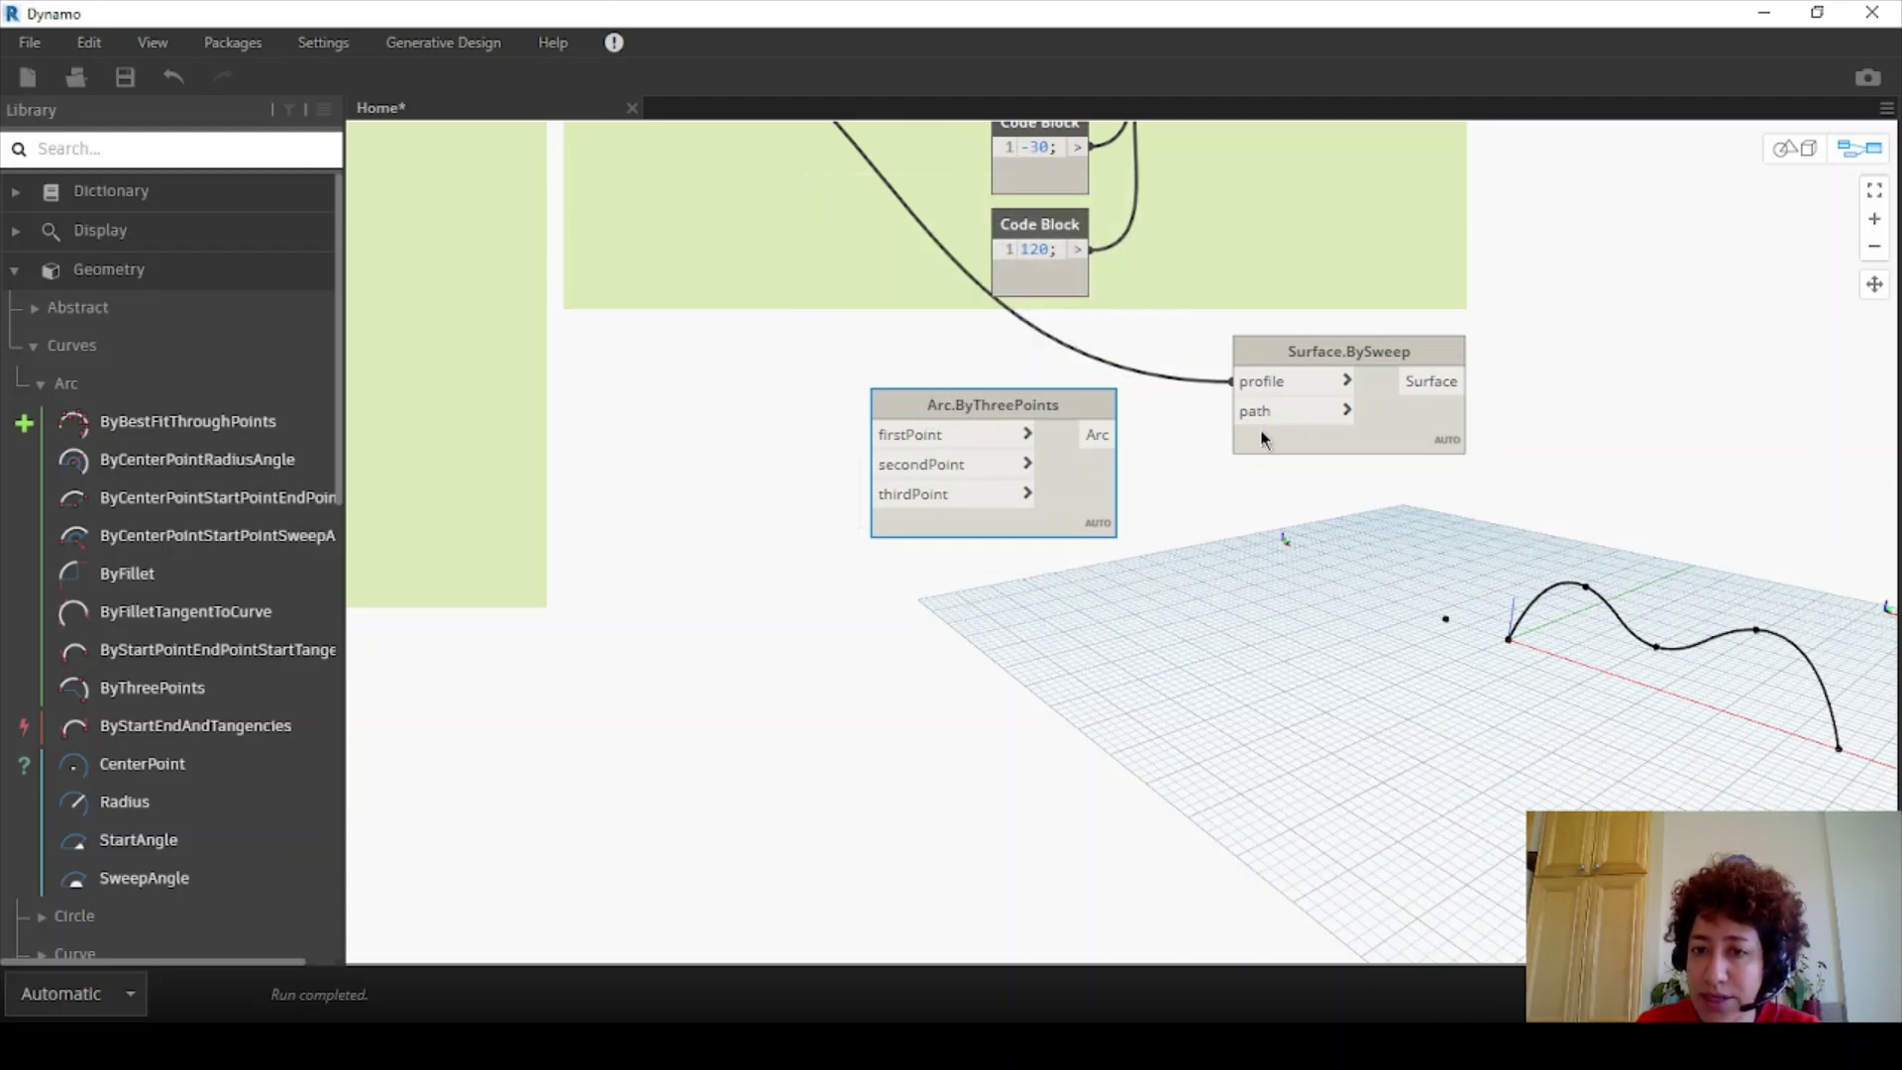
{"action": "left_click_drag", "start_coordinate": [1028, 422], "coordinate": [1109, 428]}
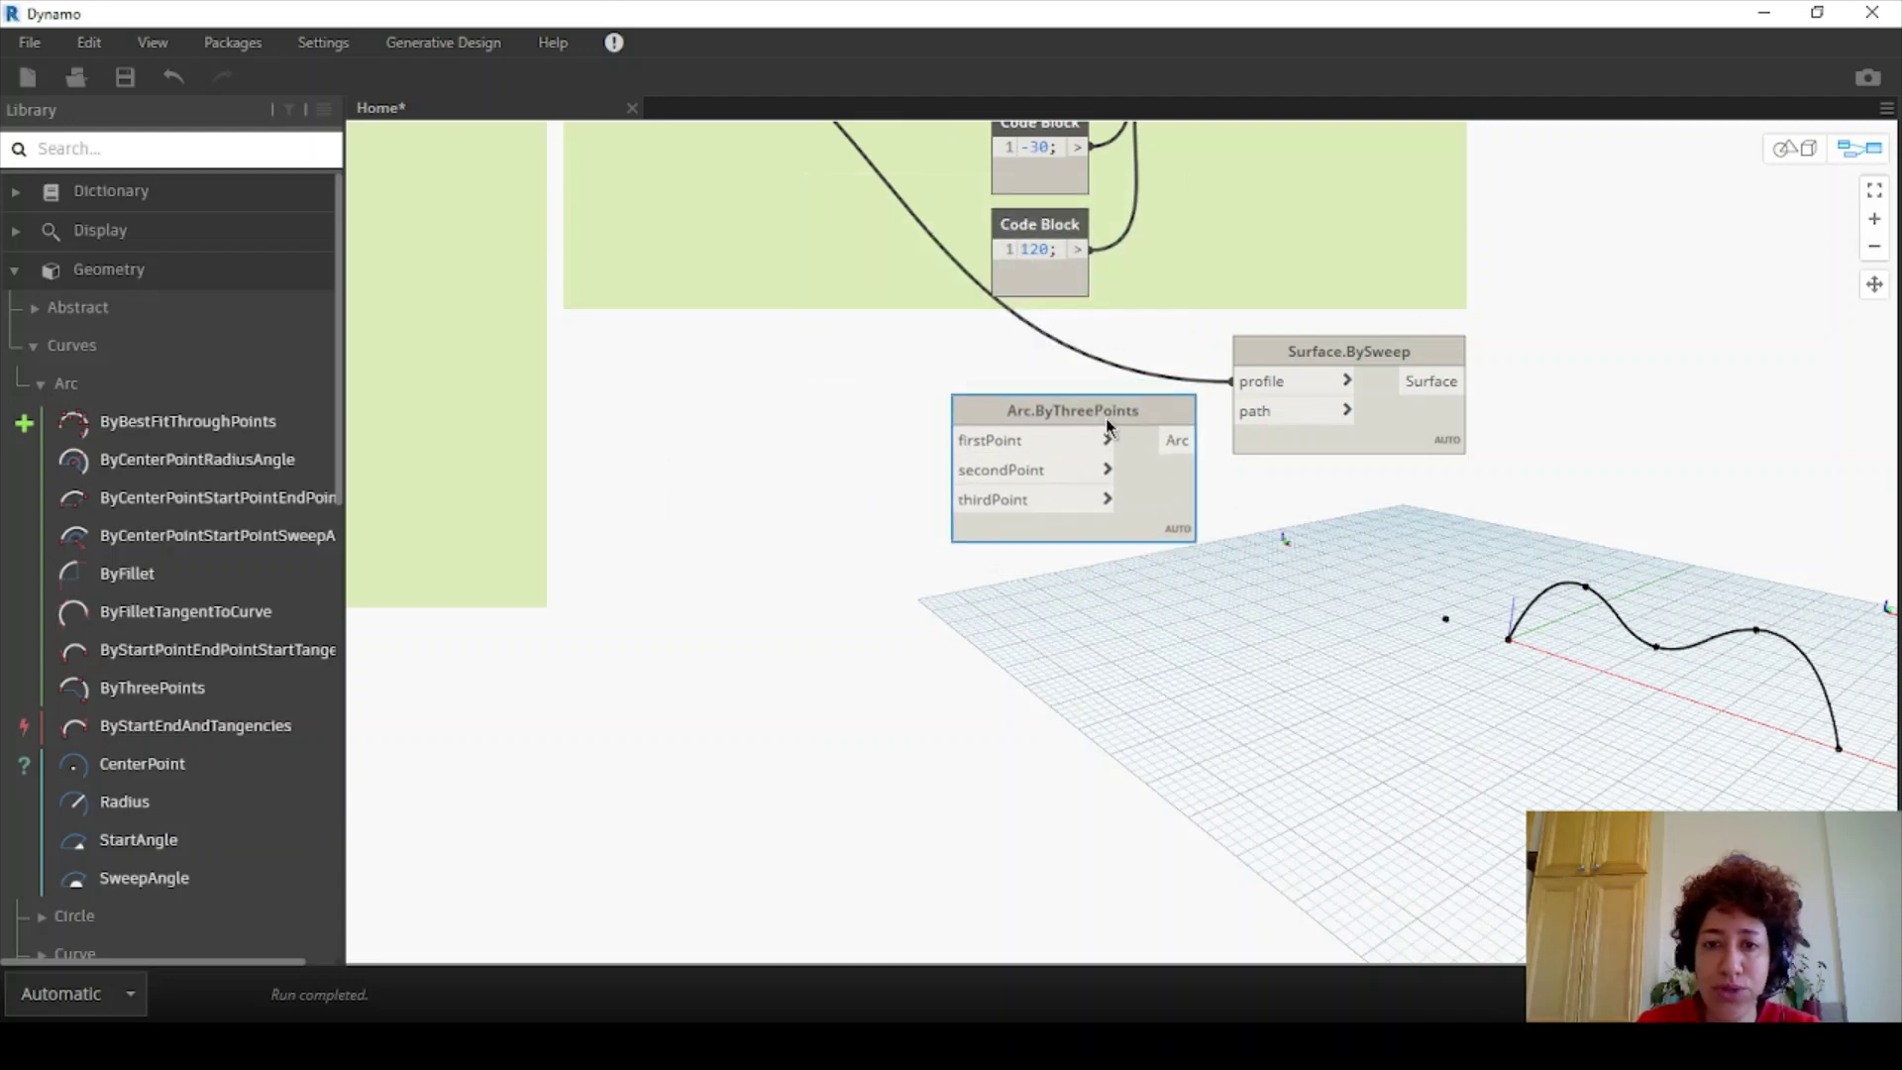
{"action": "left_click_drag", "start_coordinate": [1380, 464], "coordinate": [1202, 396]}
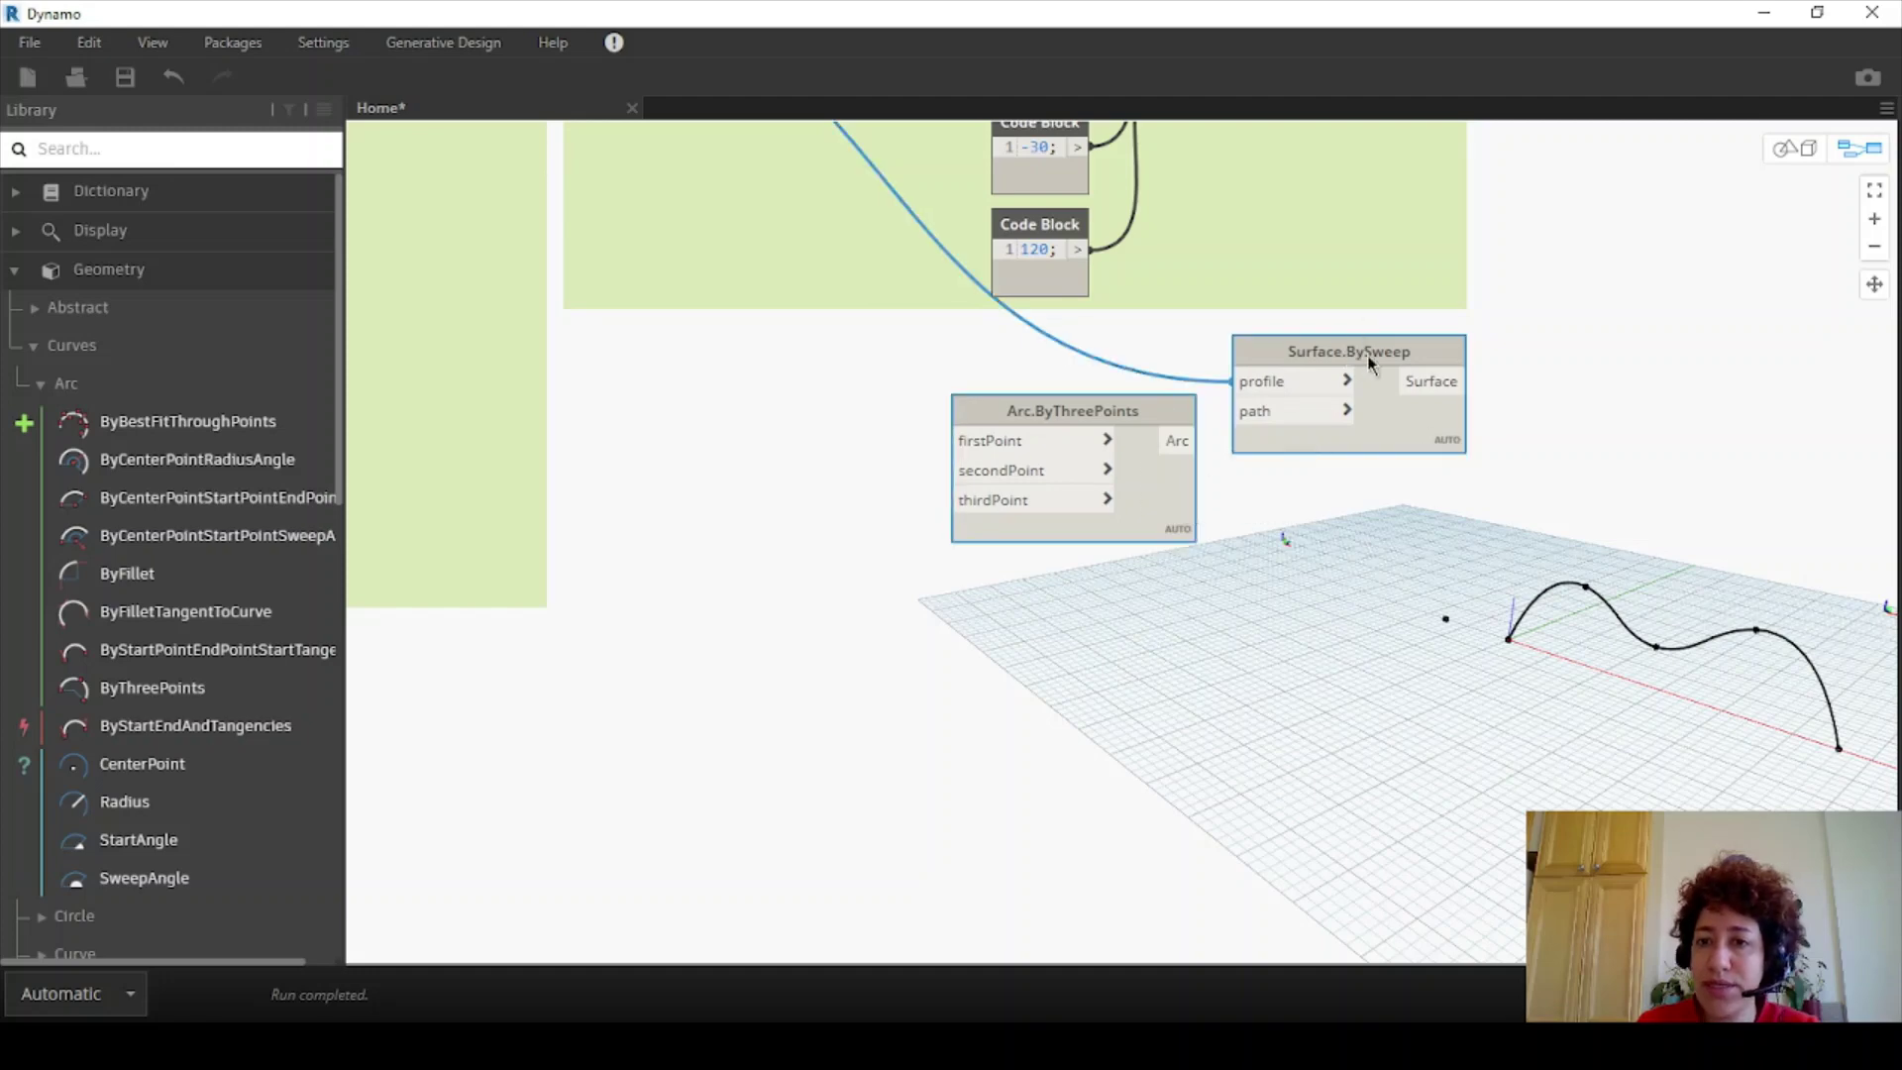
{"action": "left_click_drag", "start_coordinate": [1367, 362], "coordinate": [1644, 339]}
- Add a Point.ByCoordinates node left of the arc node
{"action": "right_click", "coordinate": [986, 426]}
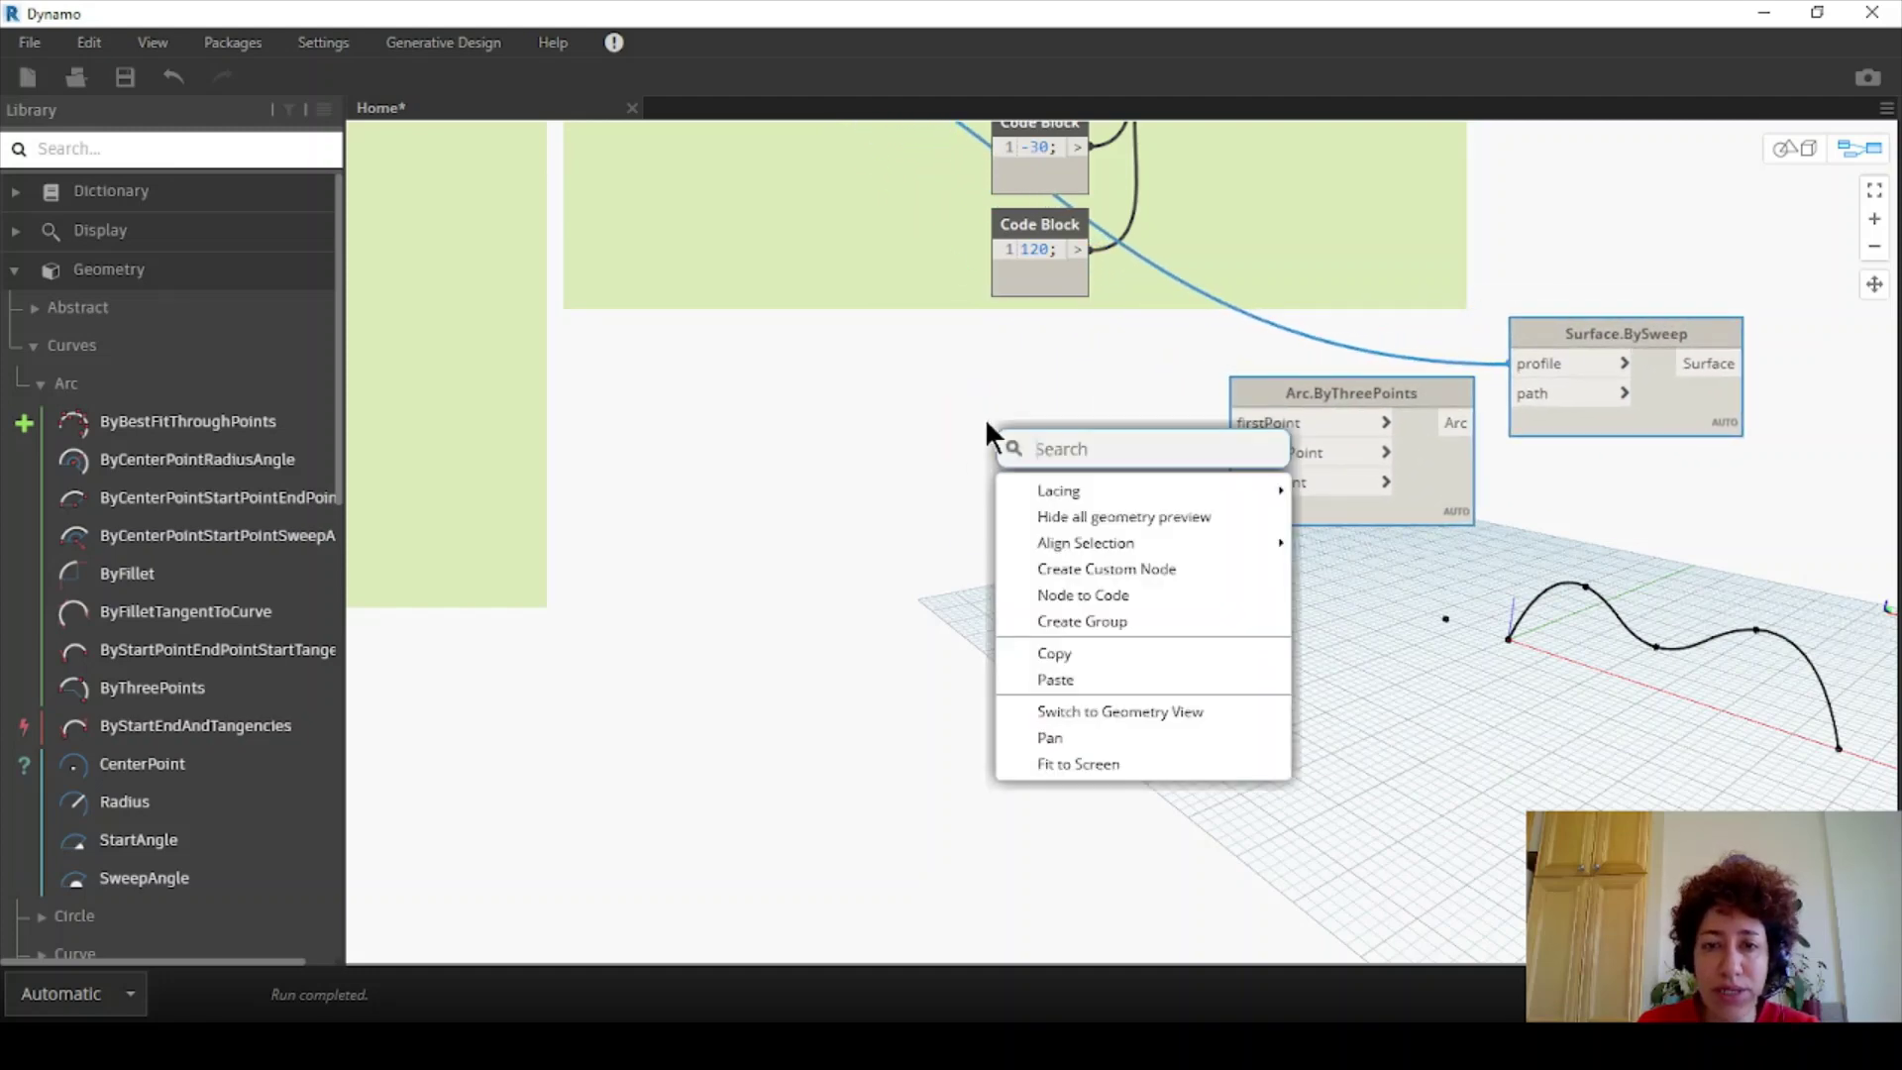
{"action": "type", "text": "point"}
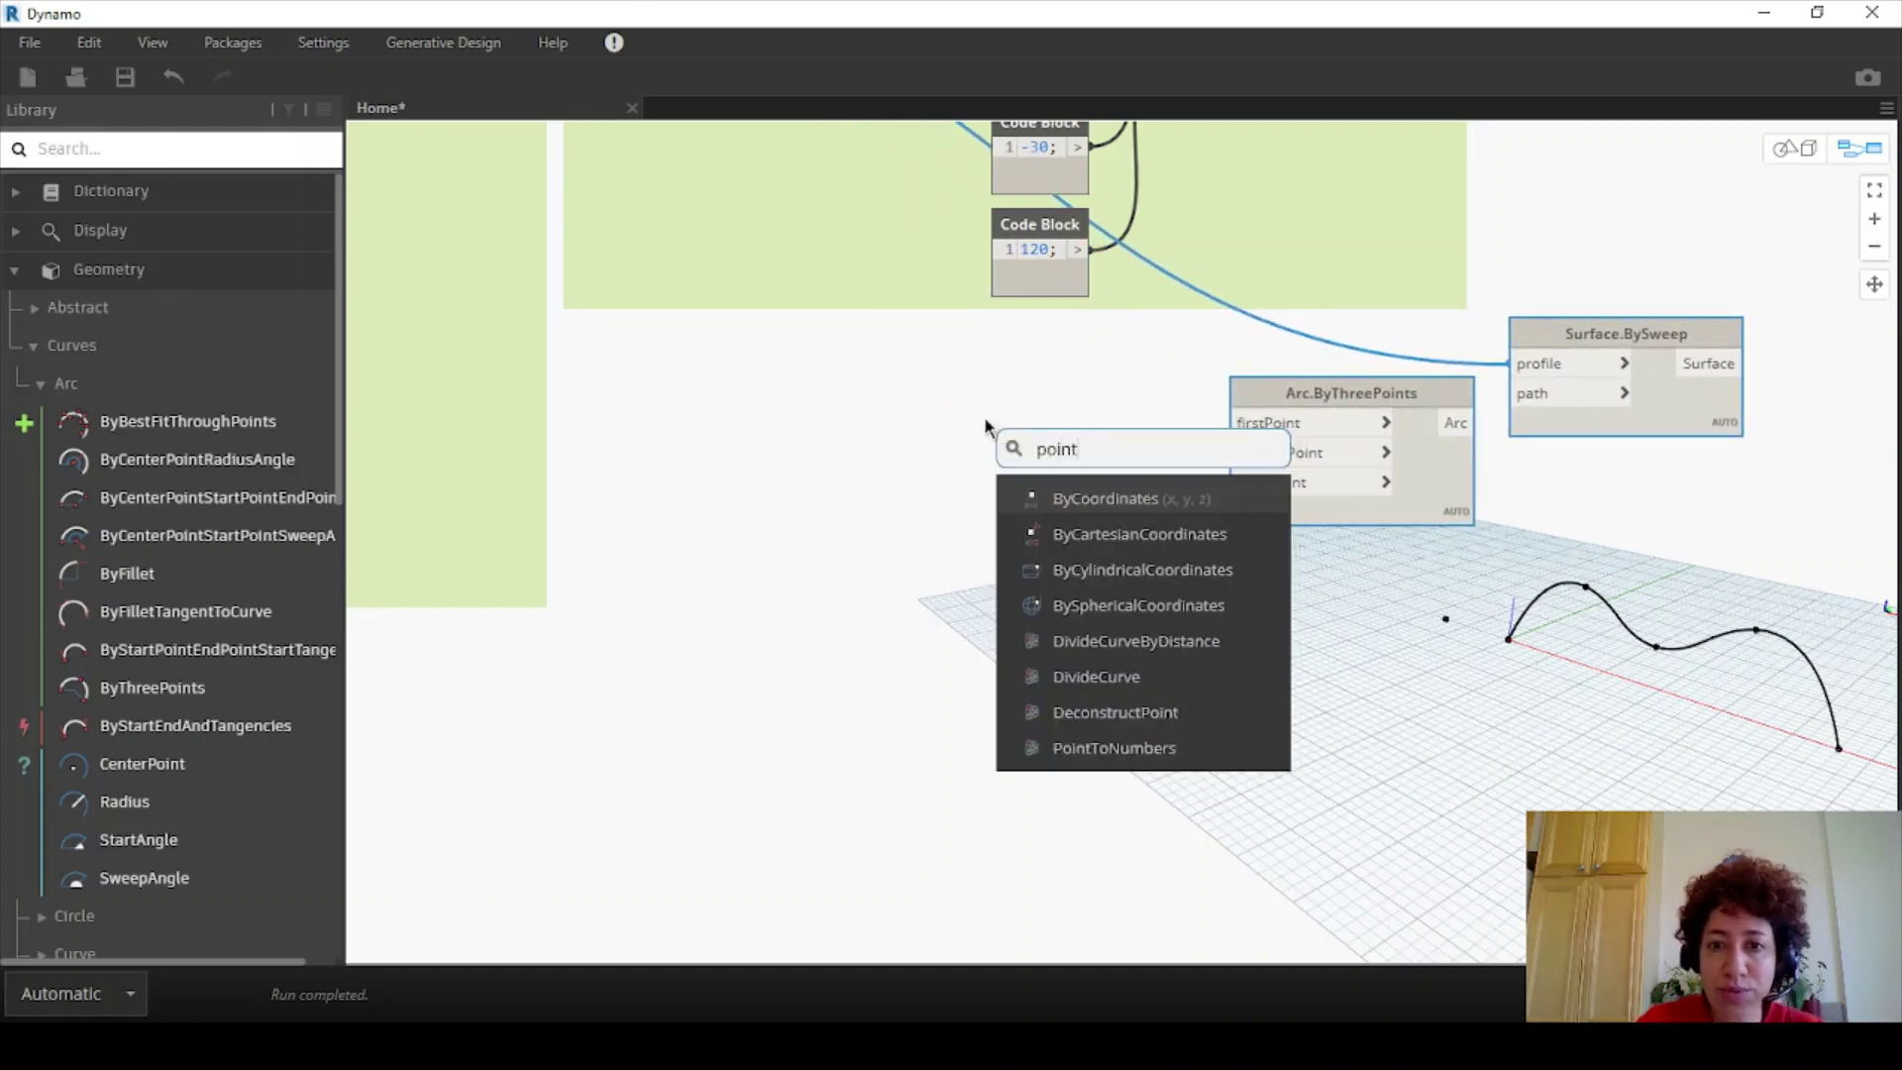
{"action": "left_click", "coordinate": [1188, 495]}
{"action": "left_click_drag", "start_coordinate": [1150, 518], "coordinate": [953, 349]}
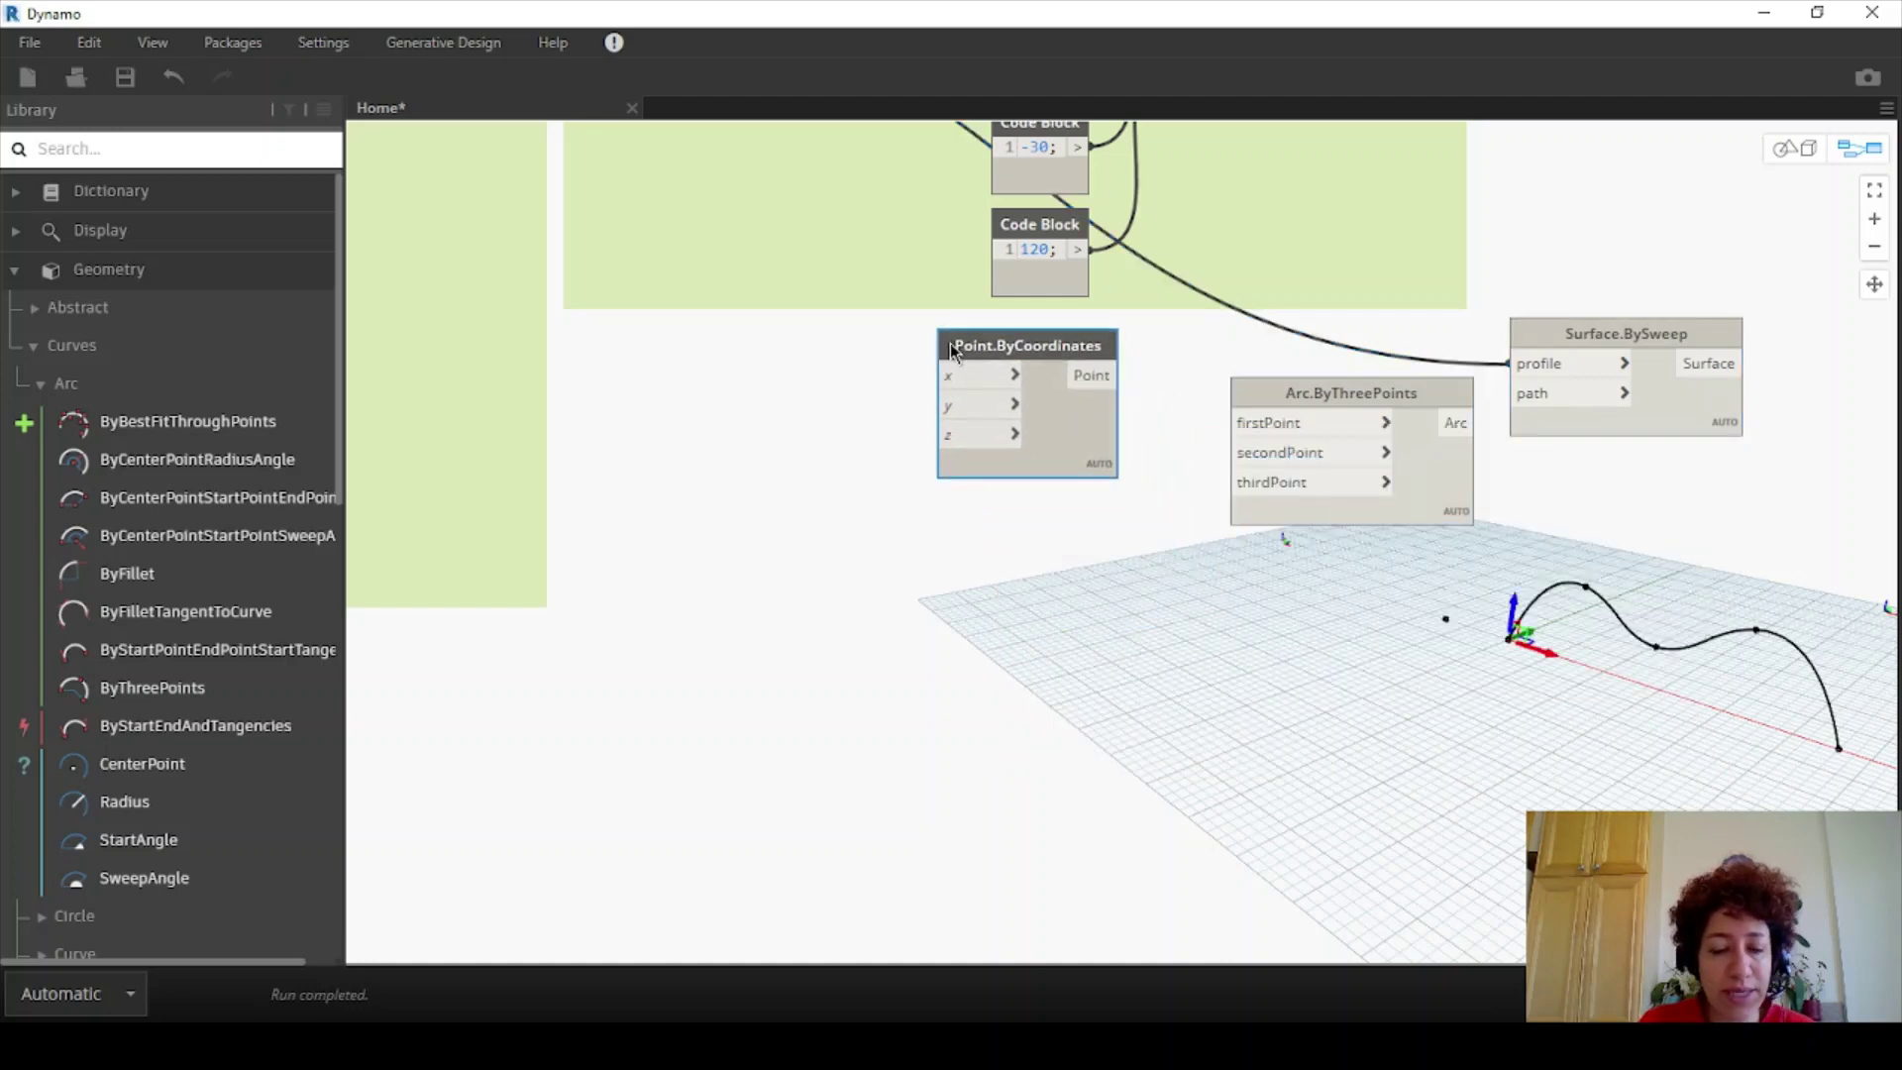
- Paste two copies of Point.ByCoordinates stacked below the first
{"action": "key", "text": "ctrl+c"}
{"action": "key", "text": "ctrl+v"}
{"action": "left_click_drag", "start_coordinate": [1208, 363], "coordinate": [1015, 495]}
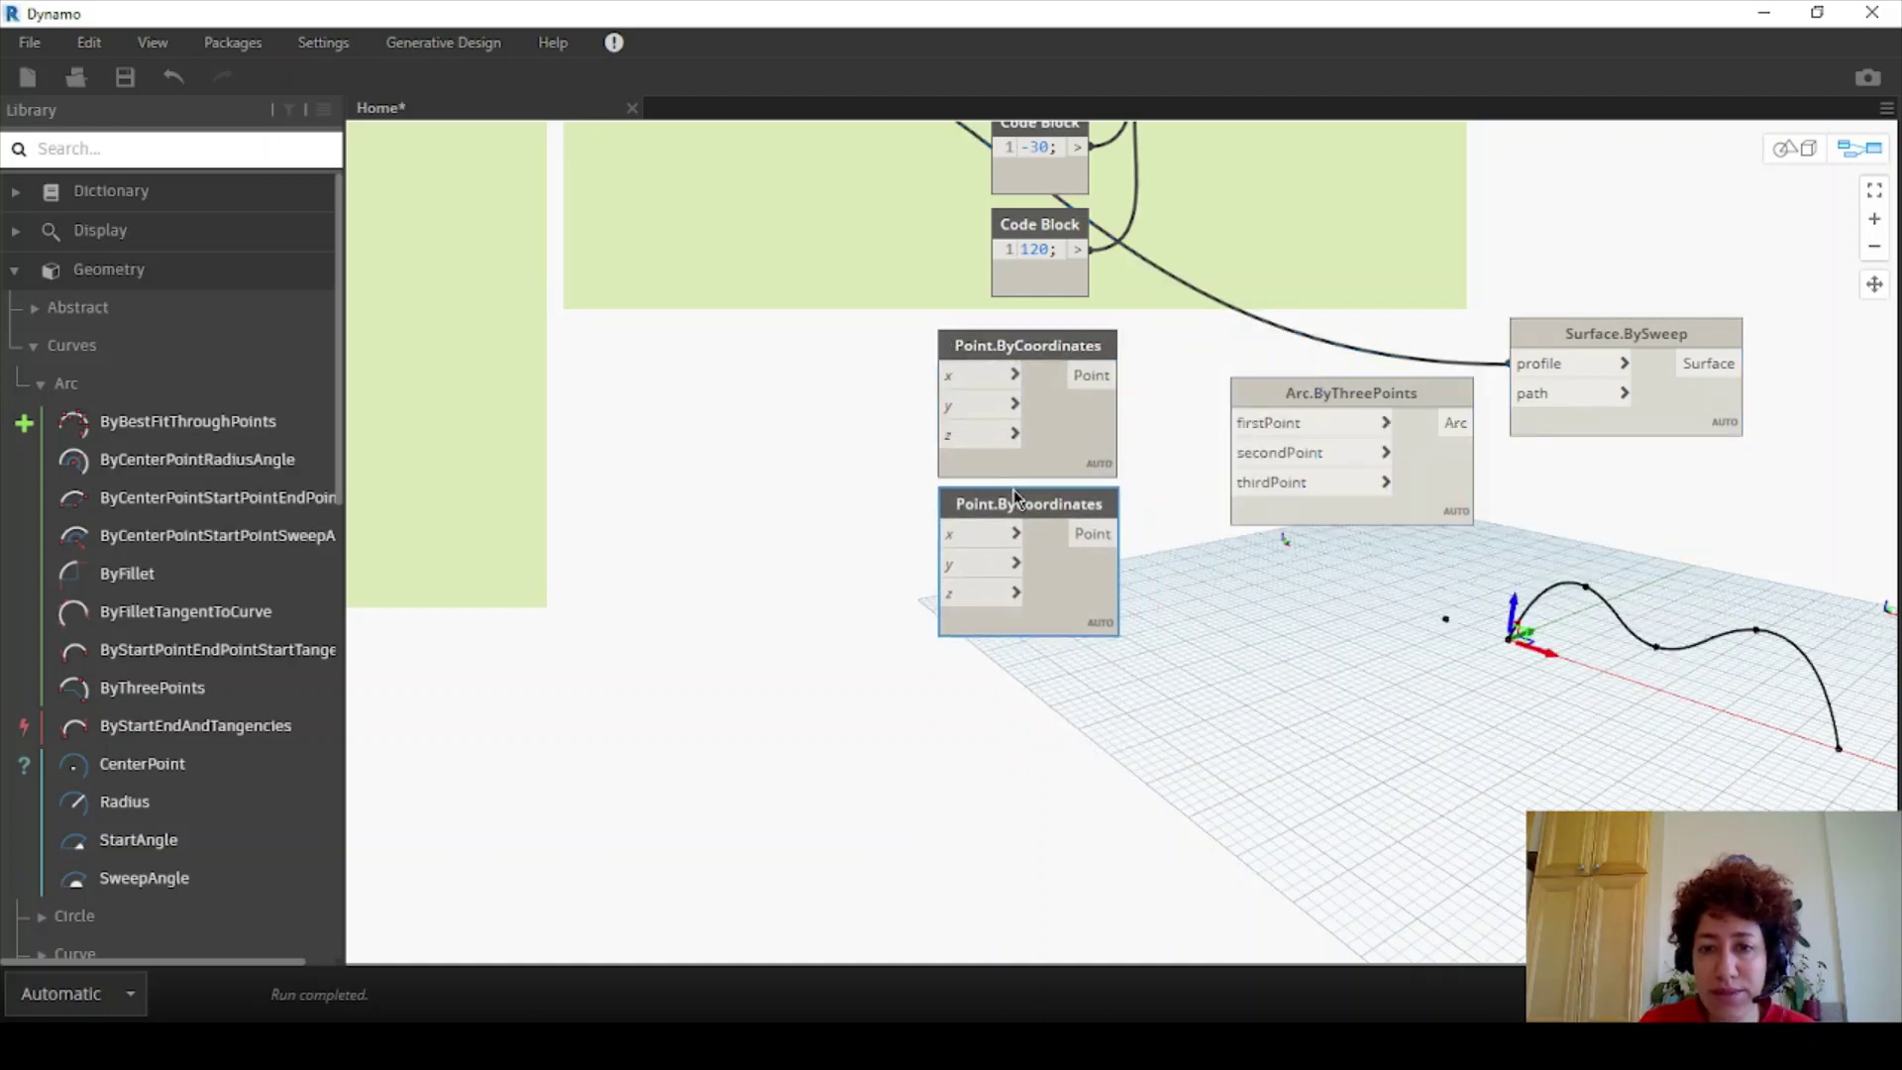
{"action": "key", "text": "ctrl+v"}
{"action": "left_click_drag", "start_coordinate": [1186, 373], "coordinate": [1038, 656]}
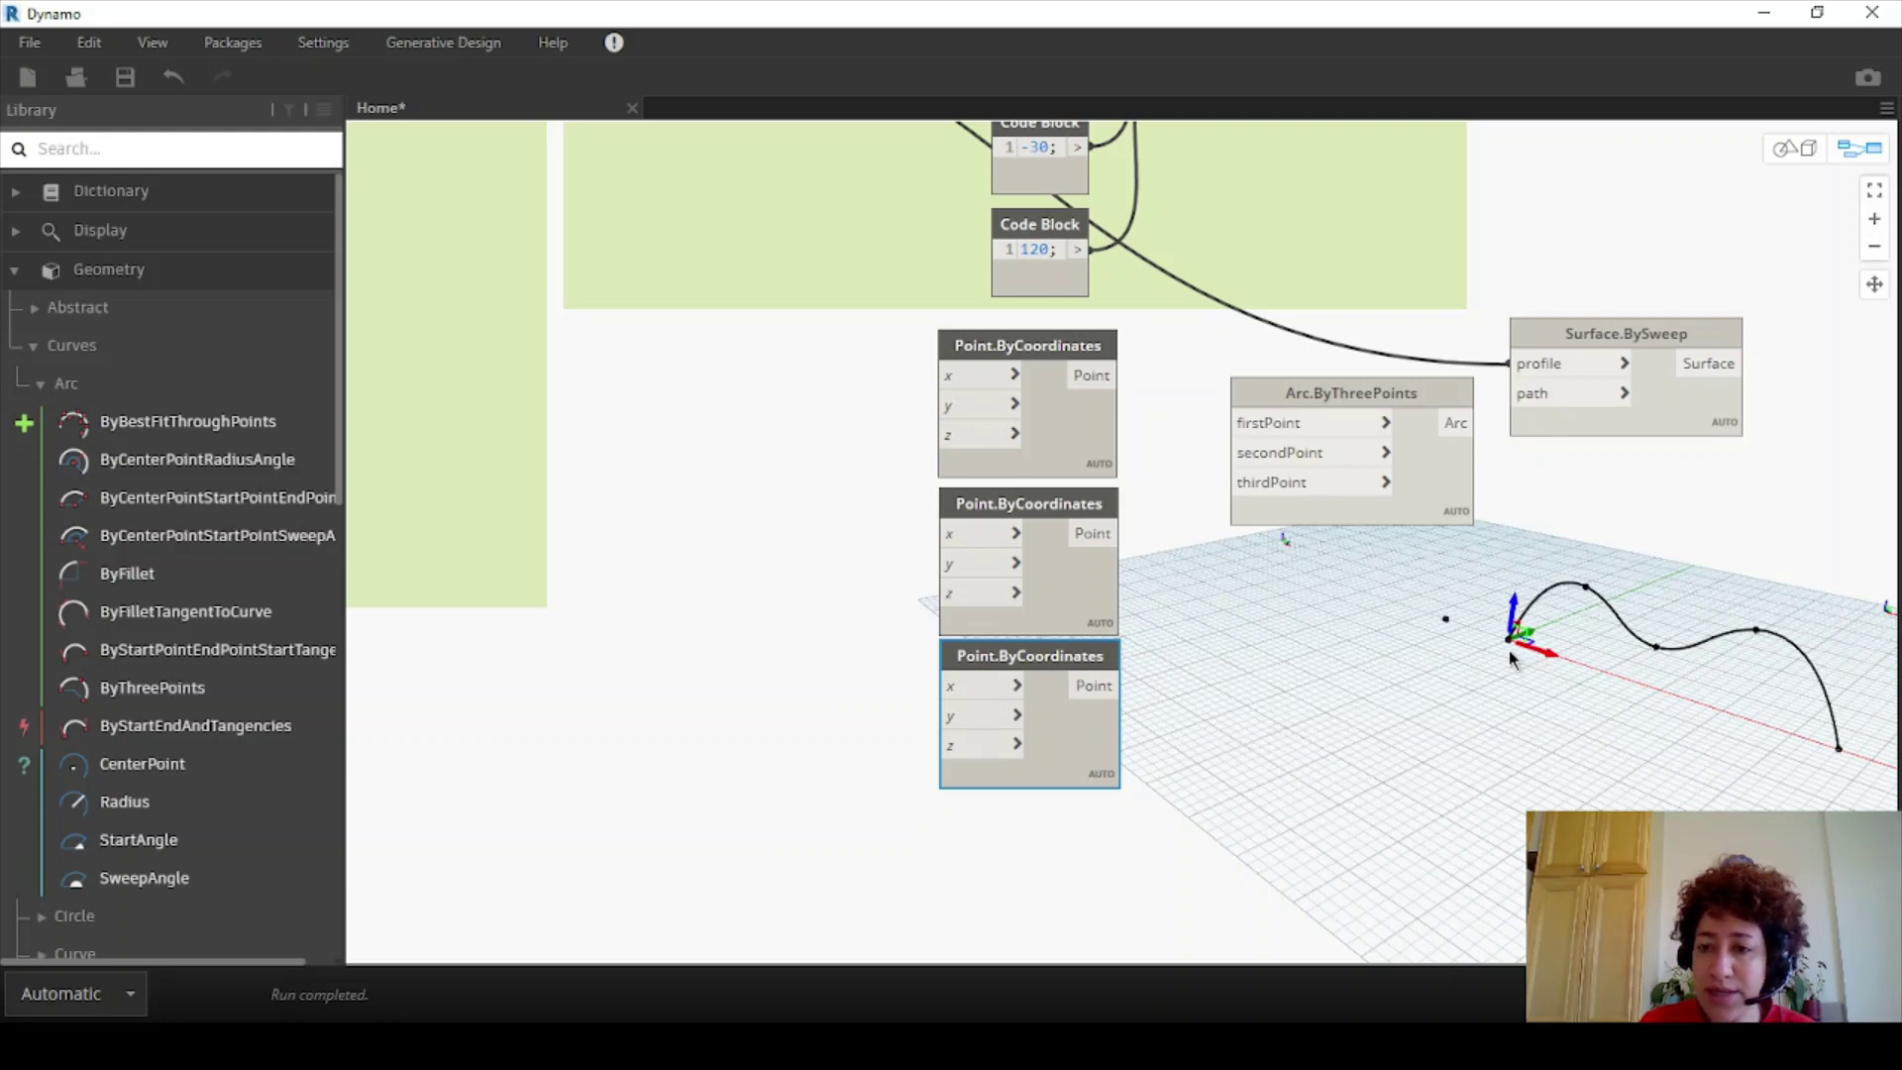
{"action": "middle_click_drag", "start_coordinate": [1219, 636], "coordinate": [1272, 608]}
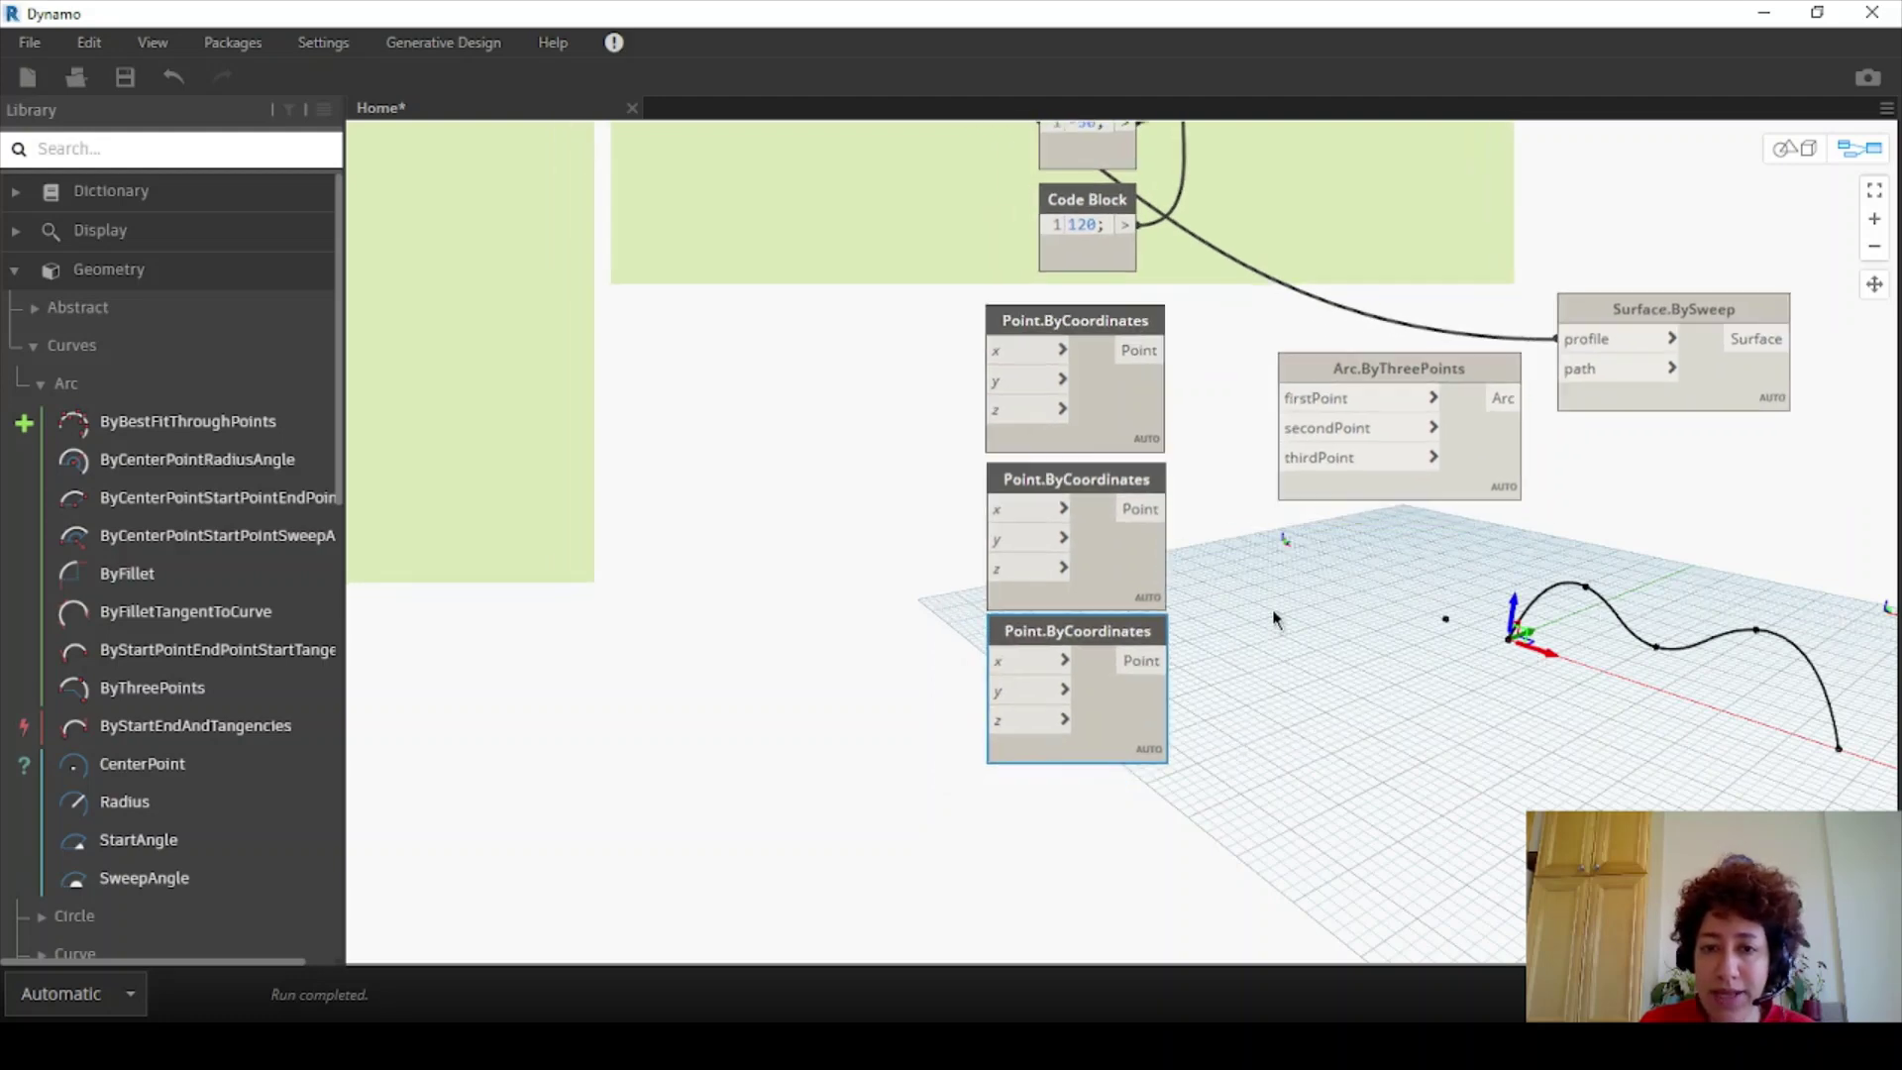
{"action": "scroll", "coordinate": [1371, 680], "scroll_direction": "up", "scroll_amount": 2}
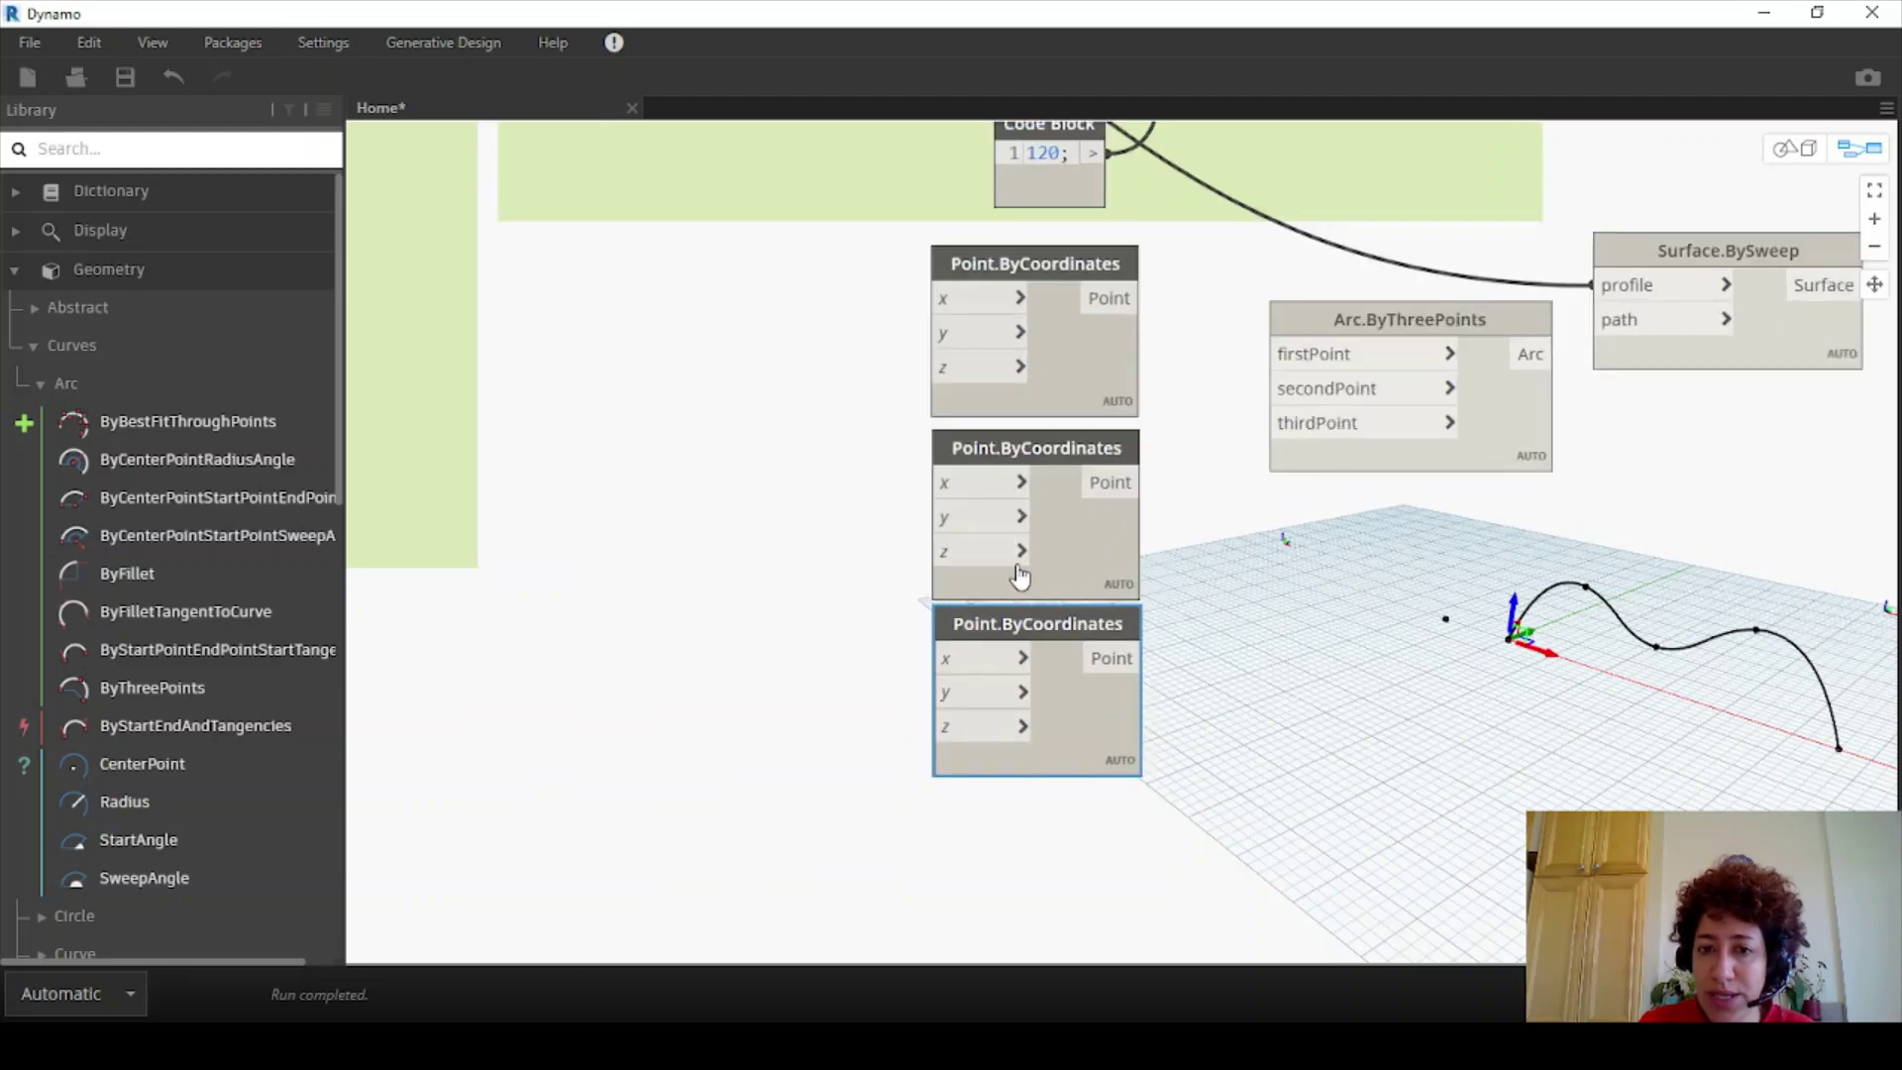
- Add a Number Slider to the left of the point nodes
{"action": "double_click", "coordinate": [646, 470]}
{"action": "type", "text": "slider"}
{"action": "left_click", "coordinate": [738, 553]}
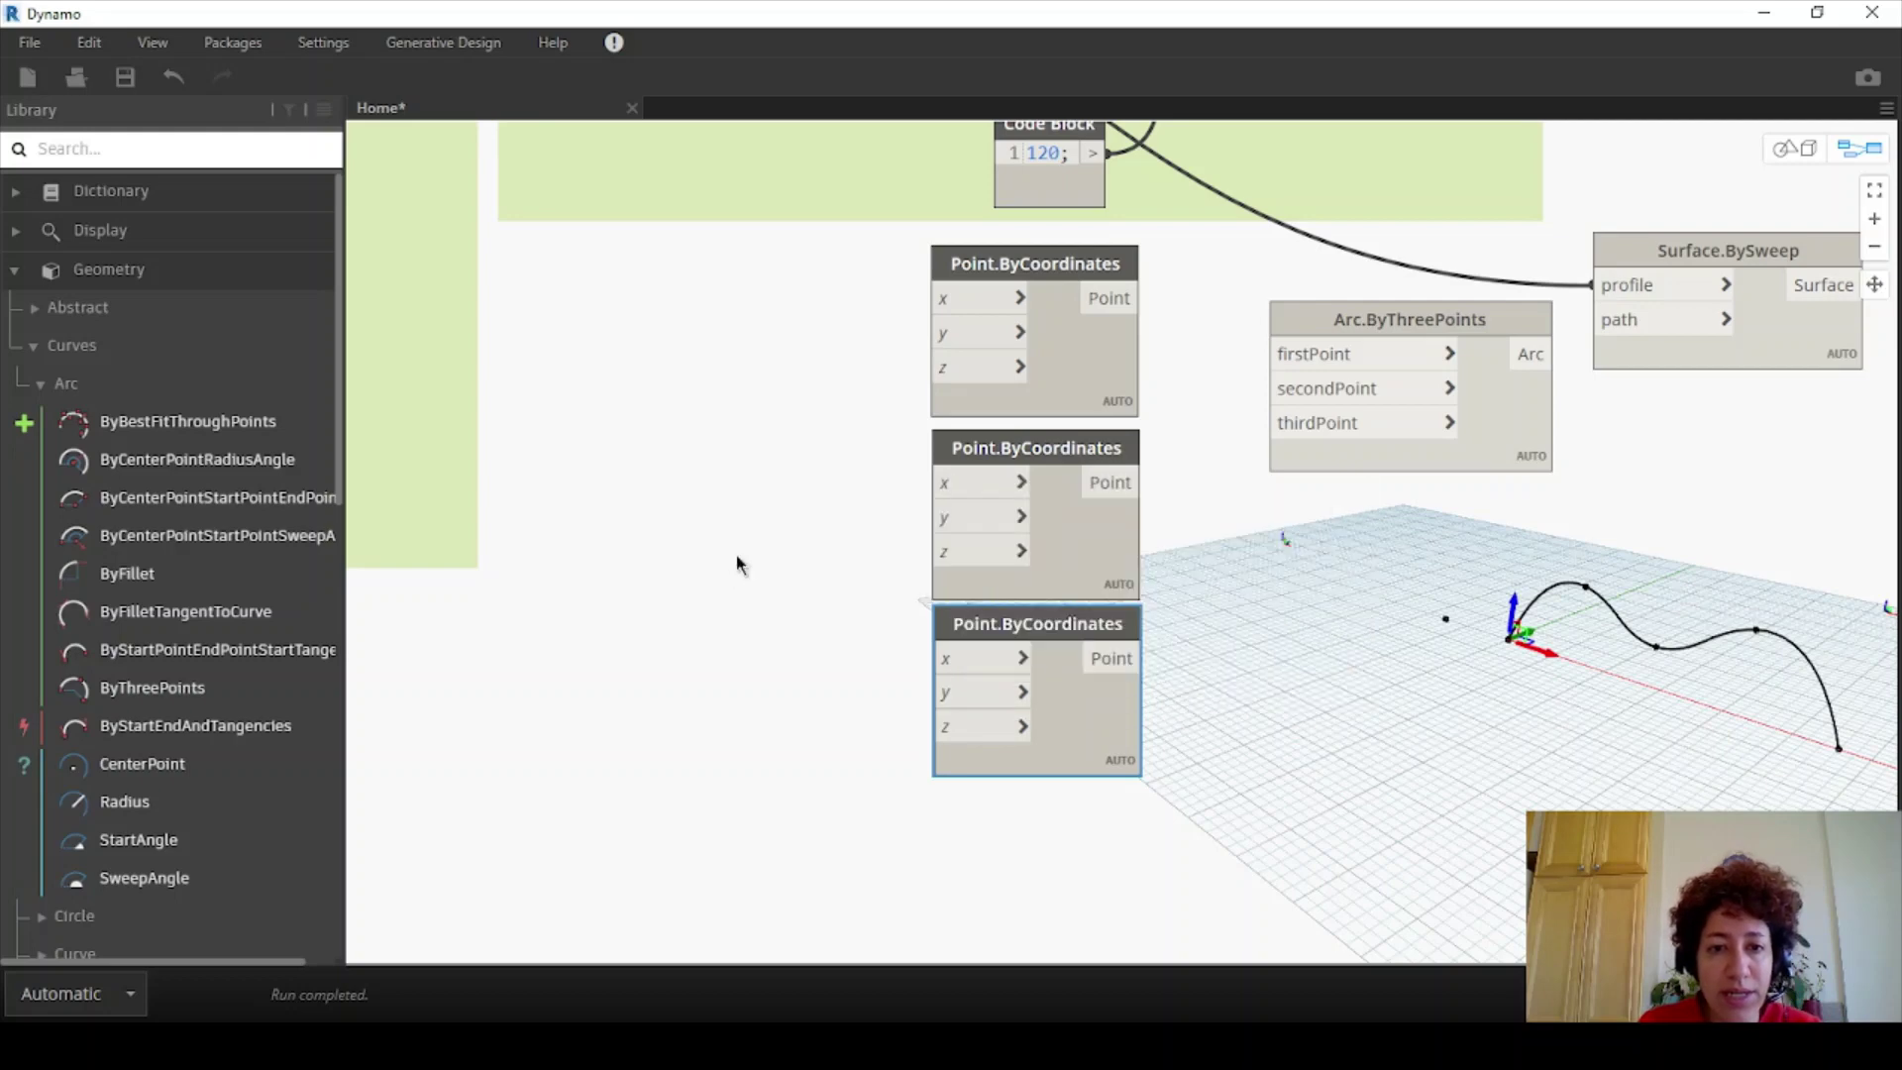
{"action": "left_click_drag", "start_coordinate": [705, 549], "coordinate": [560, 481]}
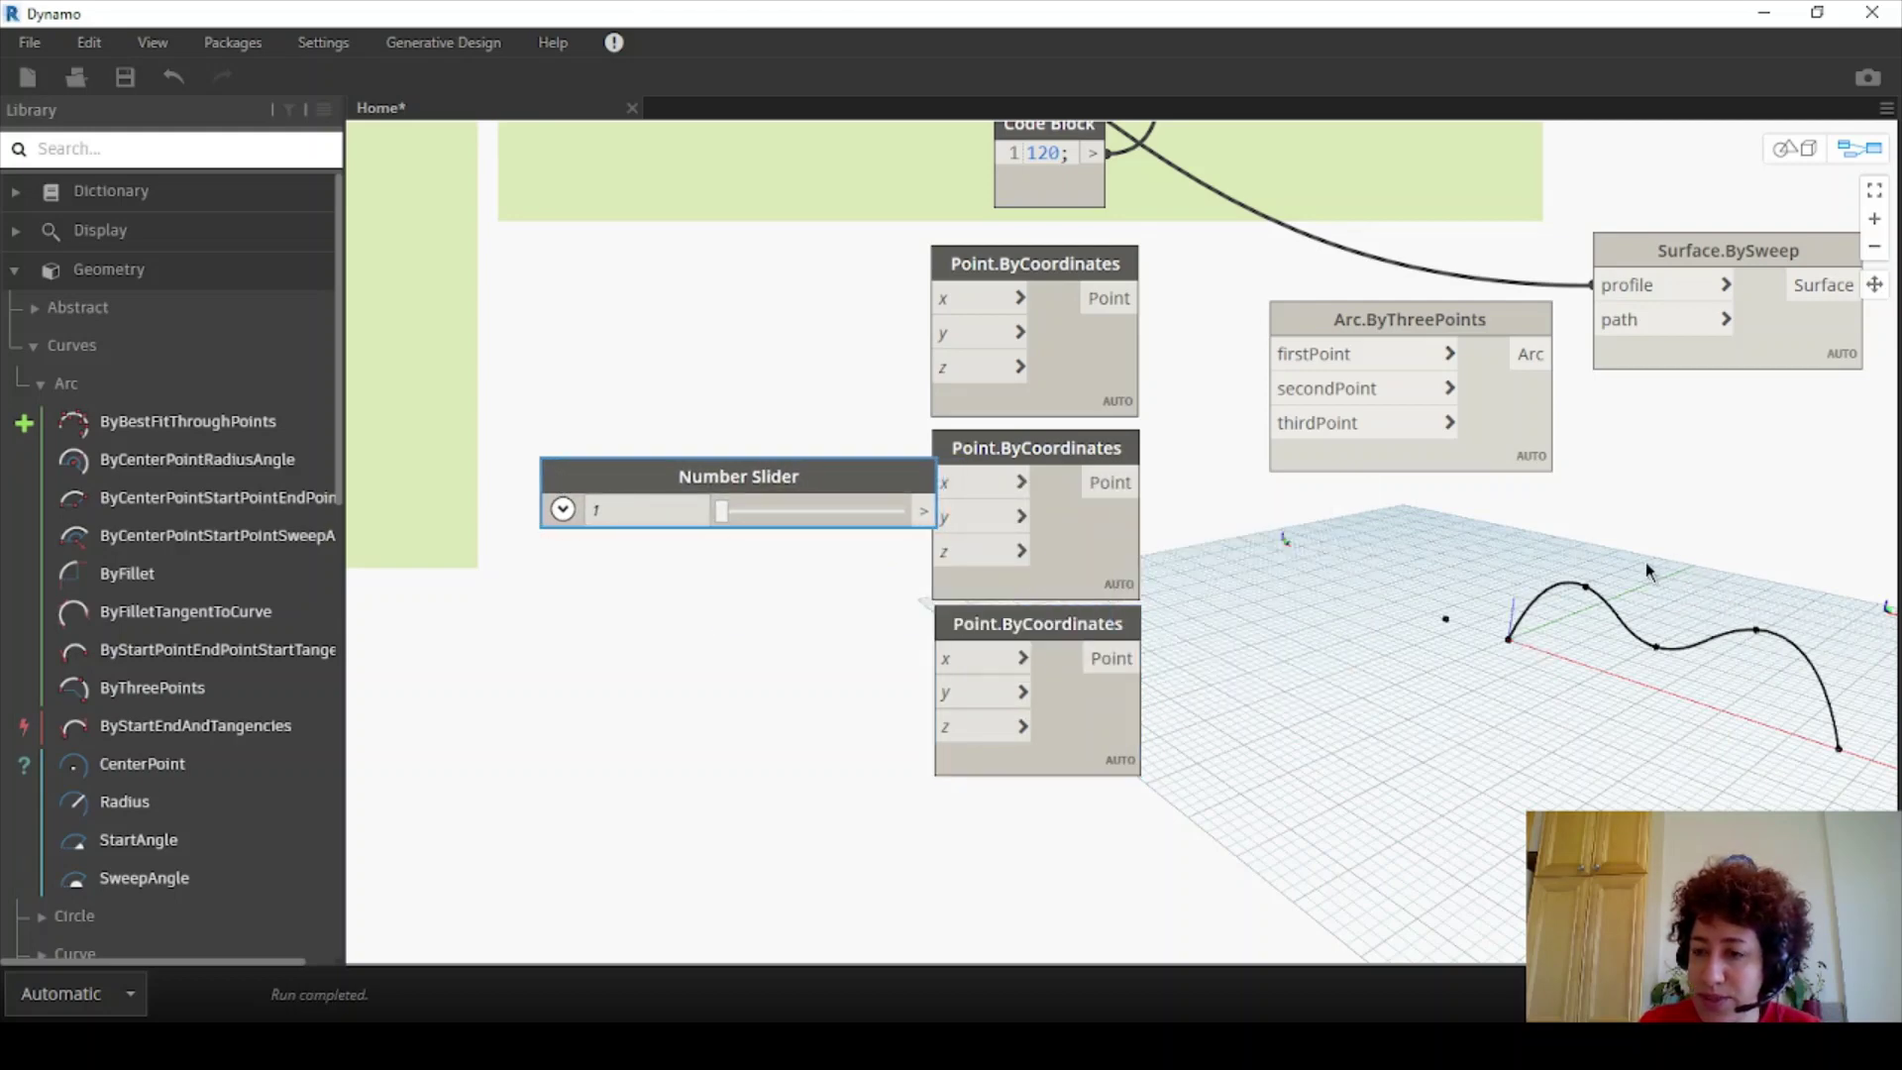
- Give the Number Slider a range of -30 to 0 and adjust its value
{"action": "left_click_drag", "start_coordinate": [662, 477], "coordinate": [580, 460]}
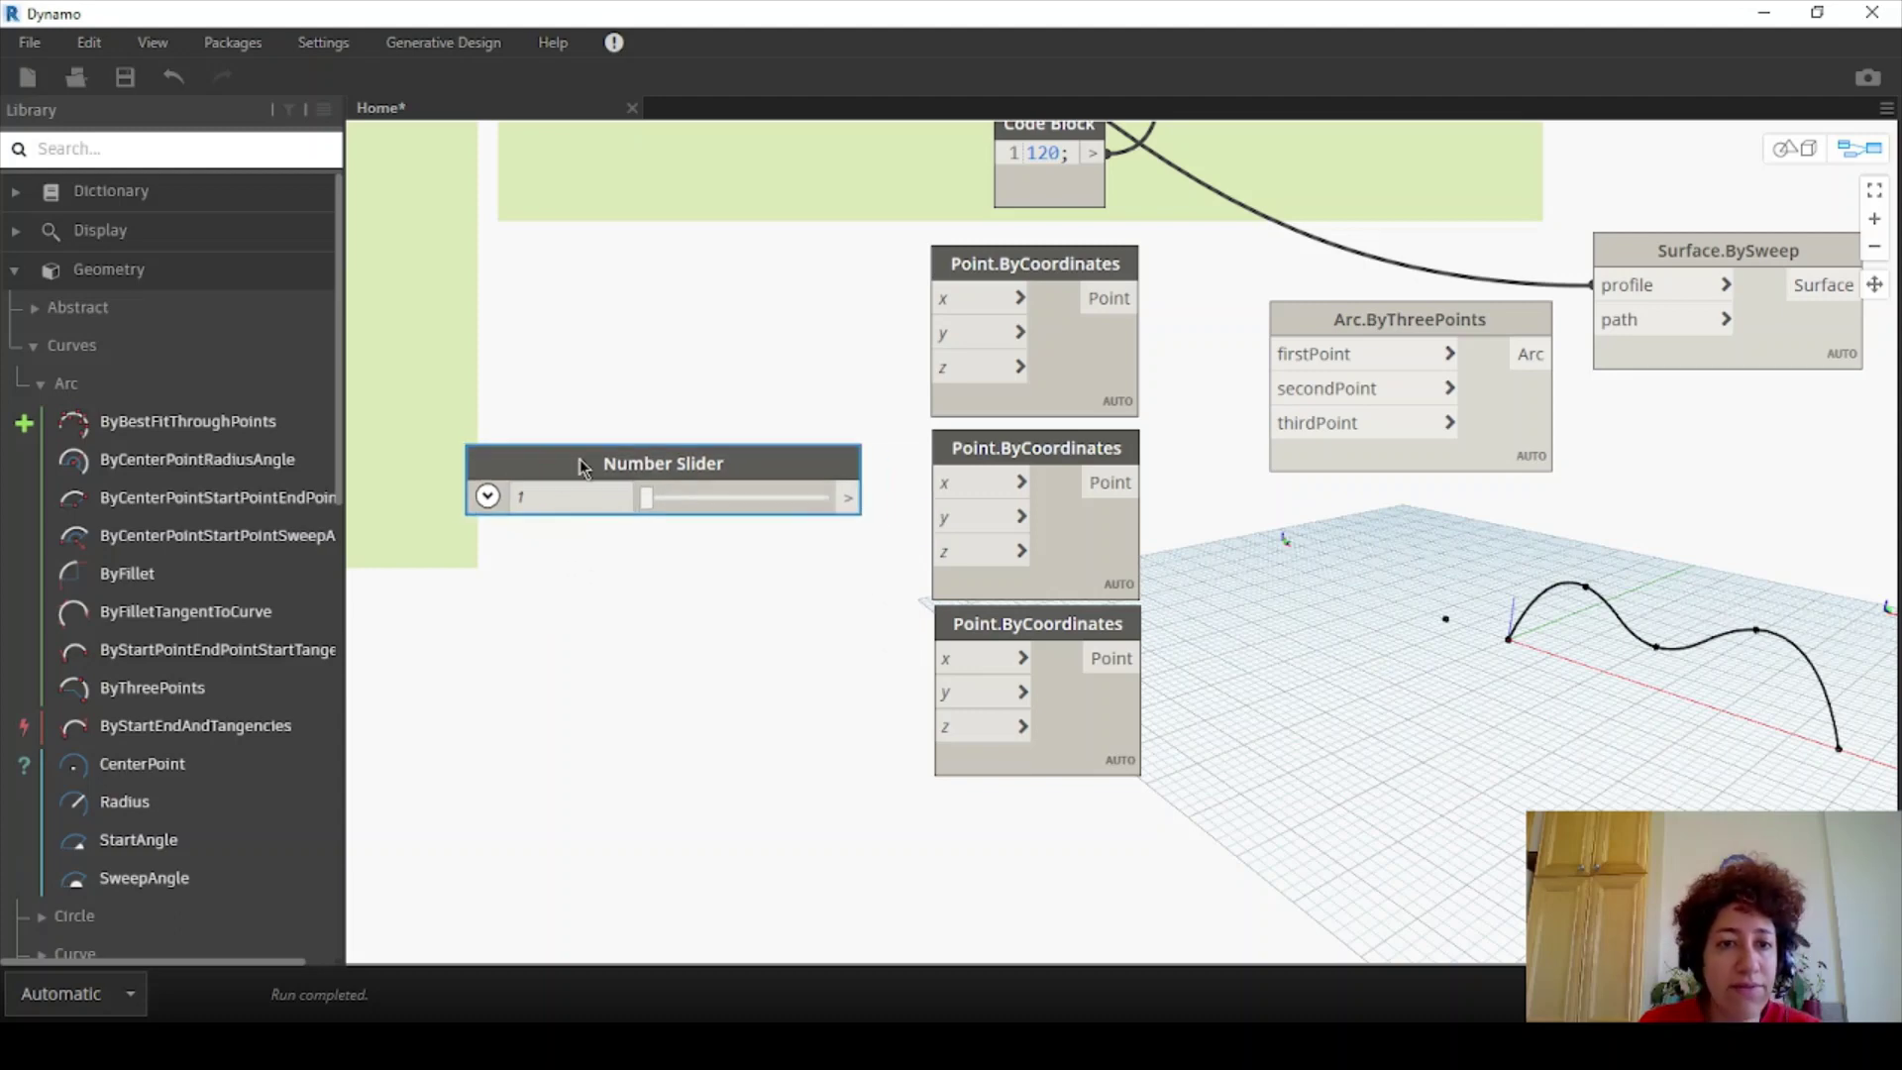
{"action": "left_click", "coordinate": [480, 493]}
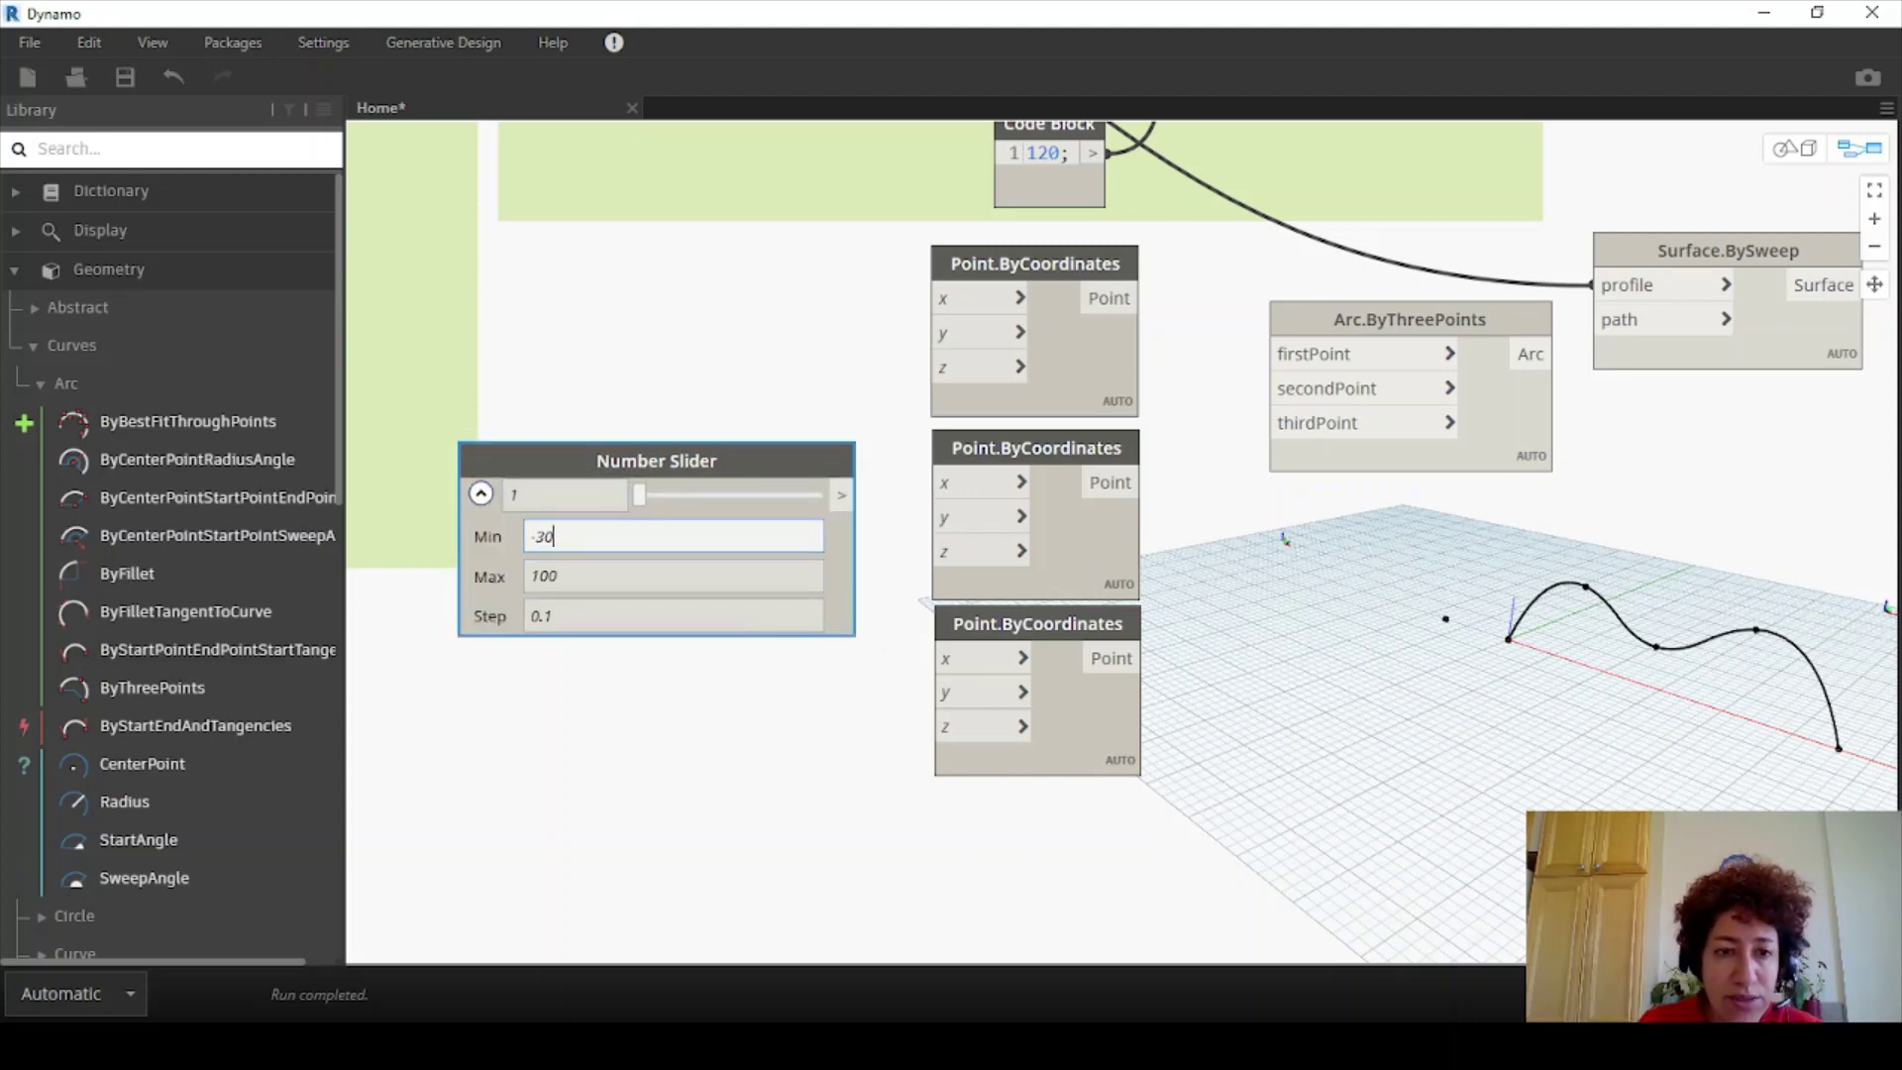
{"action": "type", "text": "-30"}
{"action": "left_click", "coordinate": [599, 577]}
{"action": "type", "text": "0"}
{"action": "left_click", "coordinate": [644, 709]}
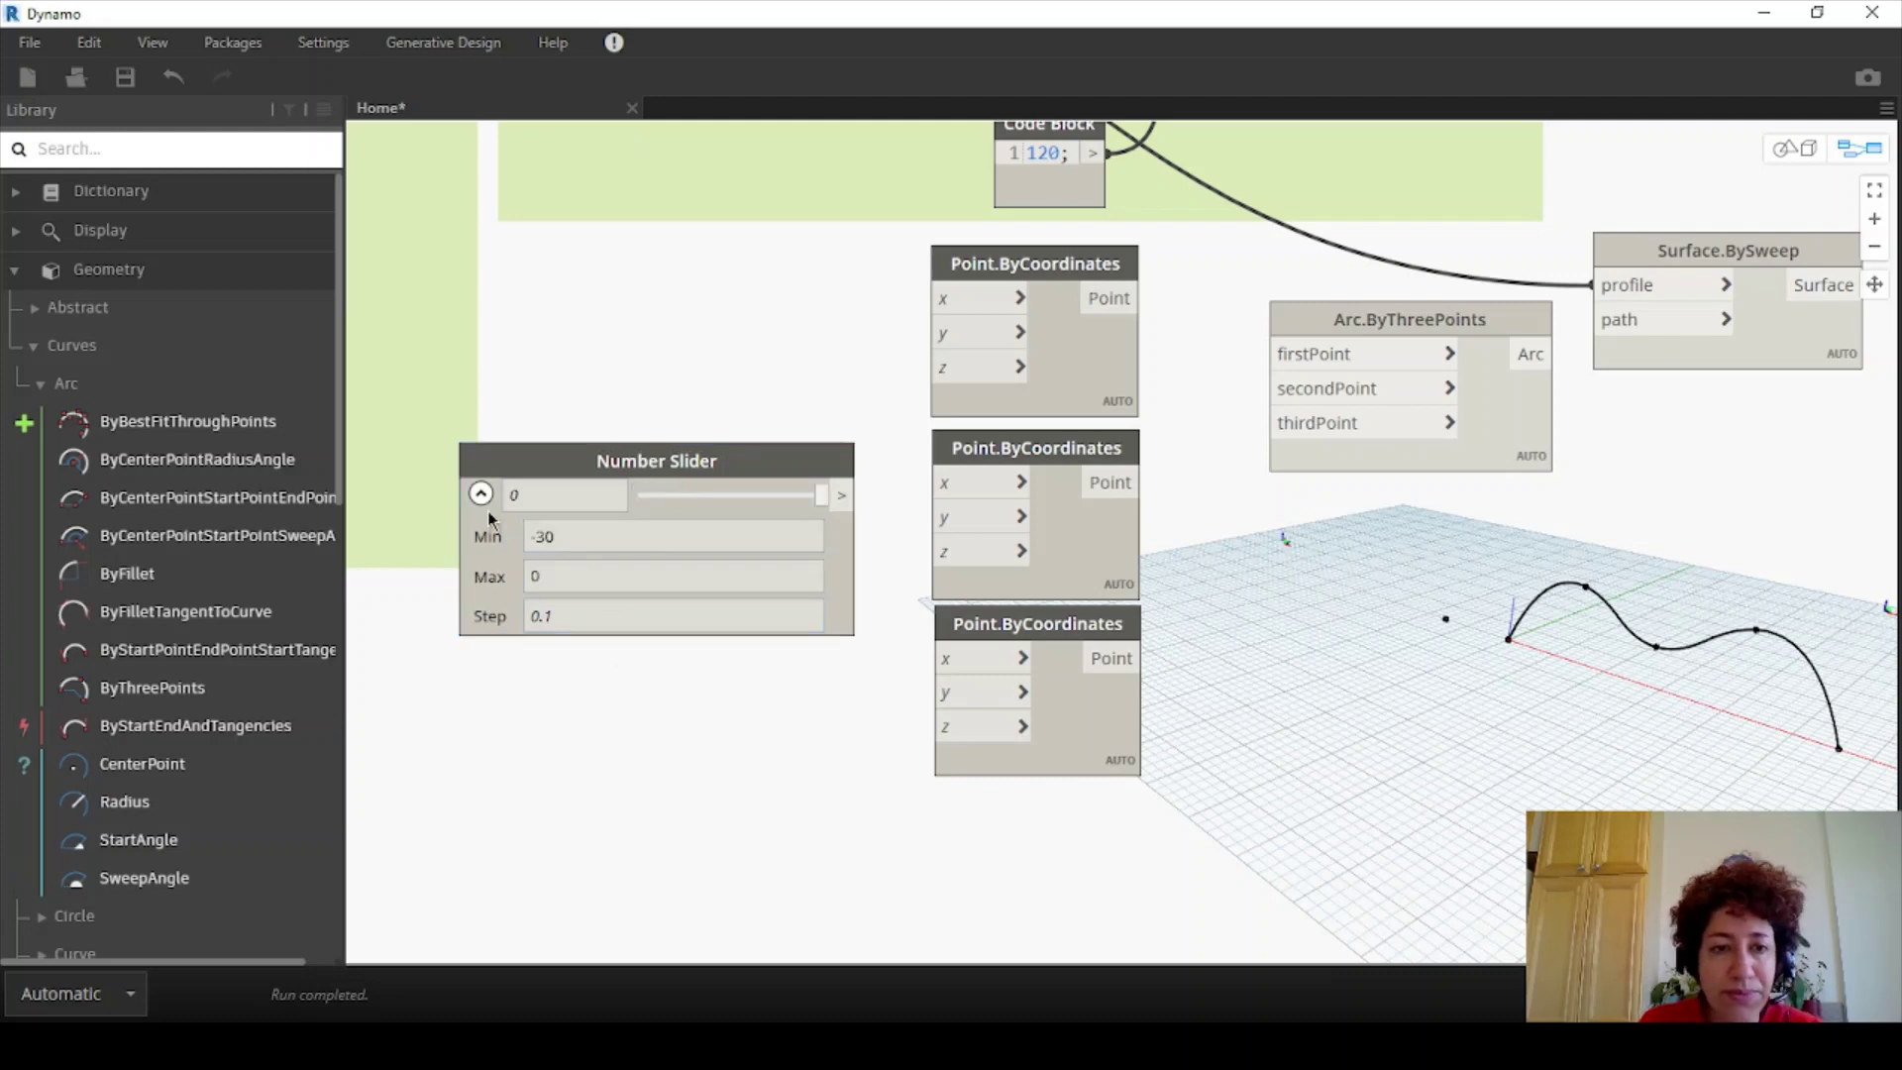
{"action": "left_click", "coordinate": [481, 493]}
{"action": "left_click_drag", "start_coordinate": [763, 475], "coordinate": [932, 516]}
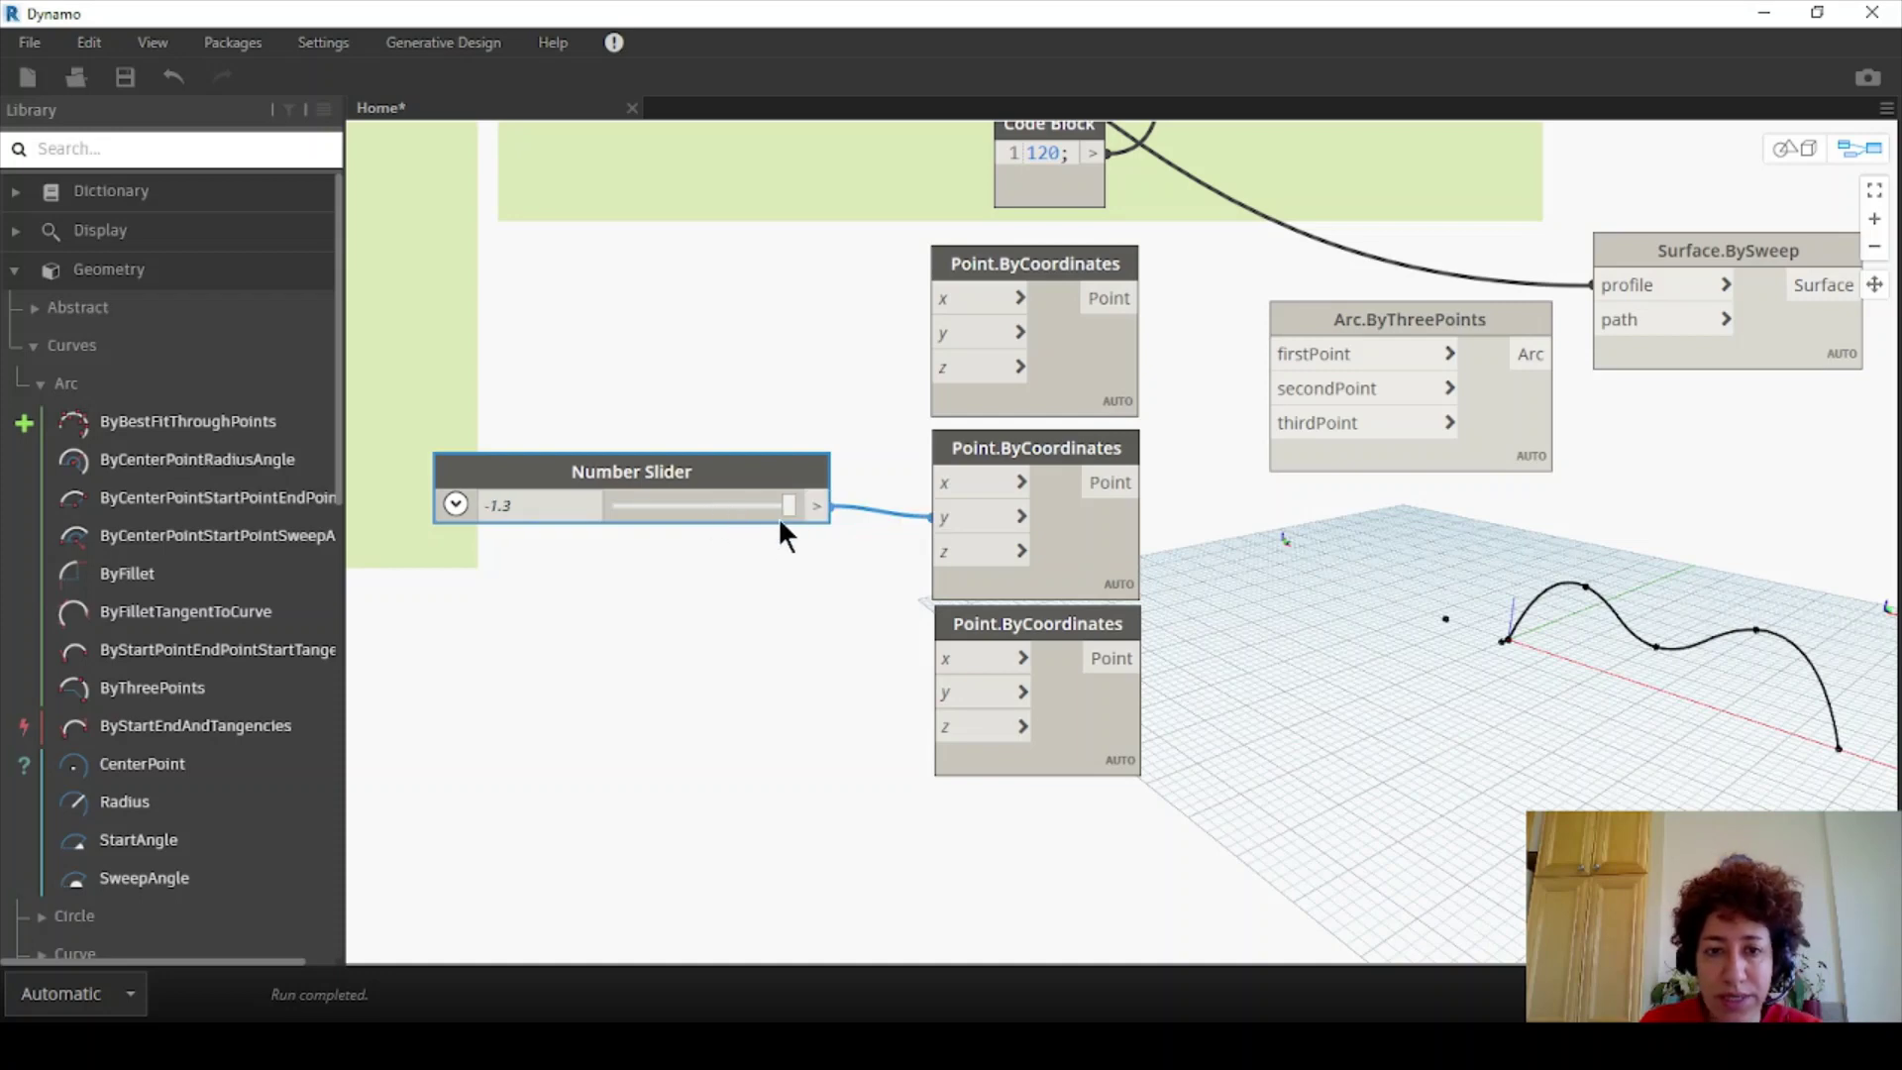
{"action": "left_click_drag", "start_coordinate": [791, 511], "coordinate": [751, 508]}
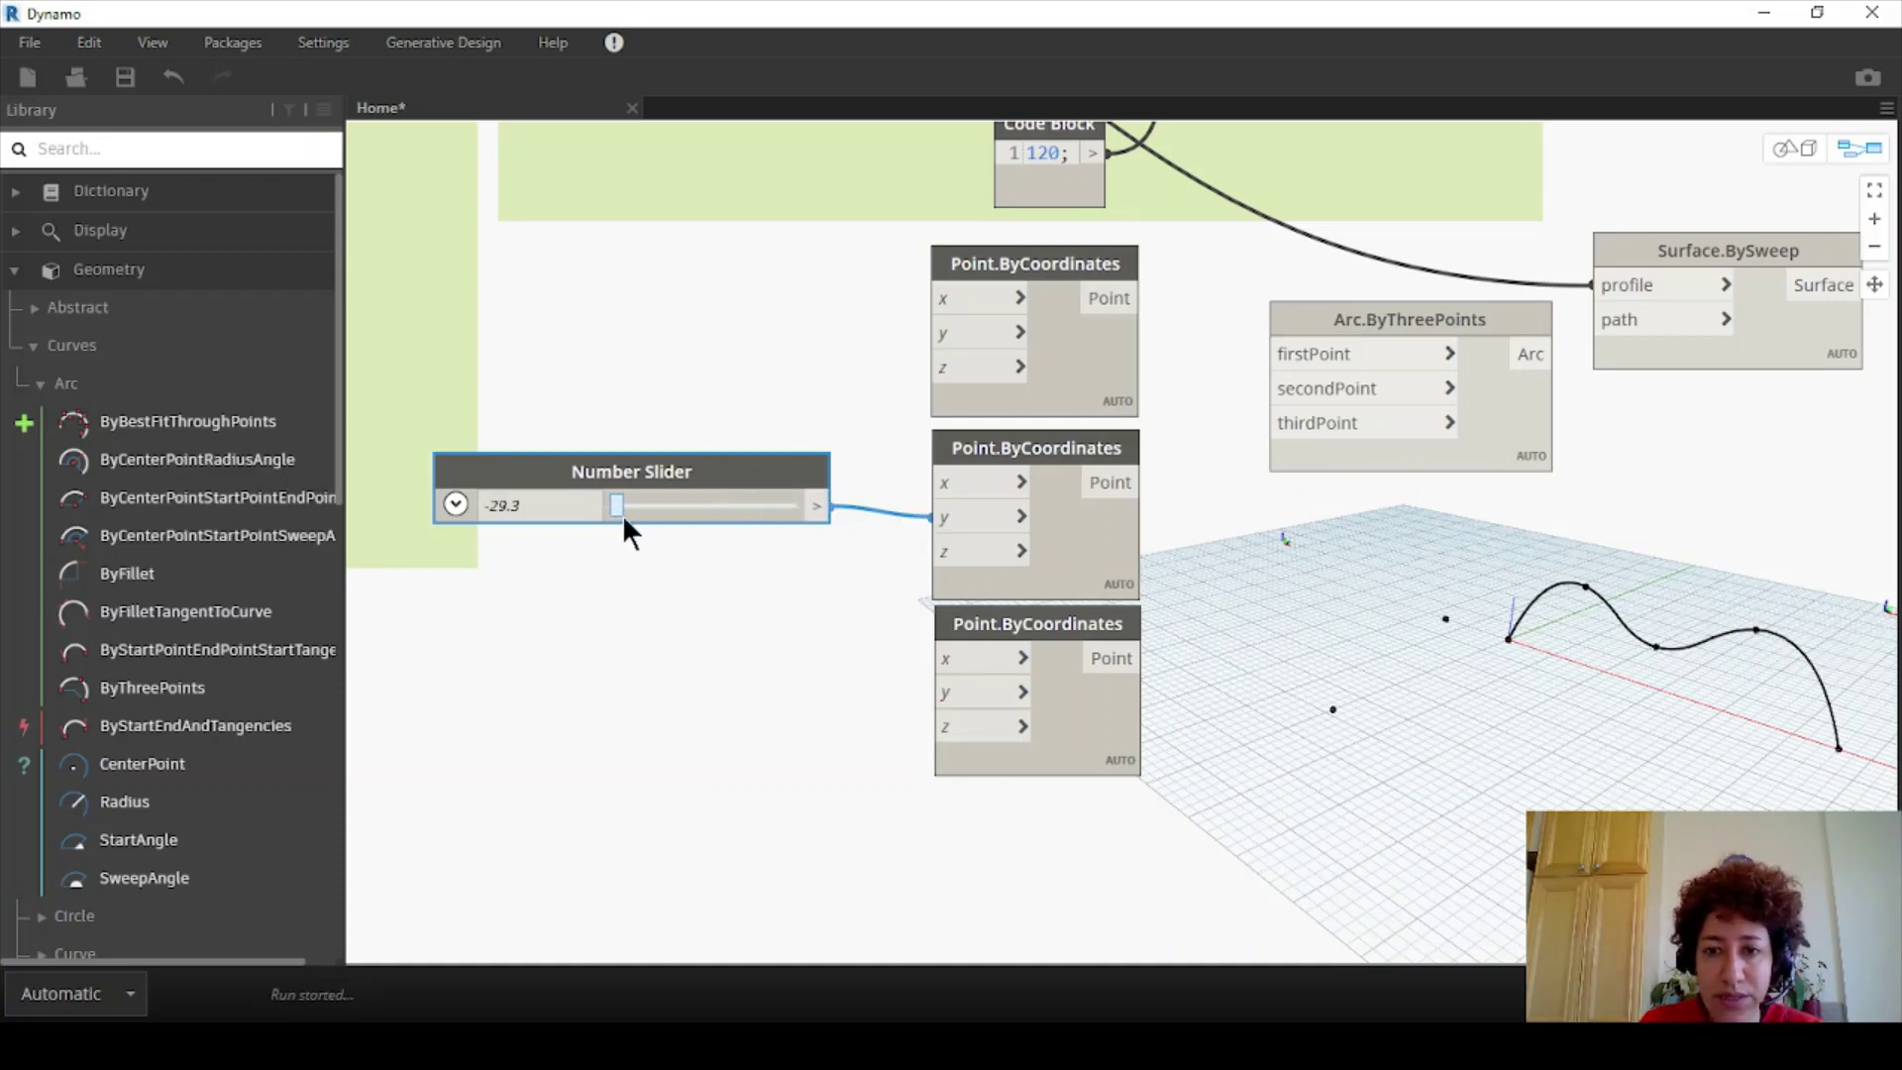
{"action": "left_click_drag", "start_coordinate": [624, 521], "coordinate": [695, 528]}
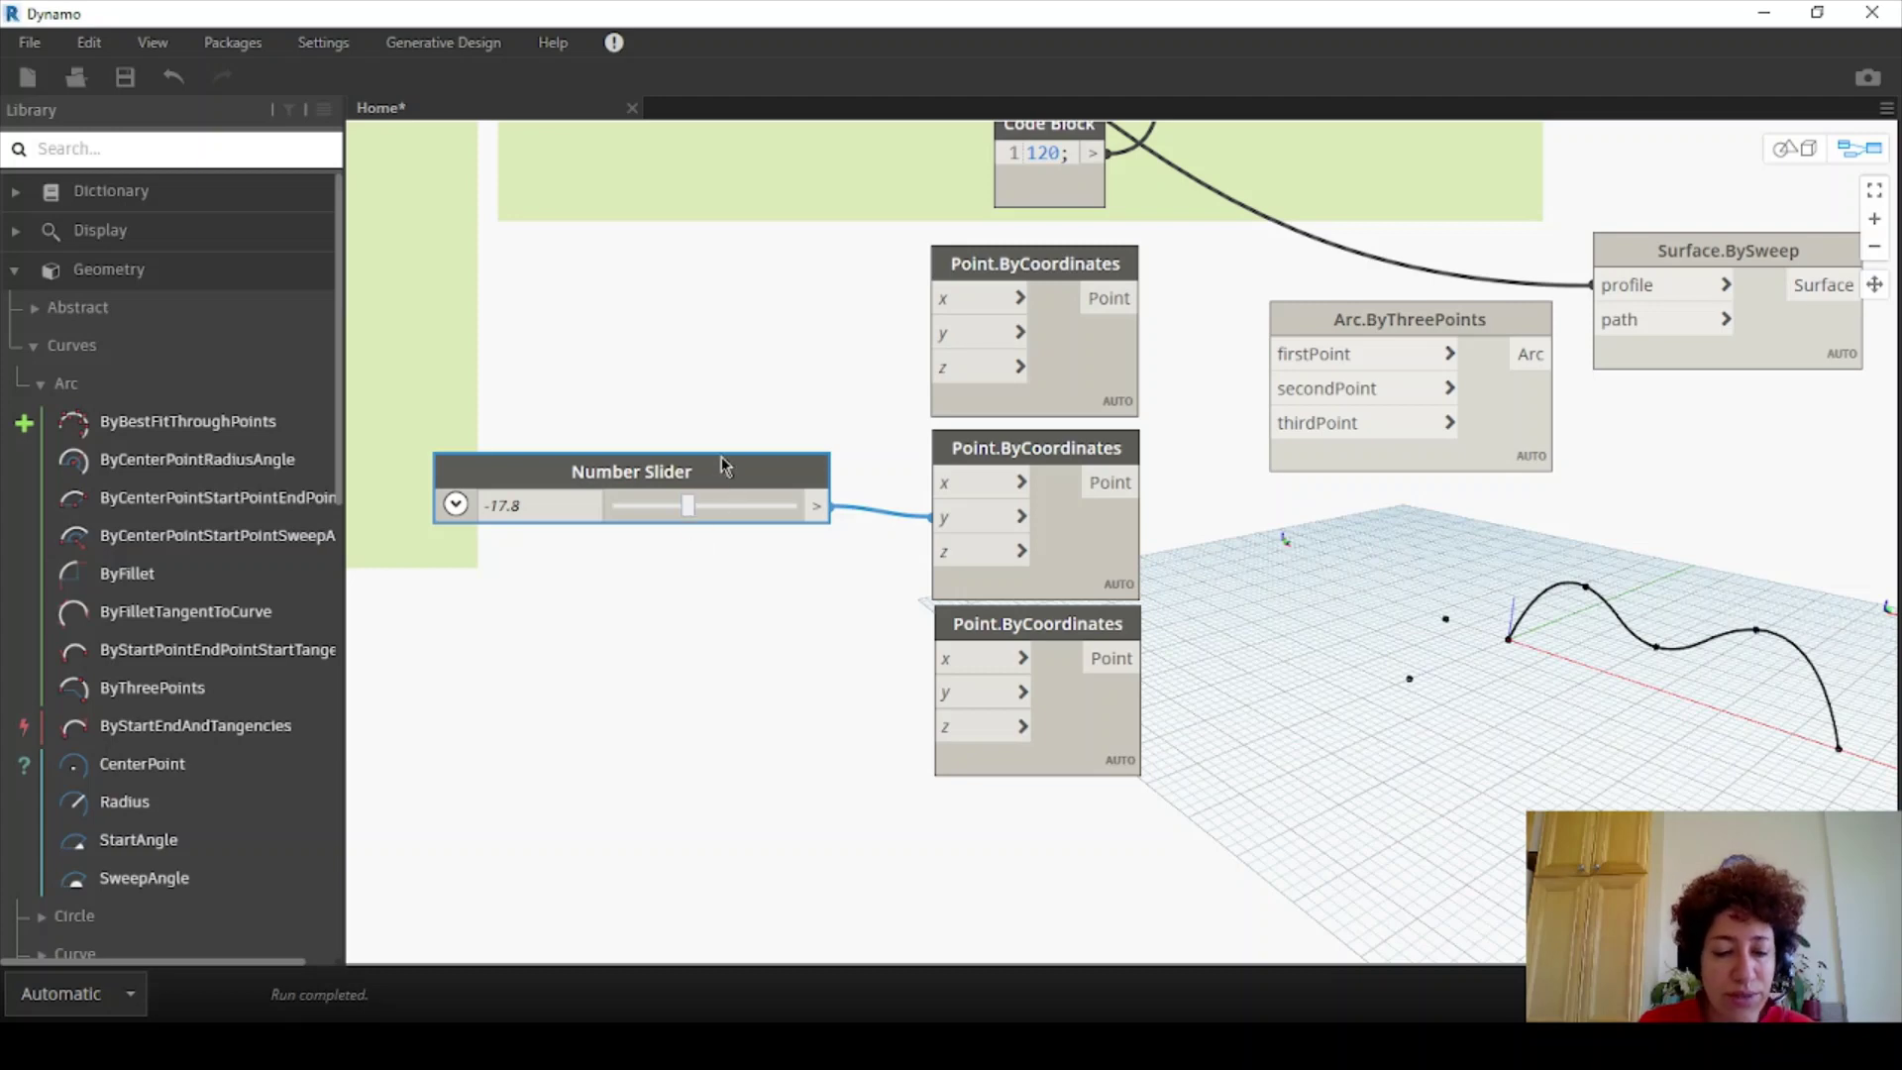
- Duplicate the slider into the lower point's y input, setting sliders to -30 and -23.4
{"action": "key", "text": "ctrl+c"}
{"action": "key", "text": "ctrl+v"}
{"action": "left_click_drag", "start_coordinate": [922, 530], "coordinate": [487, 638]}
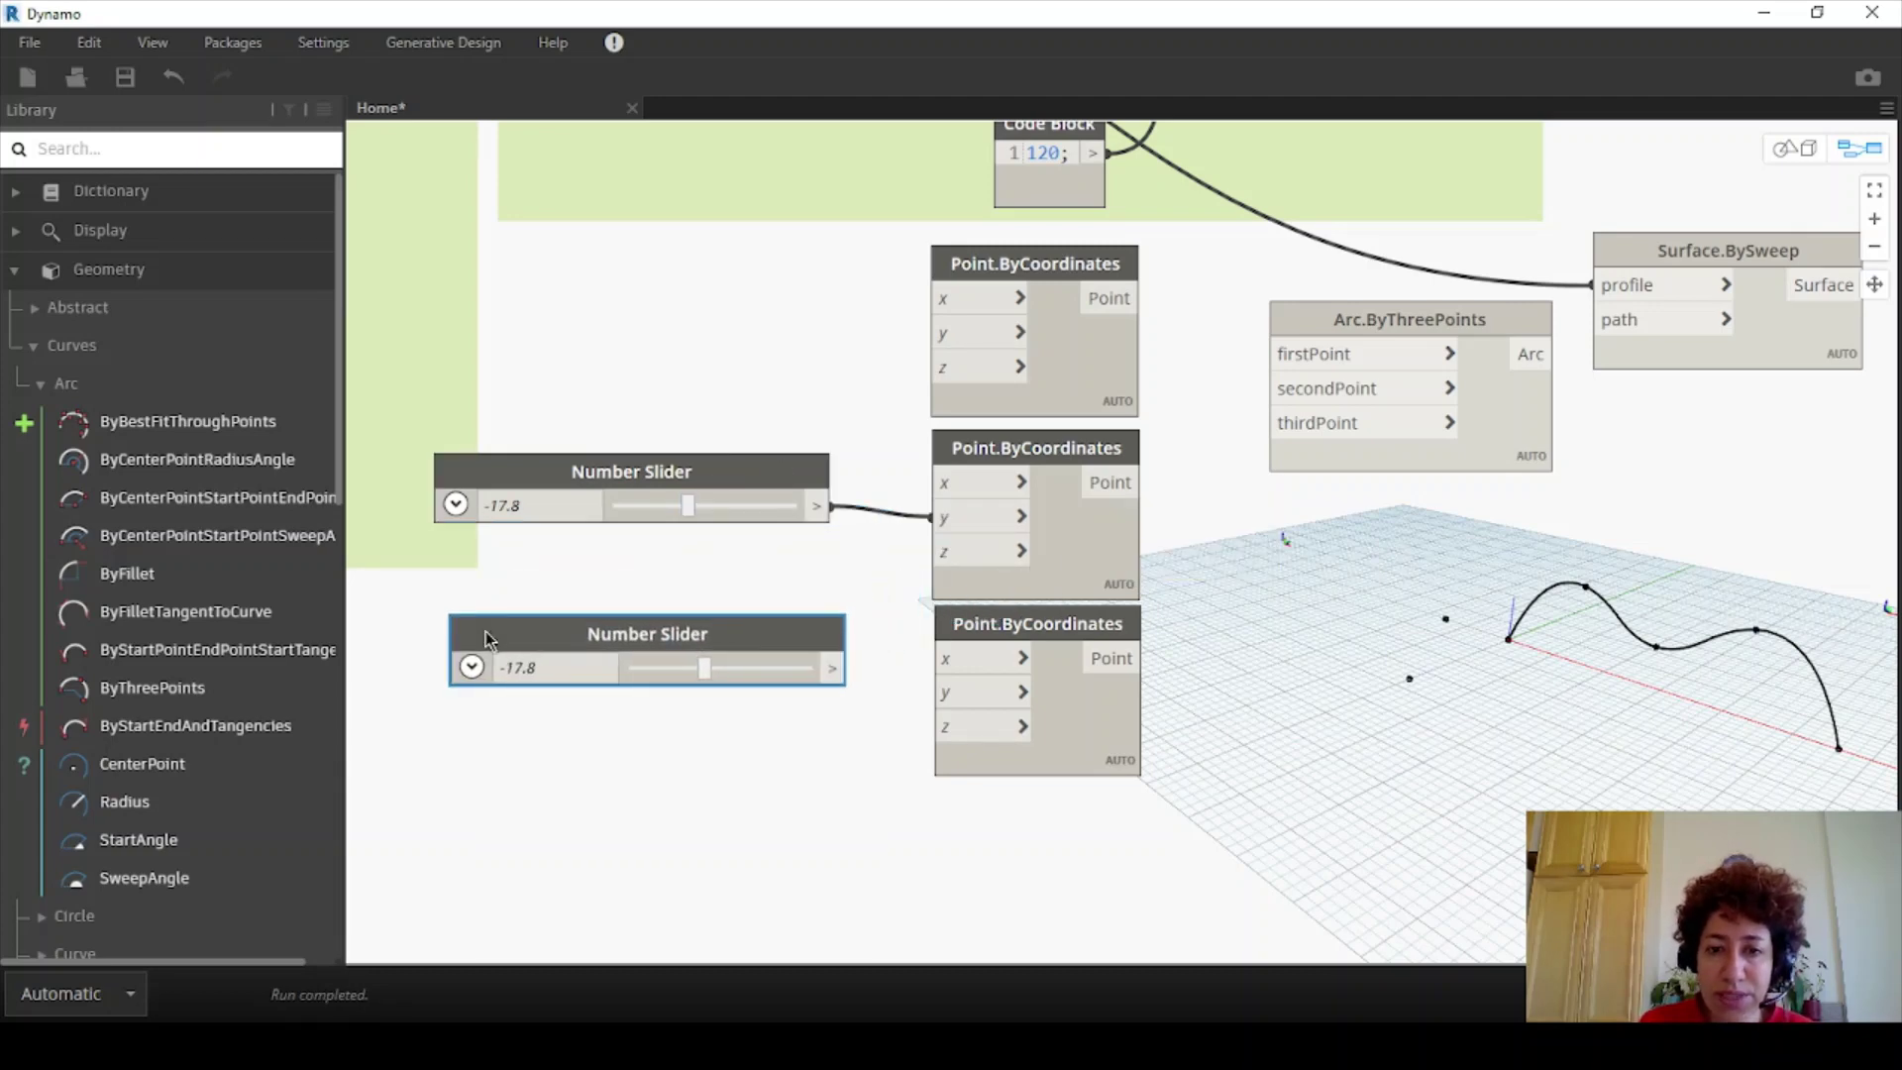
{"action": "left_click_drag", "start_coordinate": [832, 667], "coordinate": [948, 693]}
{"action": "left_click", "coordinate": [948, 694]}
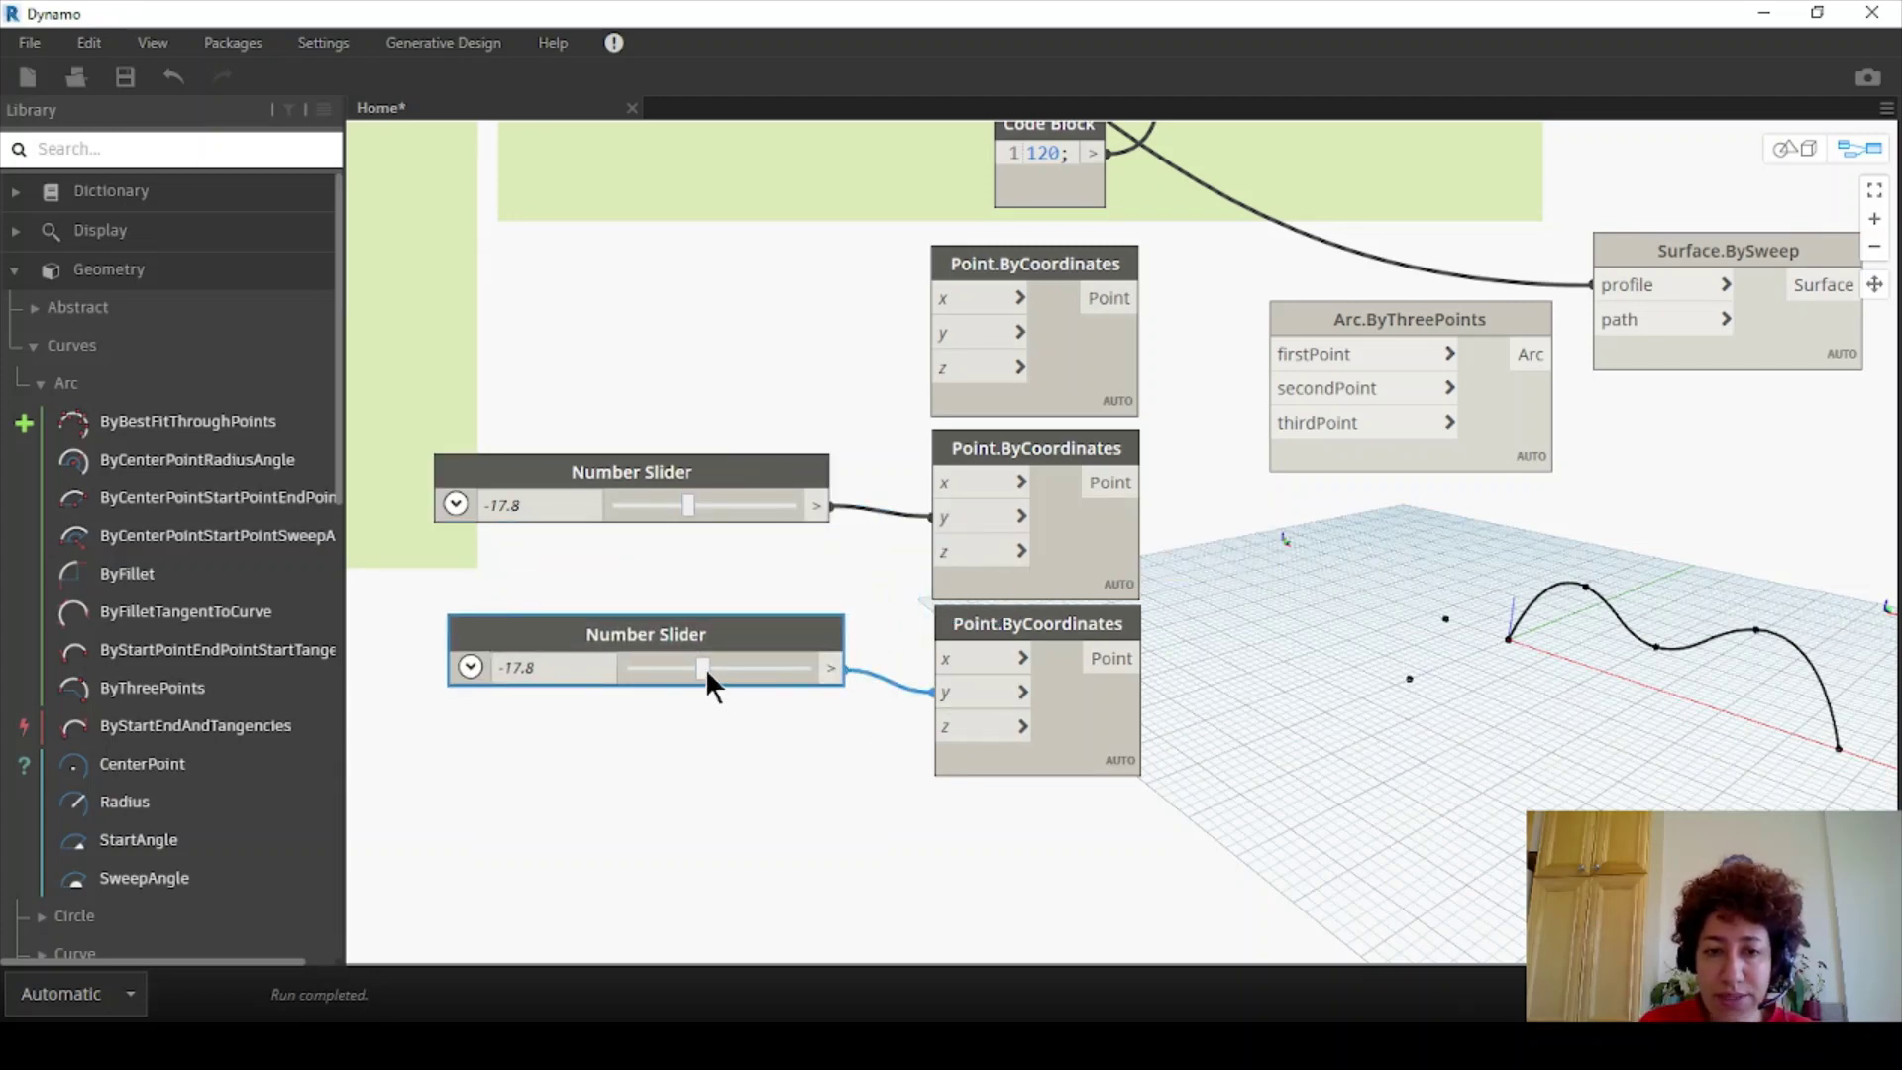
{"action": "left_click_drag", "start_coordinate": [704, 668], "coordinate": [592, 680]}
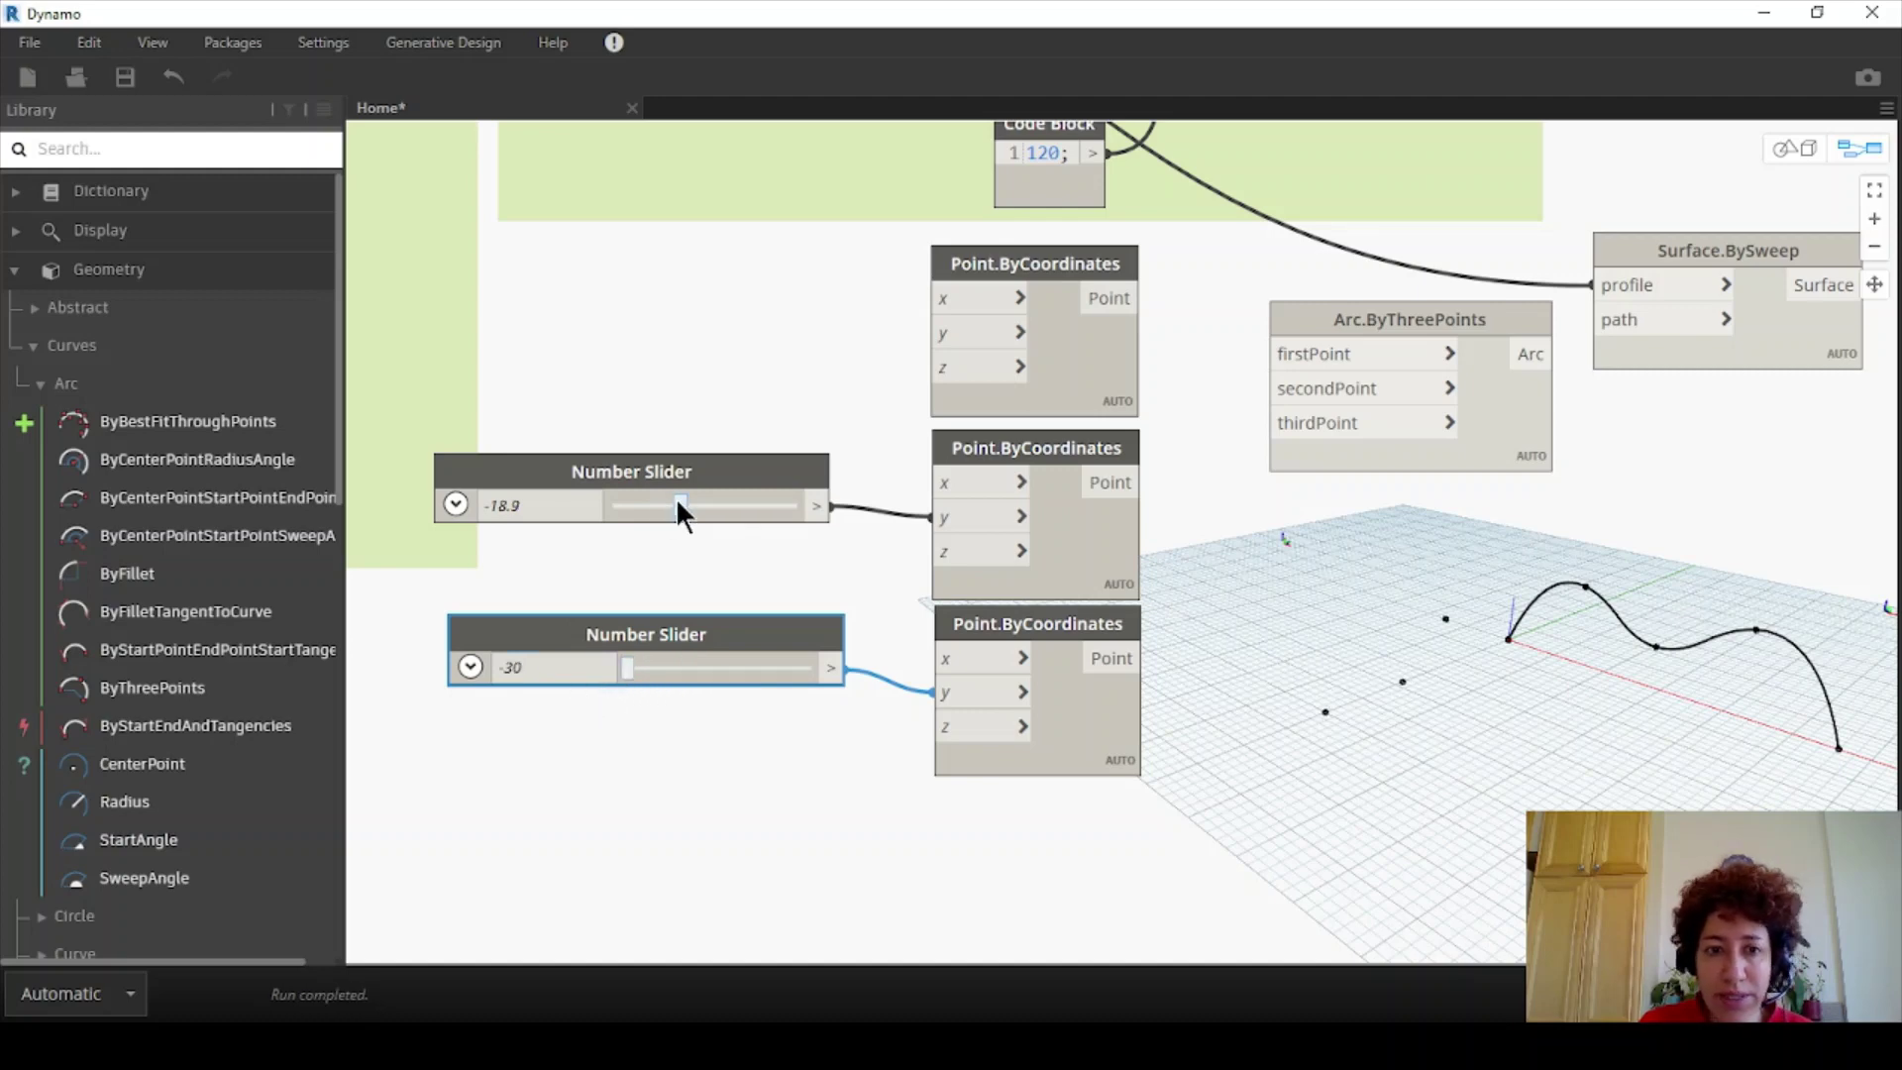
{"action": "left_click_drag", "start_coordinate": [676, 503], "coordinate": [650, 503]}
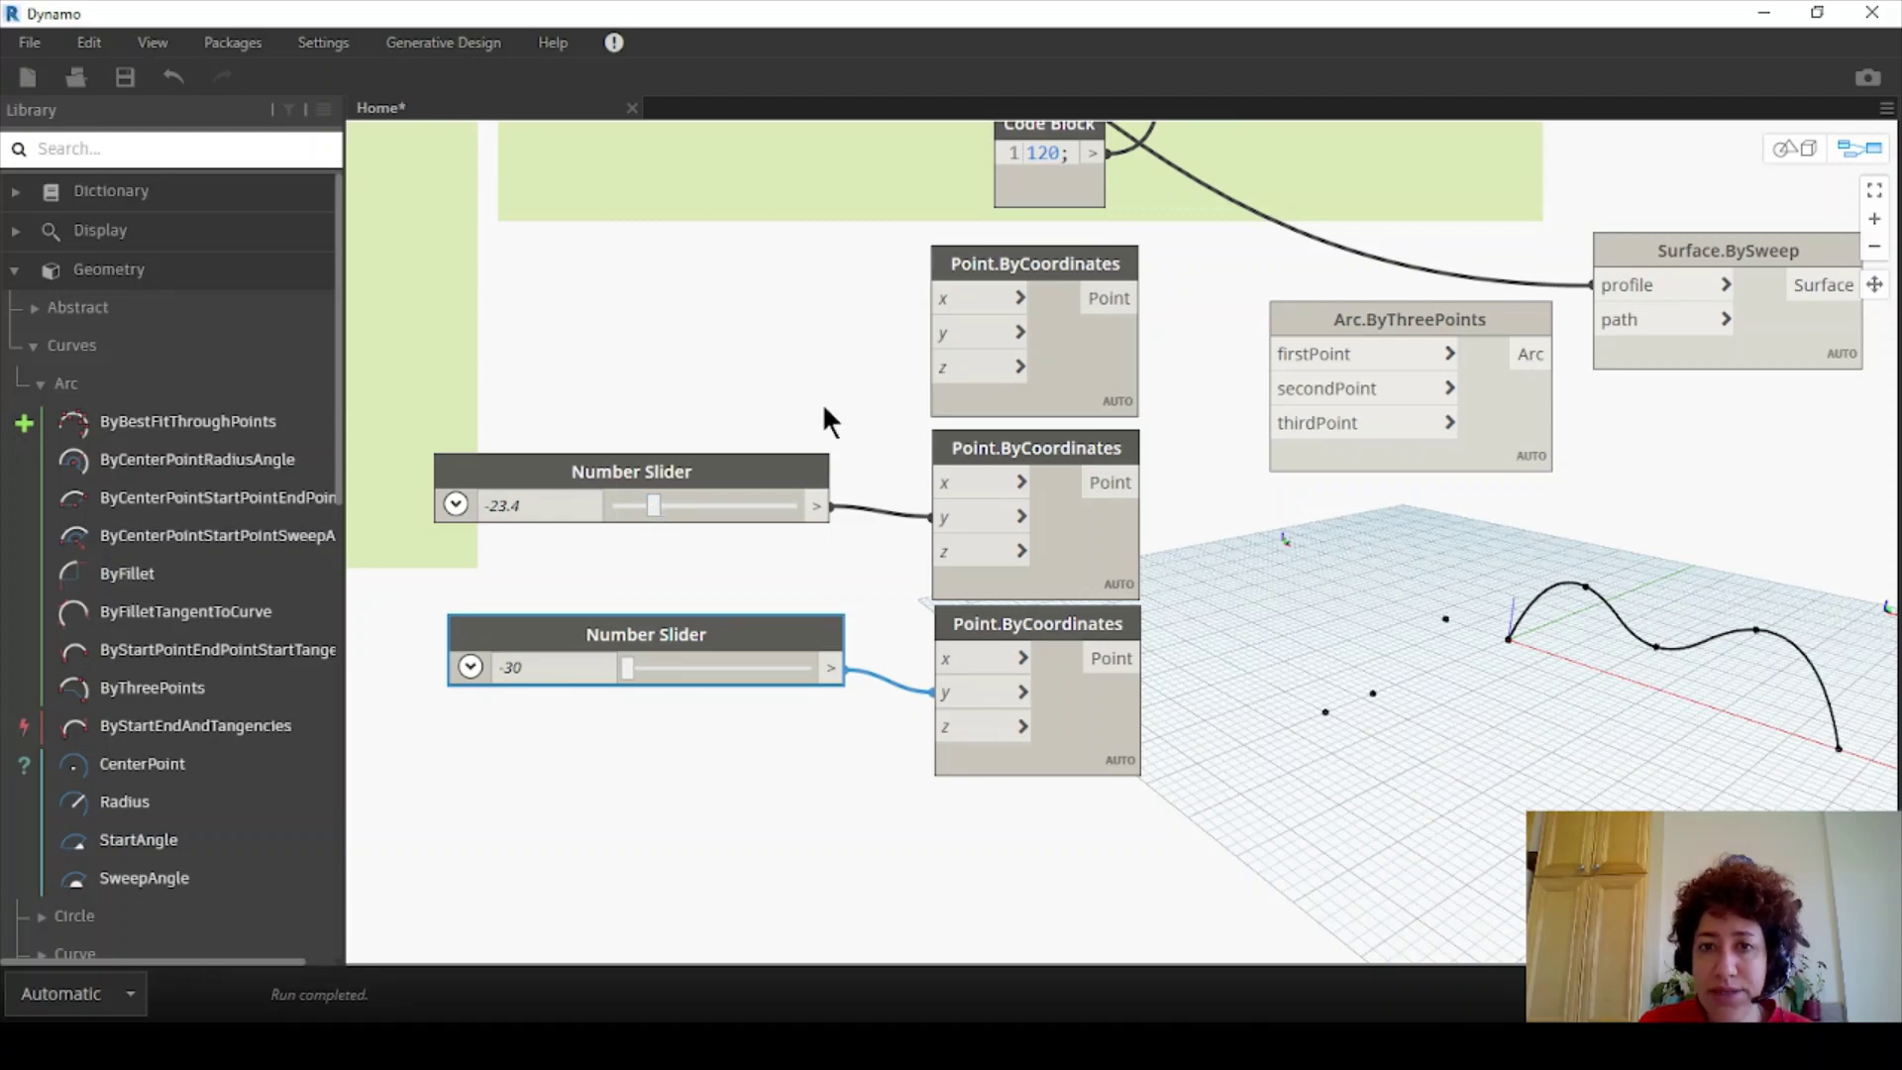
{"action": "middle_click_drag", "start_coordinate": [822, 402], "coordinate": [804, 443]}
{"action": "scroll", "coordinate": [810, 594], "scroll_direction": "down", "scroll_amount": 3}
{"action": "middle_click_drag", "start_coordinate": [810, 644], "coordinate": [795, 761]}
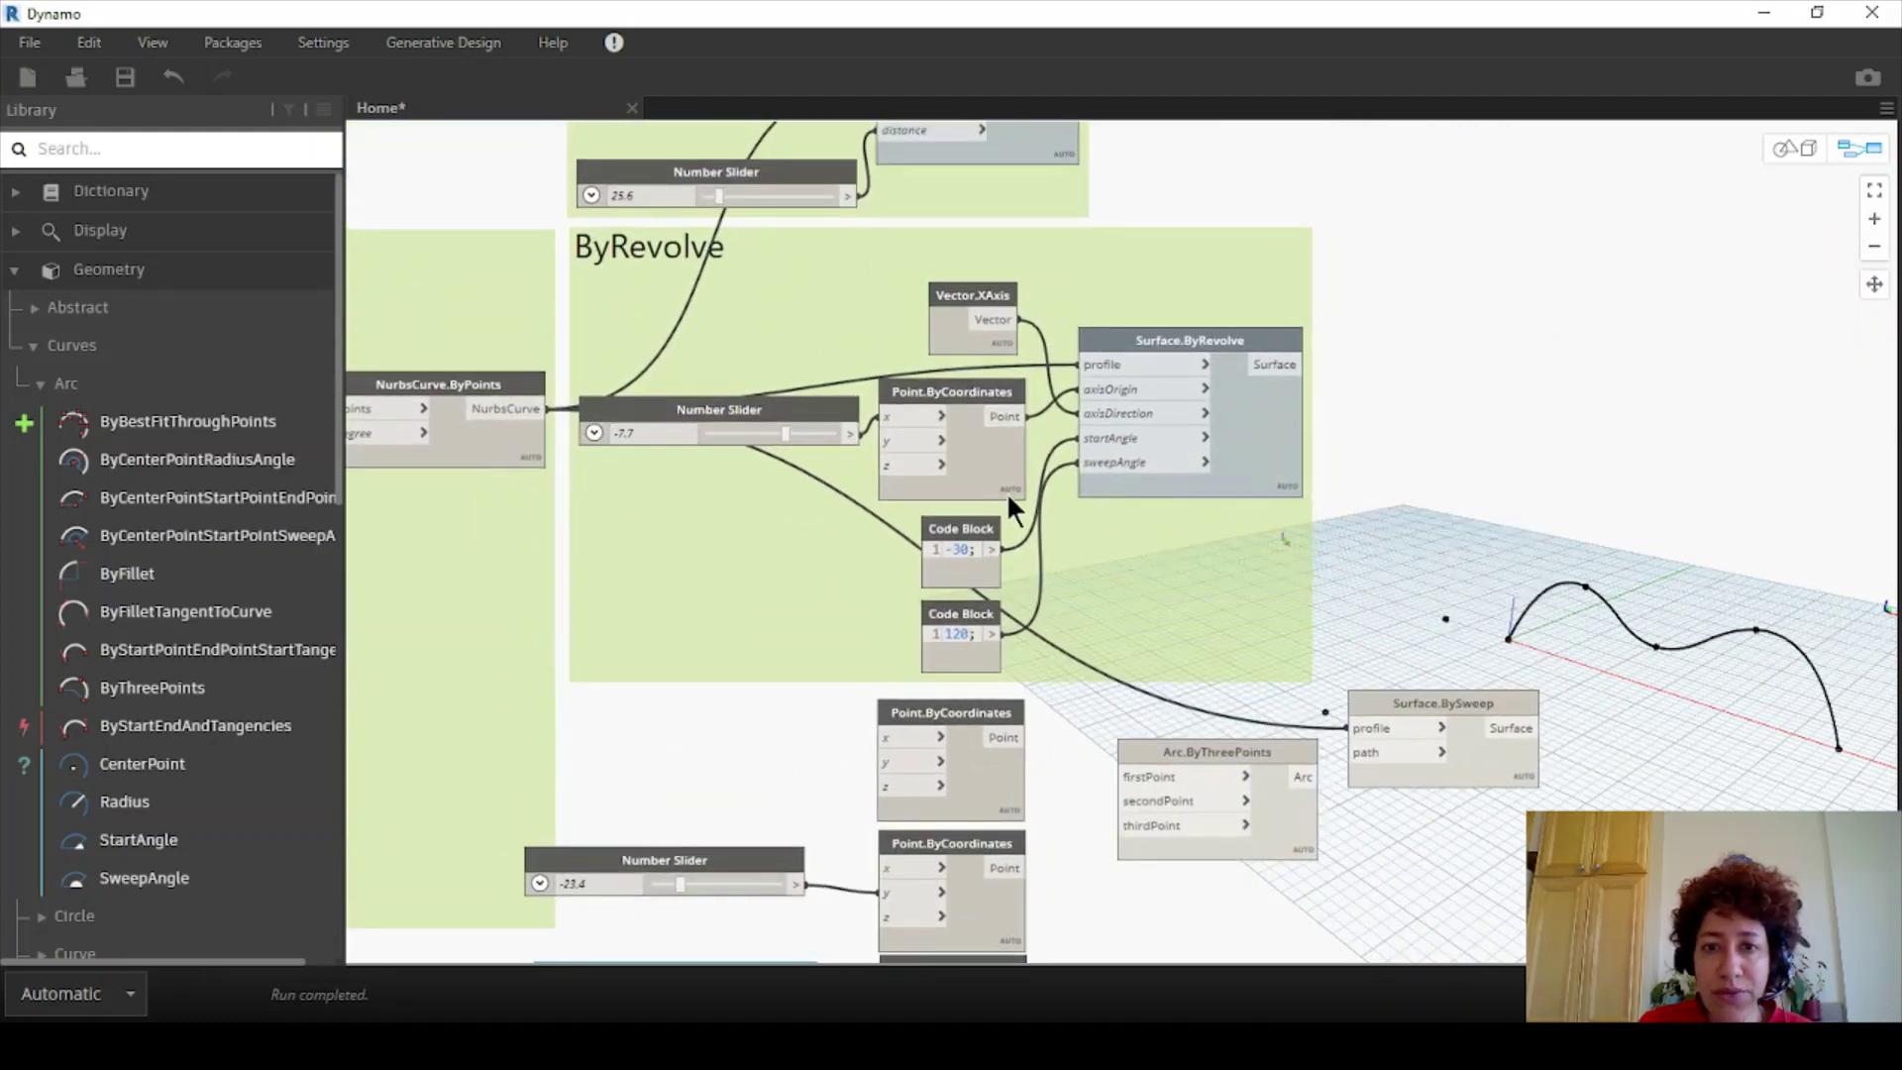
- Turn off Preview for the ByRevolve group's Point.ByCoordinates node
{"action": "scroll", "coordinate": [1010, 510], "scroll_direction": "up", "scroll_amount": 1}
{"action": "right_click", "coordinate": [962, 361]}
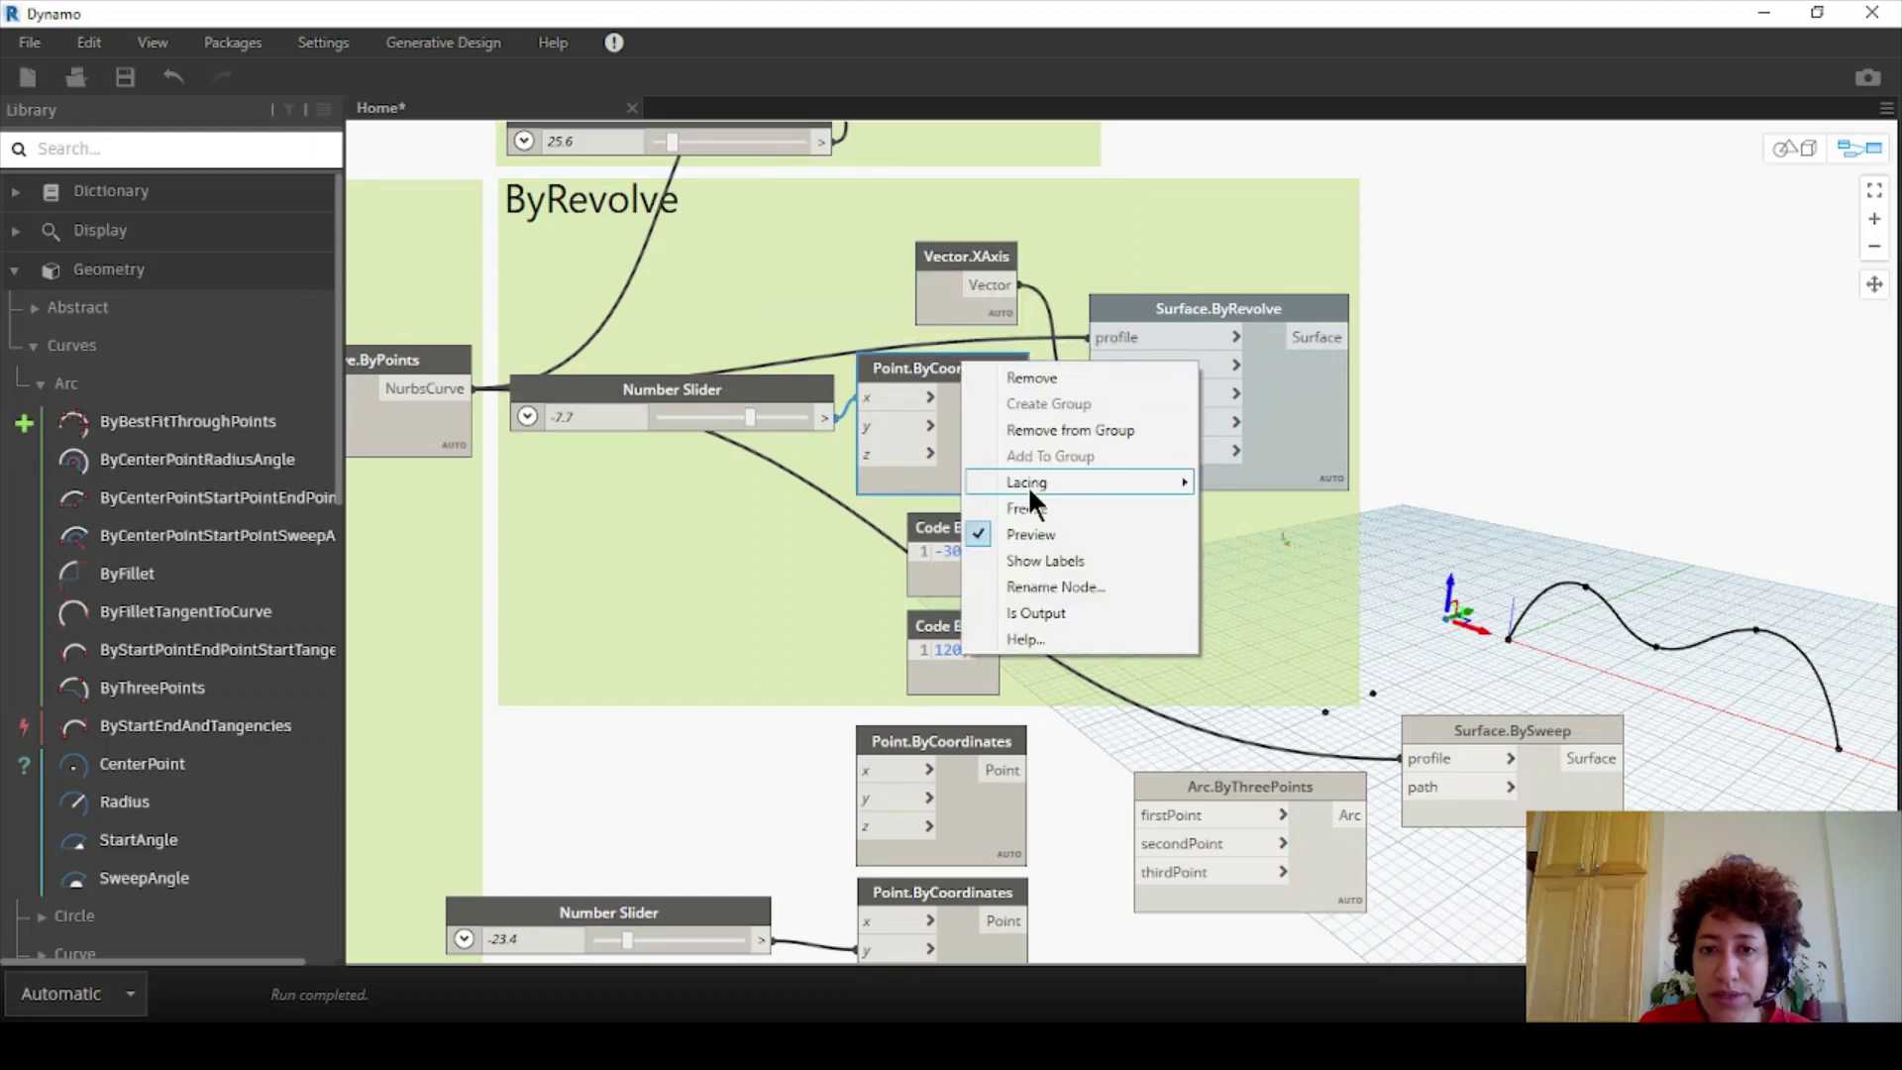
{"action": "left_click", "coordinate": [1026, 534]}
{"action": "middle_click_drag", "start_coordinate": [937, 673], "coordinate": [1039, 276]}
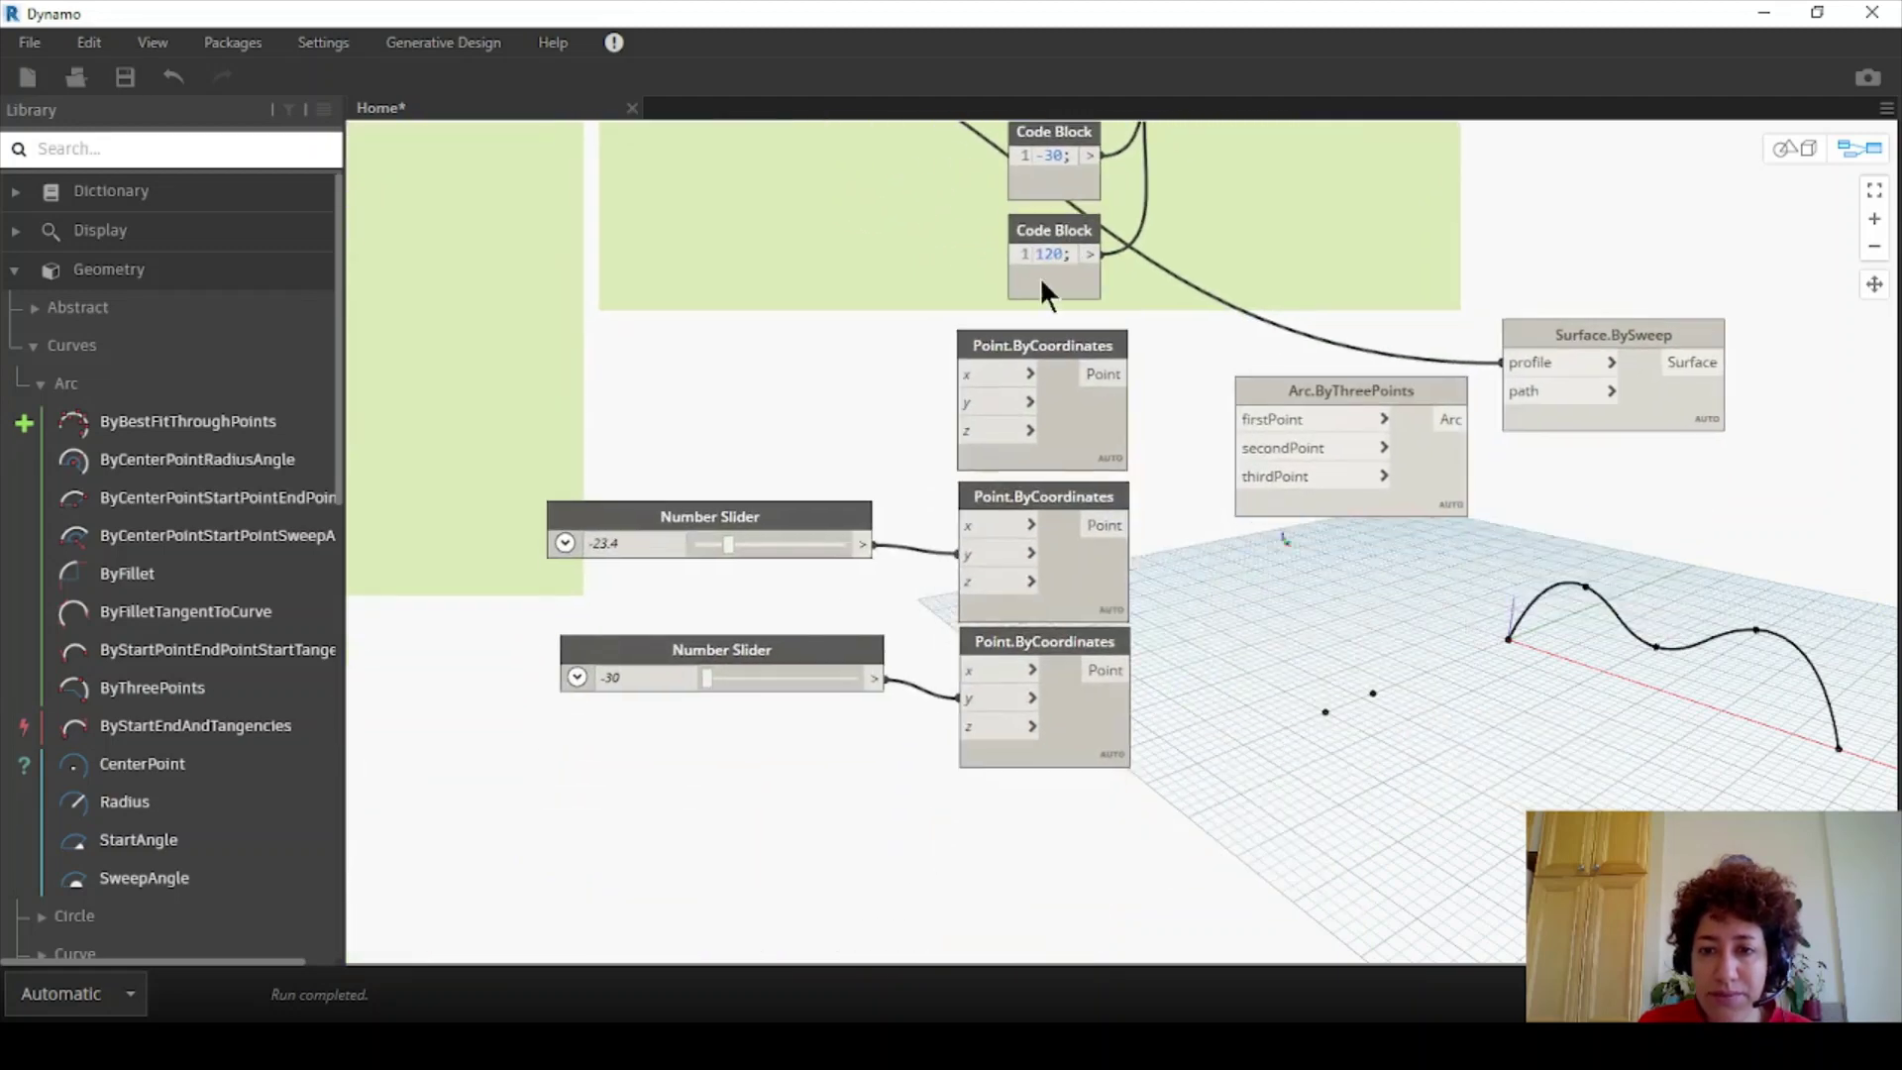
{"action": "scroll", "coordinate": [922, 604], "scroll_direction": "up", "scroll_amount": 3}
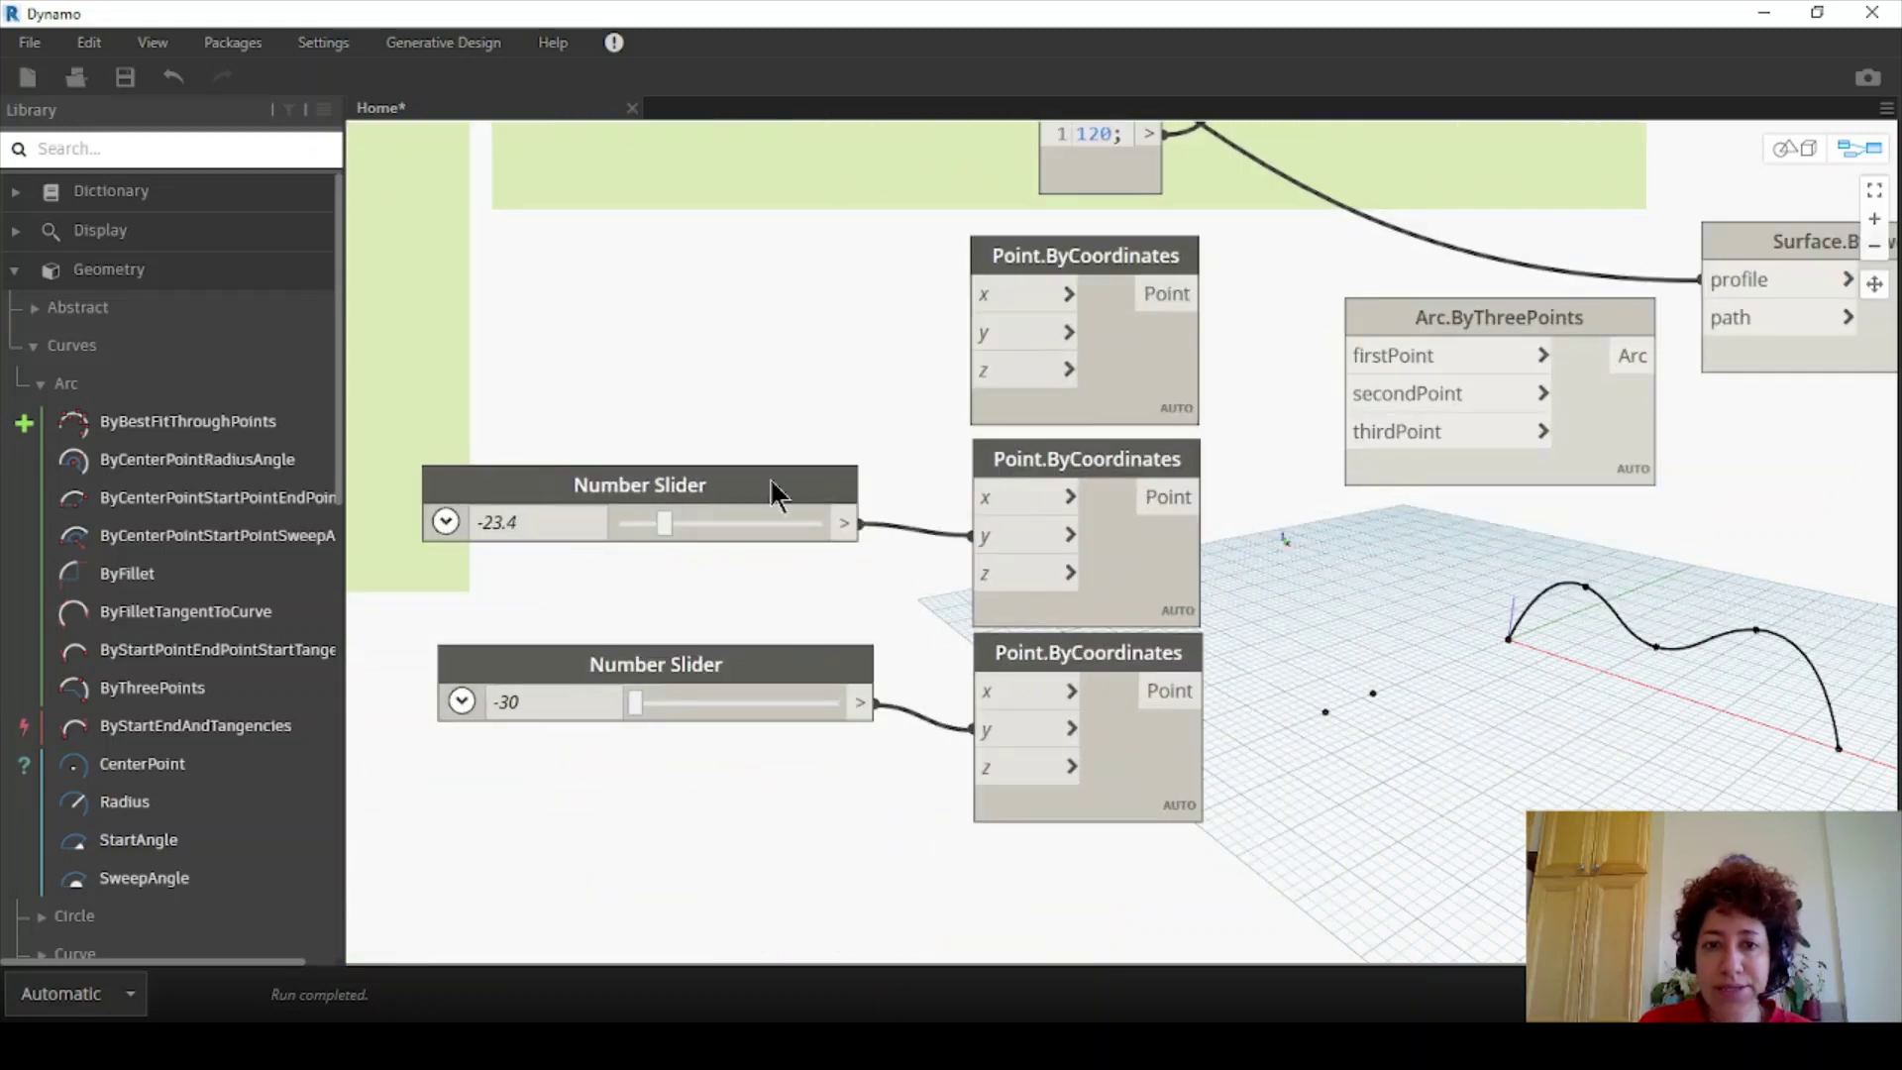
- Add a third slider at -5.8 driving the middle point's x, and align the sliders
{"action": "left_click_drag", "start_coordinate": [772, 480], "coordinate": [781, 436]}
{"action": "left_click_drag", "start_coordinate": [793, 656], "coordinate": [801, 701]}
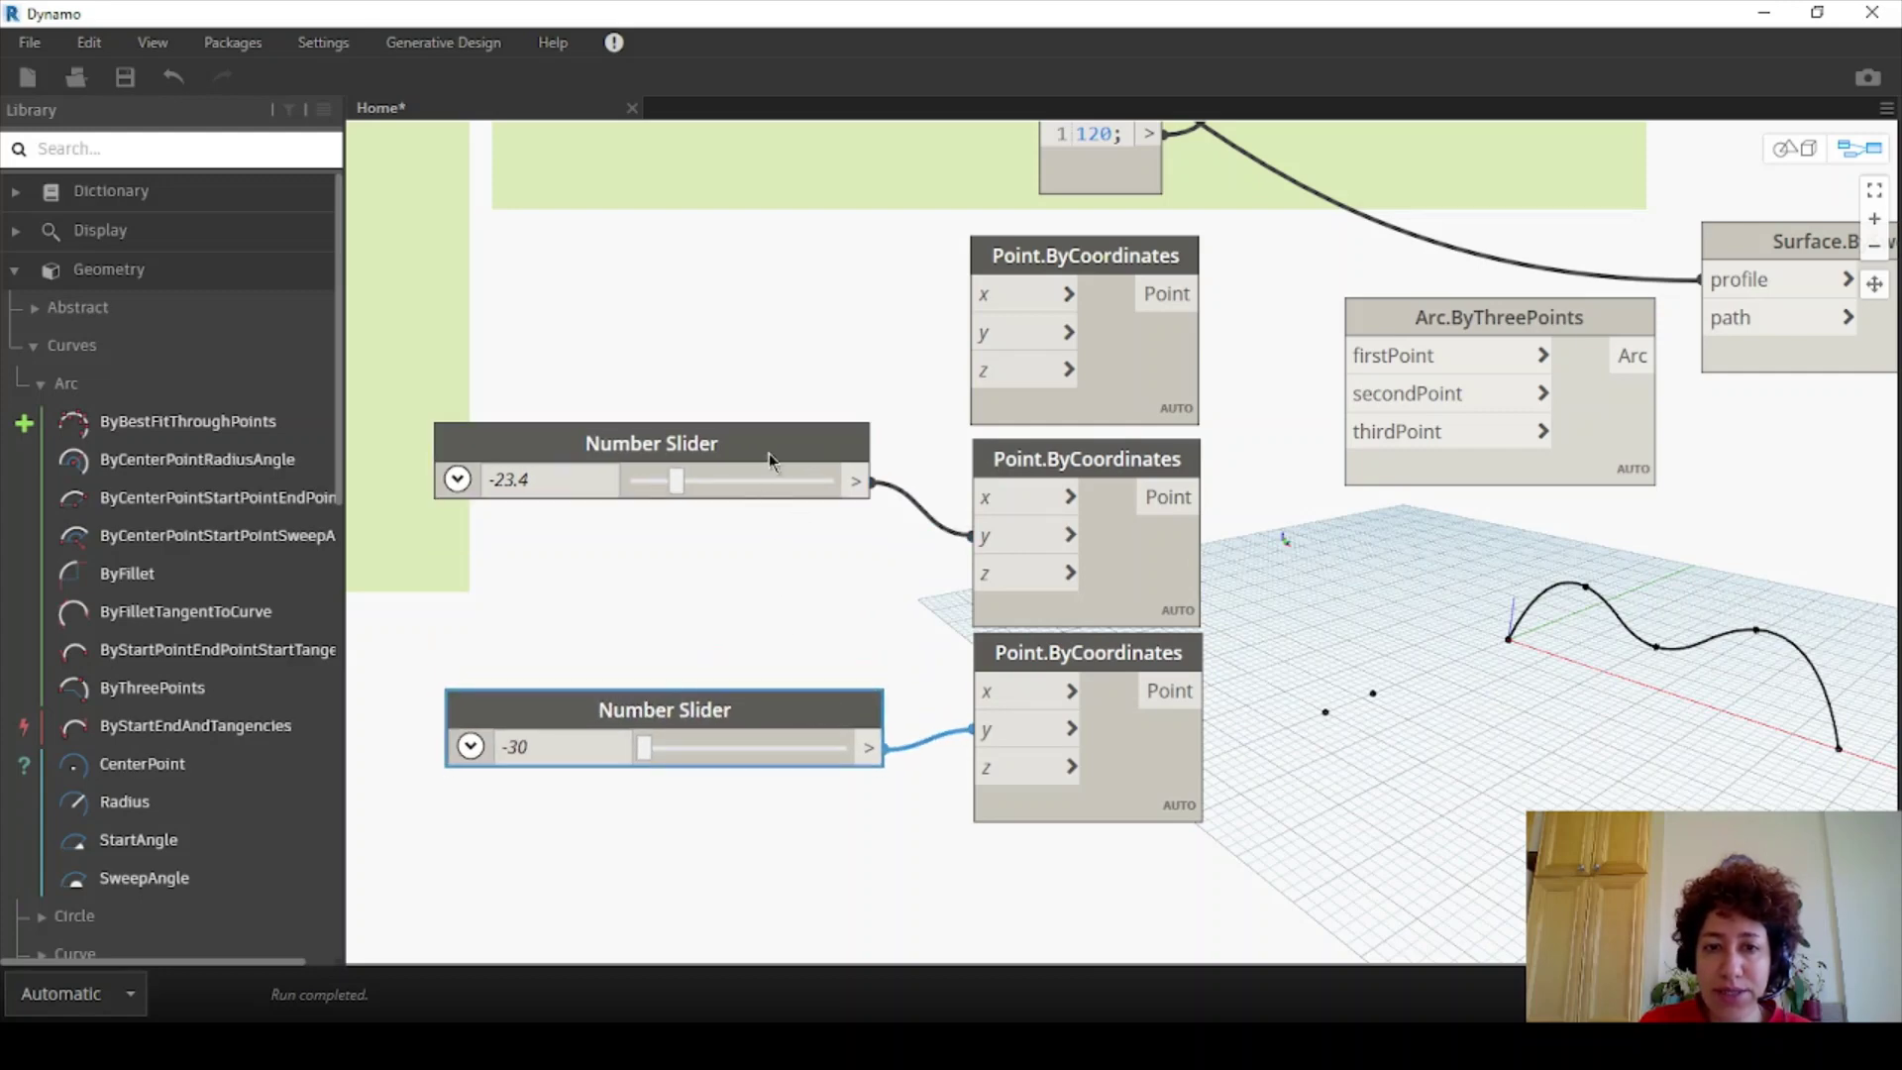
{"action": "left_click_drag", "start_coordinate": [769, 454], "coordinate": [805, 567]}
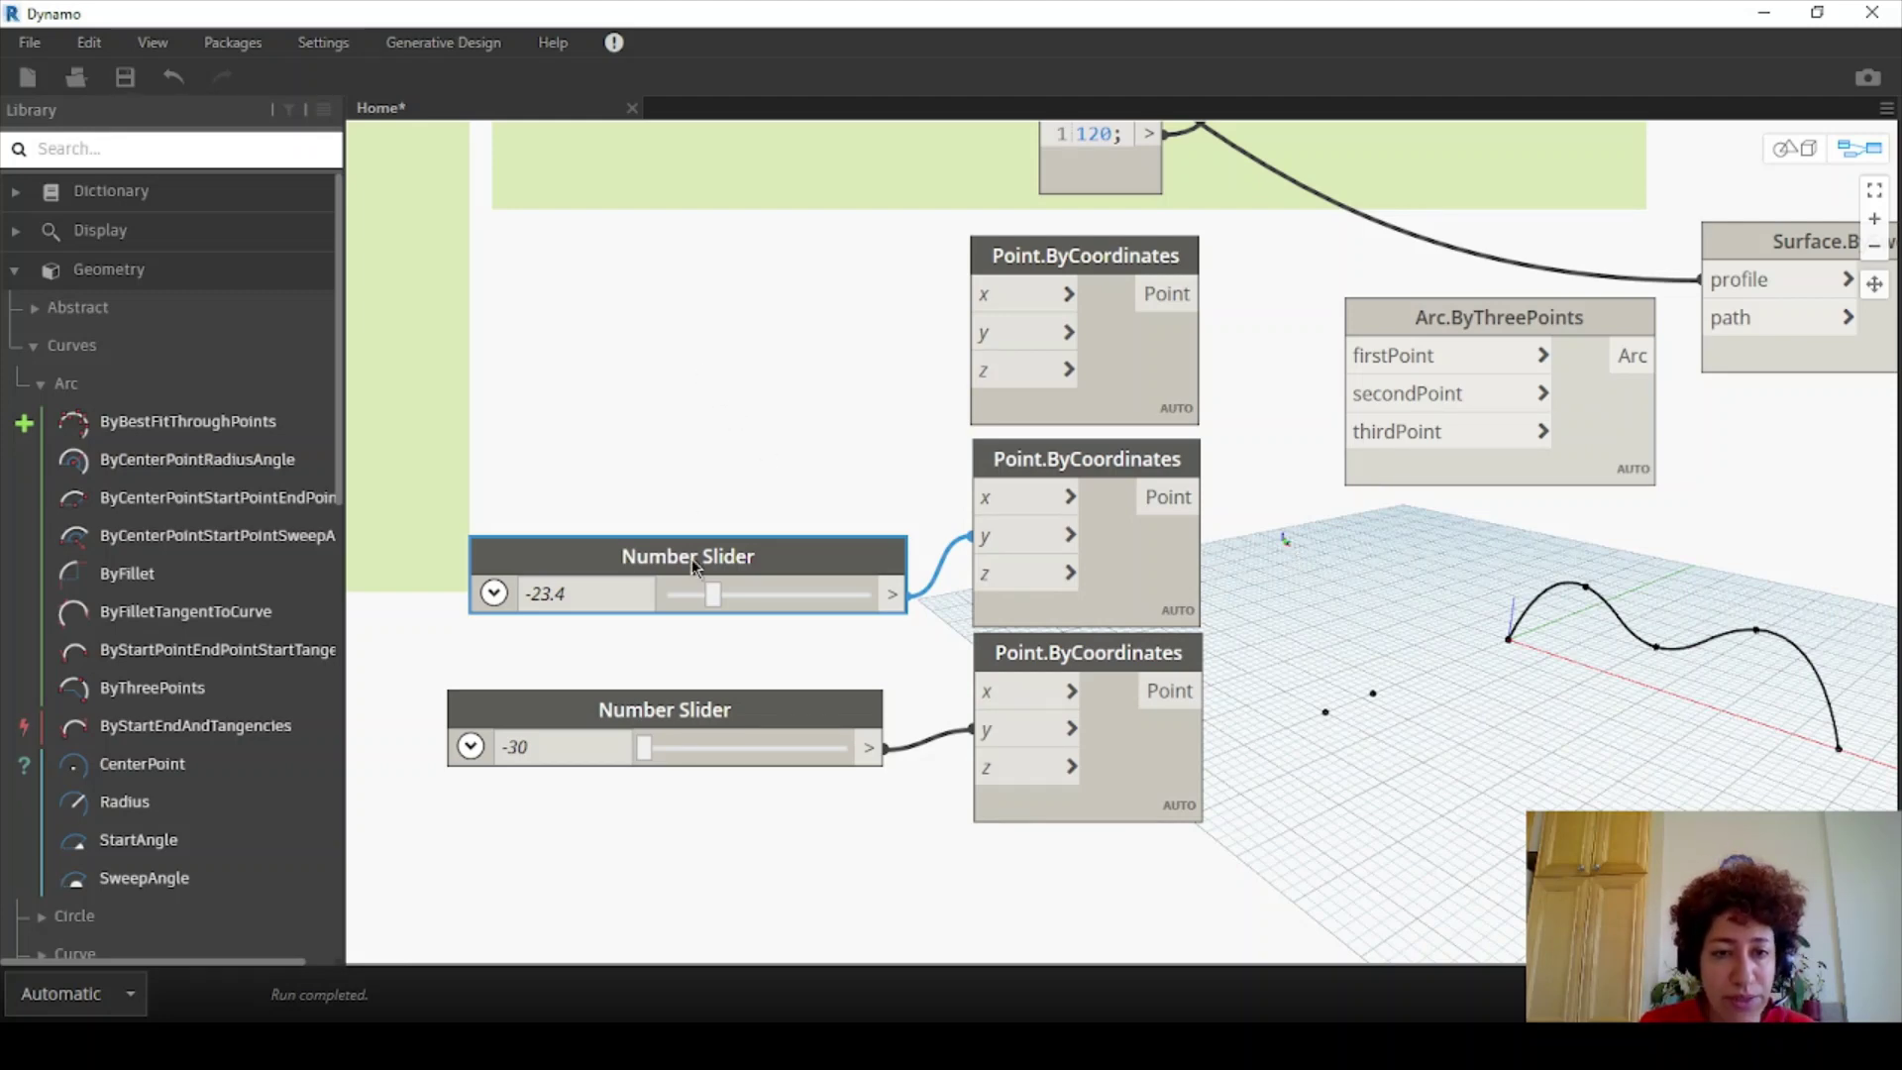
{"action": "key", "text": "ctrl+c"}
{"action": "key", "text": "ctrl+v"}
{"action": "left_click_drag", "start_coordinate": [1025, 629], "coordinate": [494, 371]}
{"action": "left_click", "coordinate": [849, 409]}
{"action": "left_click", "coordinate": [973, 497]}
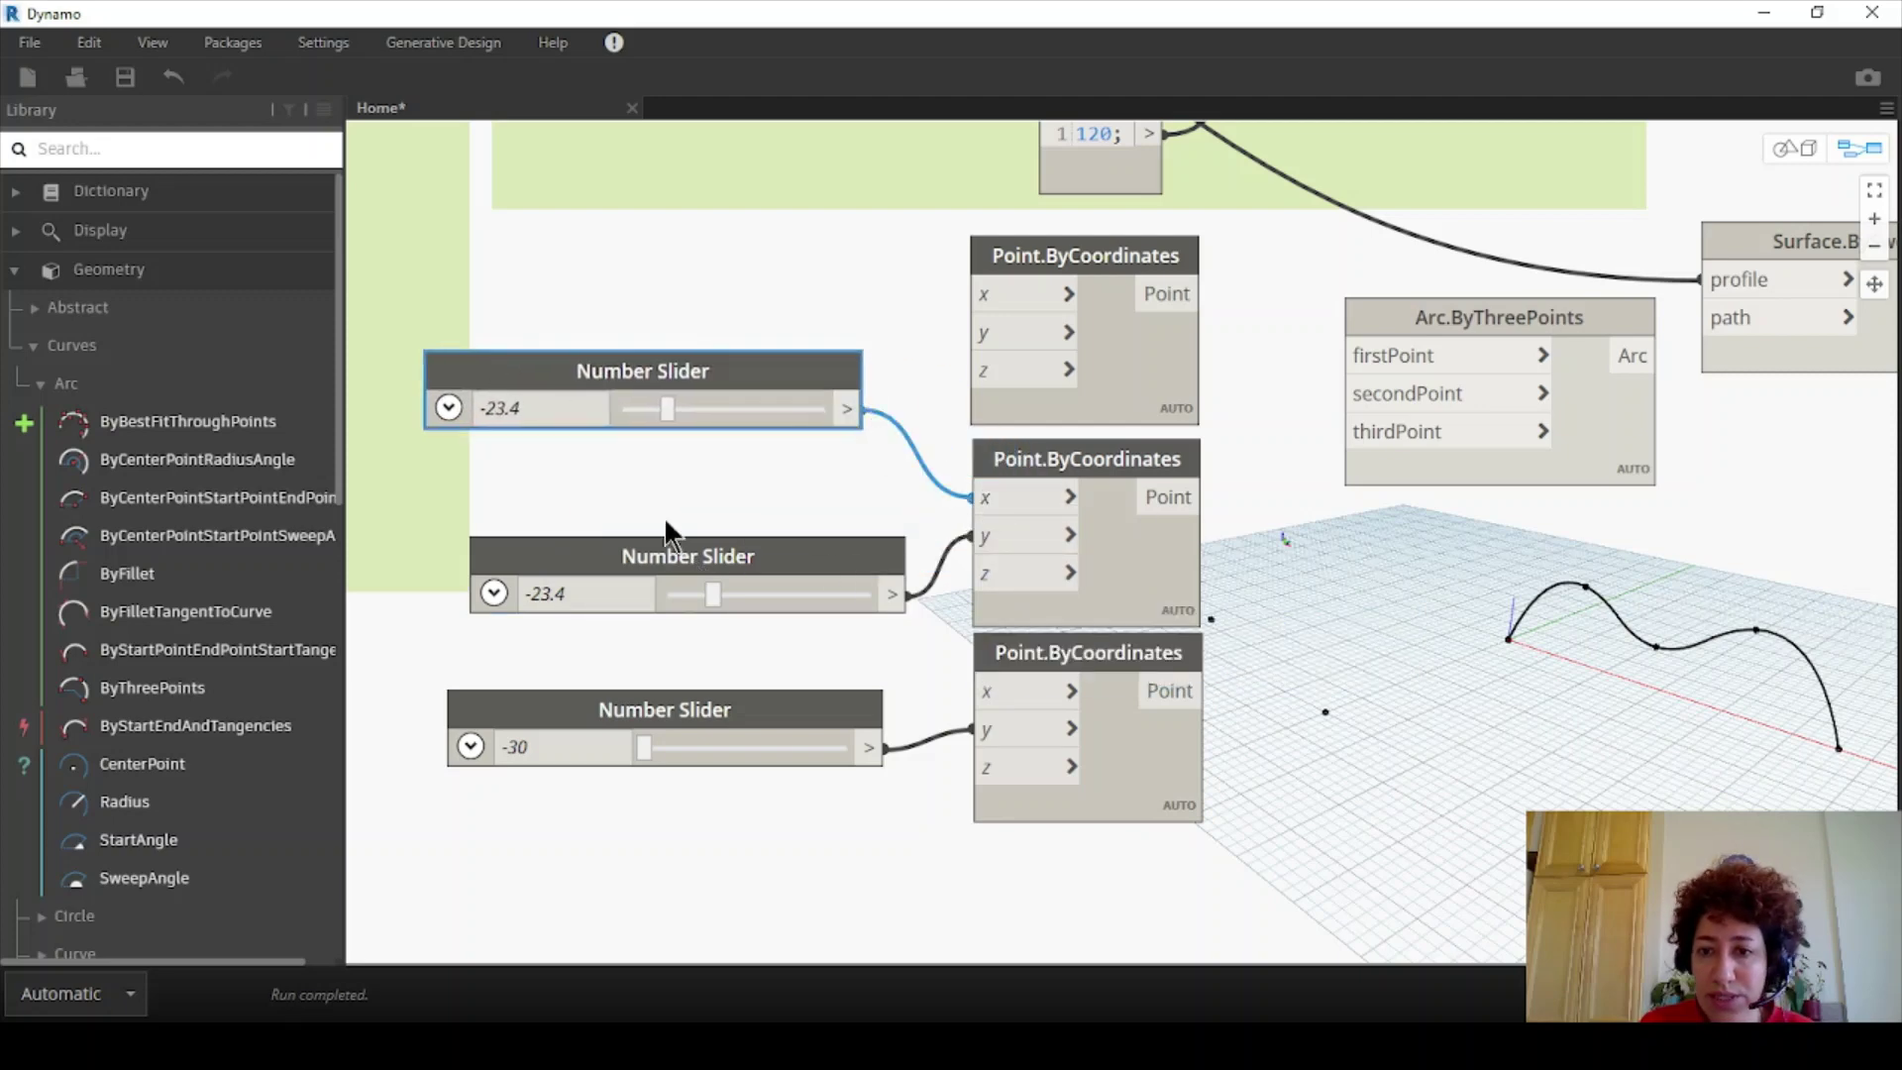
{"action": "left_click_drag", "start_coordinate": [661, 410], "coordinate": [901, 401]}
{"action": "left_click_drag", "start_coordinate": [857, 553], "coordinate": [872, 539]}
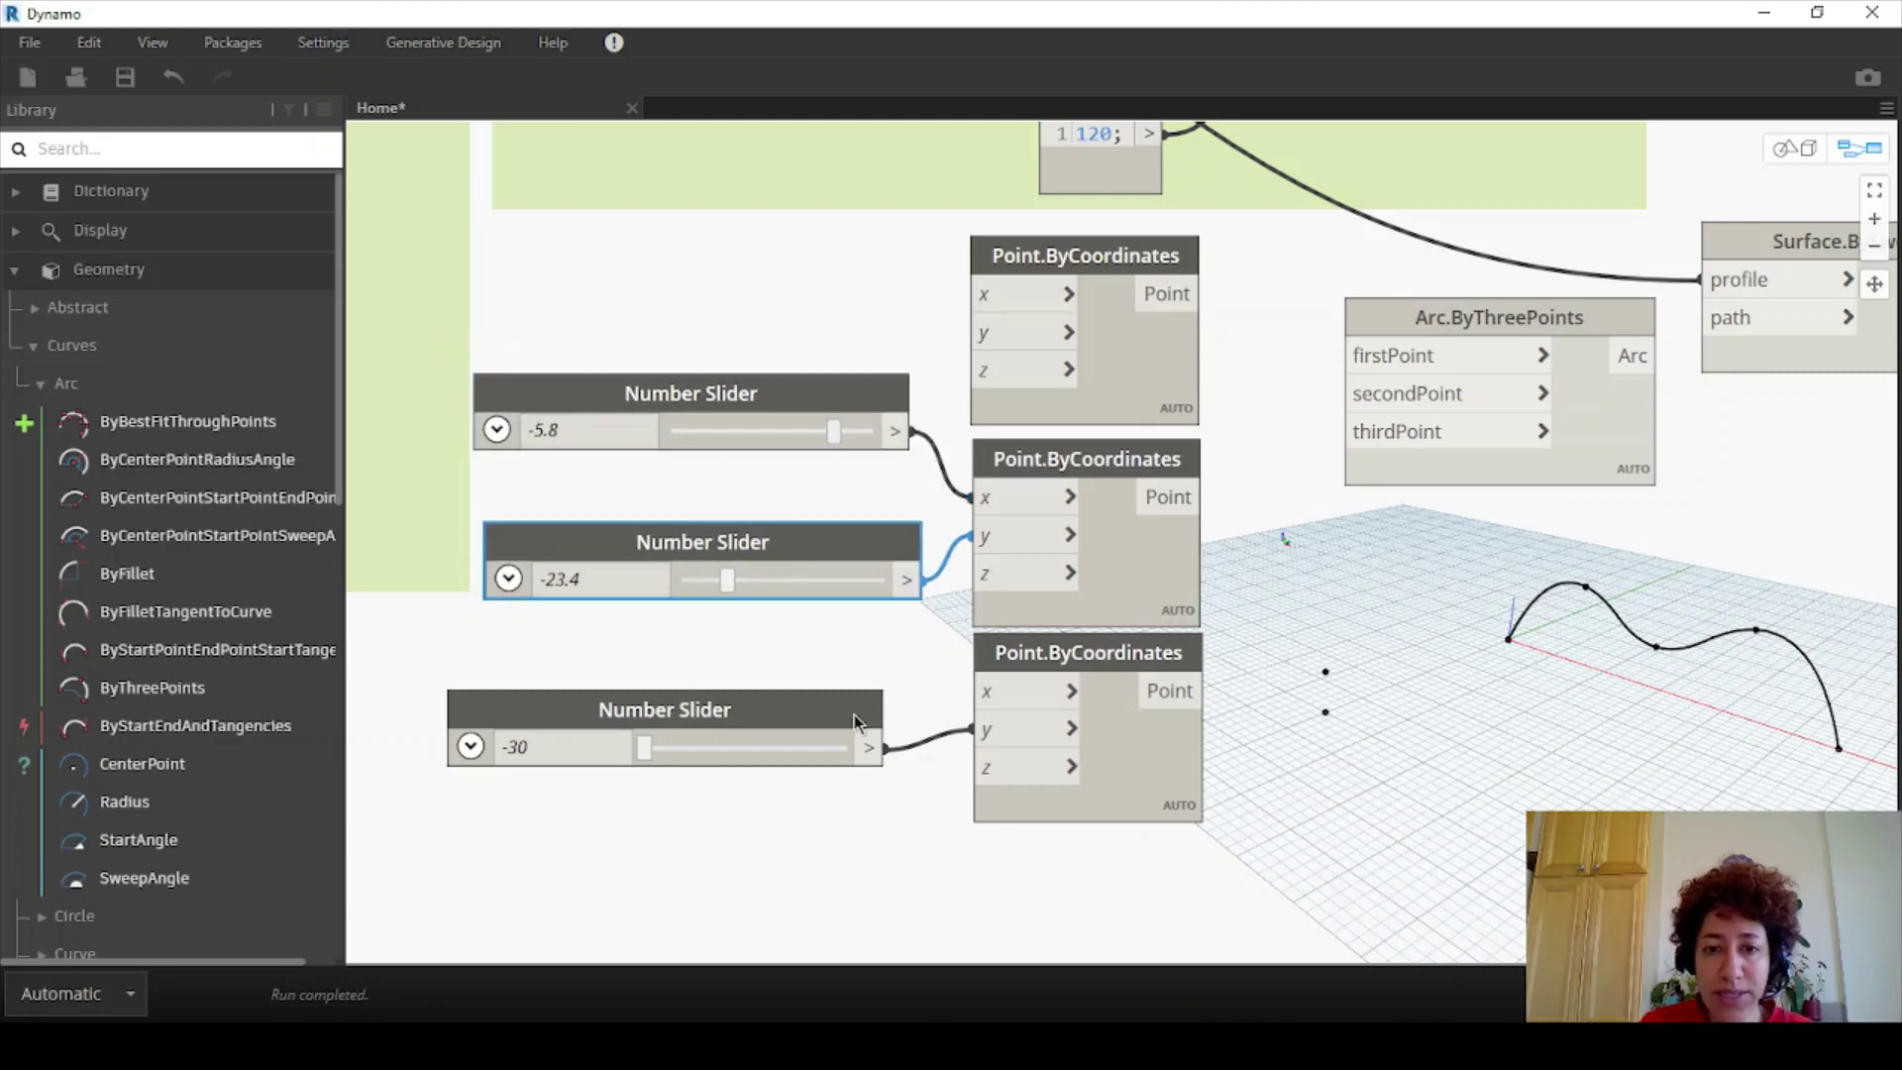
{"action": "left_click_drag", "start_coordinate": [857, 717], "coordinate": [907, 711]}
- Wire the three points into Arc.ByThreePoints firstPoint, secondPoint and thirdPoint
{"action": "left_click", "coordinate": [1203, 294]}
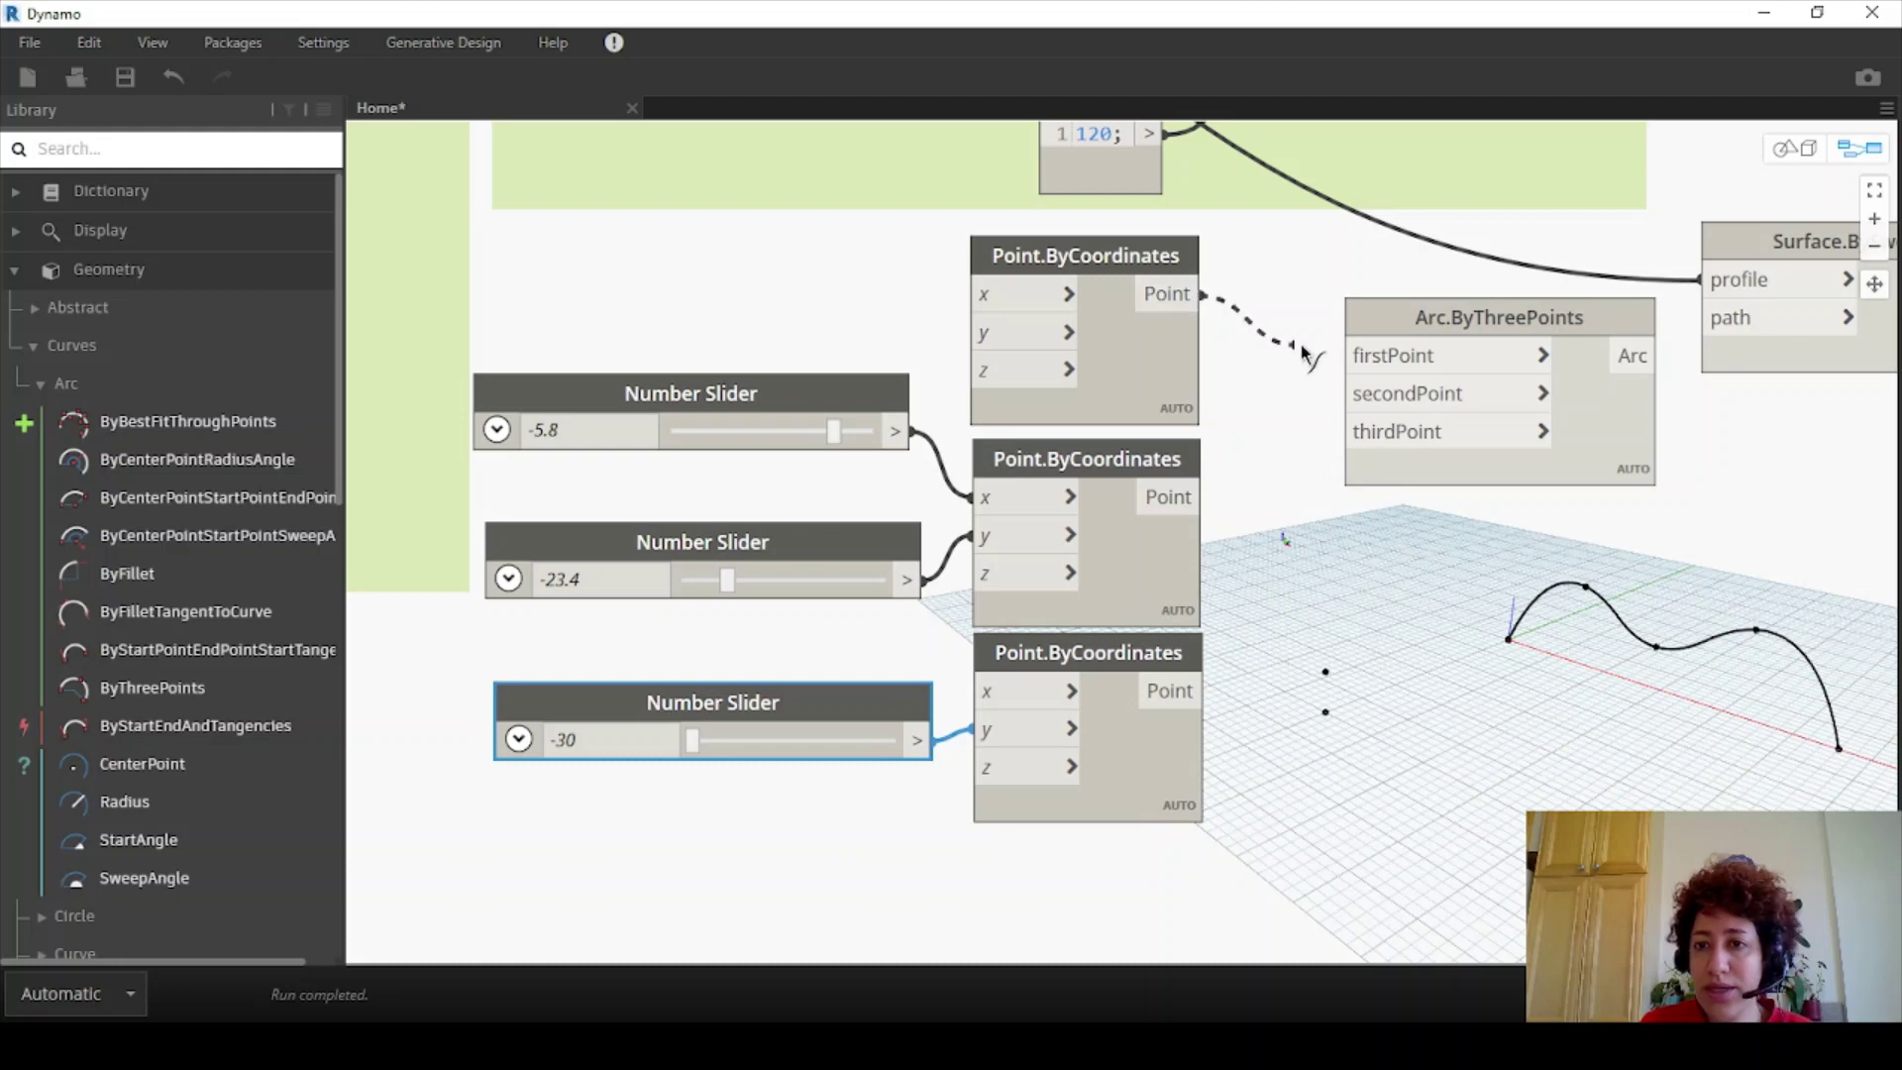
{"action": "left_click", "coordinate": [1340, 356]}
{"action": "left_click", "coordinate": [1202, 497]}
{"action": "left_click", "coordinate": [1341, 394]}
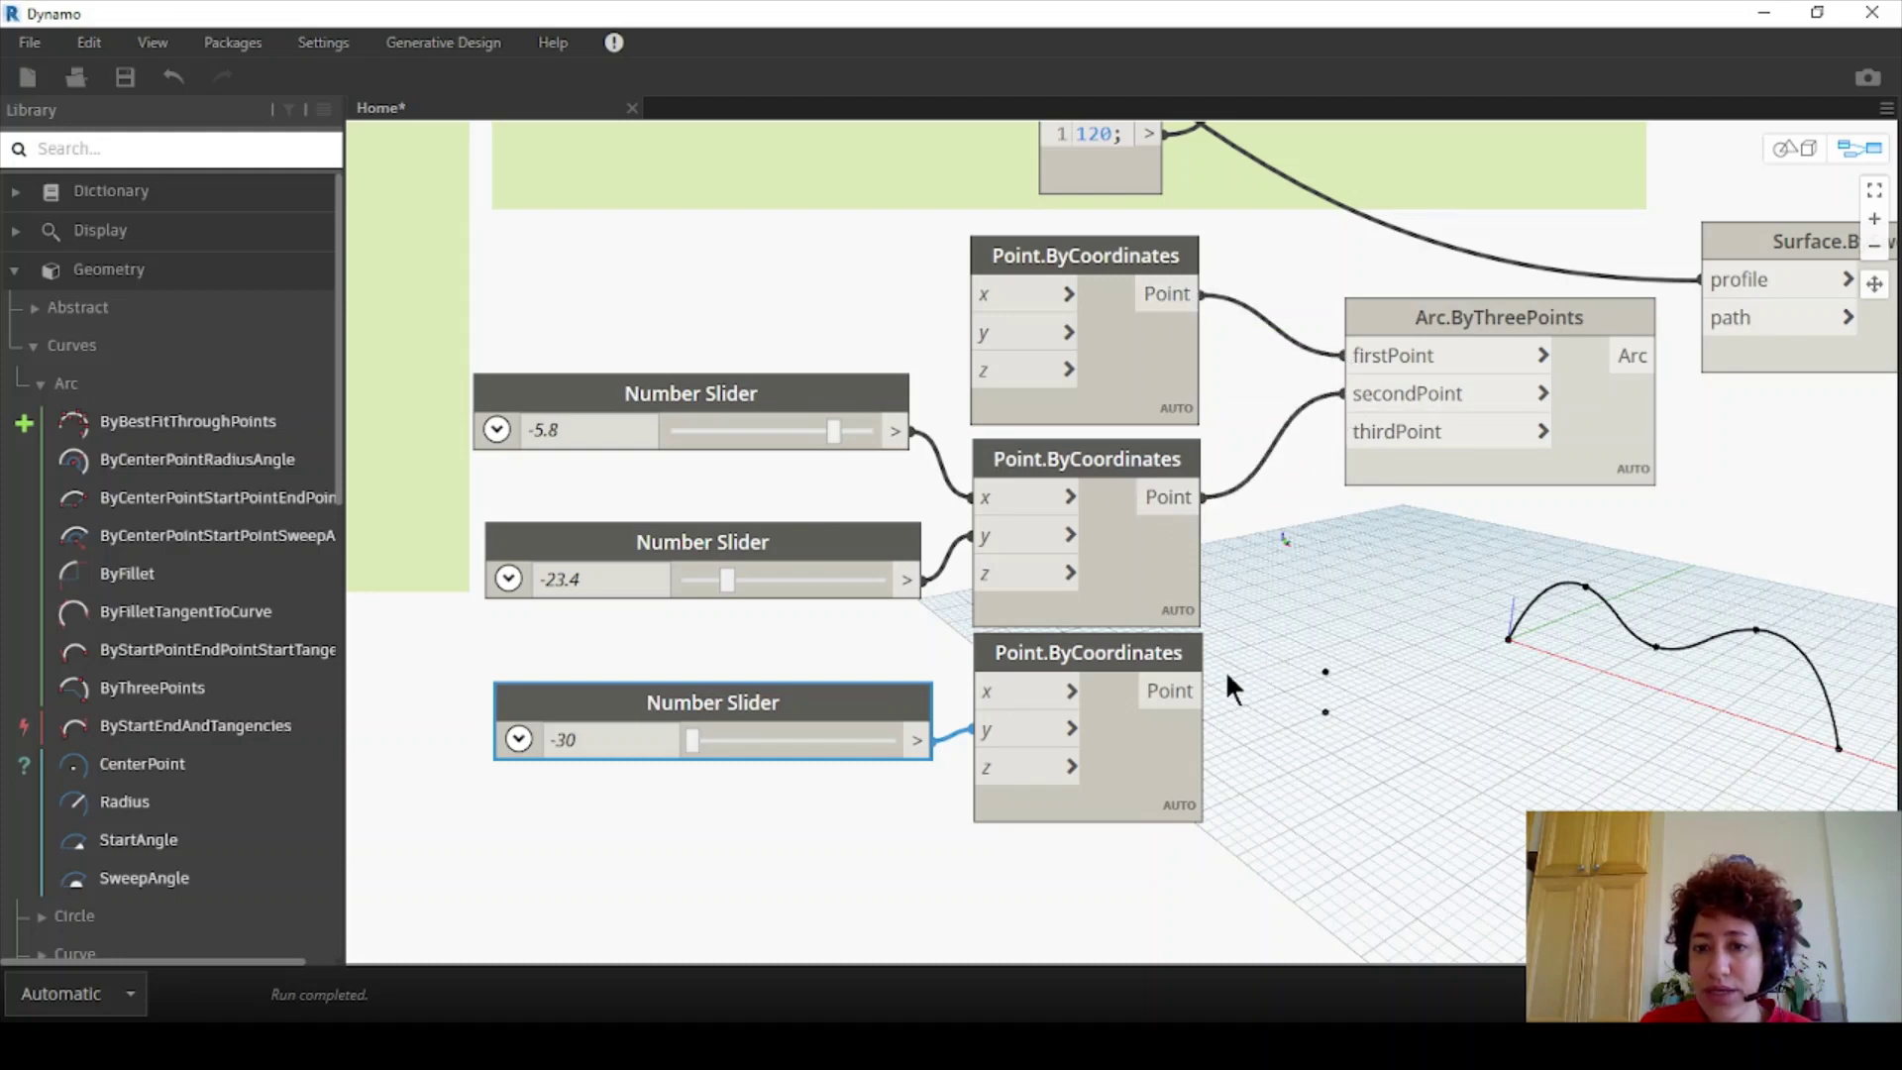
{"action": "left_click", "coordinate": [1204, 691]}
{"action": "left_click", "coordinate": [1344, 432]}
{"action": "left_click_drag", "start_coordinate": [1397, 318], "coordinate": [1303, 357]}
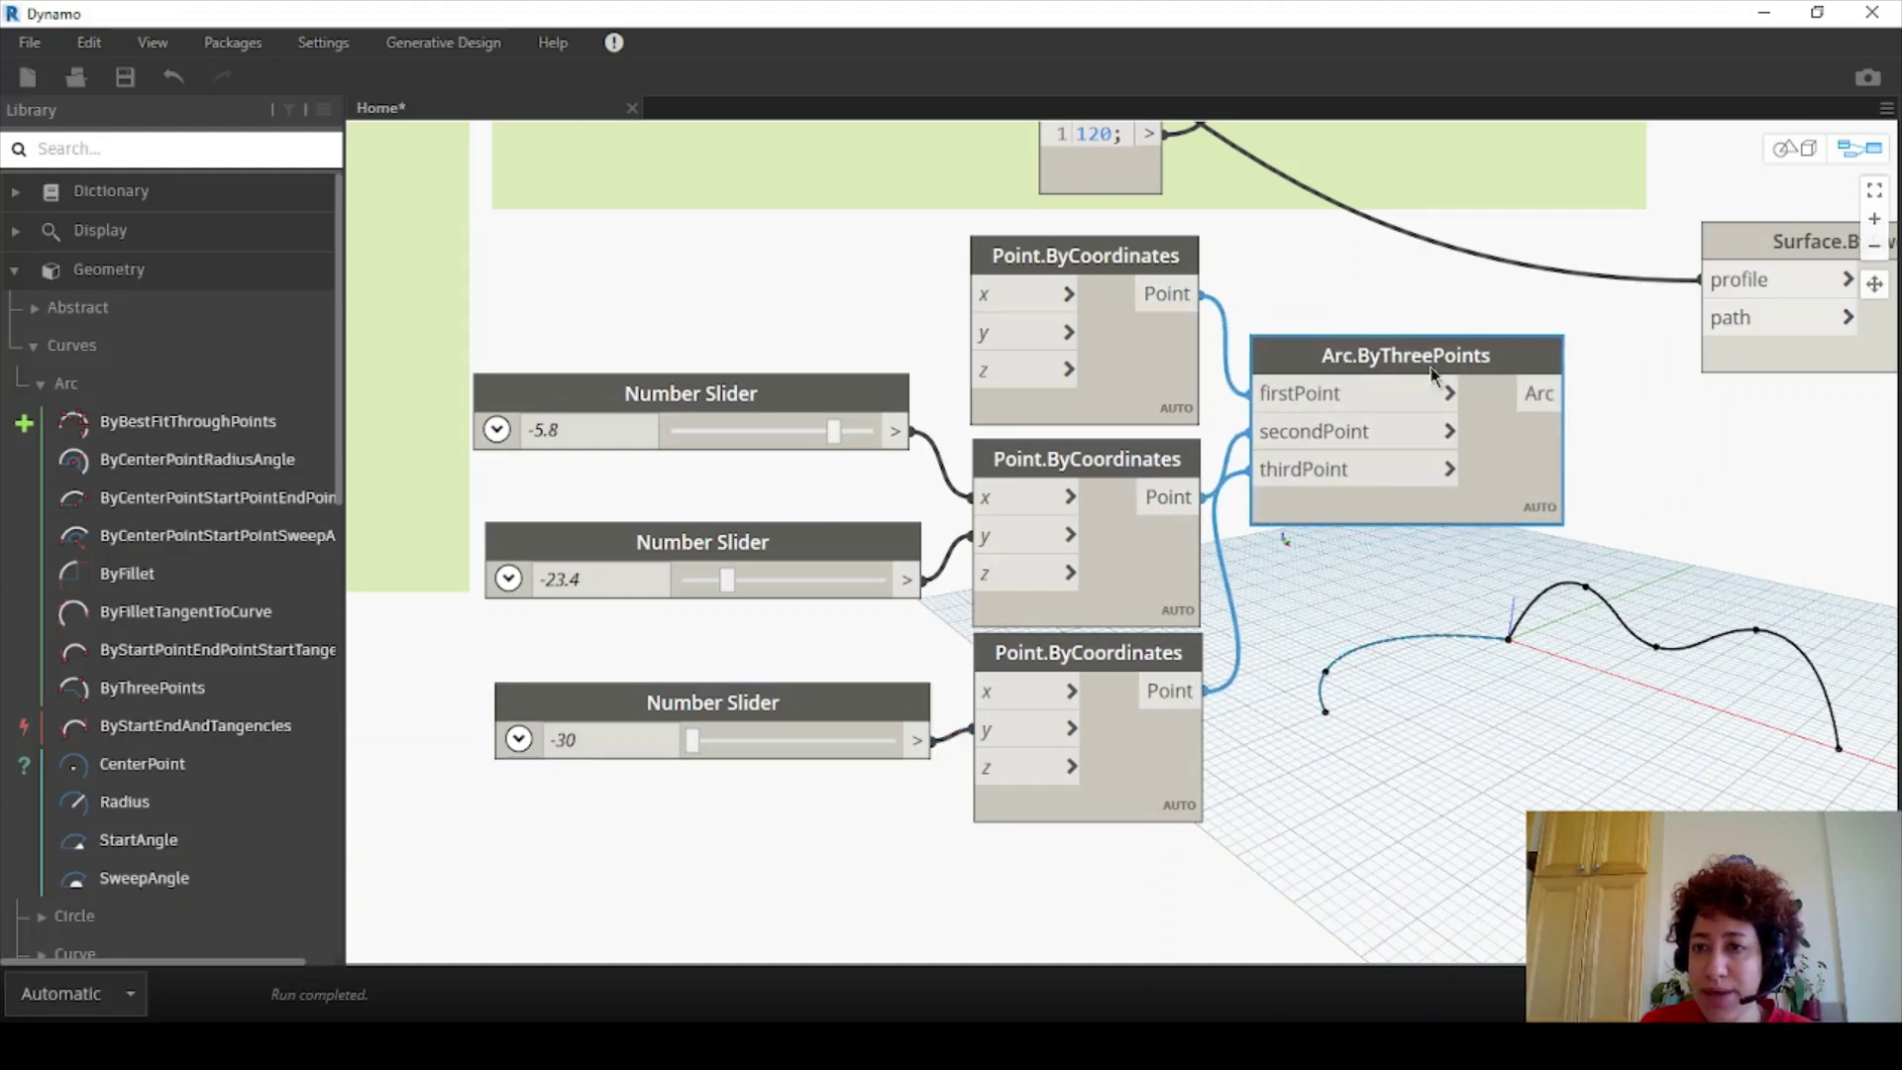
- Connect the arc output to Surface.BySweep's path input
{"action": "left_click", "coordinate": [1538, 397]}
{"action": "left_click", "coordinate": [1725, 316]}
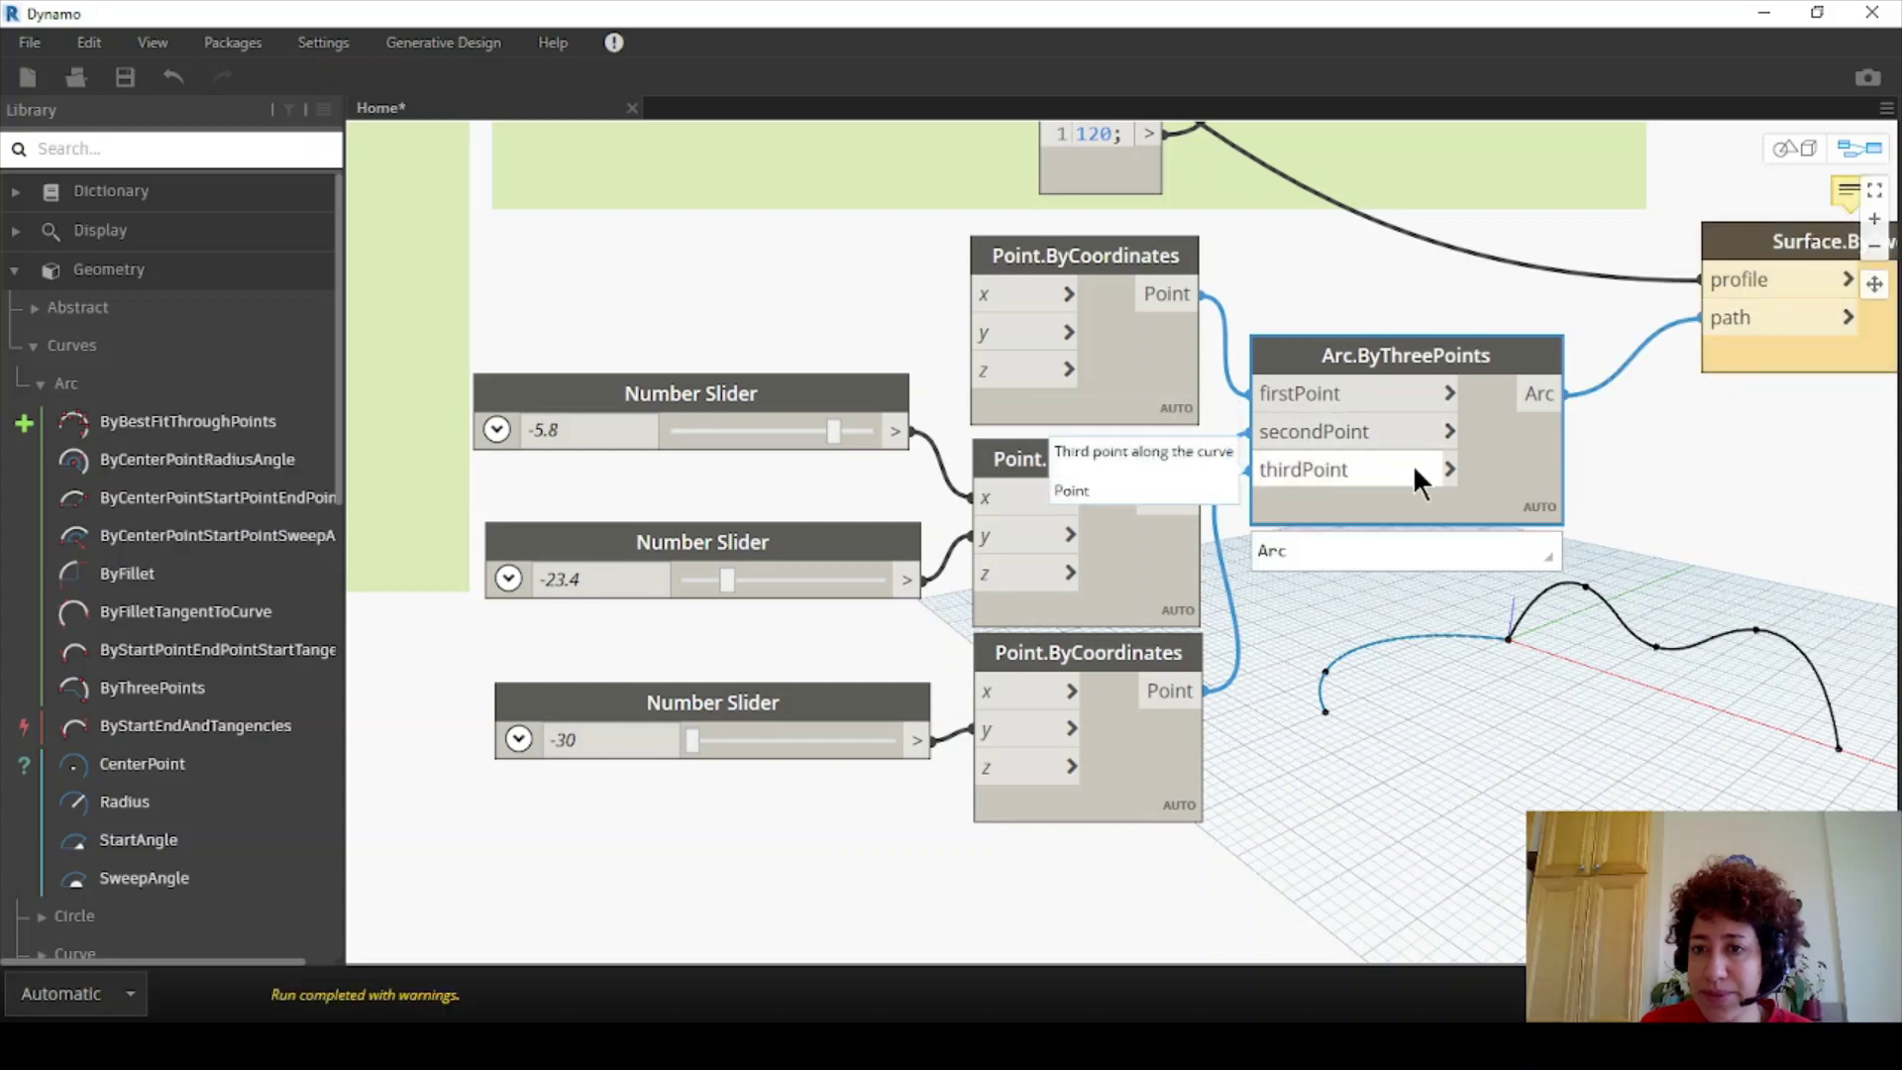
{"action": "scroll", "coordinate": [1413, 464], "scroll_direction": "down", "scroll_amount": 1}
{"action": "middle_click_drag", "start_coordinate": [1390, 397], "coordinate": [1282, 375]}
{"action": "left_click_drag", "start_coordinate": [1301, 374], "coordinate": [1284, 389]}
{"action": "scroll", "coordinate": [1494, 422], "scroll_direction": "up", "scroll_amount": 3}
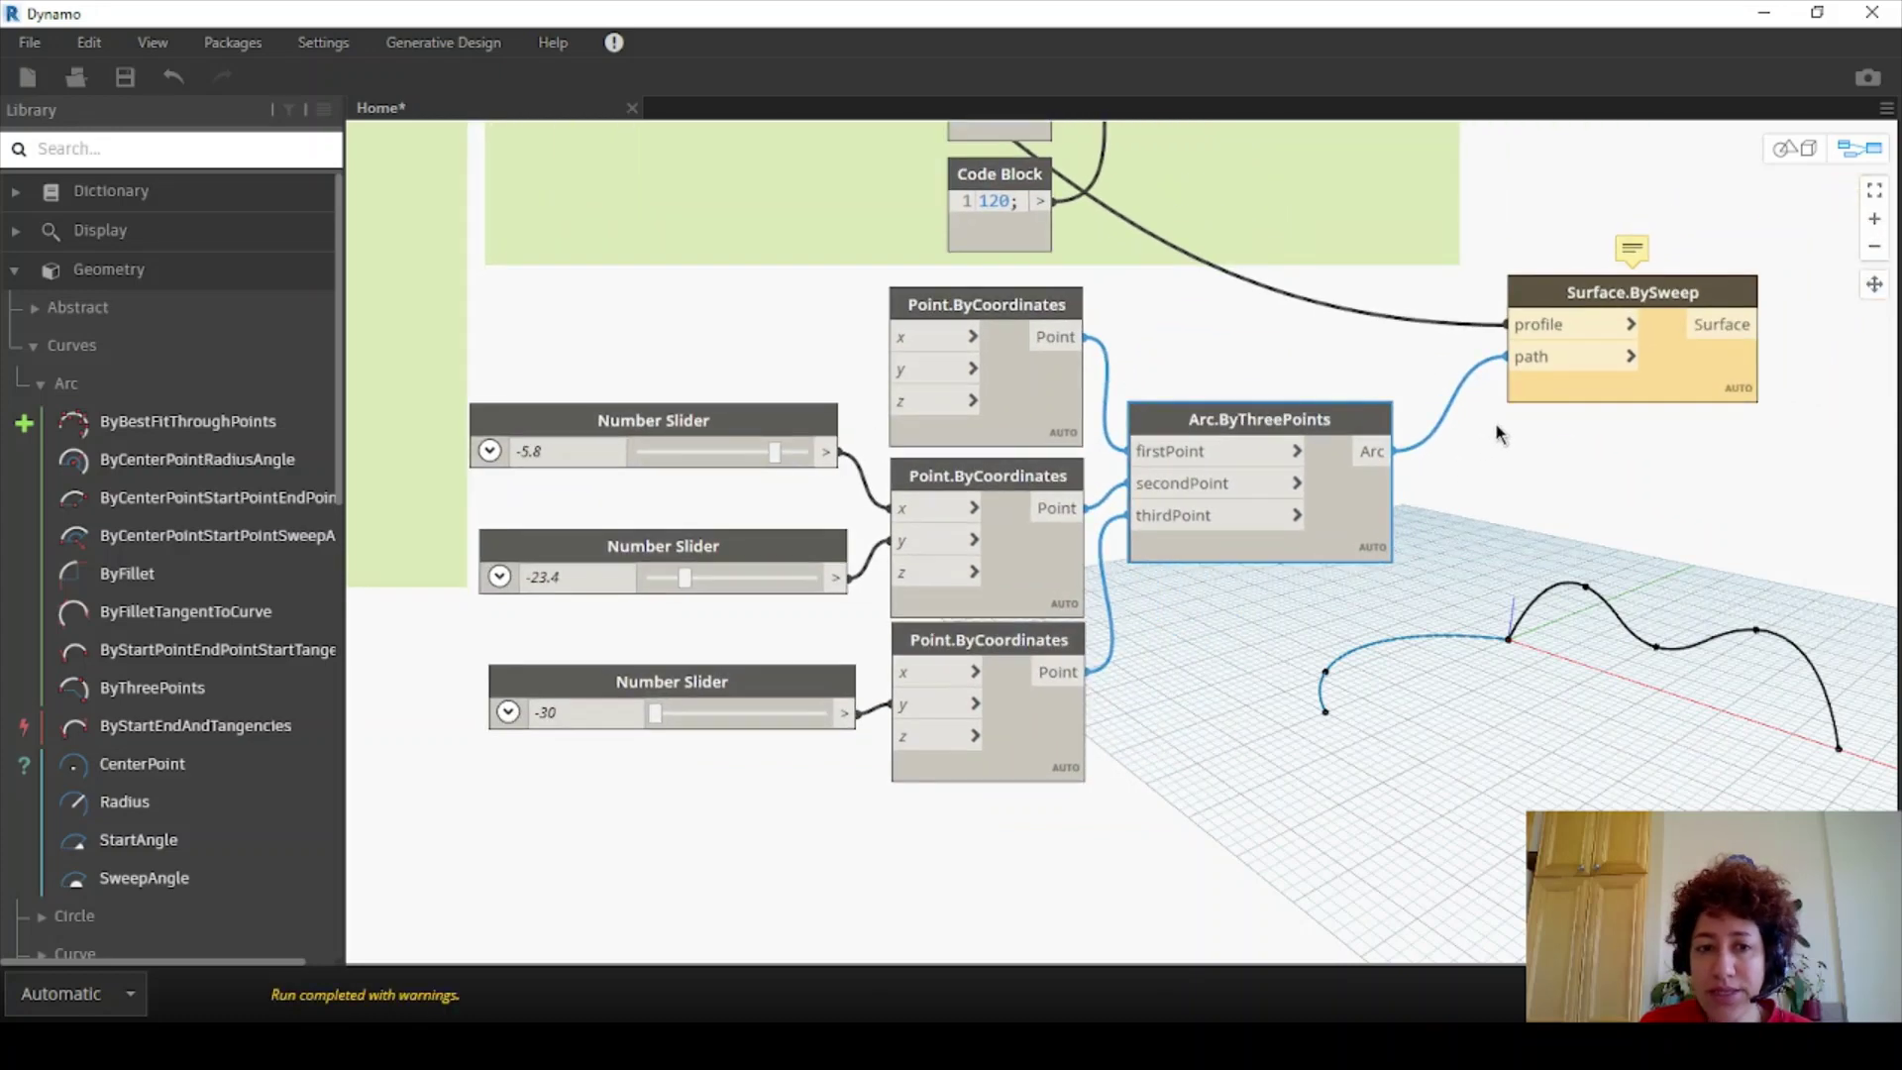
{"action": "mouse_move", "coordinate": [1572, 239]}
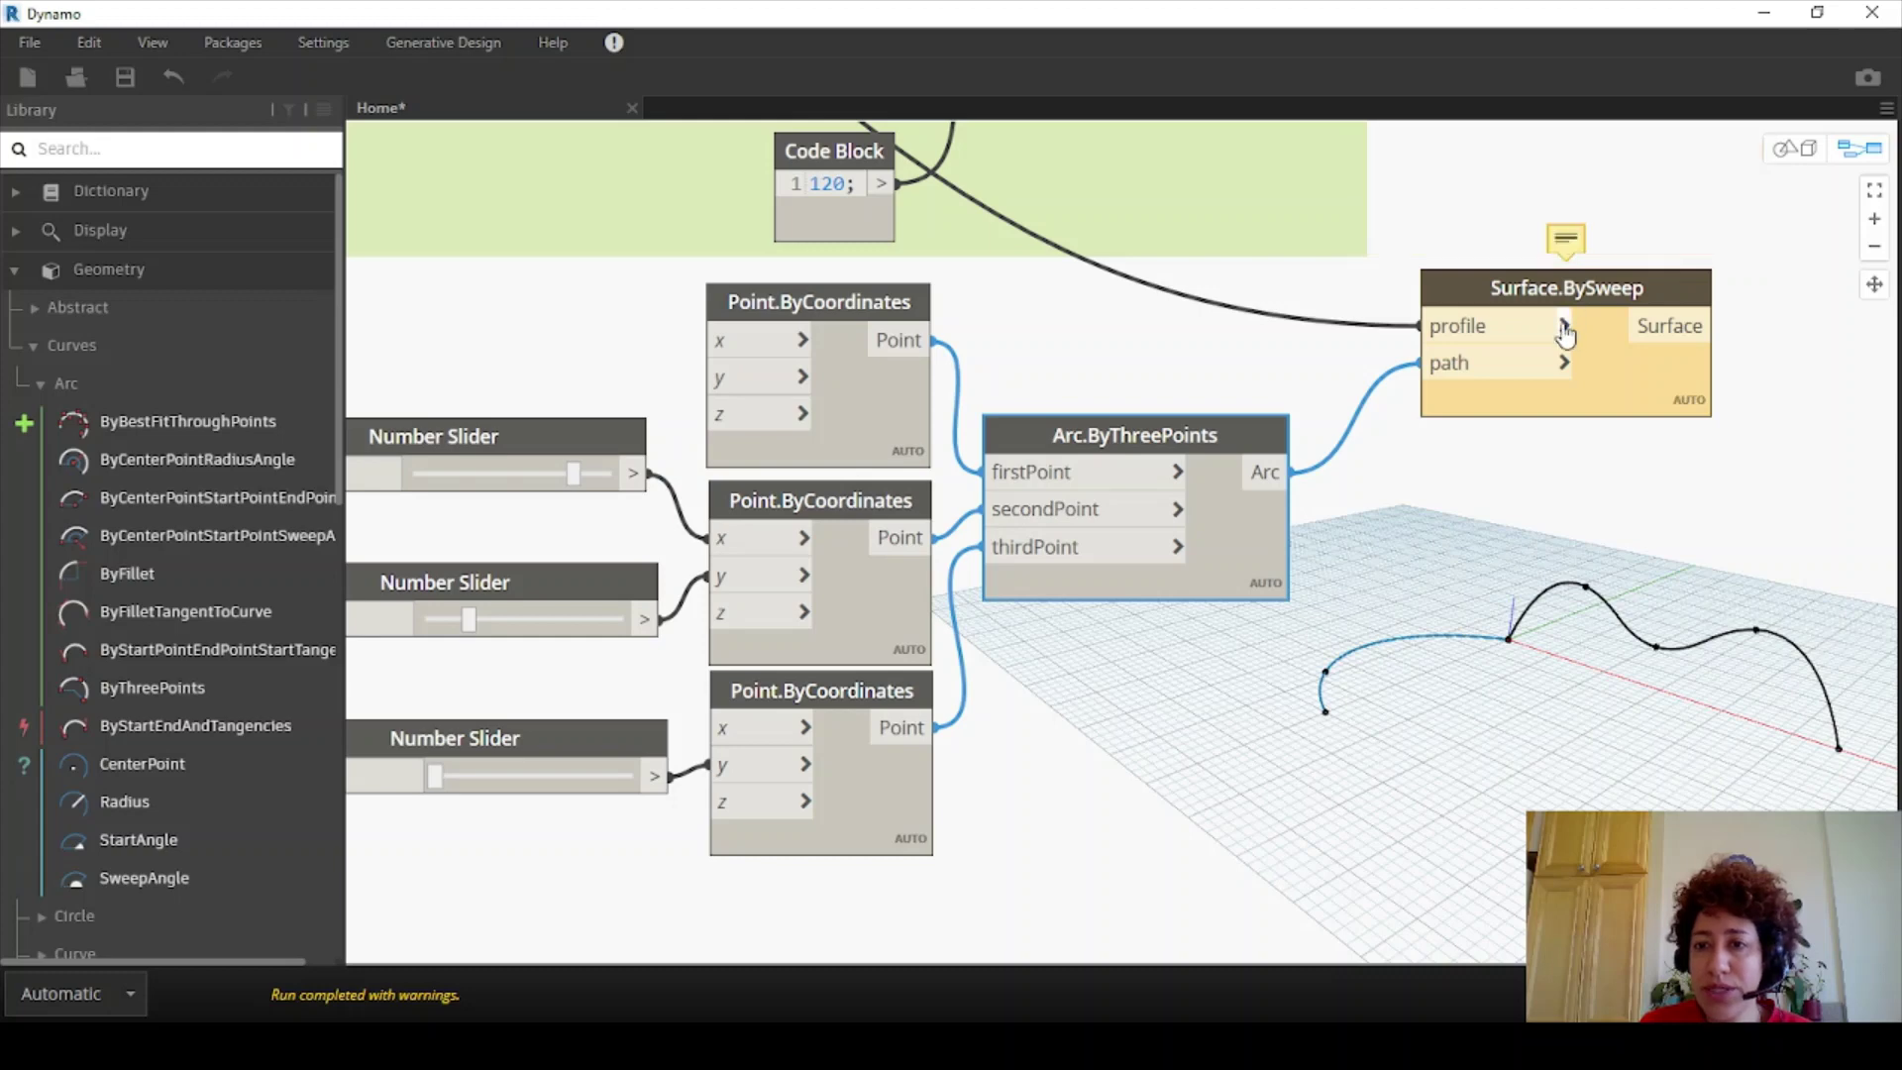
{"action": "scroll", "coordinate": [1376, 472], "scroll_direction": "down", "scroll_amount": 2}
{"action": "scroll", "coordinate": [1644, 659], "scroll_direction": "up", "scroll_amount": 1}
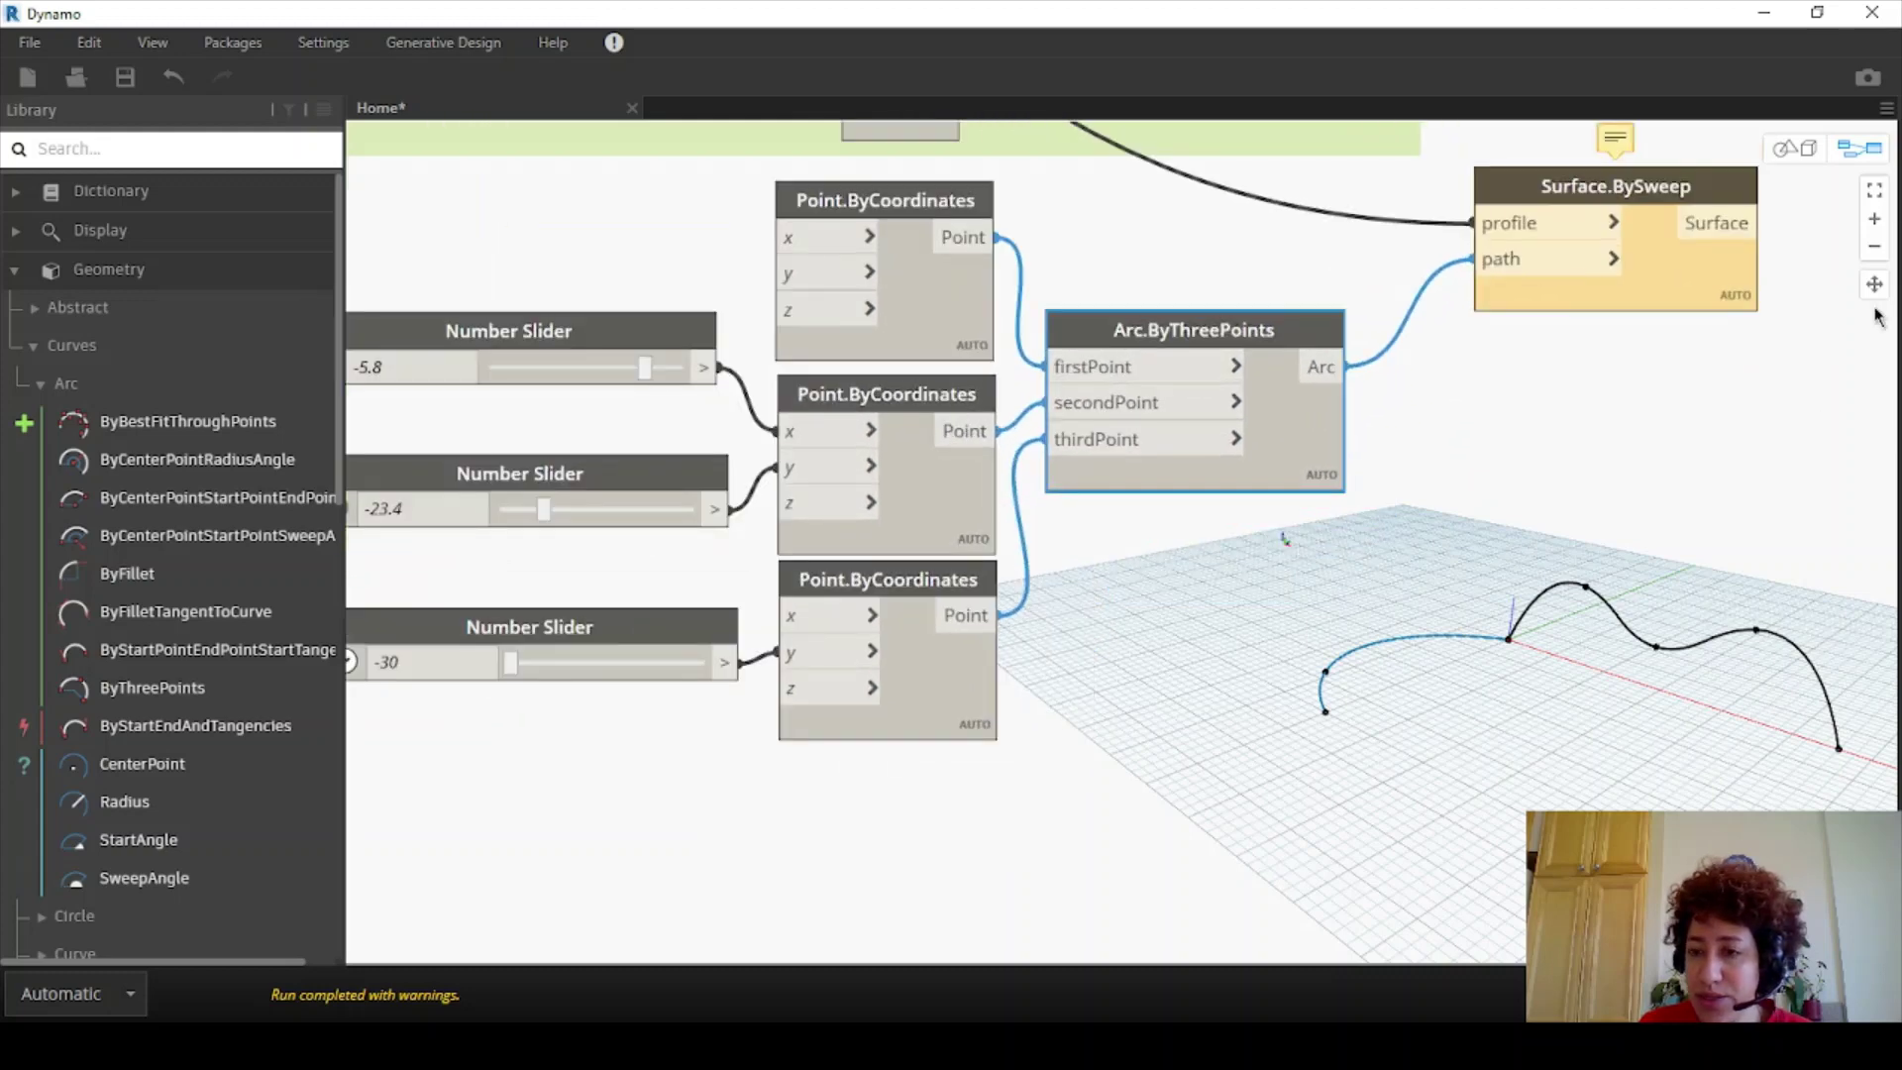
- Orbit the 3D preview to inspect the arc
{"action": "left_click", "coordinate": [1795, 148]}
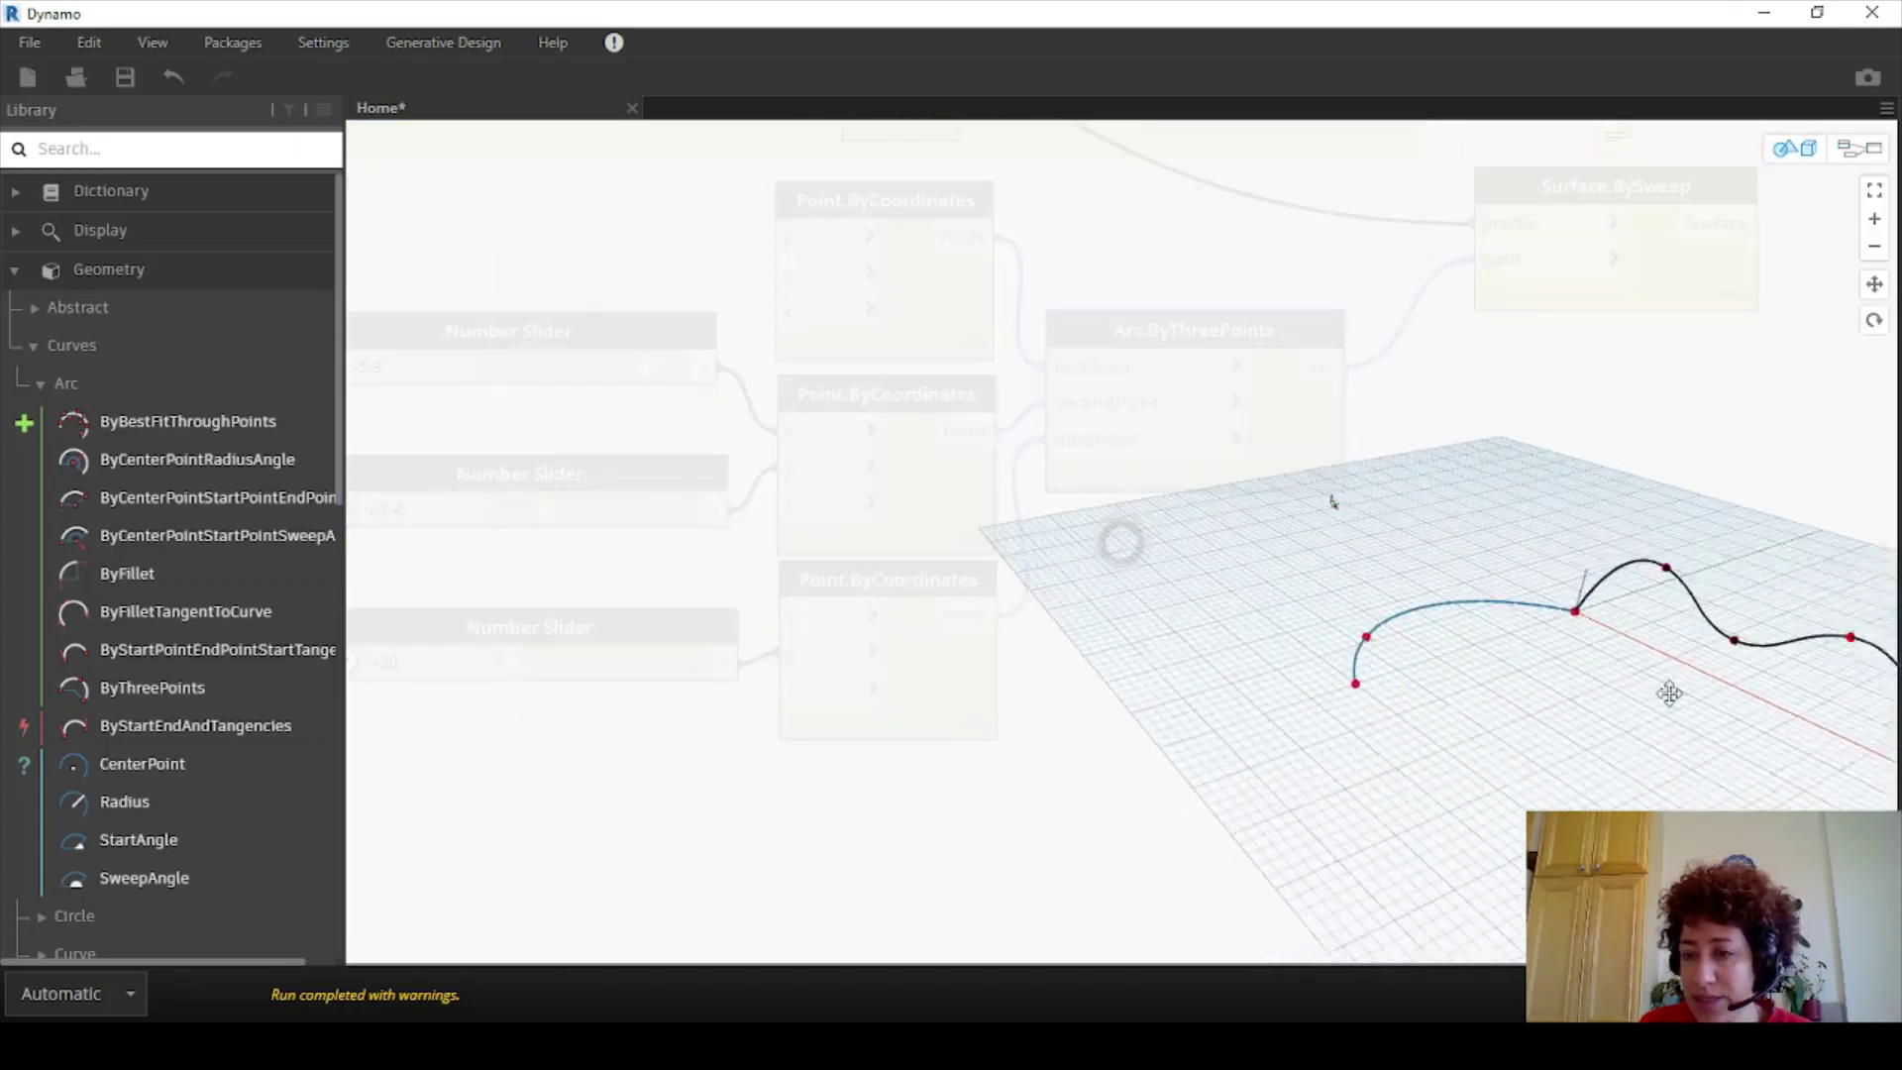
{"action": "left_click", "coordinate": [1861, 149]}
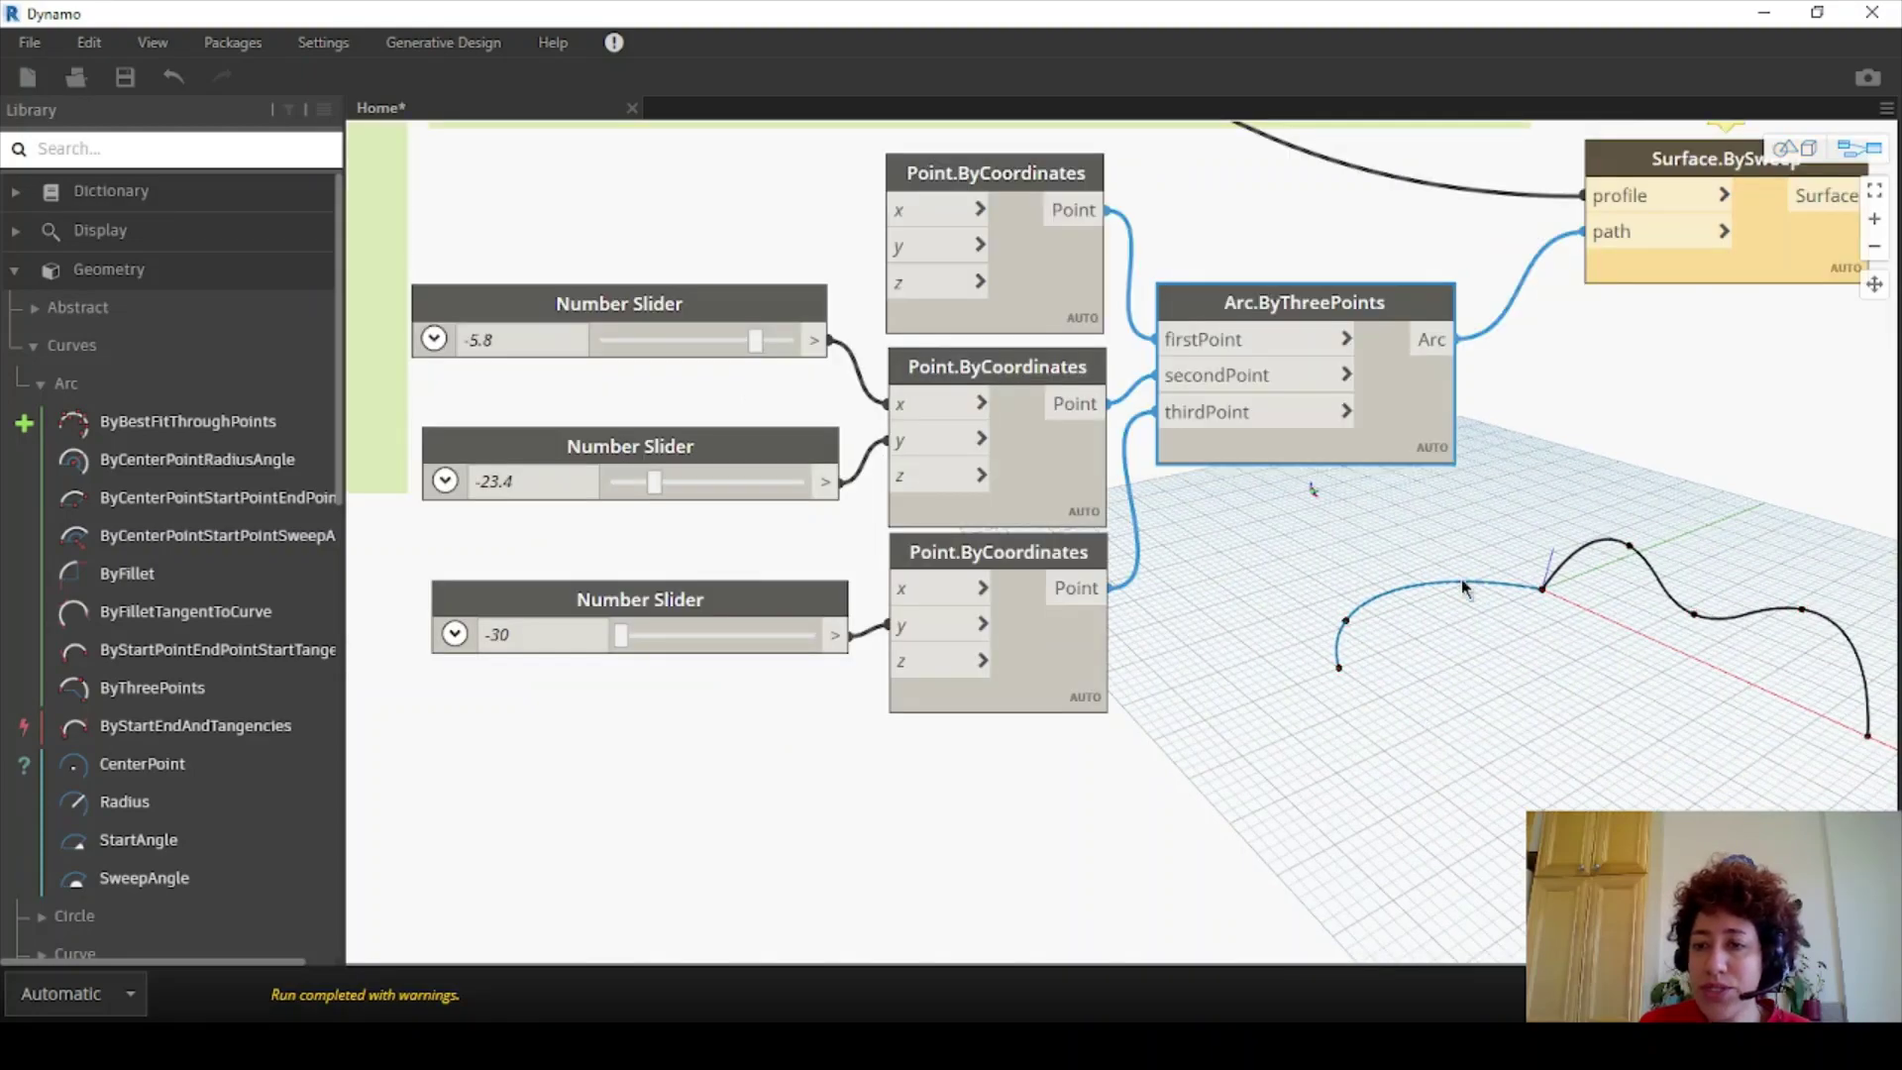
{"action": "left_click", "coordinate": [1798, 149]}
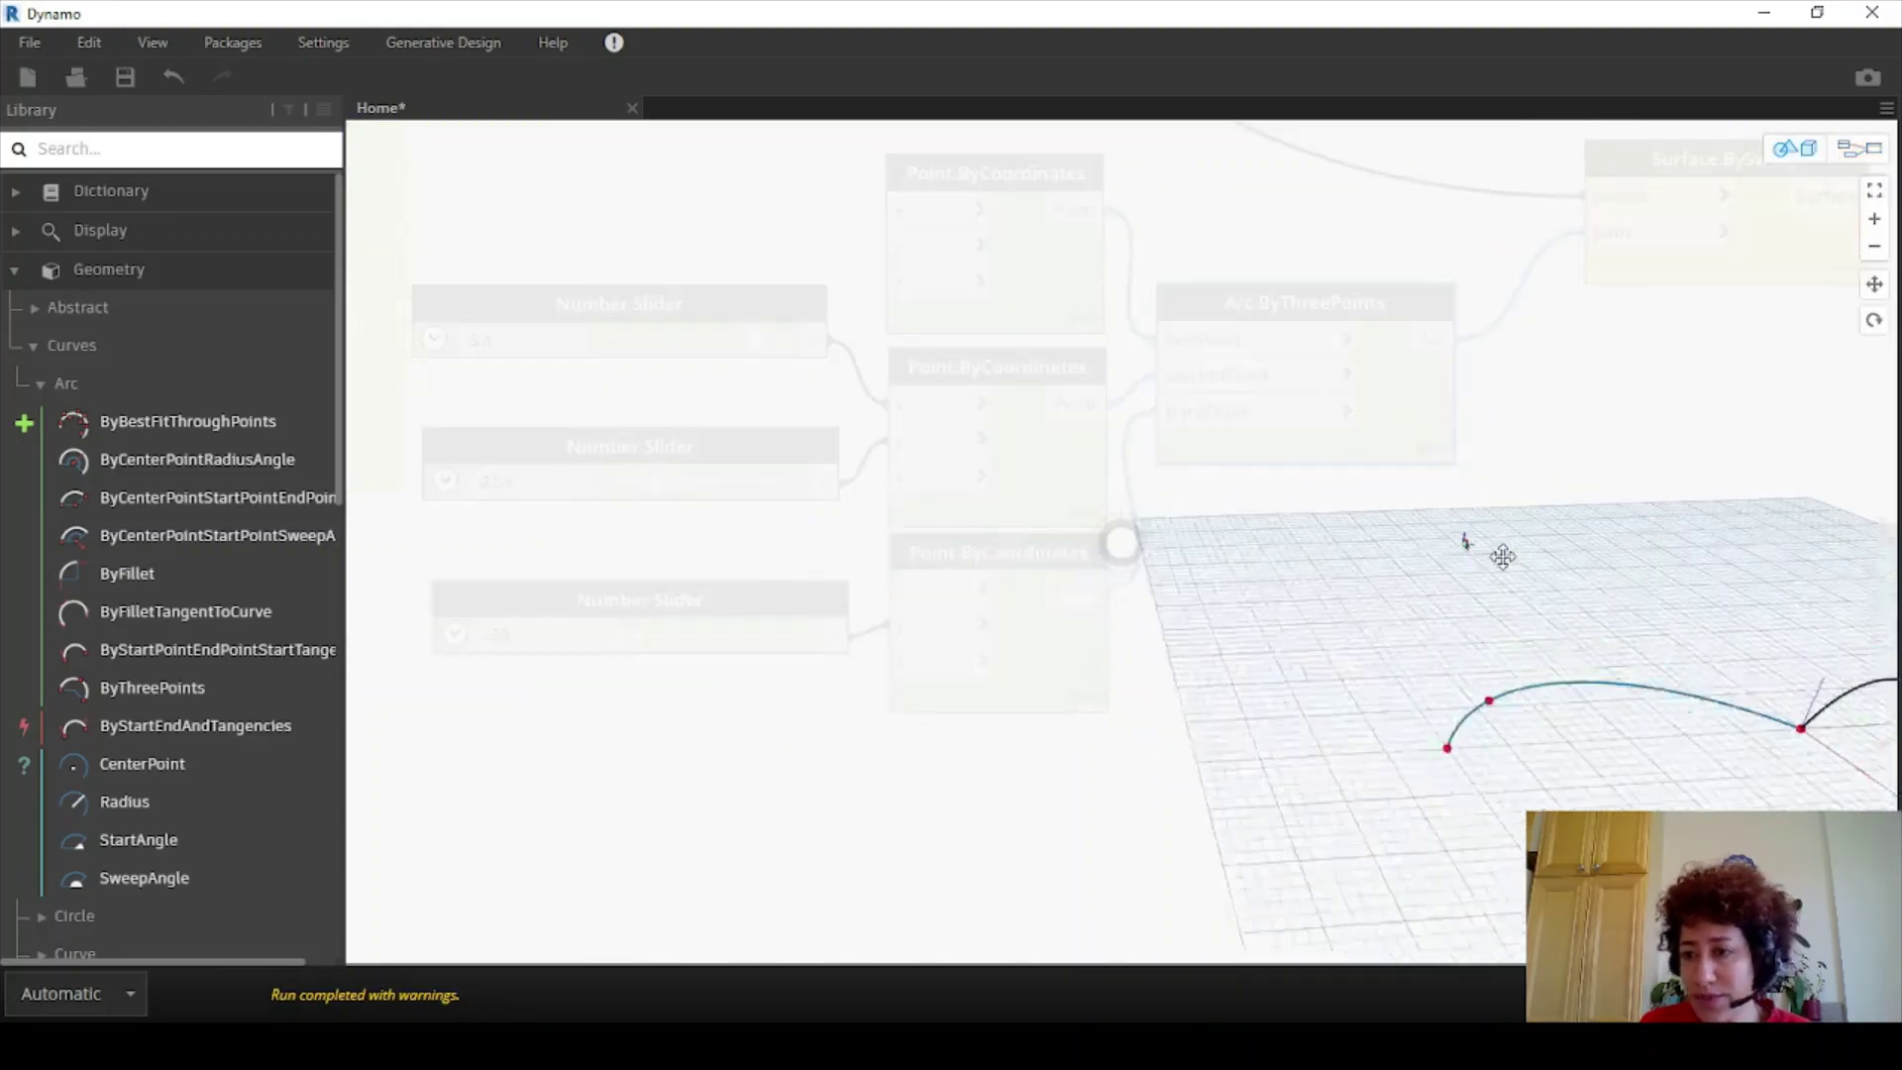
{"action": "right_click_drag", "start_coordinate": [1466, 540], "coordinate": [1651, 683]}
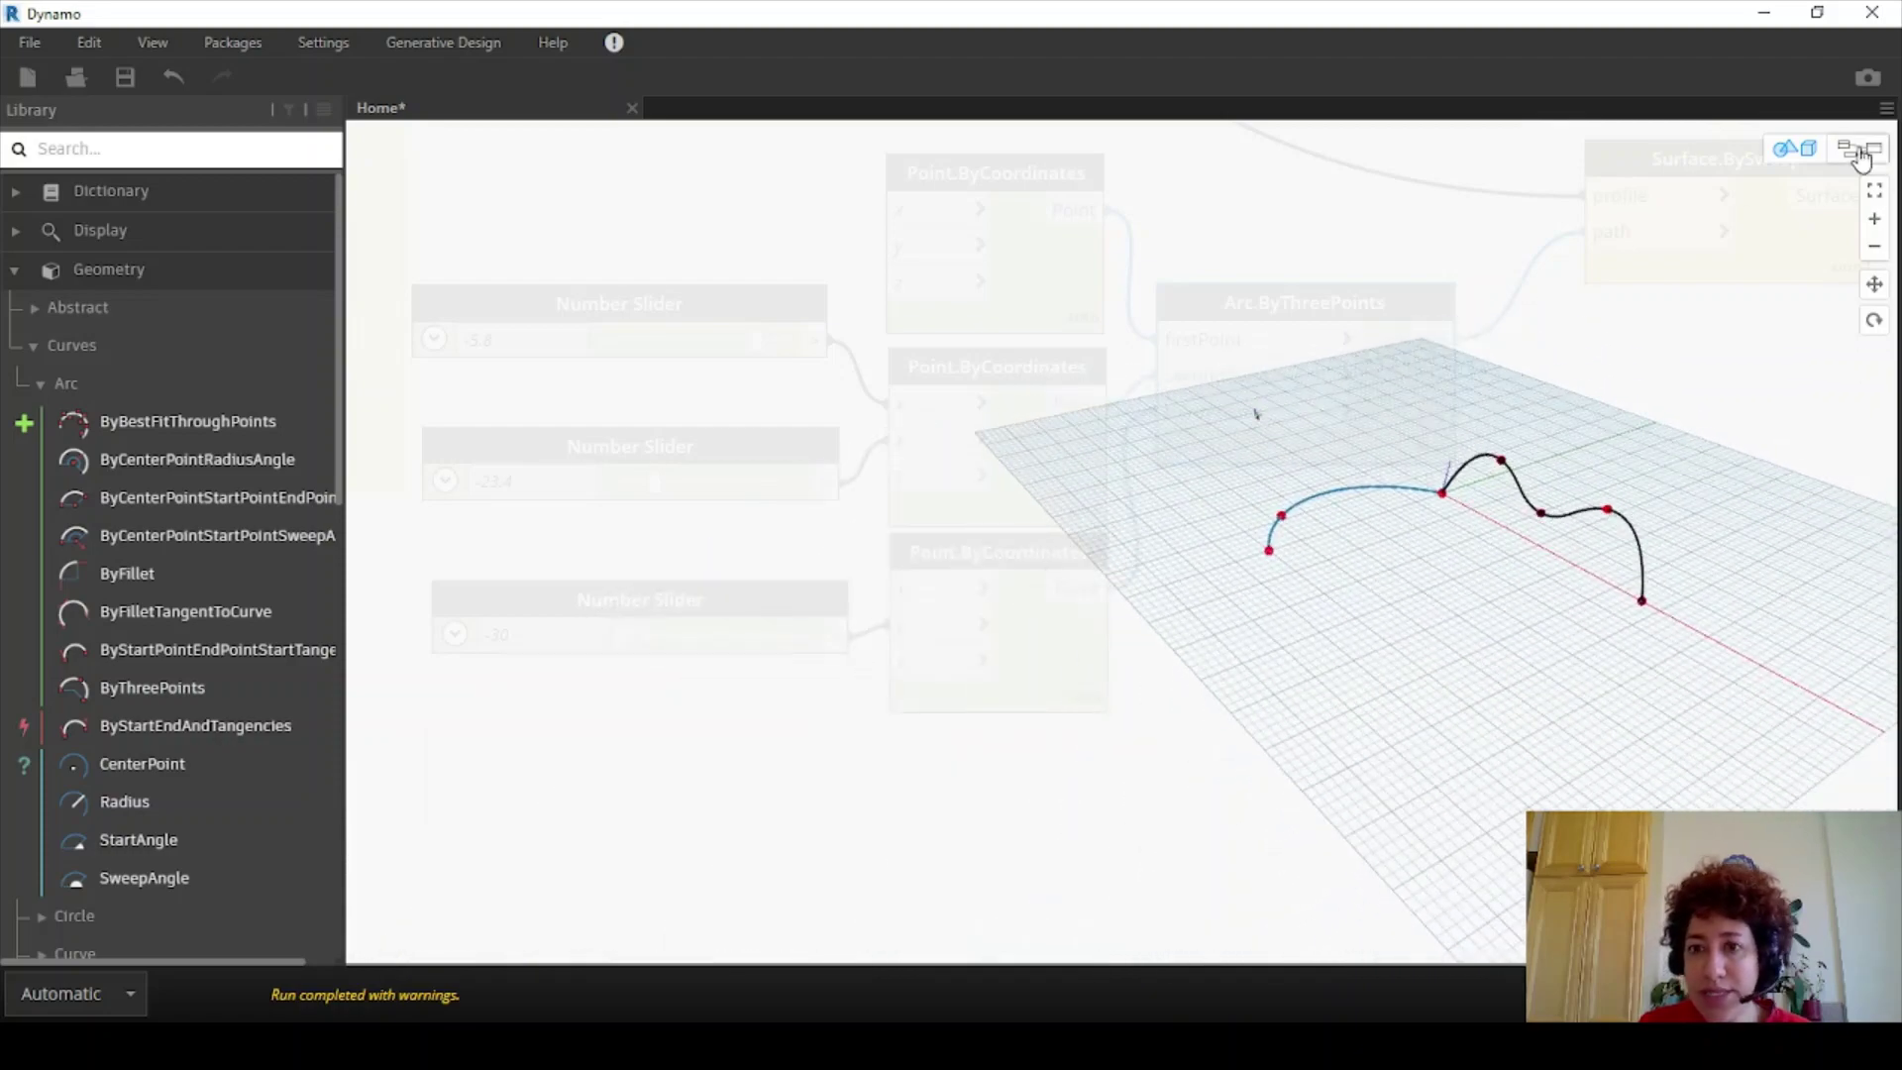
{"action": "left_click", "coordinate": [1861, 149]}
{"action": "scroll", "coordinate": [570, 491], "scroll_direction": "up", "scroll_amount": 1}
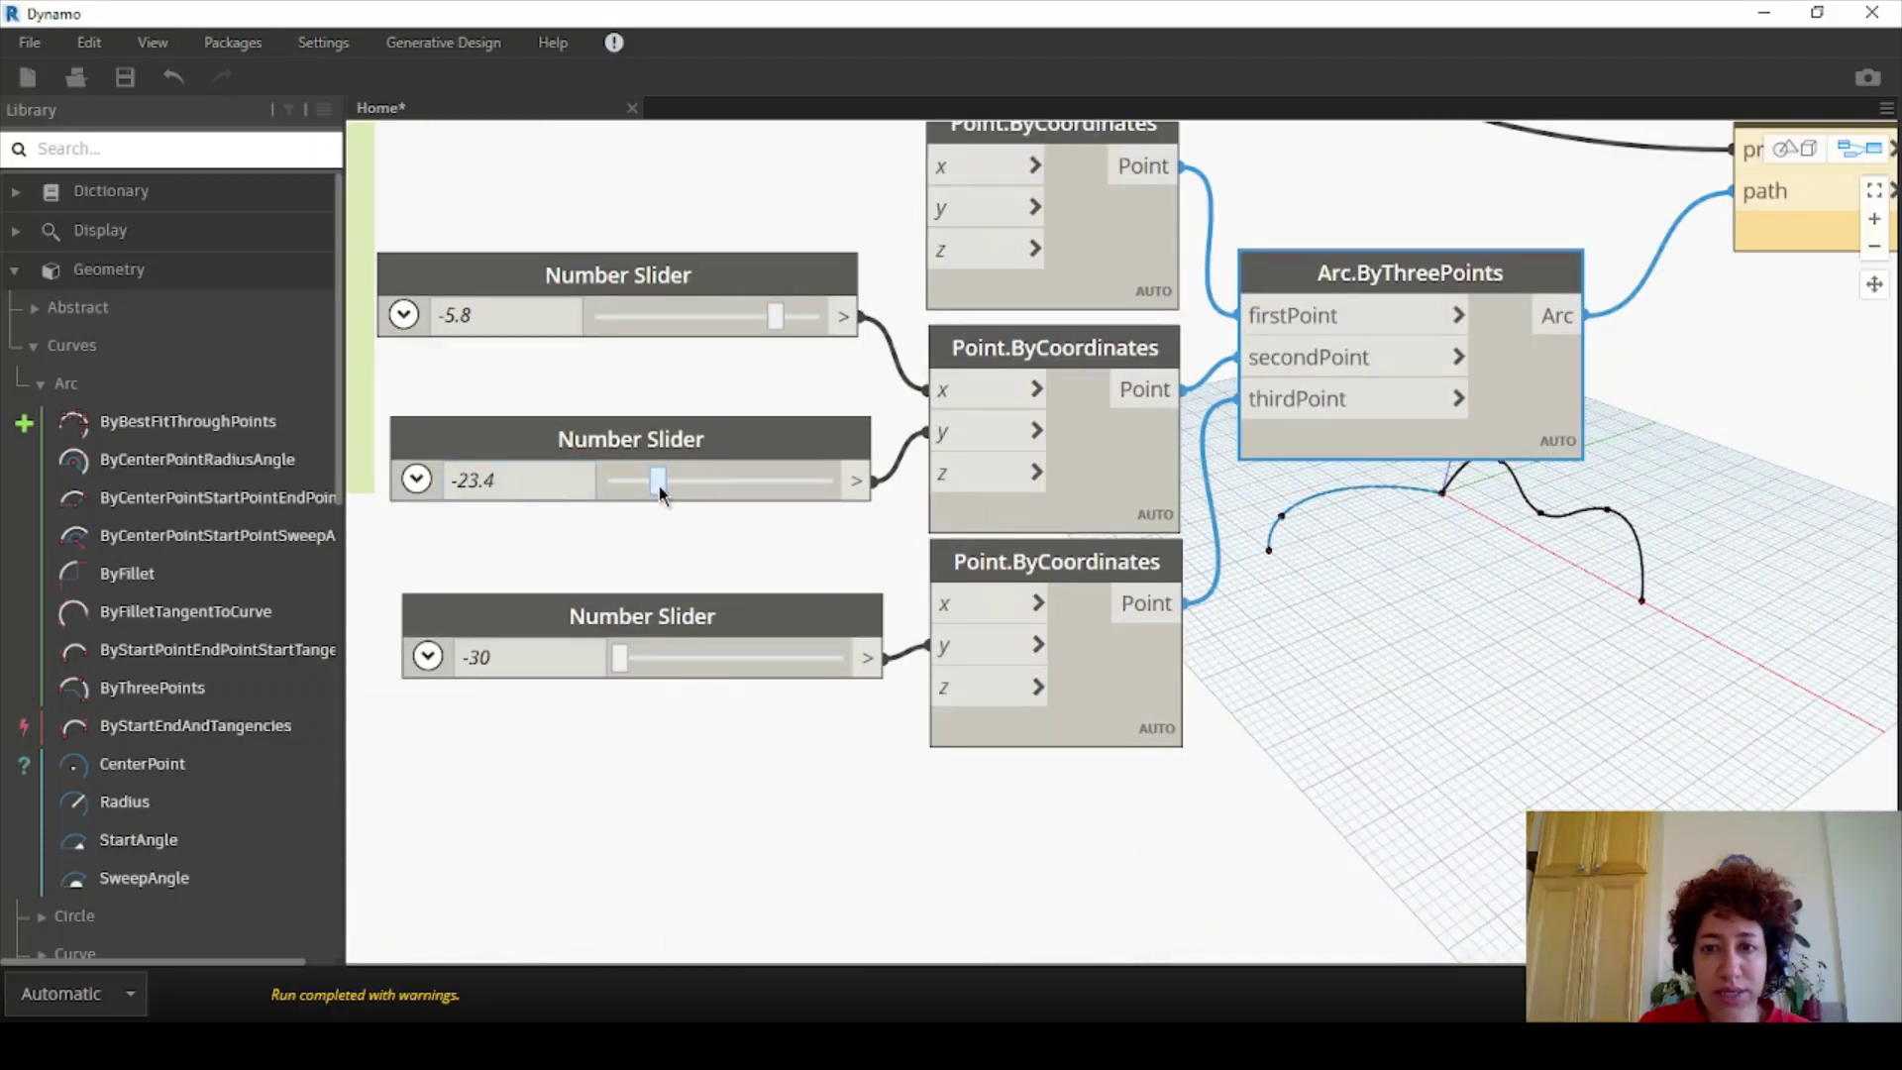
- Reshape the arc by setting the middle slider to -13.9 and adjusting the top slider
{"action": "left_click_drag", "start_coordinate": [658, 486], "coordinate": [740, 485]}
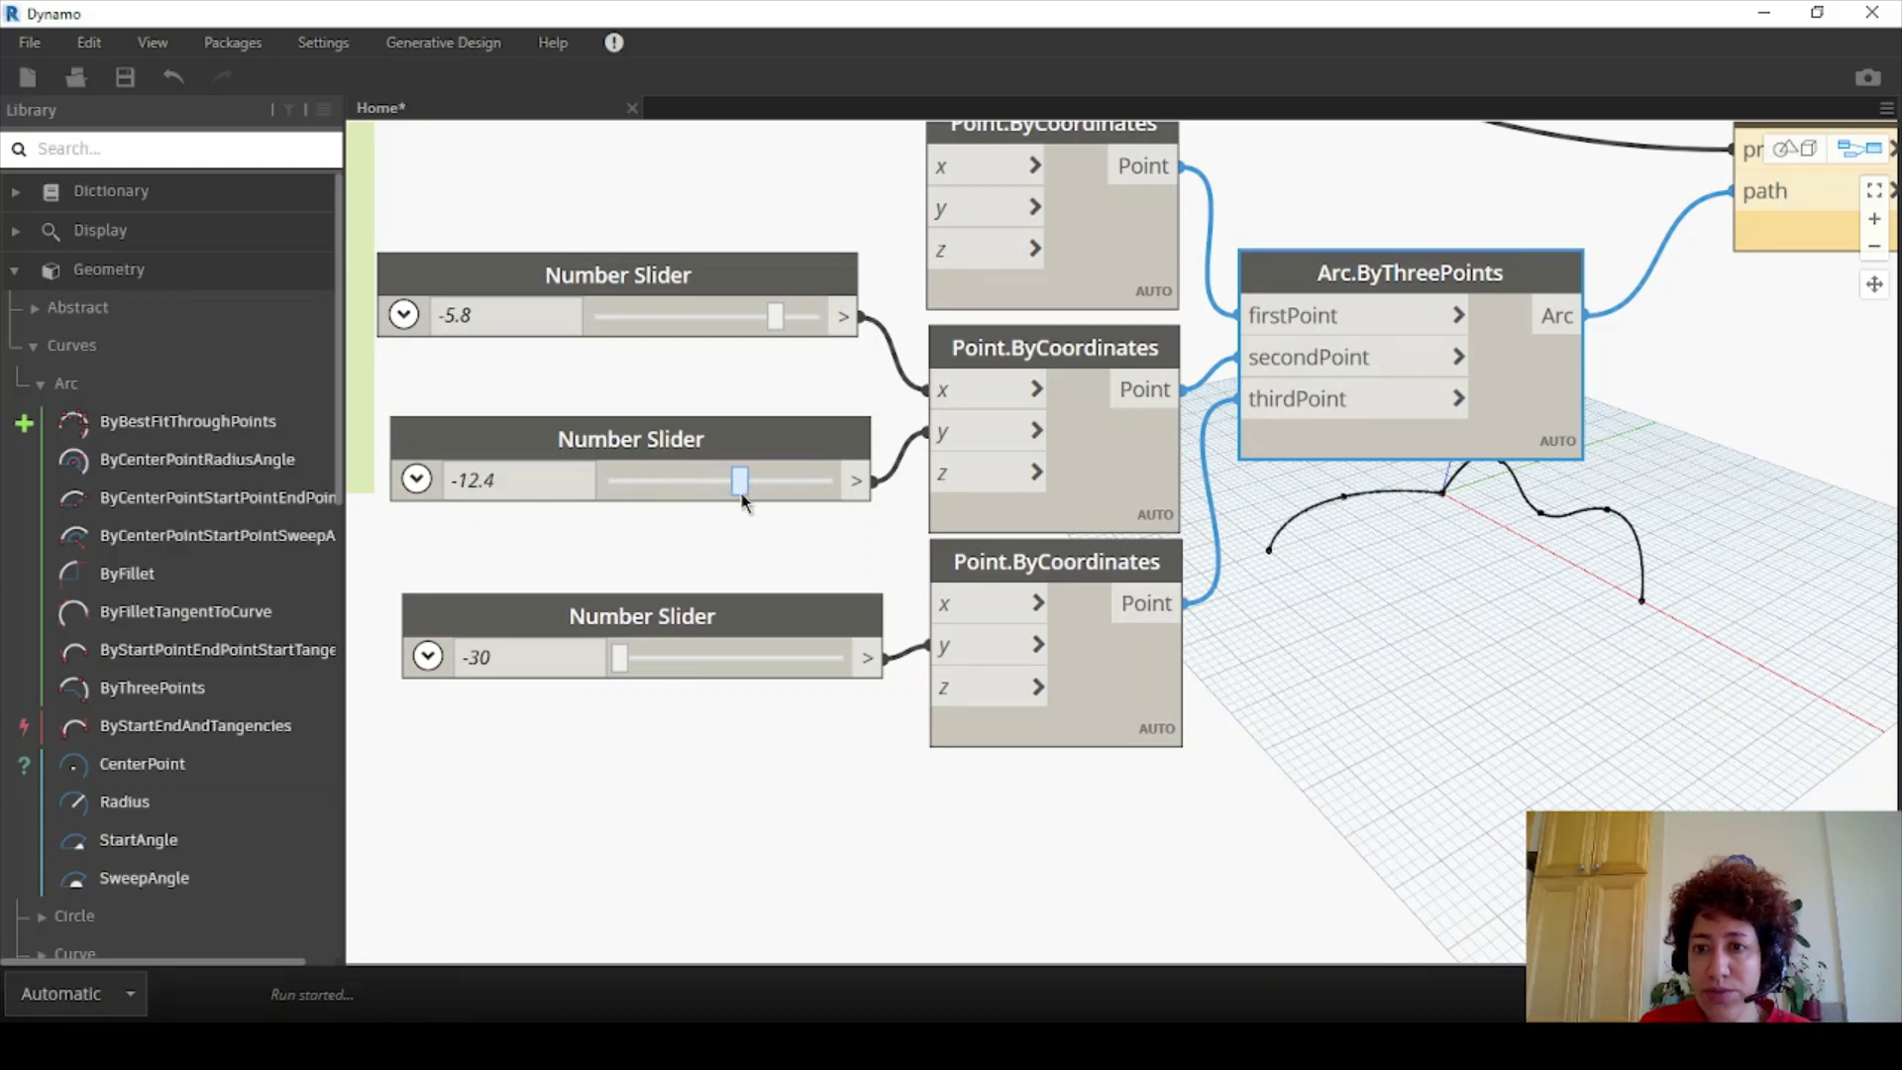
{"action": "scroll", "coordinate": [759, 501], "scroll_direction": "down", "scroll_amount": 2}
{"action": "scroll", "coordinate": [1010, 498], "scroll_direction": "up", "scroll_amount": 1}
{"action": "scroll", "coordinate": [979, 527], "scroll_direction": "down", "scroll_amount": 1}
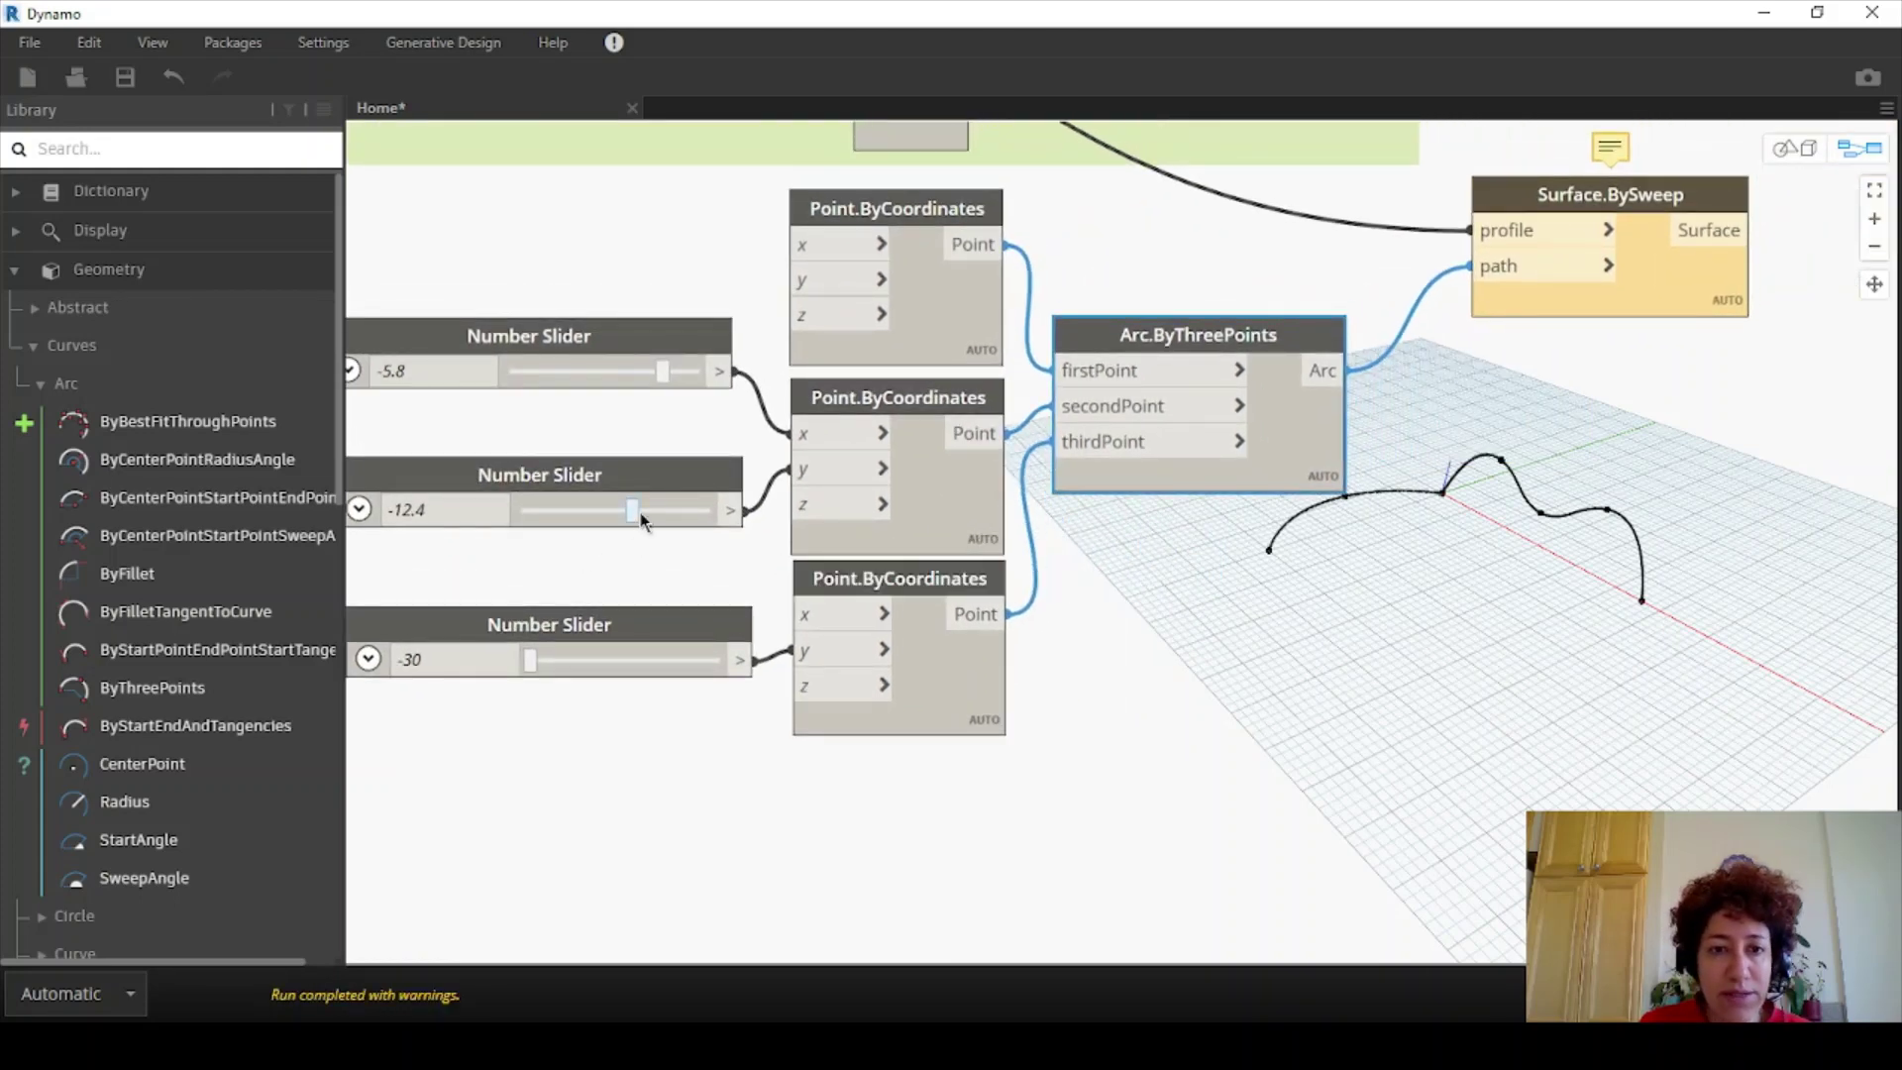
{"action": "left_click_drag", "start_coordinate": [640, 515], "coordinate": [622, 514]}
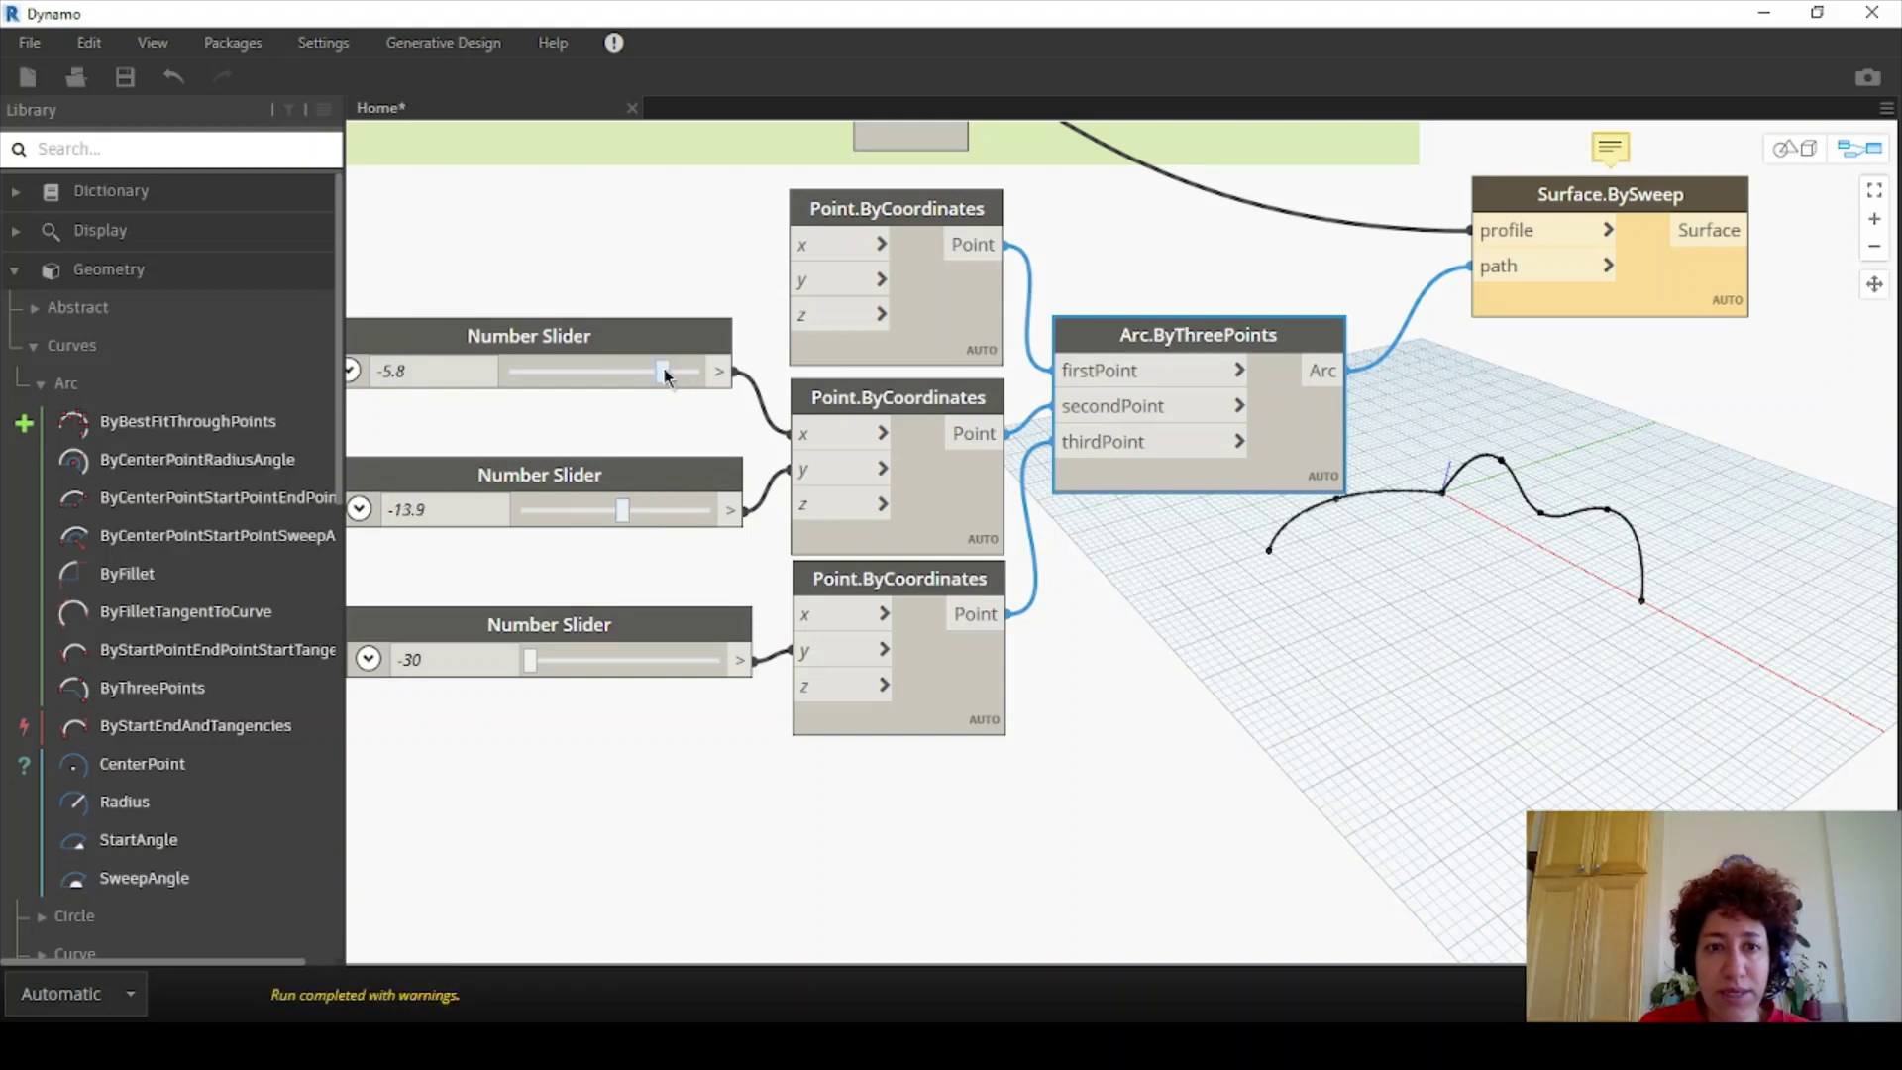
{"action": "mouse_move", "coordinate": [664, 372]}
{"action": "left_mouse_down"}
{"action": "mouse_move", "coordinate": [598, 367]}
{"action": "mouse_move", "coordinate": [650, 383]}
{"action": "mouse_move", "coordinate": [641, 369]}
{"action": "mouse_move", "coordinate": [645, 403]}
{"action": "left_mouse_up"}
{"action": "middle_click_drag", "start_coordinate": [644, 403], "coordinate": [660, 360]}
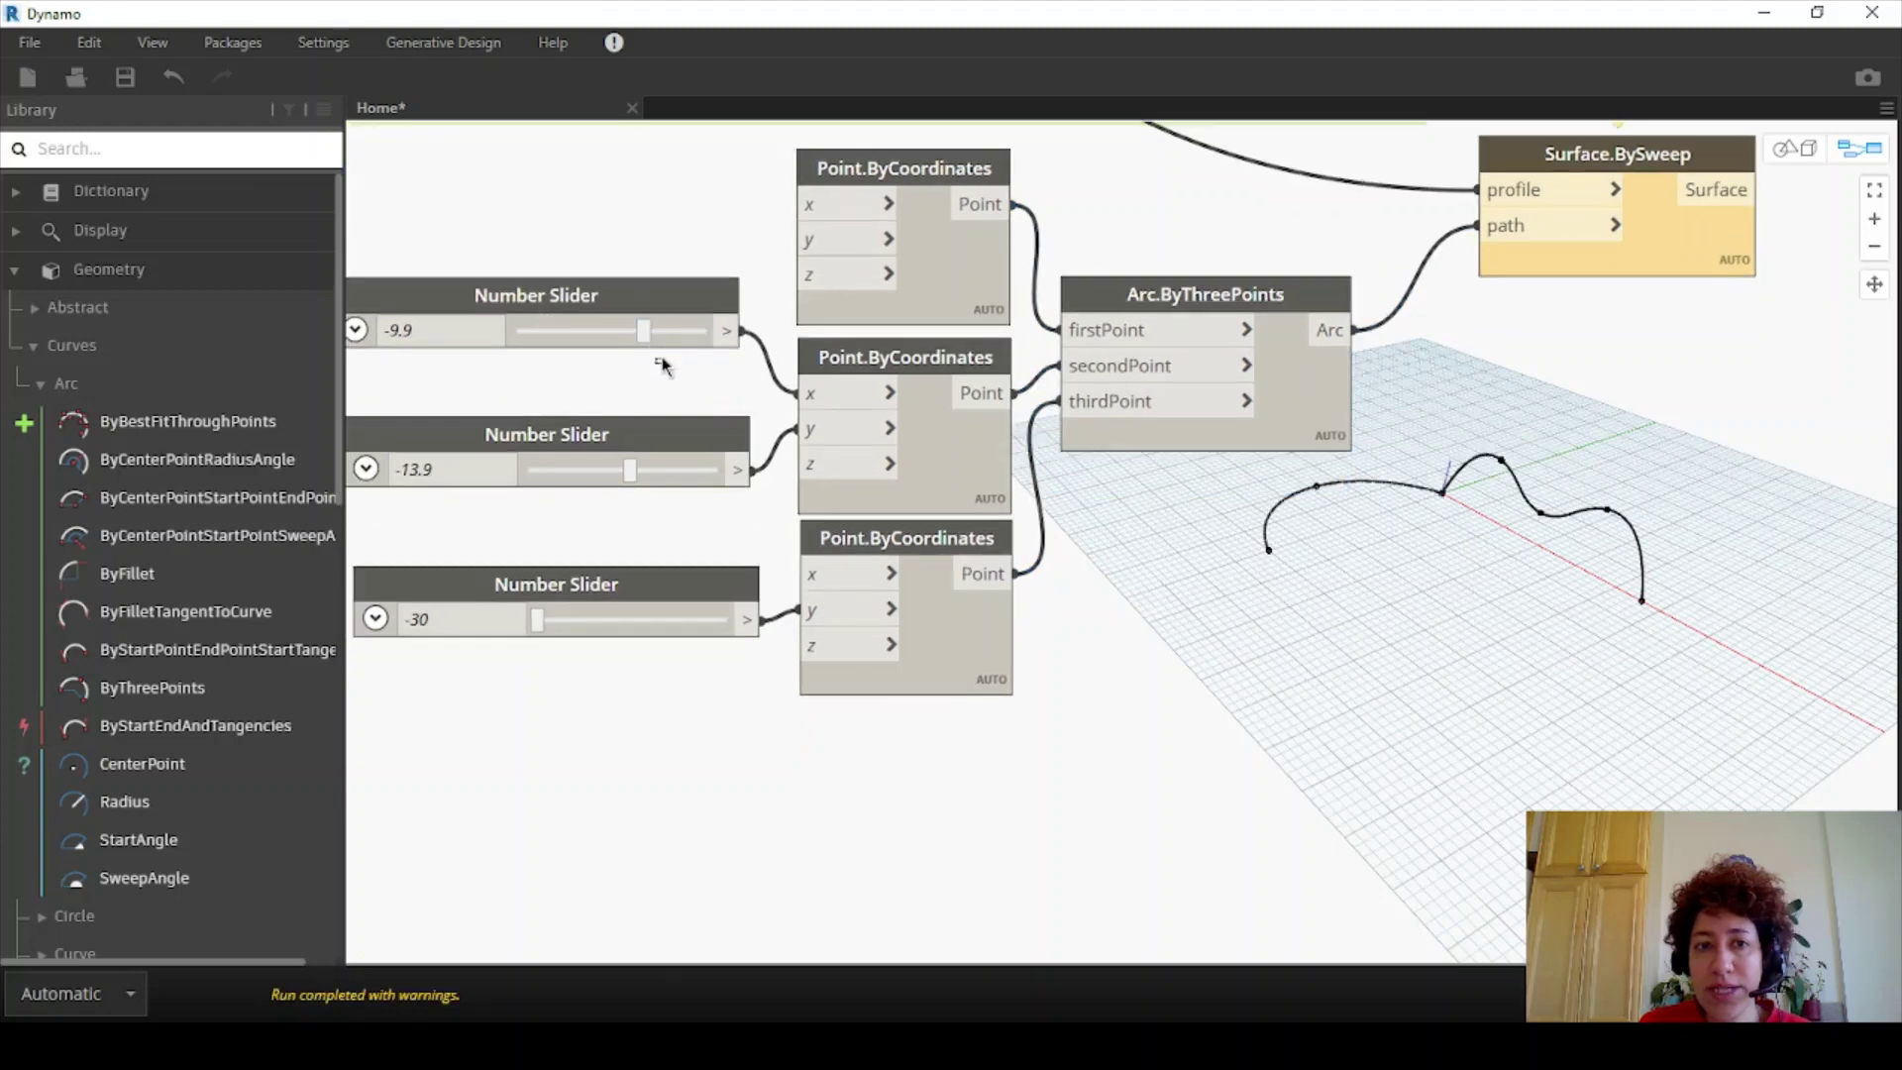
{"action": "left_click_drag", "start_coordinate": [642, 331], "coordinate": [660, 396]}
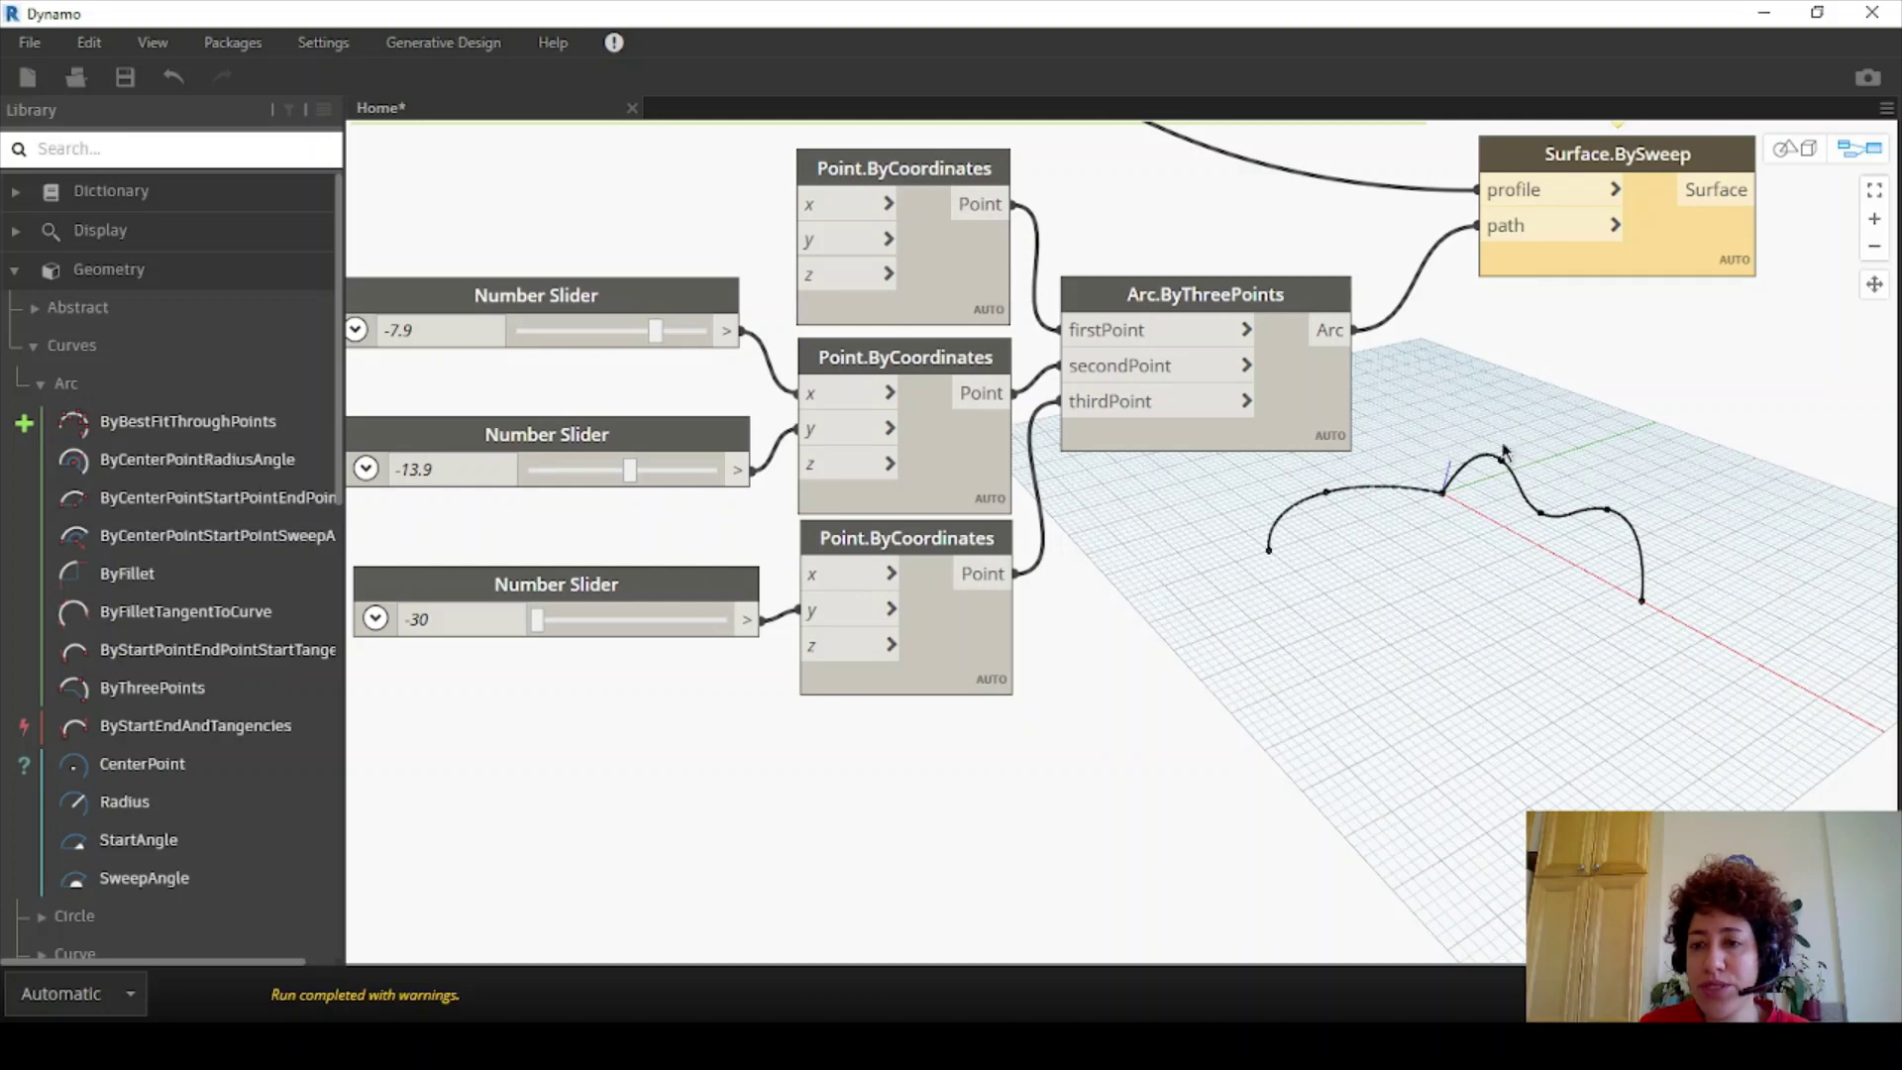
- Lower the top slider to produce the swept surface and orbit around it
{"action": "left_click_drag", "start_coordinate": [654, 339], "coordinate": [609, 329]}
{"action": "middle_click_drag", "start_coordinate": [1129, 341], "coordinate": [932, 336]}
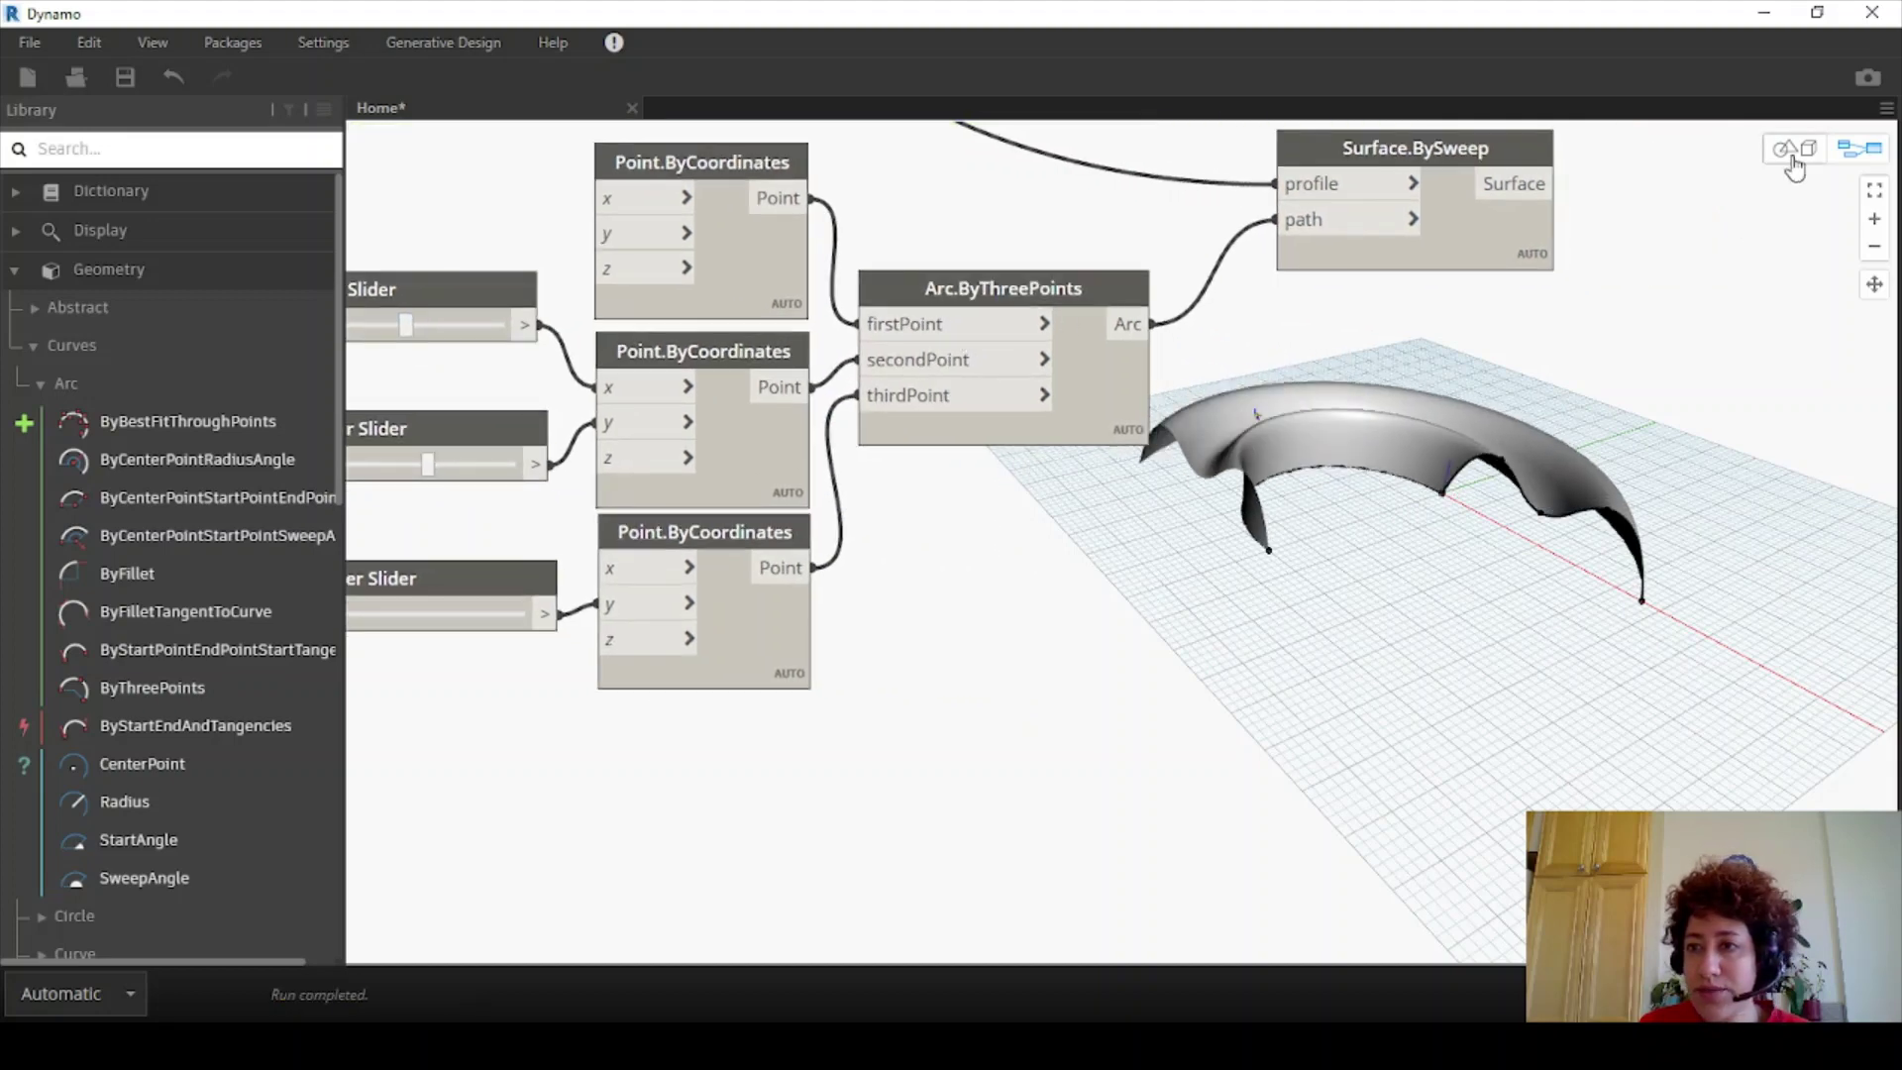
{"action": "left_click", "coordinate": [1795, 149]}
{"action": "left_click_drag", "start_coordinate": [1668, 479], "coordinate": [1781, 402]}
{"action": "left_click", "coordinate": [1859, 148]}
- Lower the second slider so the upper sliders read -15.6 and -25
{"action": "middle_click_drag", "start_coordinate": [686, 646], "coordinate": [995, 570]}
{"action": "left_click_drag", "start_coordinate": [739, 390], "coordinate": [666, 393]}
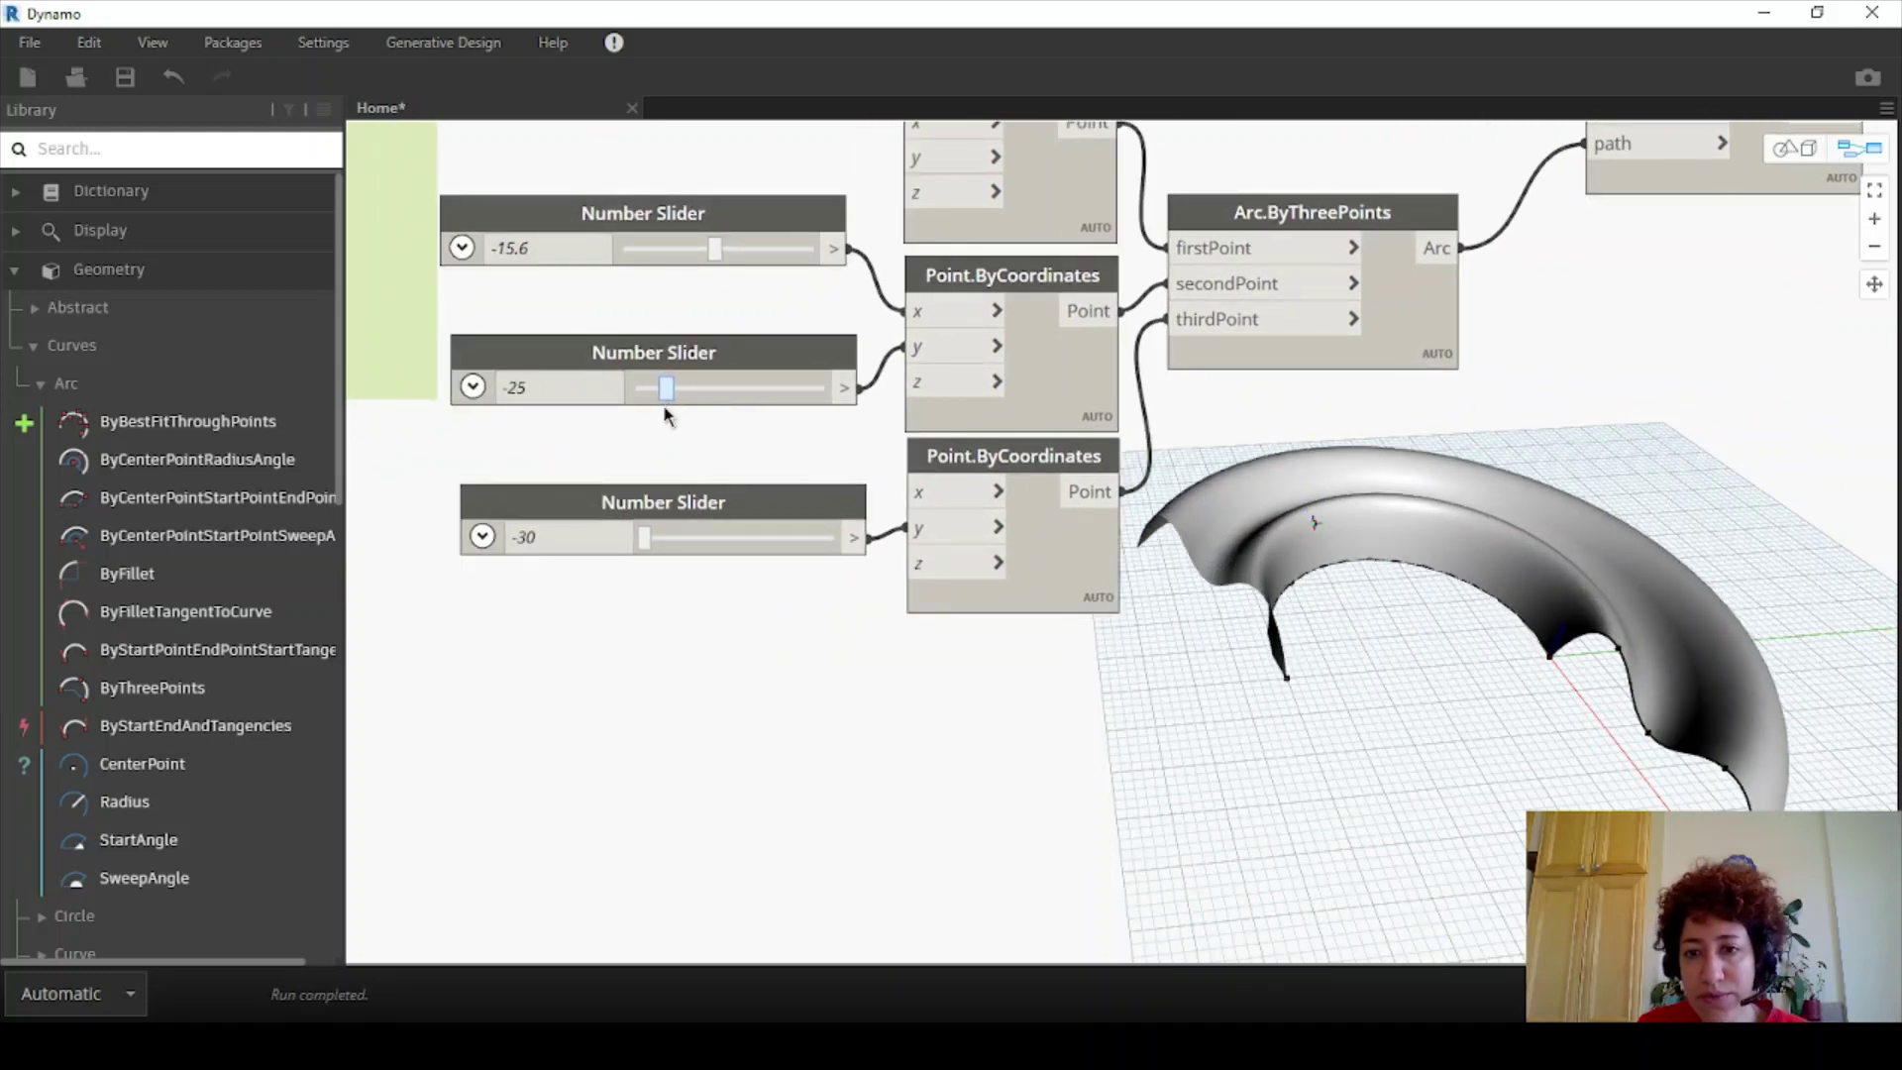
{"action": "left_click", "coordinate": [1307, 337]}
{"action": "scroll", "coordinate": [1387, 584], "scroll_direction": "up", "scroll_amount": 1}
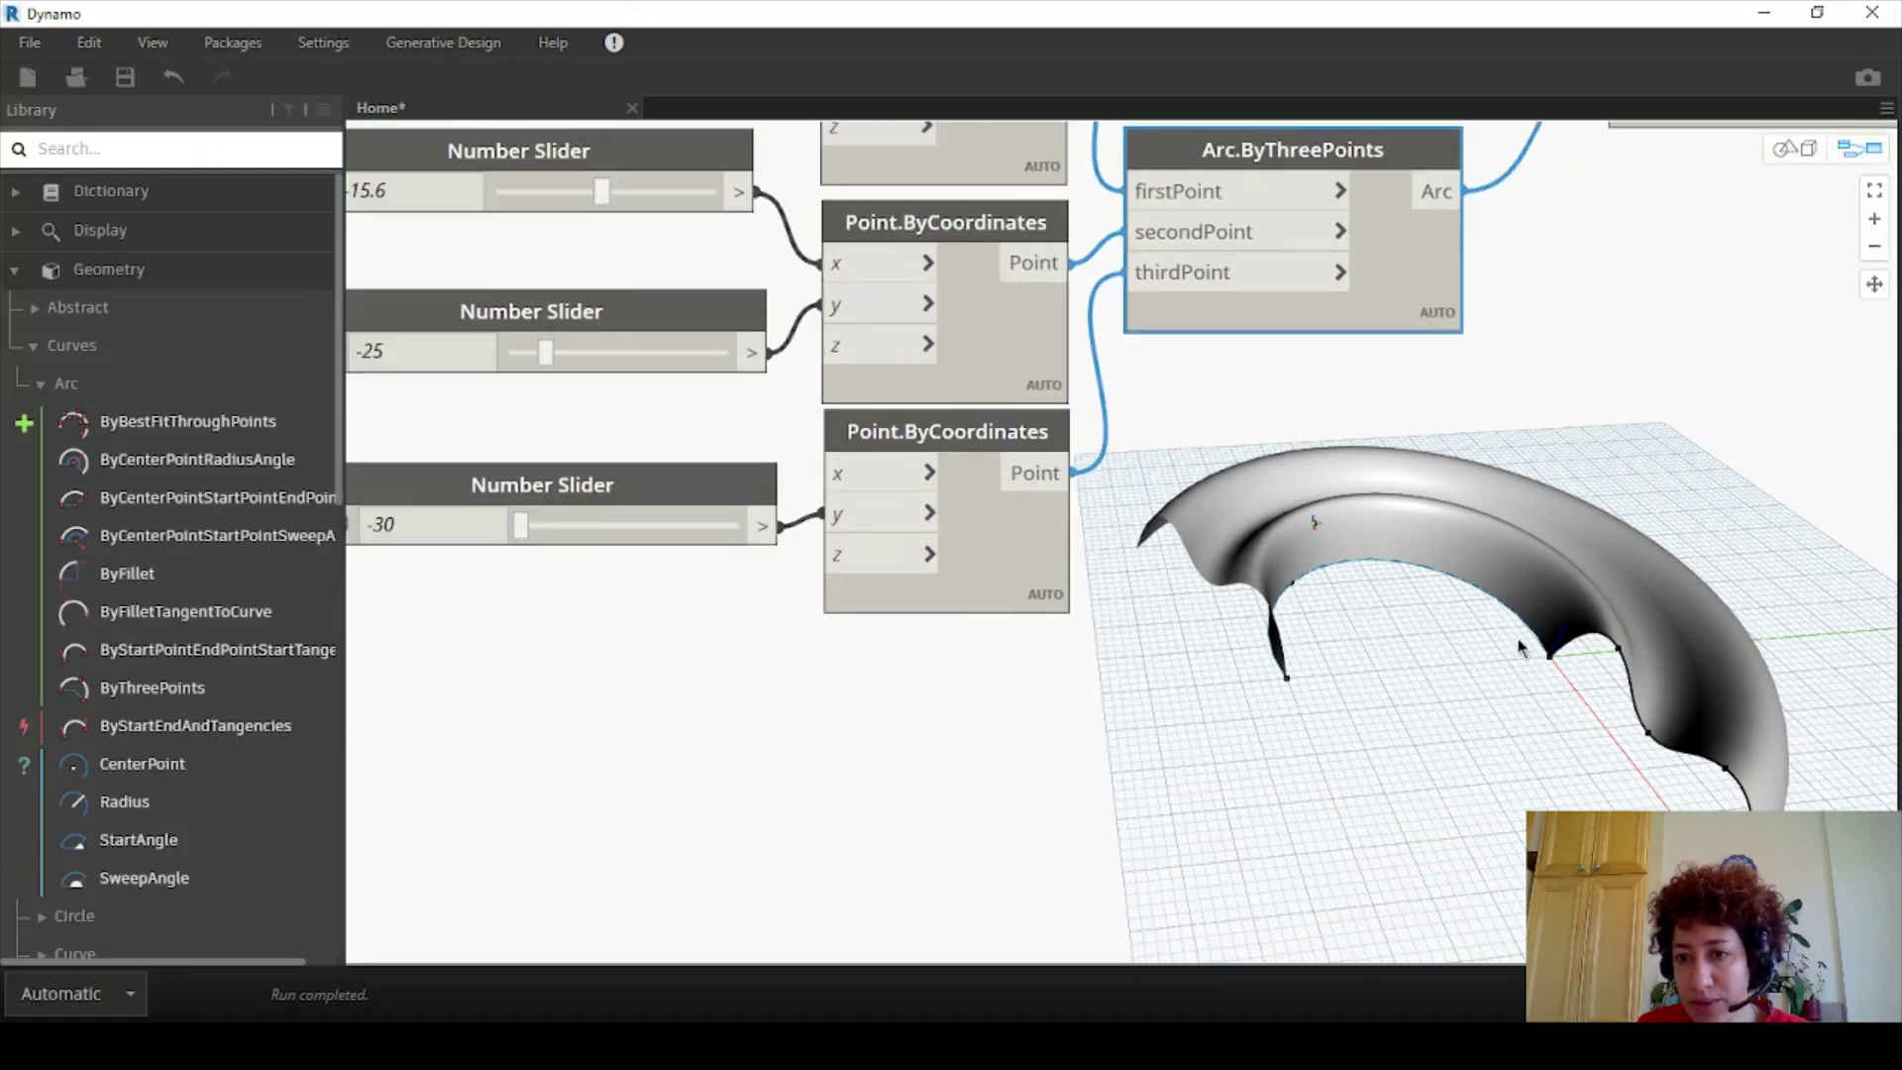
{"action": "left_click", "coordinate": [1794, 148]}
{"action": "right_click_drag", "start_coordinate": [1684, 416], "coordinate": [1120, 539]}
- Box-select the slider, point, arc and Surface.BySweep nodes
{"action": "key", "text": "ctrl+b"}
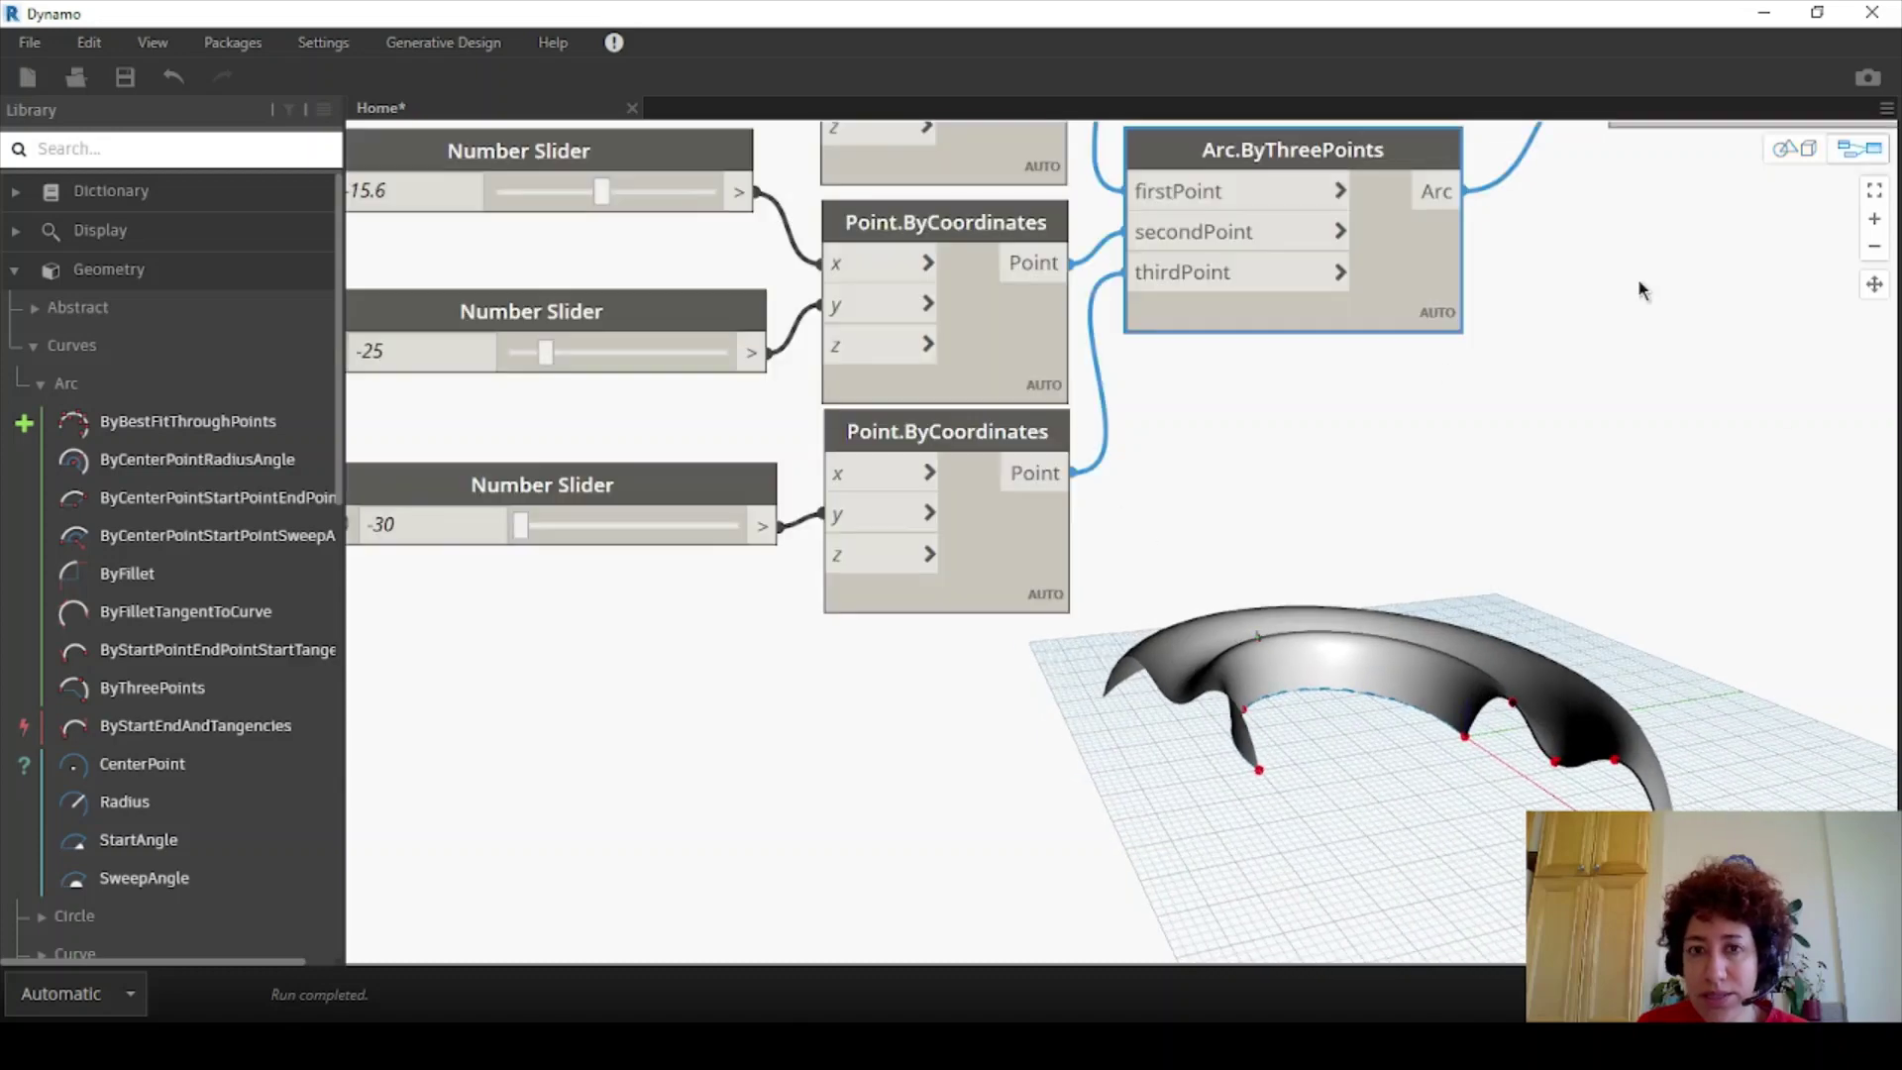
{"action": "left_click_drag", "start_coordinate": [1414, 289], "coordinate": [1406, 307]}
{"action": "scroll", "coordinate": [1397, 307], "scroll_direction": "down", "scroll_amount": 2}
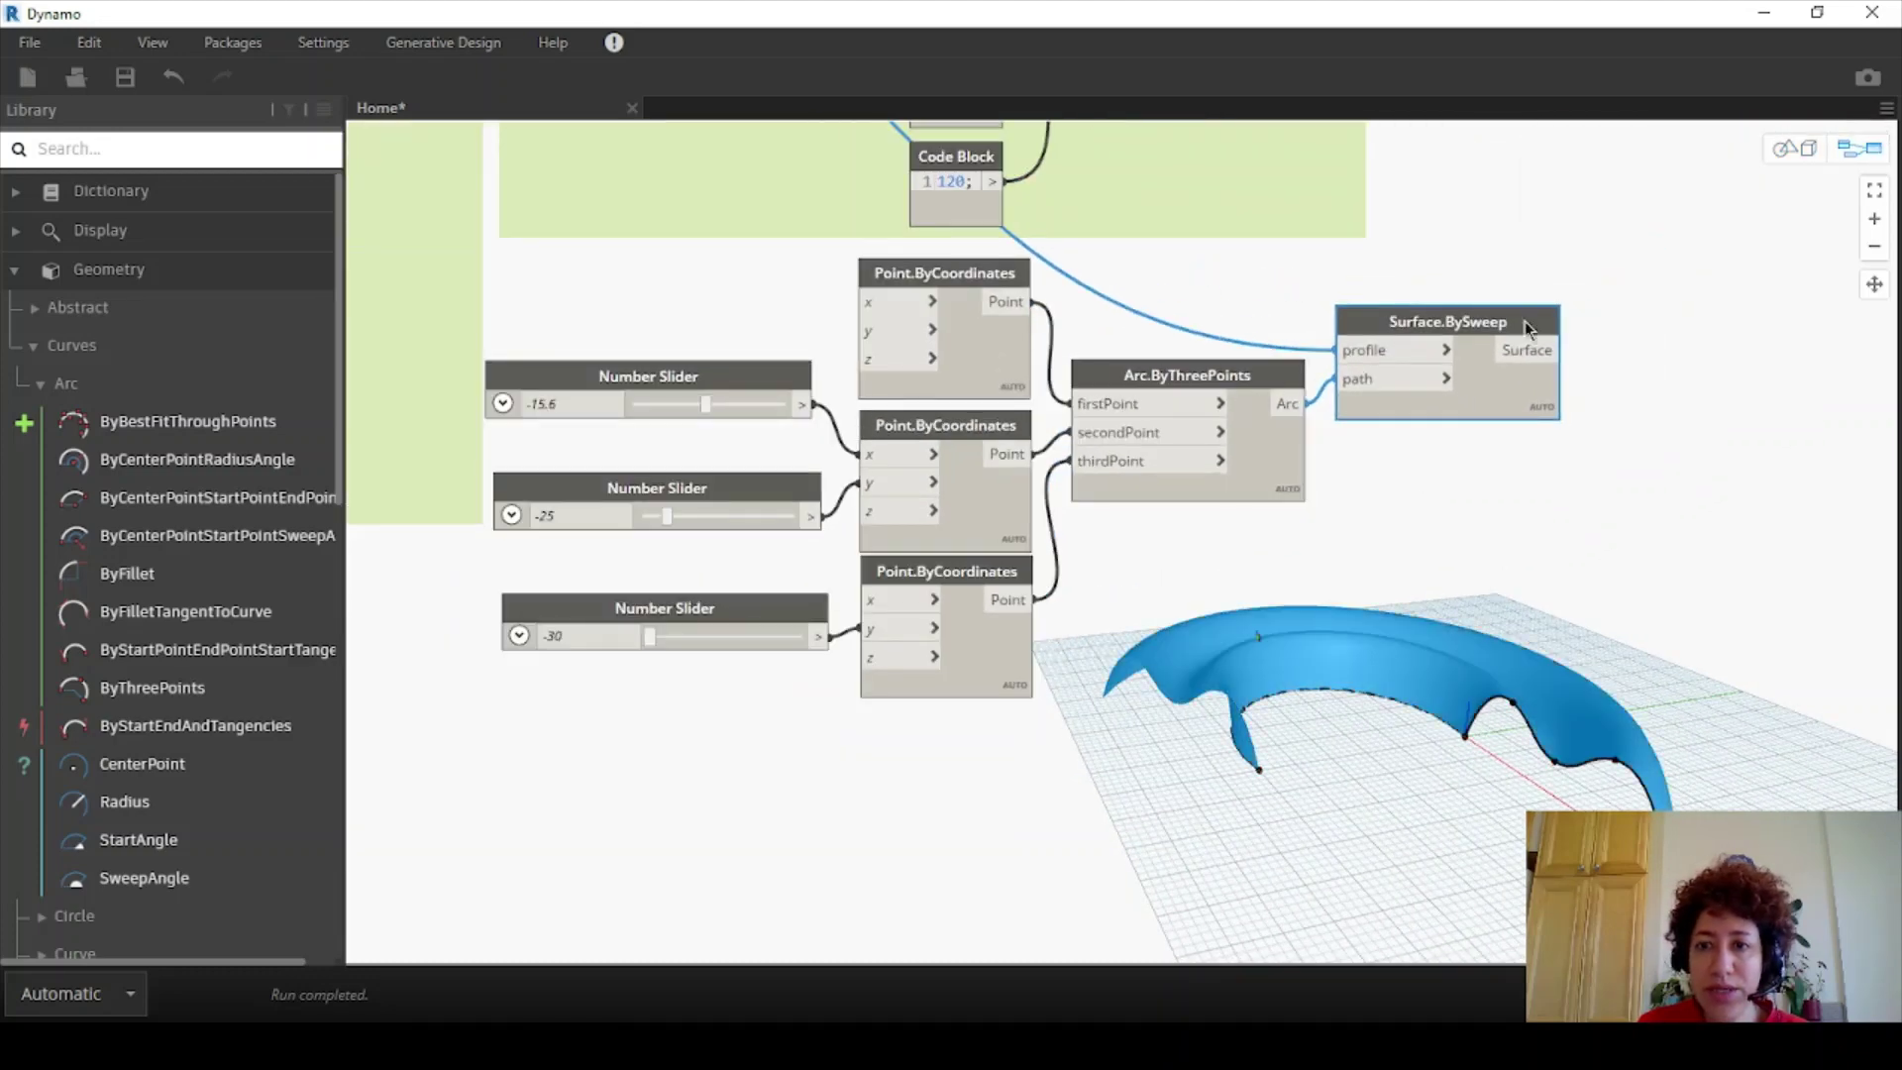
{"action": "left_click_drag", "start_coordinate": [1570, 285], "coordinate": [807, 439]}
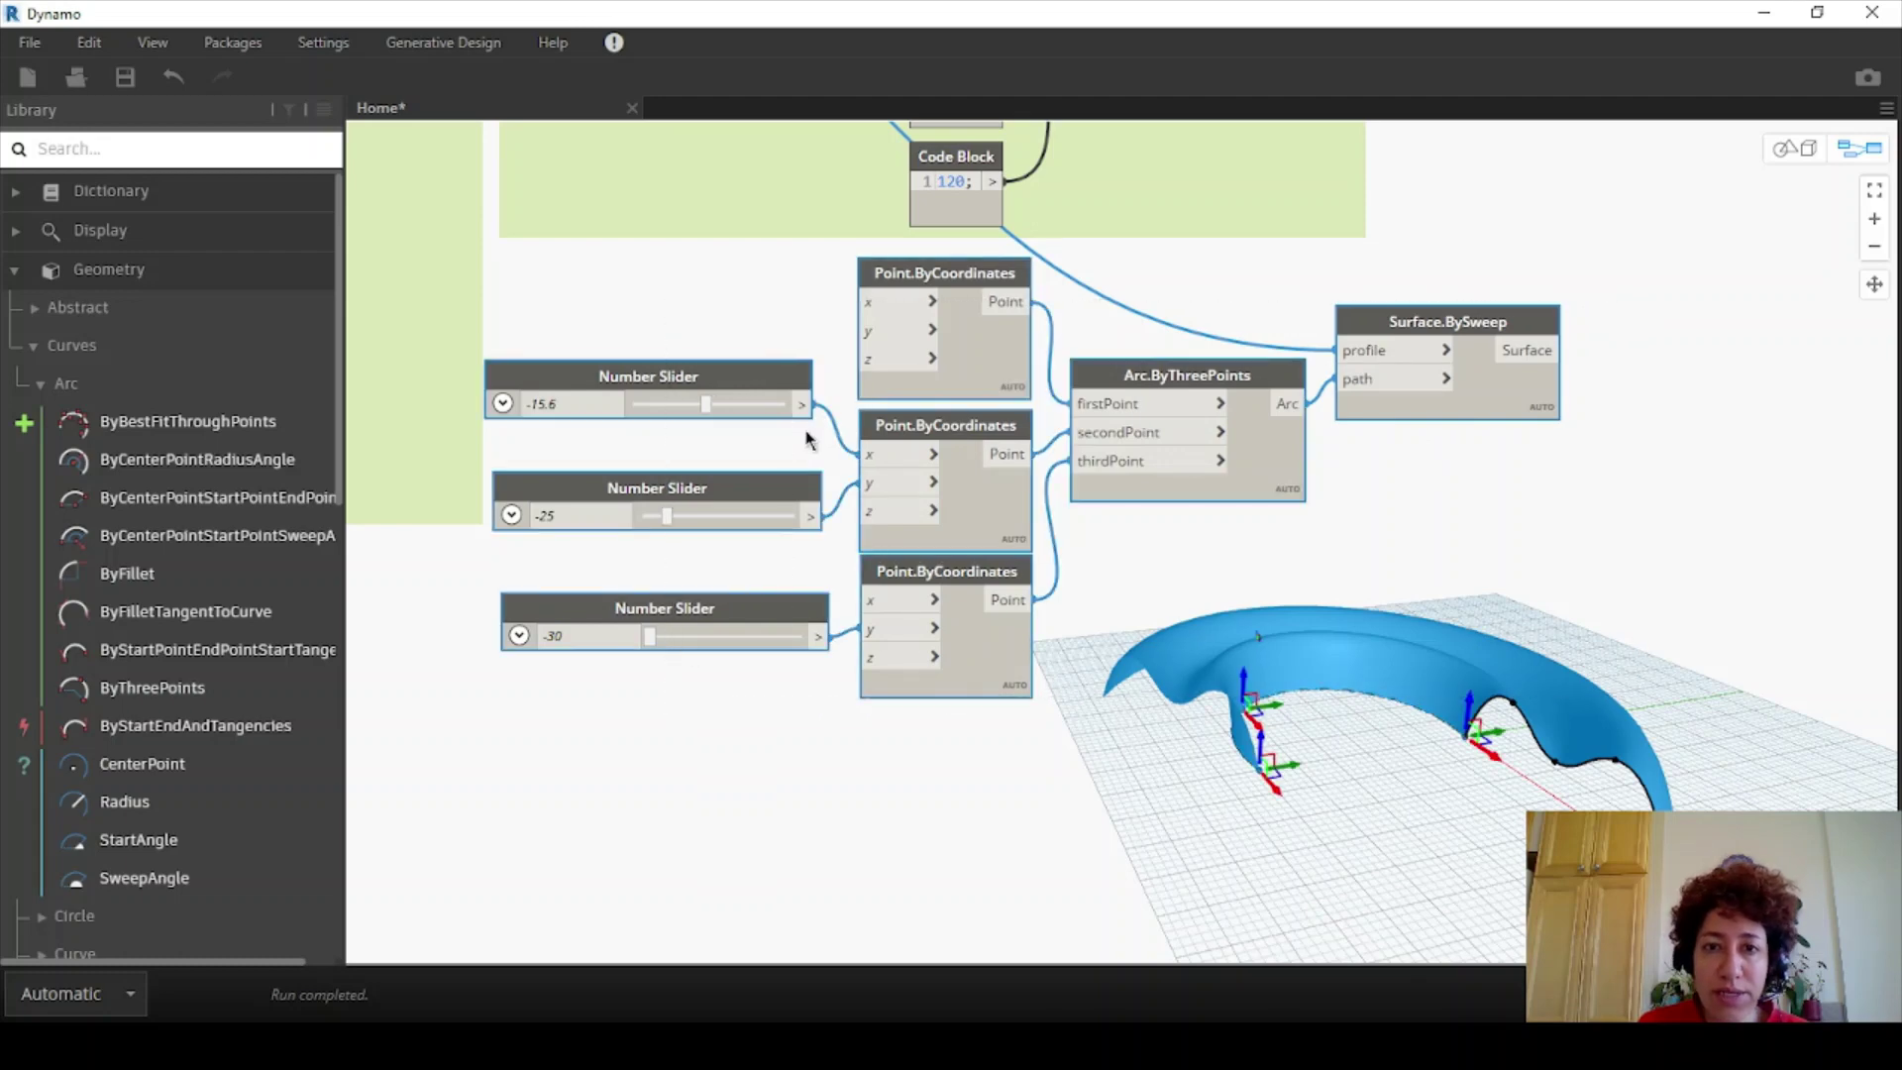
- Group the selected sweep nodes and title the group 'BySweep'
{"action": "right_click", "coordinate": [942, 266]}
{"action": "left_click", "coordinate": [990, 308]}
{"action": "left_click_drag", "start_coordinate": [762, 315], "coordinate": [785, 374]}
{"action": "double_click", "coordinate": [771, 287]}
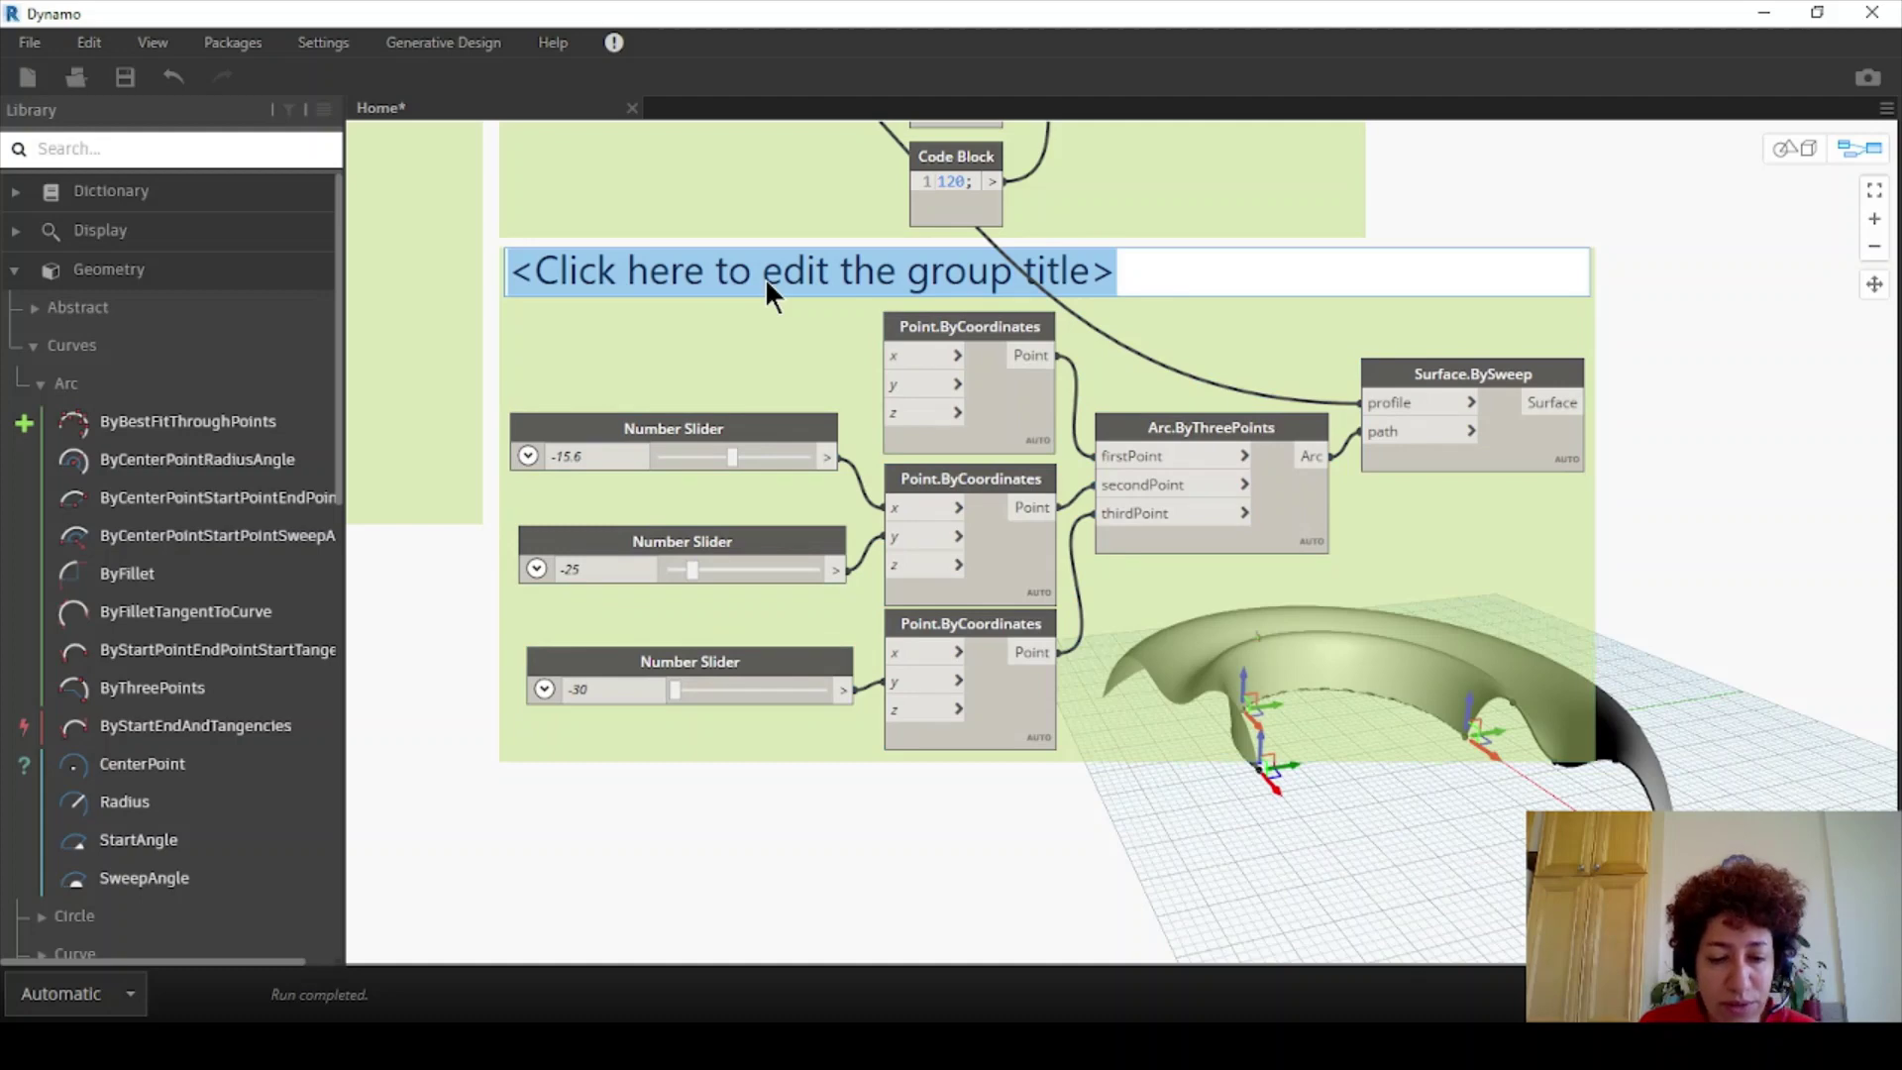
{"action": "type", "text": "ByWee"}
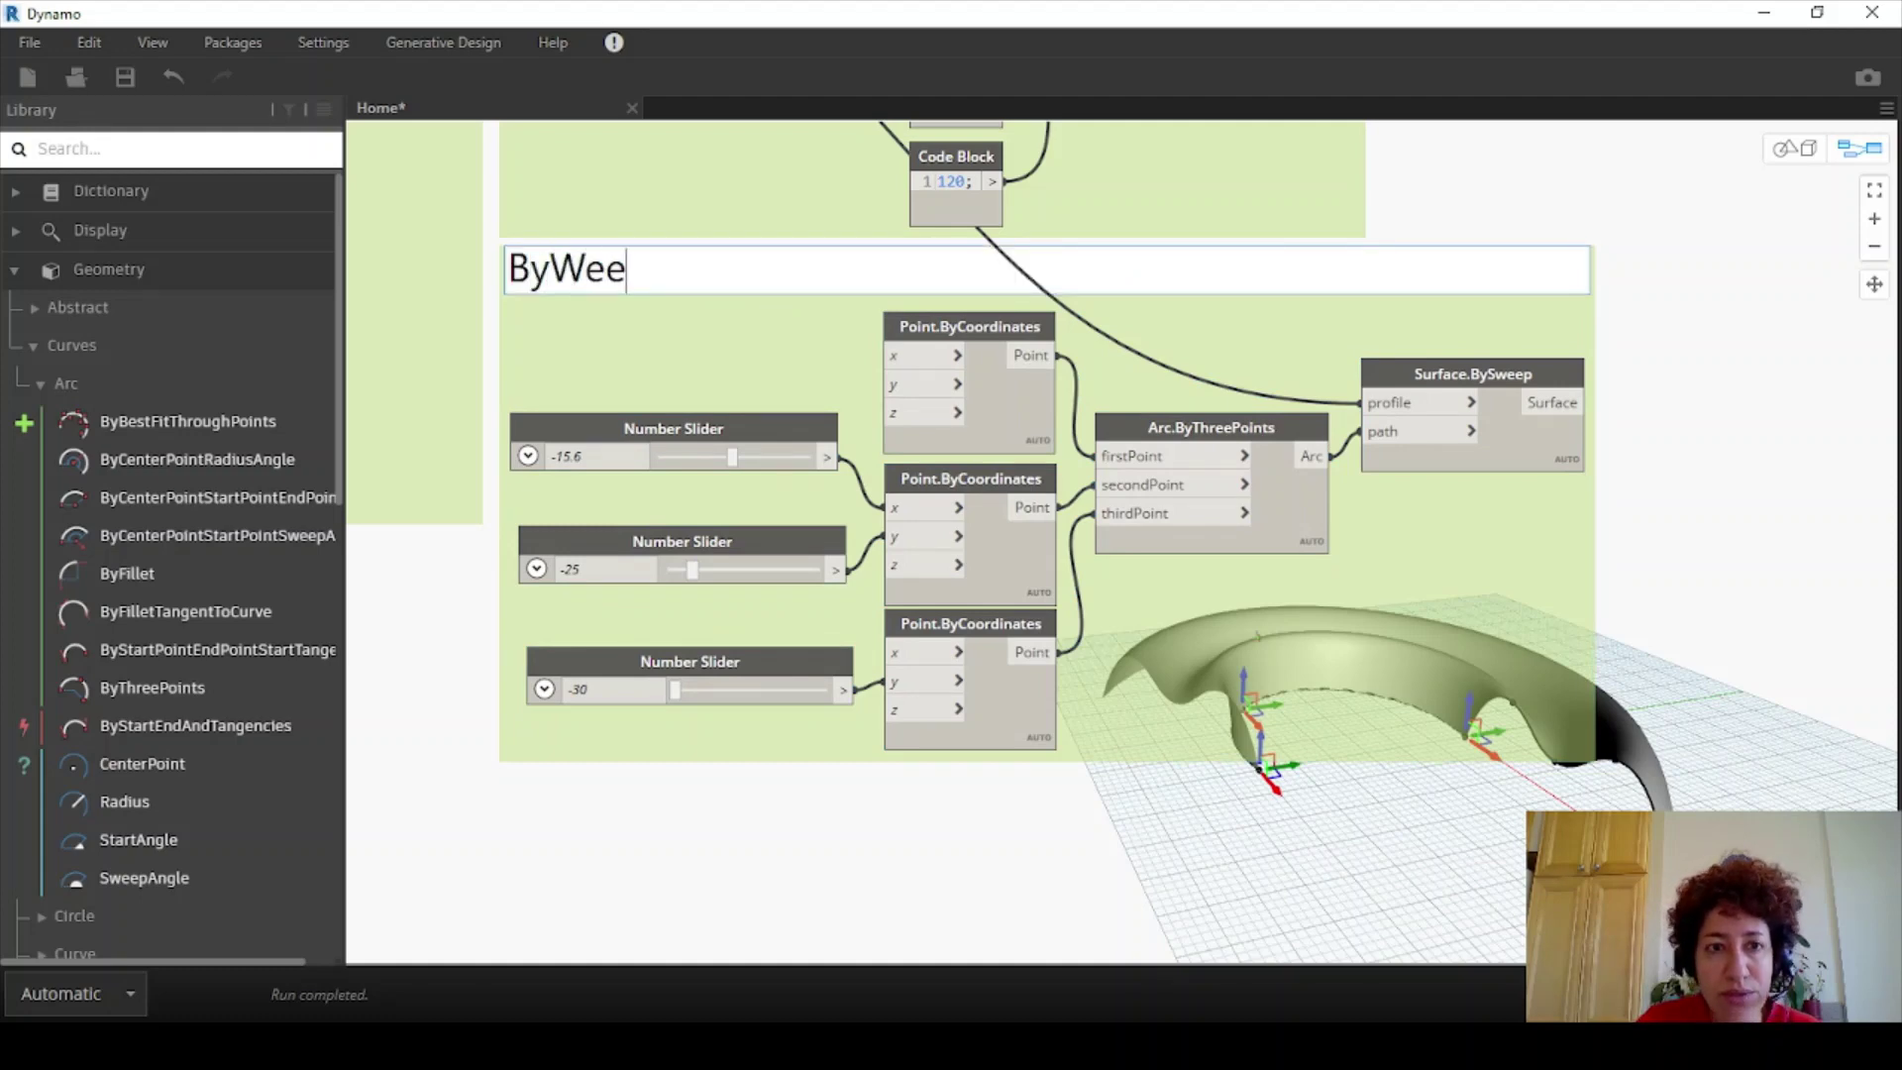
{"action": "type", "text": "p"}
{"action": "key", "text": "BackSpace"}
{"action": "key", "text": "BackSpace"}
{"action": "key", "text": "BackSpace"}
{"action": "key", "text": "BackSpace"}
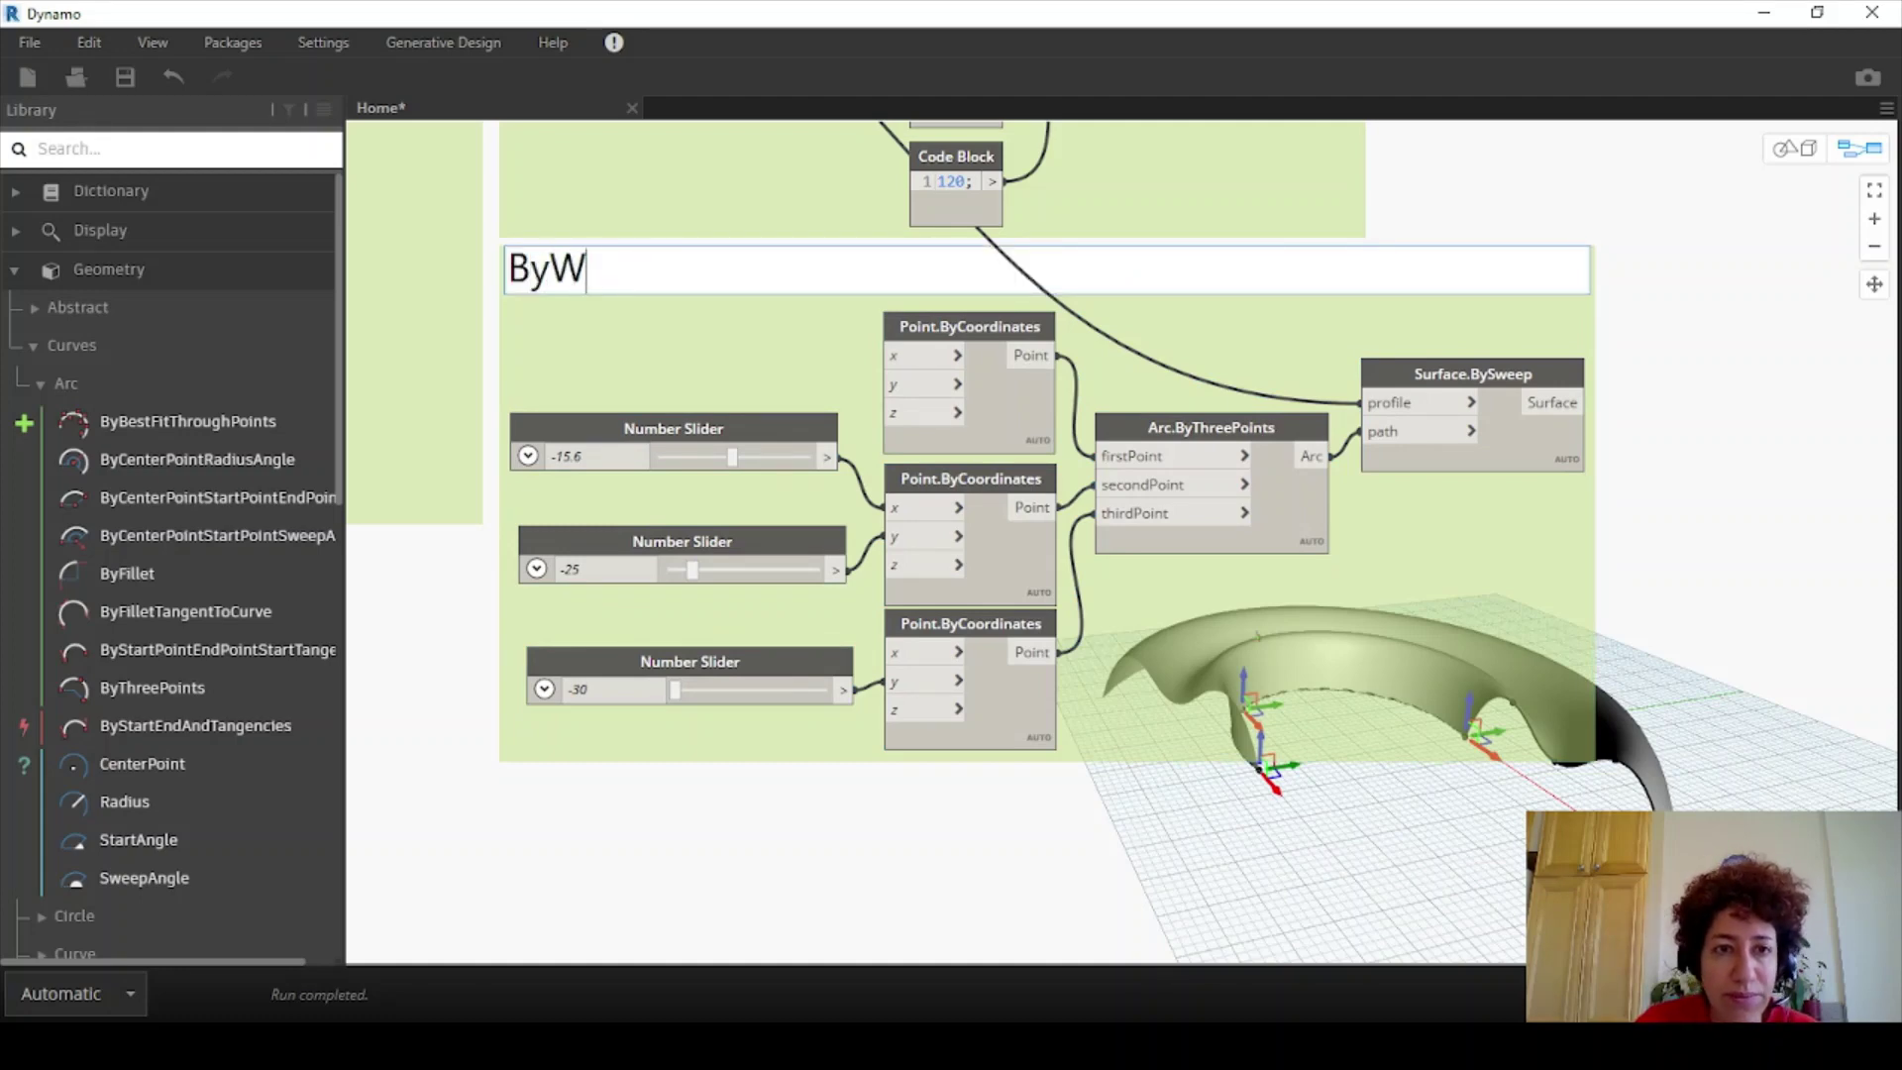
{"action": "type", "text": "Sw"}
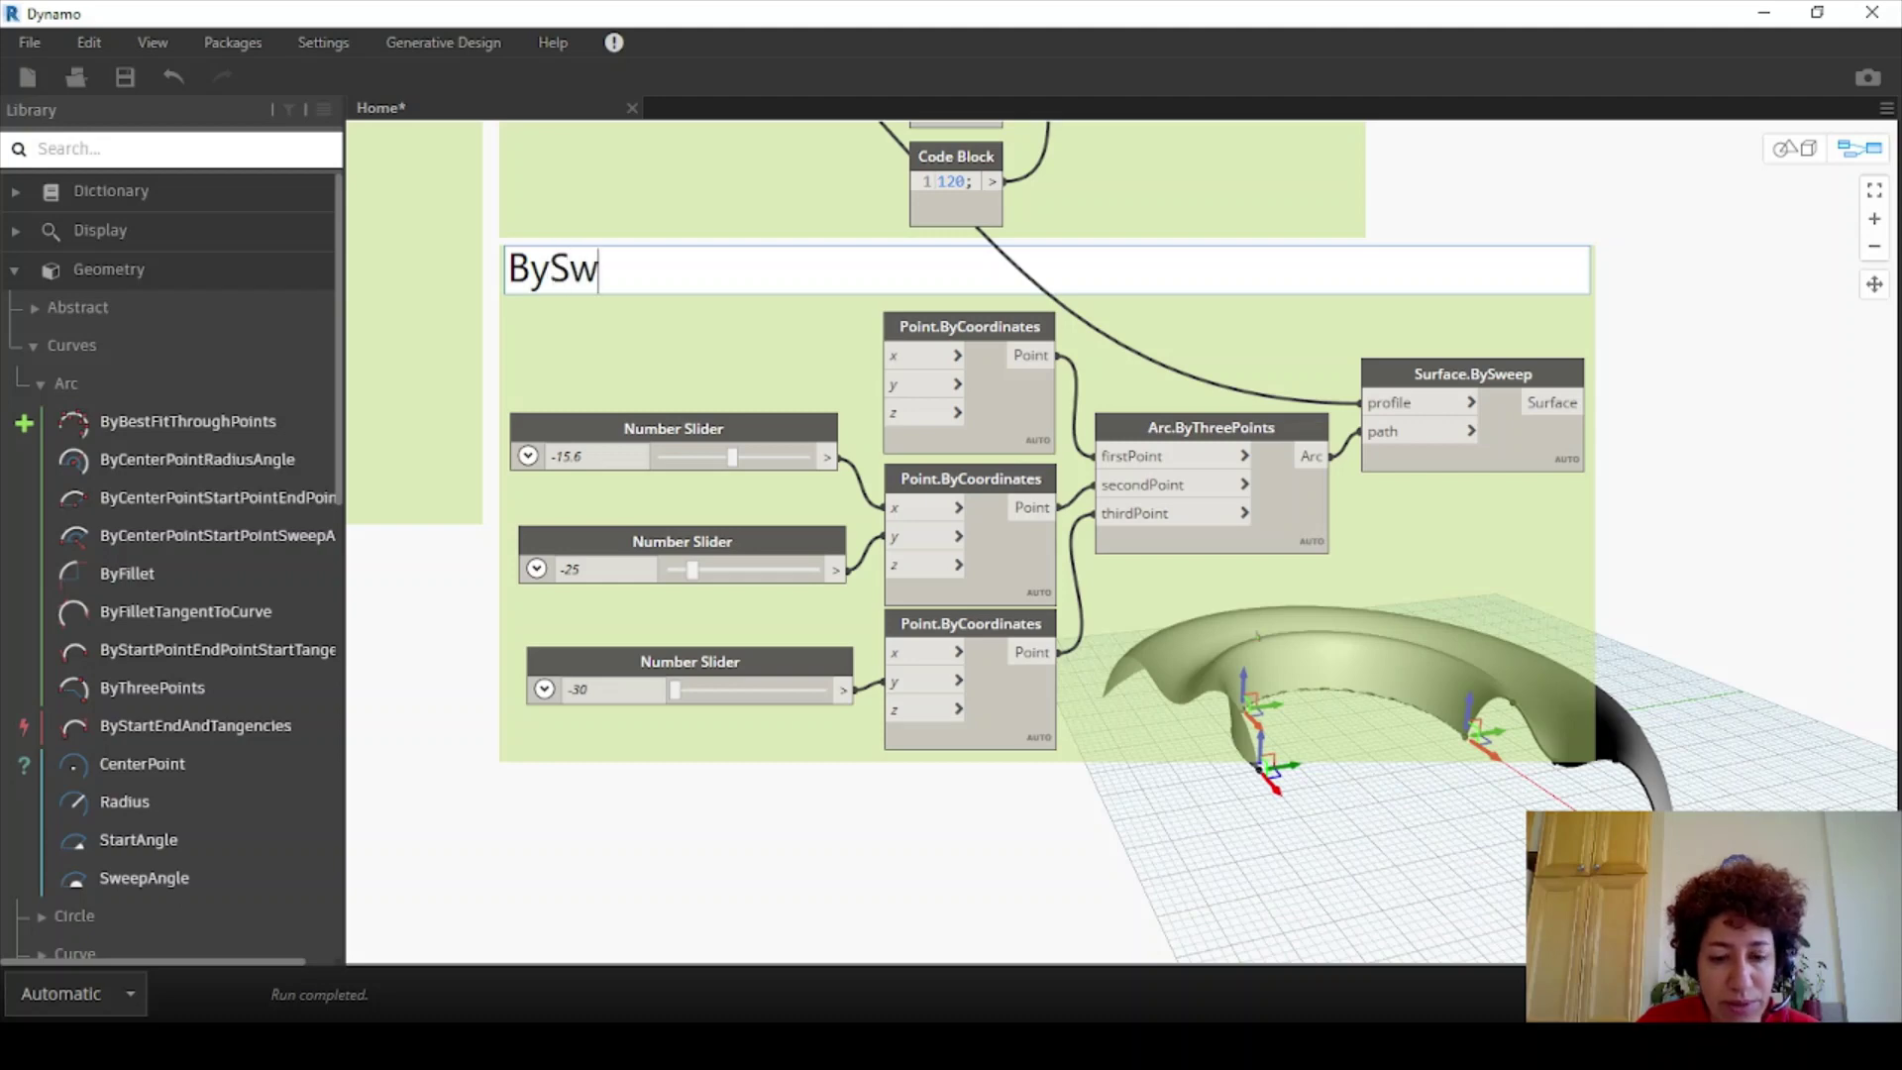
{"action": "type", "text": "eep"}
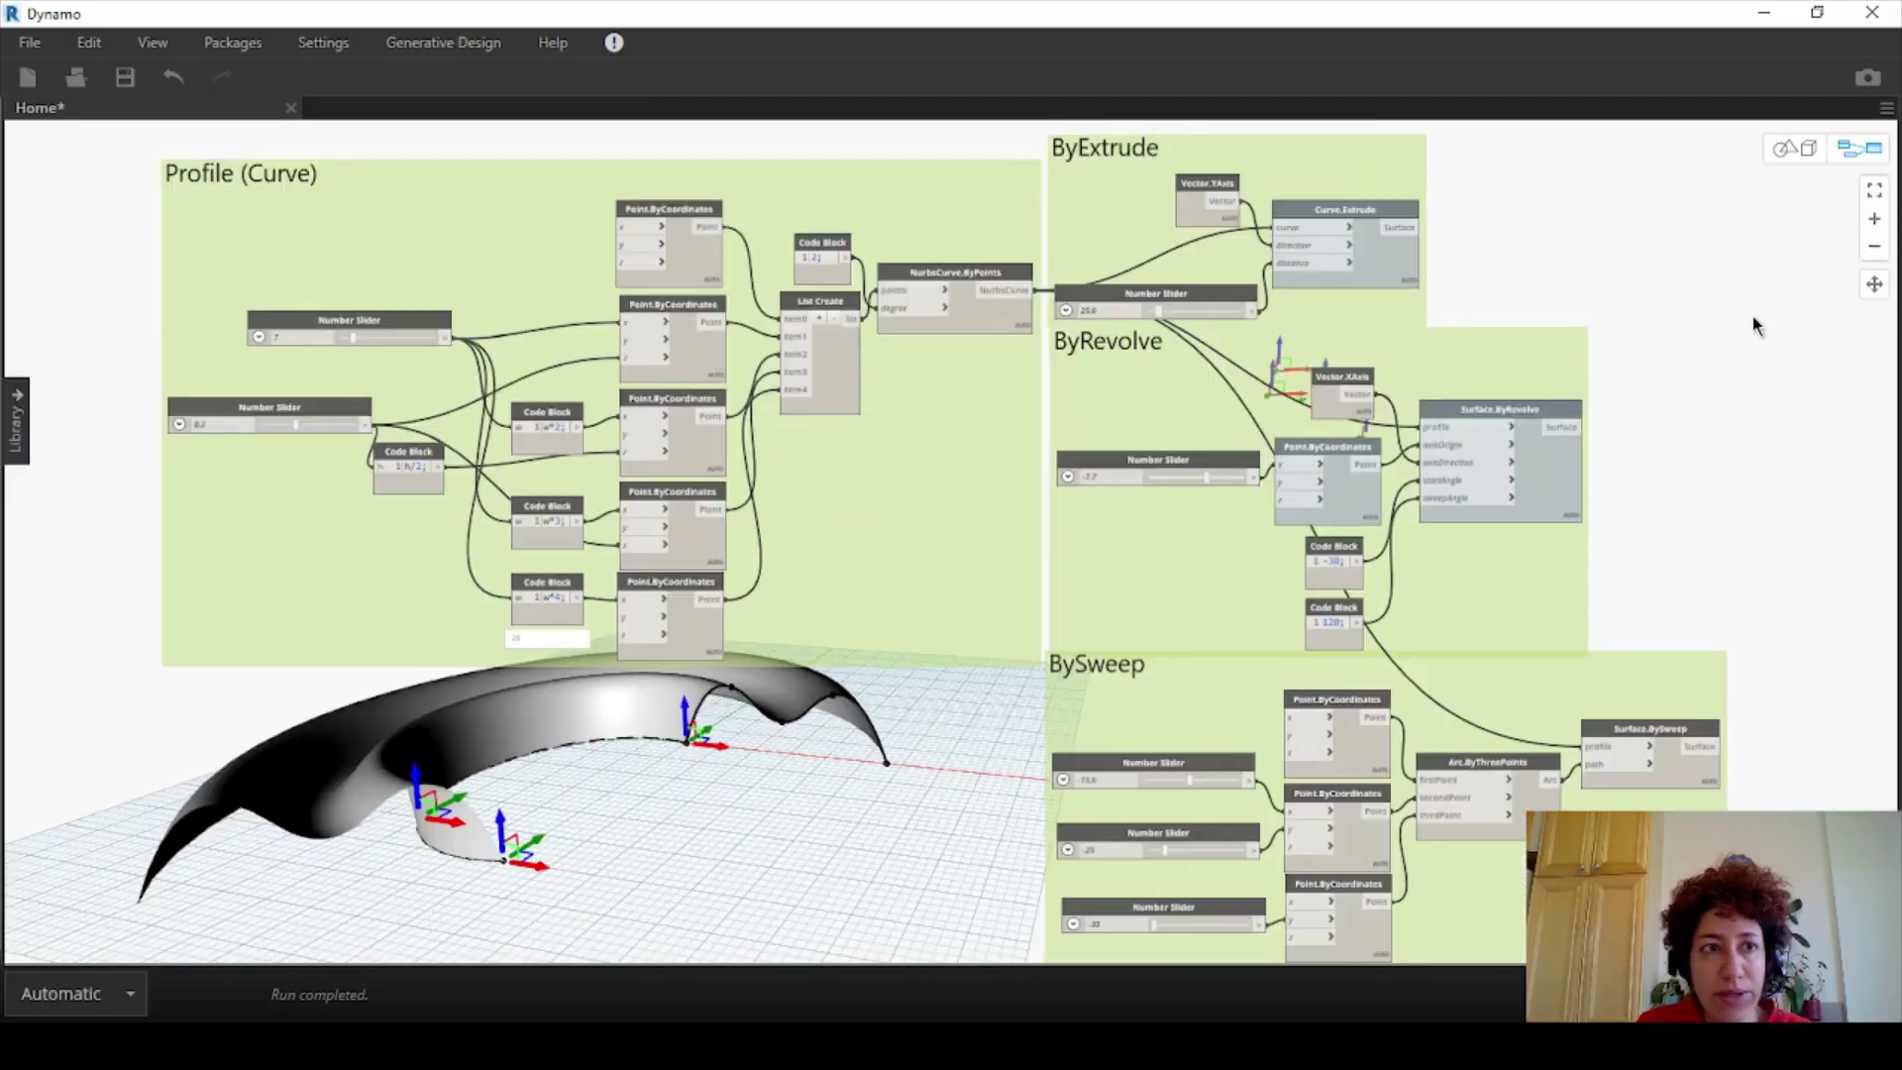
- Turn off Preview for the Surface.BySweep and Surface.ByRevolve nodes
{"action": "middle_click_drag", "start_coordinate": [1752, 317], "coordinate": [1713, 307]}
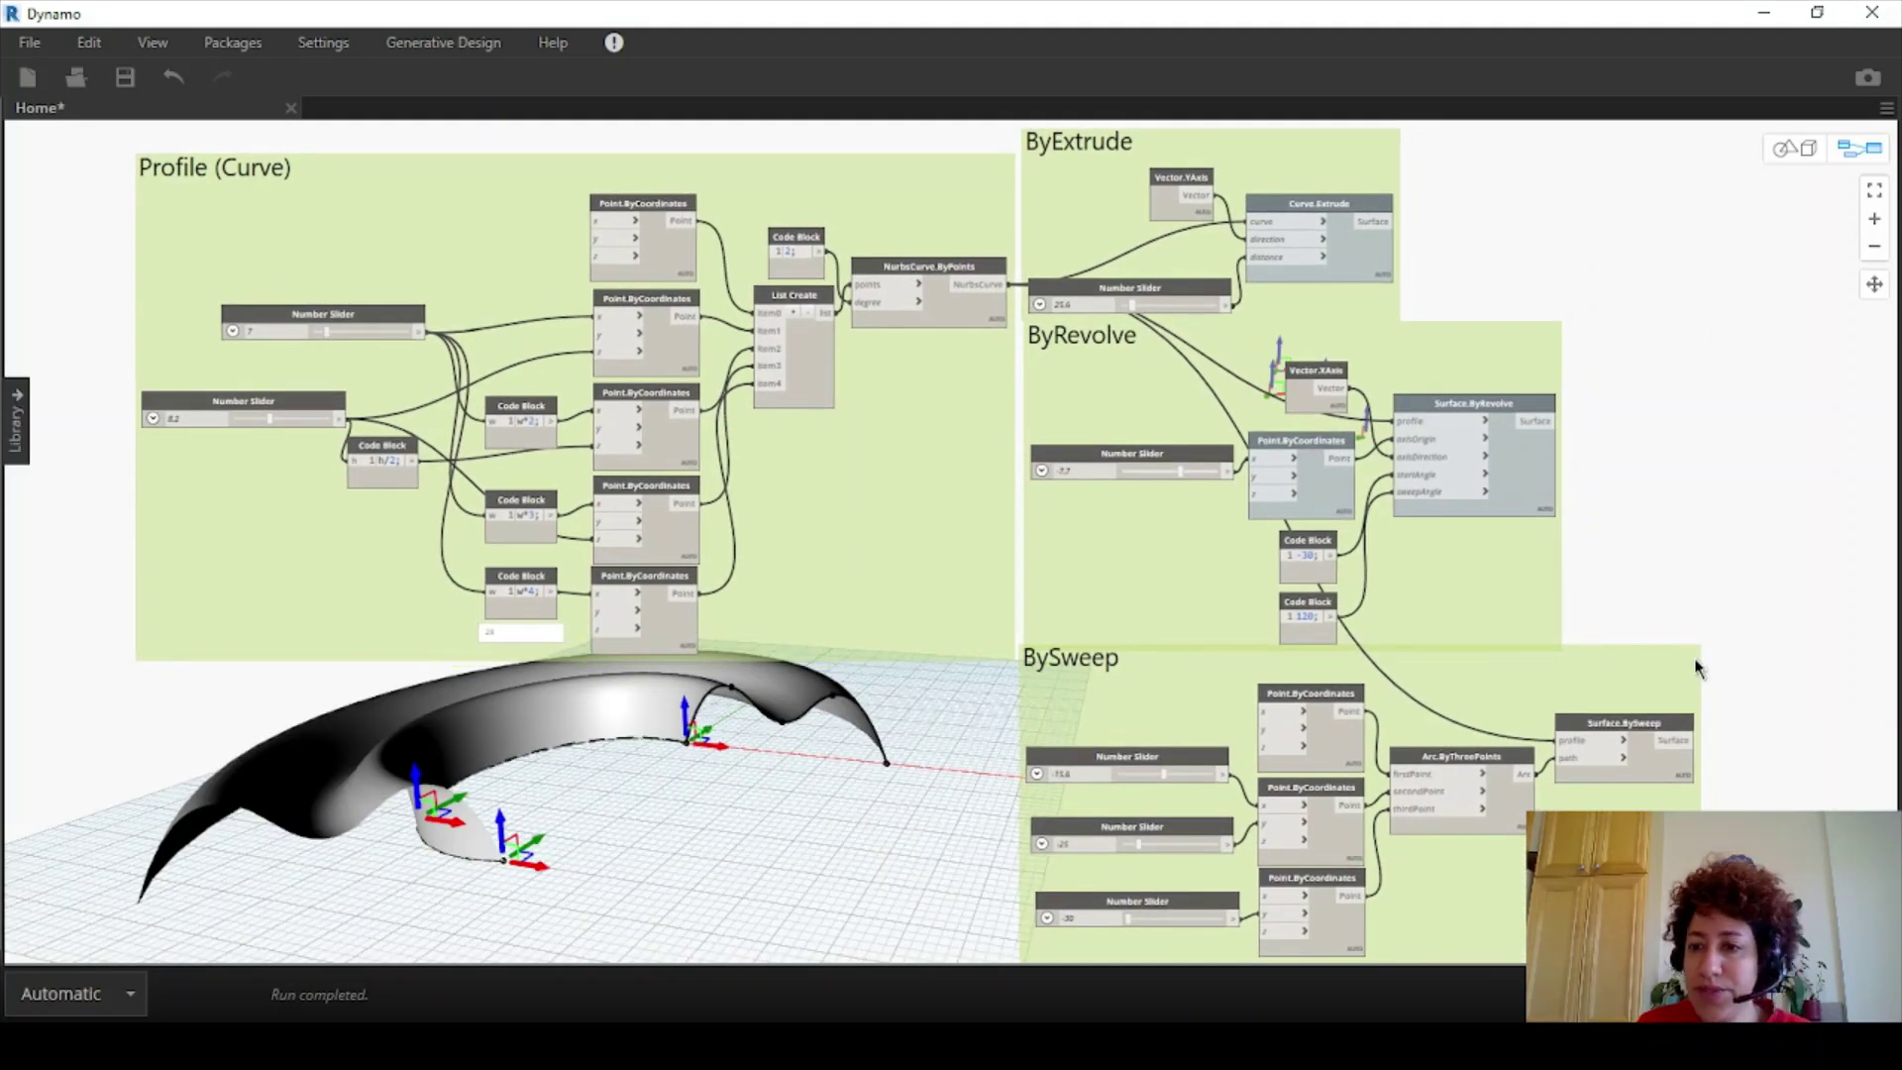
{"action": "left_click", "coordinate": [1620, 728]}
{"action": "right_click", "coordinate": [1621, 728]}
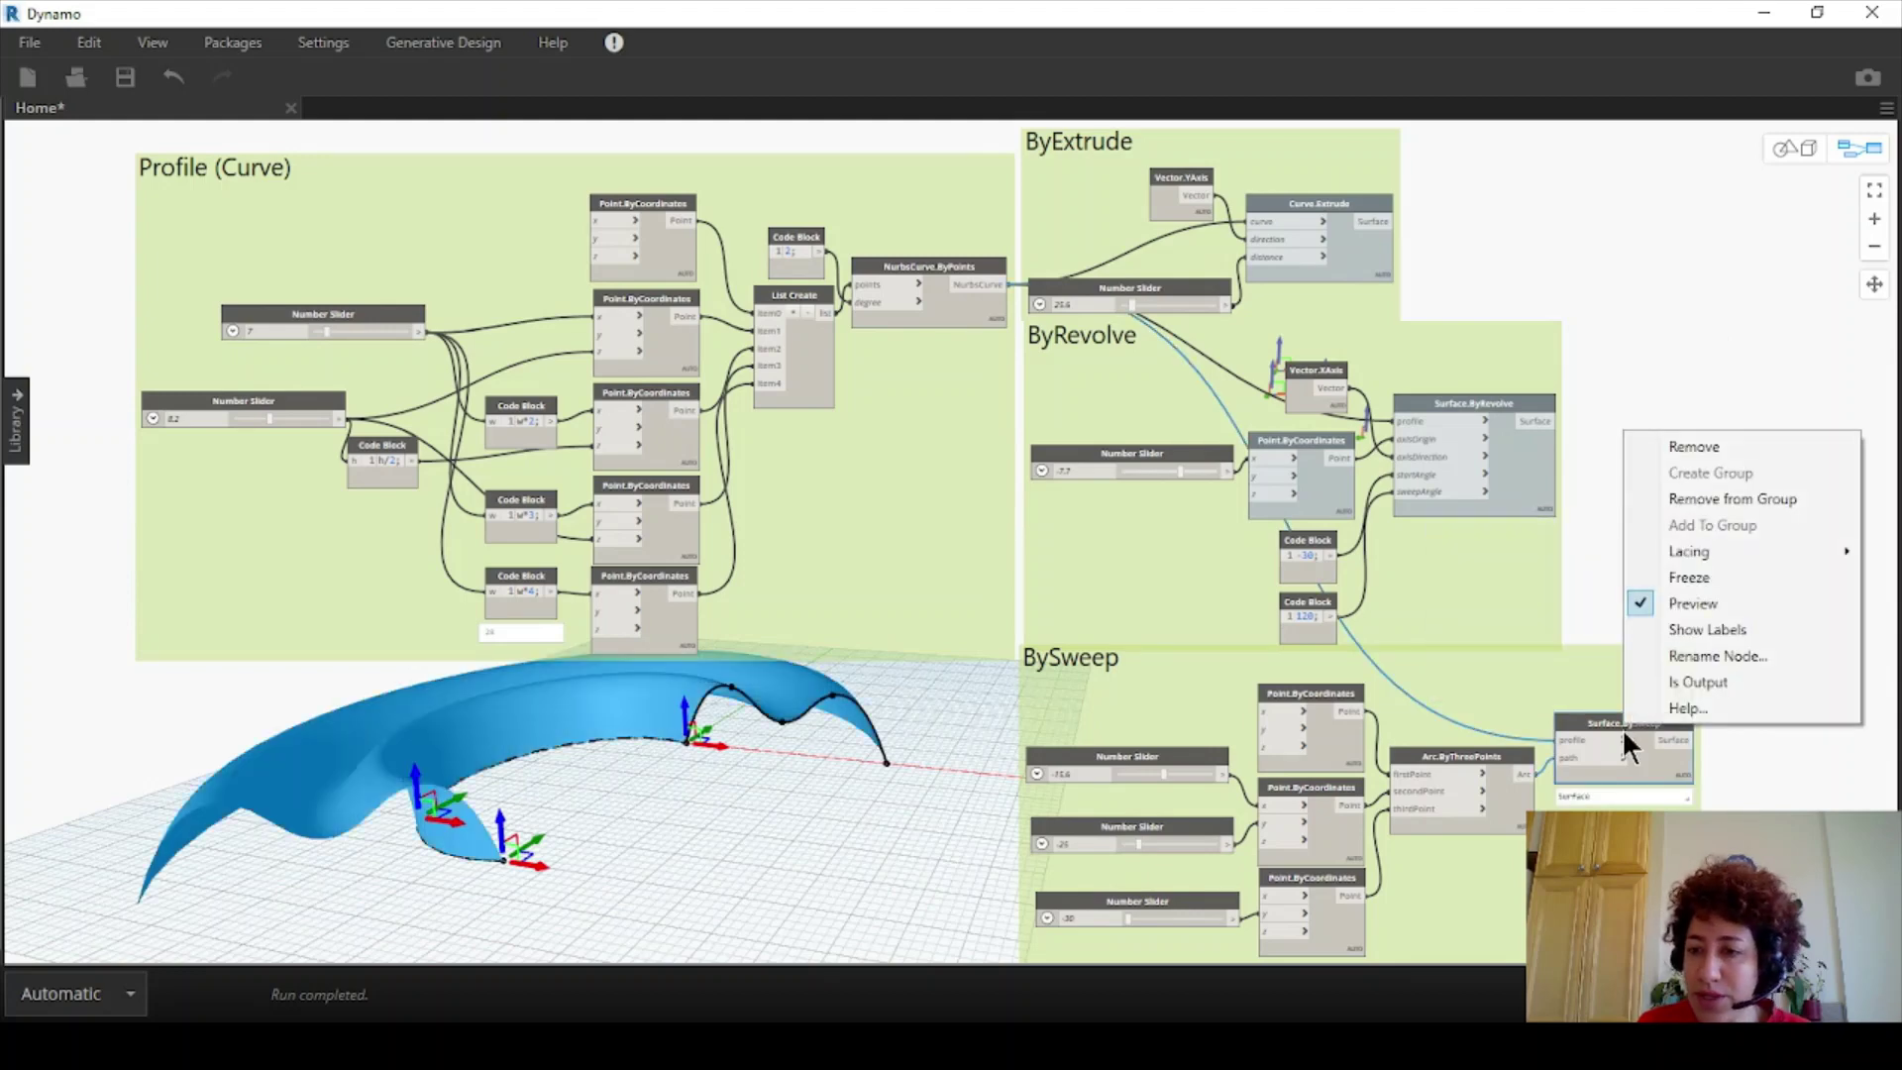
{"action": "left_click", "coordinate": [1731, 610]}
{"action": "left_click", "coordinate": [1502, 396]}
{"action": "right_click", "coordinate": [1502, 396]}
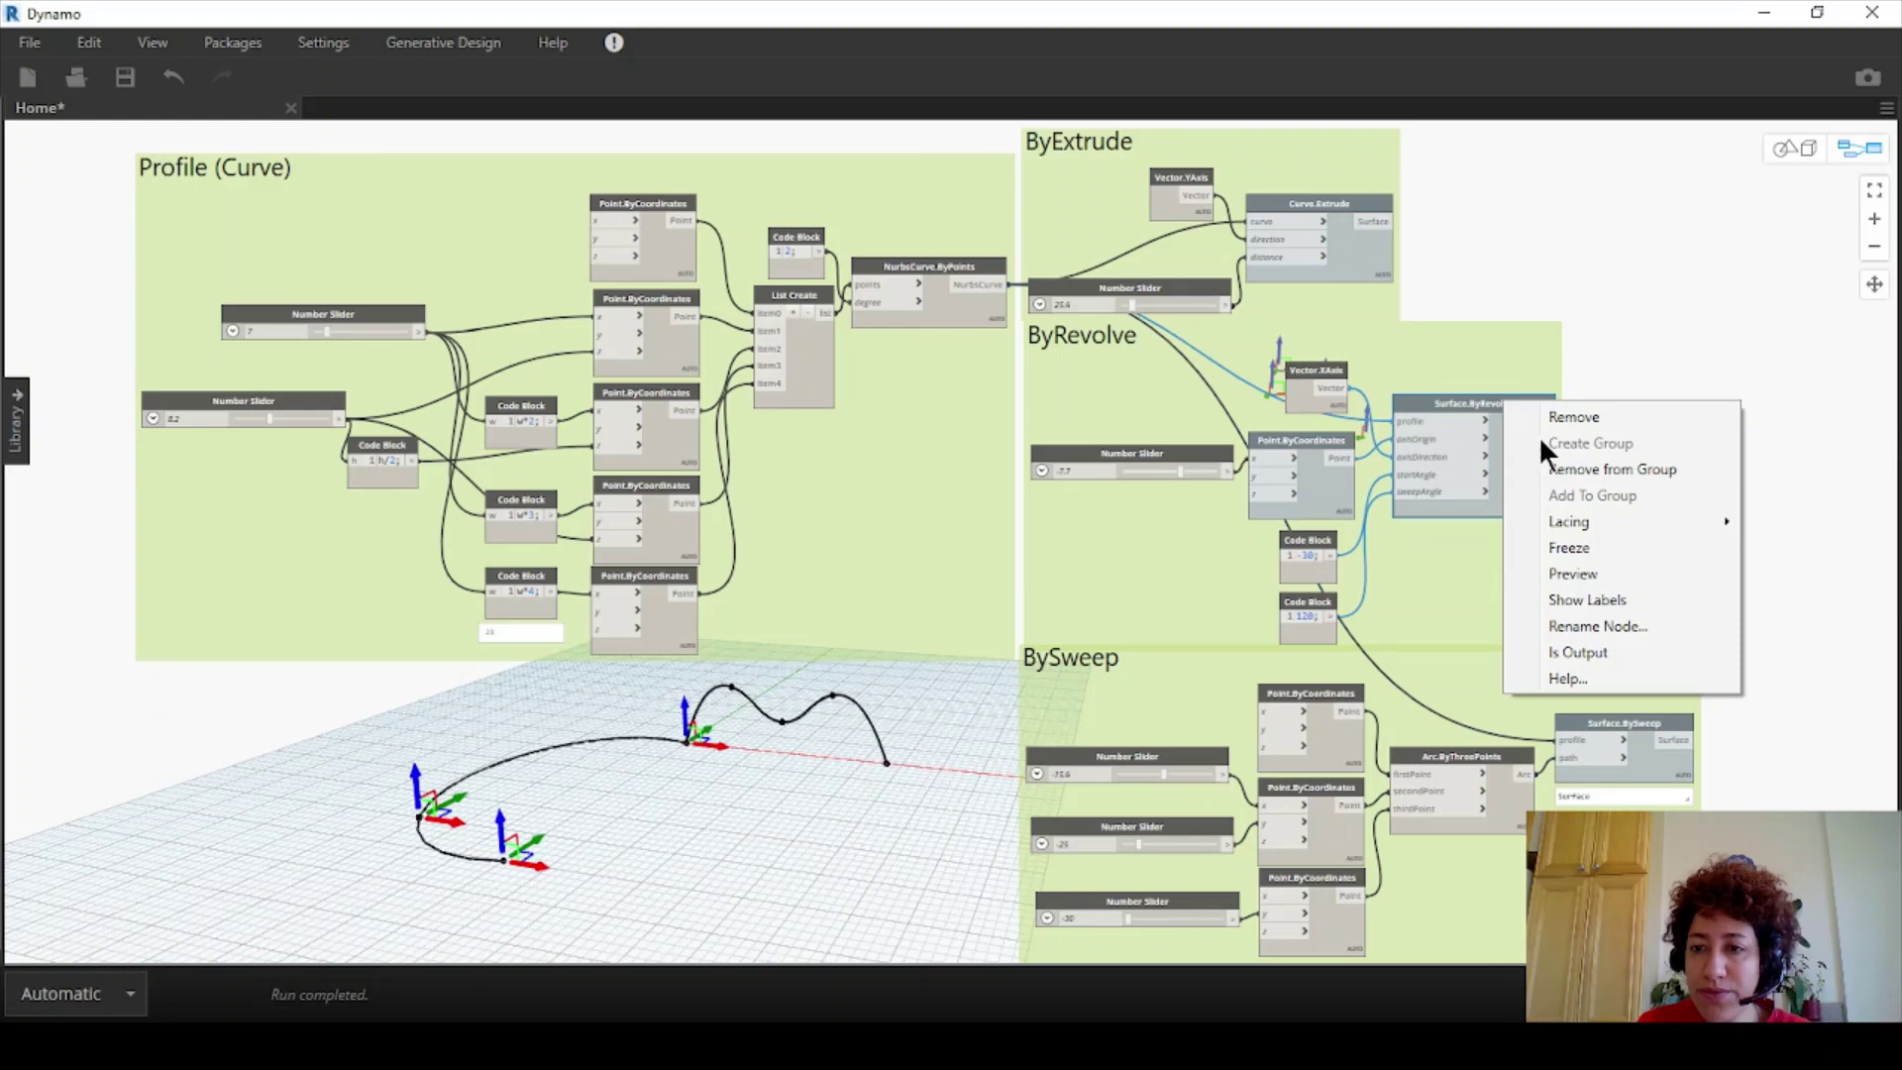
{"action": "left_click", "coordinate": [1580, 569]}
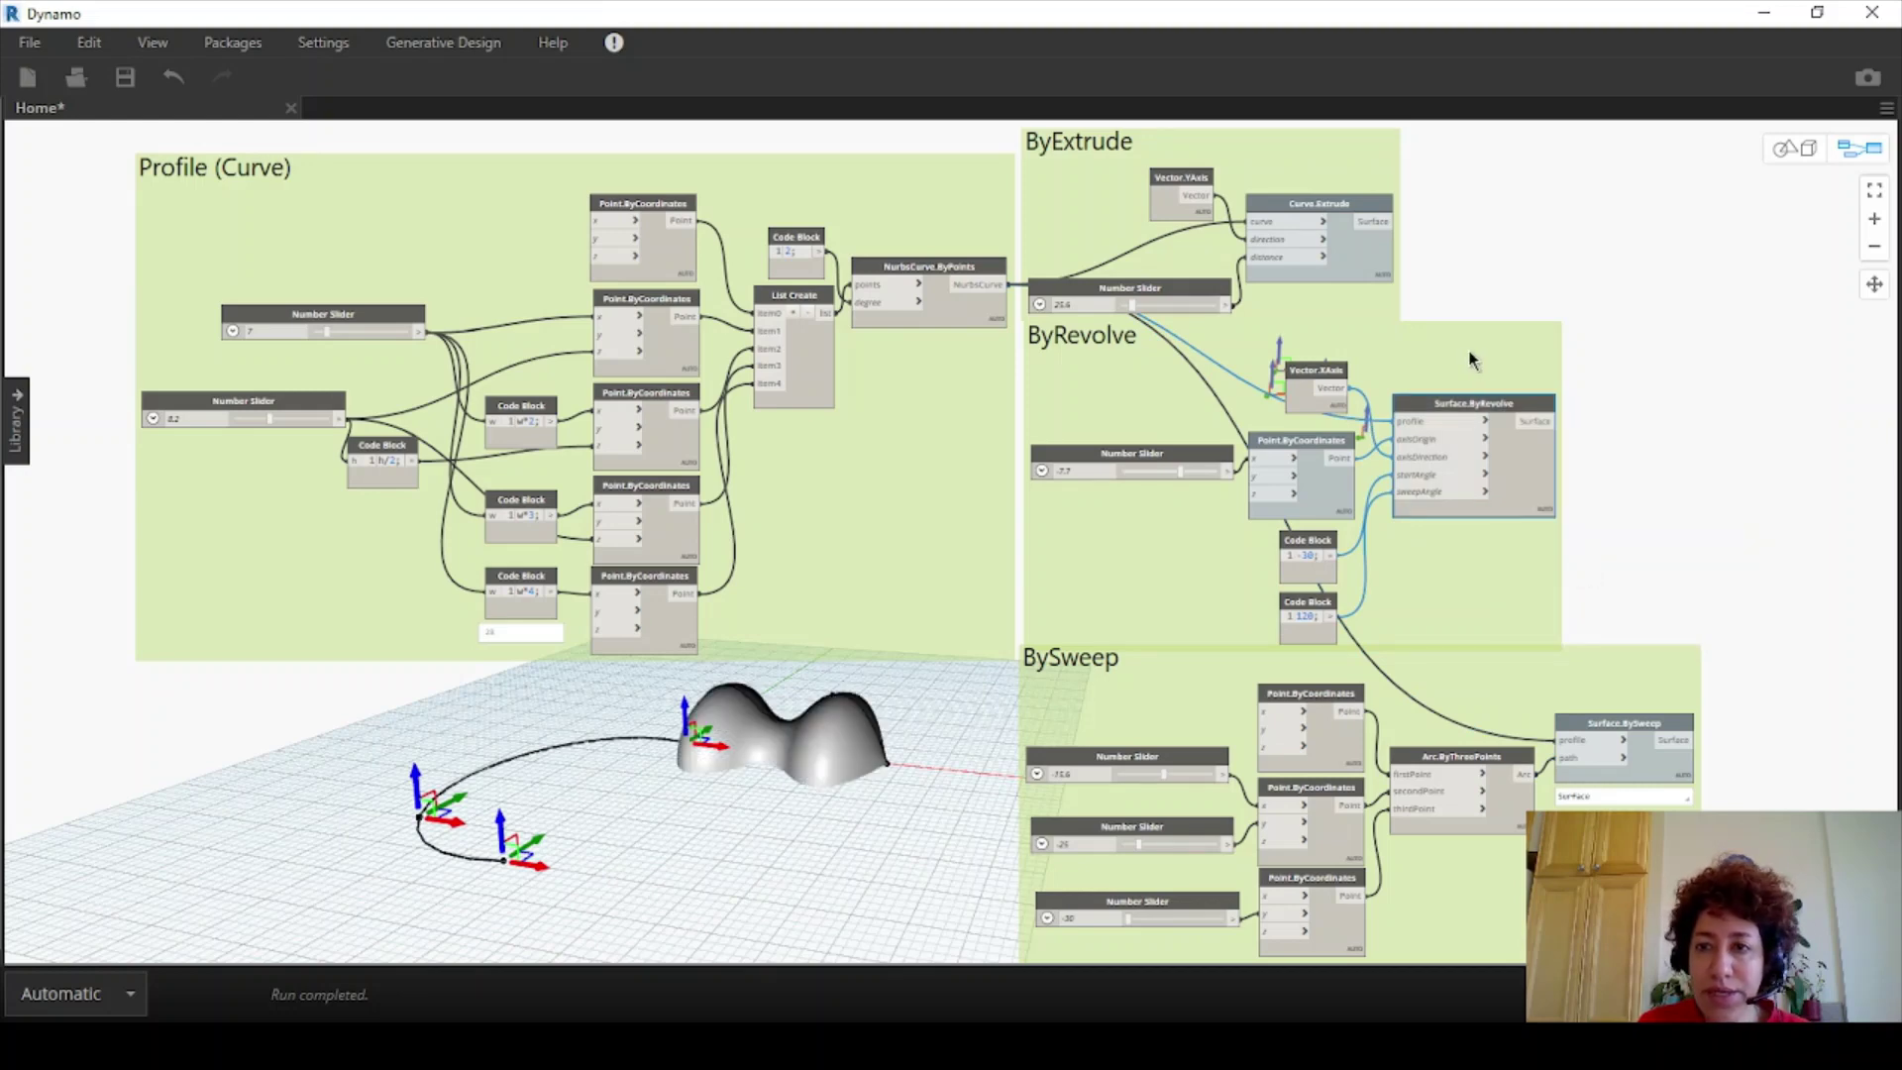
{"action": "right_click", "coordinate": [1471, 399]}
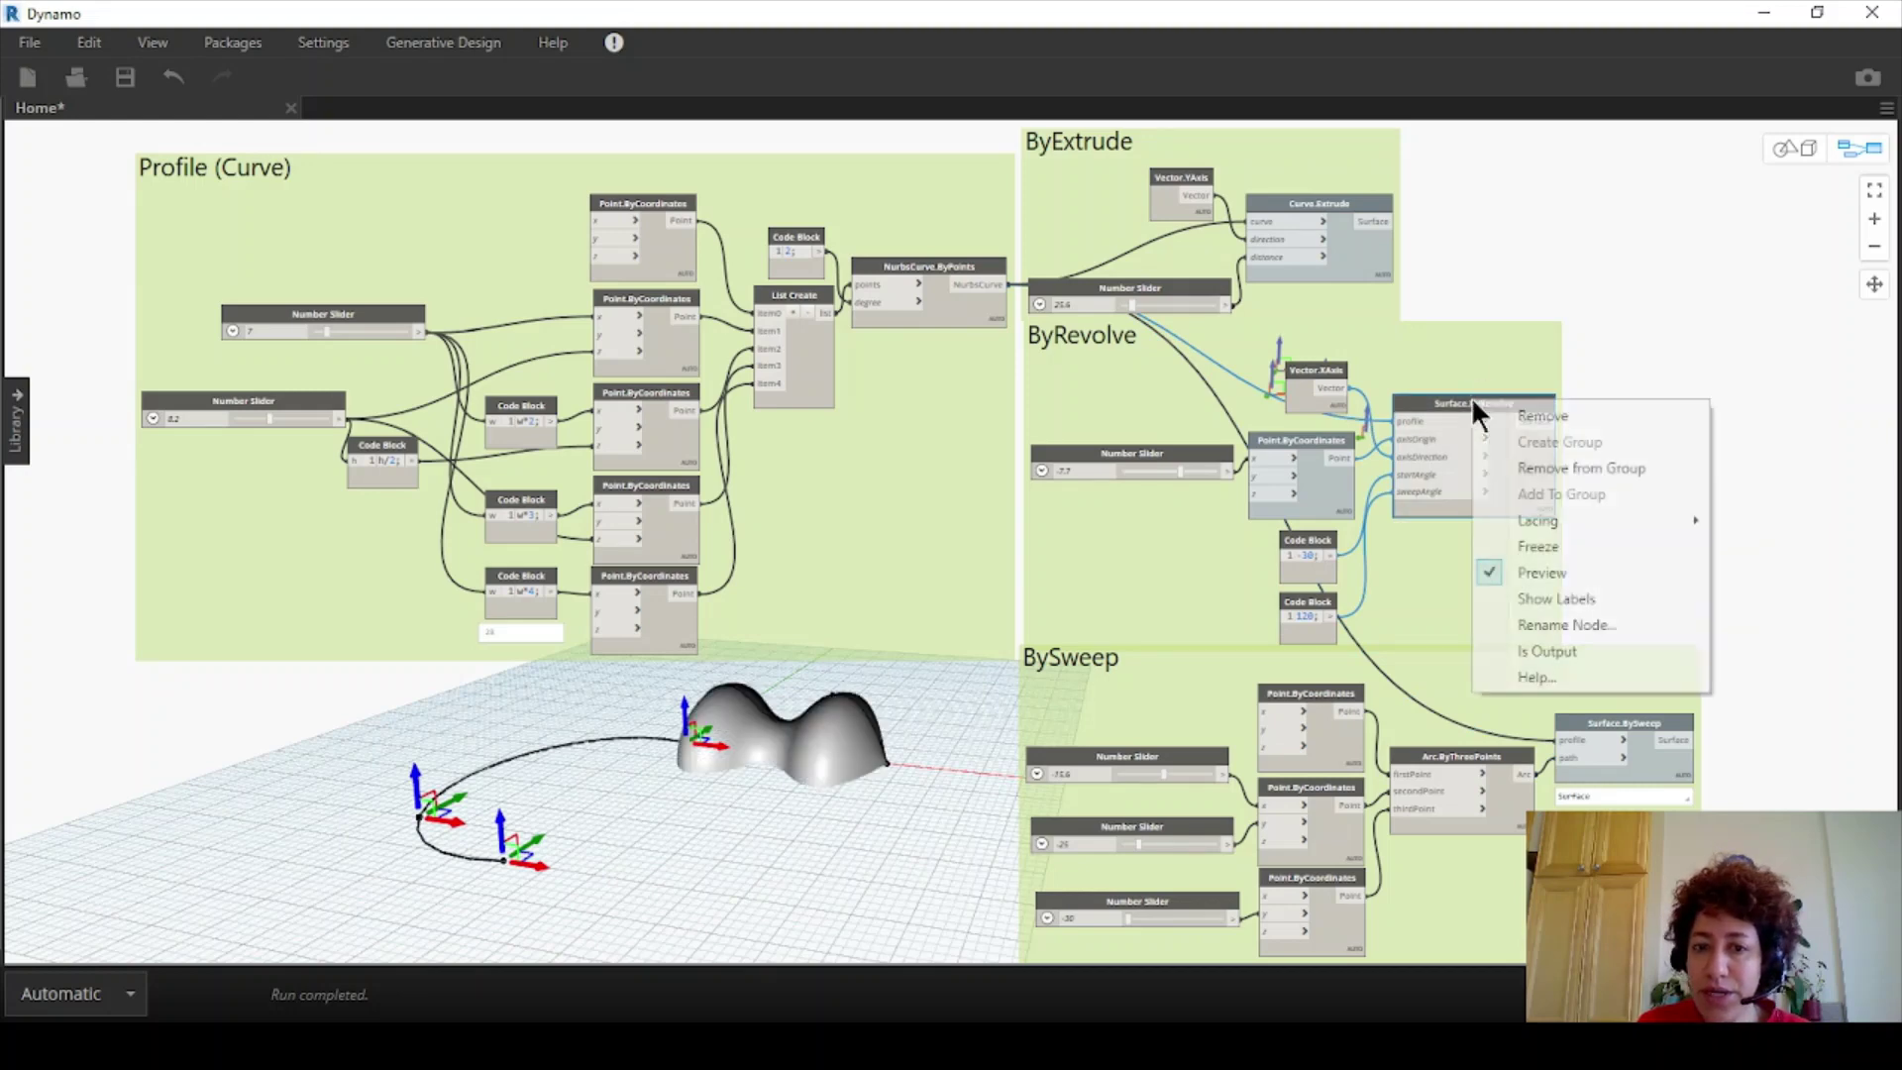
{"action": "left_click", "coordinate": [1540, 573]}
- Turn on Preview for the Curve.Extrude node
{"action": "left_click", "coordinate": [1342, 201]}
{"action": "right_click", "coordinate": [1341, 201]}
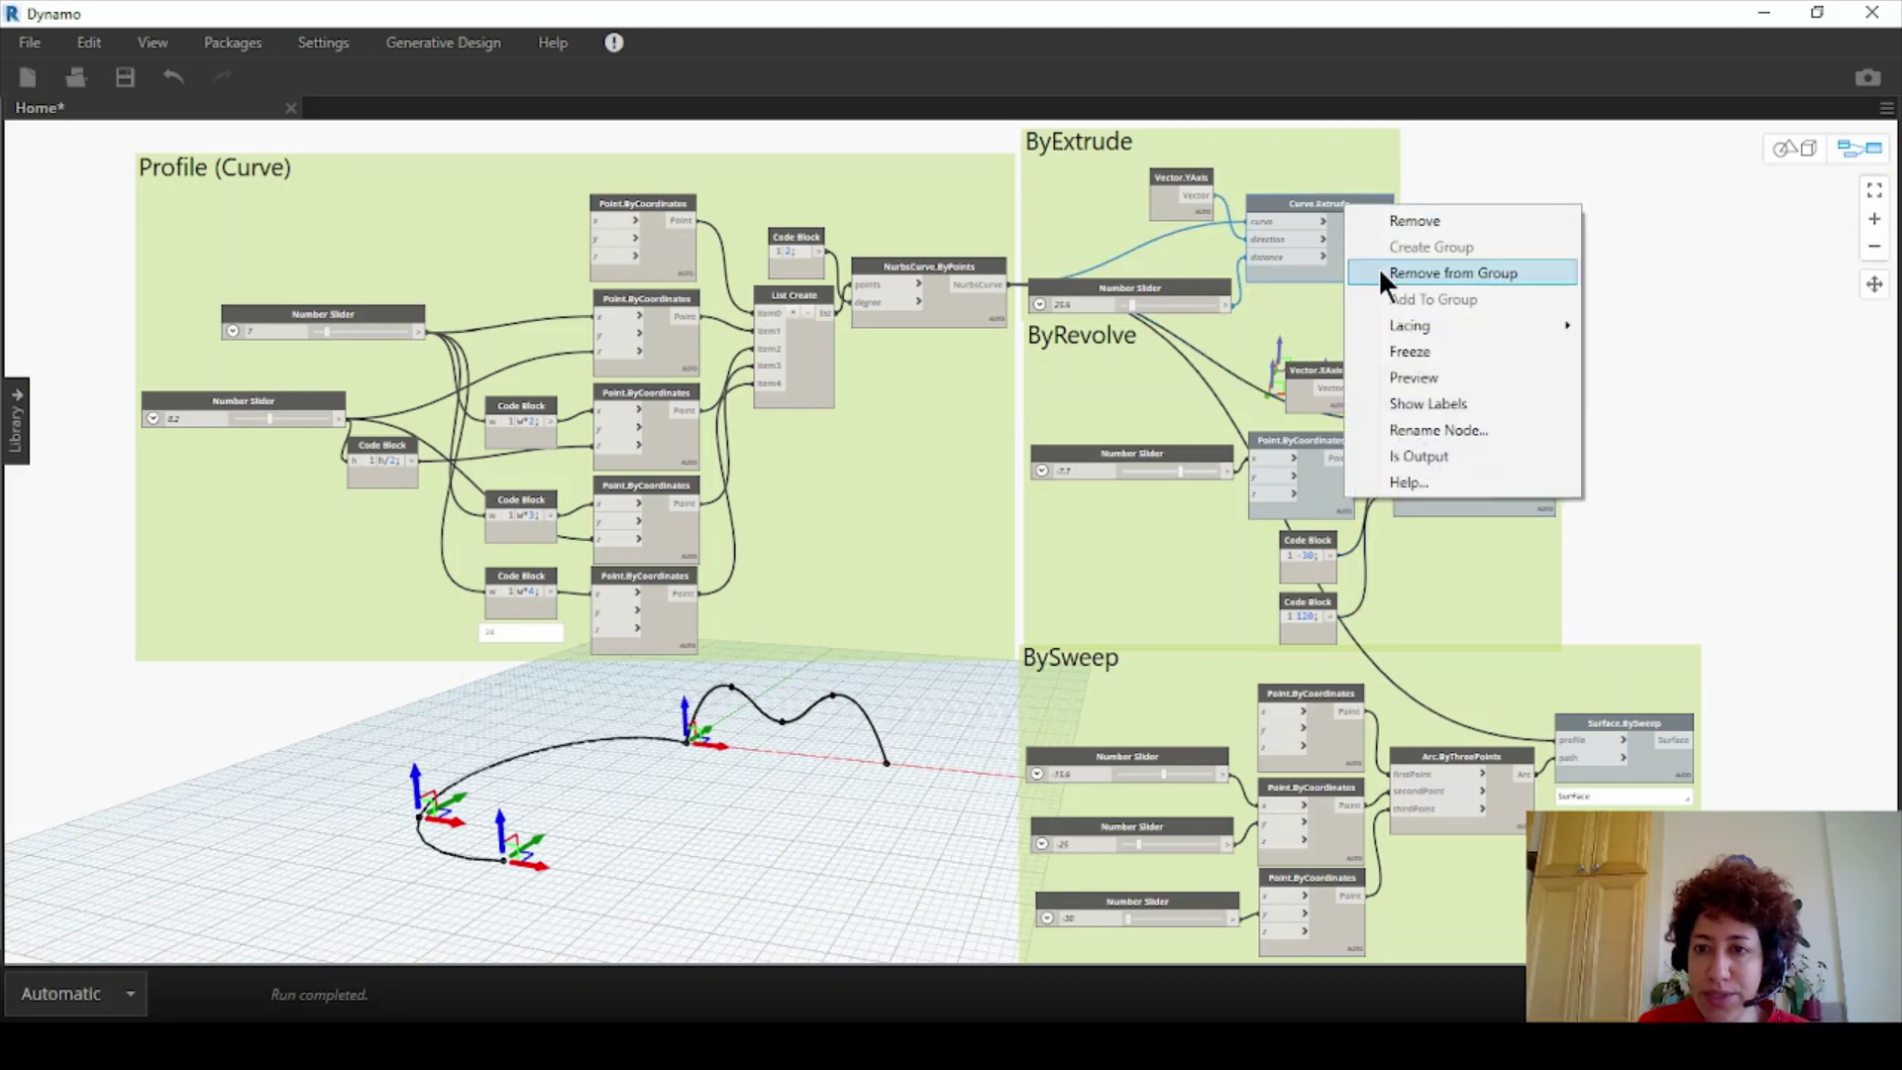
{"action": "left_click", "coordinate": [1414, 377]}
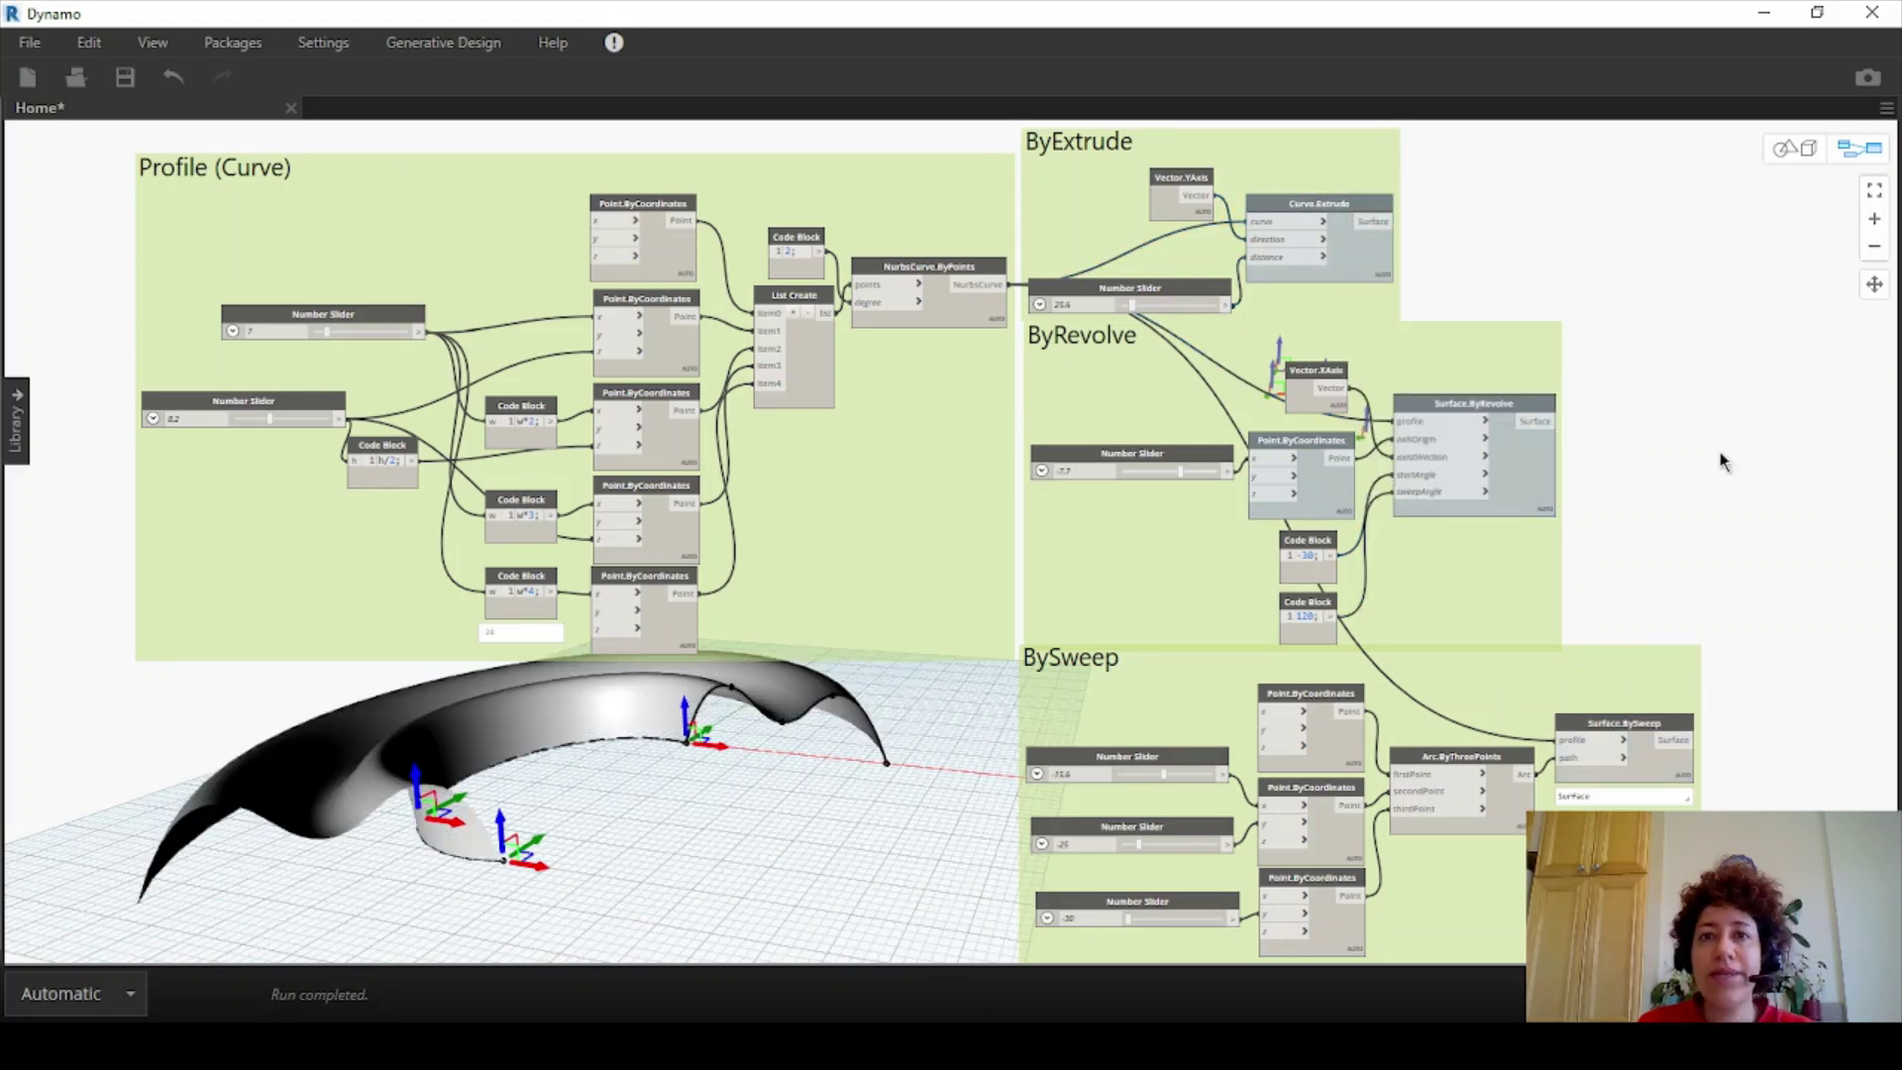